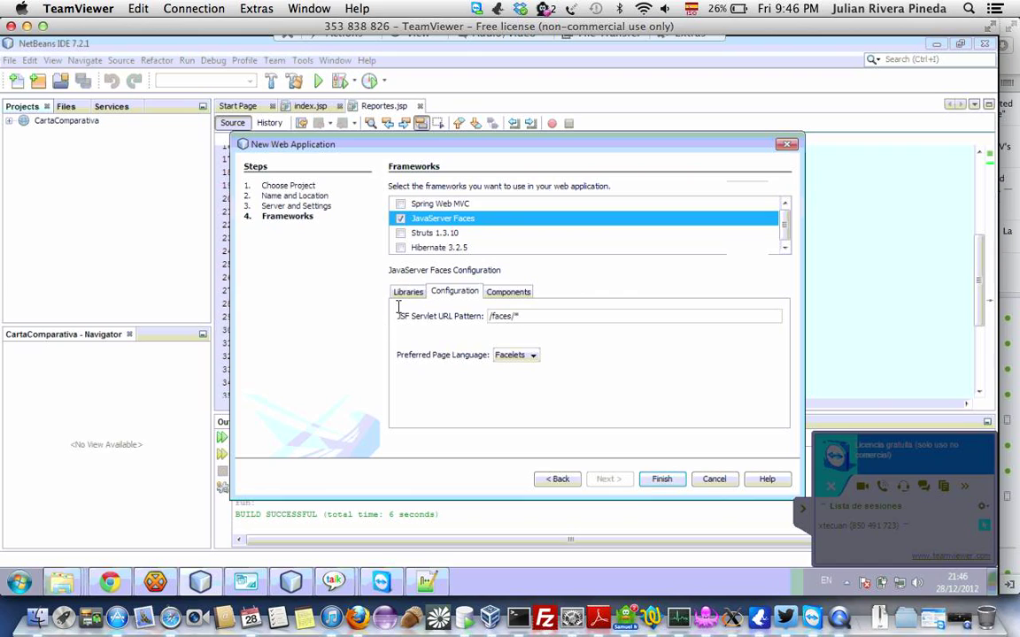
Step: Set the JSF servlet URL pattern to *.jsf, switching the keyboard layout to U.S. English
type("(")
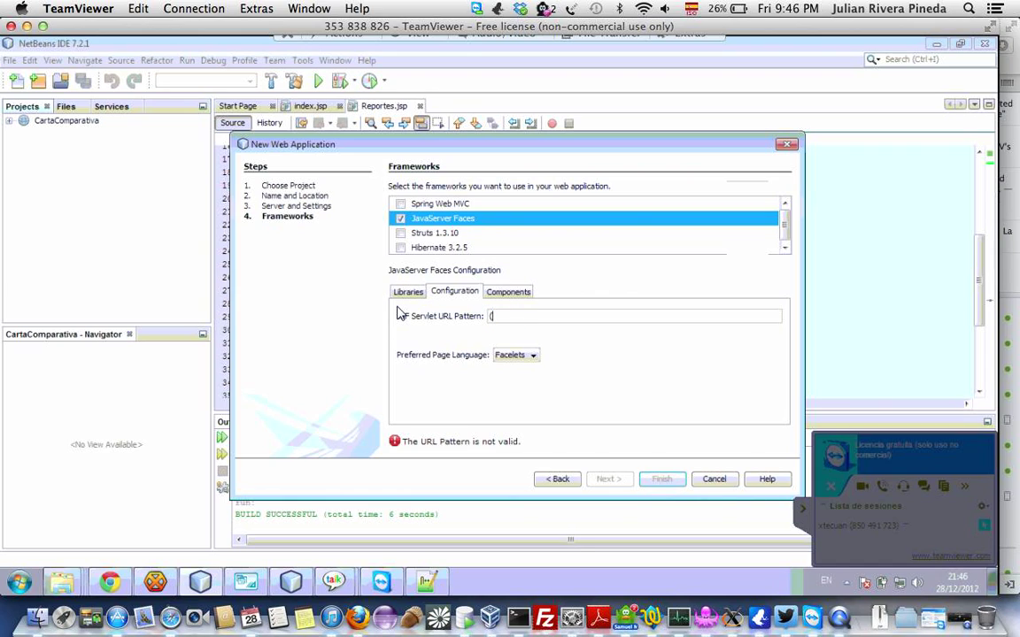
key("BackSpace")
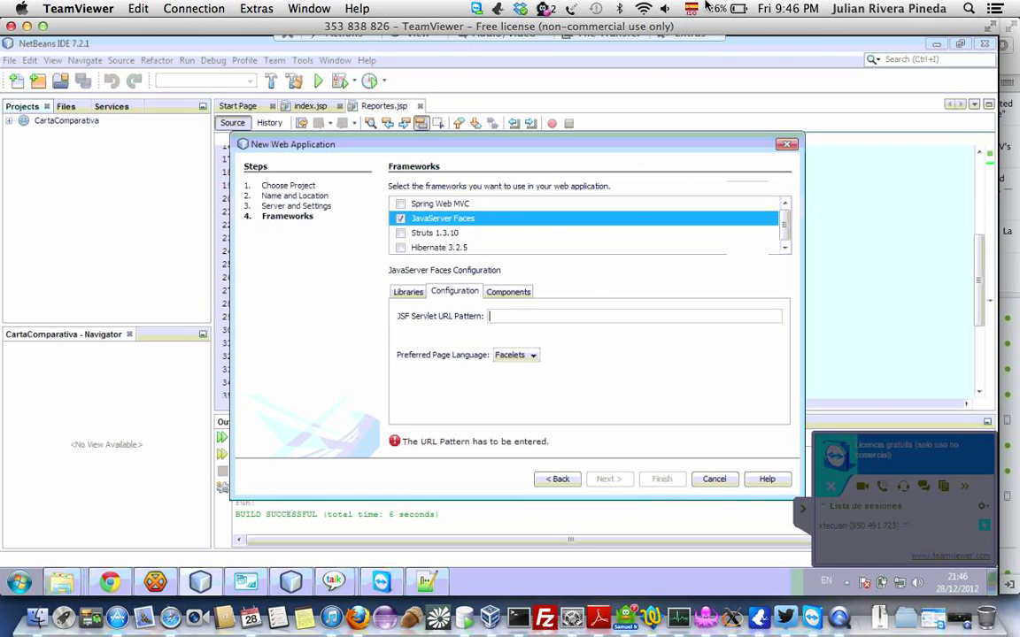
left_click(690, 9)
left_click(701, 34)
type("*")
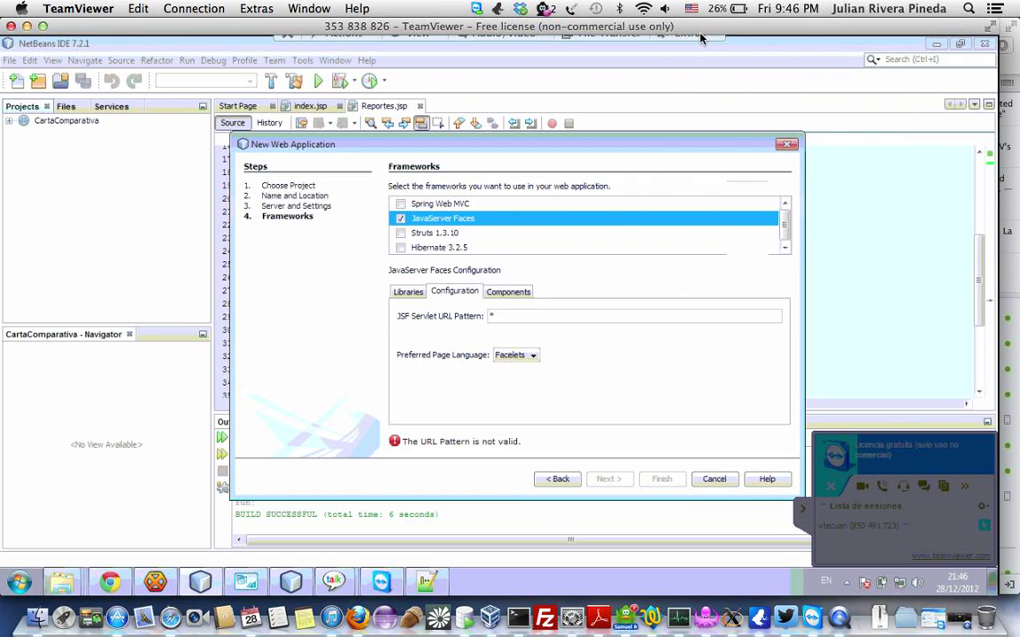
type(".jsf")
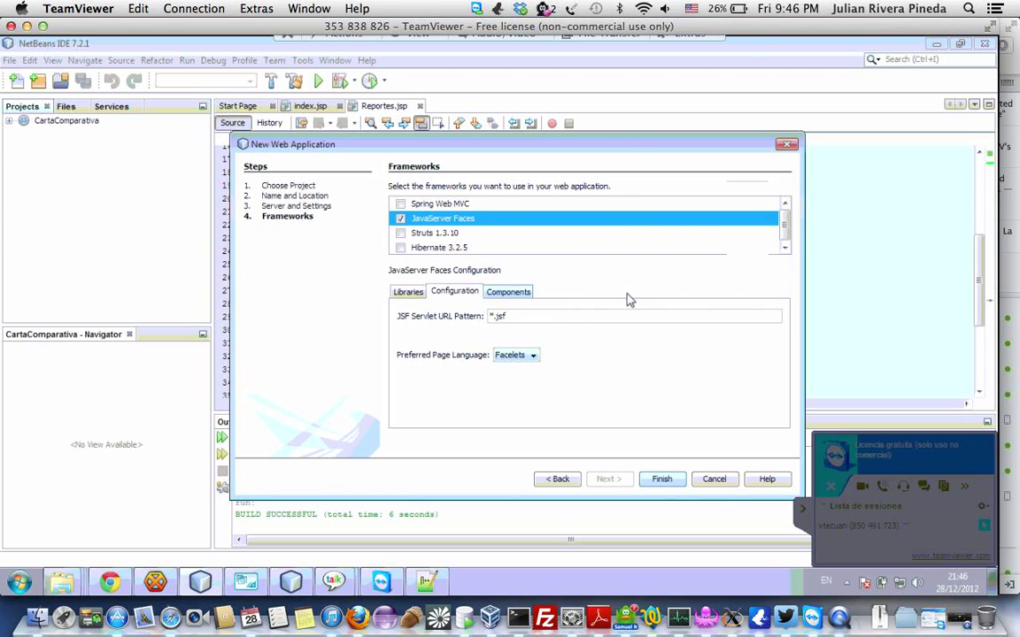
Step: Include the PrimeFaces component suite and create the web application
left_click(506, 294)
left_click(480, 334)
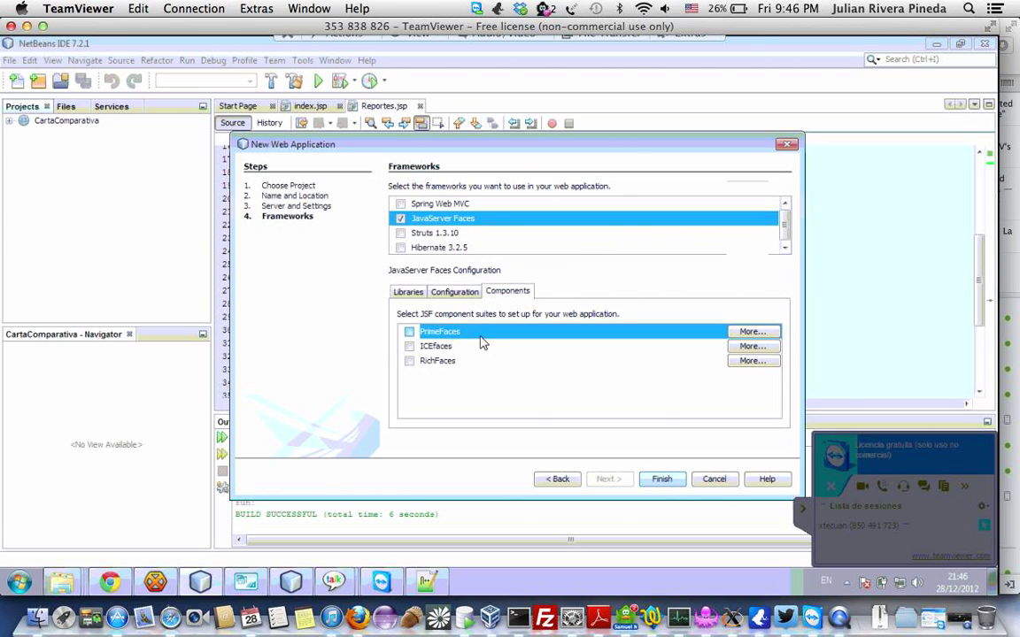
left_click(408, 331)
left_click(658, 481)
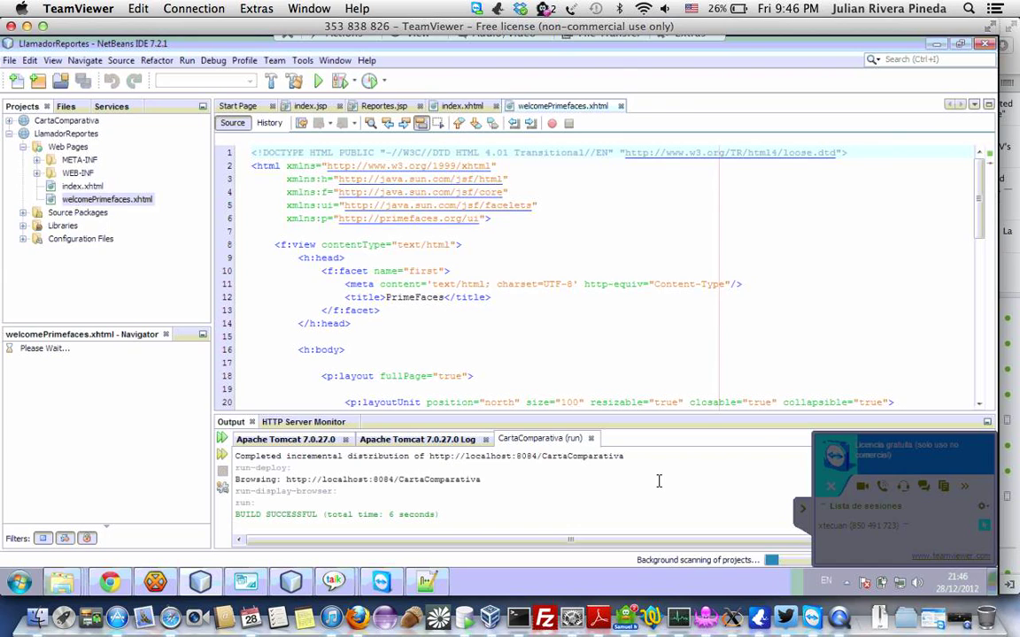
Step: Expand the LlamadorReportes Libraries node to confirm PrimeFaces 3.2, then switch to iReport Designer
left_click(23, 225)
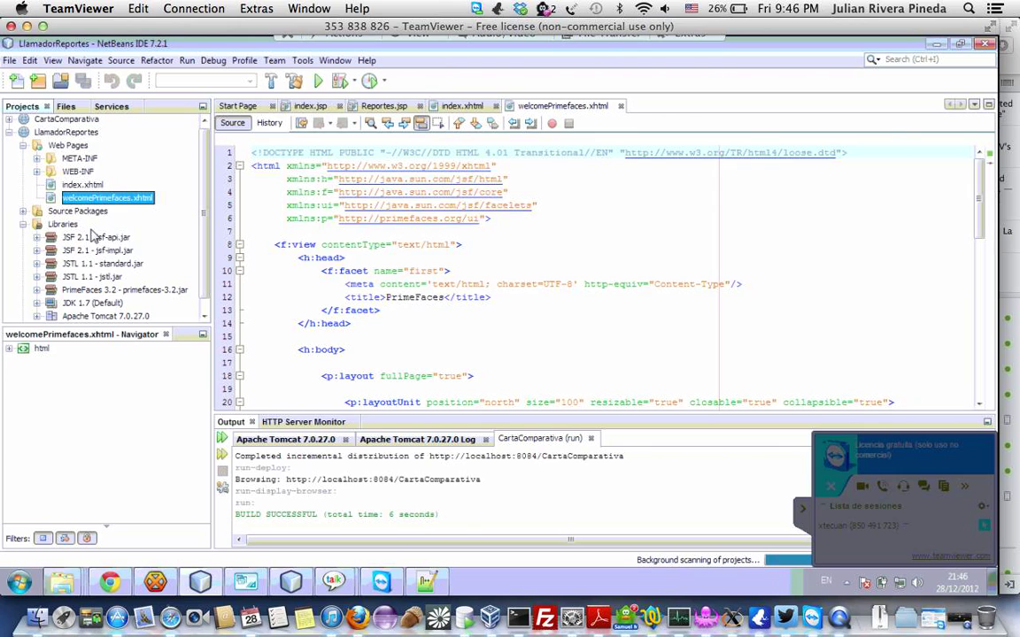
left_click(293, 581)
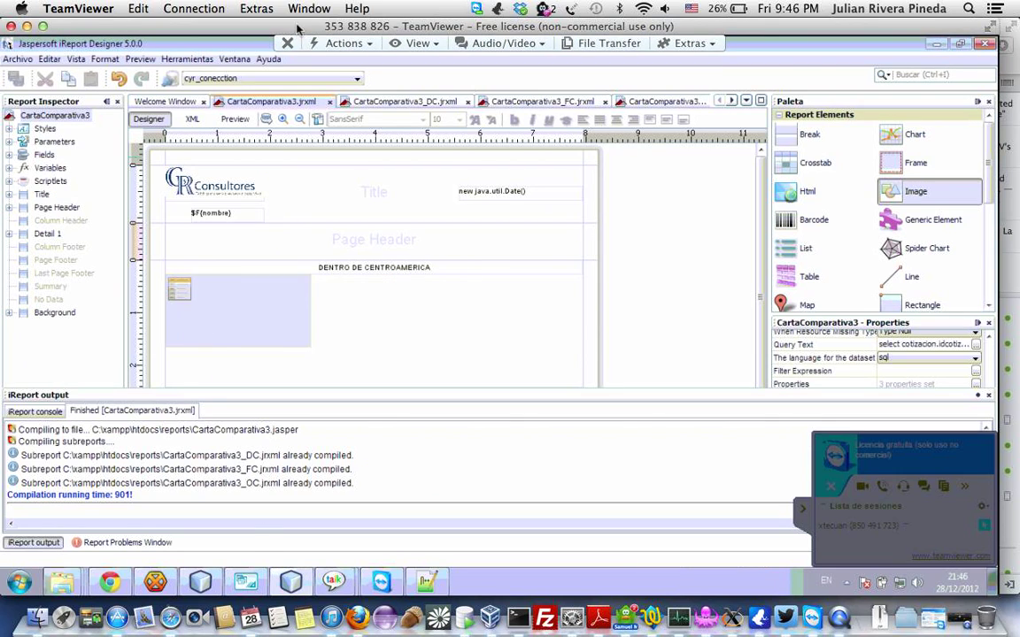
left_click(270, 59)
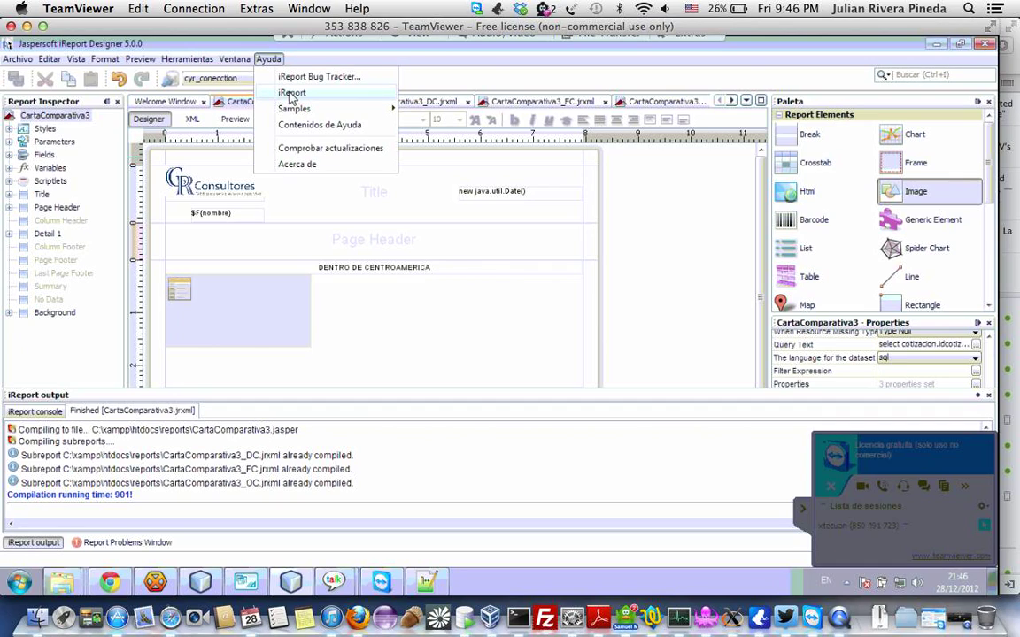
left_click(299, 171)
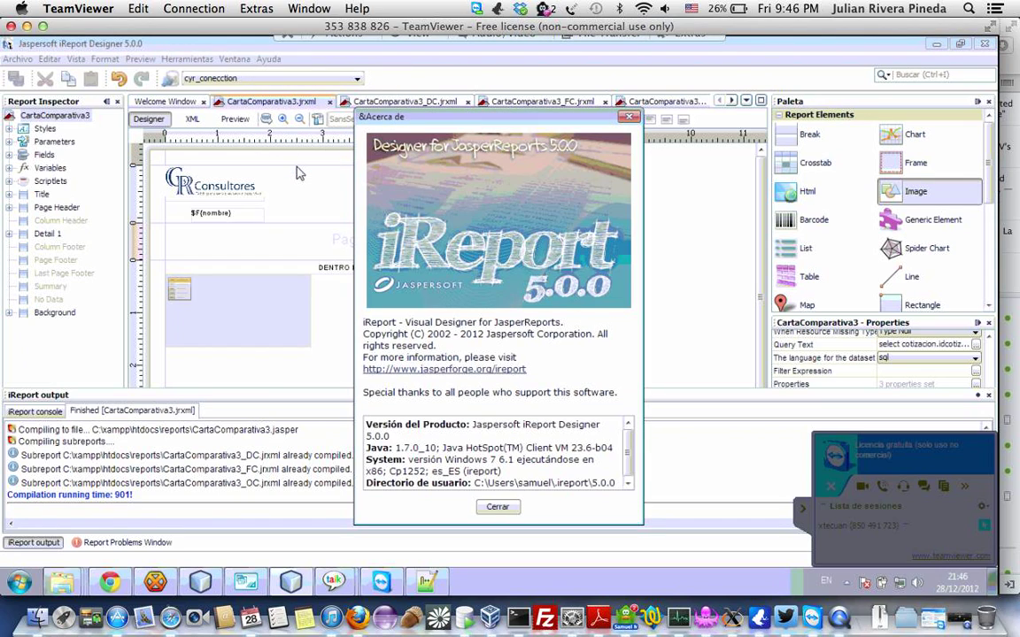
left_click(628, 484)
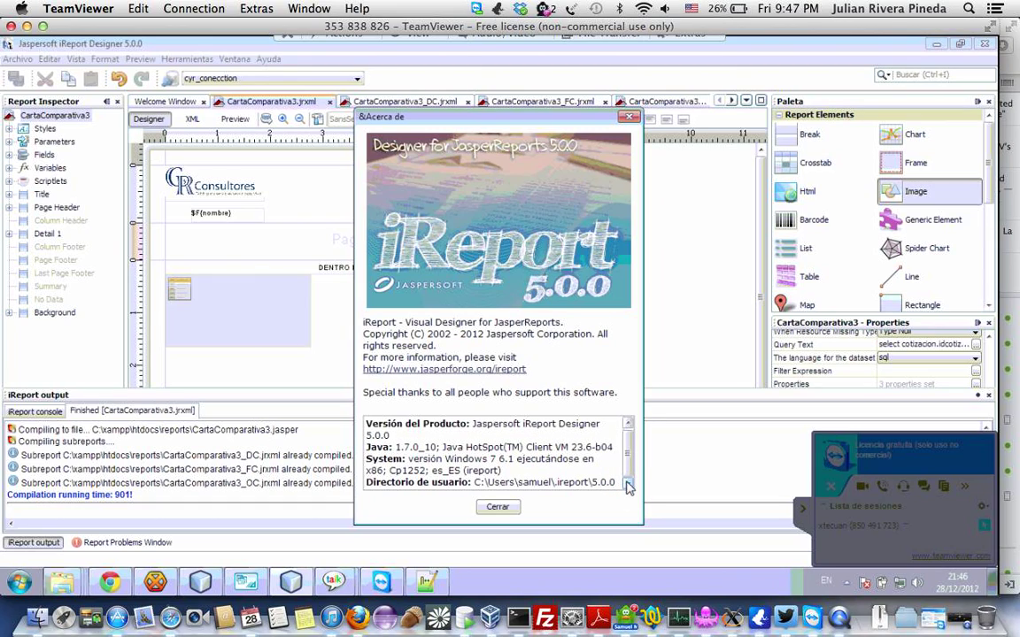
left_click(629, 117)
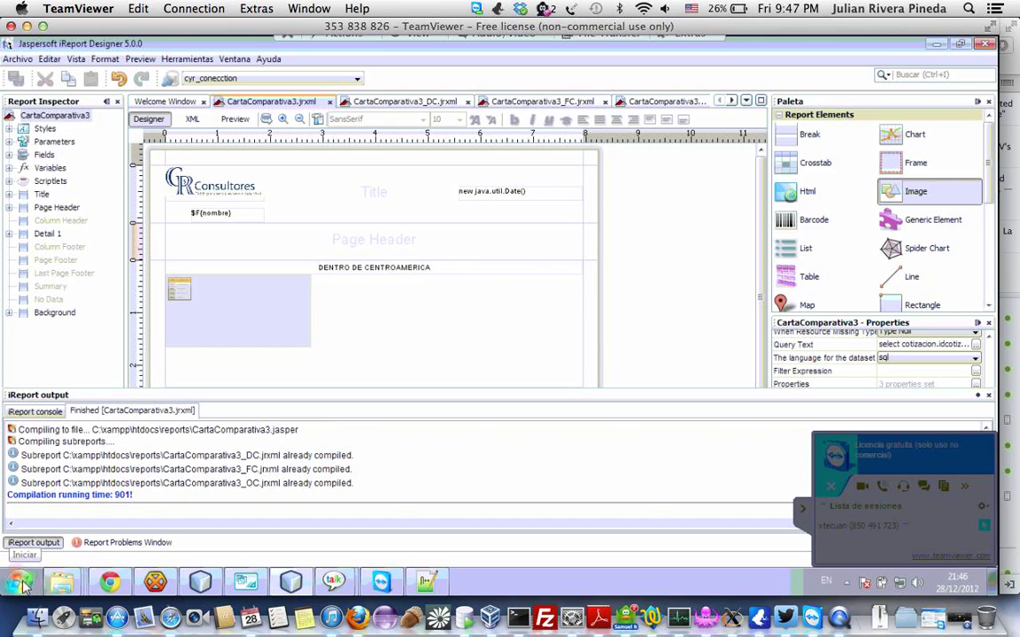
Step: Browse from the C: drive through Archivos de programa and Jaspersoft into iReport-5.0.0
right_click(62, 582)
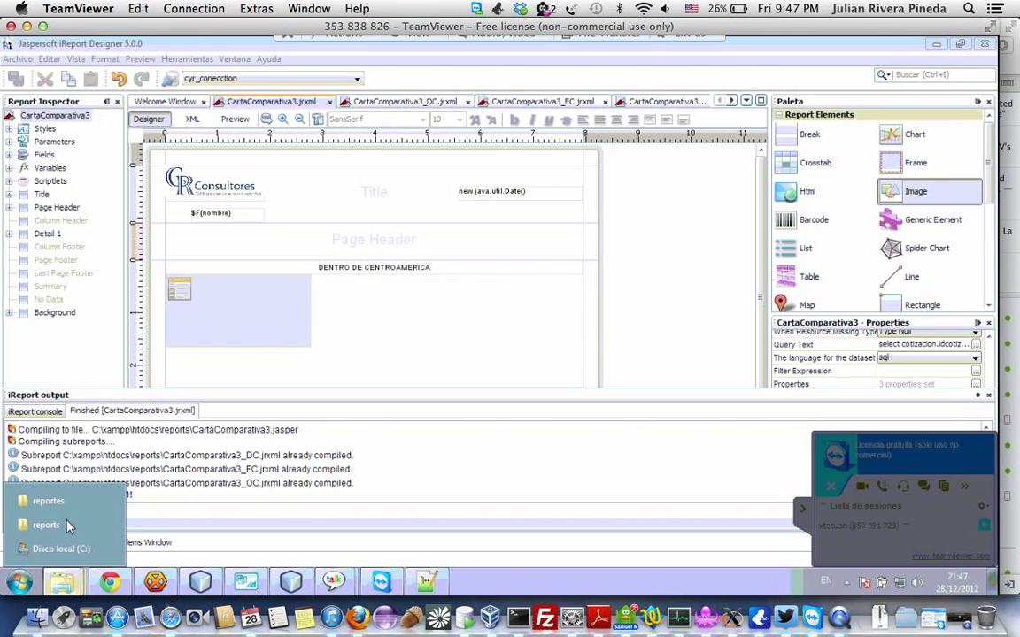
left_click(62, 549)
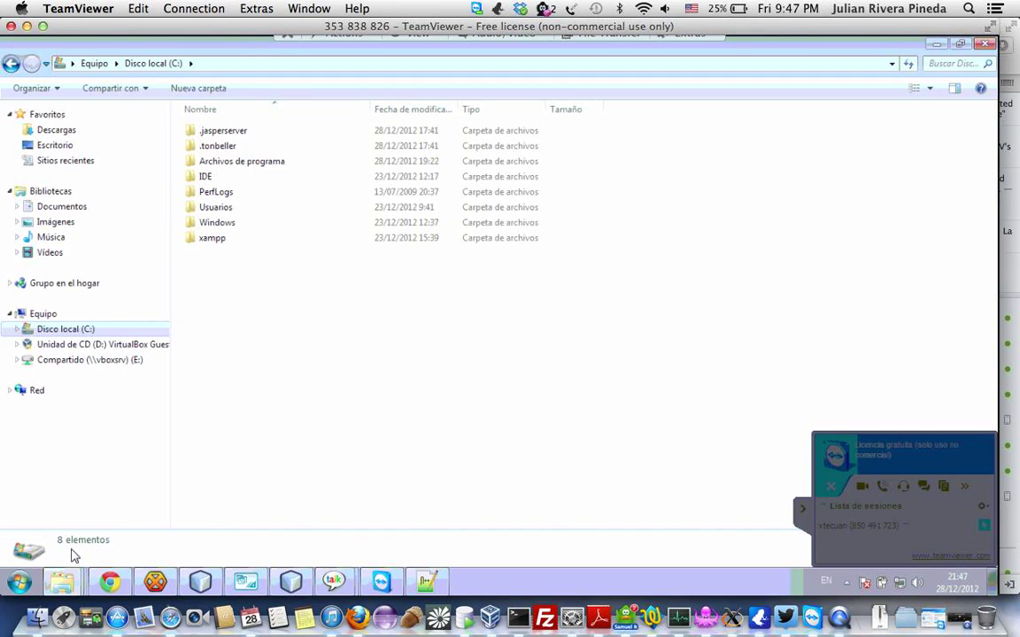
double_click(239, 164)
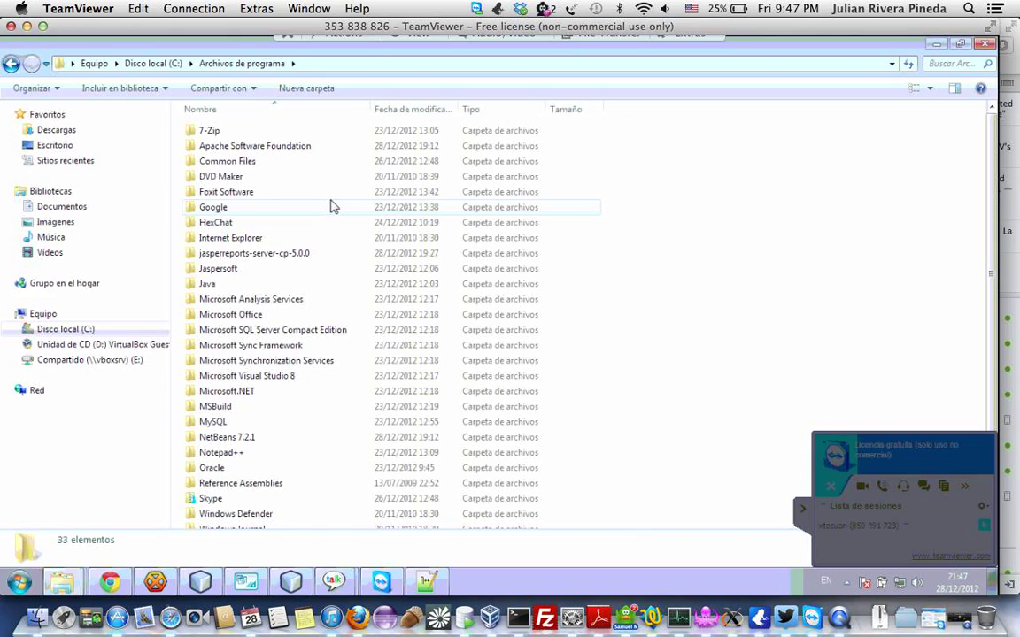
left_click(259, 302)
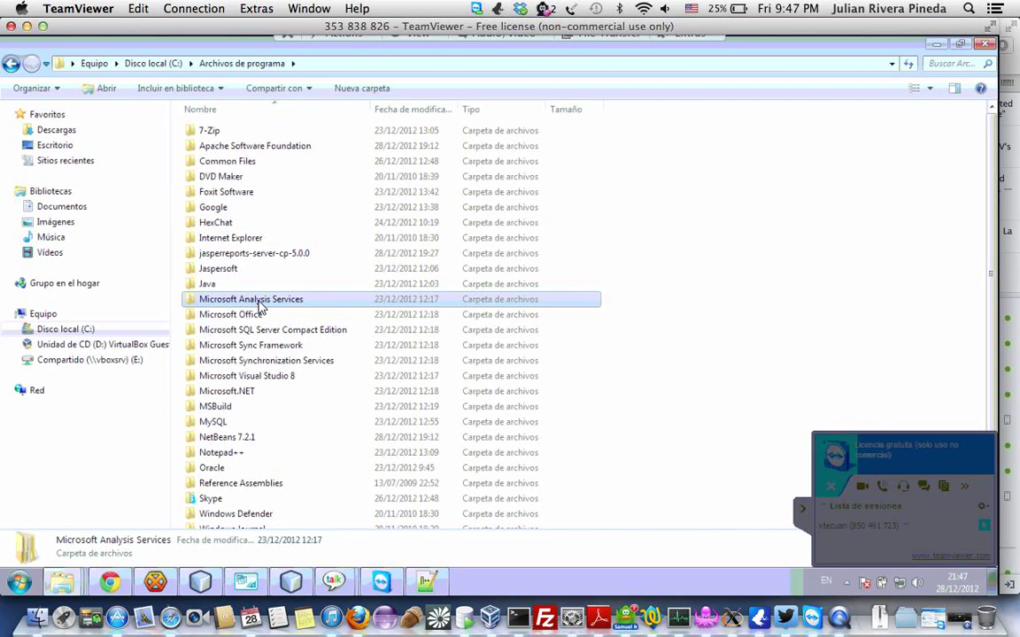
key("i")
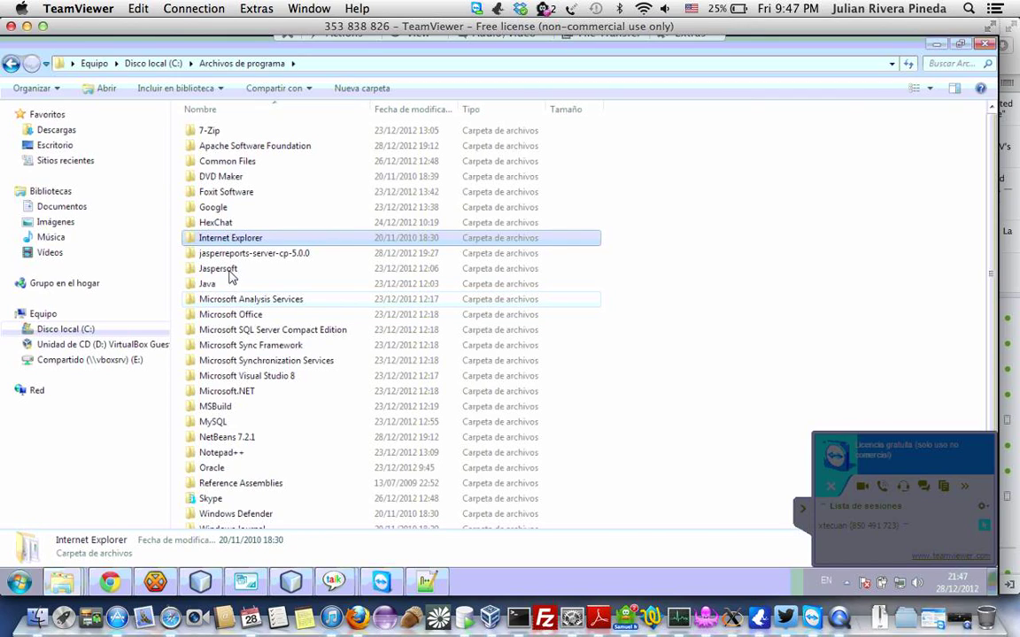
left_click(229, 272)
double_click(230, 272)
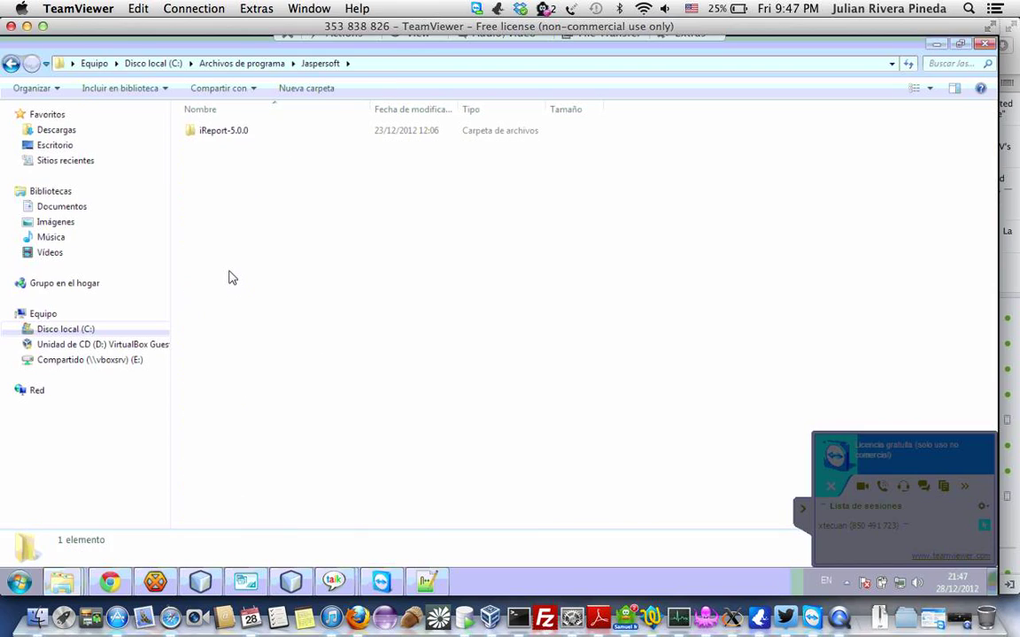
left_click(249, 138)
double_click(248, 137)
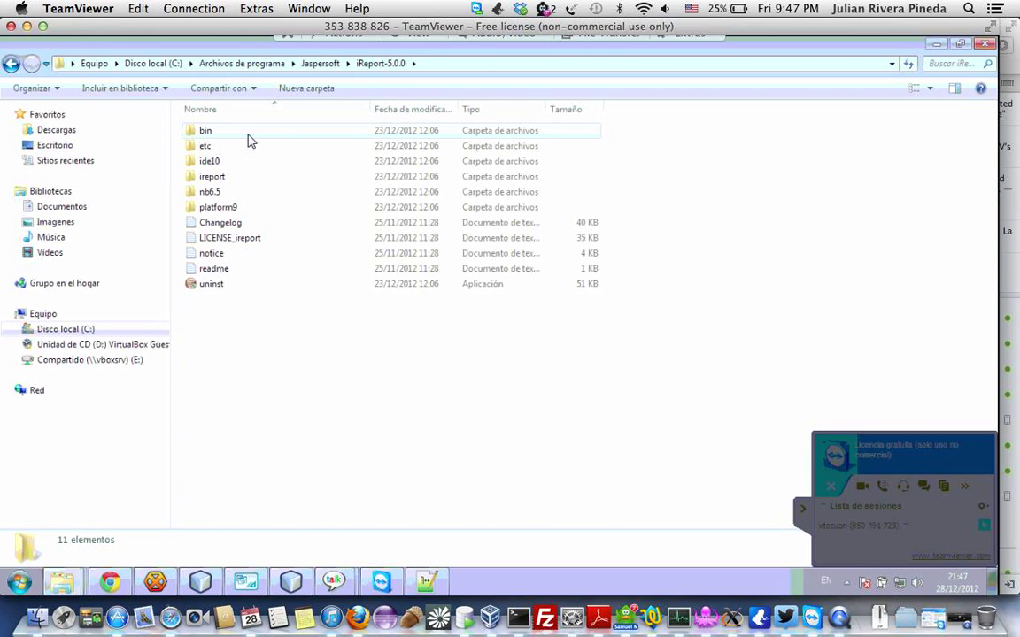
Step: Look through the ireport folder's libs and core subfolders, then return to iReport-5.0.0
double_click(214, 177)
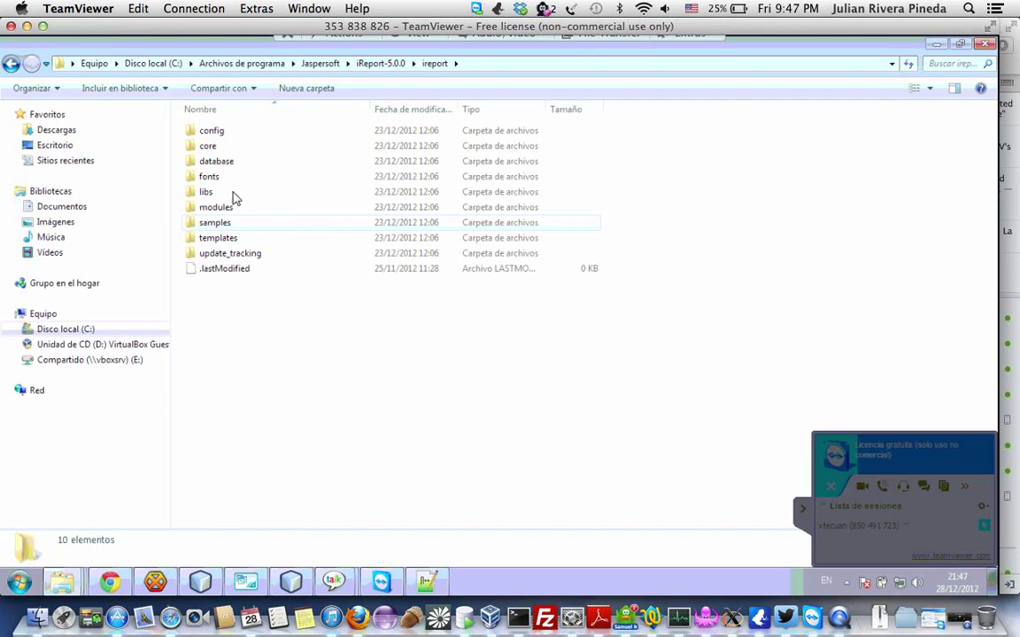
double_click(207, 195)
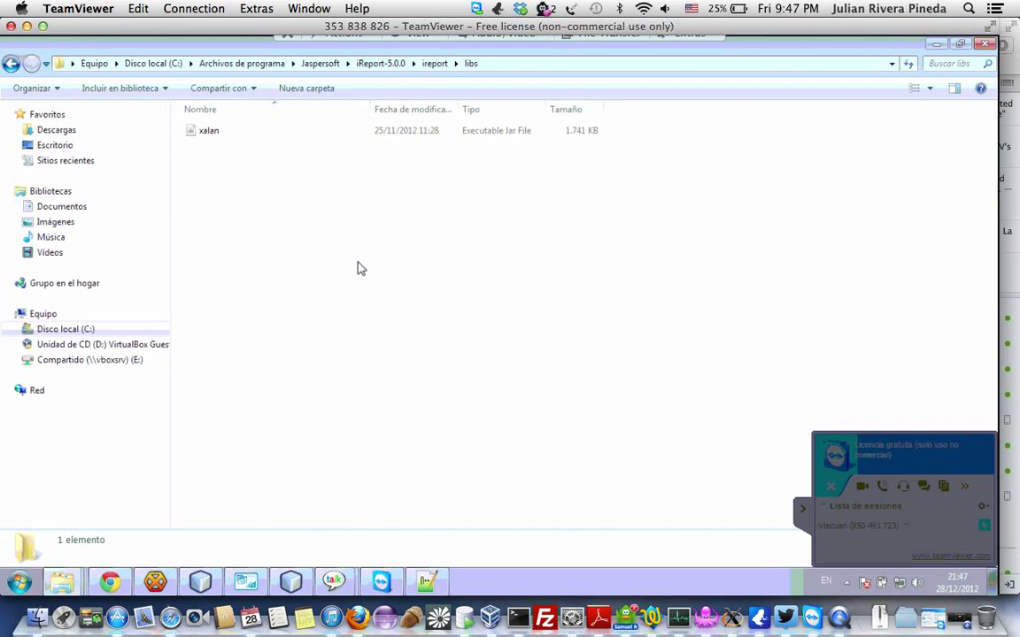
left_click(10, 63)
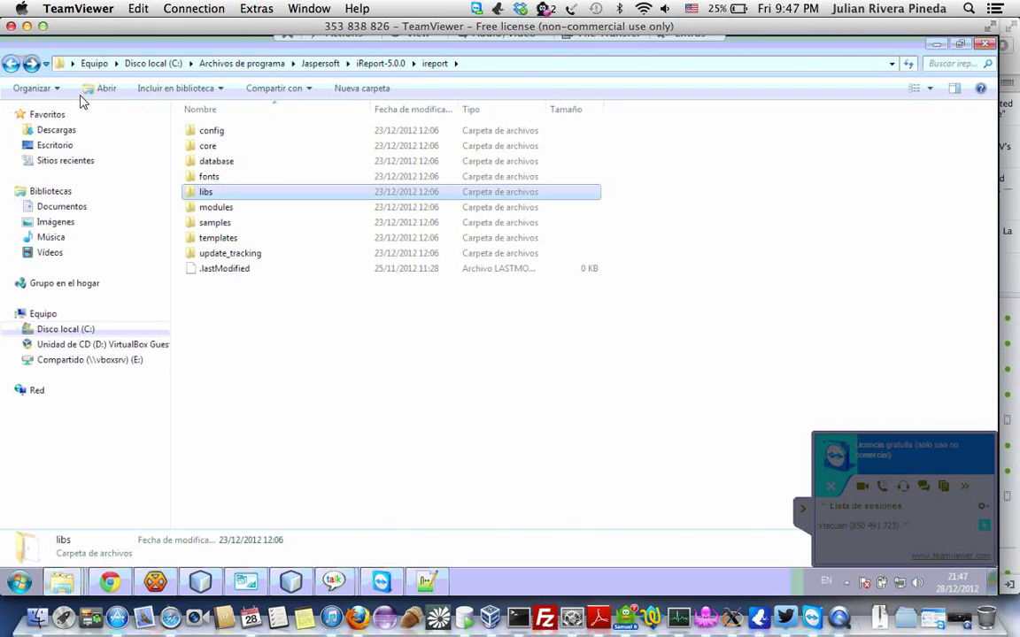
double_click(203, 146)
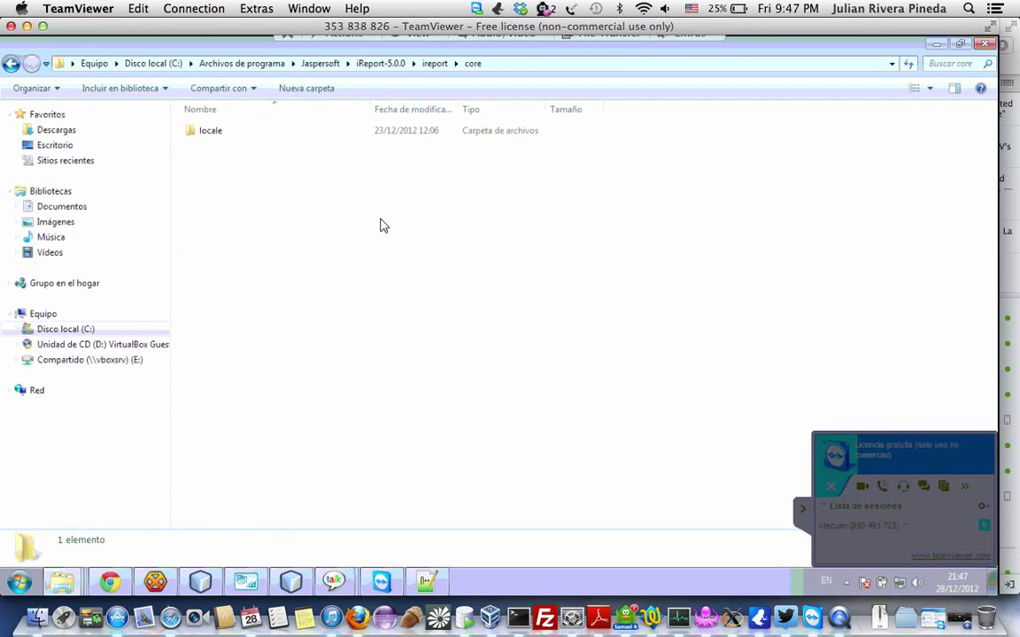
left_click(10, 63)
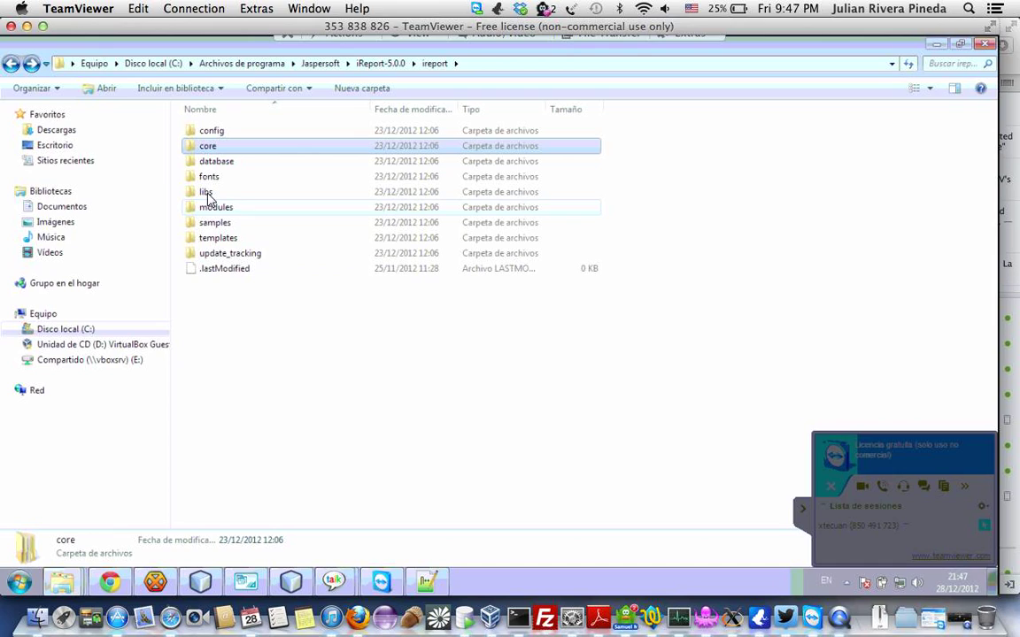
left_click(11, 63)
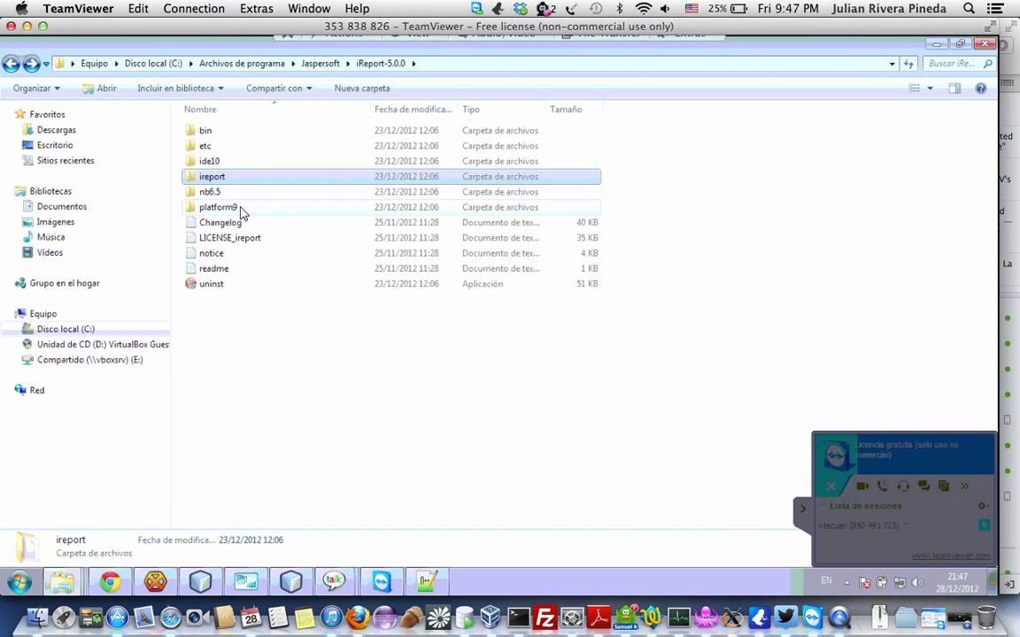
Step: Open ireport.conf from the etc folder in Notepad++
left_click(209, 162)
double_click(208, 147)
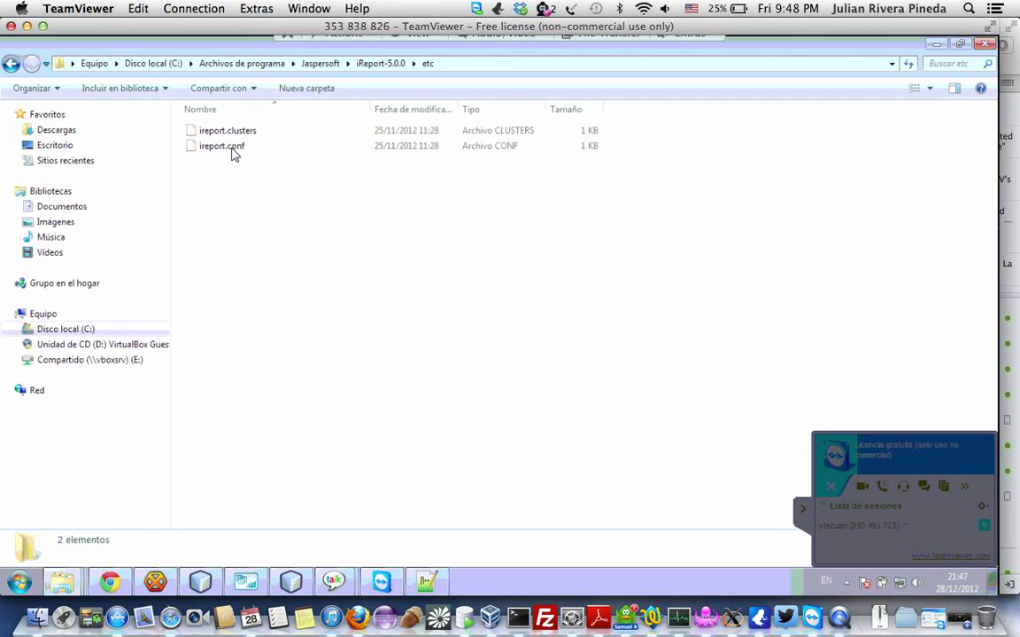
left_click(234, 153)
right_click(234, 153)
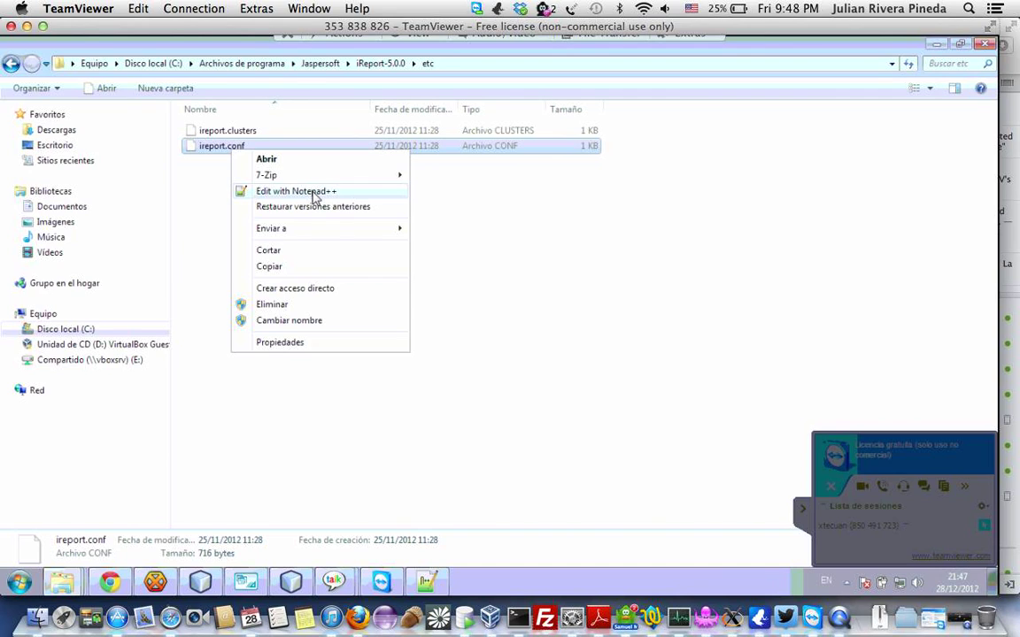
left_click(314, 193)
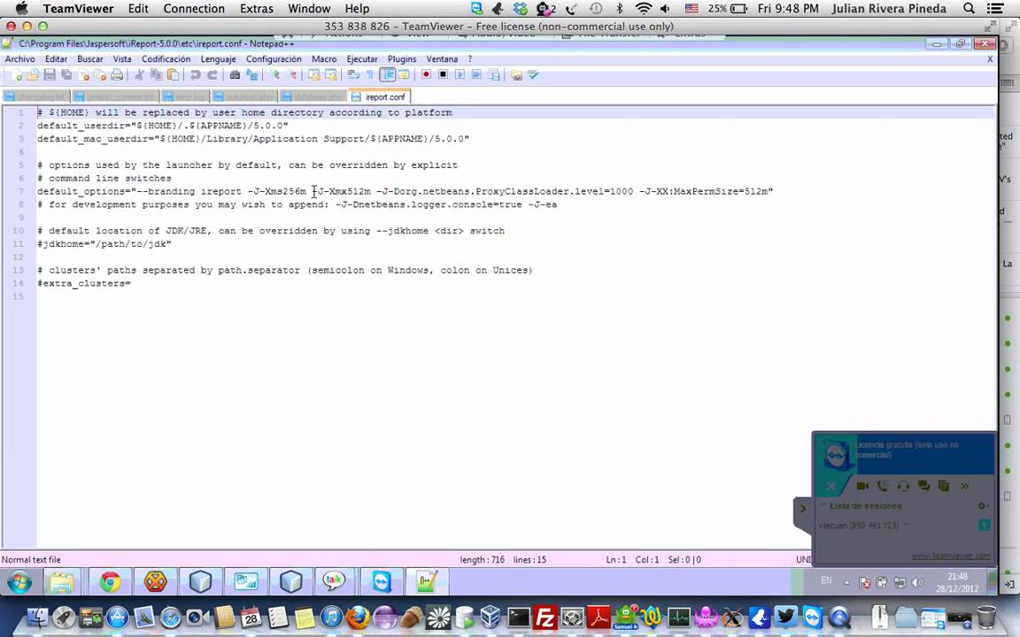
Step: Bring back the Explorer window showing the iReport-5.0.0 etc folder
left_click(67, 582)
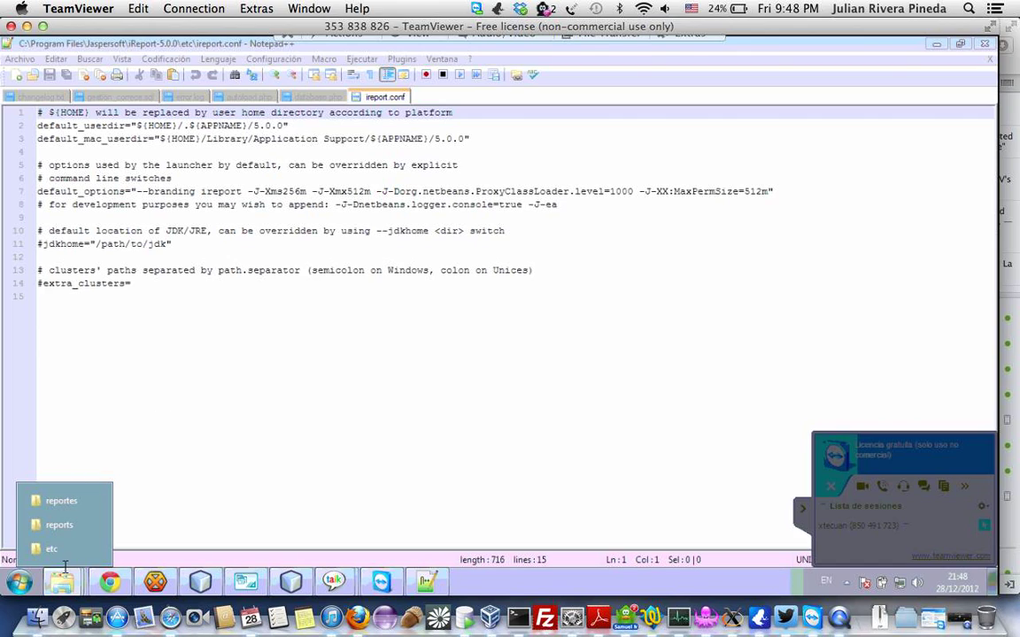
left_click(53, 550)
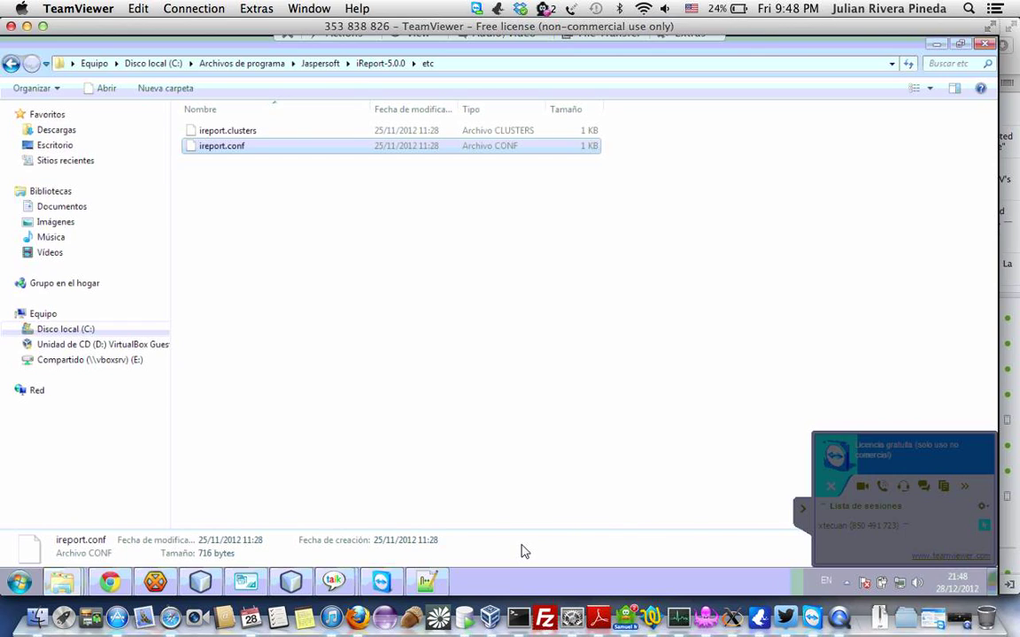
Step: In iReport, check the Herramientas, Ventana and Ayuda menus, then open Herramientas > Complementos
left_click(295, 580)
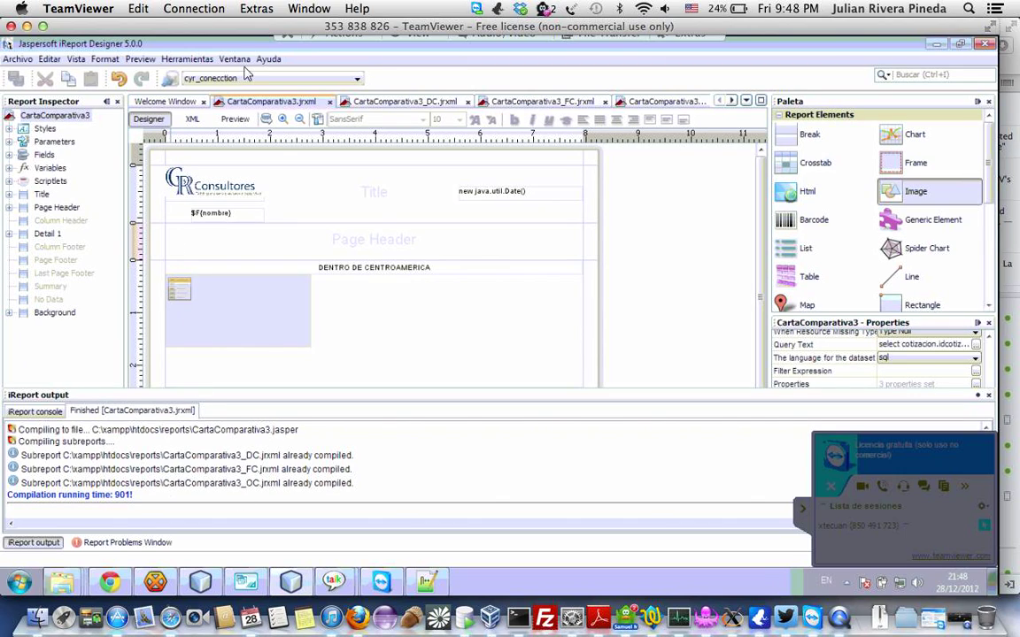
left_click(202, 60)
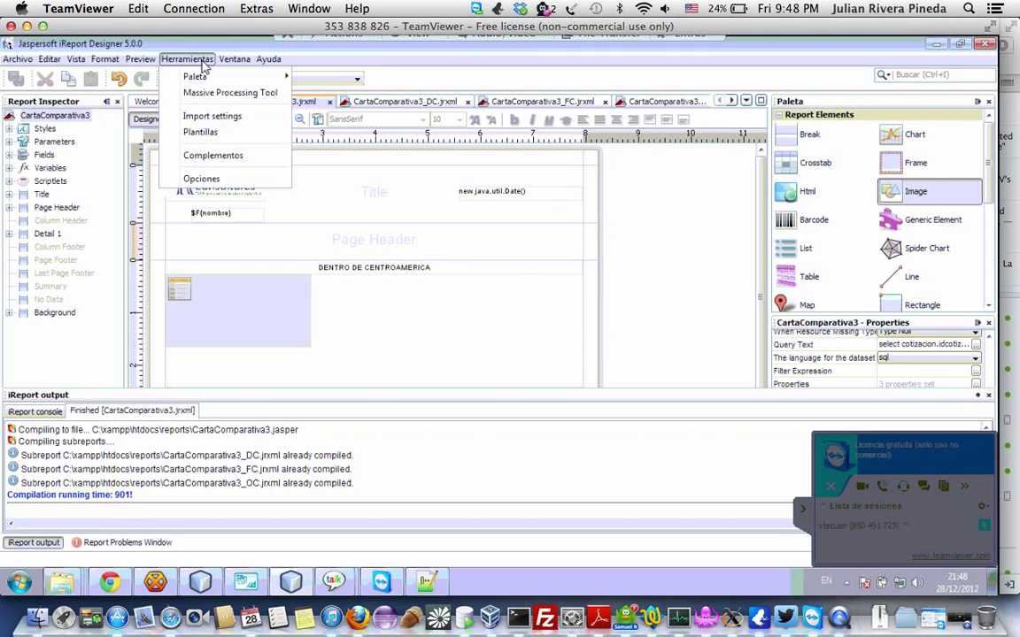
left_click(232, 59)
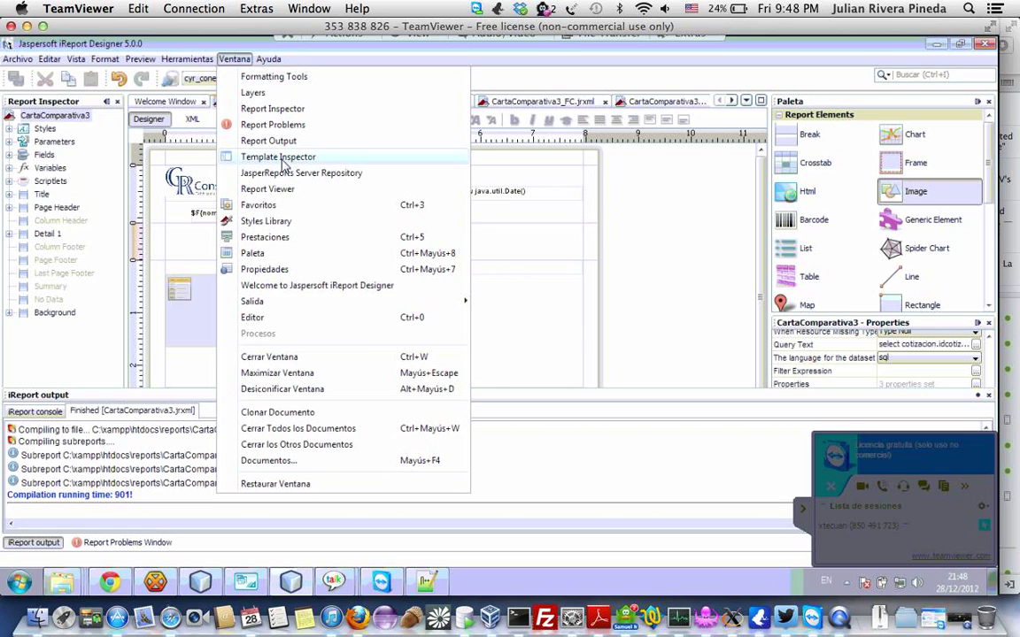
left_click(258, 62)
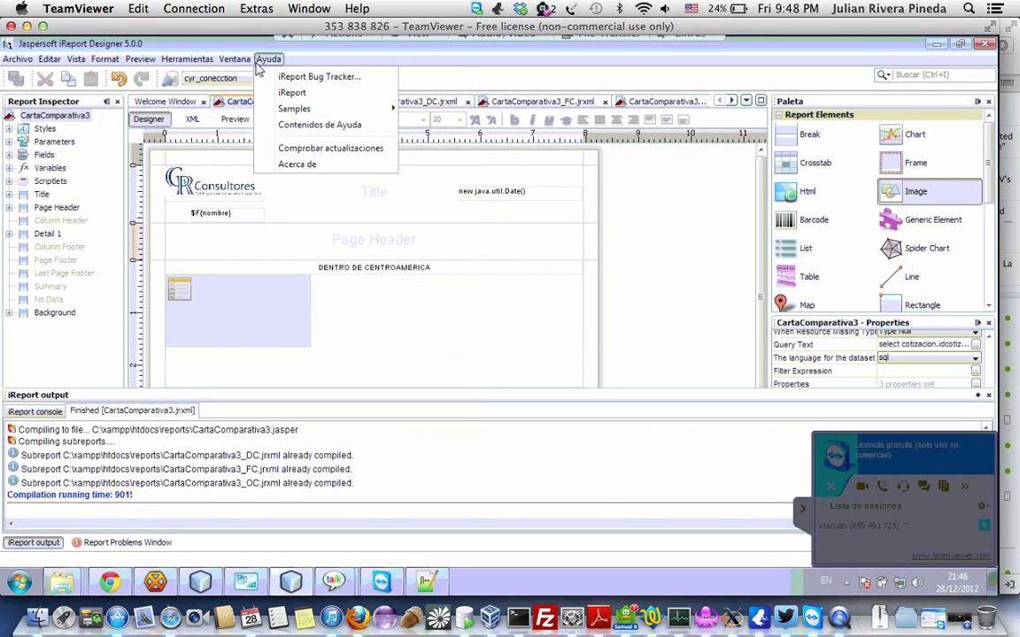
left_click(234, 60)
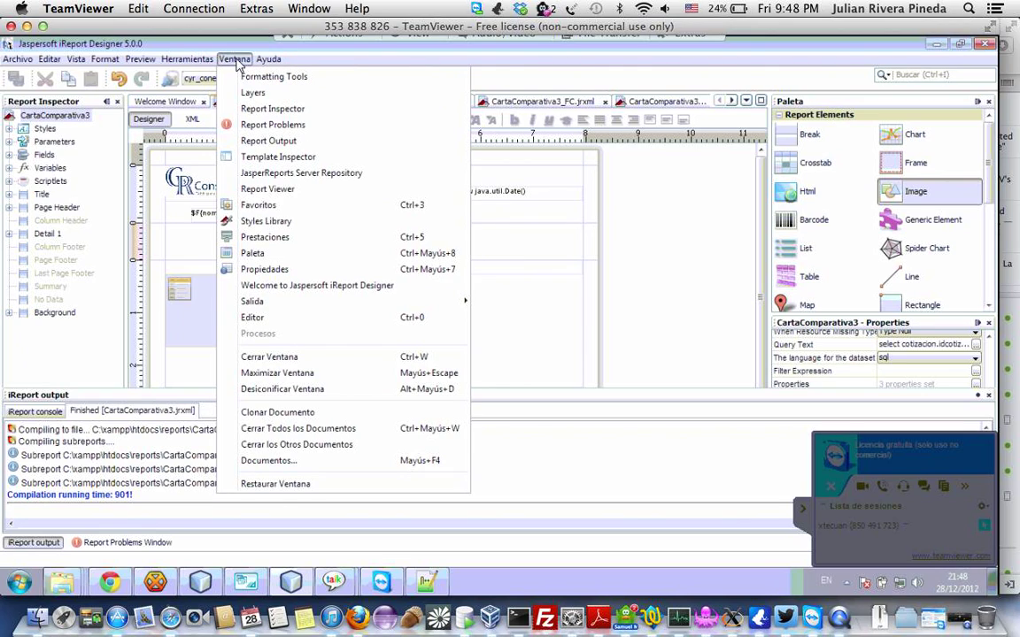
left_click(179, 57)
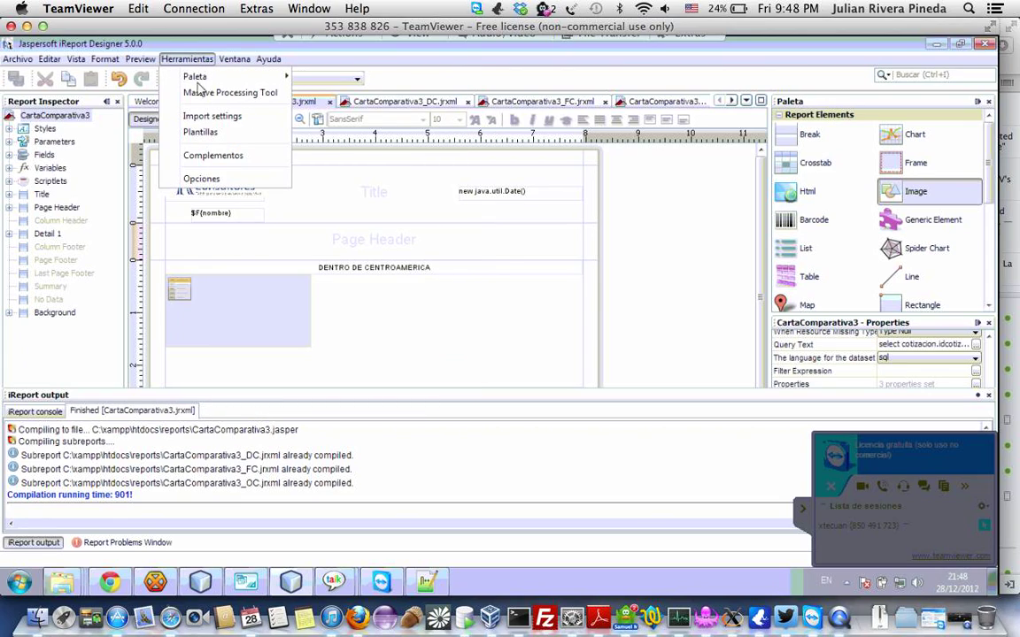
left_click(213, 157)
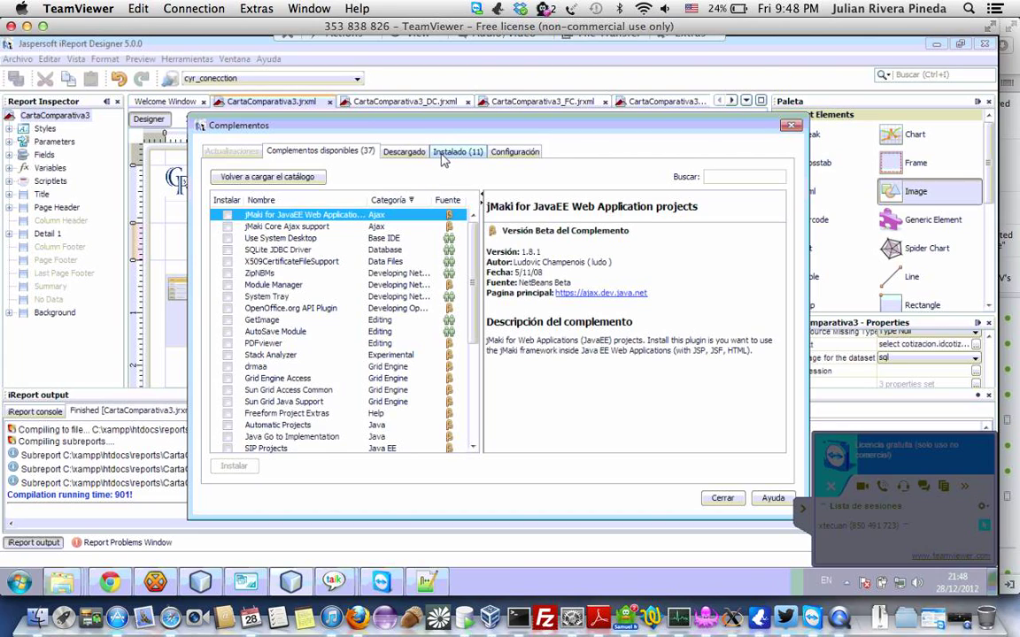
Step: Inspect installed plugins like MongoDbPlugin and ireport-designer, check Configuración, and reload the catalogue
left_click(444, 153)
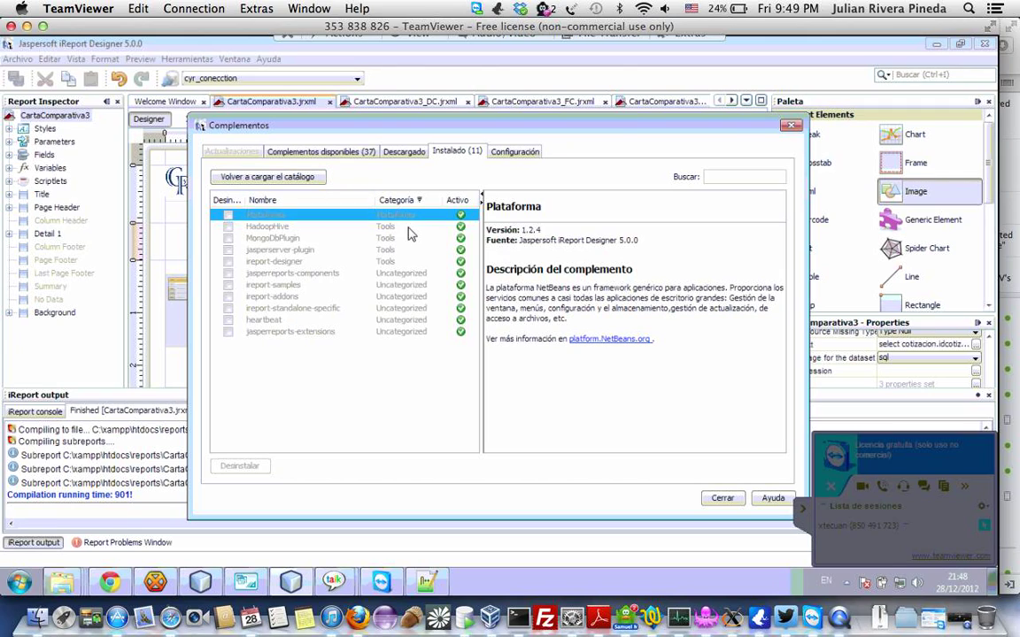
left_click(281, 239)
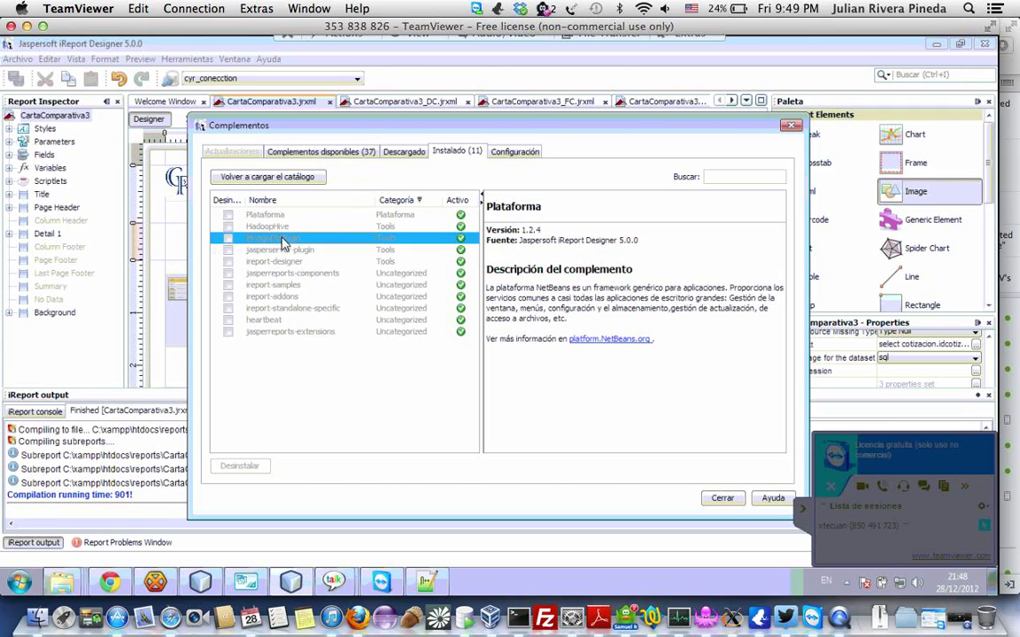
left_click(283, 262)
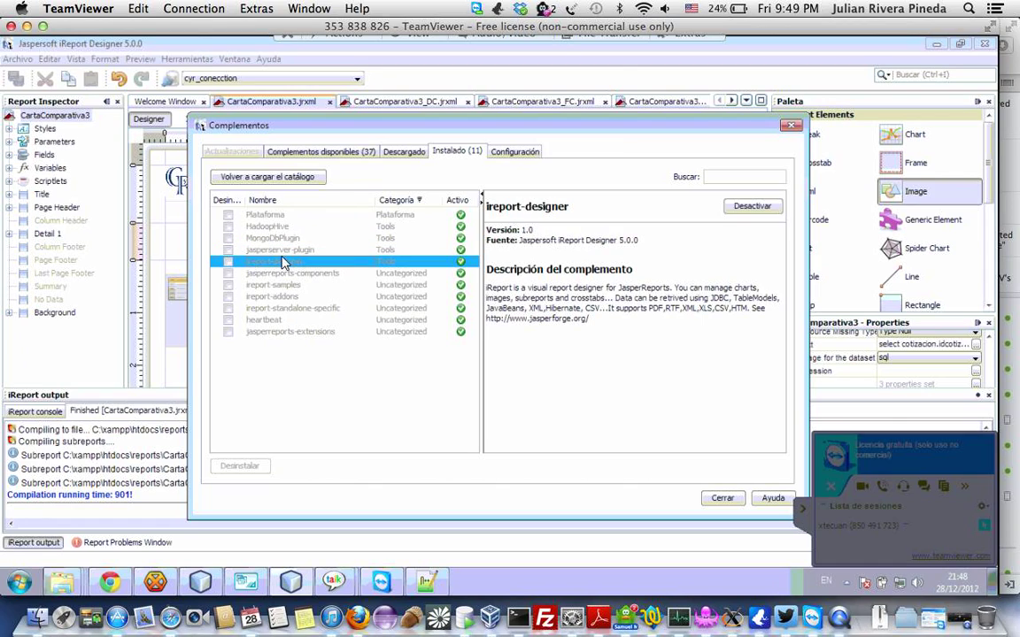
left_click(503, 157)
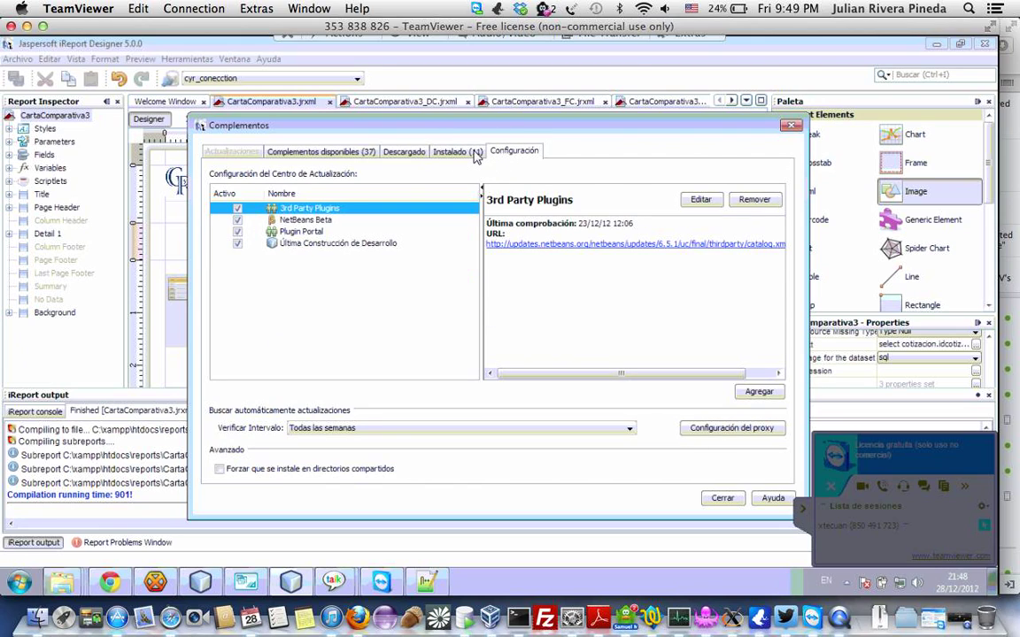
left_click(433, 150)
left_click(299, 180)
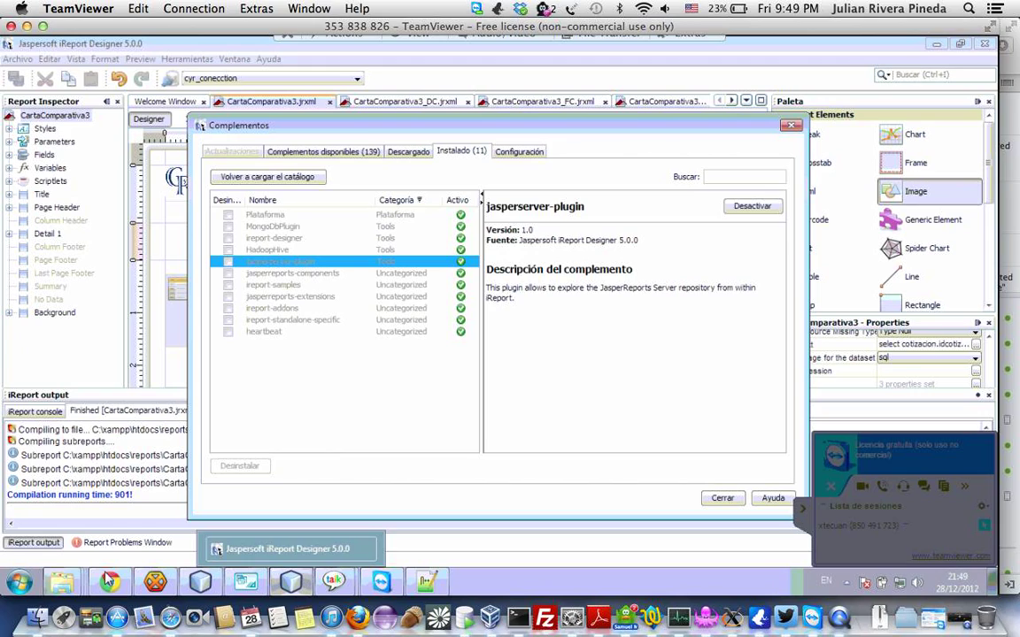
left_click(62, 582)
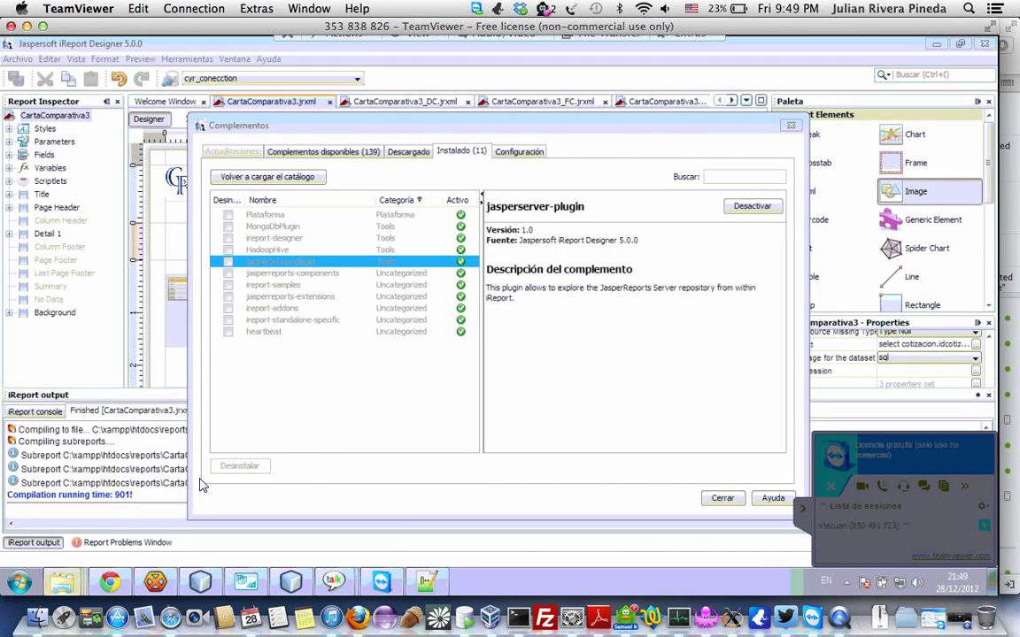
Step: Close Complementos and navigate from the etc Explorer window up to Jaspersoft, into iReport-5.0.0\ide10
left_click(722, 498)
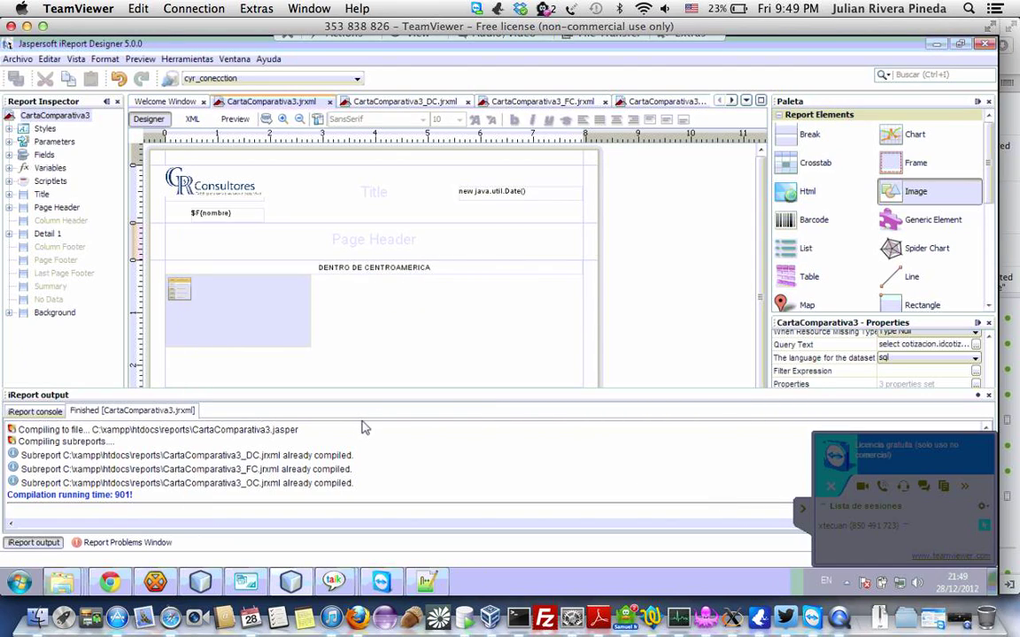
left_click(61, 581)
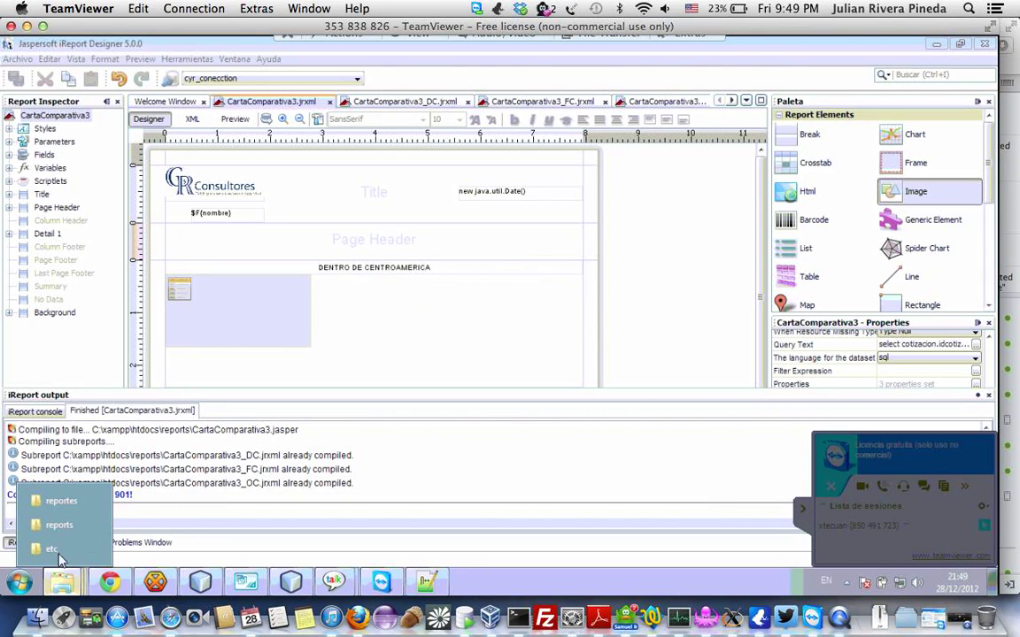
left_click(66, 552)
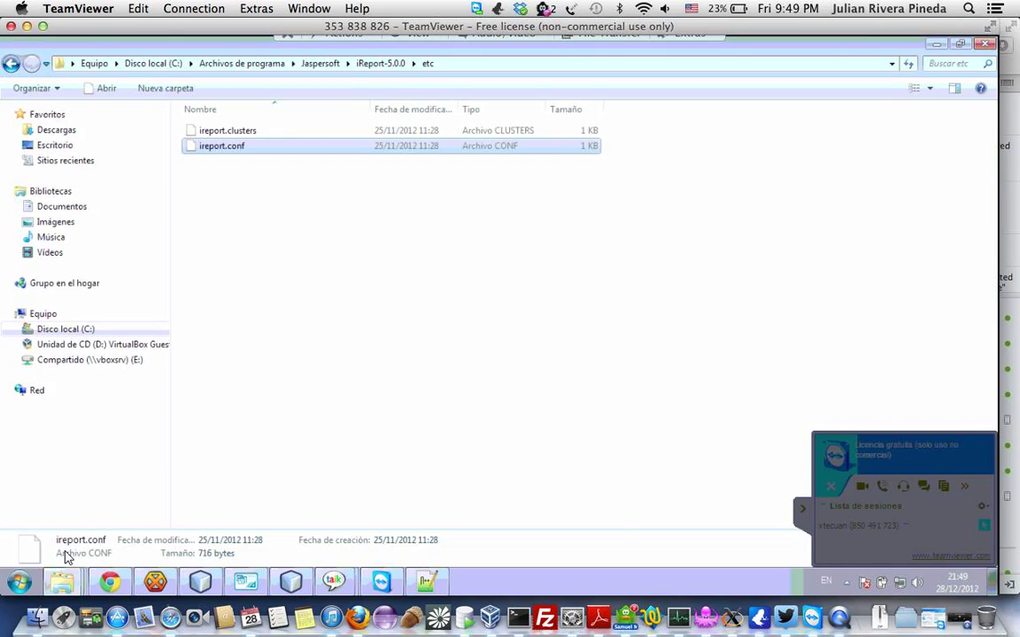
left_click(320, 64)
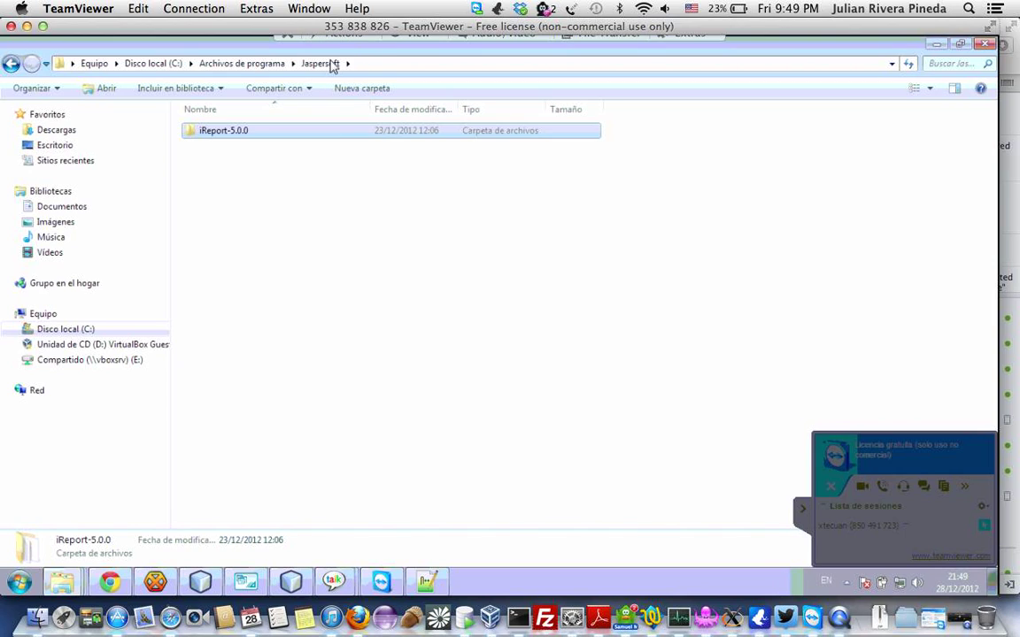
double_click(252, 139)
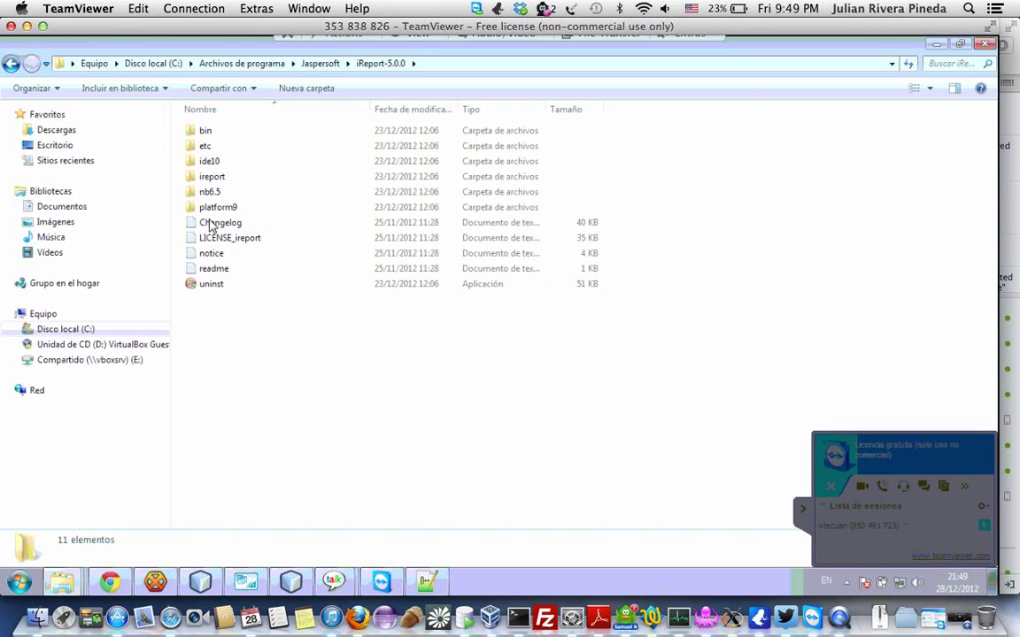
double_click(212, 164)
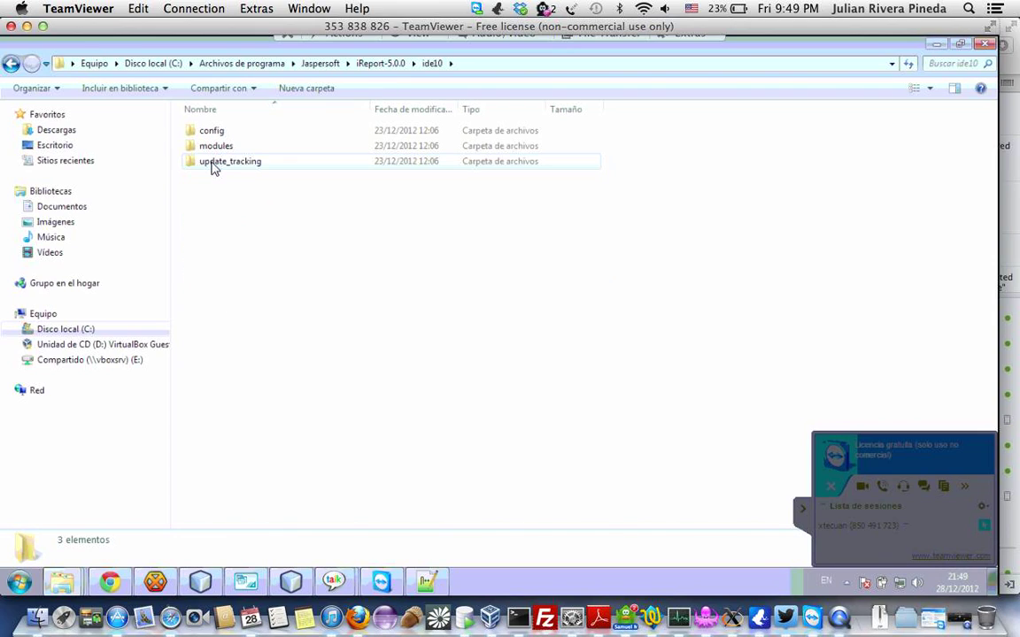
Step: Open ide10\modules, peek into lib, then open the ext folder with its 8 jars
double_click(222, 149)
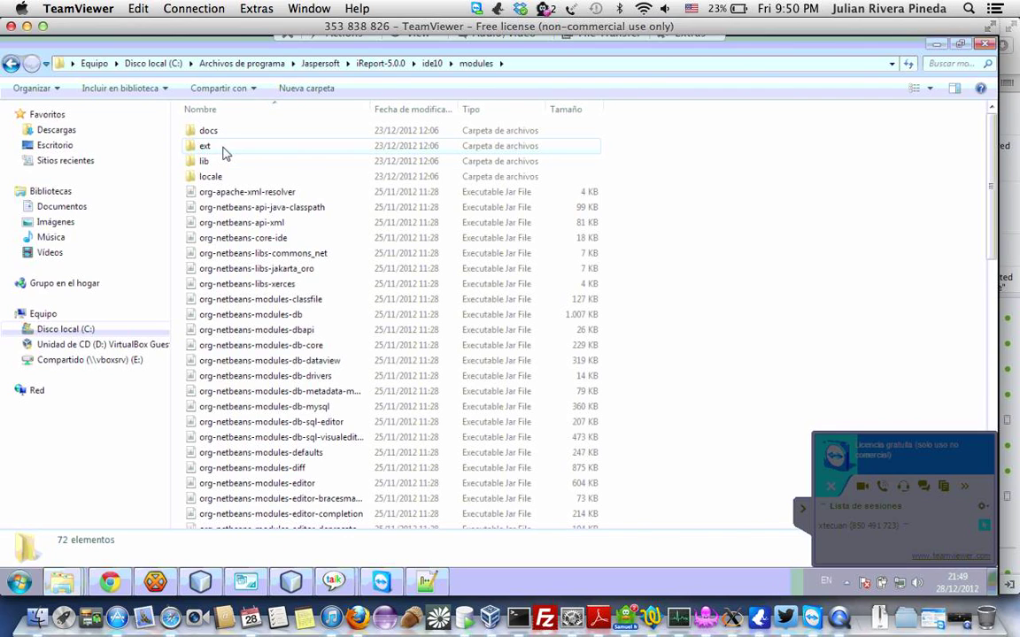
left_click(204, 163)
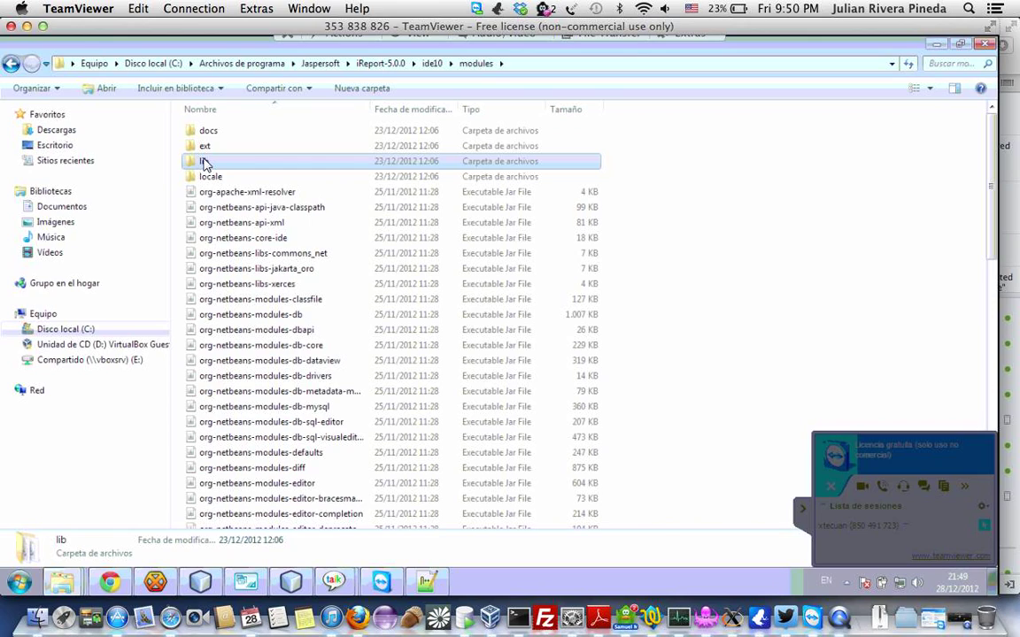
double_click(205, 163)
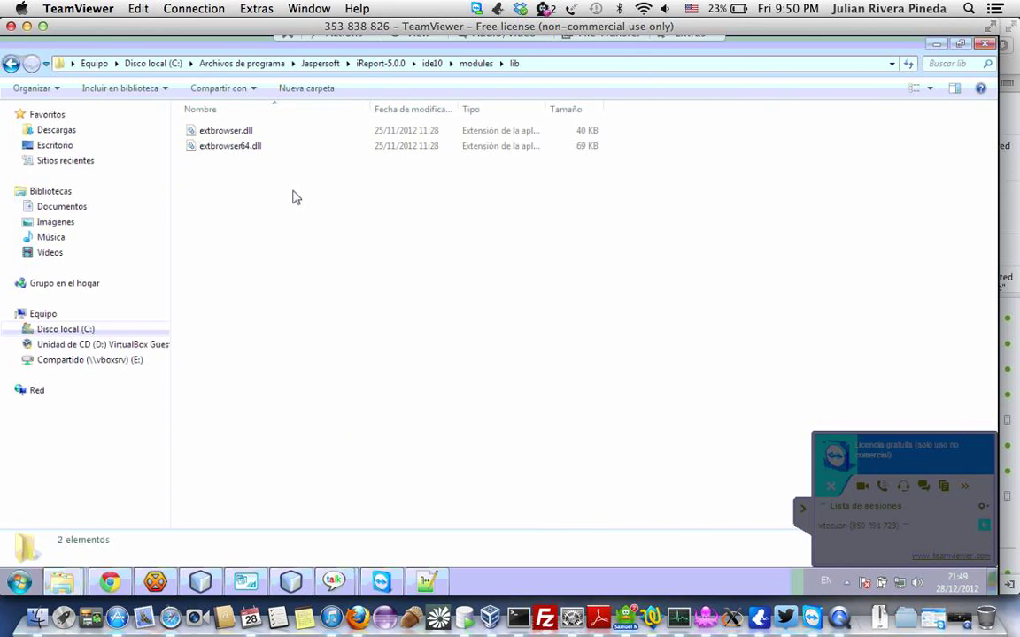
left_click(10, 62)
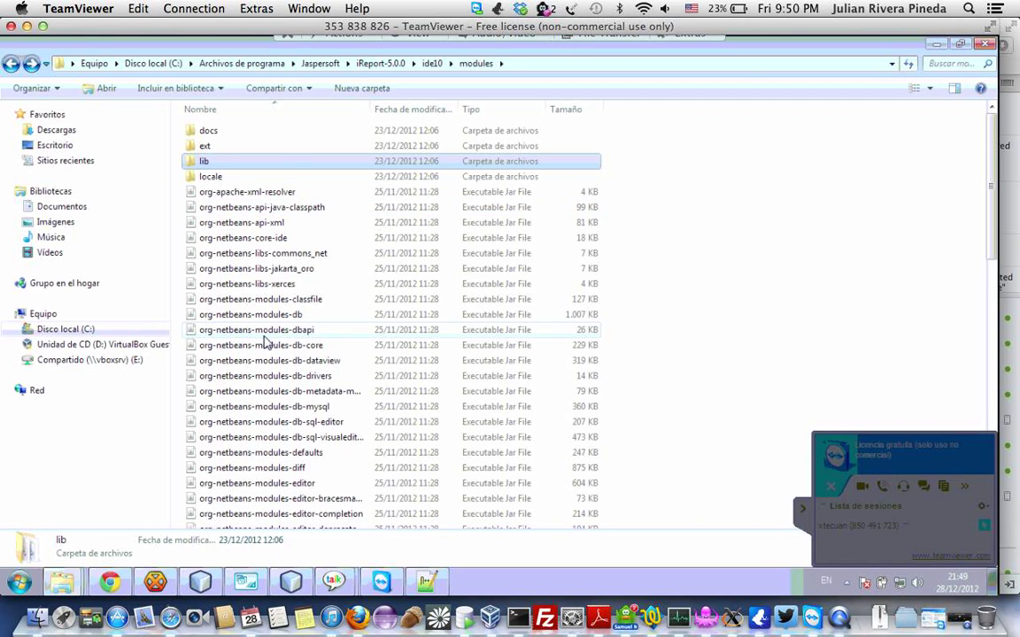
scroll(266, 342, "down", 1)
scroll(265, 343, "down", 12)
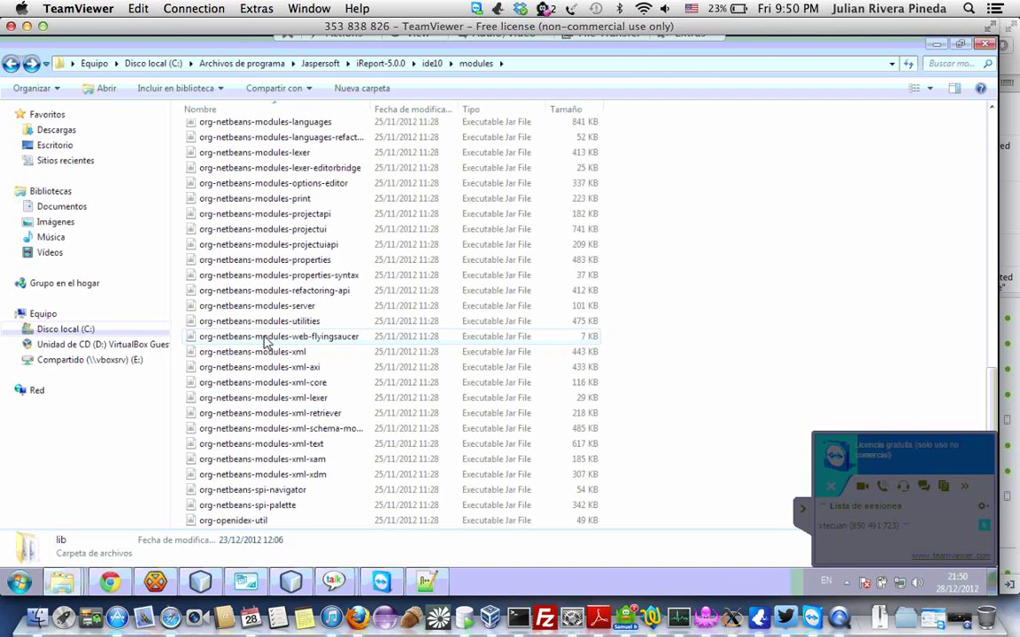
scroll(265, 343, "up", 6)
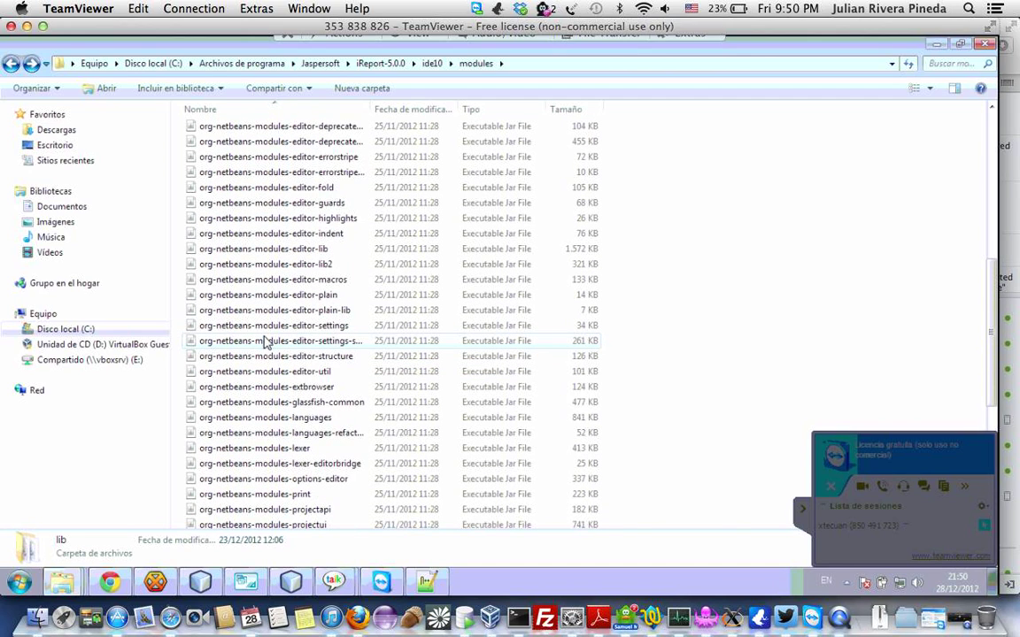
scroll(265, 343, "up", 9)
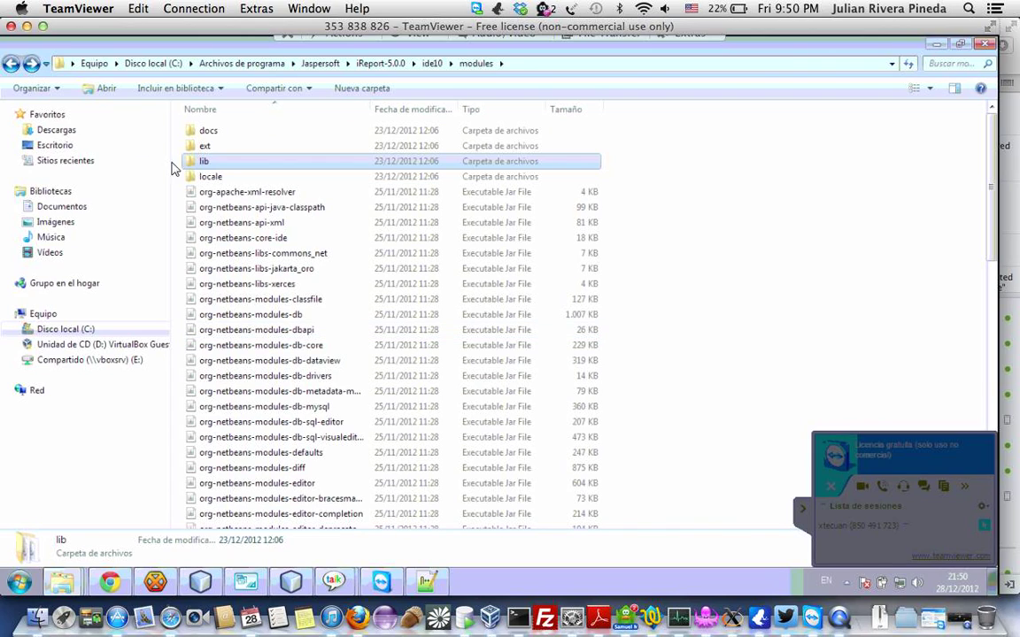
left_click(203, 147)
double_click(204, 148)
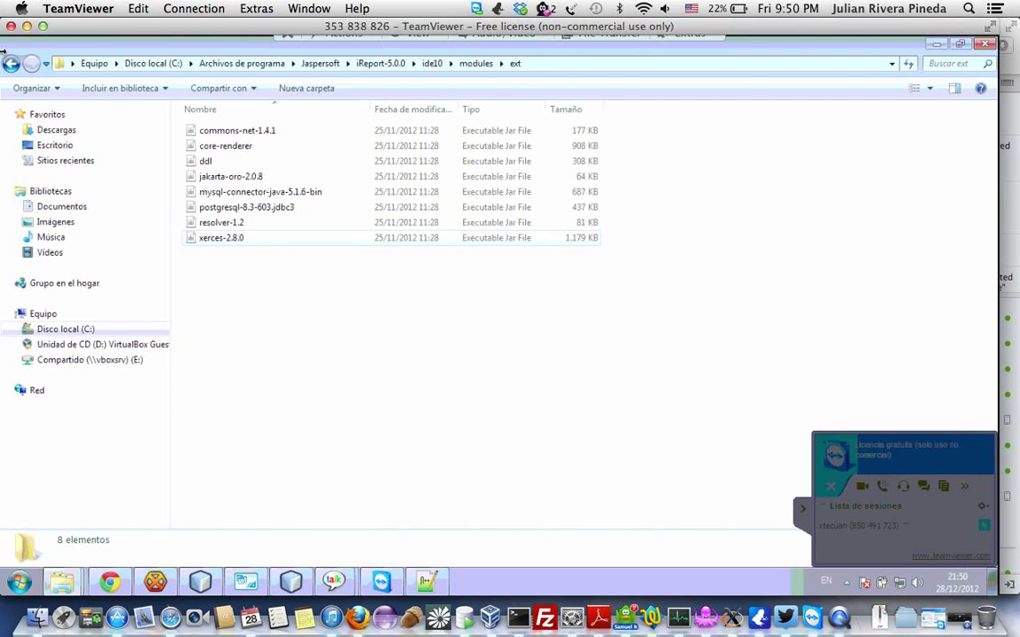
Step: Go back to iReport-5.0.0 and explore the nb6.5 modules and core folders
left_click(10, 65)
left_click(10, 65)
left_click(11, 65)
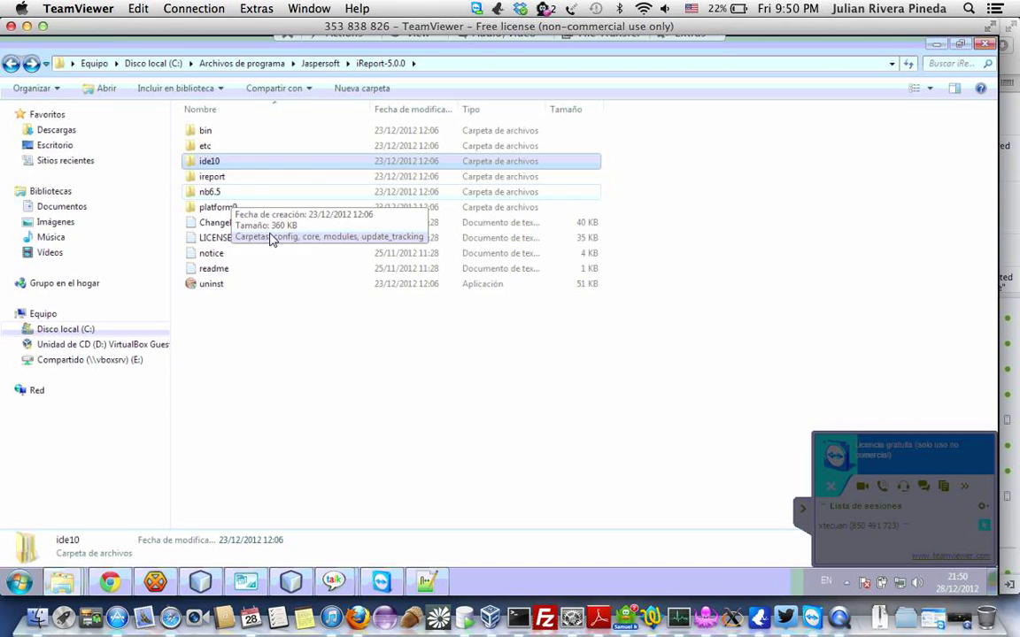
double_click(210, 193)
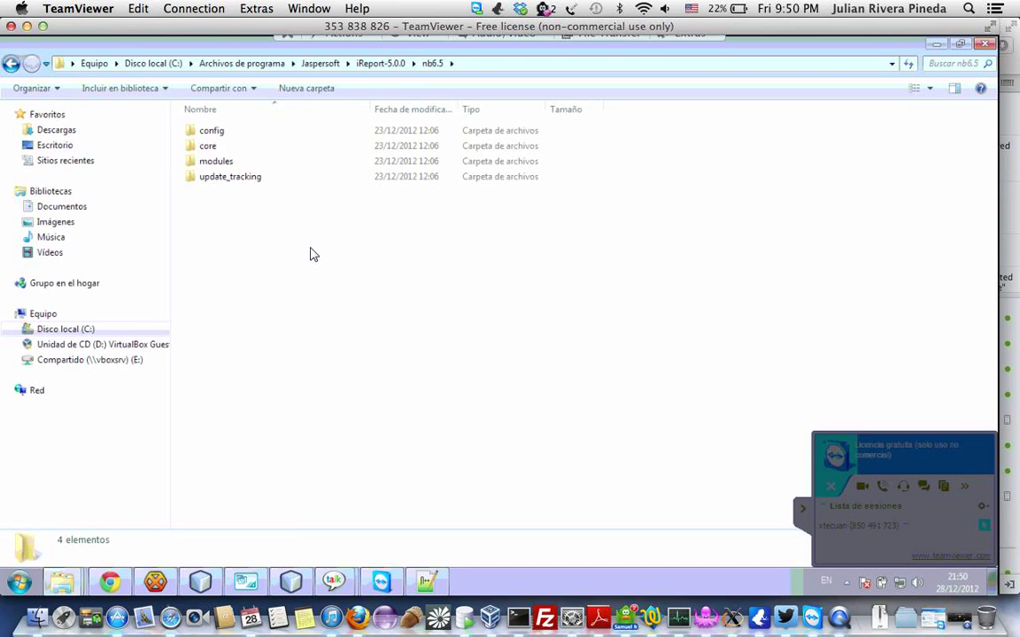
double_click(223, 162)
left_click(10, 63)
double_click(210, 144)
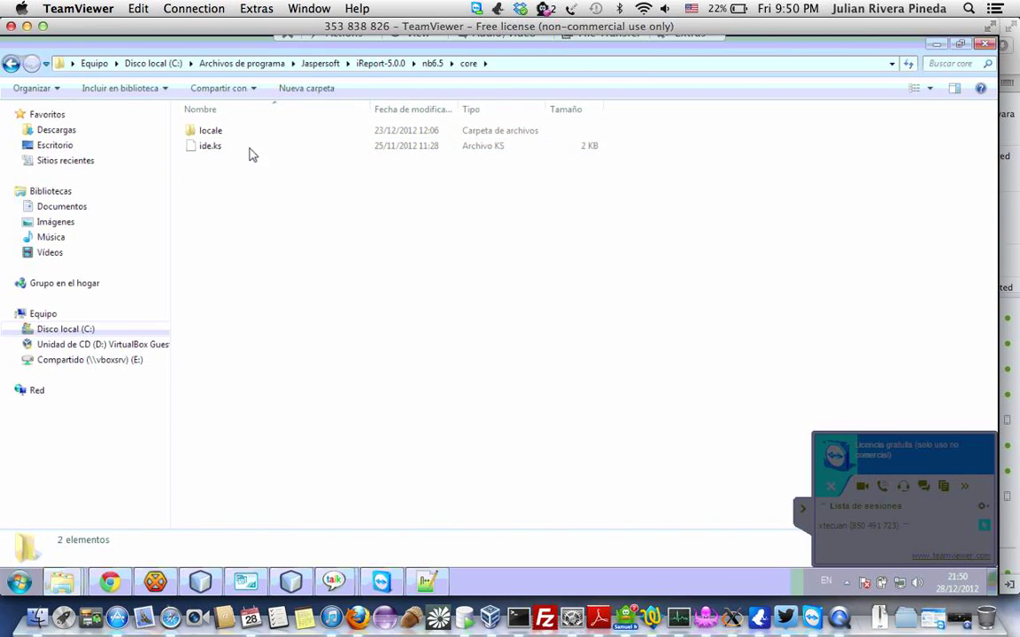
left_click(11, 64)
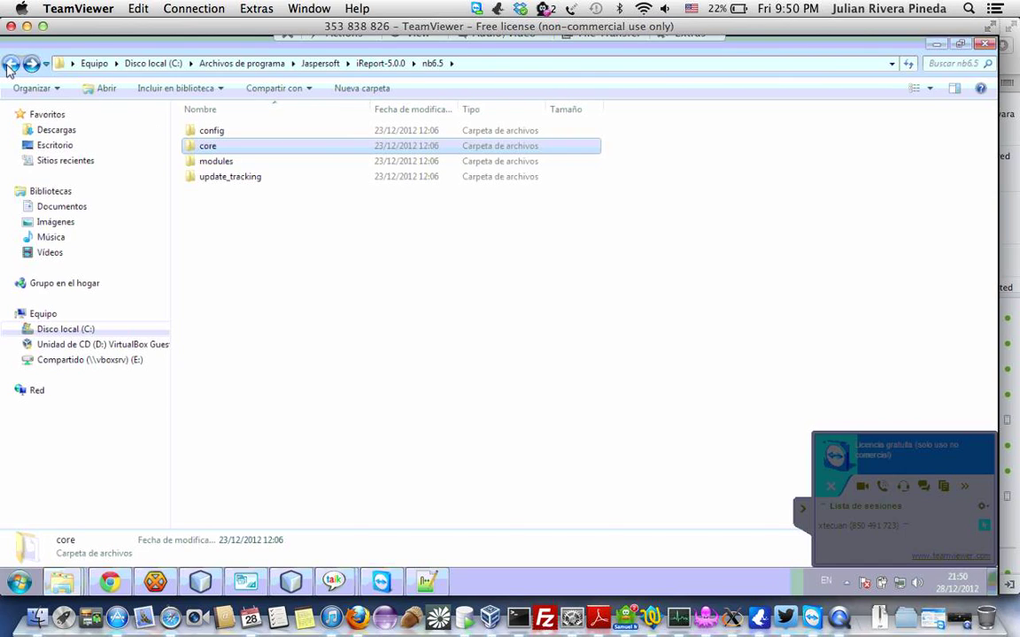
left_click(11, 63)
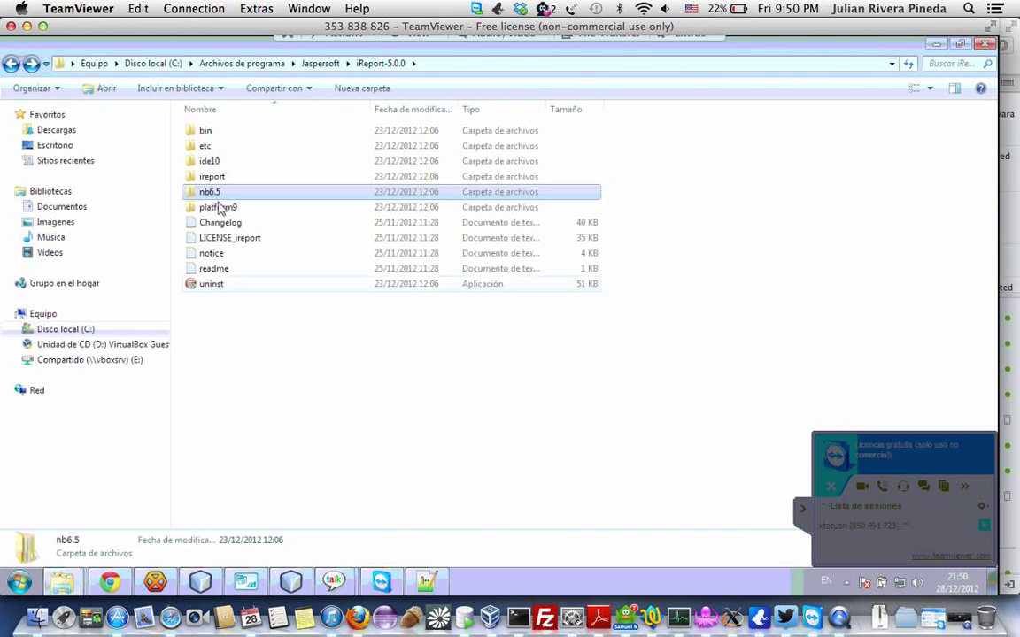
Step: Open the ireport folder, explore core\locale, then return and open modules
mouse_move(219, 211)
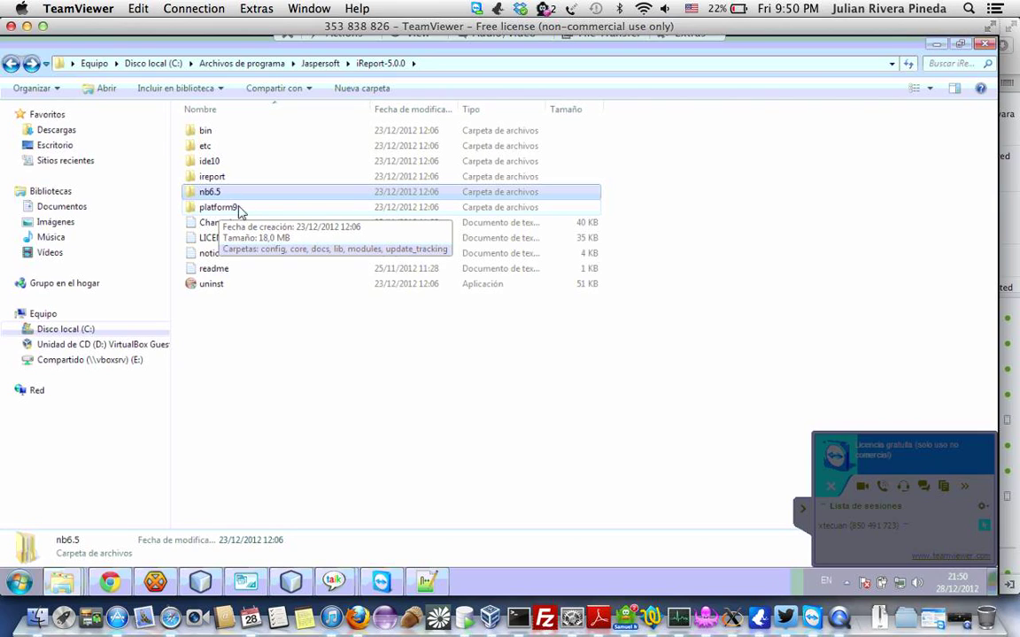
left_click(218, 178)
double_click(219, 181)
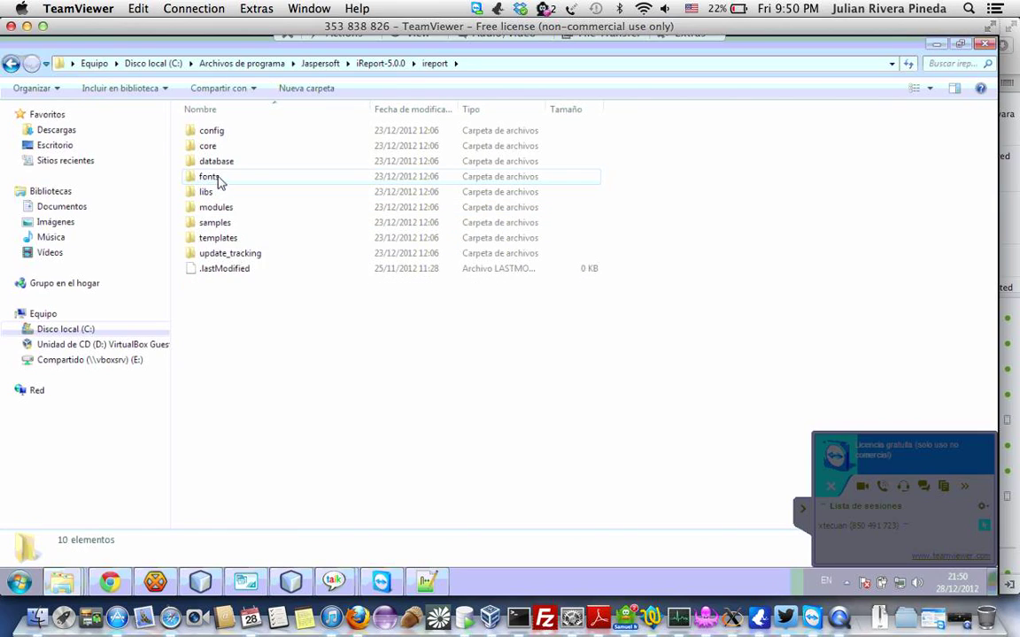
double_click(206, 146)
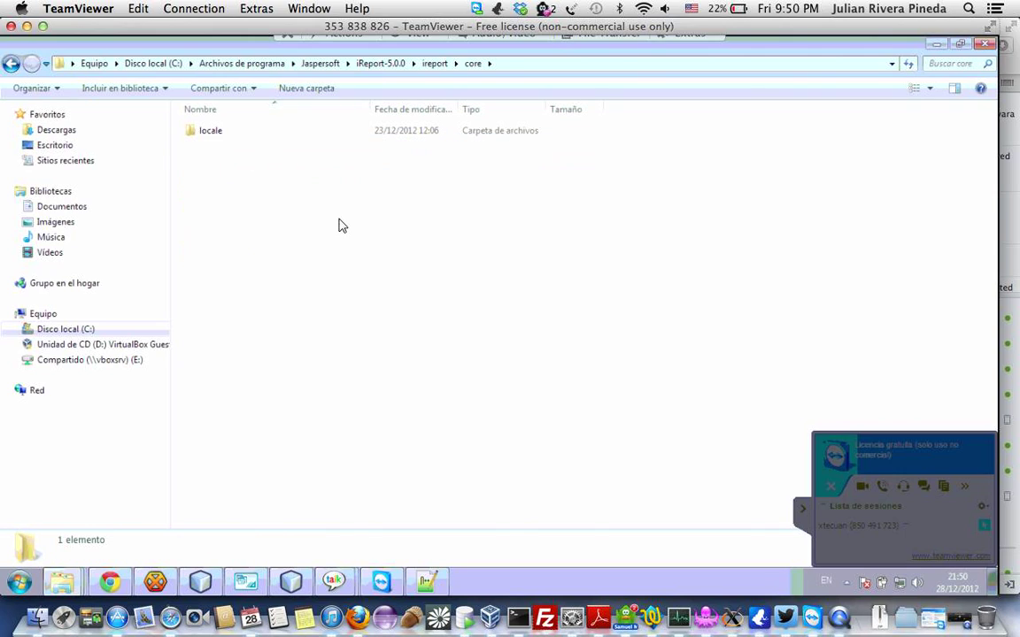
double_click(212, 131)
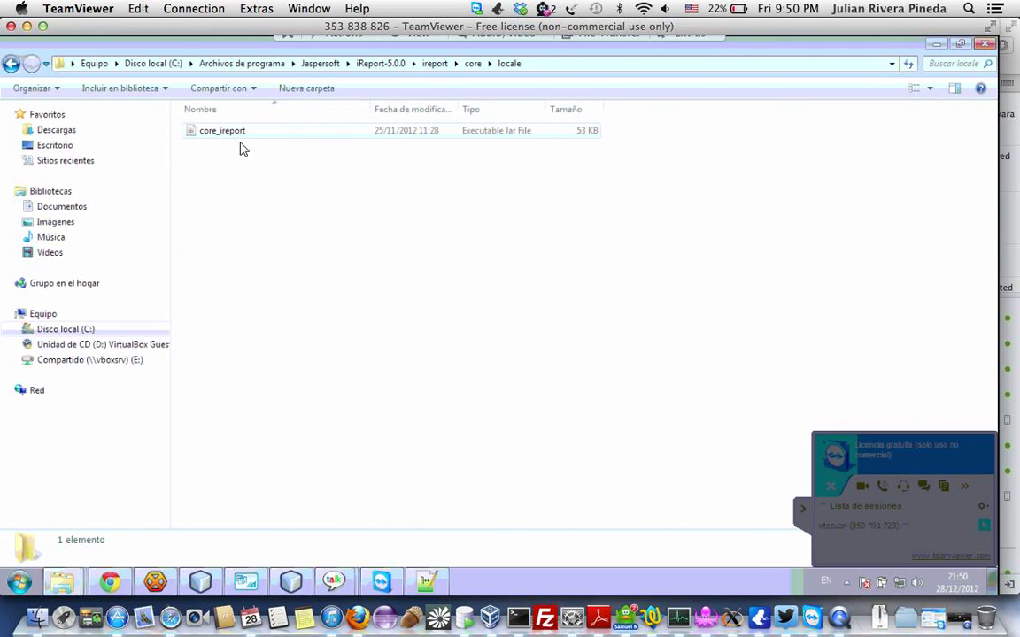
left_click(11, 63)
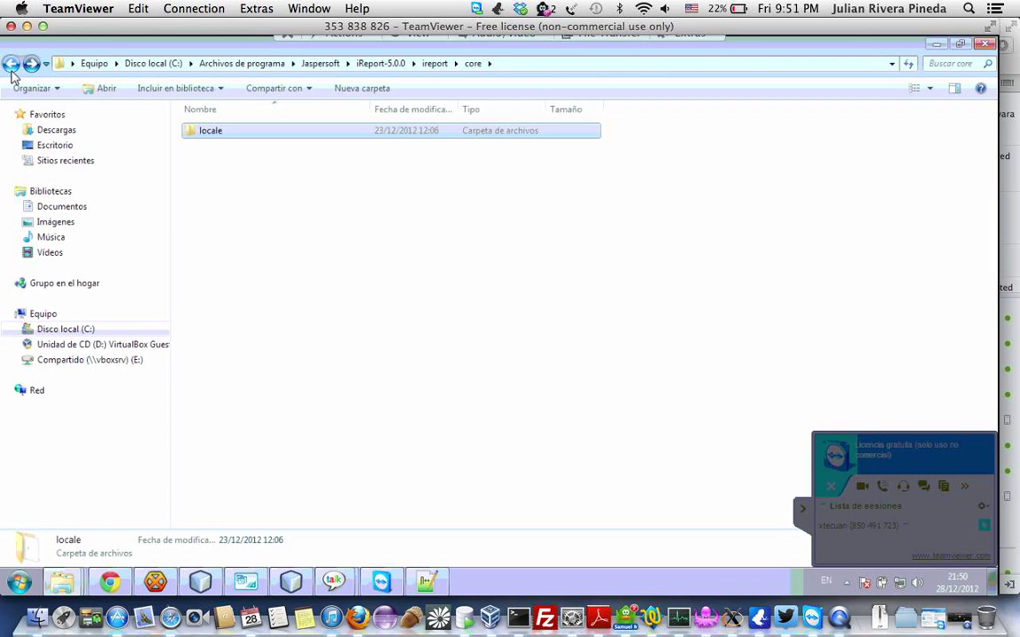
left_click(11, 63)
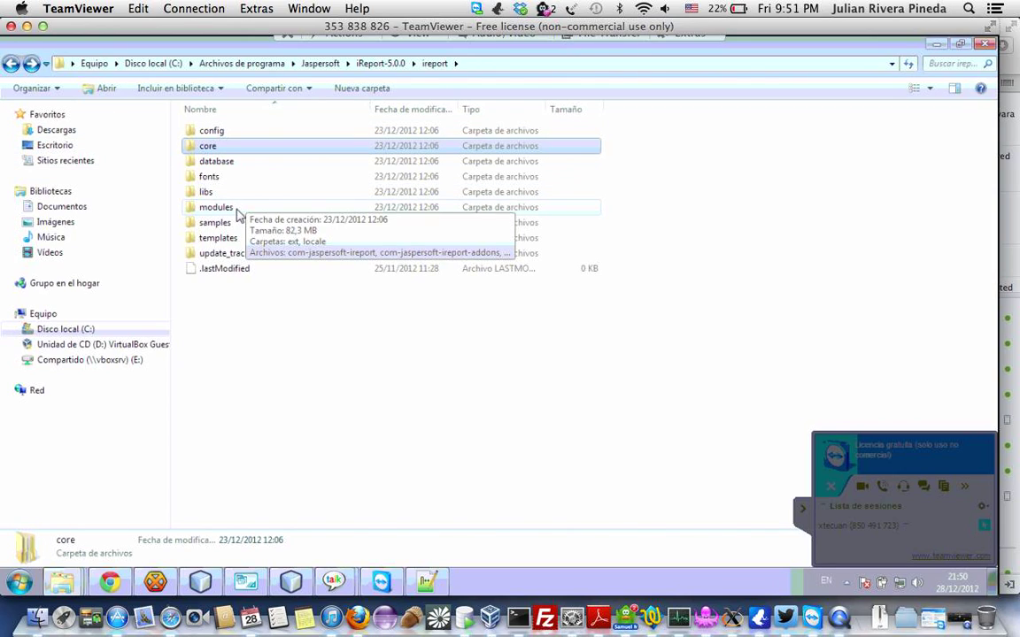
left_click(236, 211)
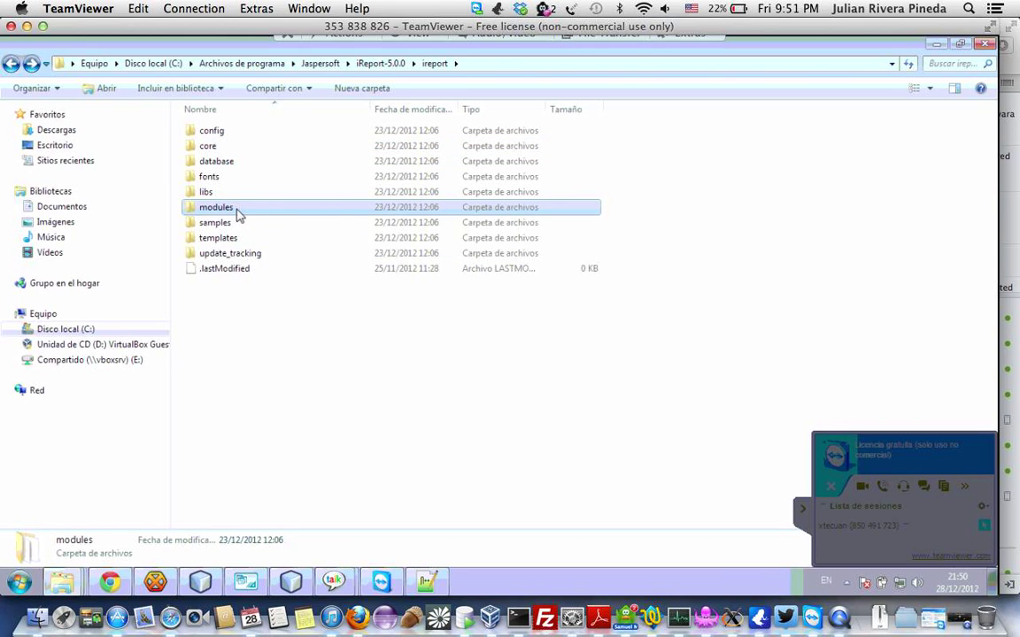
double_click(236, 210)
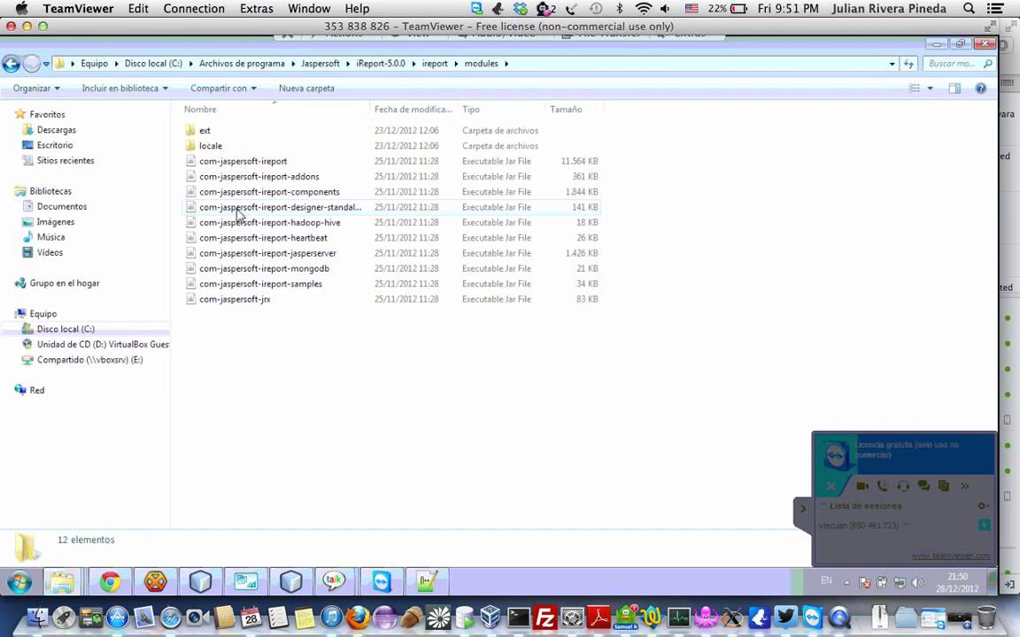
Step: Open ireport\modules\ext and scroll its 143 library files past the jasperreports-*.jar entries
double_click(202, 131)
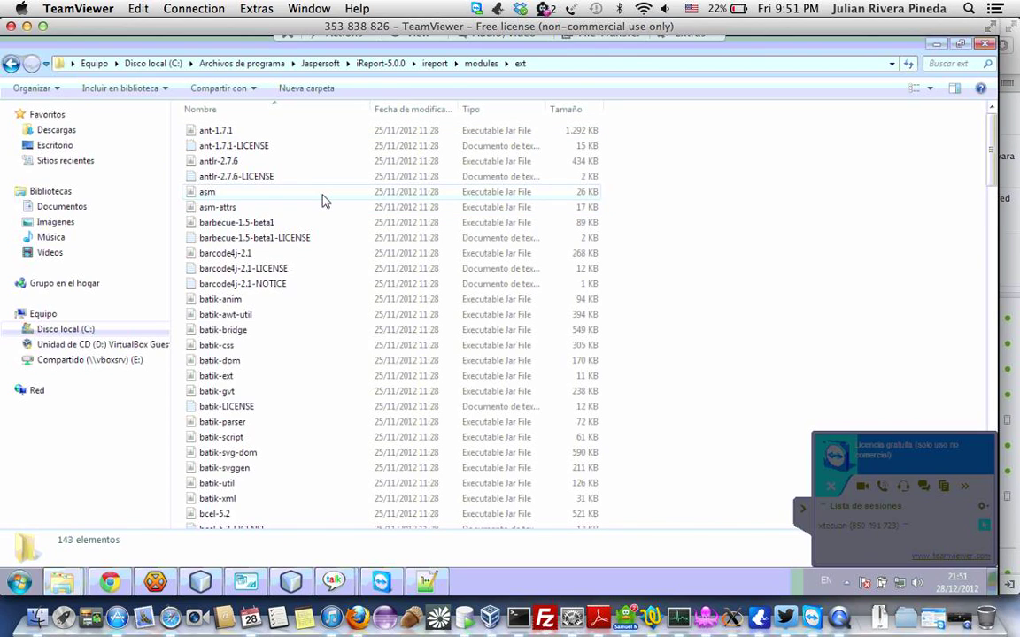
scroll(324, 200, "down", 9)
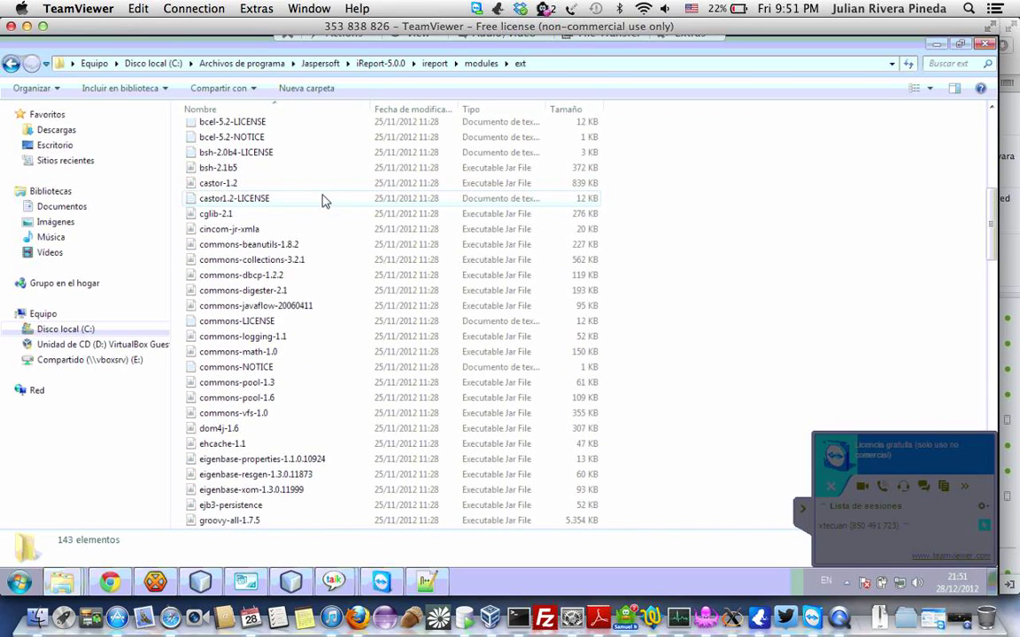
scroll(325, 200, "down", 10)
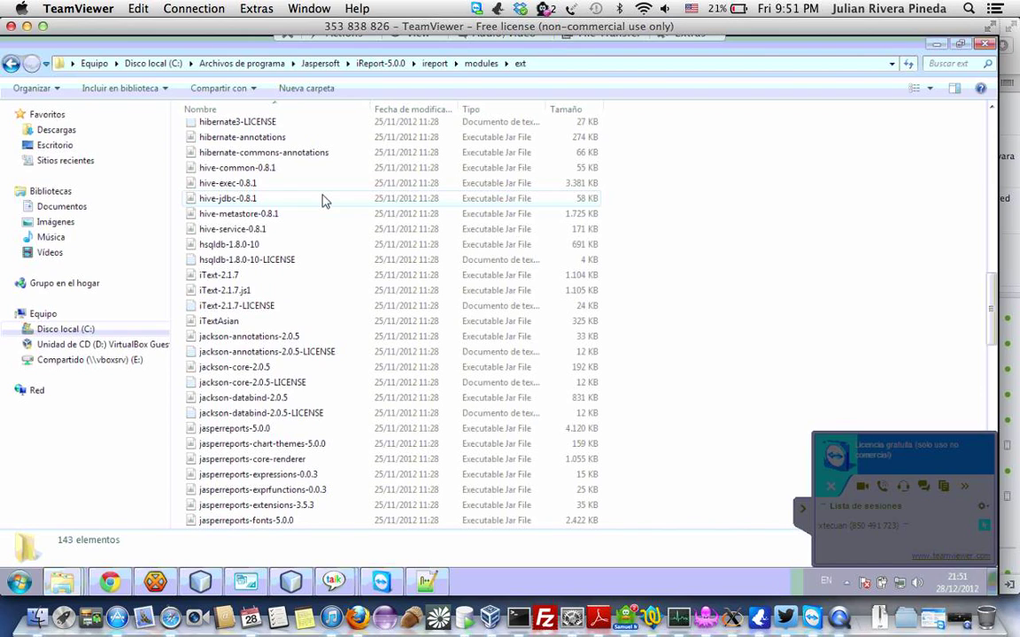
scroll(325, 200, "down", 5)
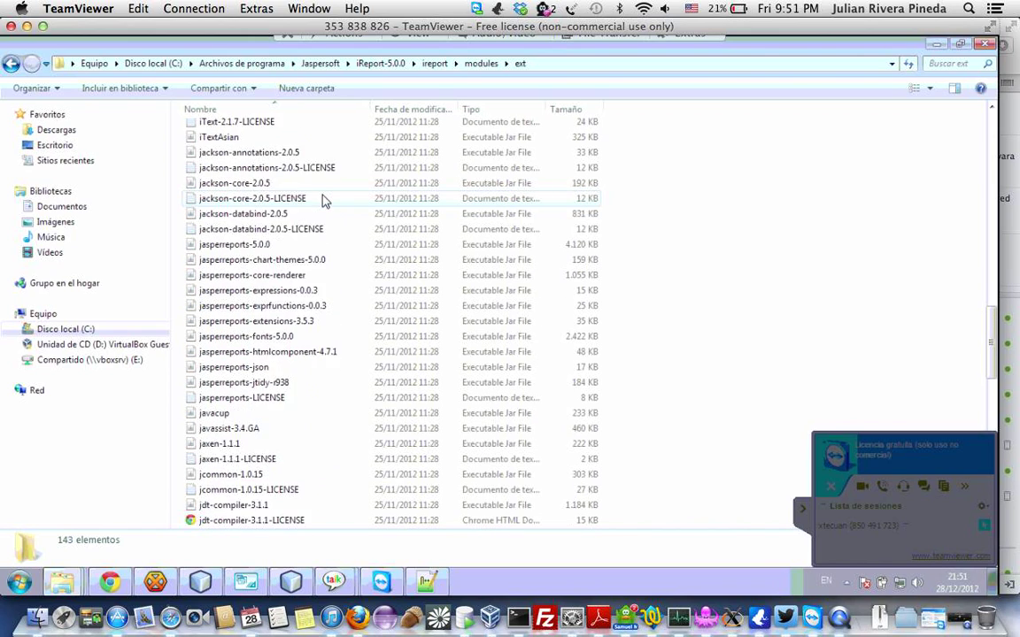
scroll(325, 200, "down", 5)
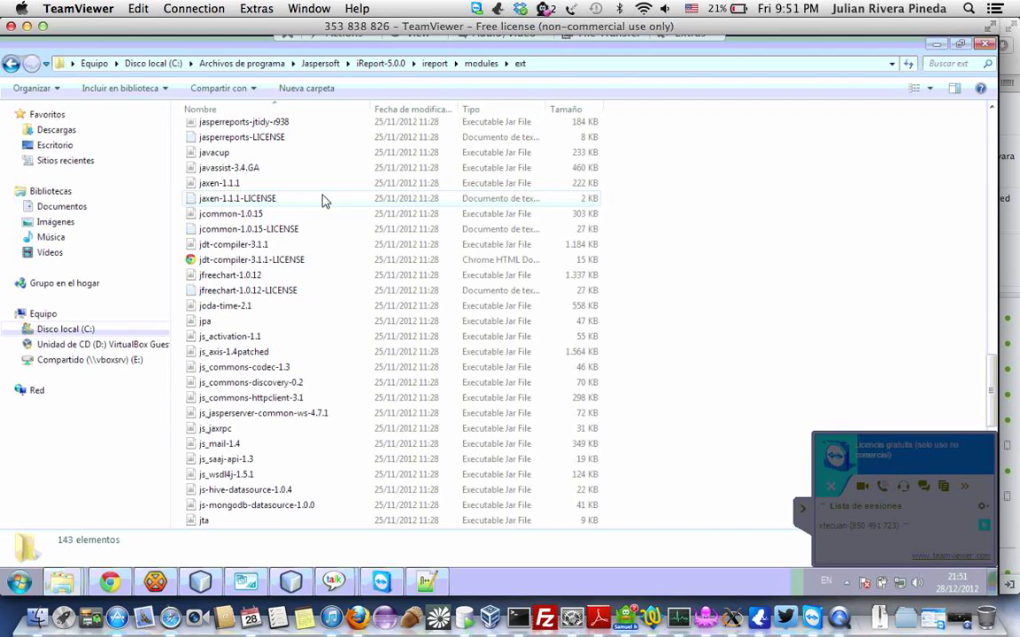
scroll(323, 200, "down", 4)
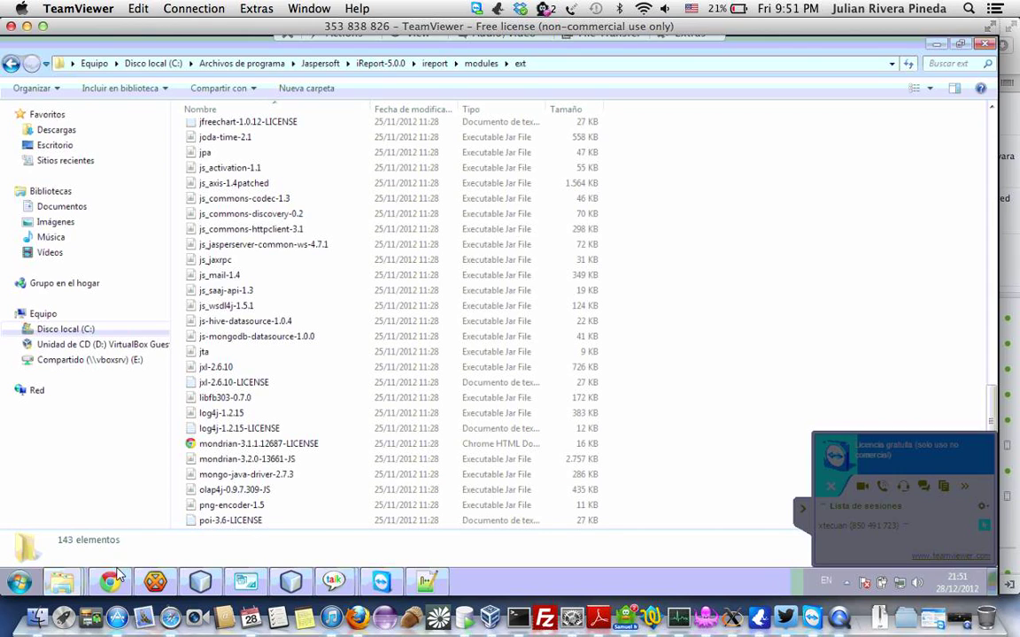
Step: Search Google for 'jasper reports' in a new Chrome tab
key("alt+Tab")
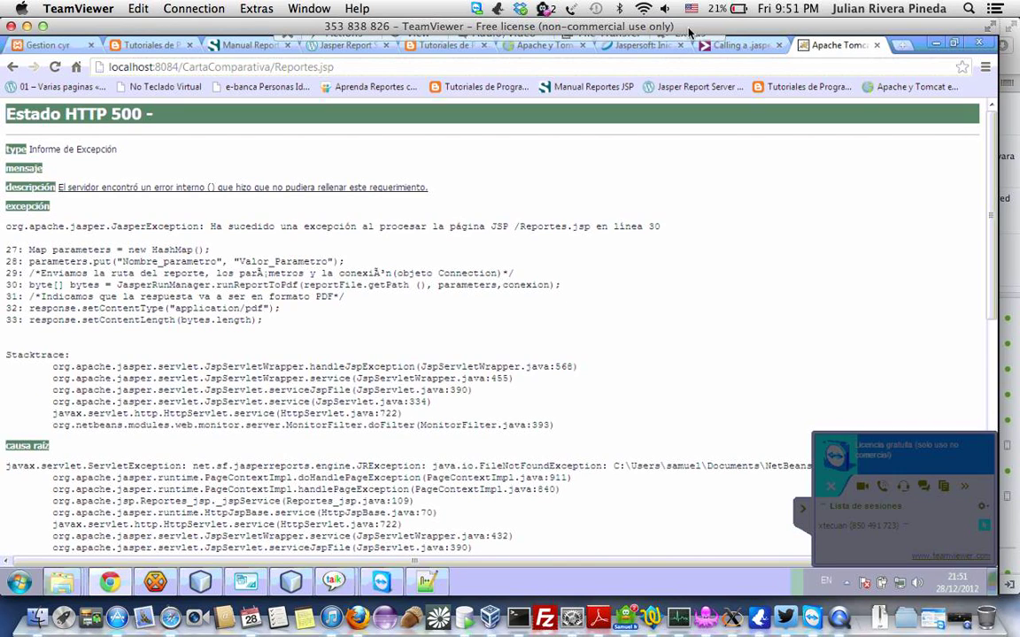
left_click(902, 44)
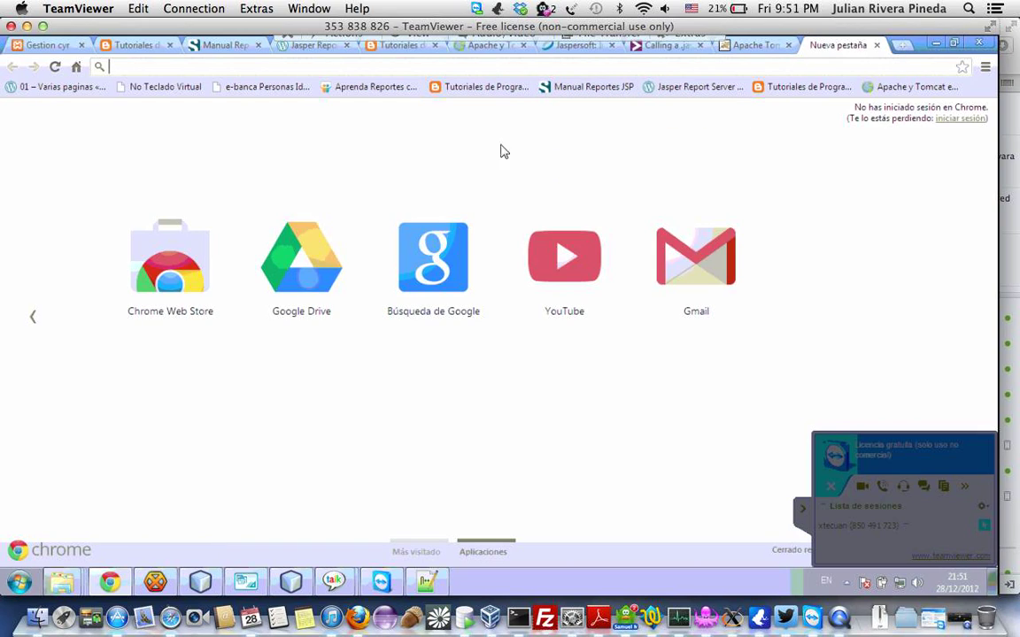
type("jas")
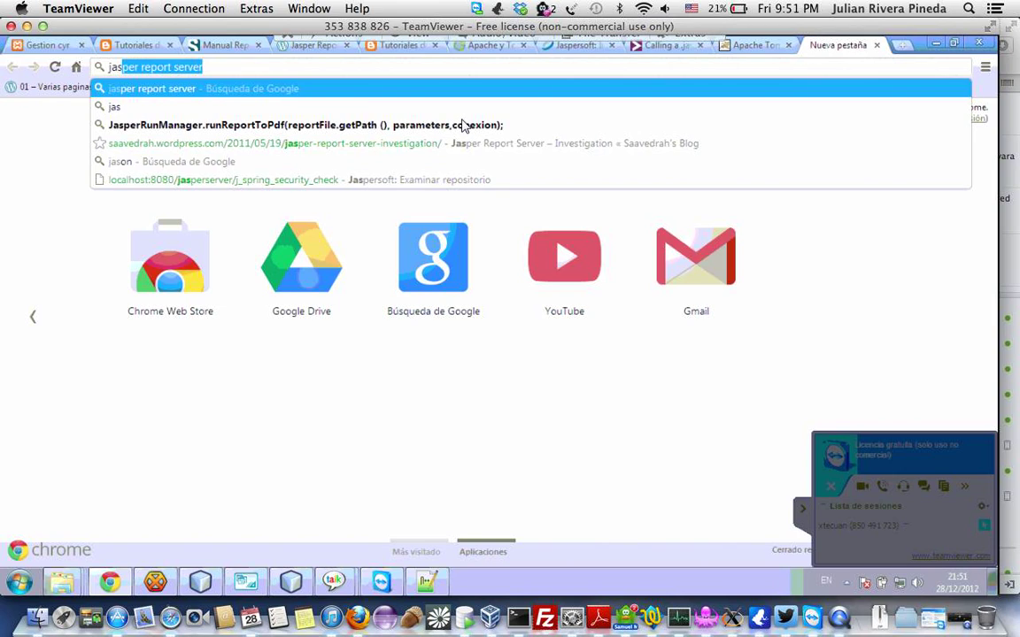
type("pe")
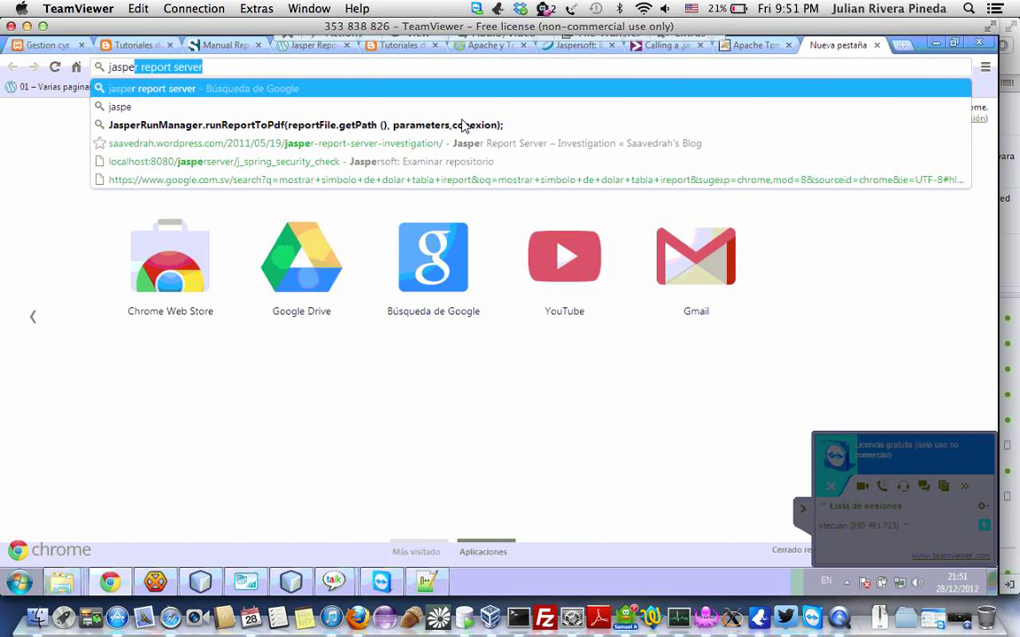
type("r re")
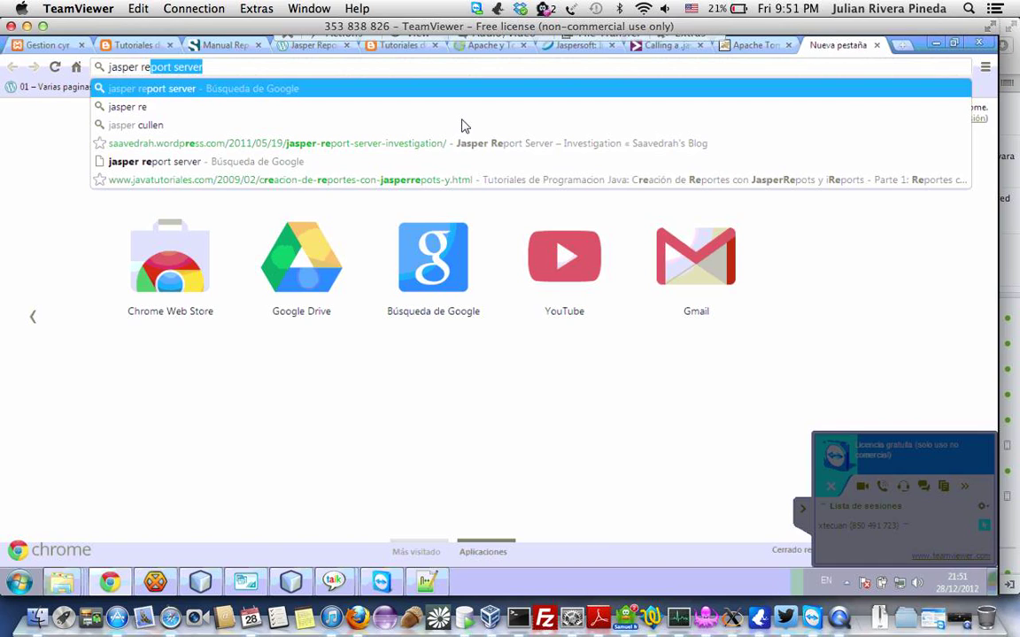
type("ports")
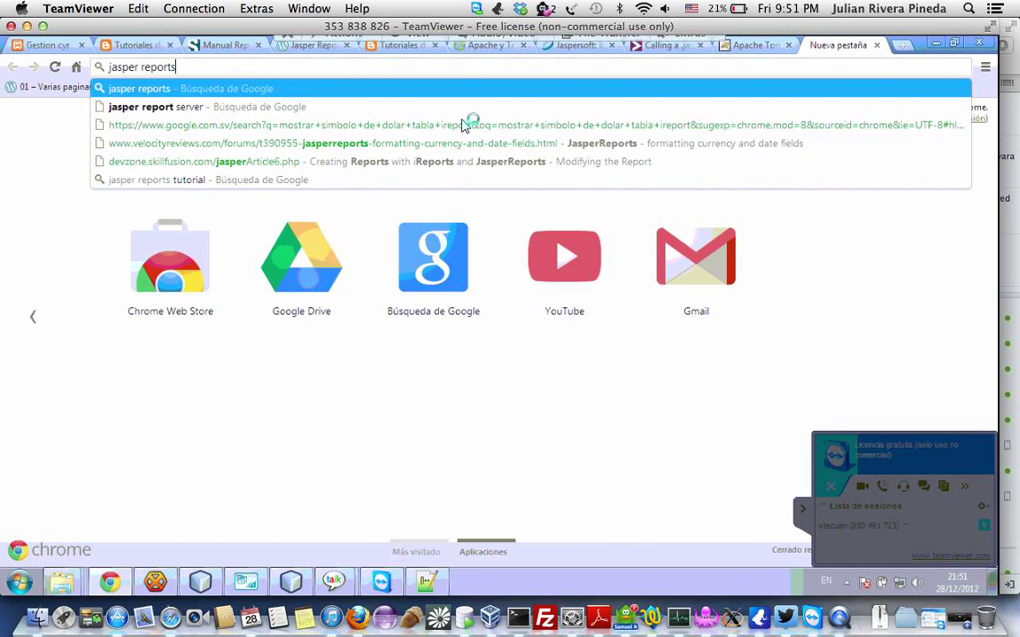
key("Return")
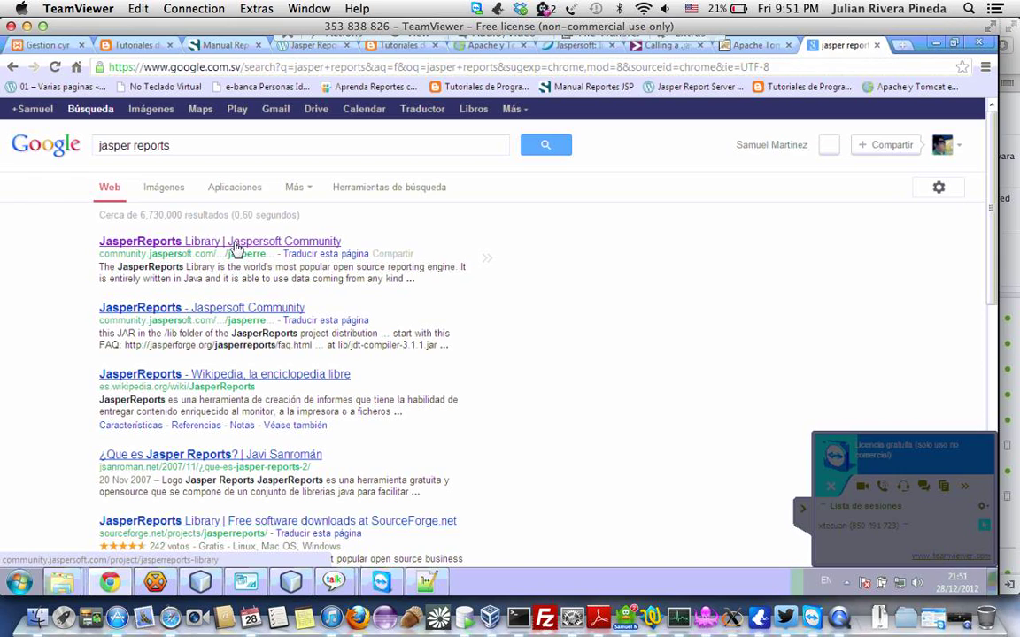
Step: Open the Jaspersoft Community JasperReports Library result and go to its v5.0 releases
left_click(357, 245)
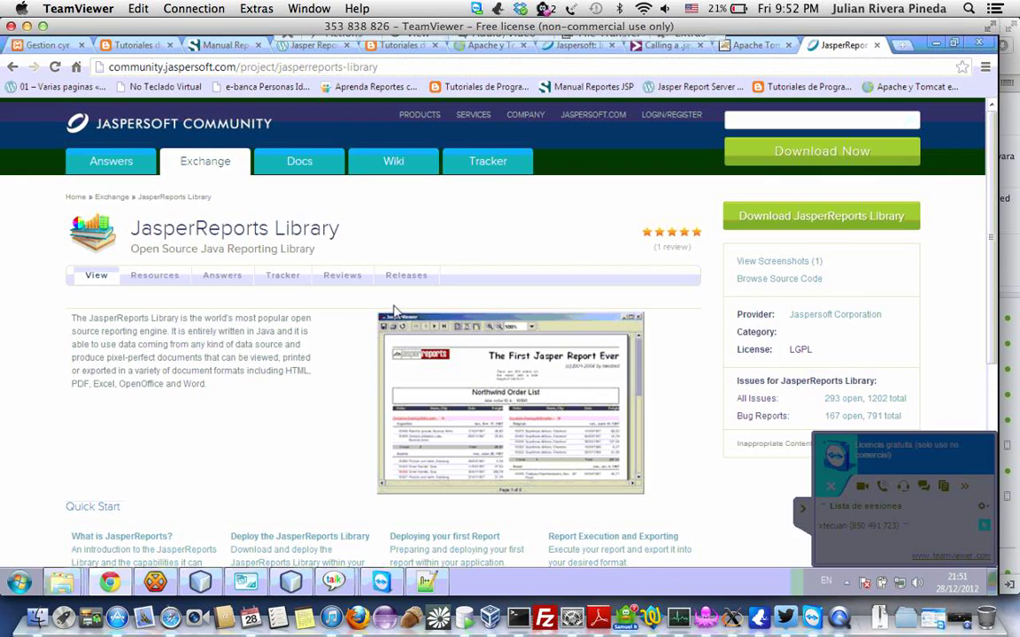
scroll(394, 310, "down", 4)
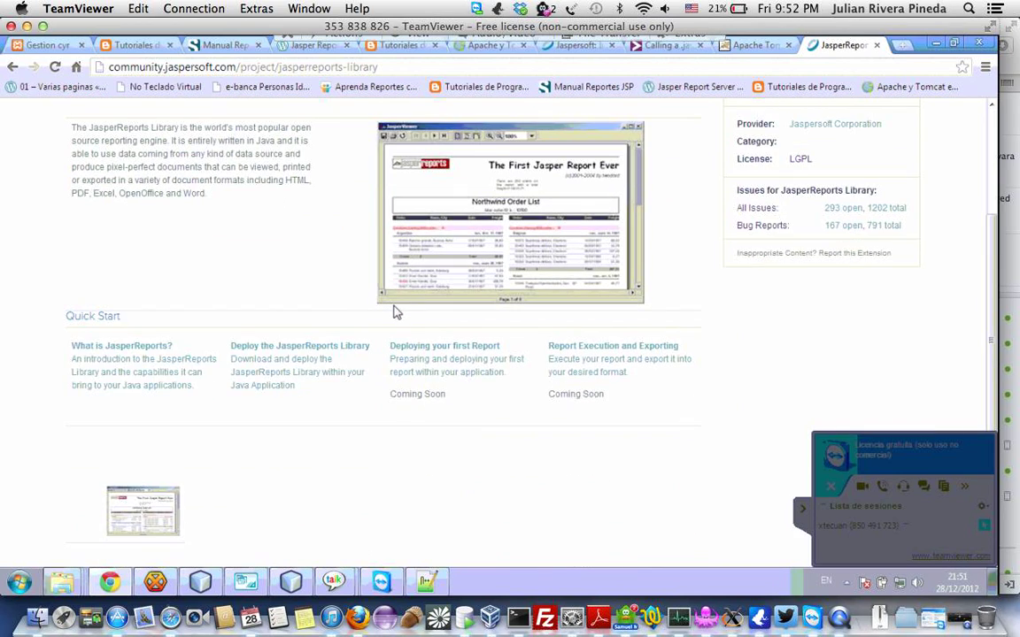
scroll(396, 311, "up", 4)
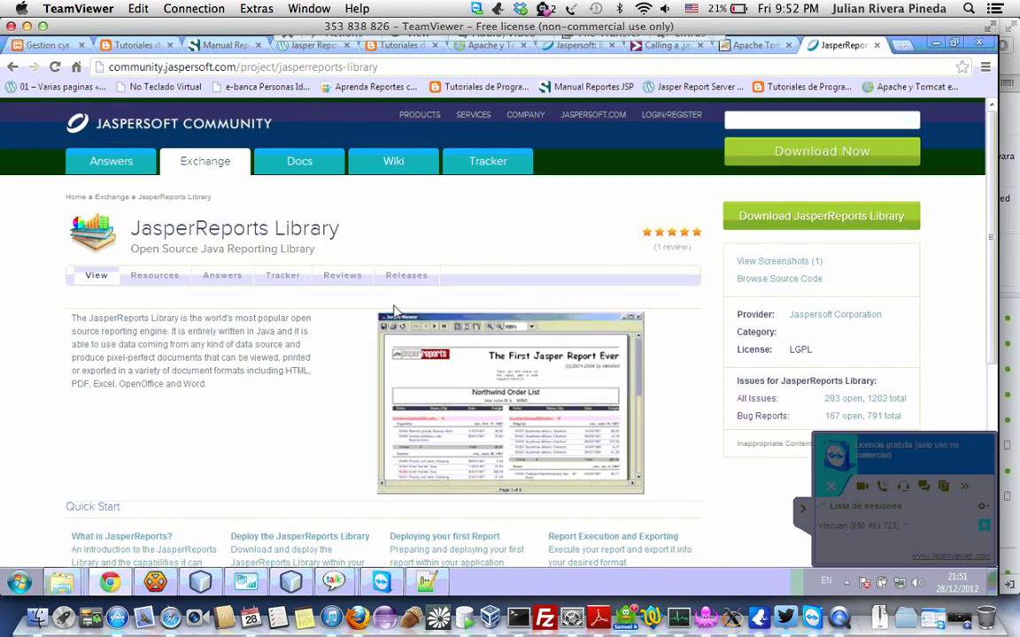
left_click(814, 218)
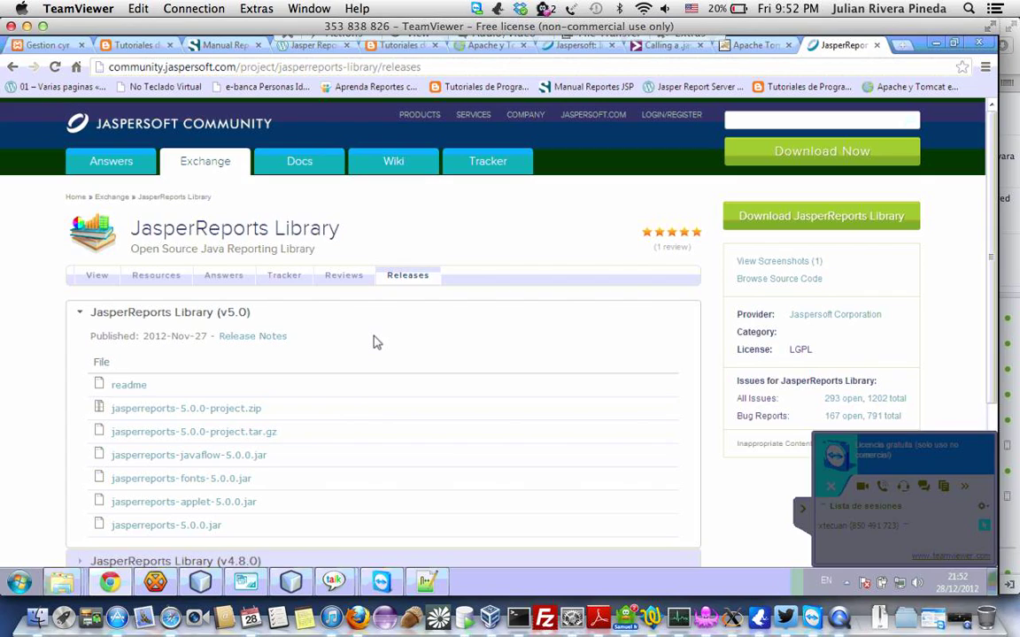
Step: Start the jasperreports-5.0.0-project.zip download, declining the login prompt, and open a new tab
left_click(246, 412)
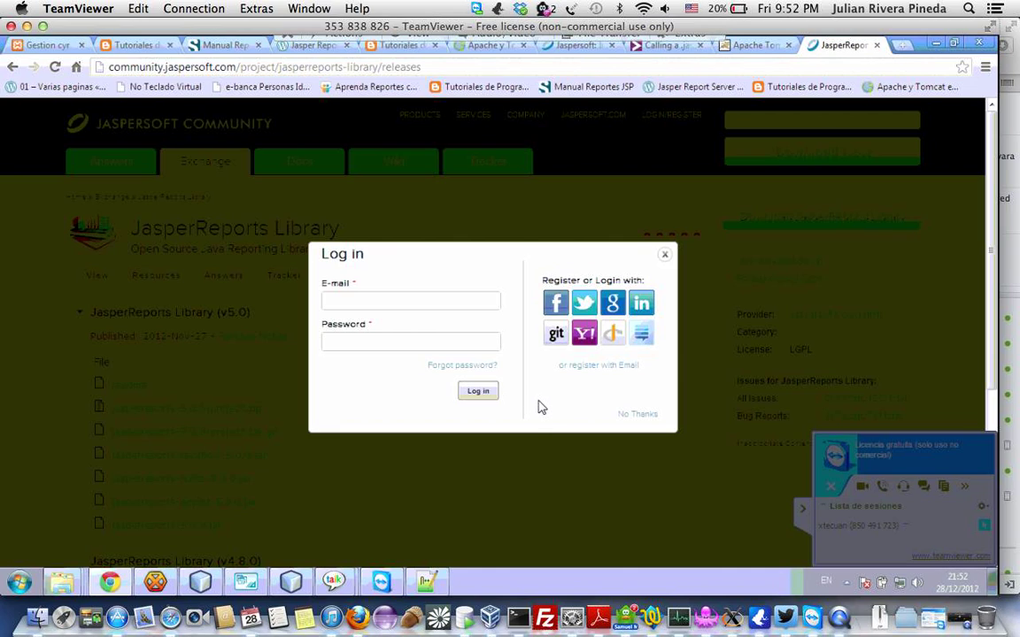
left_click(631, 420)
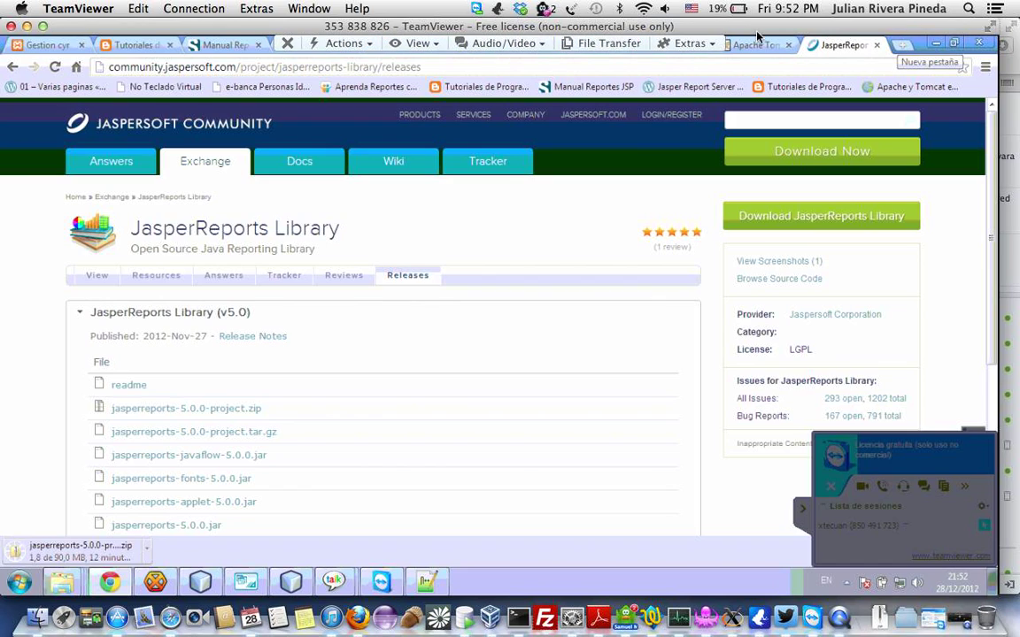
left_click(901, 44)
left_click(354, 69)
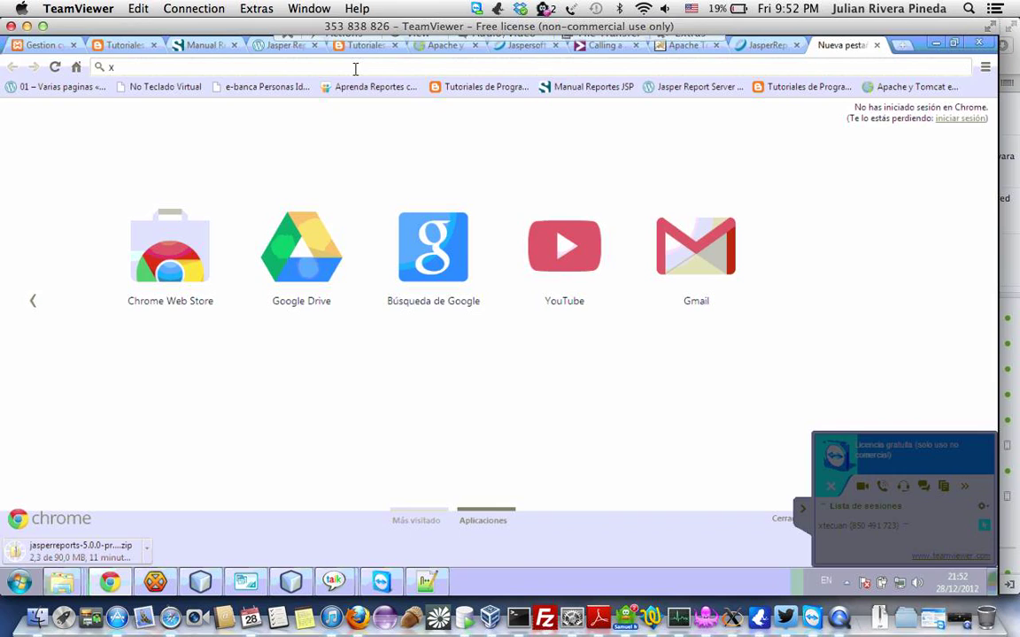
Step: Load xtecuan.org/xtecuannet_framework, correcting the stray trailing 'j' in the address
type("xtecuan.o")
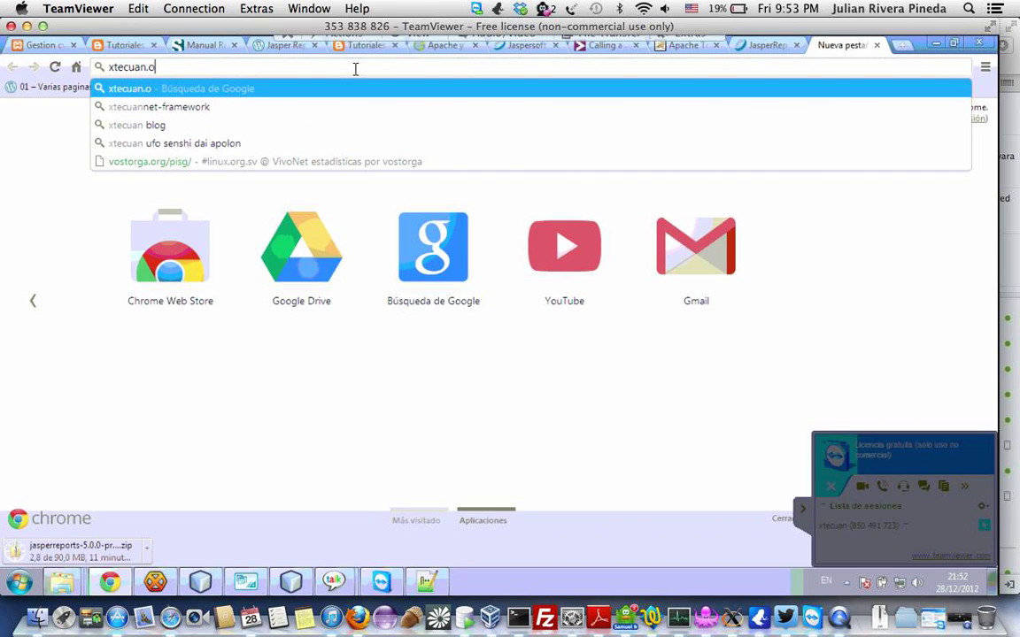
type("rg/xtecuann")
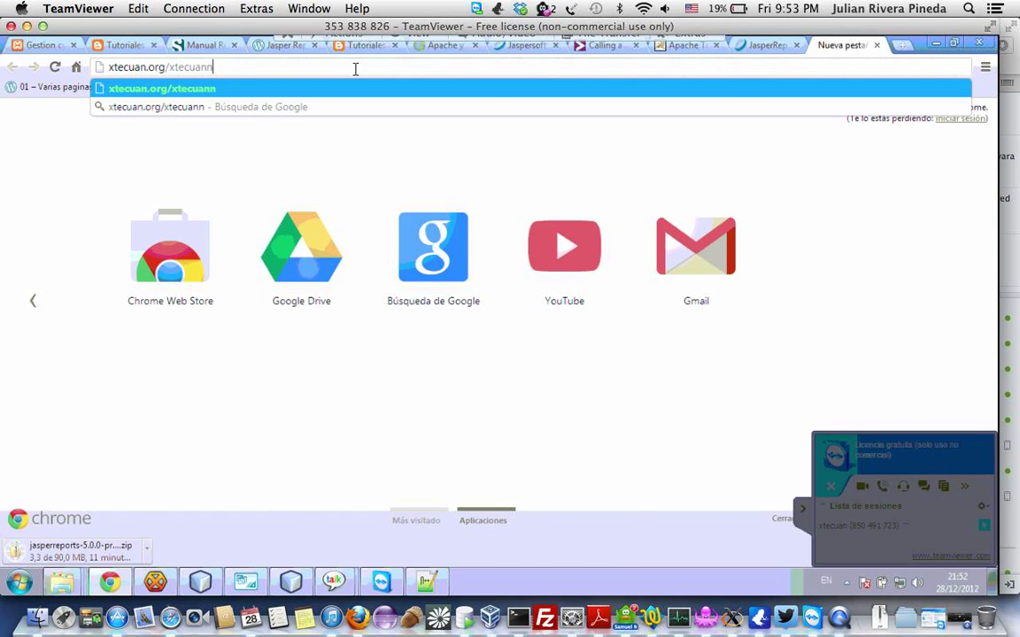
type("et")
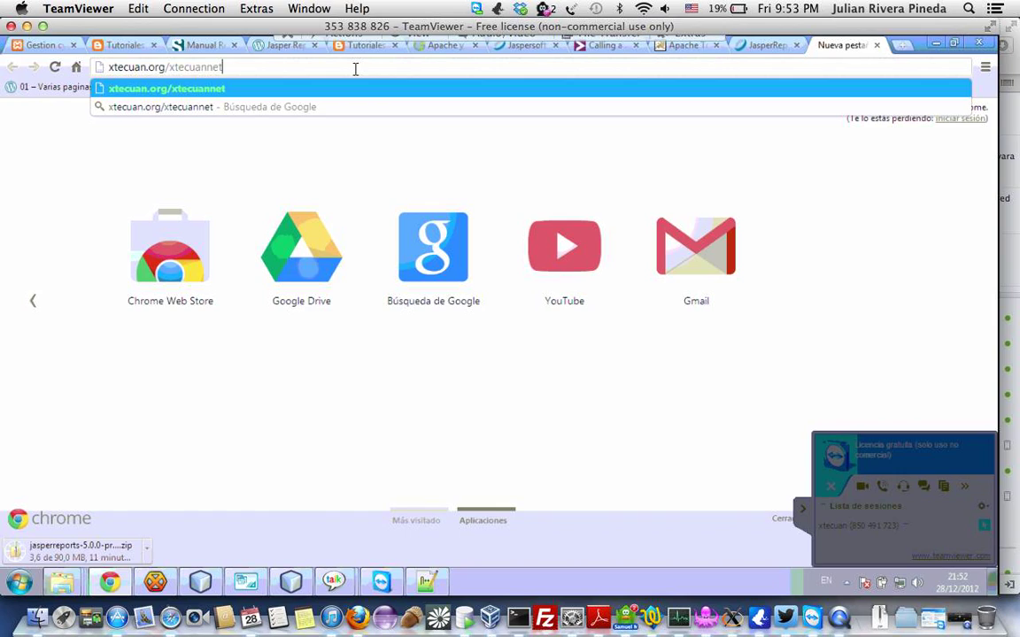
type("_fram")
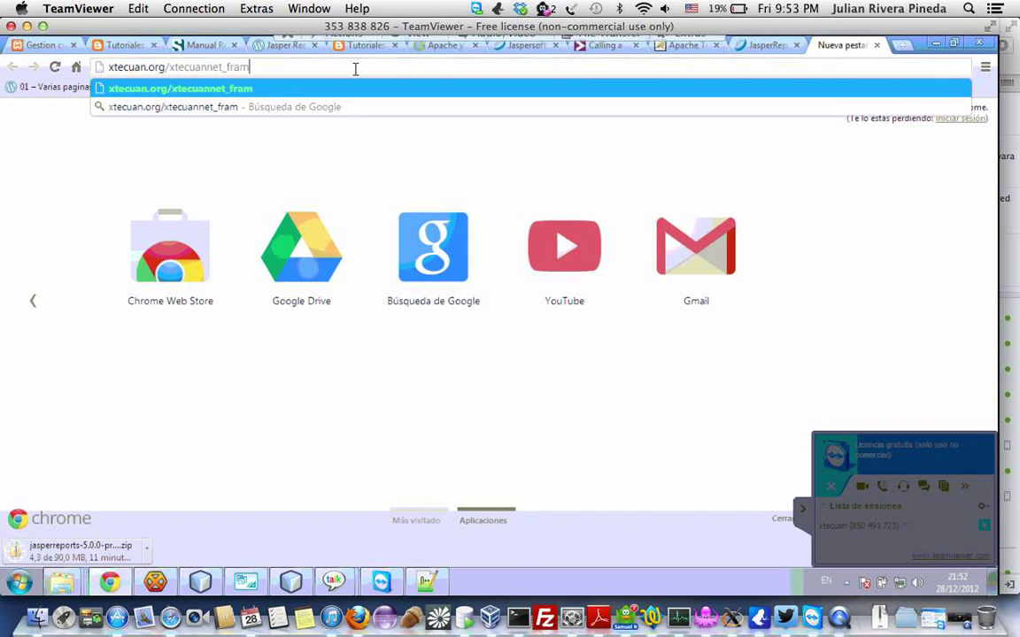
type("eworkj")
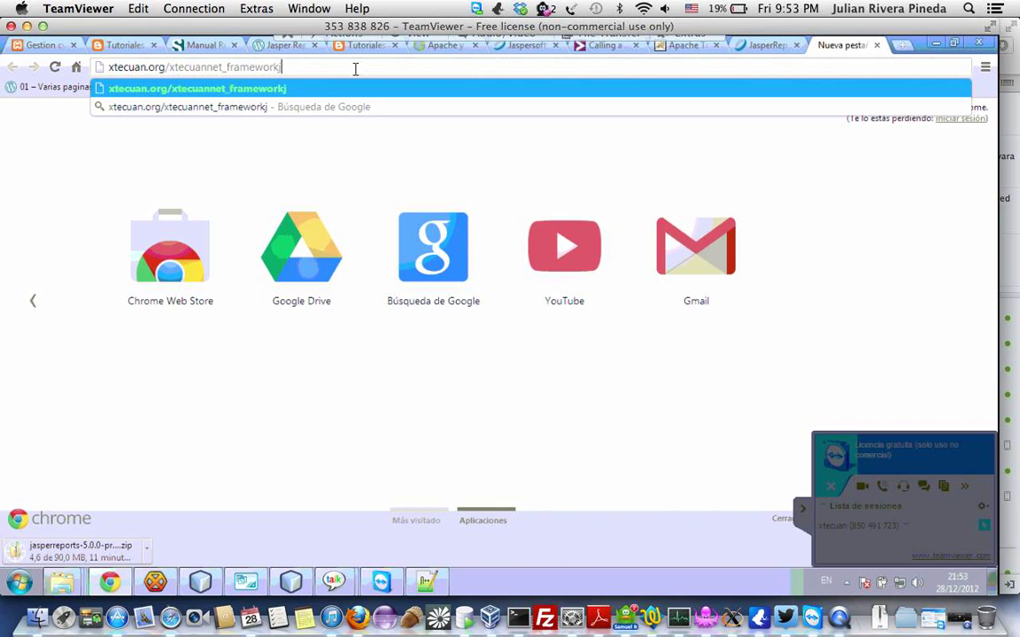
key("BackSpace")
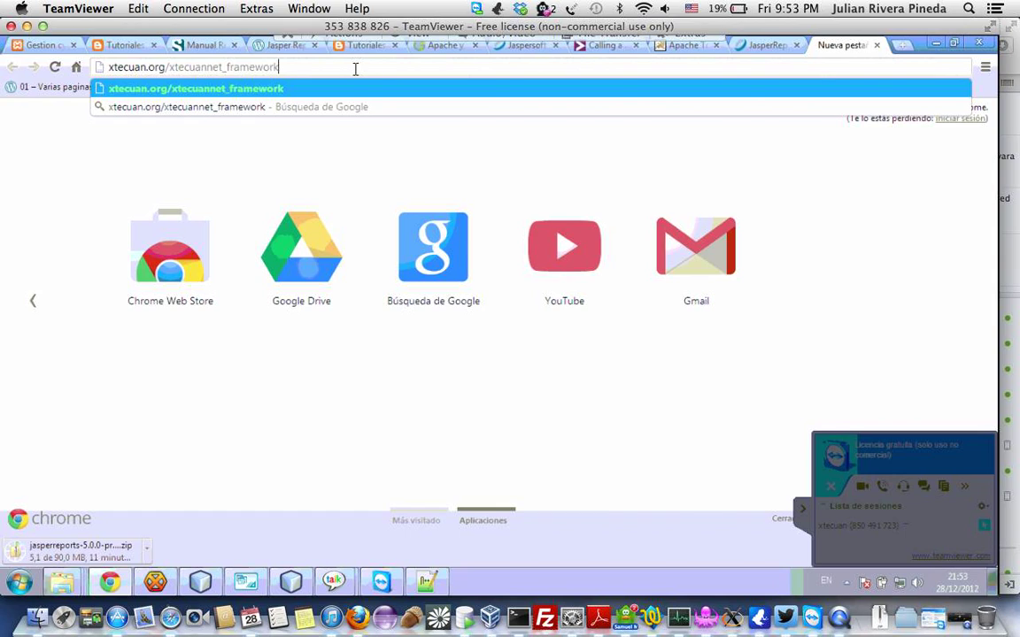
key("Return")
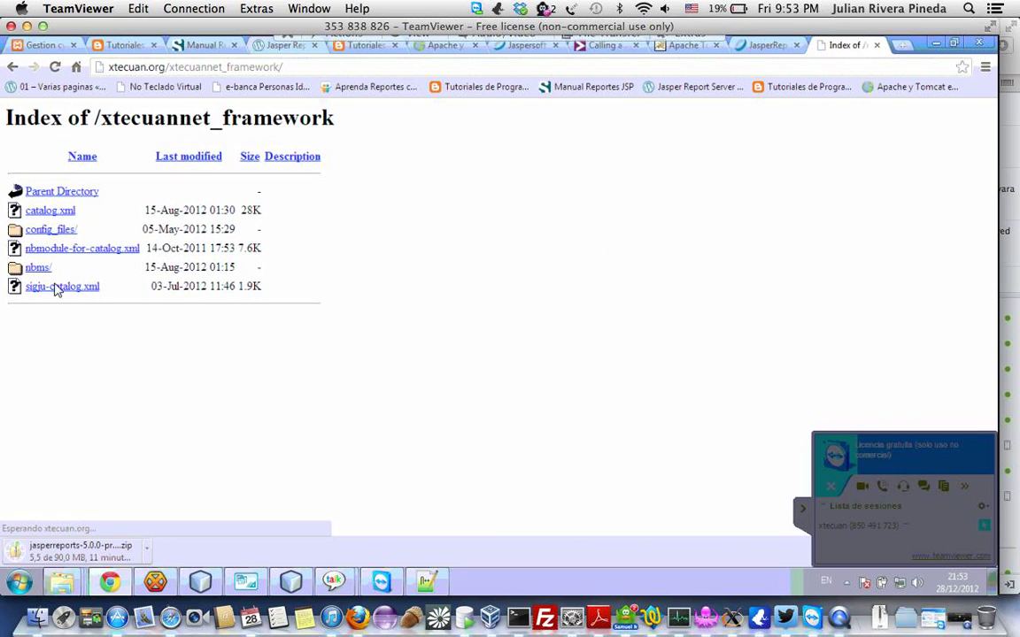
Step: Download org-jasperforge-jasperreports.nbm from the nbms folder listing
left_click(244, 285)
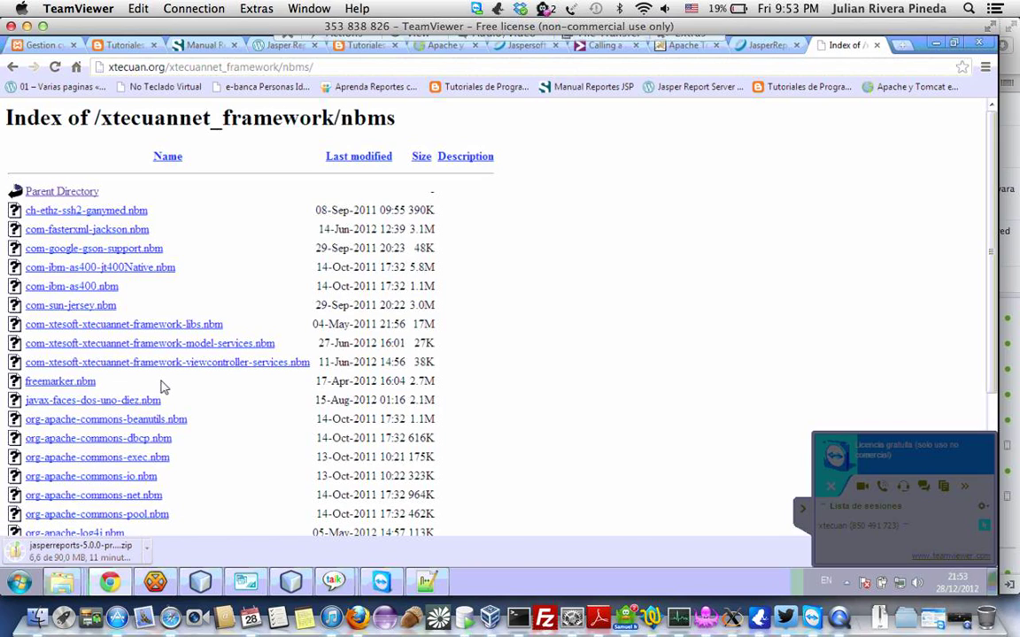
scroll(162, 386, "down", 5)
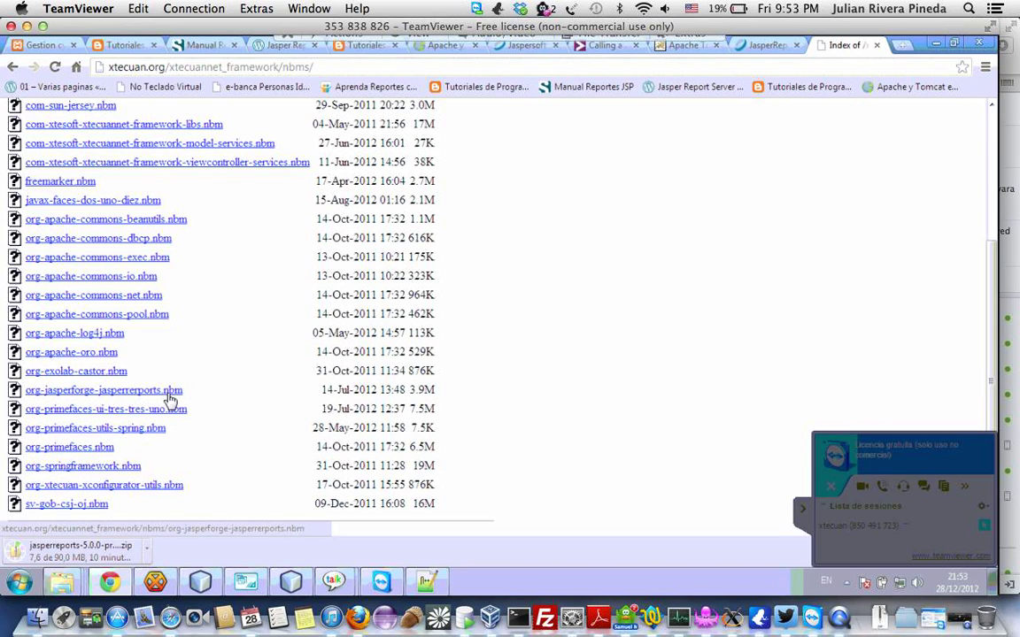
left_click(169, 391)
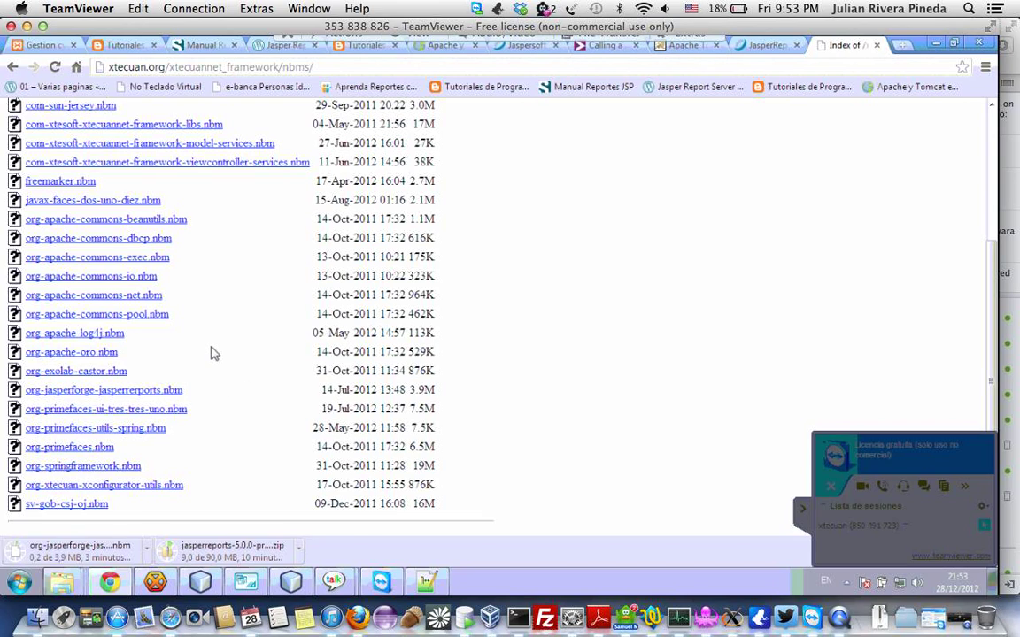
Step: Cancel the jasperreports-5.0.0-project.zip download from the downloads bar with Cancelar
scroll(213, 354, "up", 3)
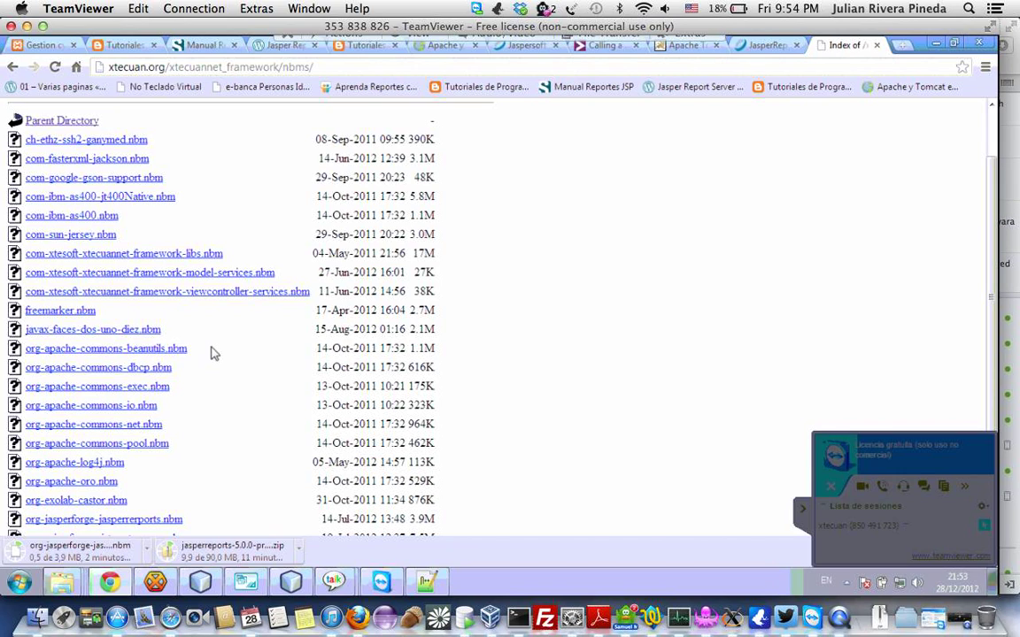
scroll(211, 354, "down", 3)
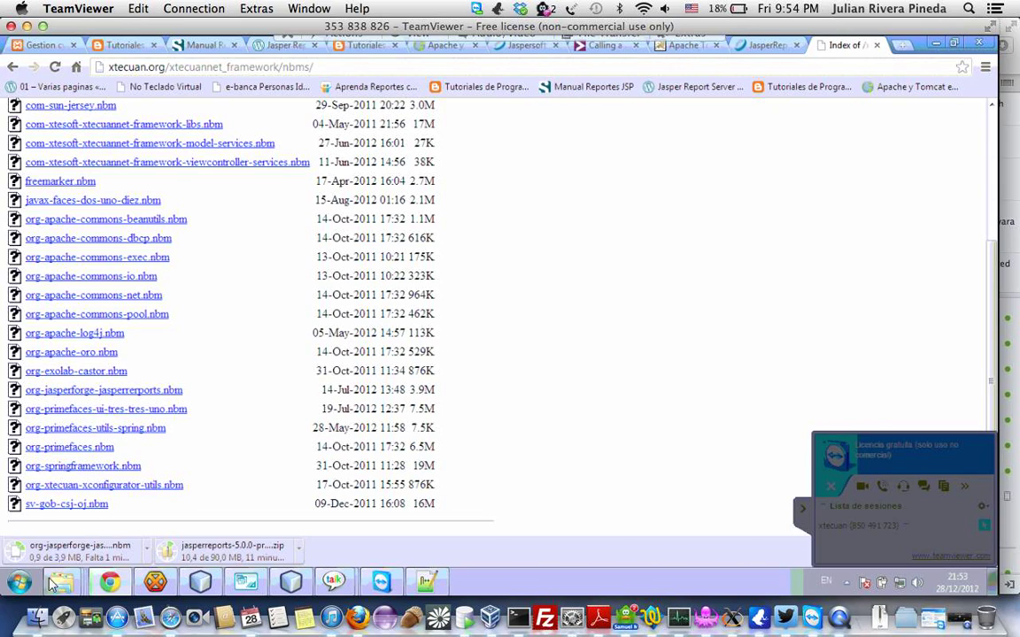
left_click(263, 561)
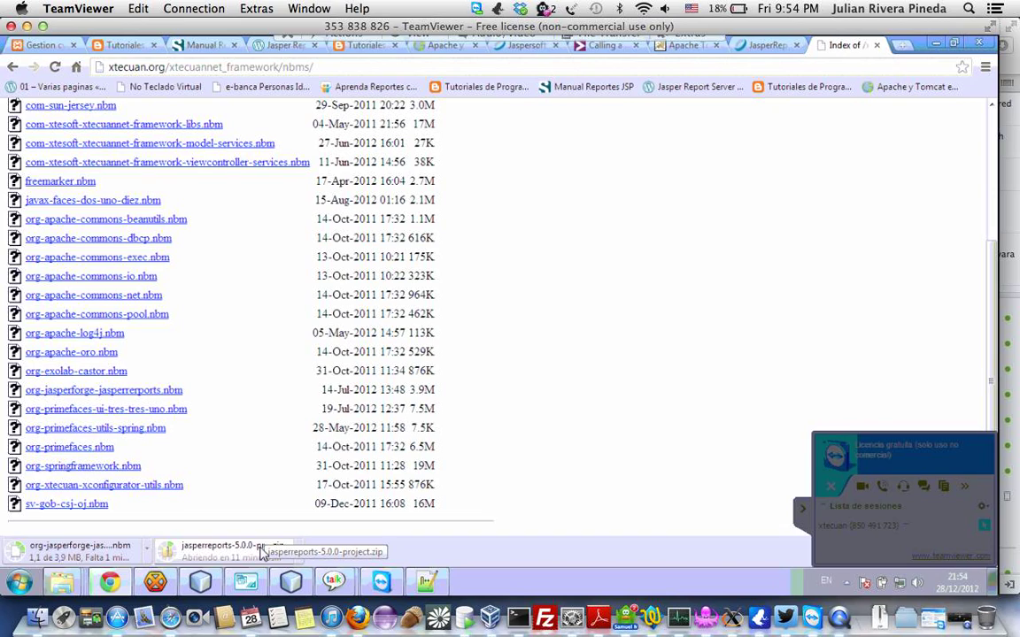
right_click(264, 554)
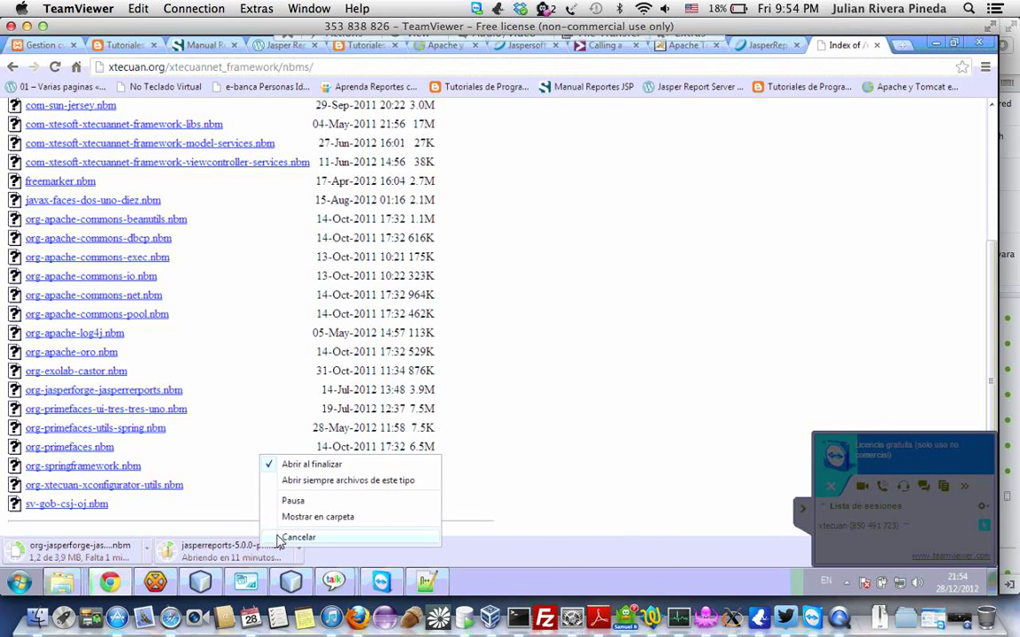
left_click(297, 538)
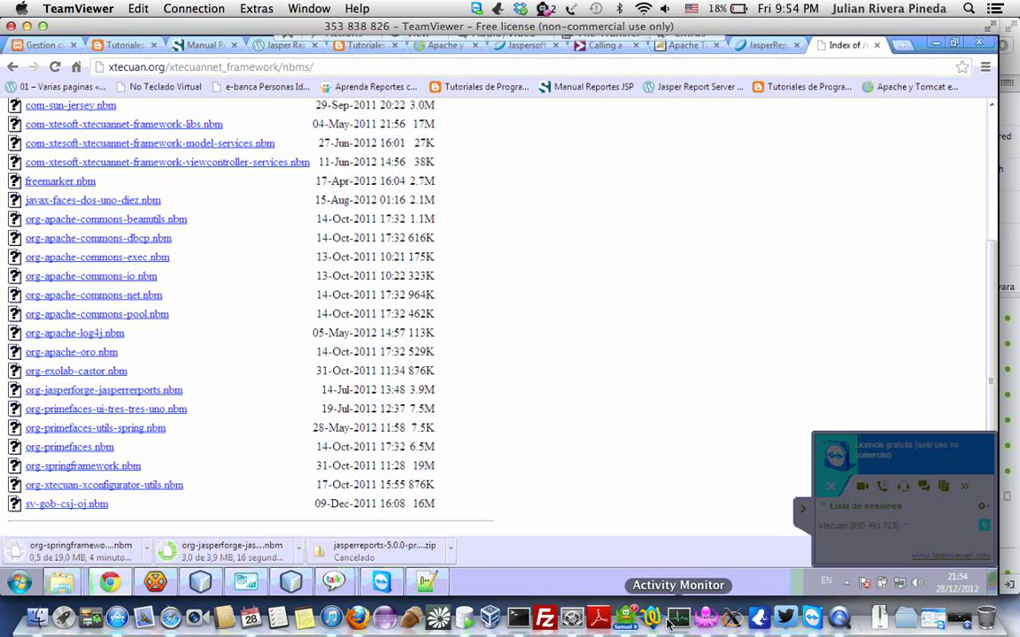
Step: Close the empty TextWrangler document and send 'mire estoy bajando las librerias' in Adium
left_click(624, 598)
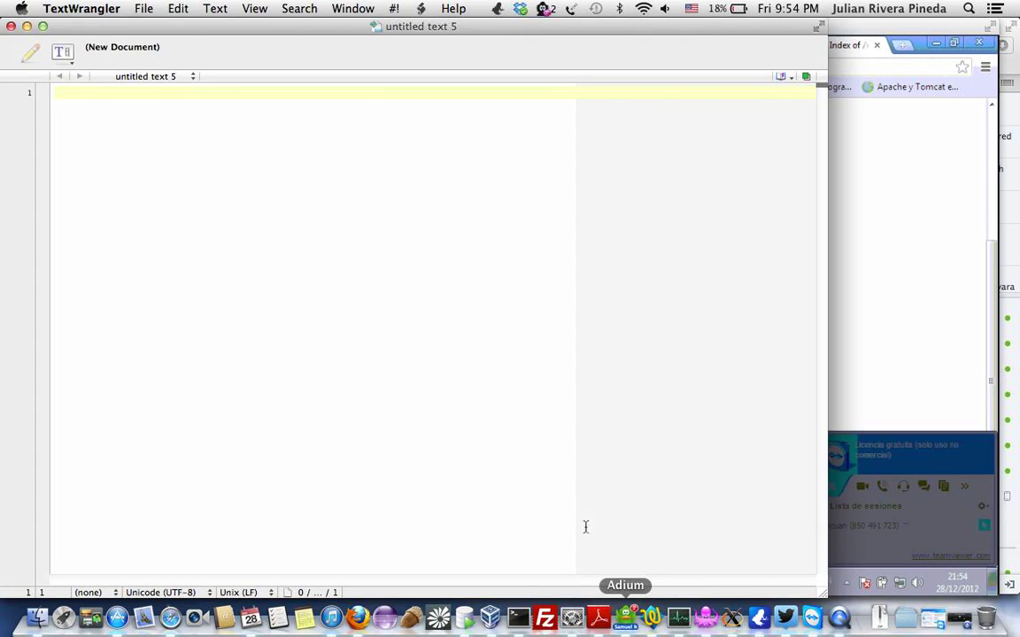
left_click(11, 26)
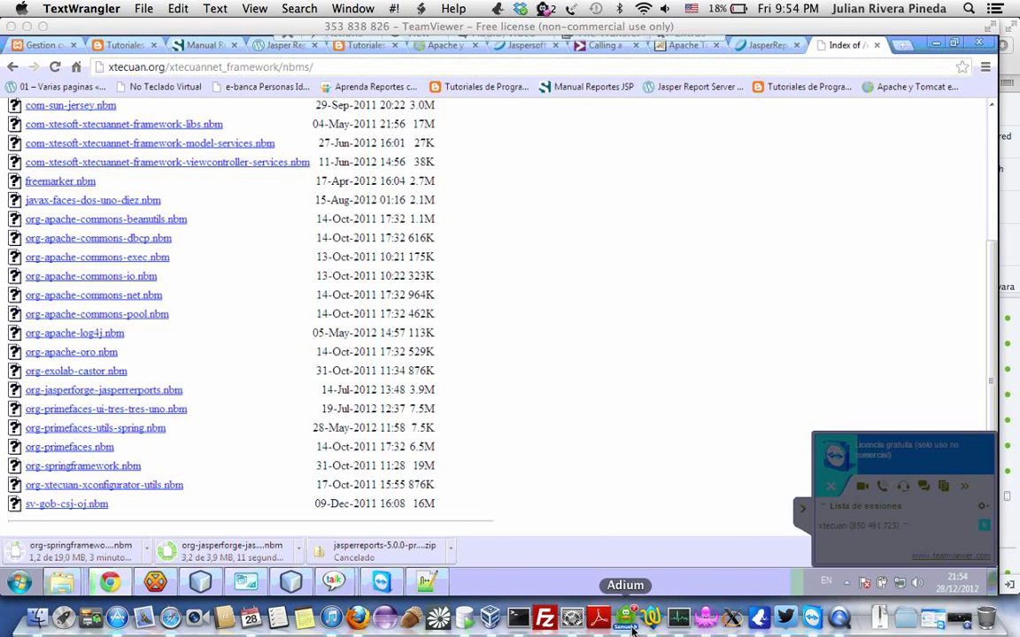
left_click(626, 616)
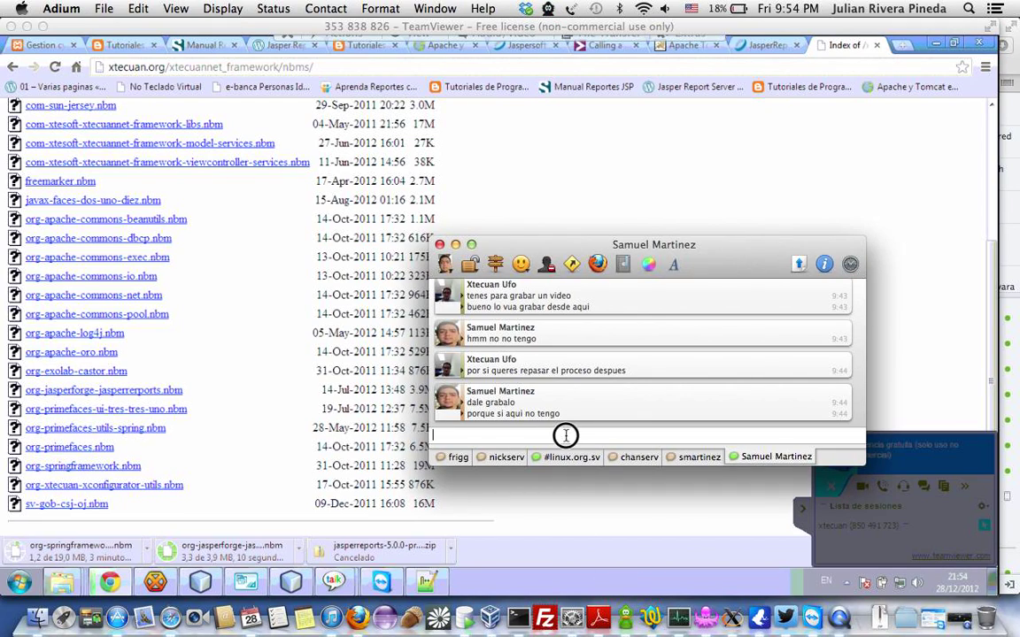
type("mire esto")
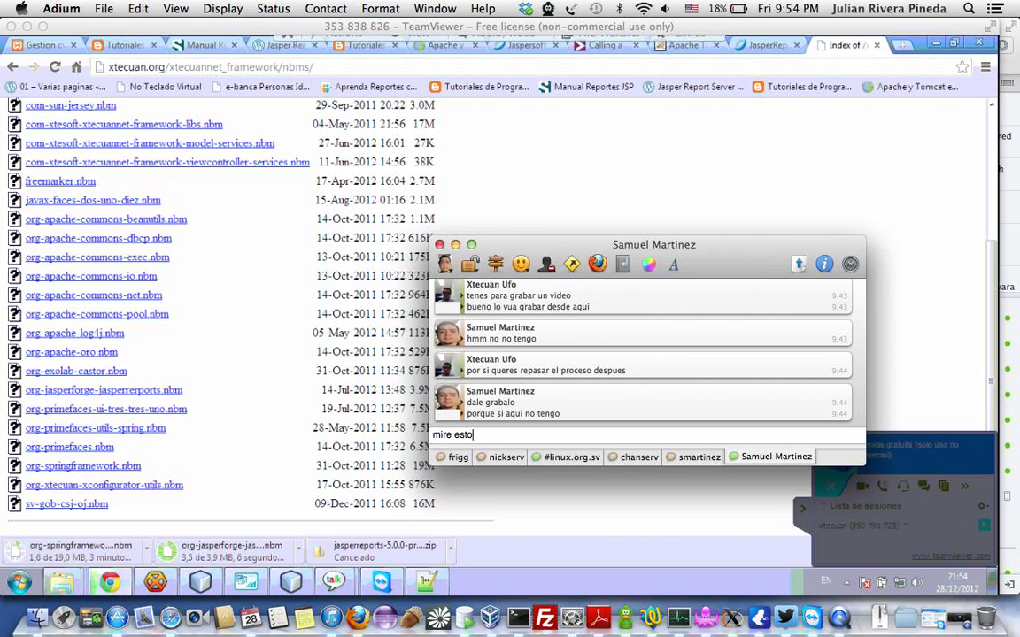
type("y bajando las lib")
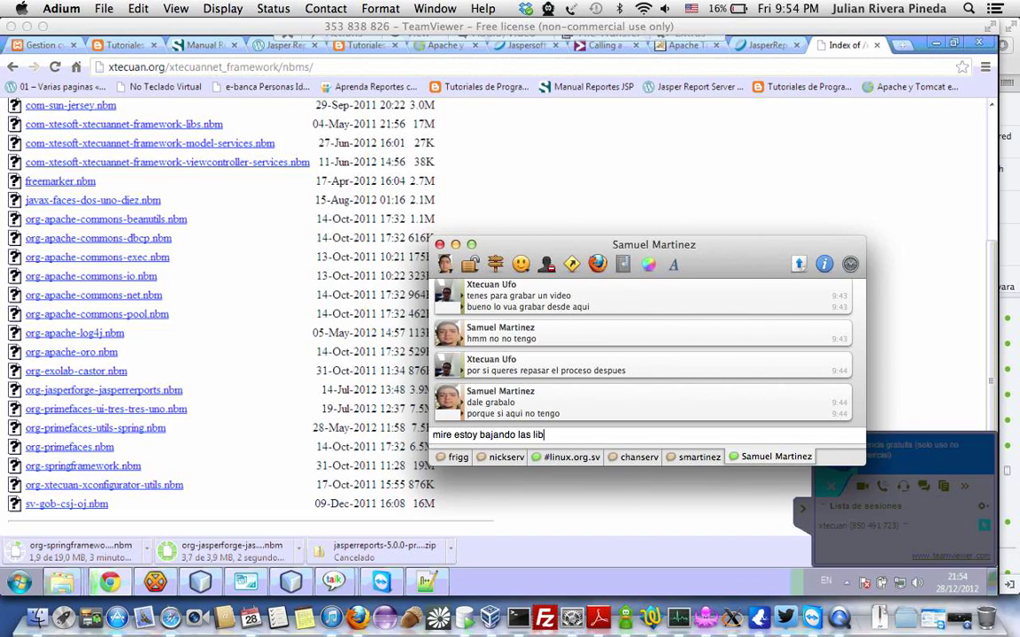
type("rerias")
key("Return")
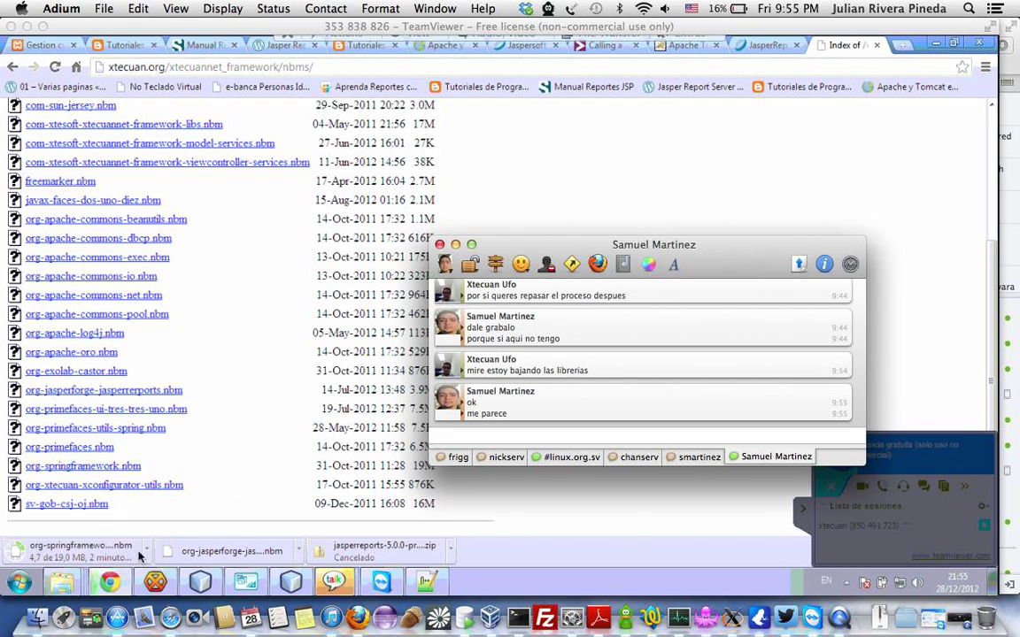
left_click(212, 558)
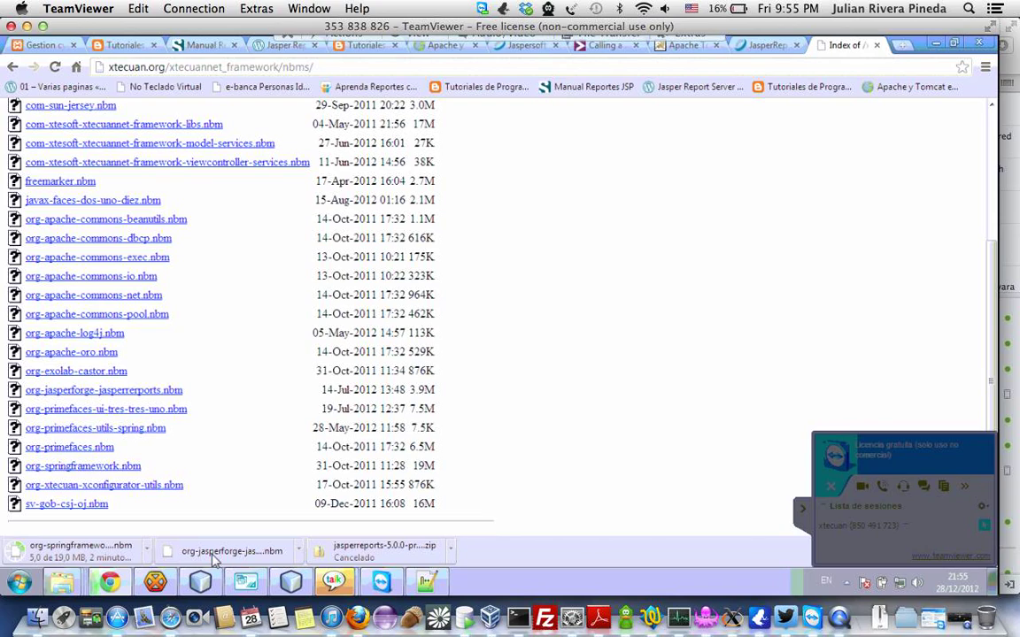
left_click(212, 558)
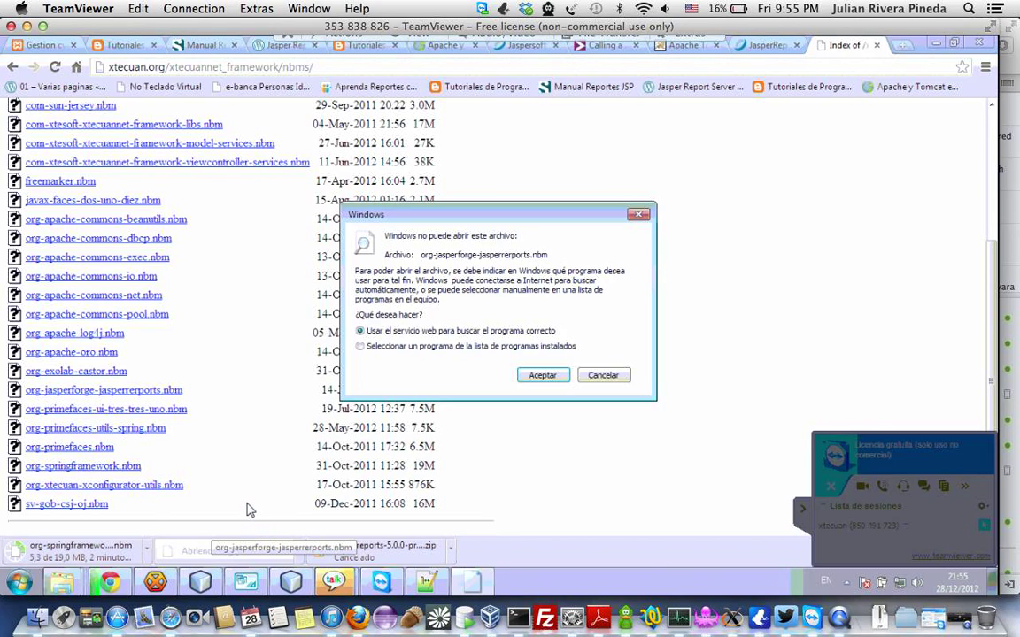
left_click(387, 349)
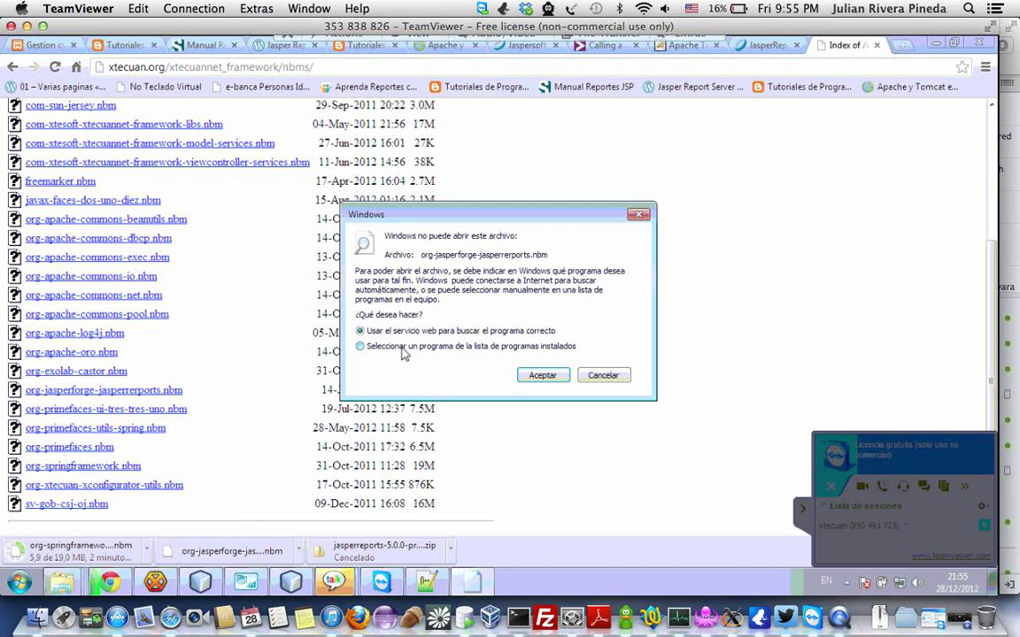
left_click(535, 376)
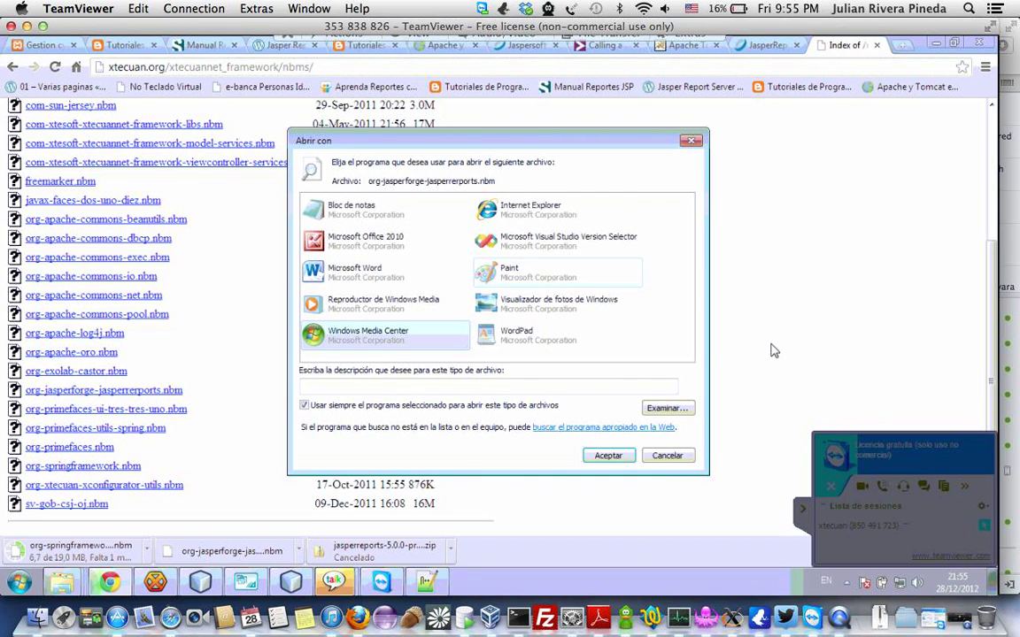
left_click(544, 390)
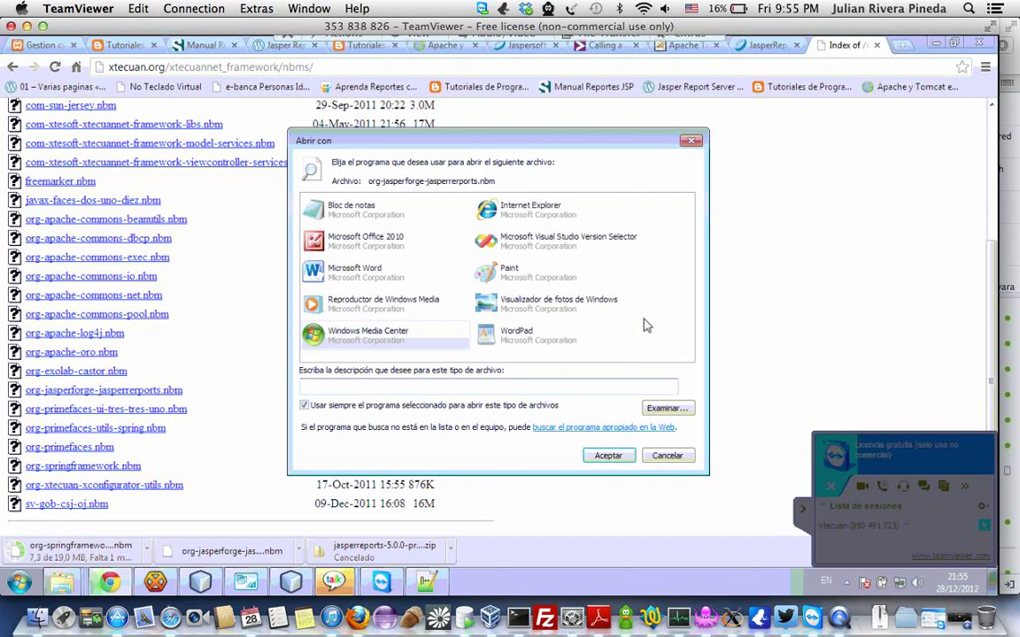
type("winrar")
key("Return")
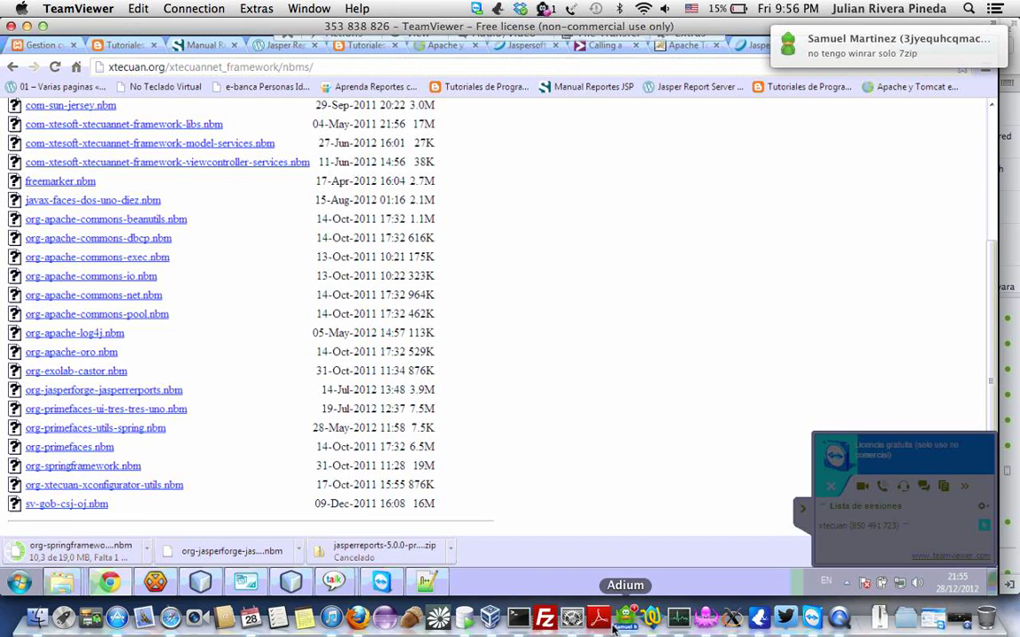
Step: Send 'mire donde deja las descargas el chrome' in the Adium chat
left_click(565, 566)
type("mire don")
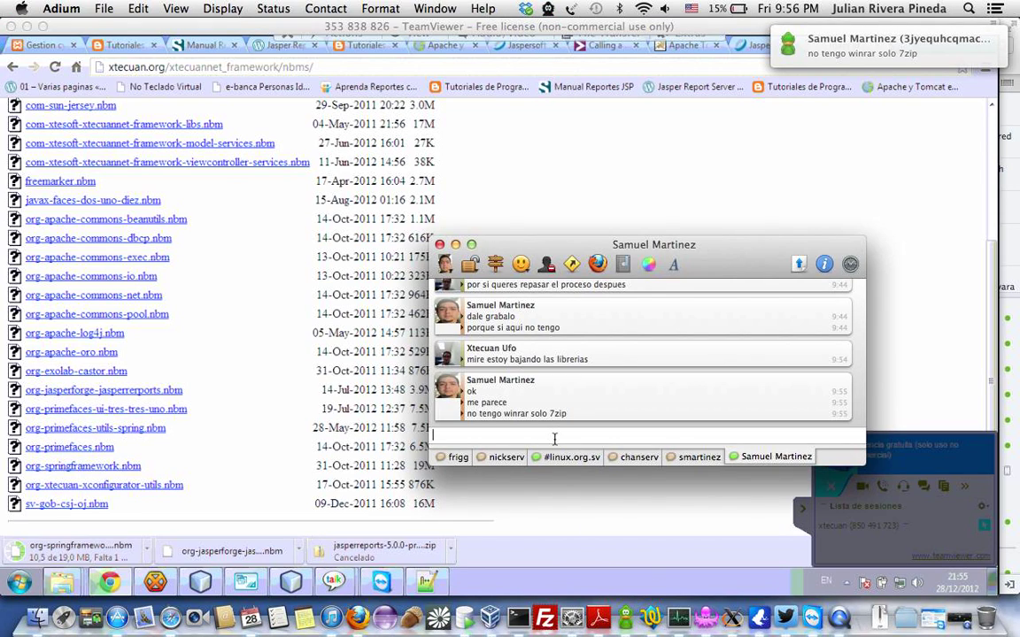
type("de")
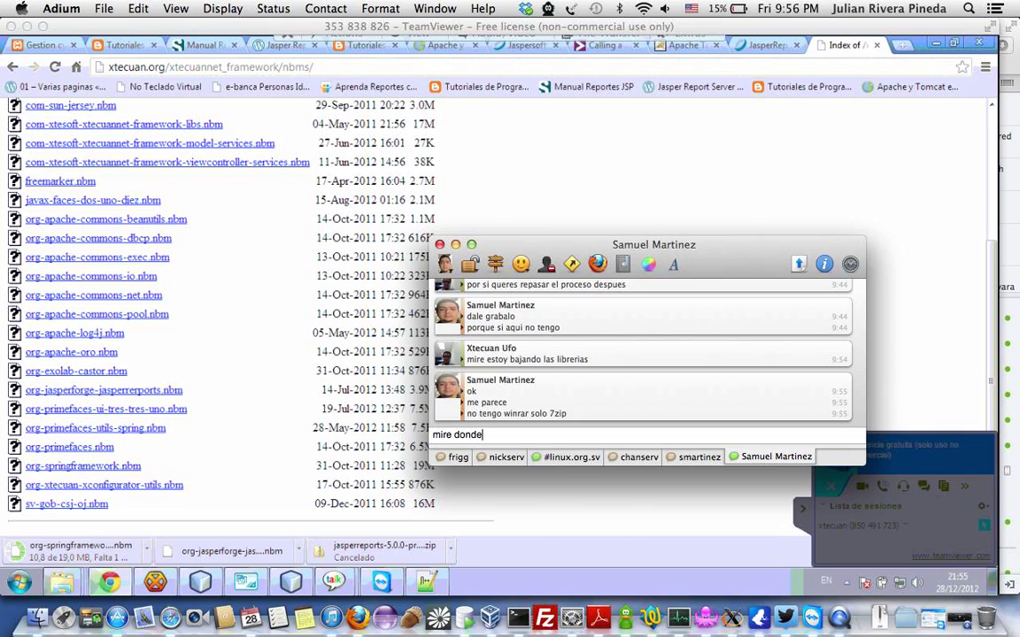
type(" deja las descargas el")
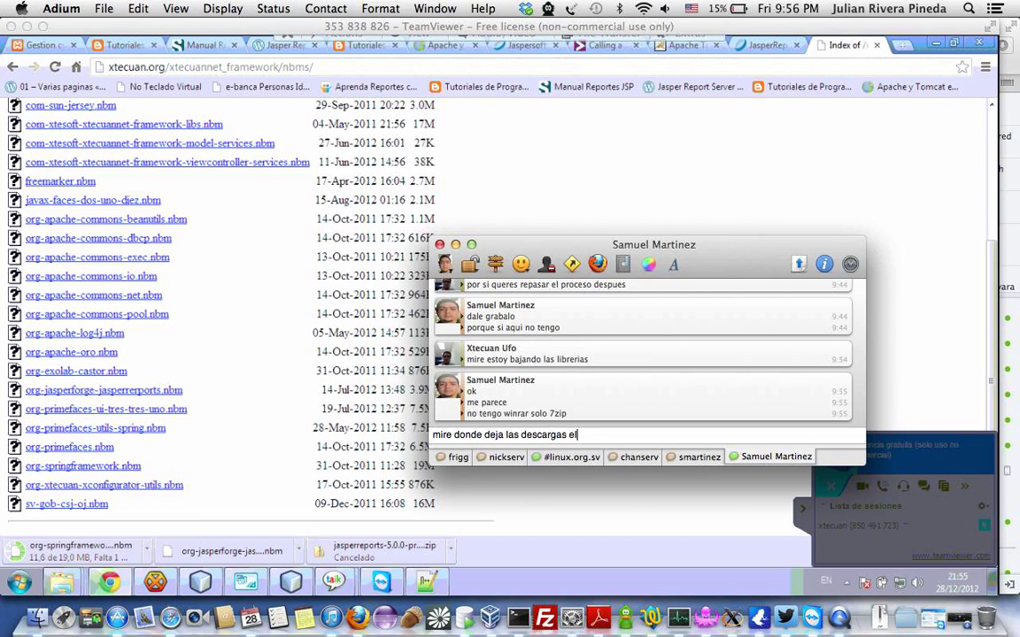
type(" chrome")
key("Return")
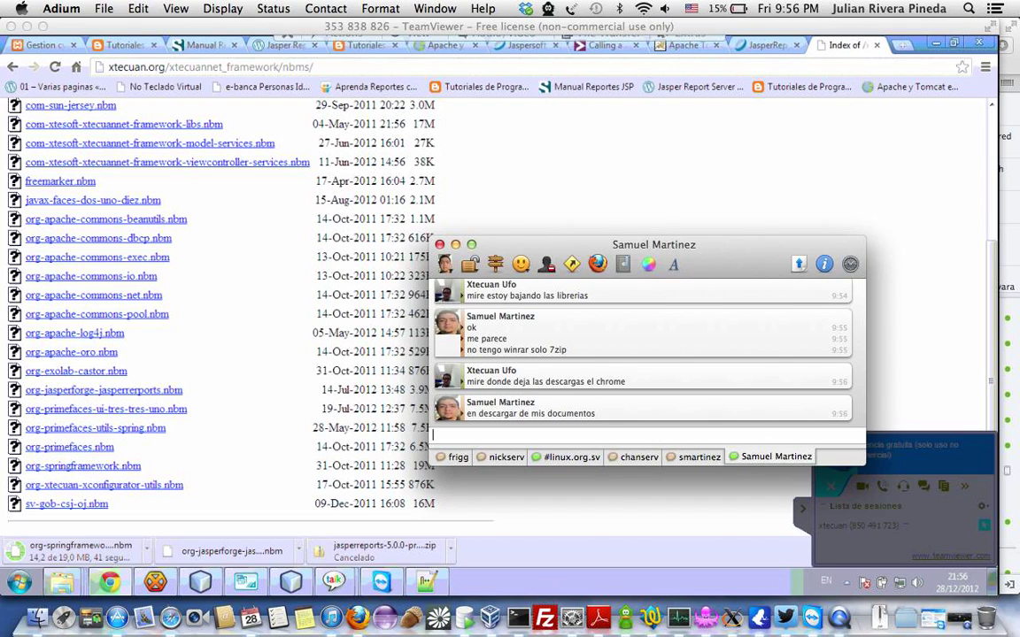
Step: Return to the remote desktop and open the Descargas folder in the ext Explorer window
left_click(62, 588)
mouse_move(62, 590)
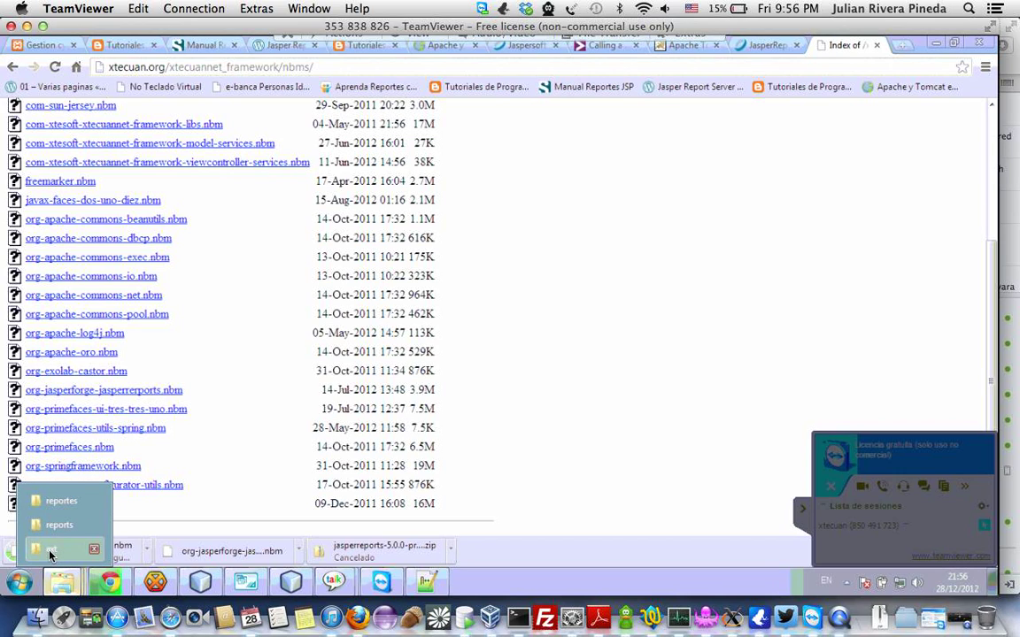
left_click(53, 550)
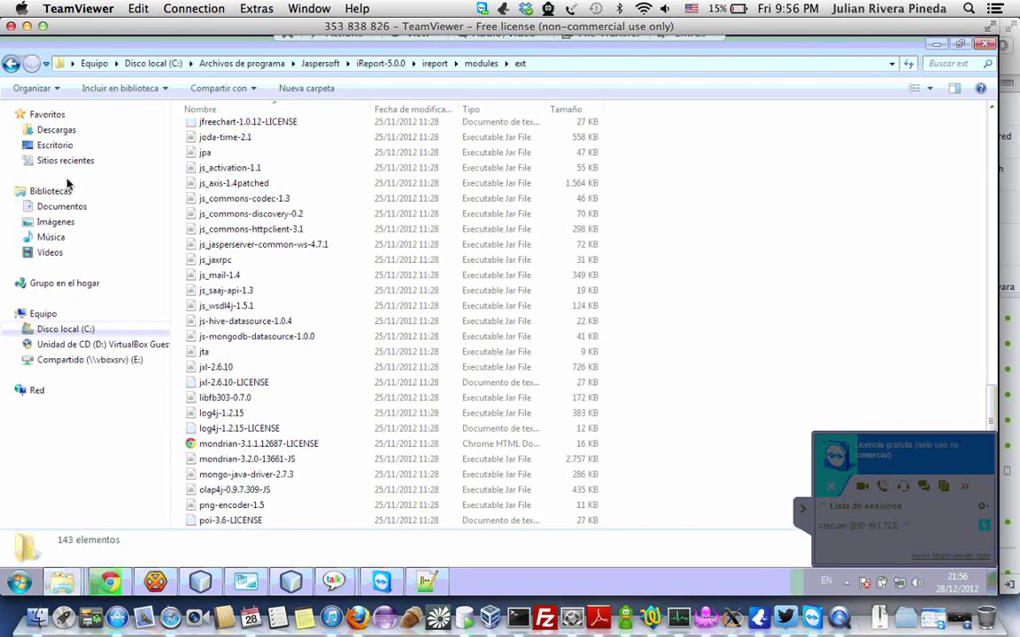
left_click(77, 130)
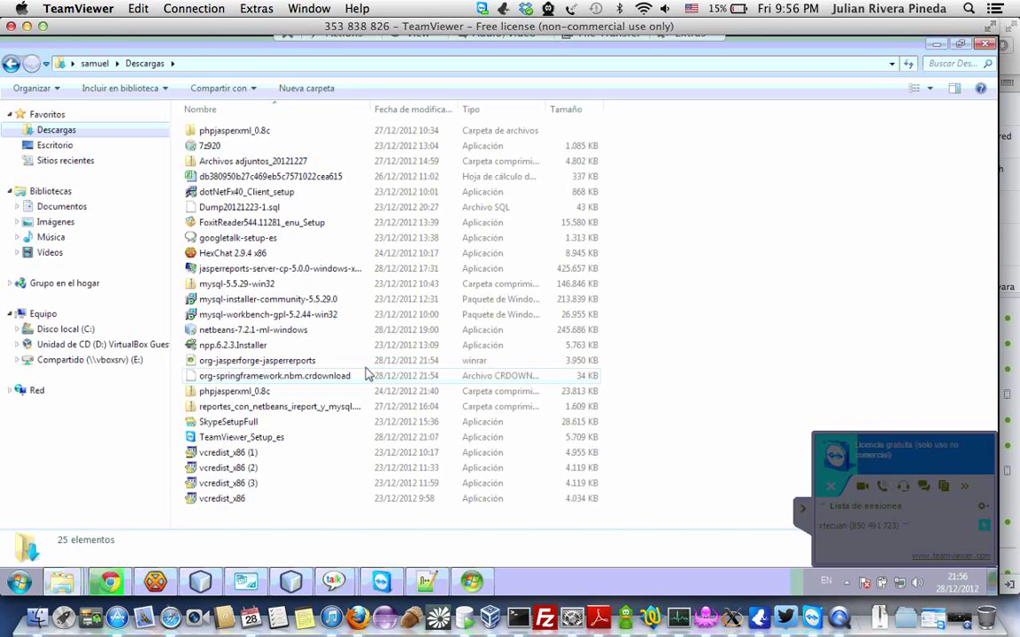
Step: Open the org-jasperforge-jasperreports download as an archive with 7-Zip
left_click(297, 363)
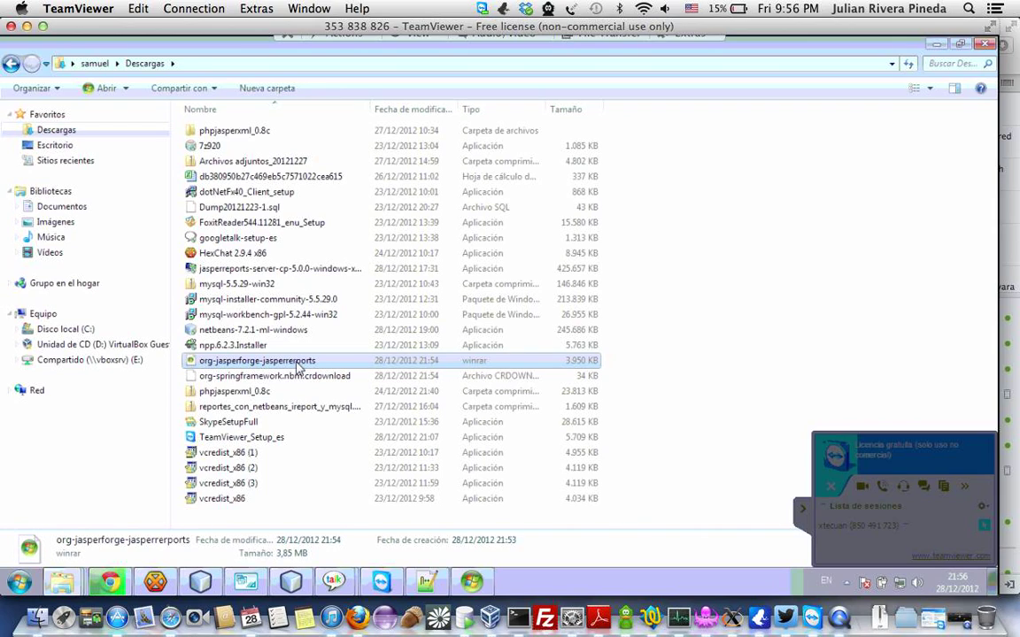
right_click(299, 367)
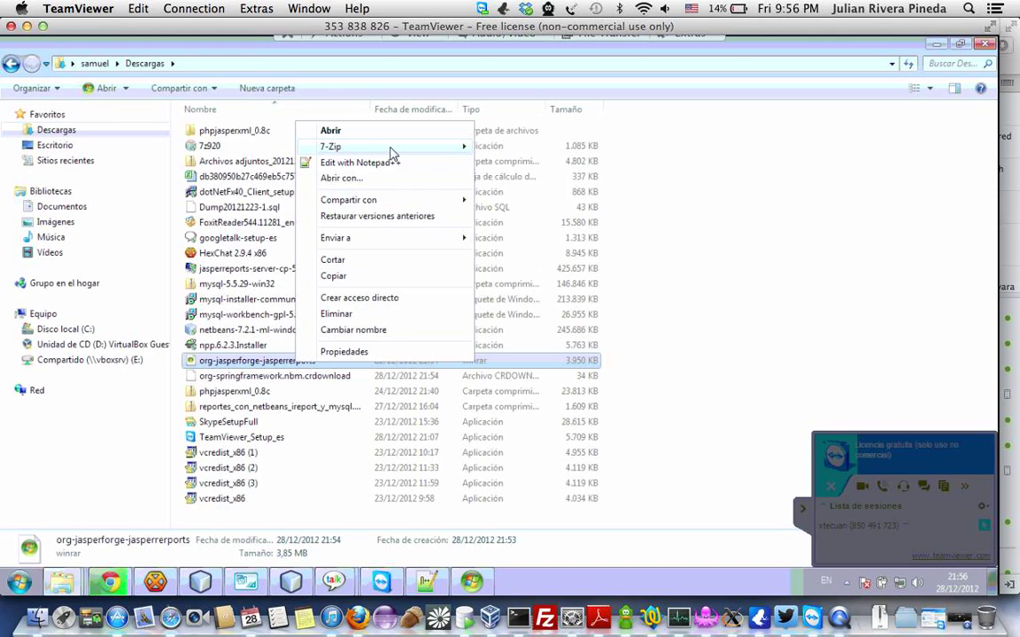
mouse_move(391, 148)
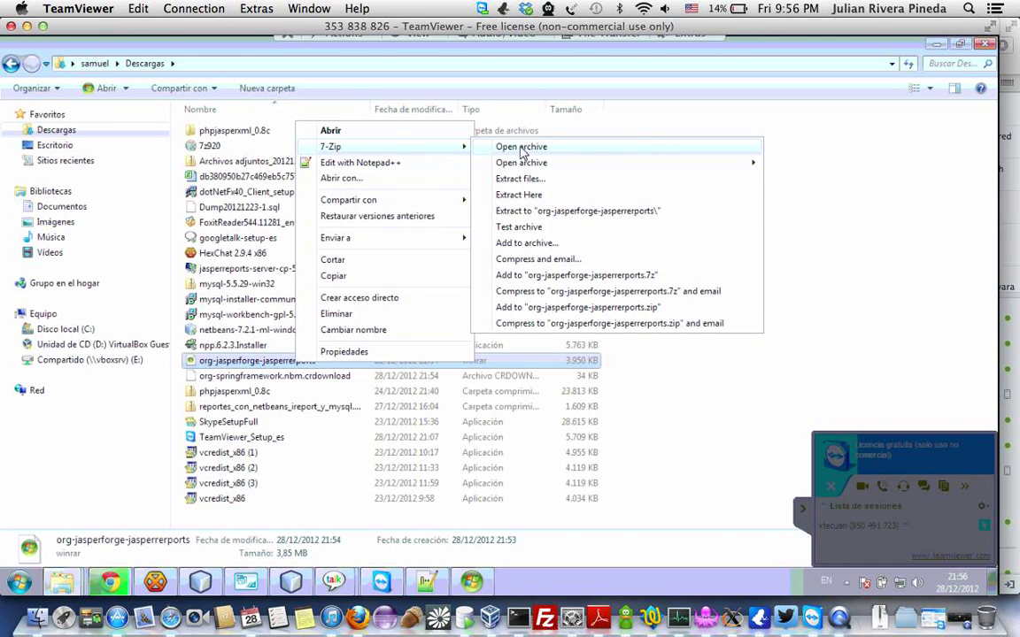
left_click(521, 147)
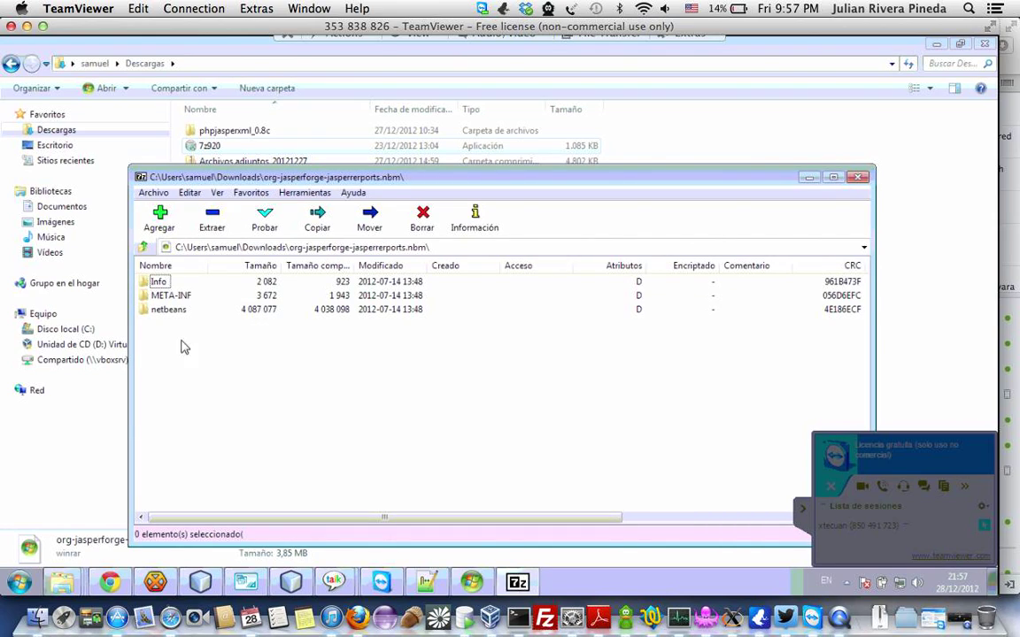
Step: Browse into netbeans\libs and widen the Nombre column to read the eight jar.pack.gz names
double_click(168, 310)
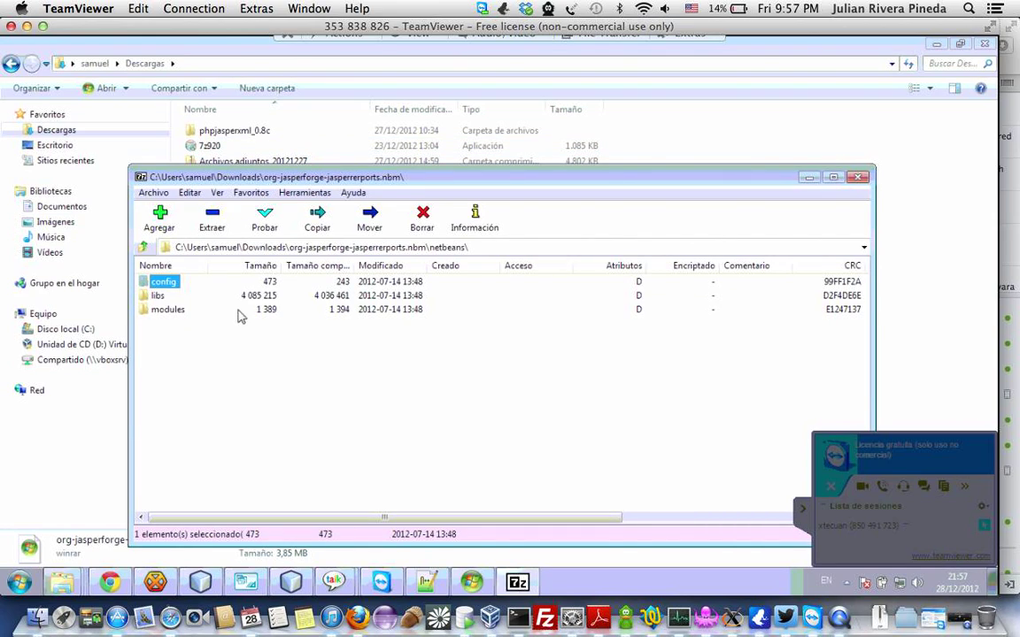
double_click(160, 296)
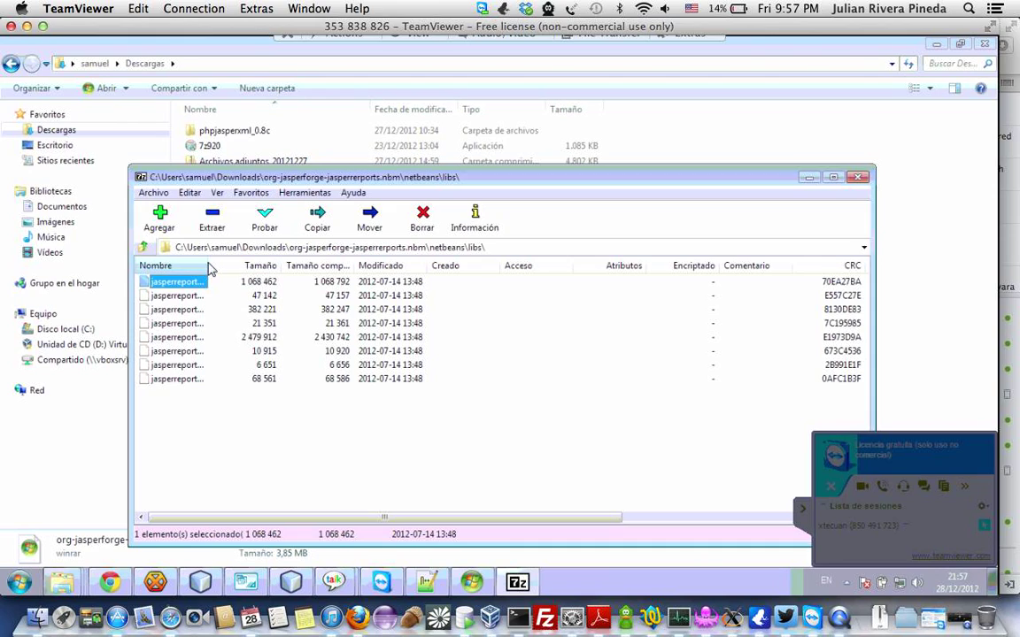
left_click_drag(205, 266, 371, 283)
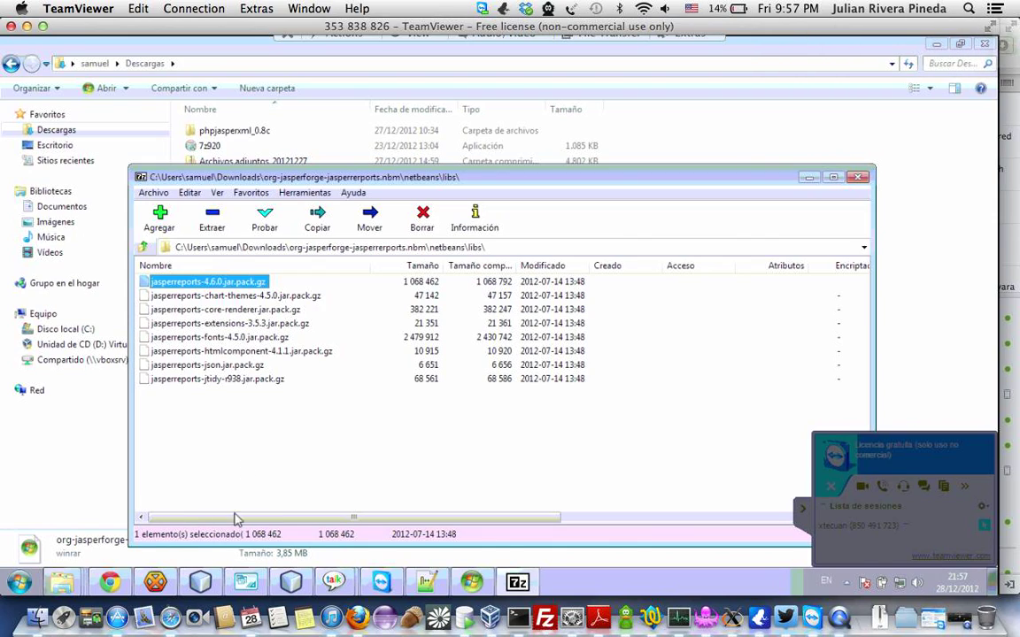
Step: Bring back the Explorer window and open Archivos de programa on drive C:
left_click(72, 587)
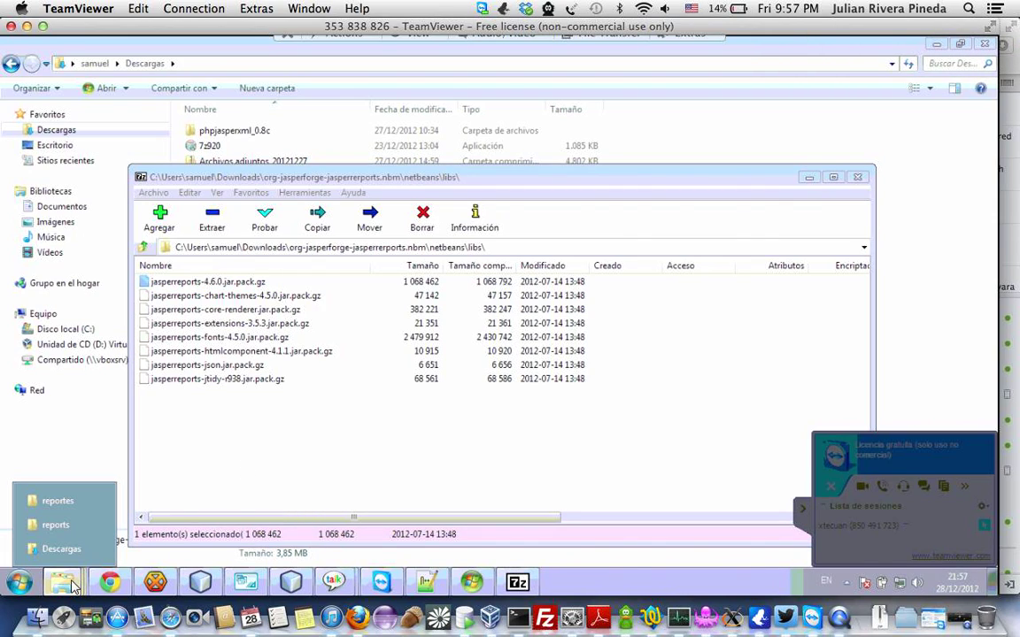
left_click(61, 549)
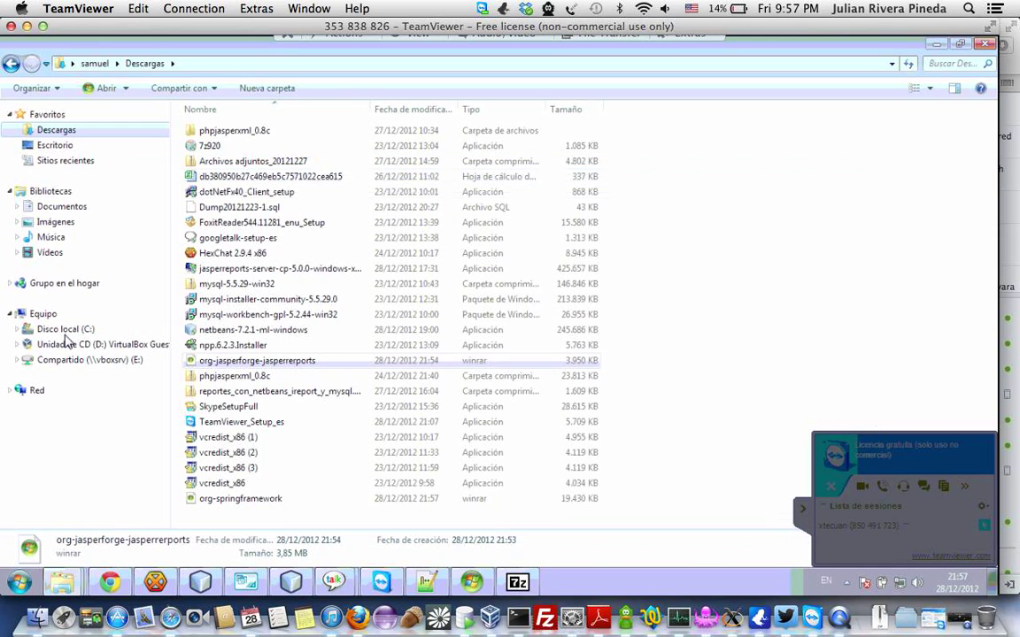
left_click(69, 329)
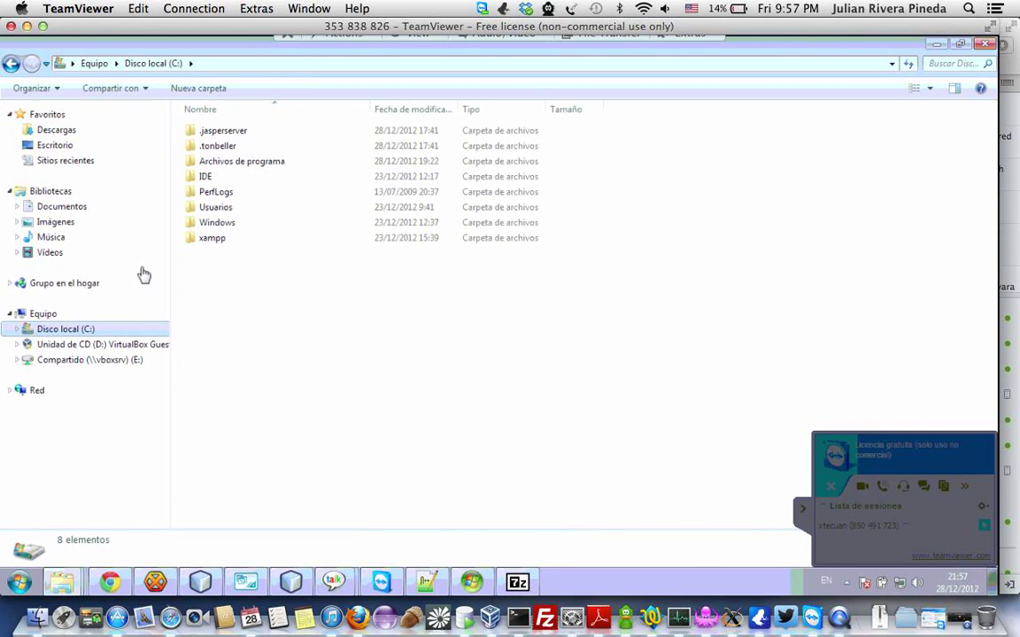
left_click(237, 165)
double_click(237, 165)
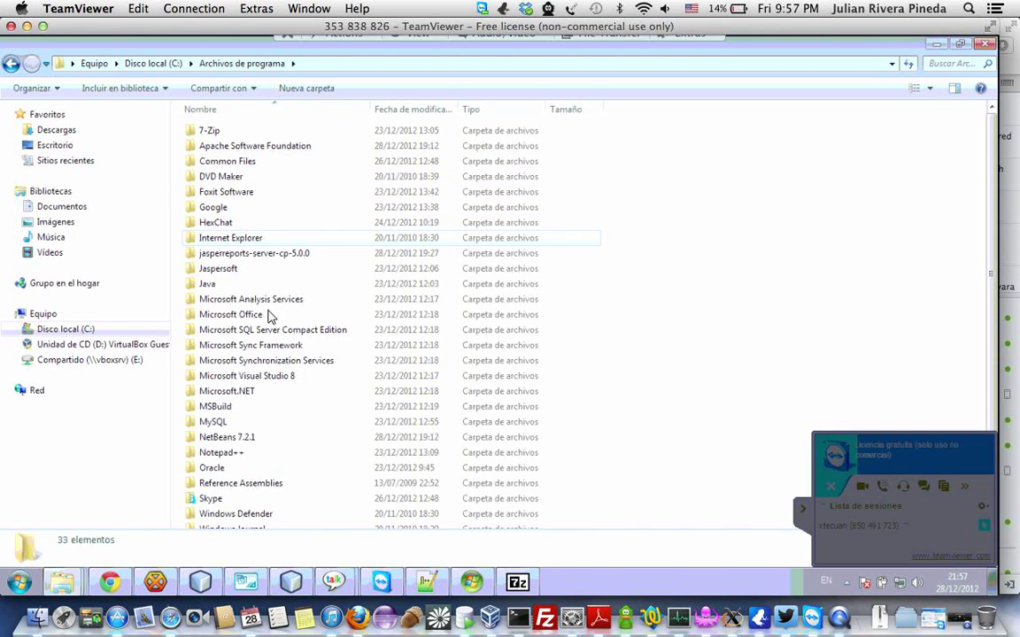
Step: Descend through Jaspersoft > iReport-5.0.0 > ireport > modules and open the ext folder
double_click(217, 268)
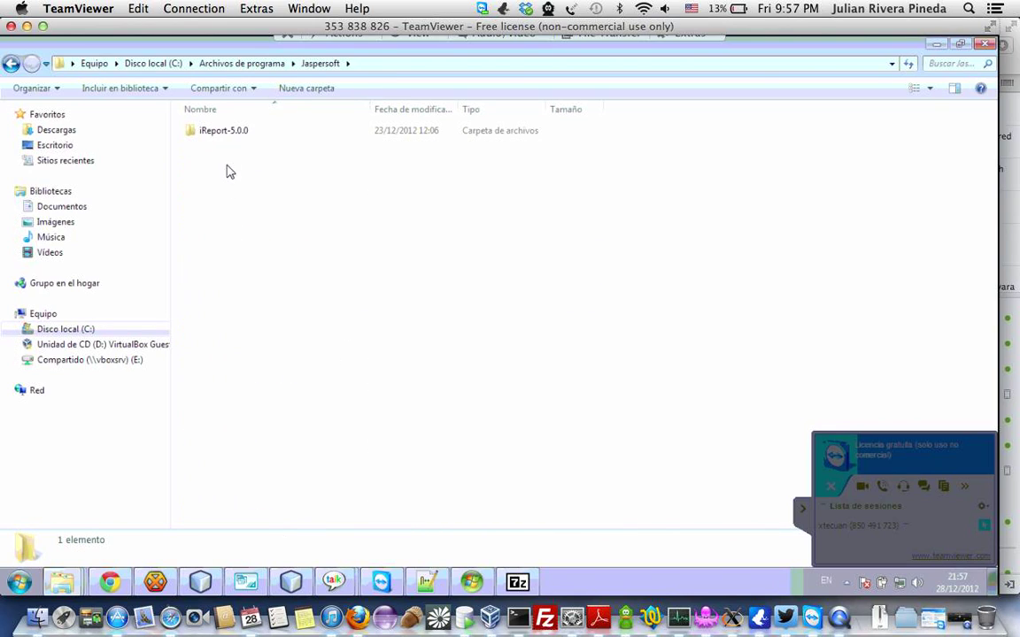
double_click(227, 132)
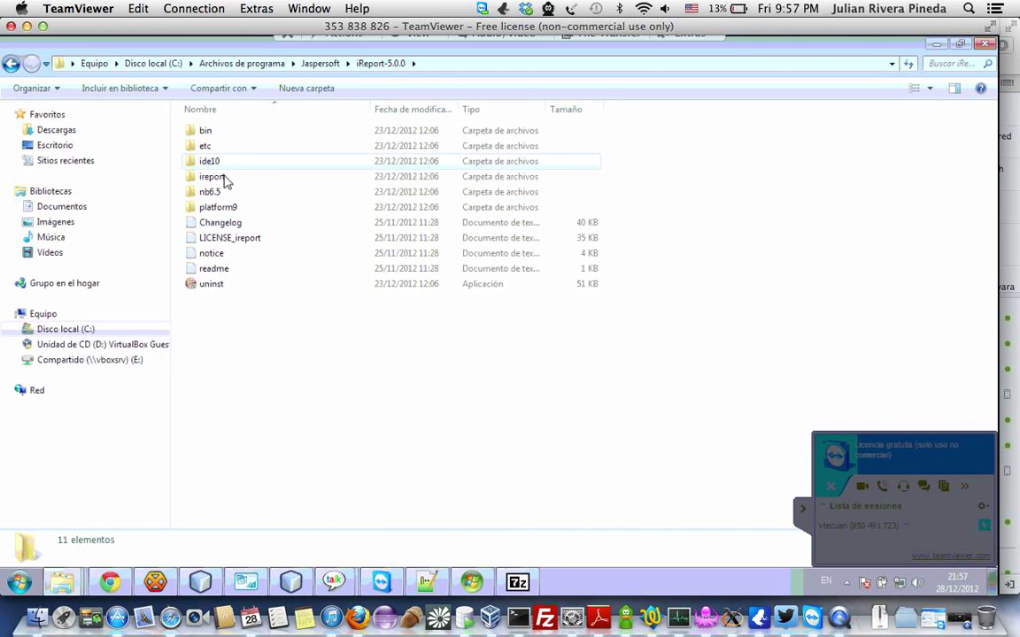
double_click(223, 179)
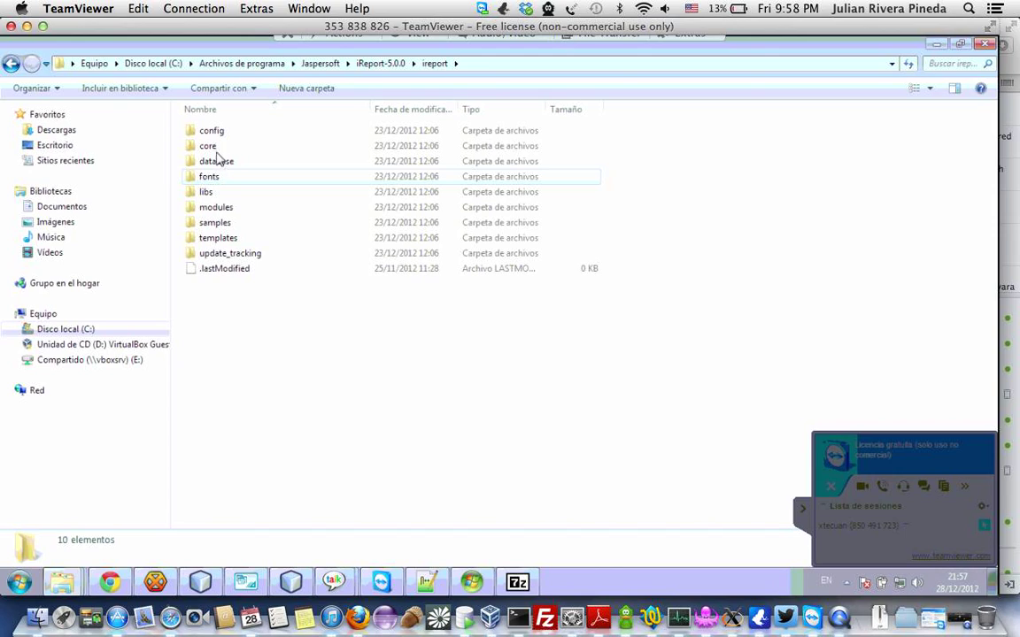
double_click(215, 208)
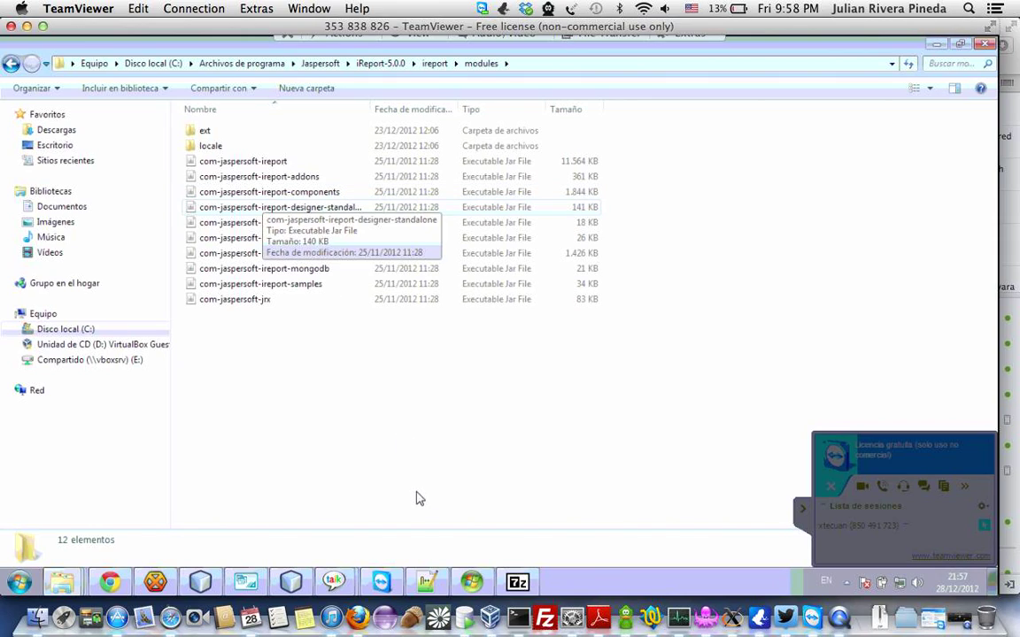
left_click(519, 582)
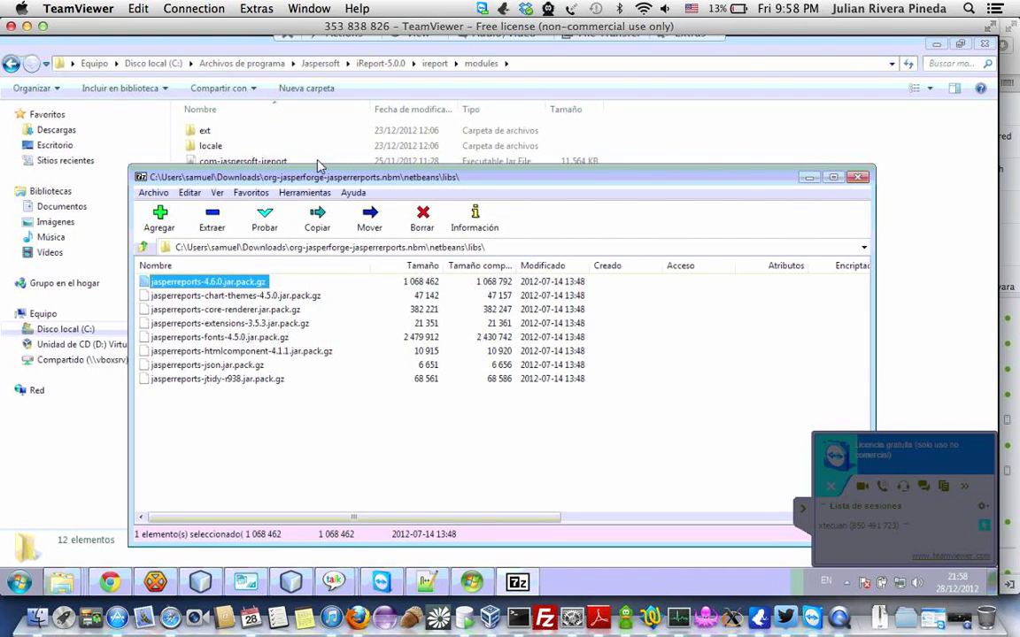
left_click(360, 88)
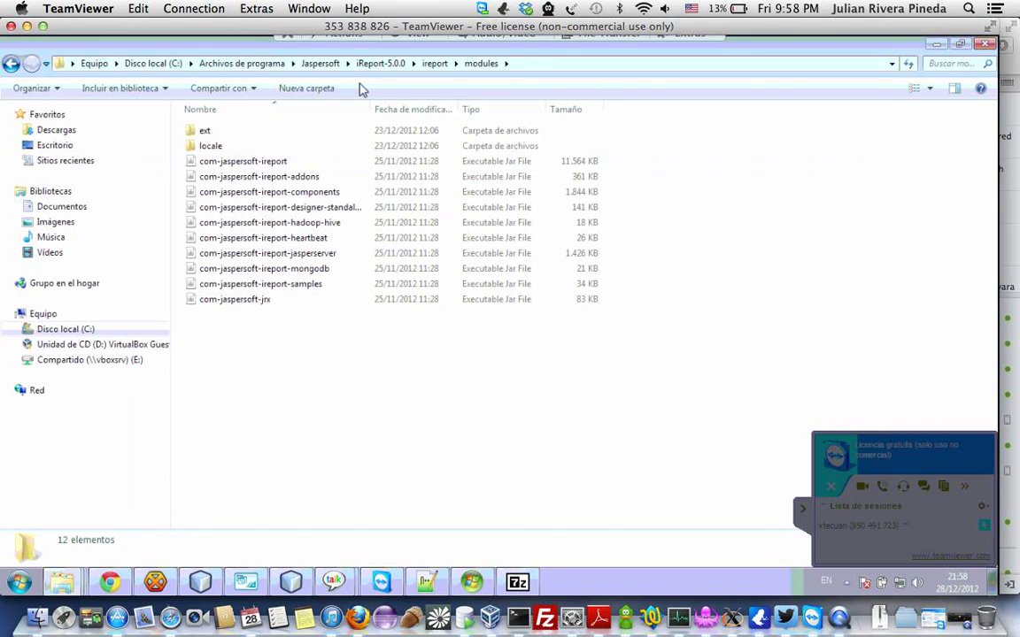
double_click(209, 133)
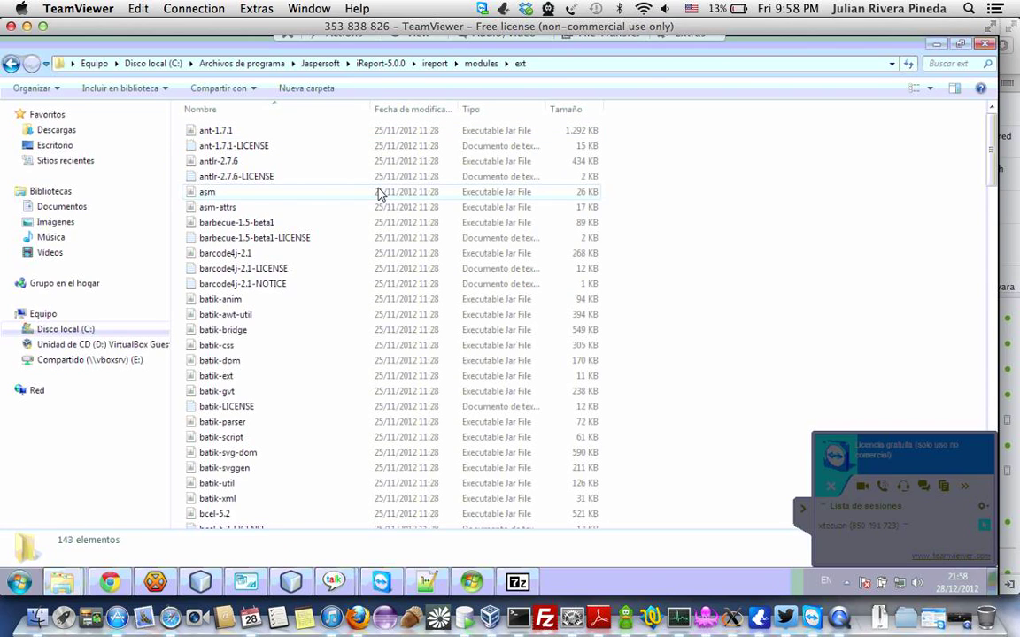
Step: Scroll ext to the jasperreports 5.0.0 jars and place the 7-Zip libs window beside them
scroll(379, 193, "down", 10)
scroll(378, 193, "down", 11)
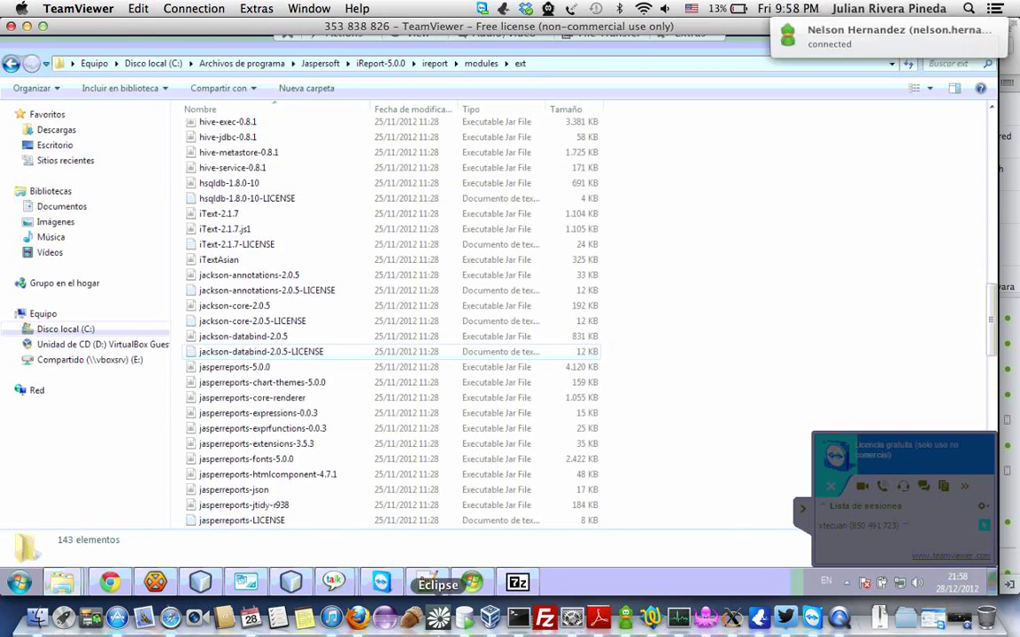
left_click(522, 582)
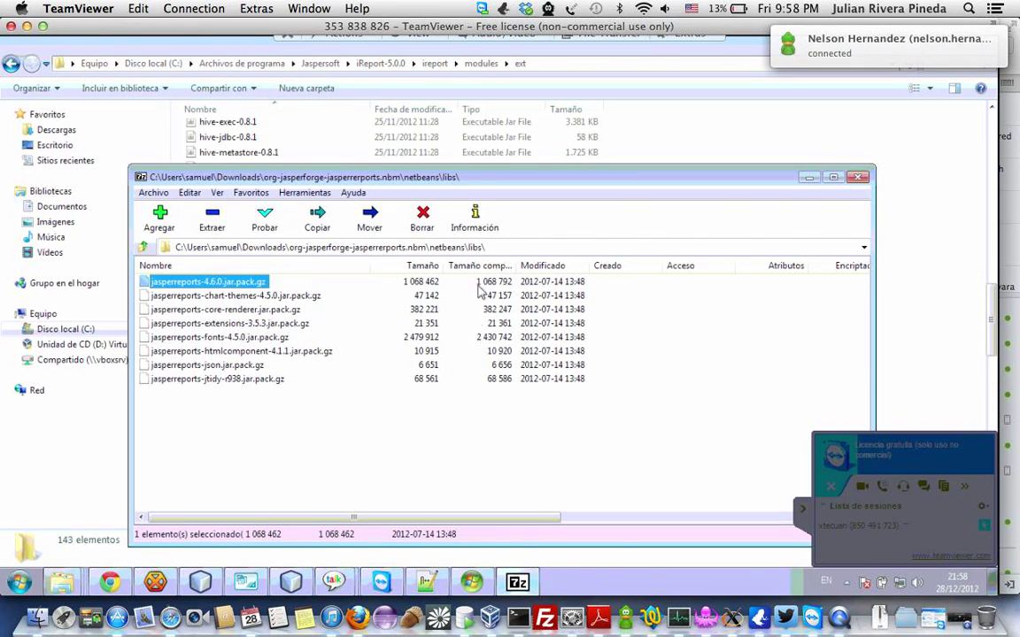
left_click_drag(473, 179, 682, 131)
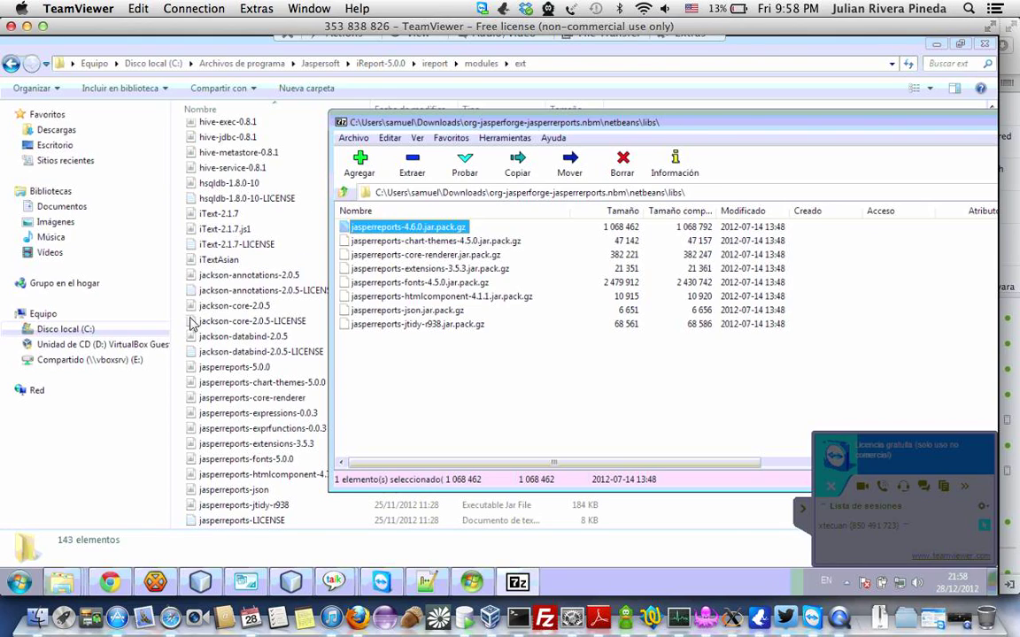
Step: Launch cmd from the Start menu search
left_click(22, 590)
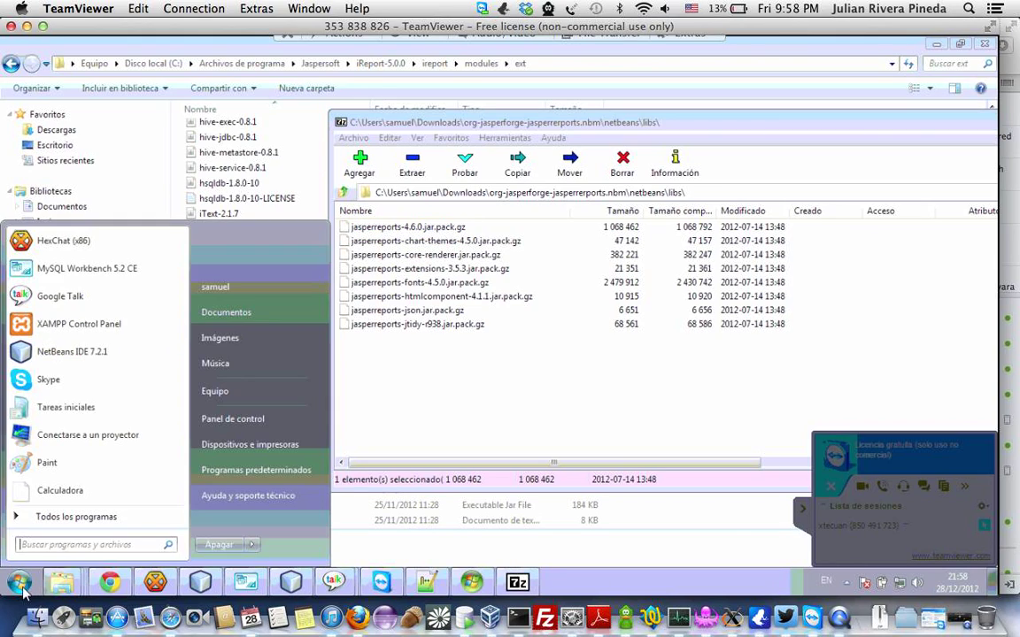
left_click(87, 546)
type("cmd")
key("Return")
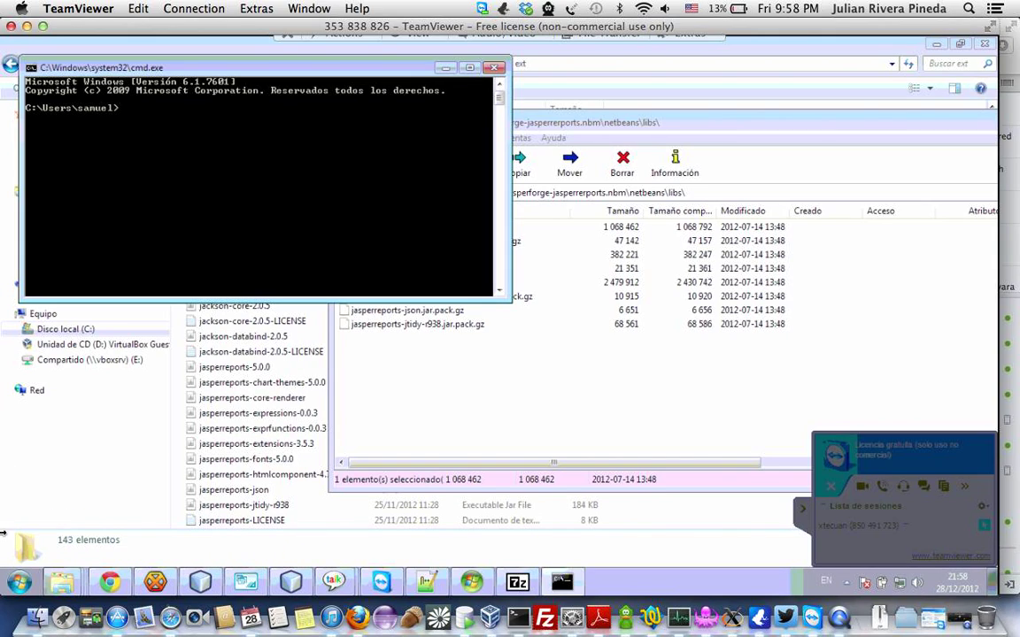
Step: Copy the ext folder's full path from Explorer's address bar, then return to the command prompt
left_click(121, 466)
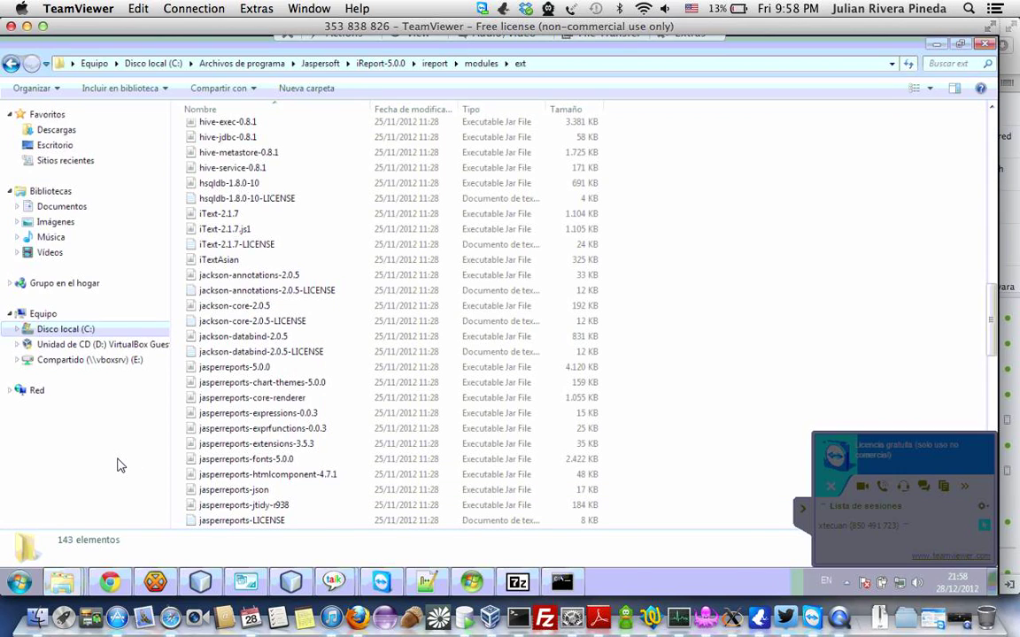
left_click(543, 64)
key("super+c")
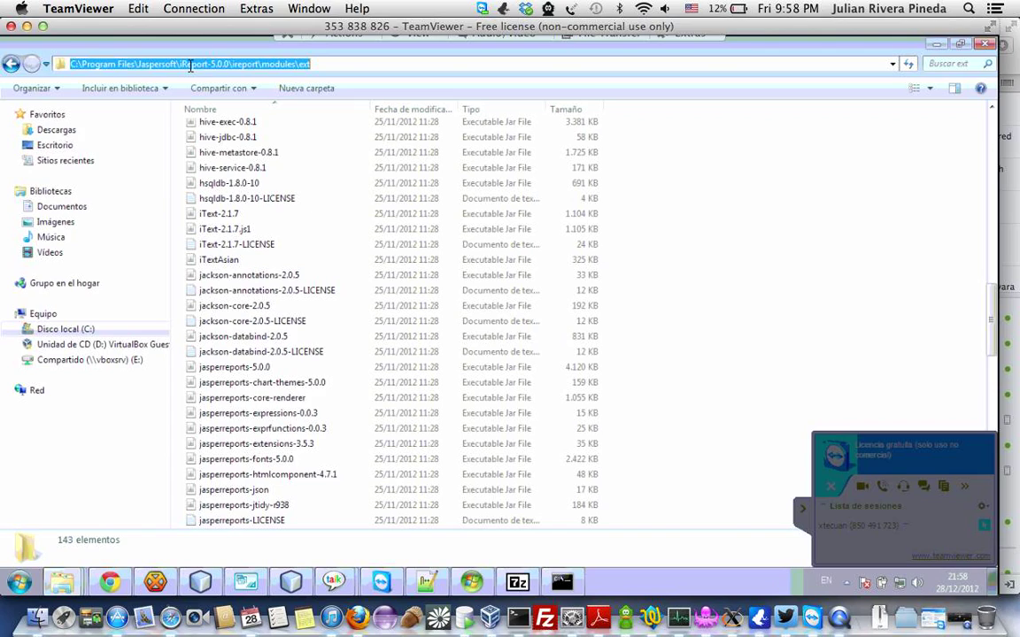
right_click(189, 66)
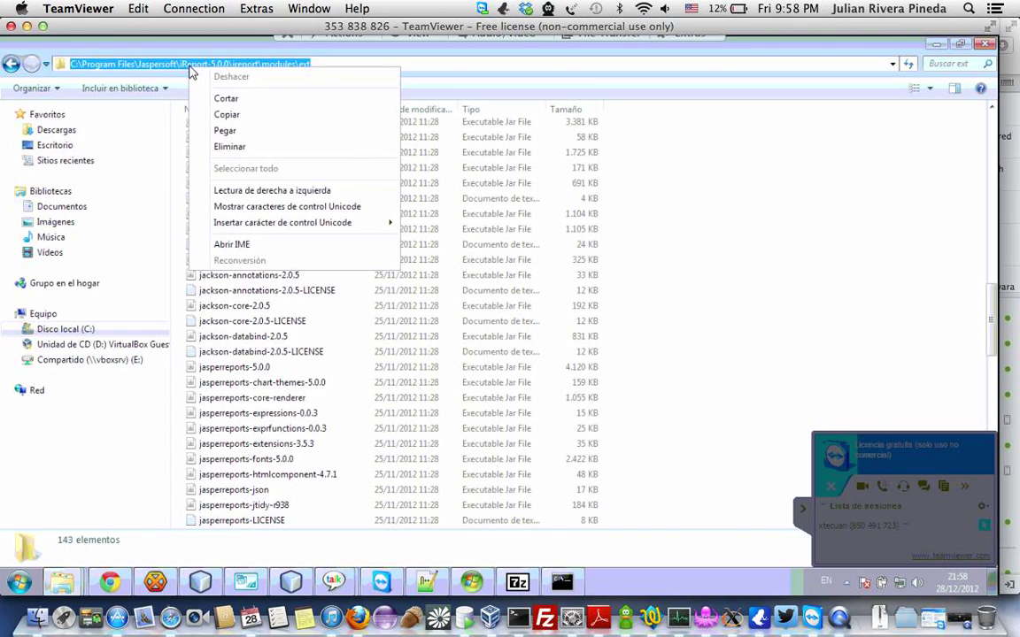
left_click(225, 115)
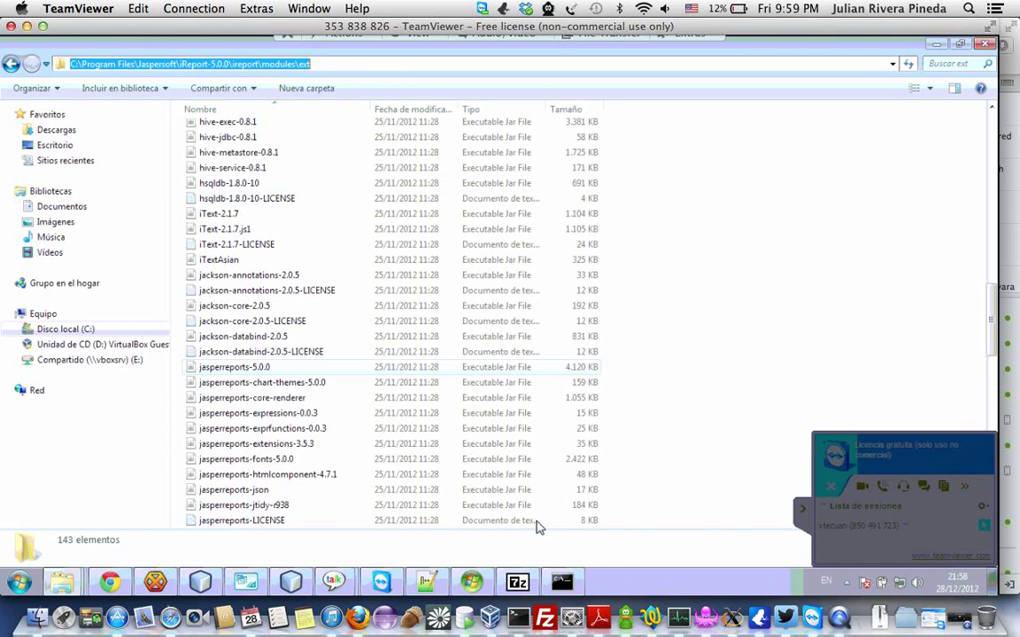
left_click(566, 588)
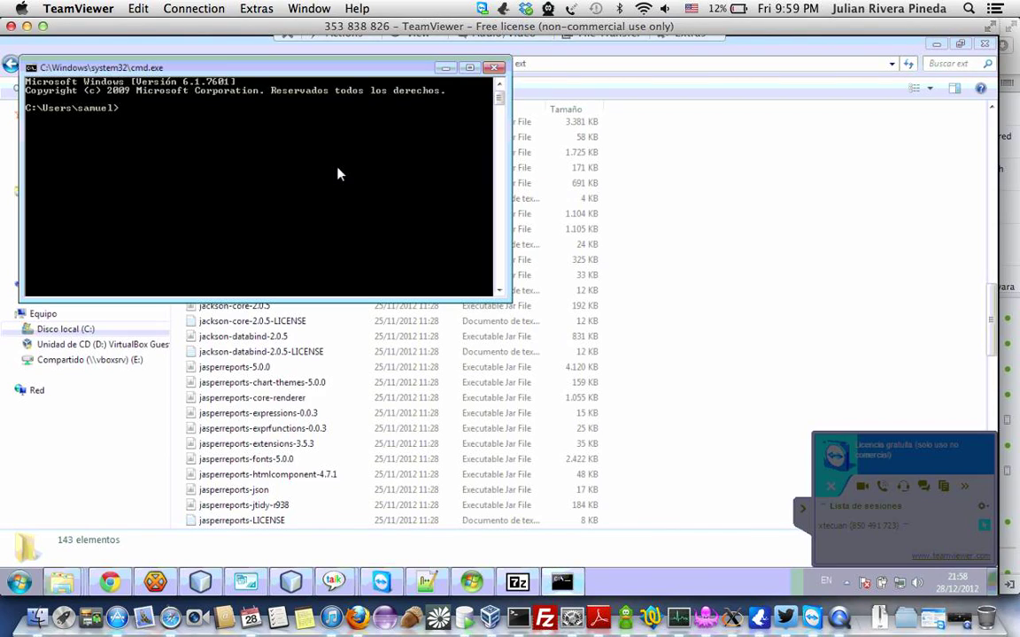
Step: Change into iReport-5.0.0's ireport\modules\ext folder by pasting its path, and list its 143 files
type("cd")
right_click(338, 172)
left_click(368, 212)
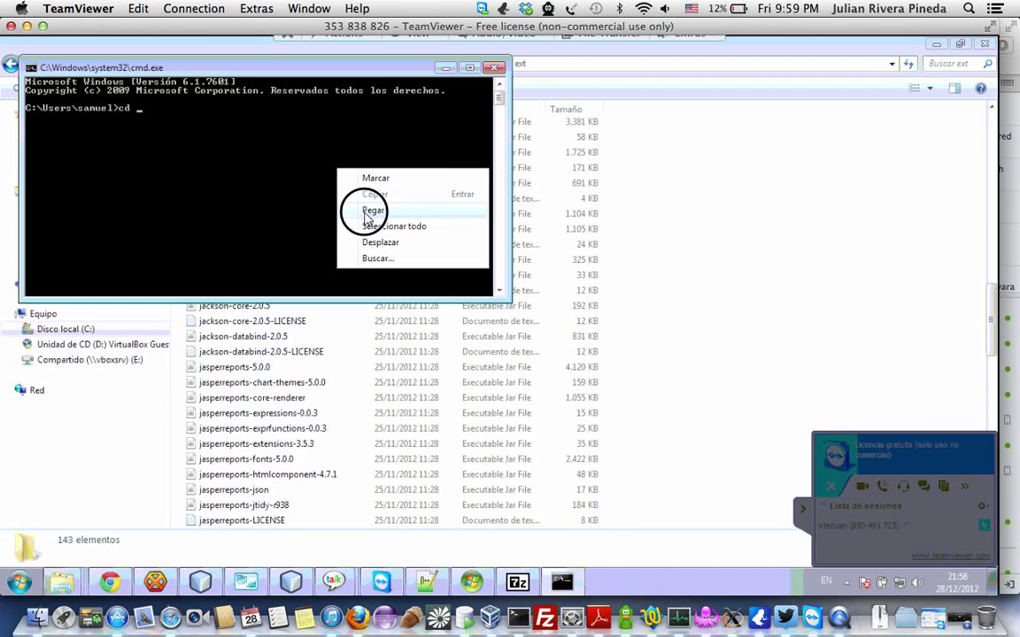
key("Return")
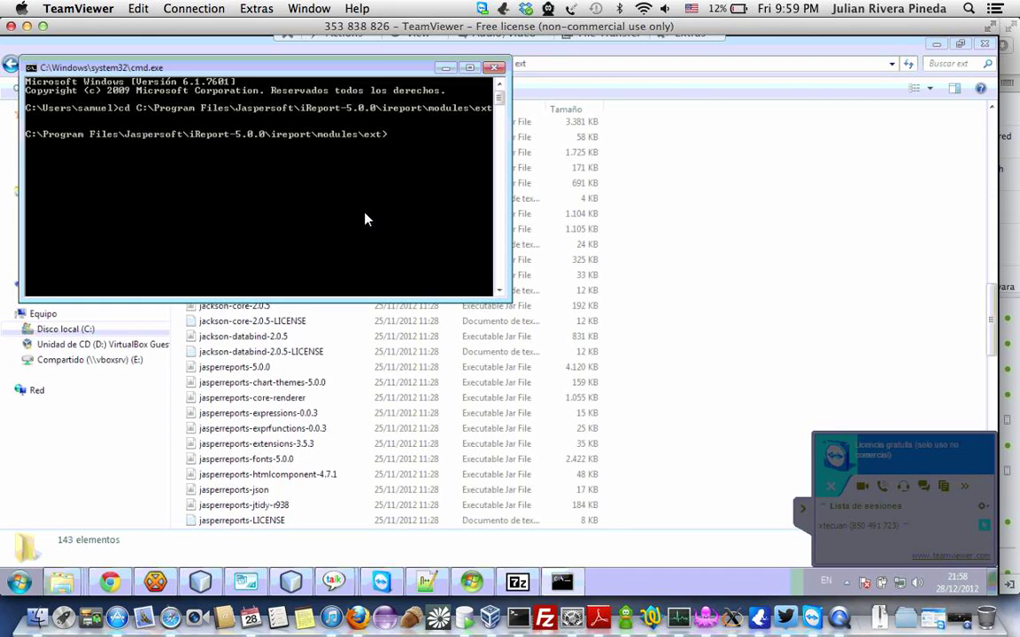
type("dir")
key("Return")
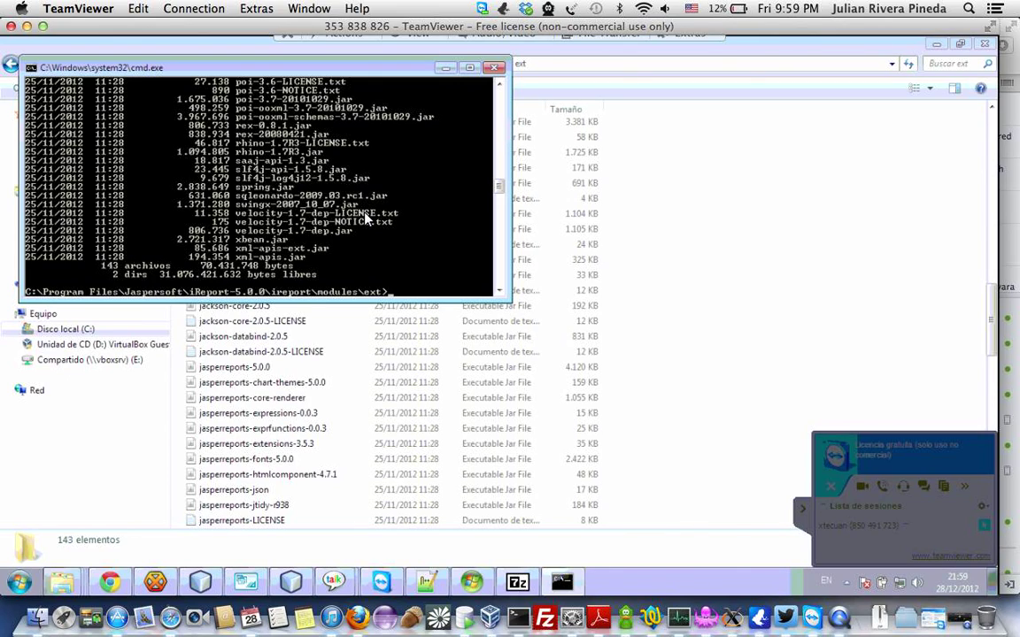
Step: Abandon a partial mkdir c:\ command and check the current folder path
type("mkdir")
type(" c:")
type("\\")
key("BackSpace")
key("BackSpace")
key("BackSpace")
key("BackSpace")
key("BackSpace")
key("BackSpace")
key("BackSpace")
key("BackSpace")
key("BackSpace")
type("cd")
key("Return")
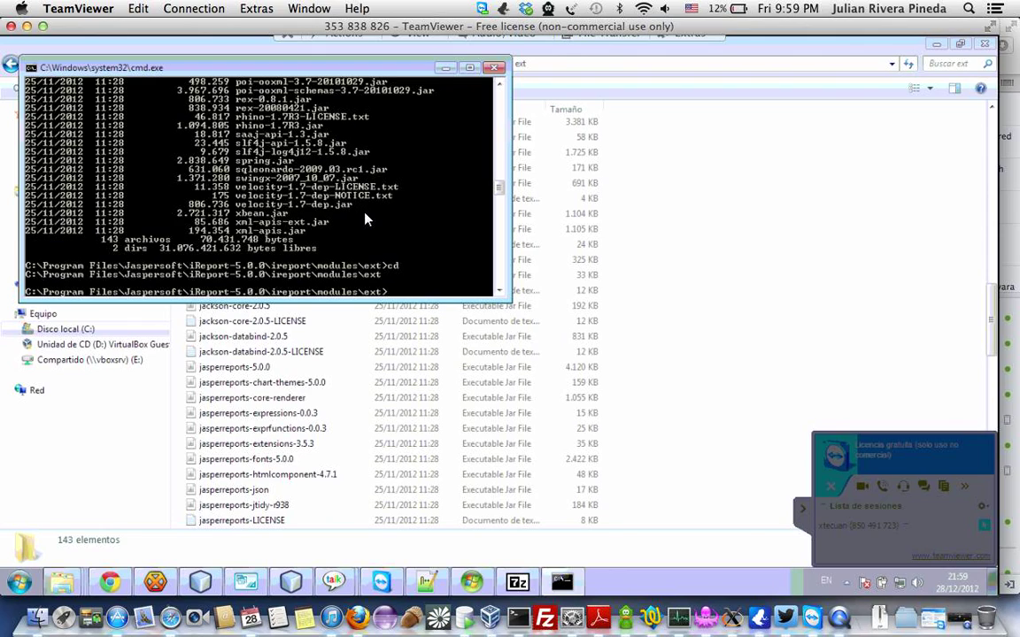
Step: Go to the root of drive C and create a jasperlibs folder there
type("cd \\")
key("Return")
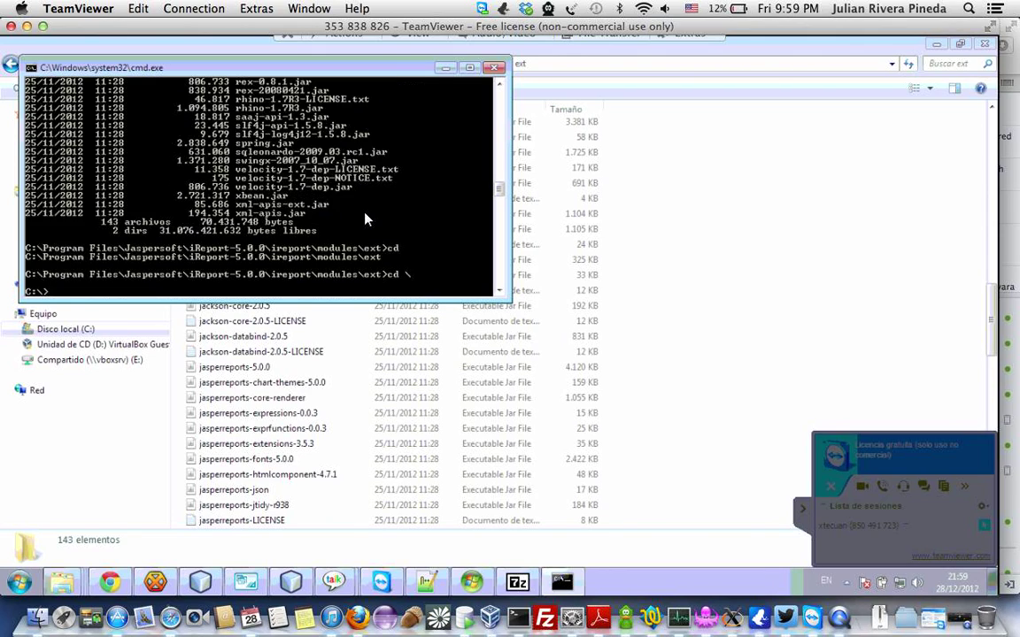
type("mkdir jasperlibs")
key("Return")
Step: Return to the iReport ext folder and check the jar names in the plugin's libs archive
type("cd")
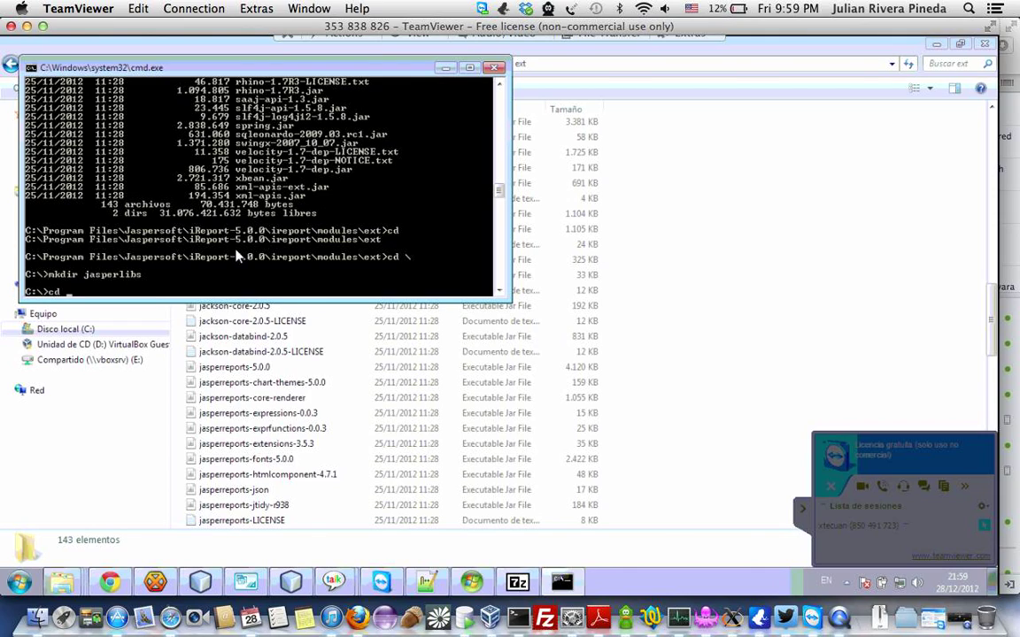
right_click(238, 255)
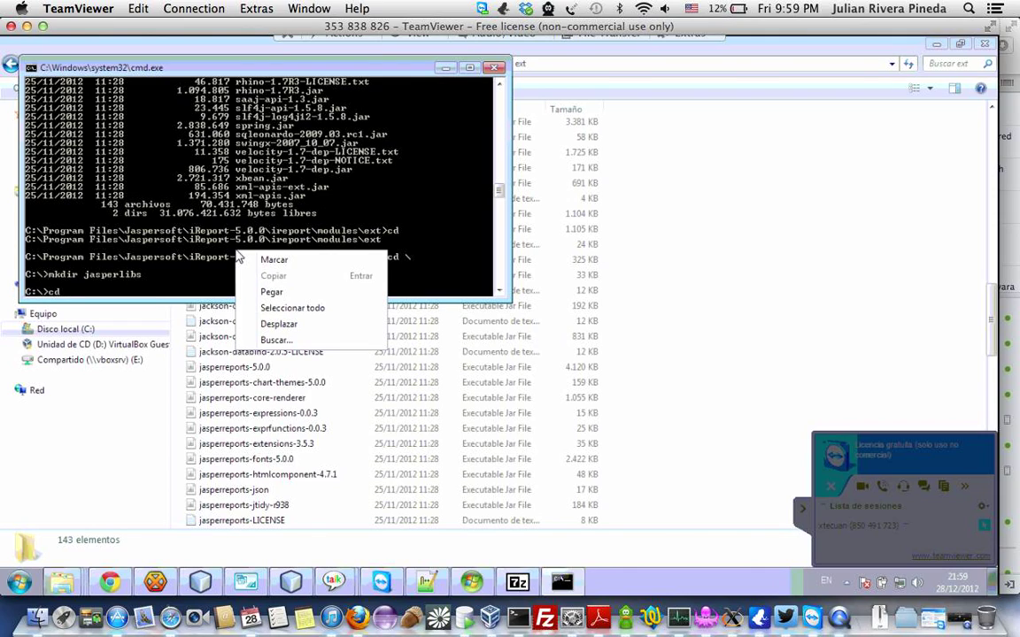
left_click(267, 293)
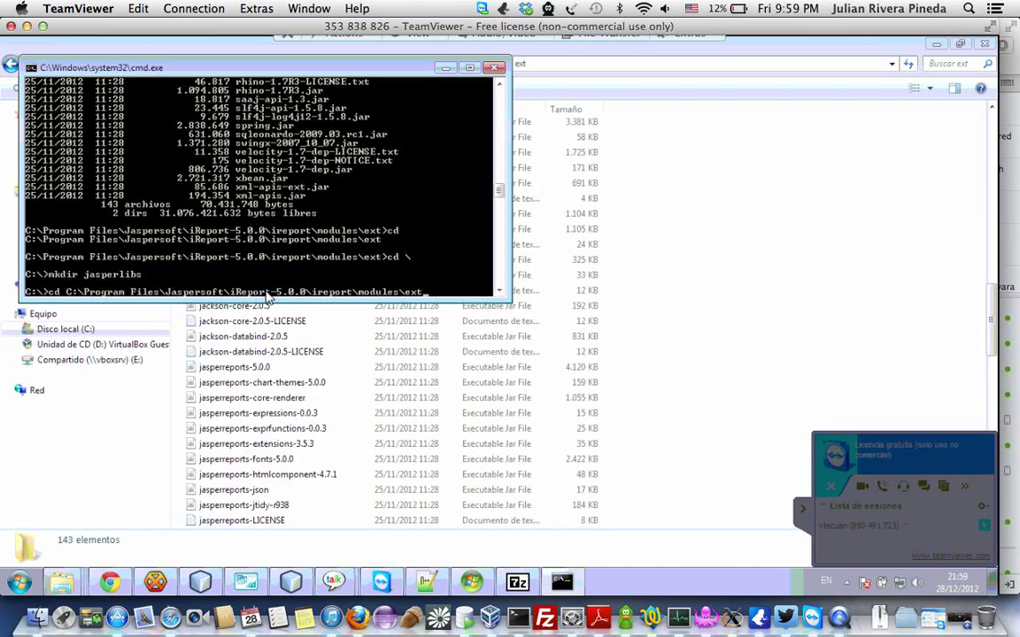
key("Return")
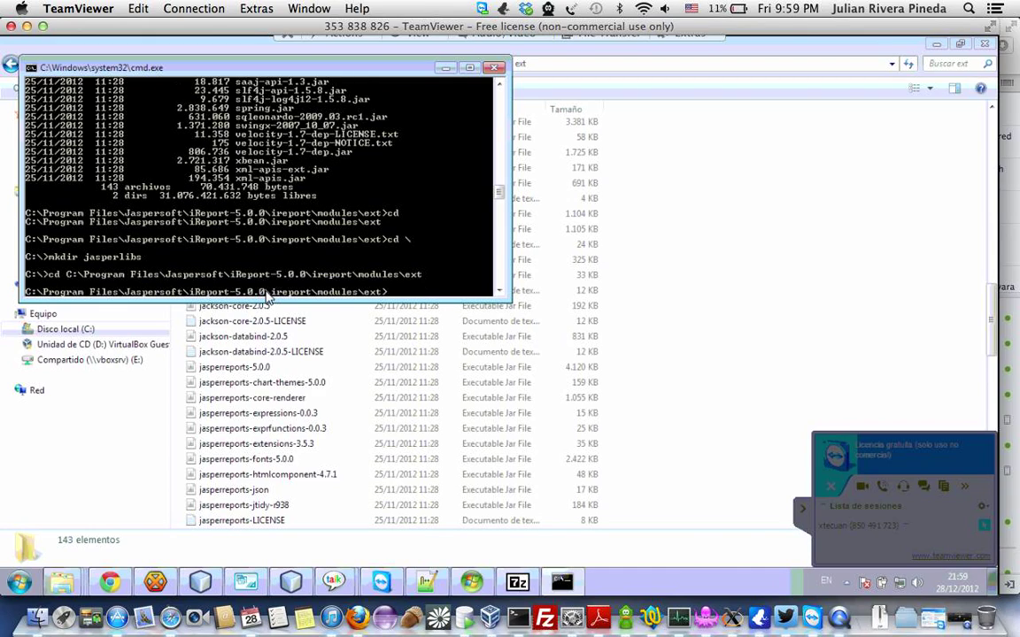
type("cp")
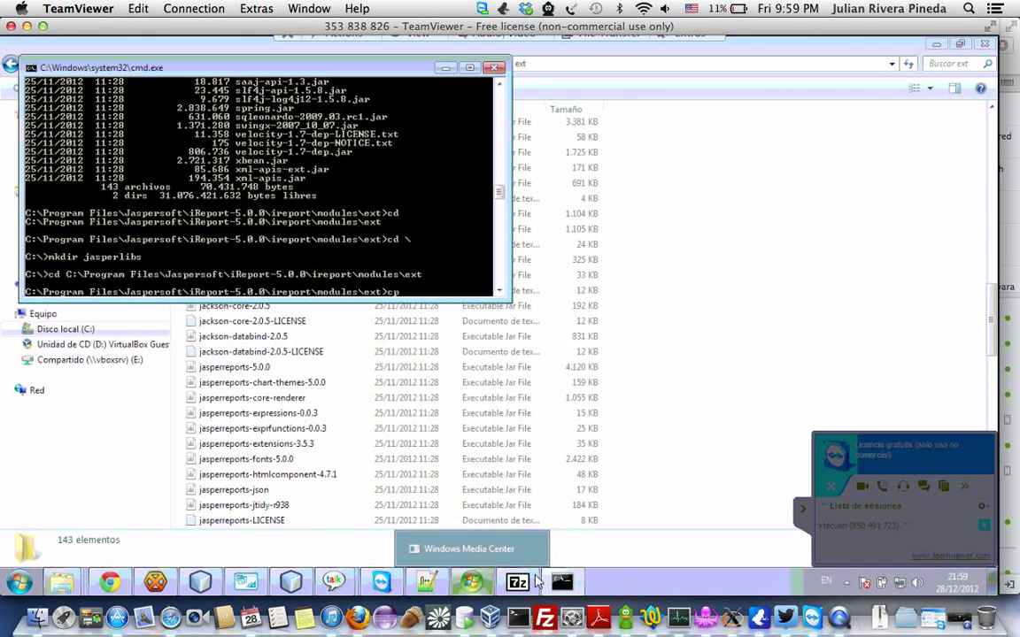
left_click(527, 587)
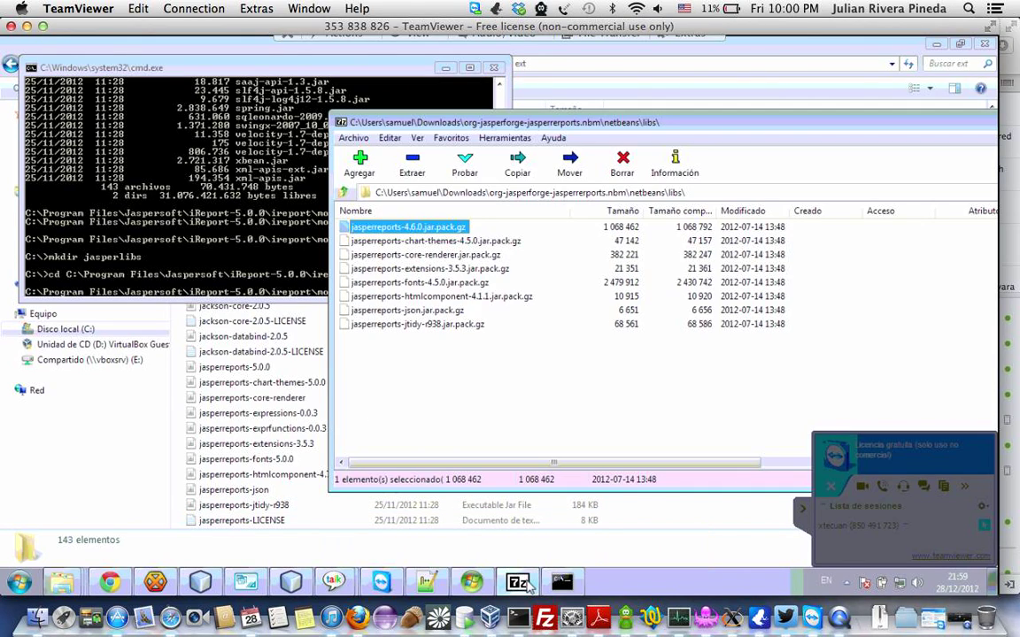
left_click(246, 270)
Step: Copy jasperreports-5.0.0.jar into C:\jasperlibs, correcting the cp command and destination name
type("cp jasperreports-5.0.0.jar")
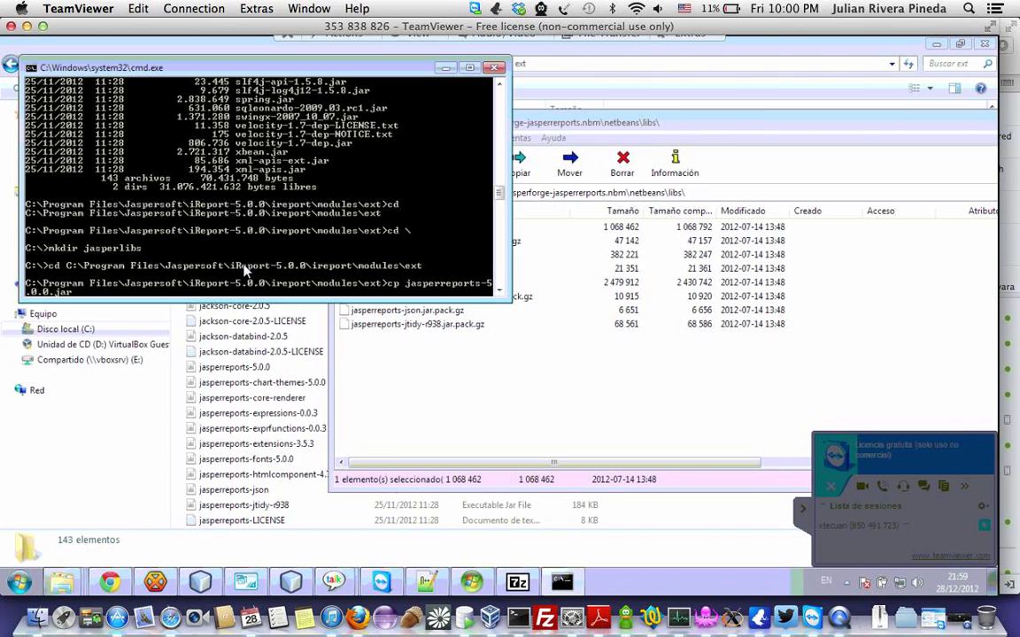
type("c:\\.jasperserver")
key("Return")
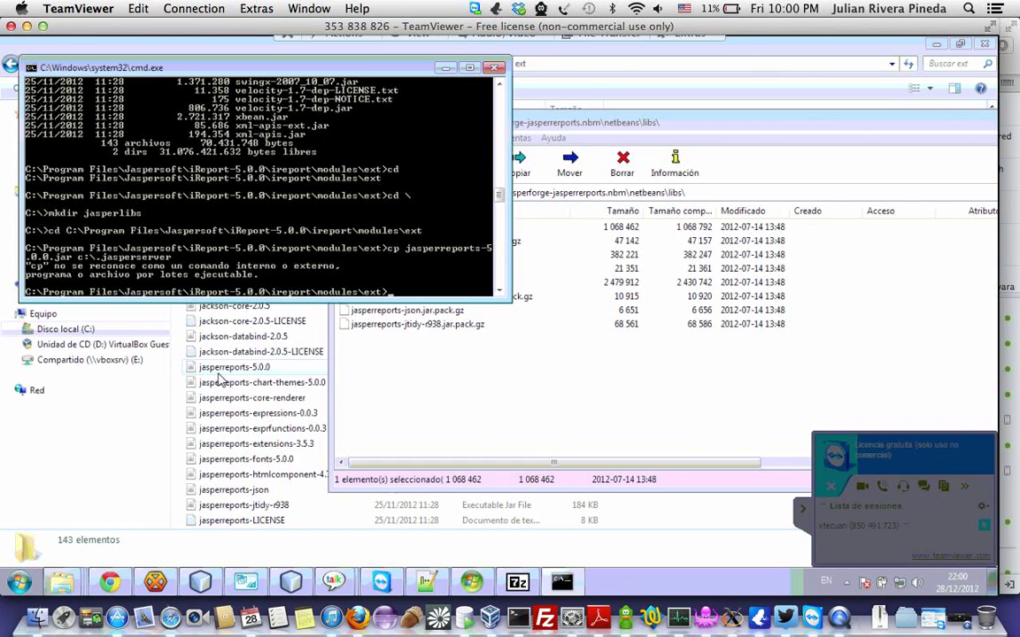
type("copy jasperreports-5.0.0.jar")
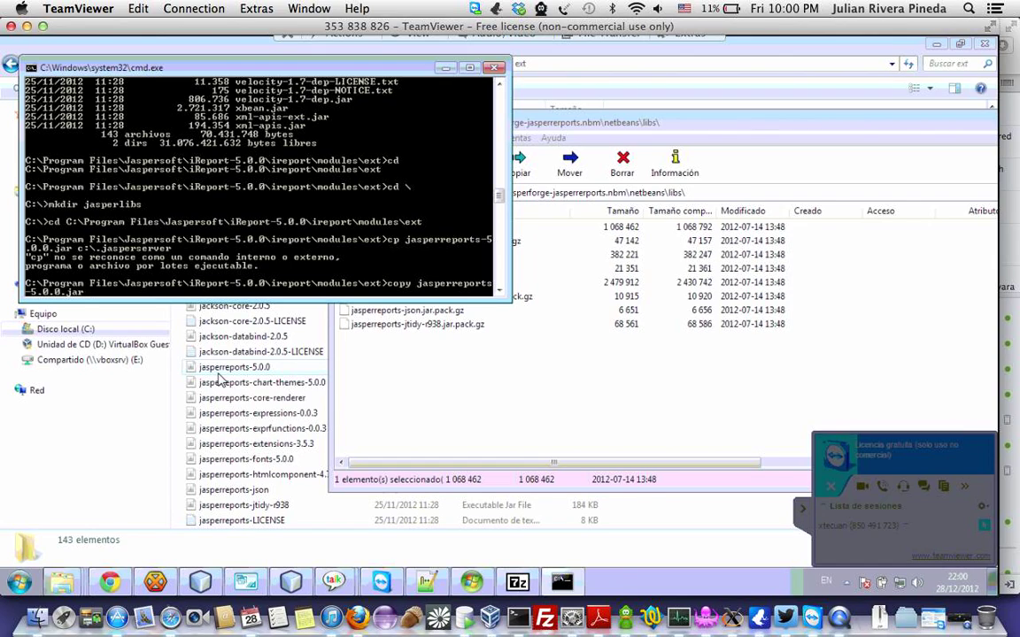
type(" c:\\")
type(".jasperserver")
key("BackSpace")
key("BackSpace")
key("BackSpace")
key("BackSpace")
key("BackSpace")
key("BackSpace")
key("BackSpace")
key("BackSpace")
key("BackSpace")
key("BackSpace")
key("BackSpace")
key("BackSpace")
key("BackSpace")
key("BackSpace")
type(":\\jasop")
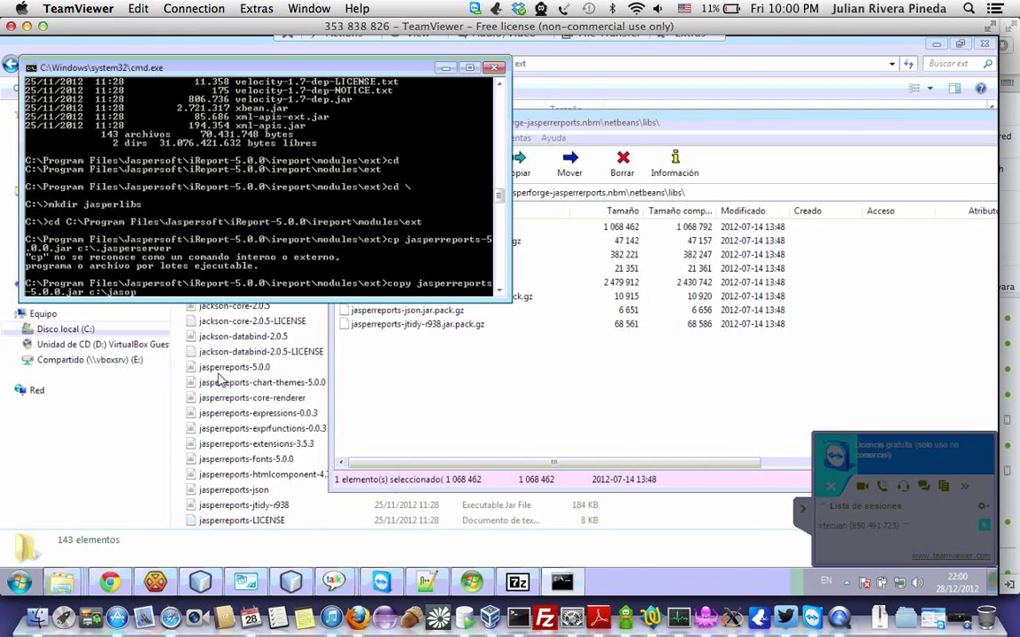
key("BackSpace")
key("BackSpace")
type("perlibs")
key("Return")
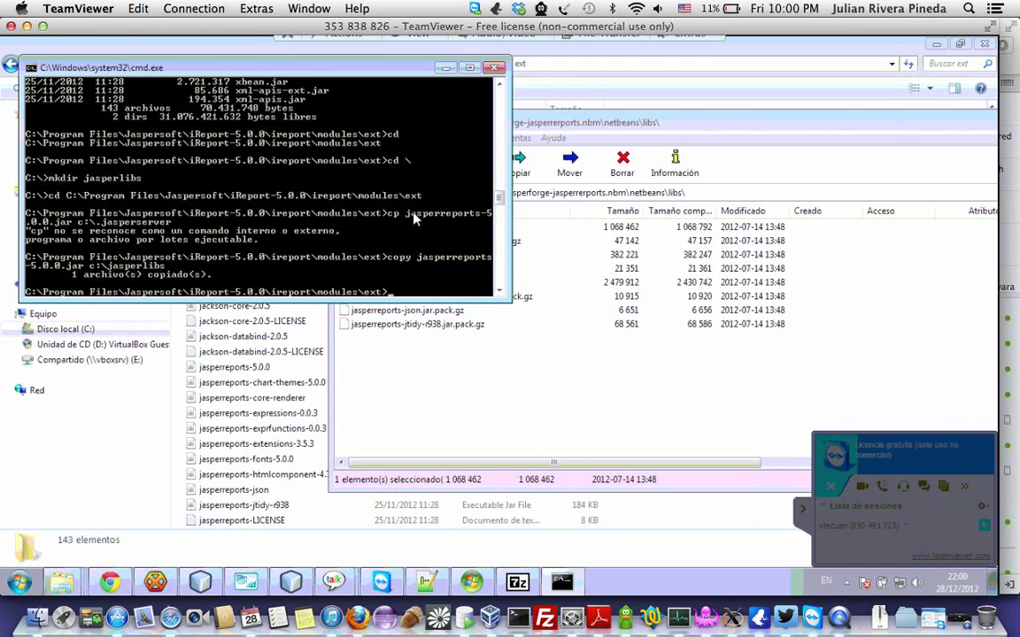
Step: Compare against the plugin archive's jar list and relist the ext folder's files
left_click(595, 125)
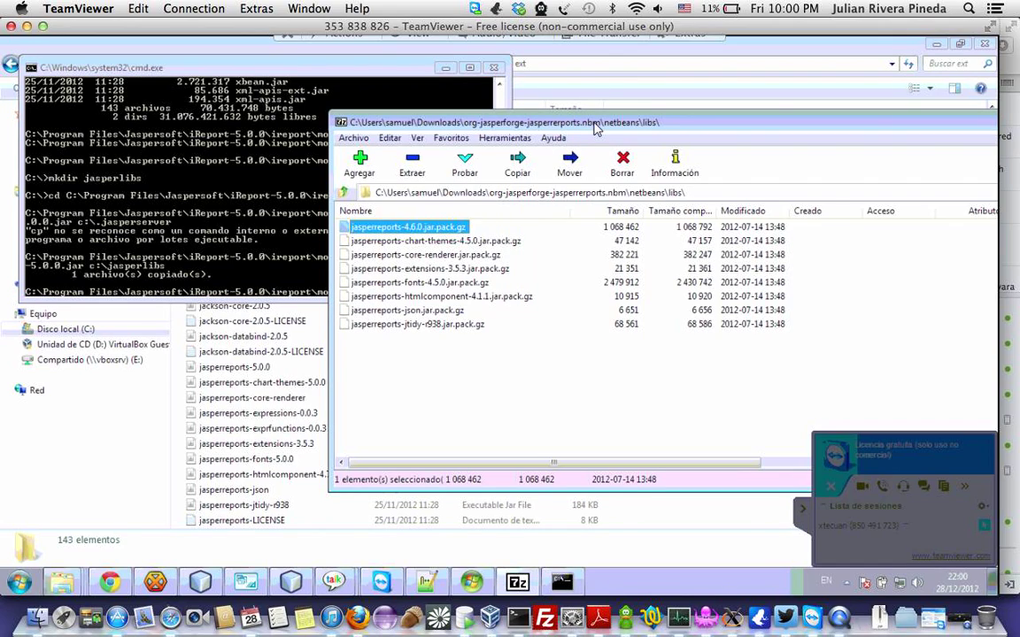
left_click(215, 203)
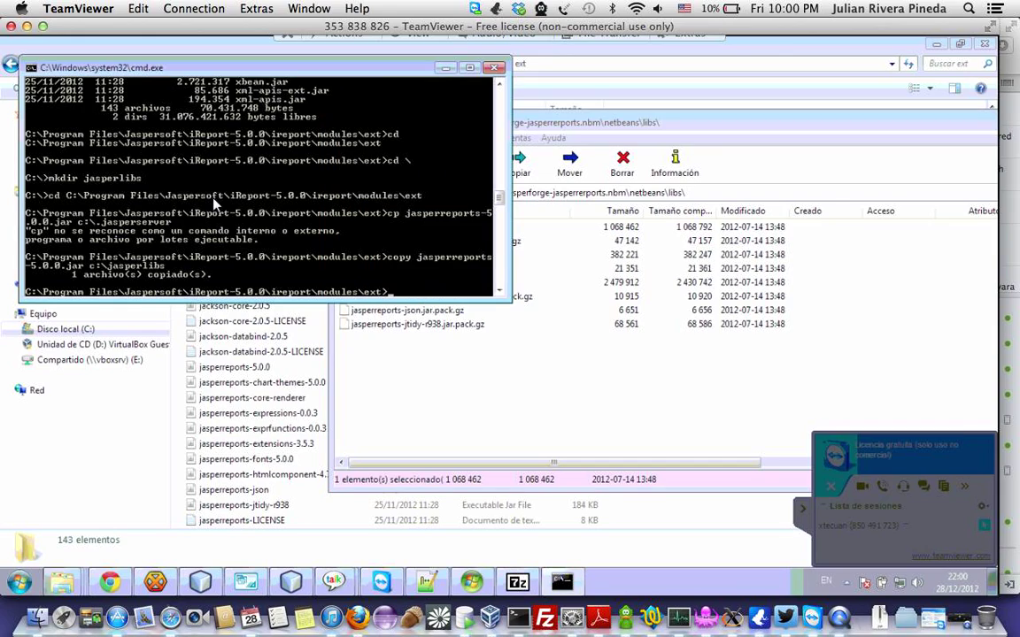
type("copy jasp")
key("Tab")
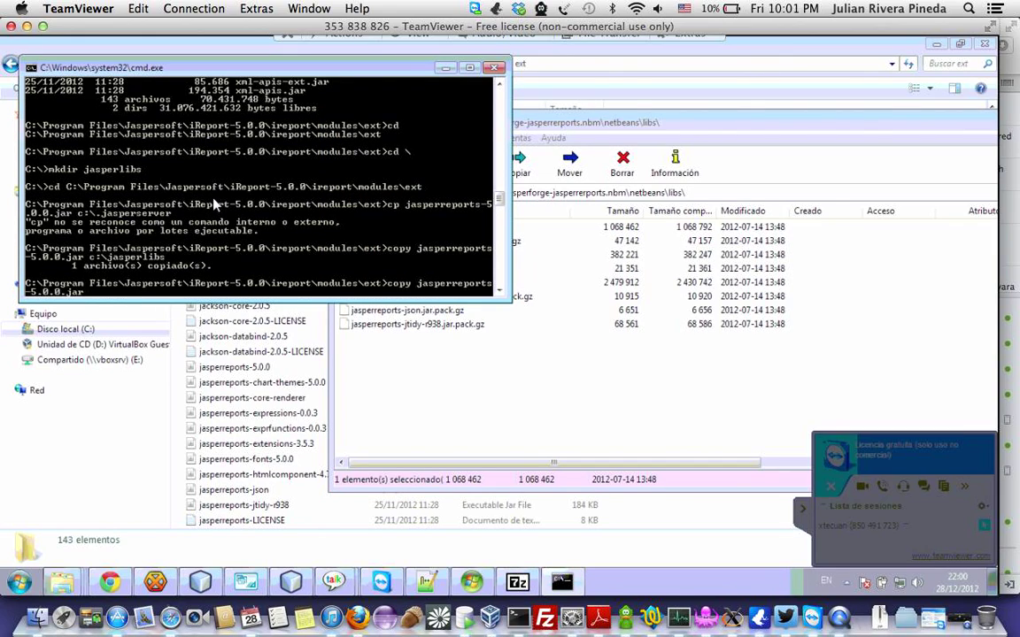
key("BackSpace")
key("BackSpace")
key("BackSpace")
key("BackSpace")
key("BackSpace")
key("BackSpace")
key("BackSpace")
key("BackSpace")
key("BackSpace")
key("BackSpace")
key("BackSpace")
key("BackSpace")
key("BackSpace")
key("BackSpace")
key("BackSpace")
key("BackSpace")
key("BackSpace")
key("BackSpace")
key("BackSpace")
key("BackSpace")
key("BackSpace")
key("BackSpace")
key("BackSpace")
key("BackSpace")
key("BackSpace")
key("BackSpace")
key("BackSpace")
type("dir")
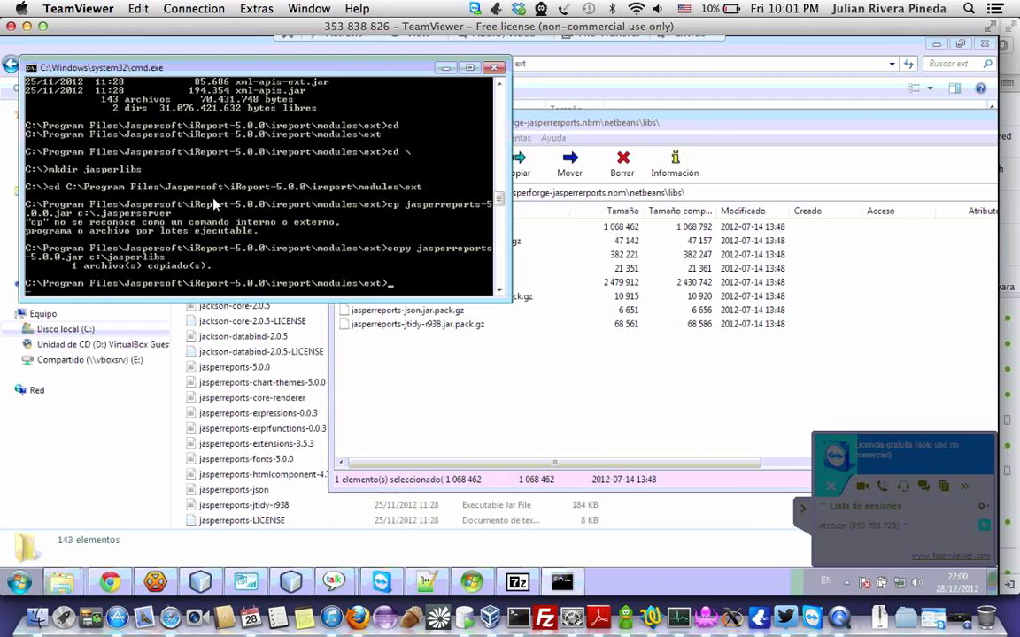
key("Return")
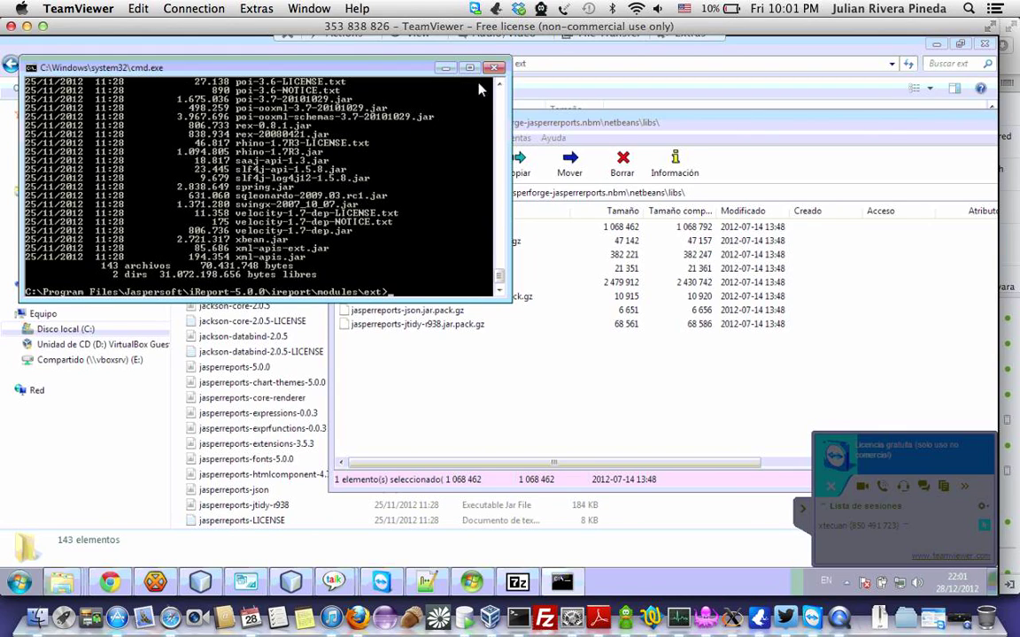
left_click_drag(499, 90, 499, 90)
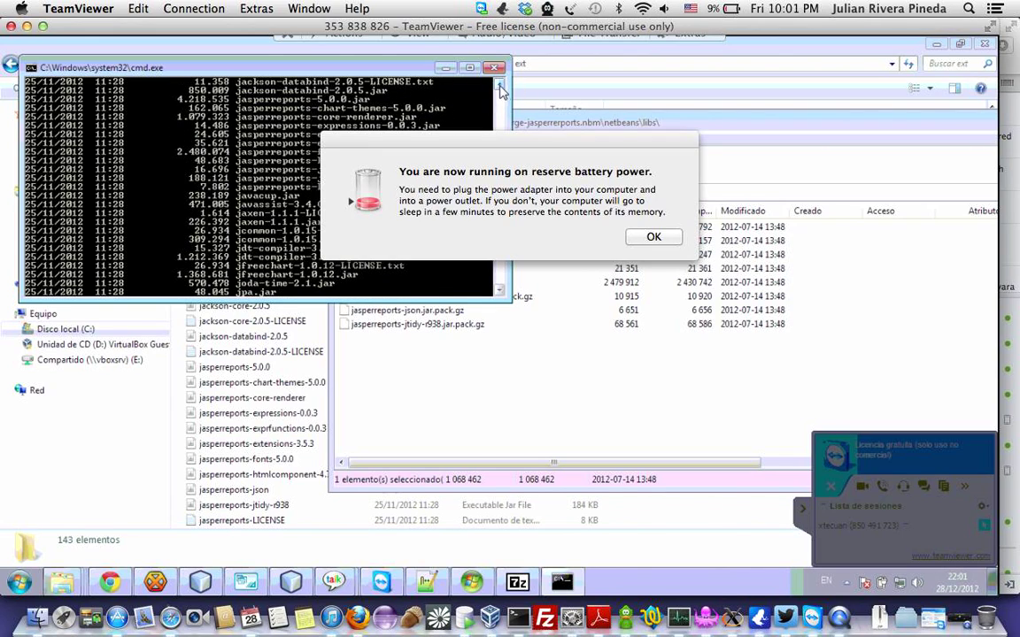
left_click(635, 241)
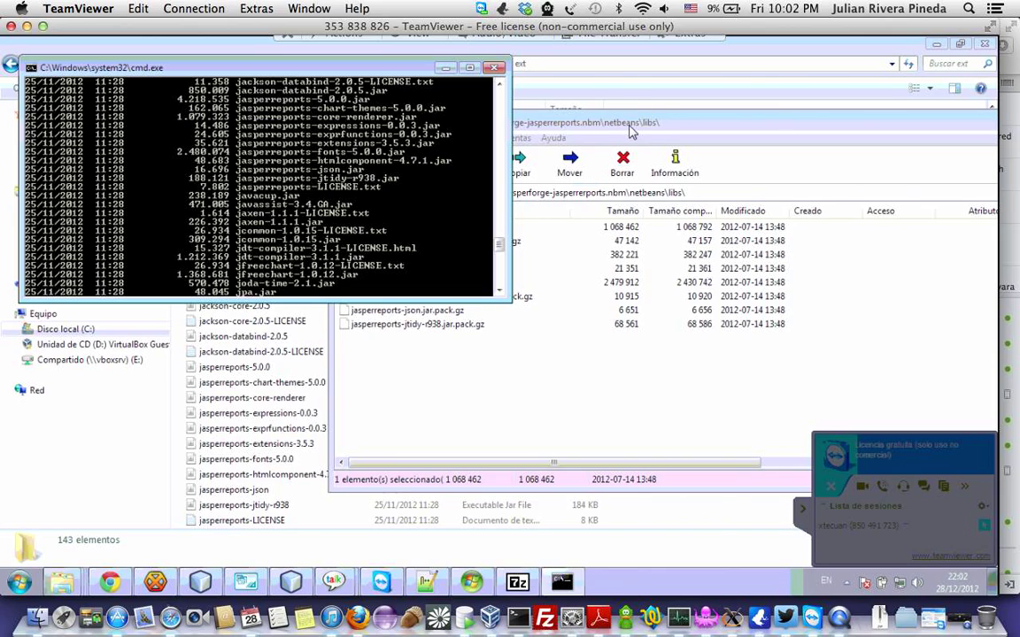
Step: Review the plugin archive's jar list, then begin a copy command at the ext folder prompt
left_click(630, 131)
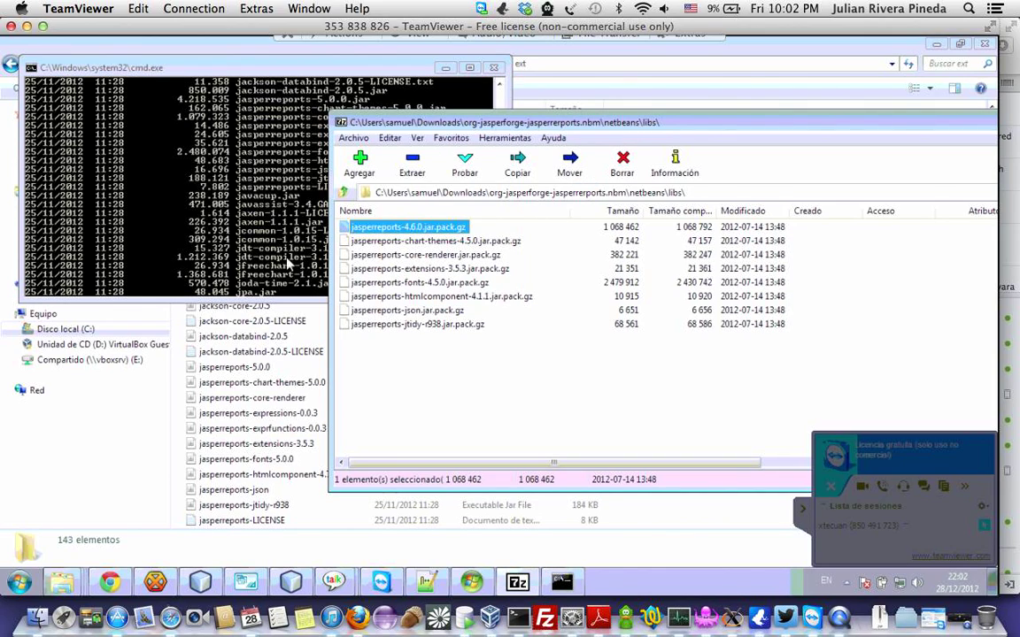
left_click(249, 240)
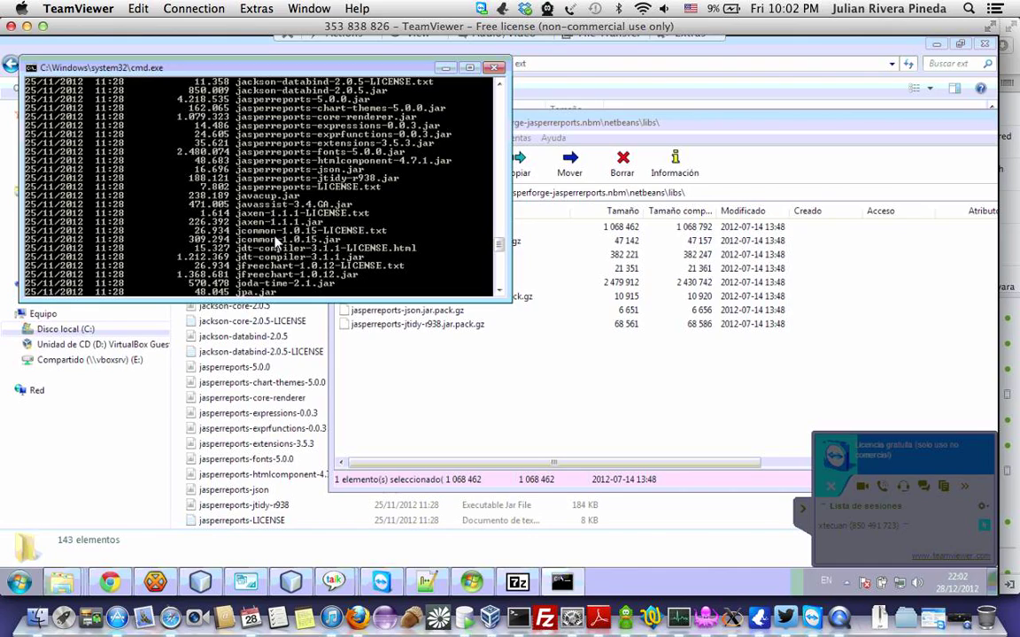
left_click(715, 124)
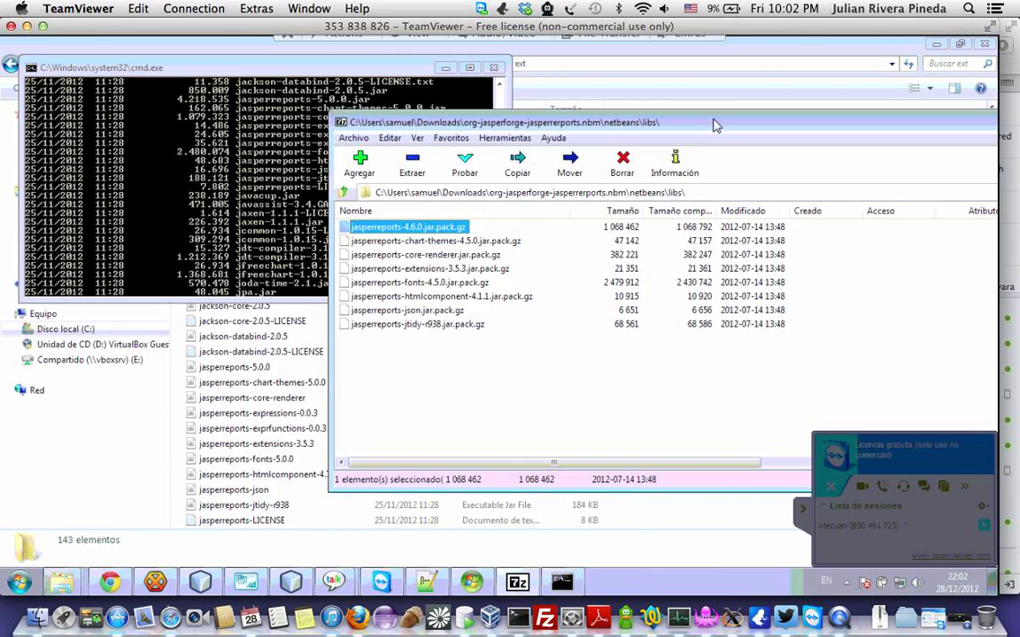
left_click(285, 230)
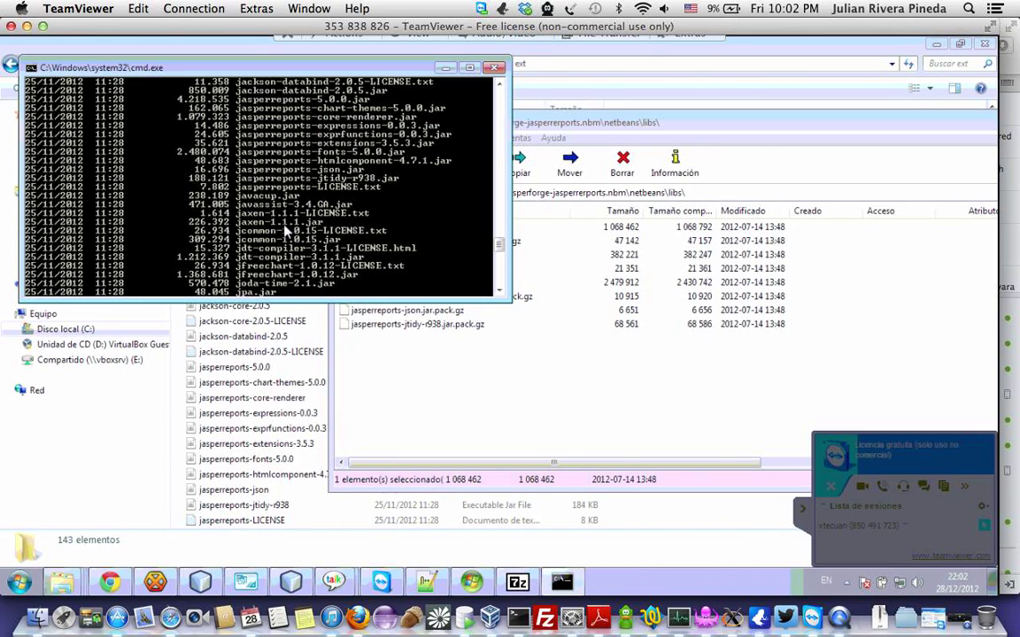
scroll(285, 230, "down", 10)
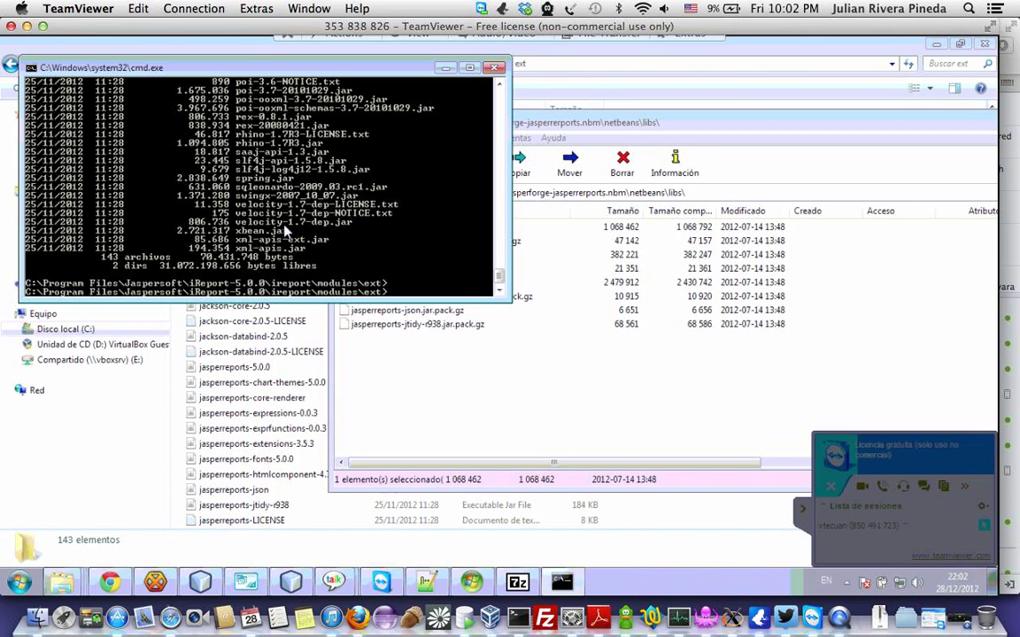
type("cp")
key("BackSpace")
type("opy")
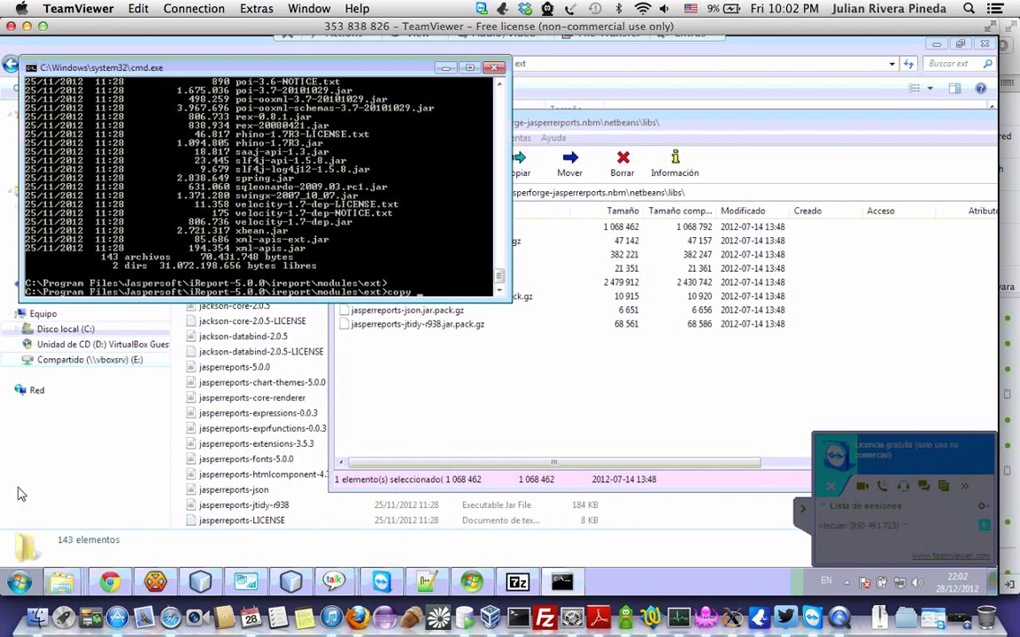
left_click(17, 575)
left_click(32, 541)
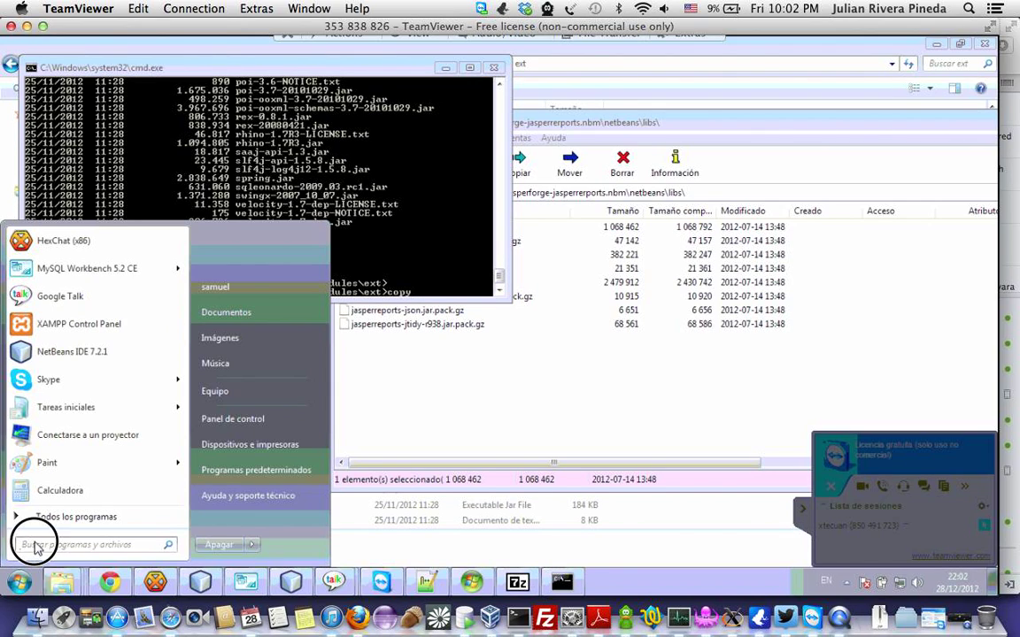
left_click(604, 114)
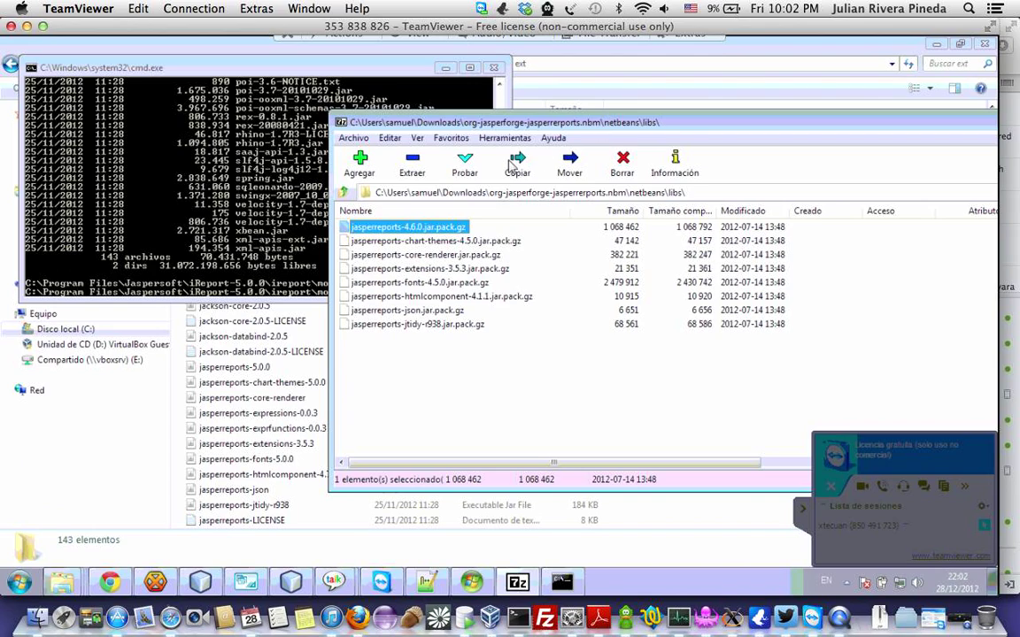
left_click(20, 581)
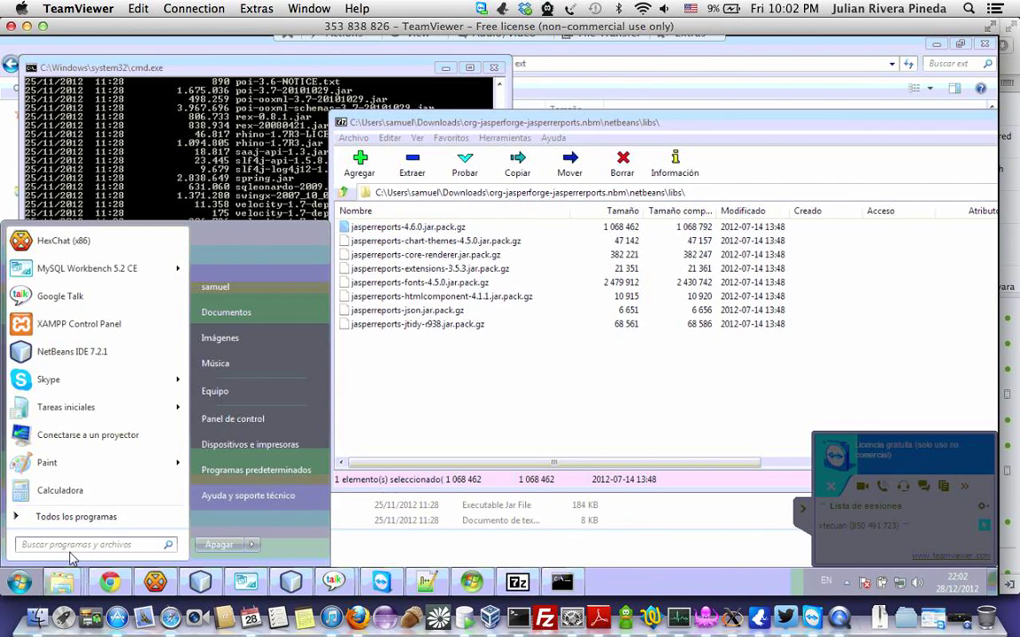
type("jasper")
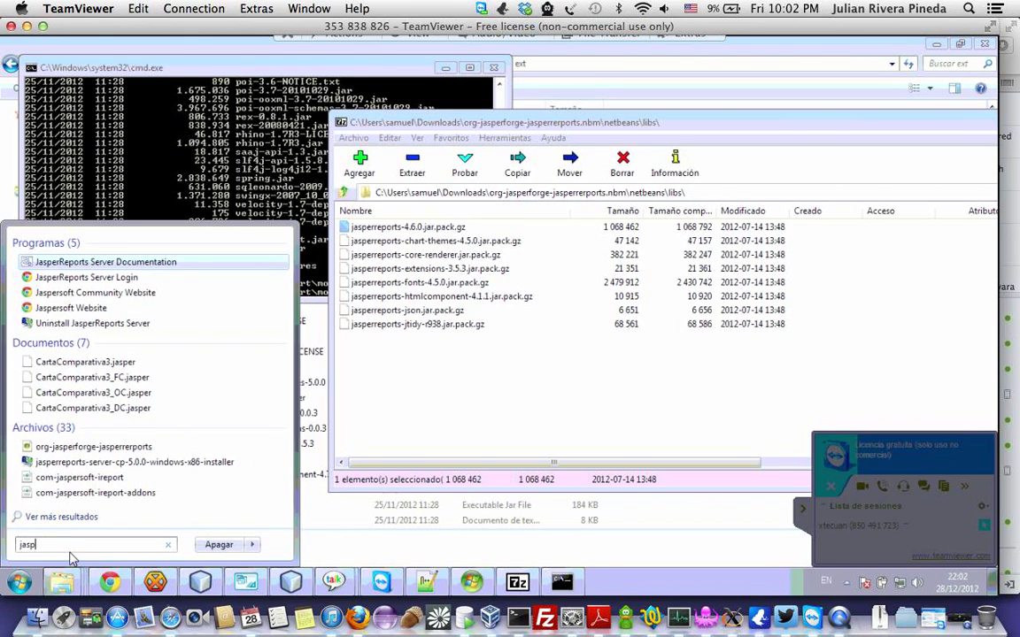
type("report")
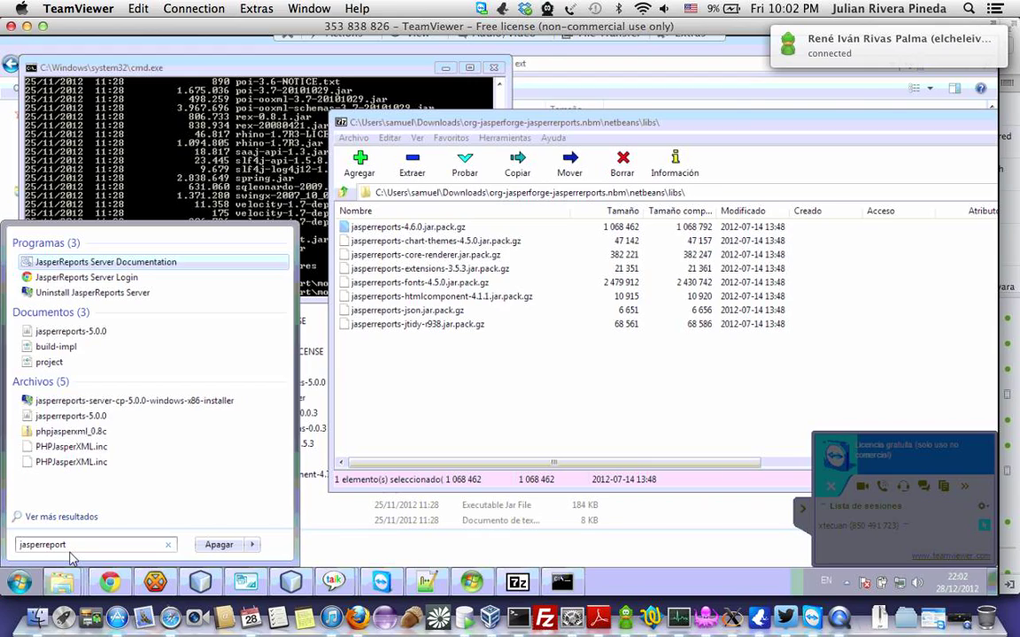
type("s")
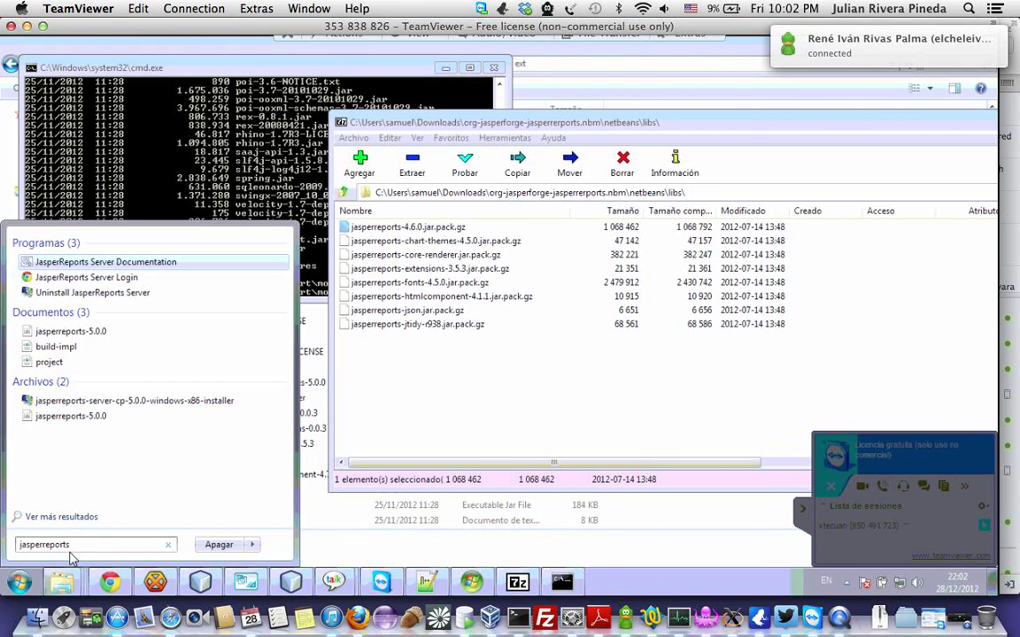
type("-chart")
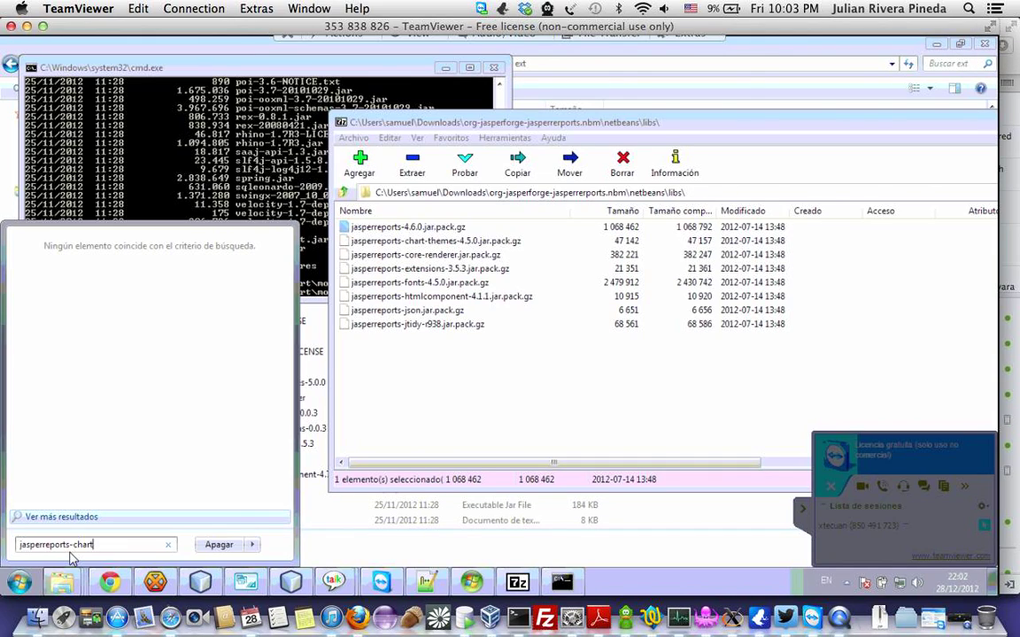
key("BackSpace")
key("BackSpace")
key("BackSpace")
key("BackSpace")
key("BackSpace")
key("BackSpace")
key("BackSpace")
key("BackSpace")
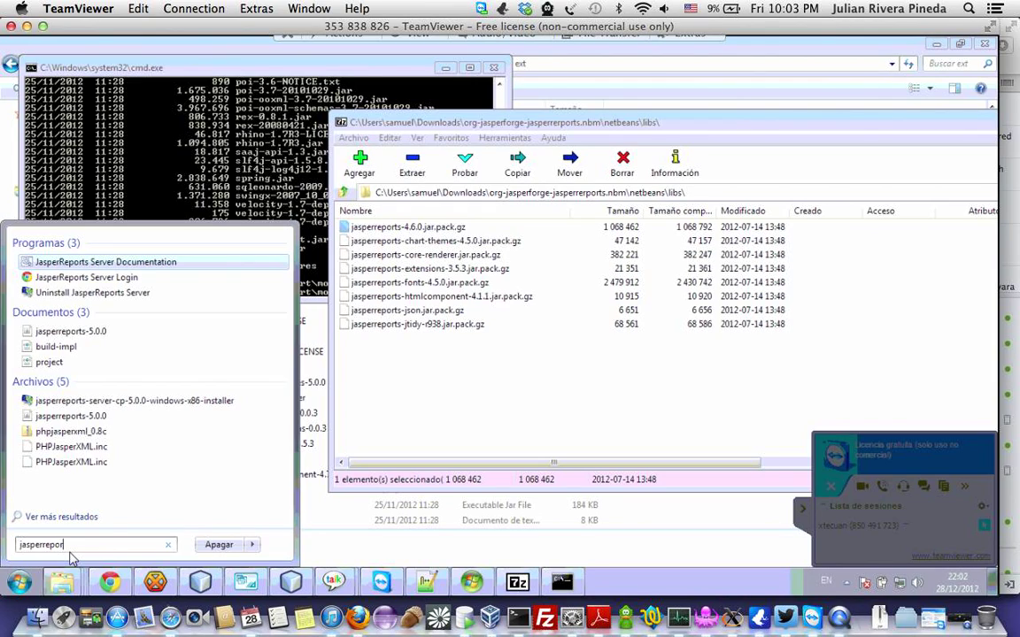
key("BackSpace")
key("BackSpace")
key("BackSpace")
key("BackSpace")
key("BackSpace")
key("BackSpace")
key("BackSpace")
key("BackSpace")
key("BackSpace")
key("BackSpace")
key("BackSpace")
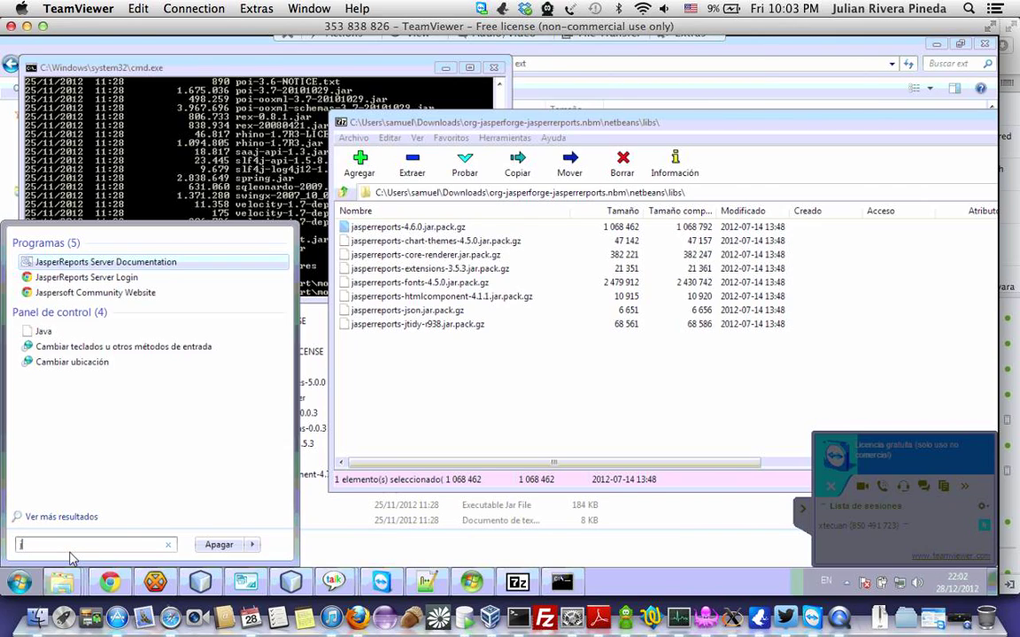
left_click(189, 147)
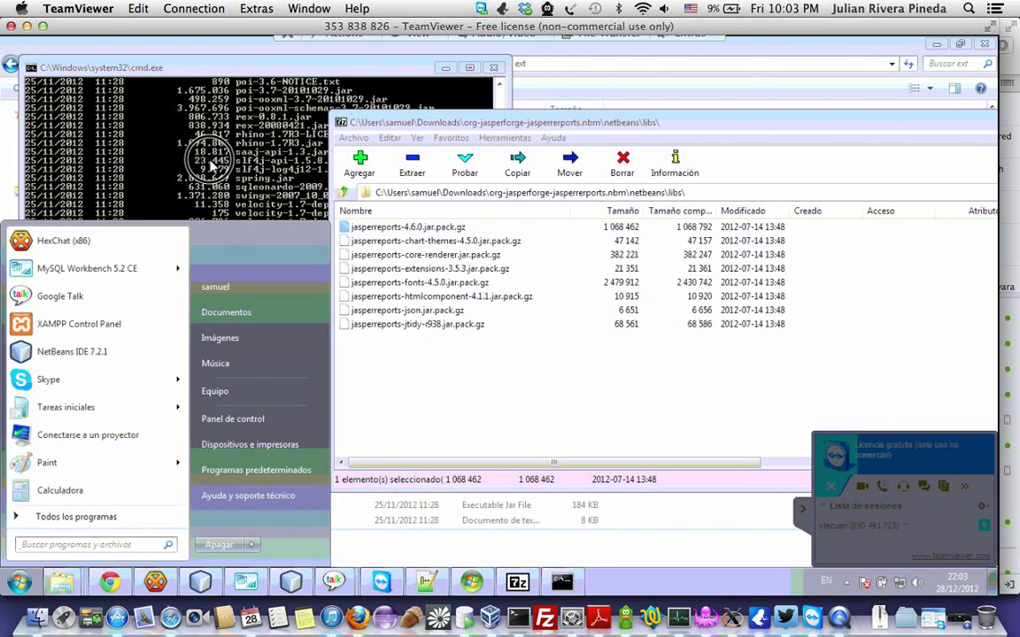
type("copy")
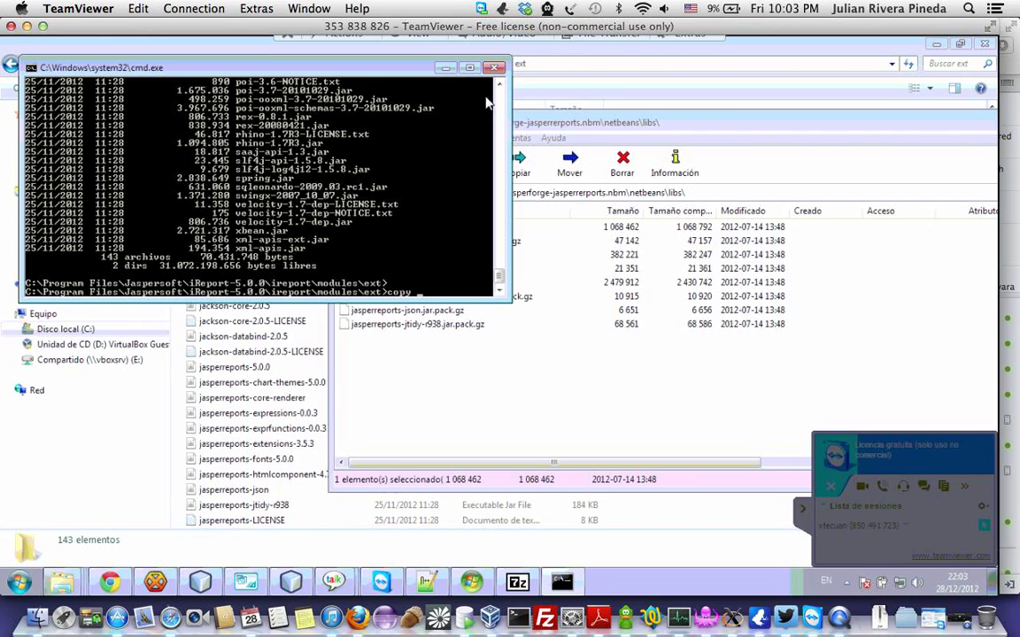
Step: Mark and copy the jasperreports-chart-themes-5.0.0.jar file name from the console output
left_click(499, 87)
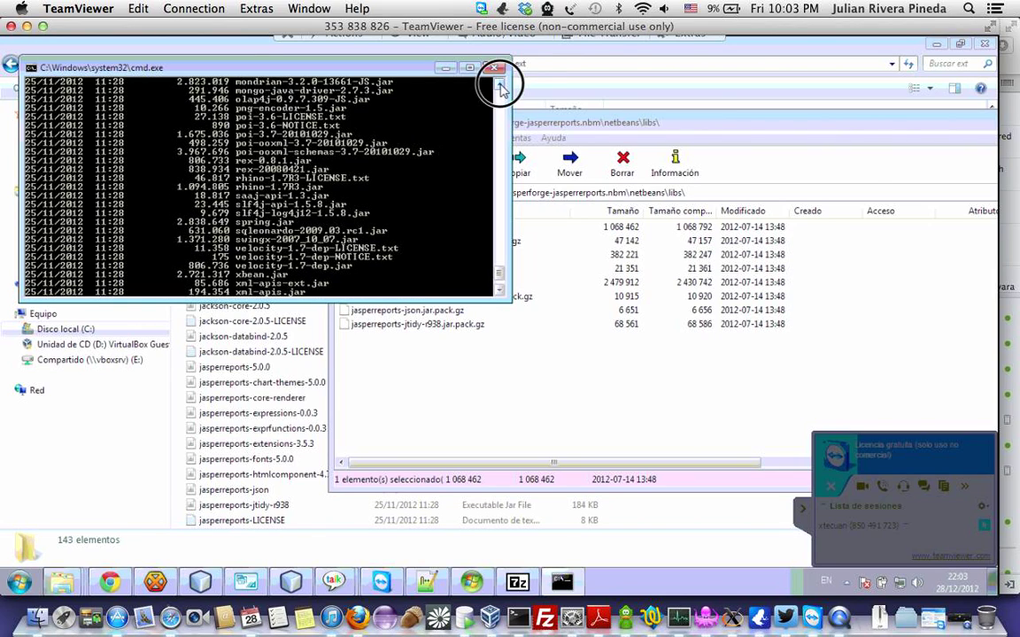
left_click_drag(500, 87, 501, 88)
left_click(501, 87)
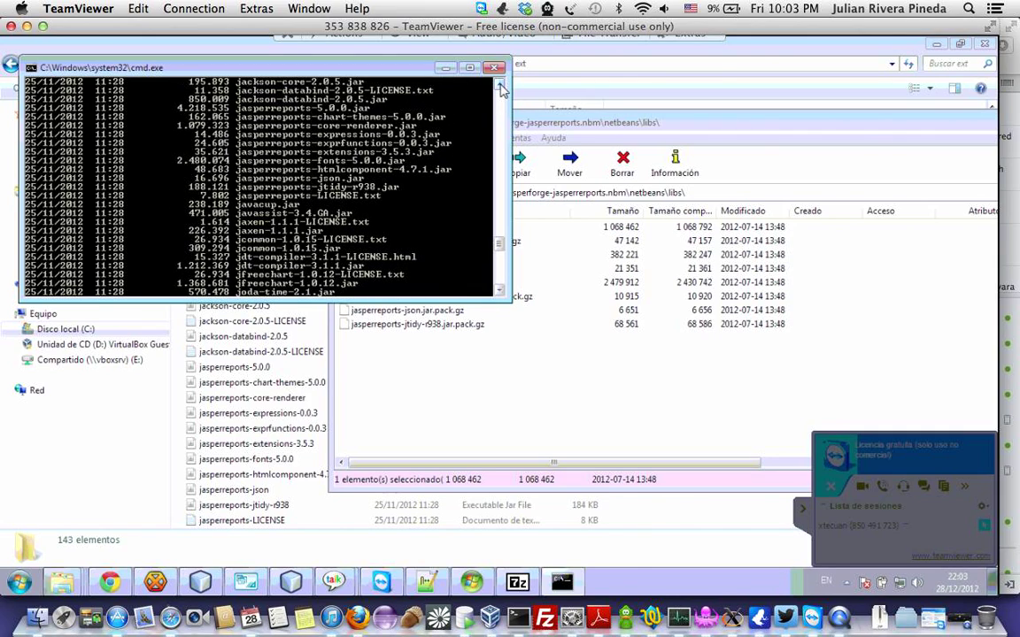
right_click(363, 154)
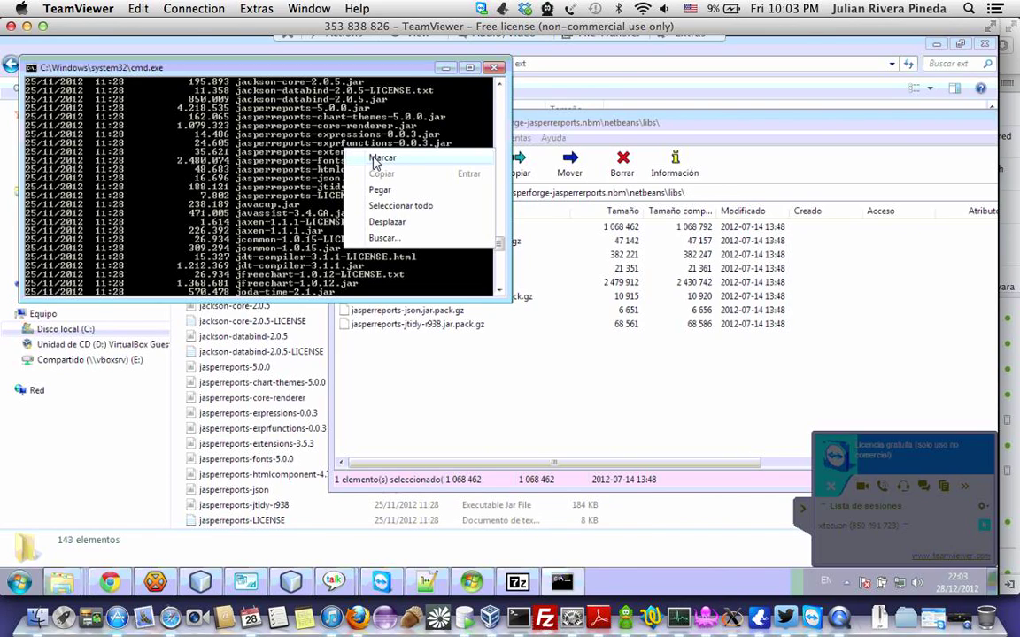
left_click(372, 159)
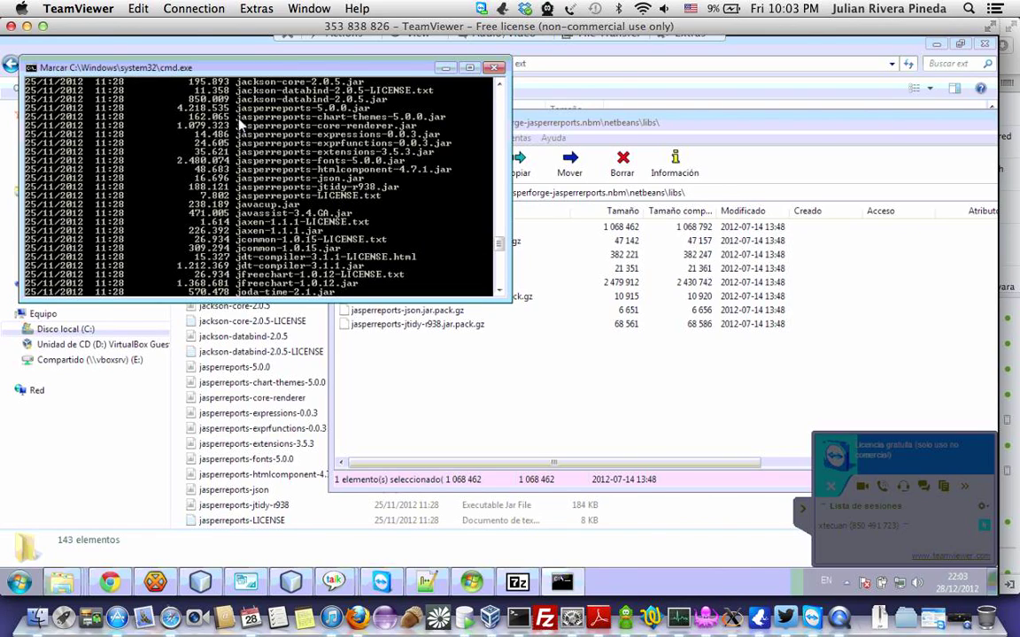
left_click_drag(233, 117, 457, 119)
key("super+c")
right_click(353, 66)
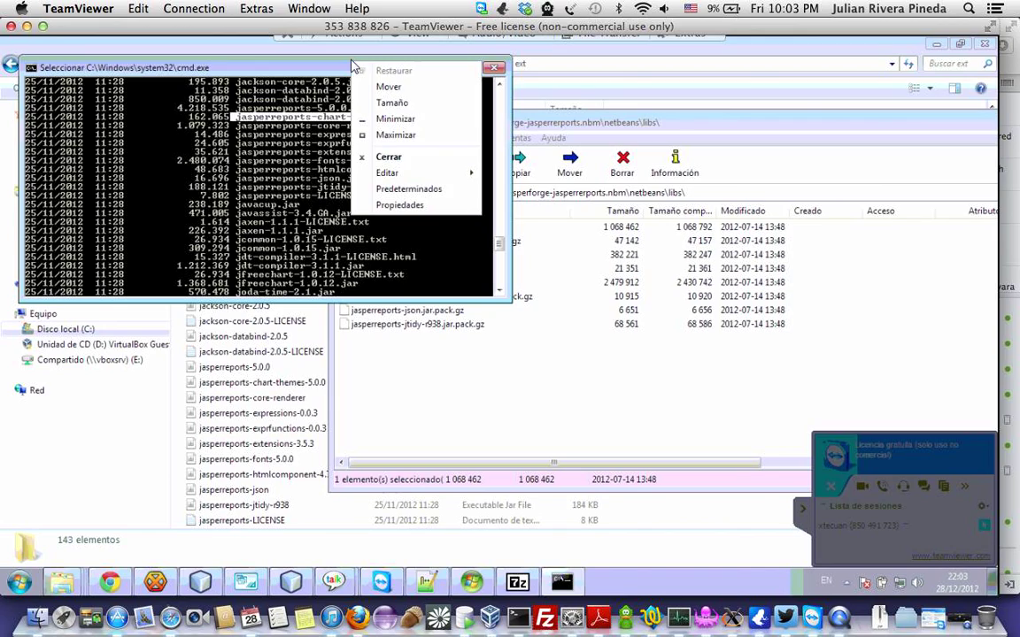
mouse_move(367, 168)
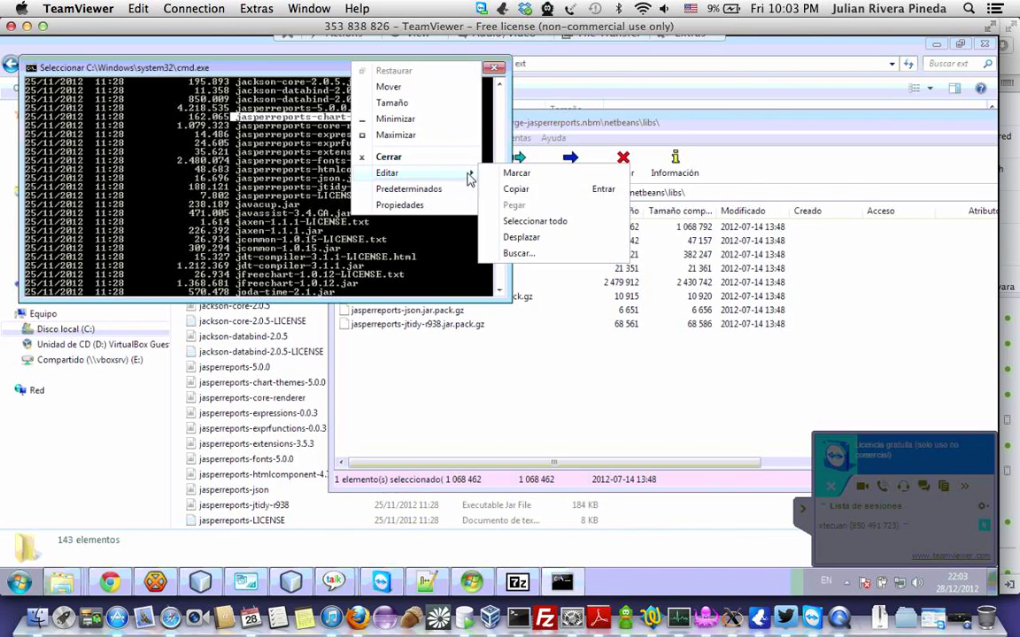
left_click(505, 193)
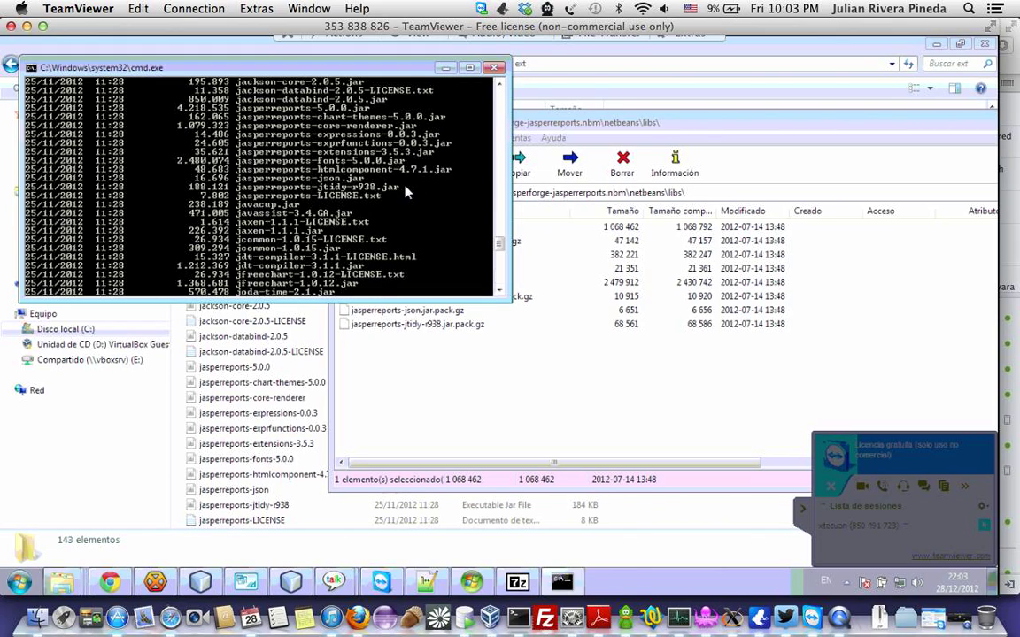
Step: Copy jasperreports-chart-themes-5.0.0.jar into c:\jasperlibs, then bring the 7-Zip window forward
type("copy")
key("Return")
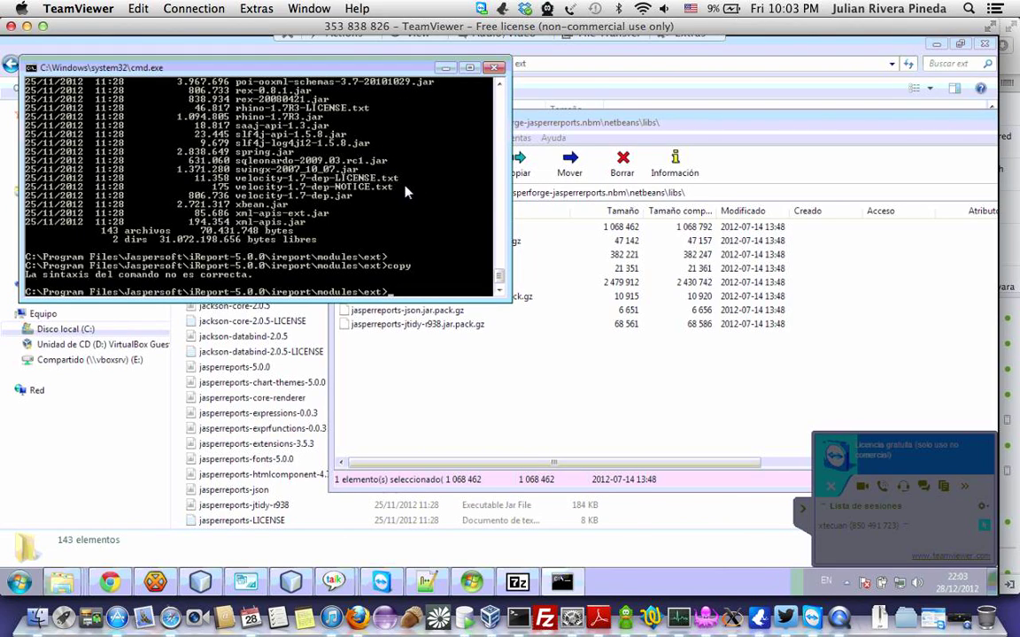
type("copy")
right_click(409, 205)
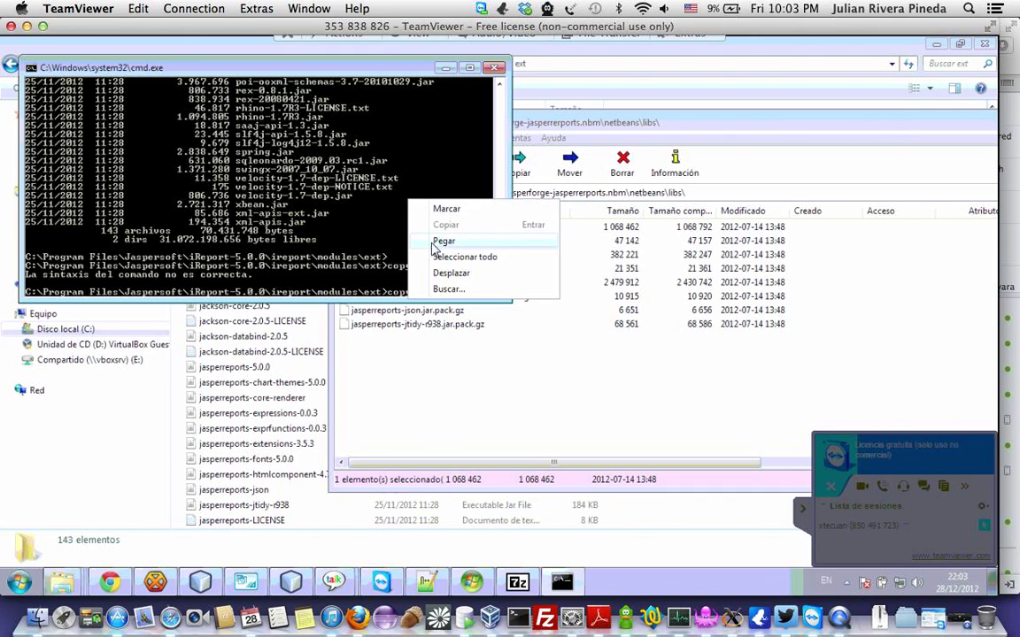
left_click(444, 241)
type("chart-themes-5.0.0.jar c:")
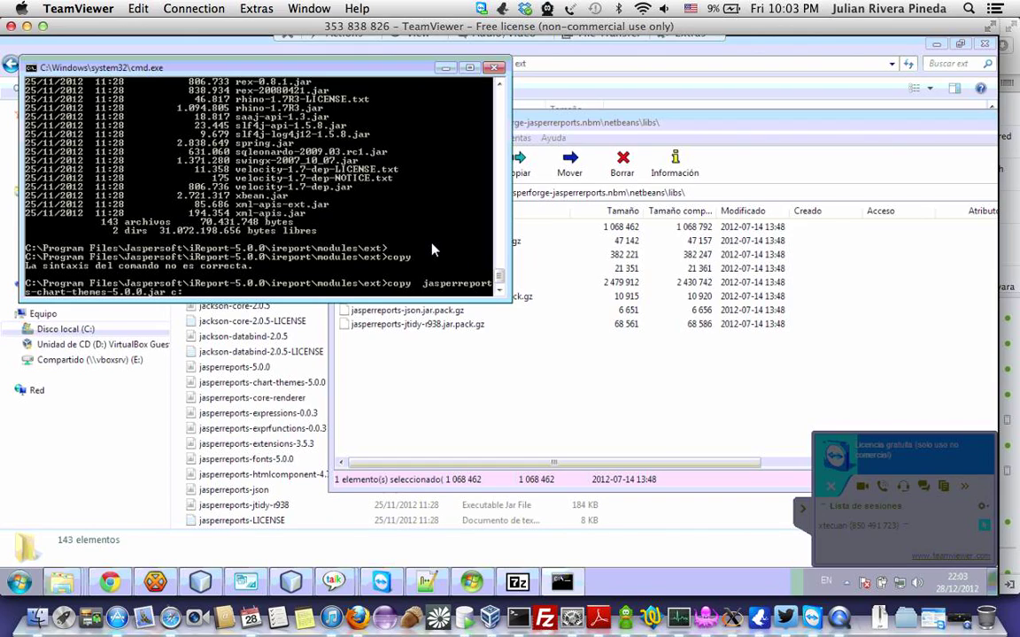
type("\\jasperlibs")
key("Return")
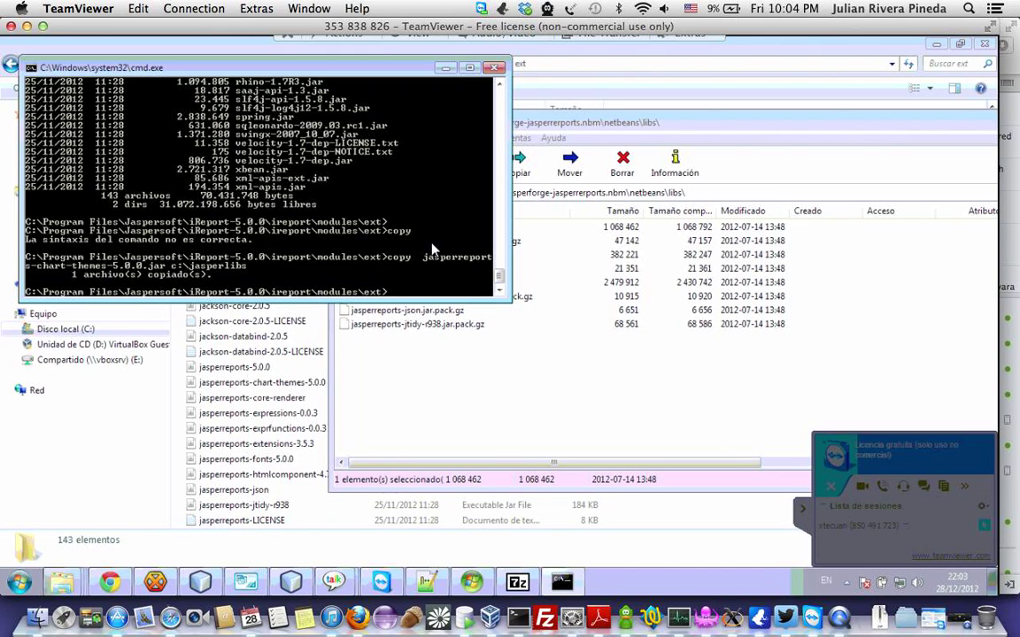
left_click(658, 124)
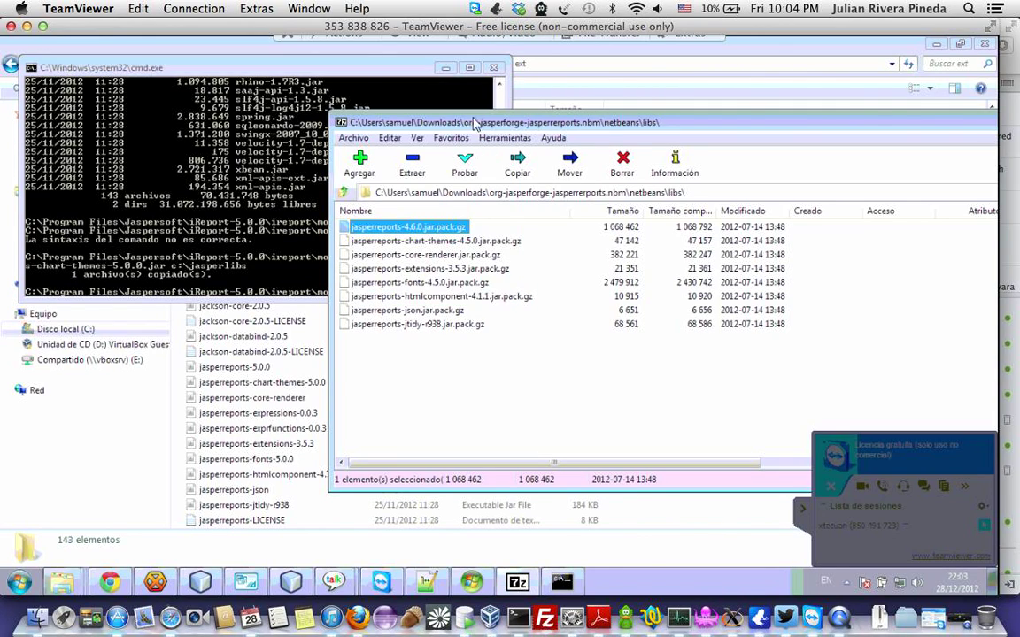
Step: Move the 7-Zip window aside and start a 'copy *-core-renderer* c:\' command in the console
left_click(274, 254)
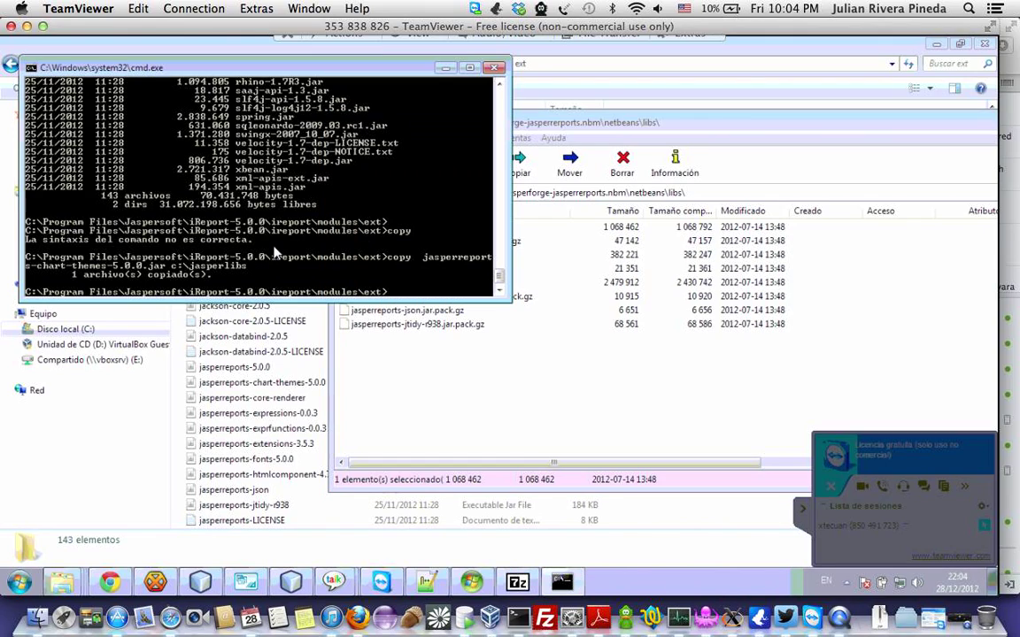
type("copy")
left_click(537, 125)
left_click_drag(537, 124, 748, 124)
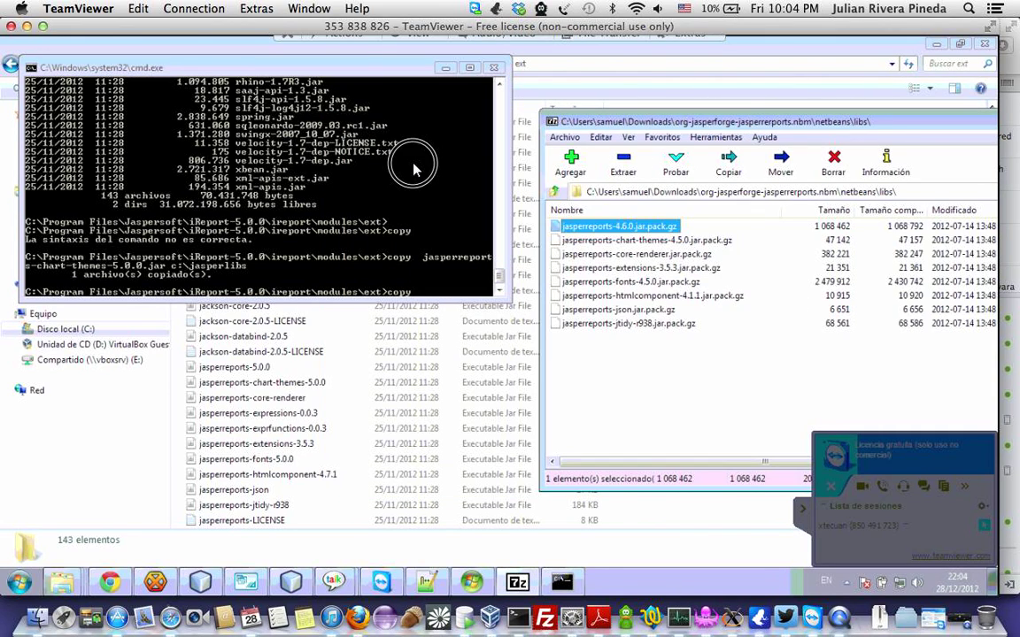
left_click(403, 164)
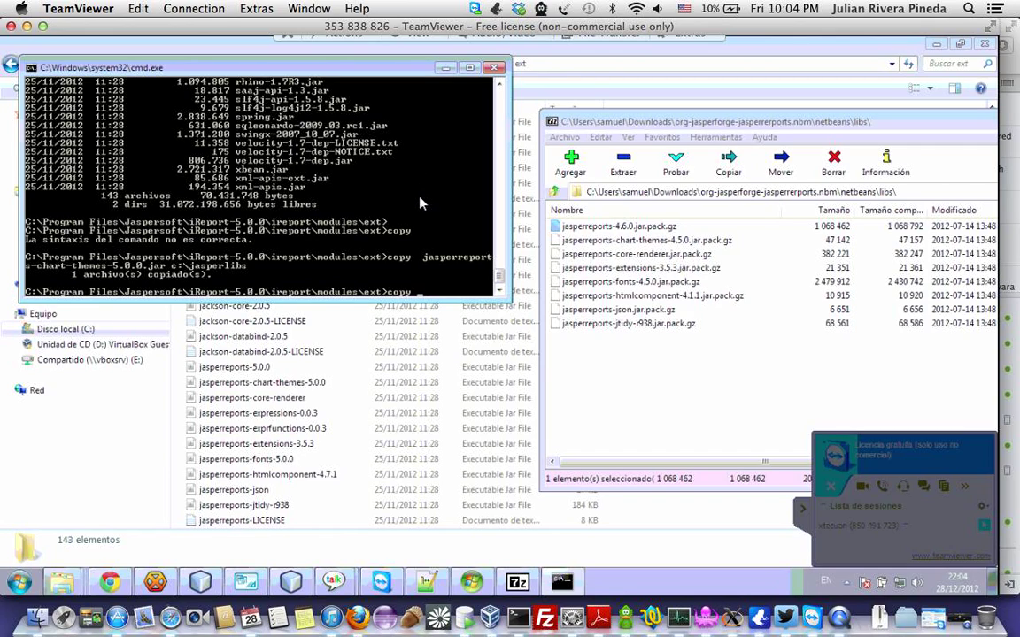
type("*-core-render")
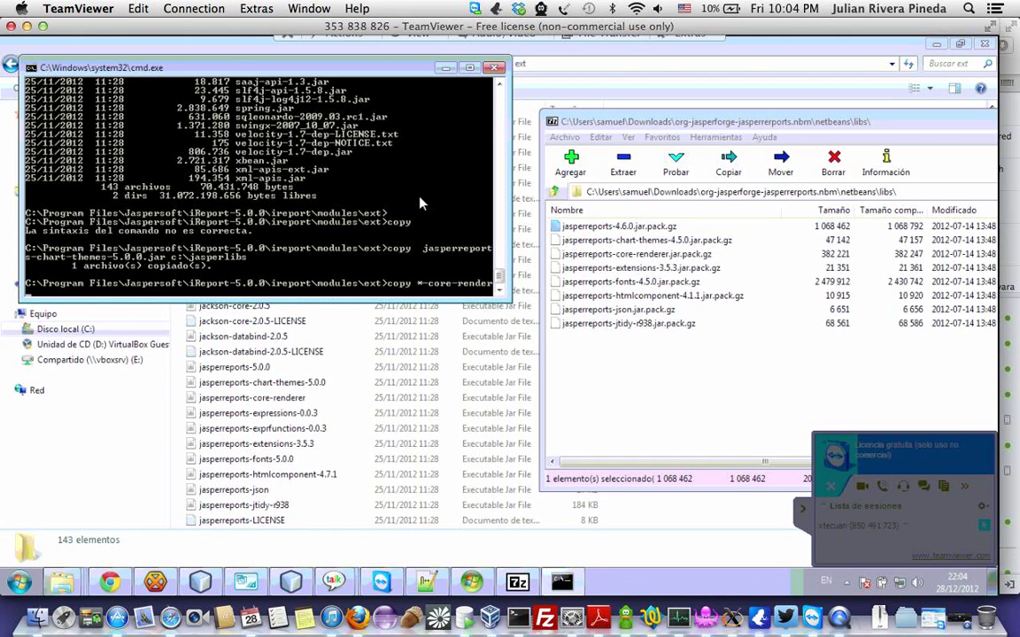
type("er")
type("*")
type(" c:")
type("\\")
type("jasperserver")
key("BackSpace")
key("BackSpace")
key("BackSpace")
key("BackSpace")
key("BackSpace")
key("BackSpace")
key("BackSpace")
key("BackSpace")
key("BackSpace")
key("BackSpace")
key("BackSpace")
key("BackSpace")
key("BackSpace")
Step: Copy the core-renderer JAR and jasperreports-extensions-3.5.3.jar into c:\jasperlibs
type("\\jasperlibs")
key("Return")
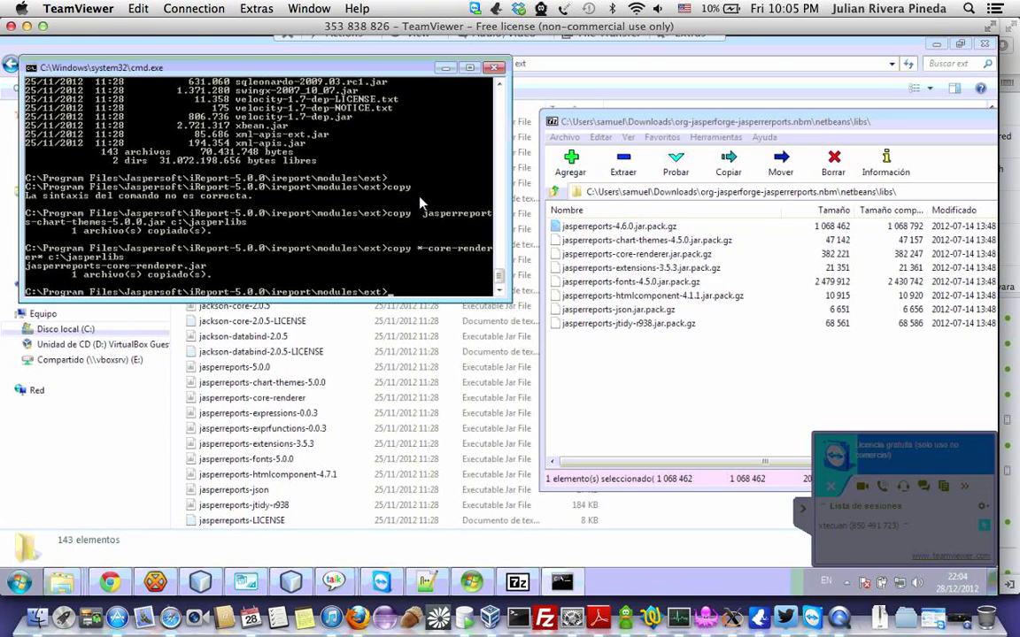
type("copyr")
key("BackSpace")
type("jasperreports")
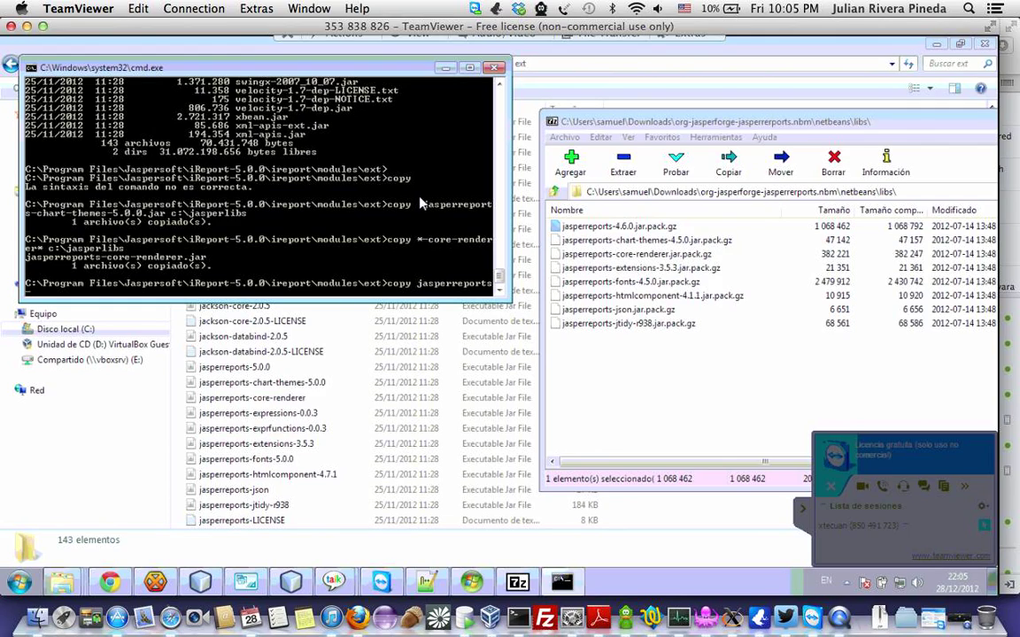
type("-exte")
key("Tab")
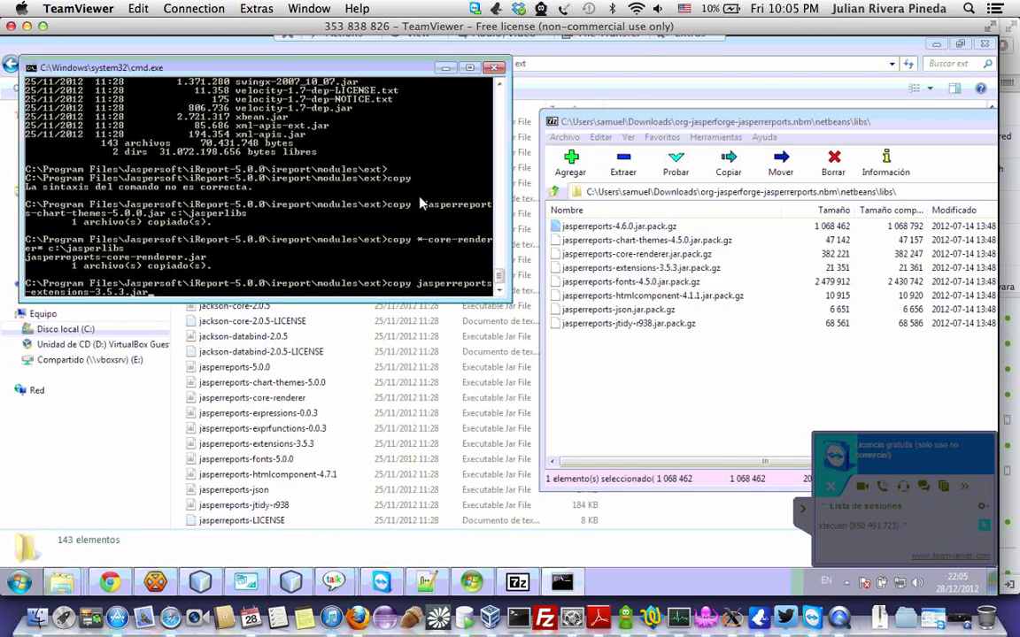
type("c:\\jasperlibs")
key("Return")
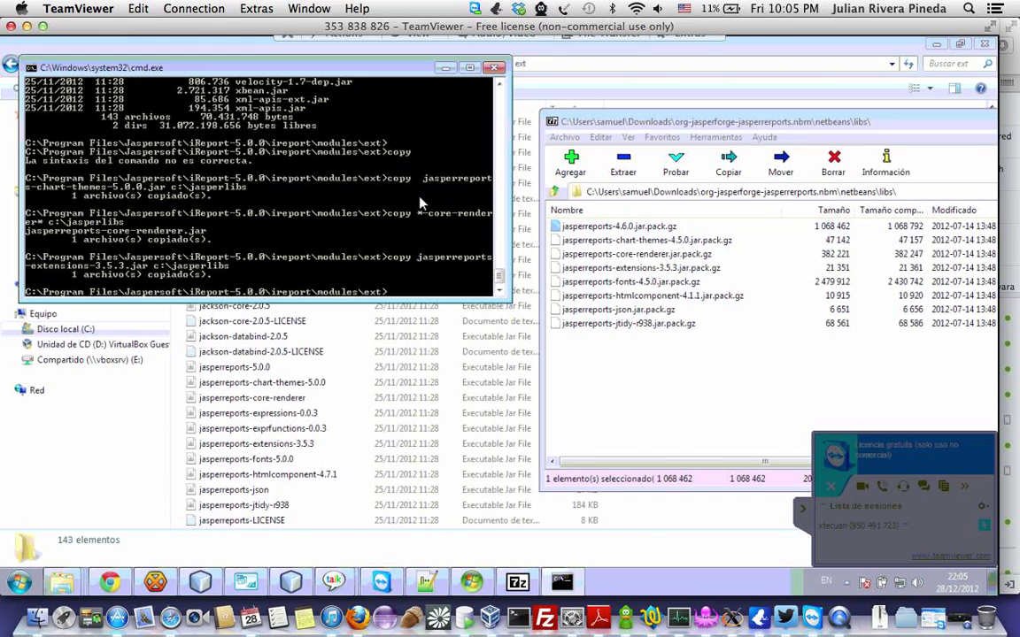
Step: Copy jasperreports-fonts-5.0.0.jar into c:\jasperlibs with 'copy *-fonts-*'
type("cpoy")
key("BackSpace")
key("BackSpace")
key("BackSpace")
type("opy")
type("*-")
type("fonts-* c:\\")
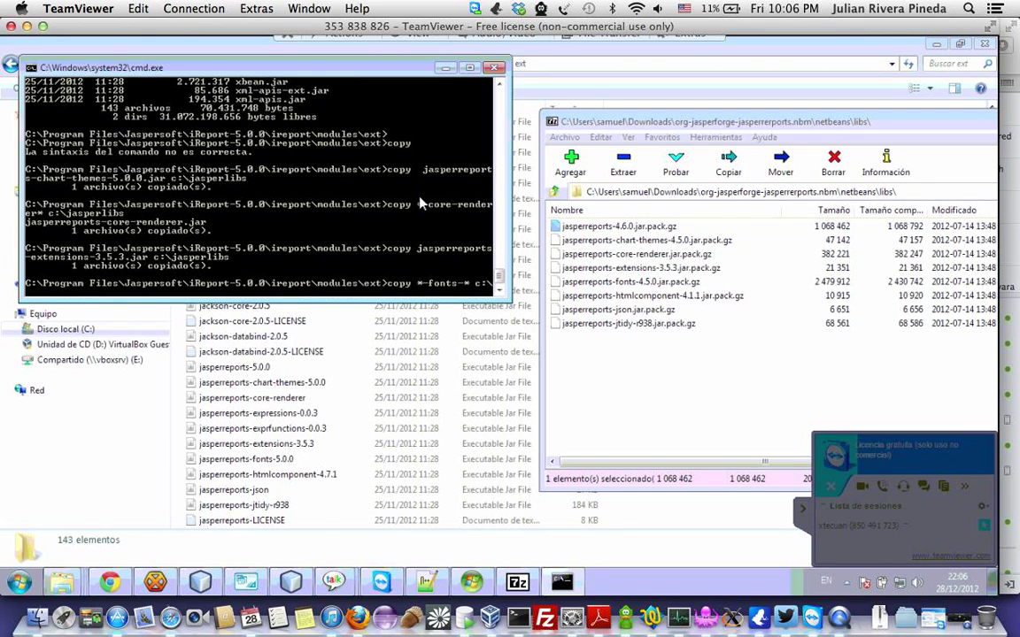
type("jasperlibs")
key("Return")
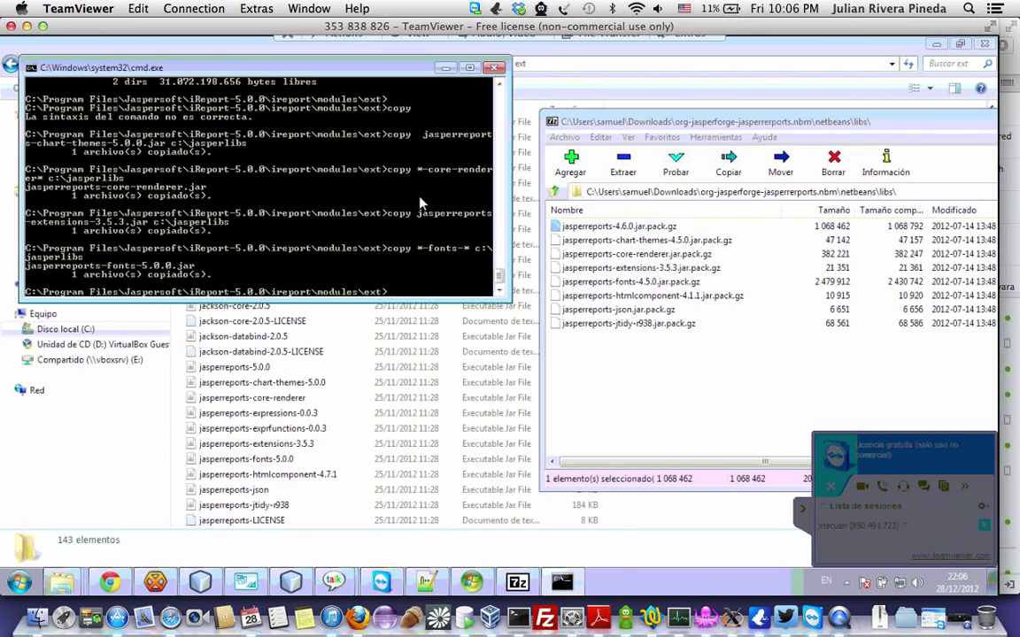
Step: Copy jasperreports-htmlcomponent-4.7.1.jar into c:\jasperlibs with 'copy *-htmlcomponent-*'
type("copy *-htmlcomp")
type("onent")
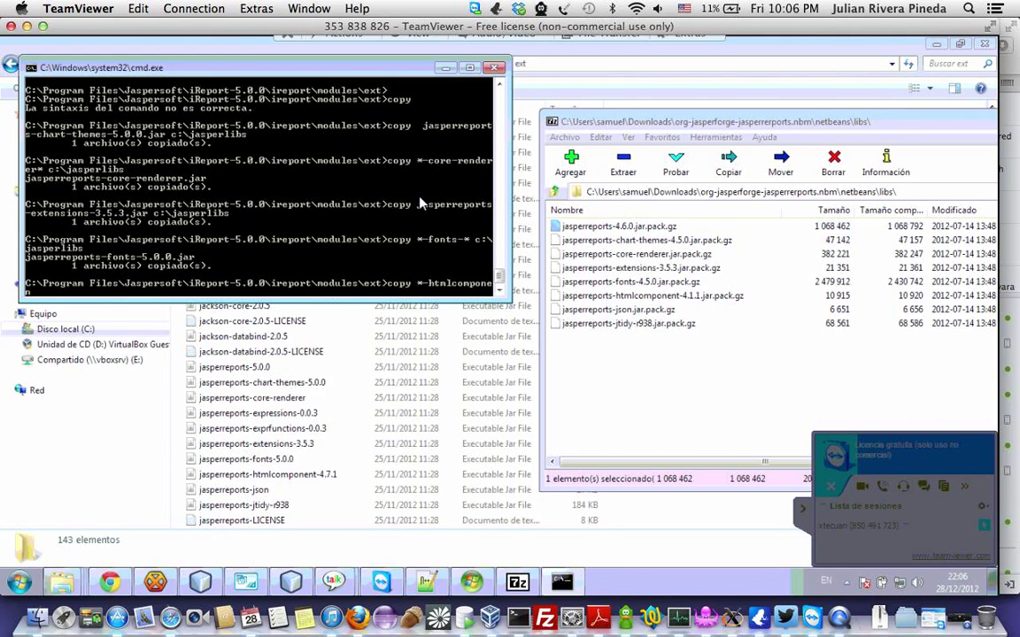
type("-* c:\\.jasperserver")
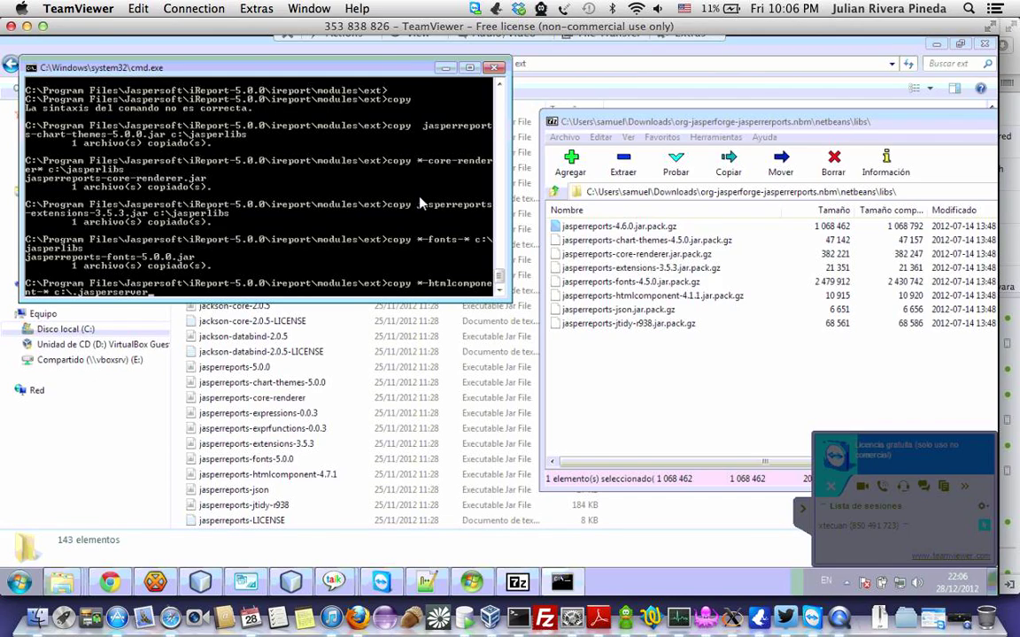
key("BackSpace")
key("BackSpace")
key("BackSpace")
key("BackSpace")
key("BackSpace")
key("BackSpace")
key("BackSpace")
key("BackSpace")
key("BackSpace")
key("BackSpace")
key("BackSpace")
key("BackSpace")
type("\\jasperlibs")
key("Return")
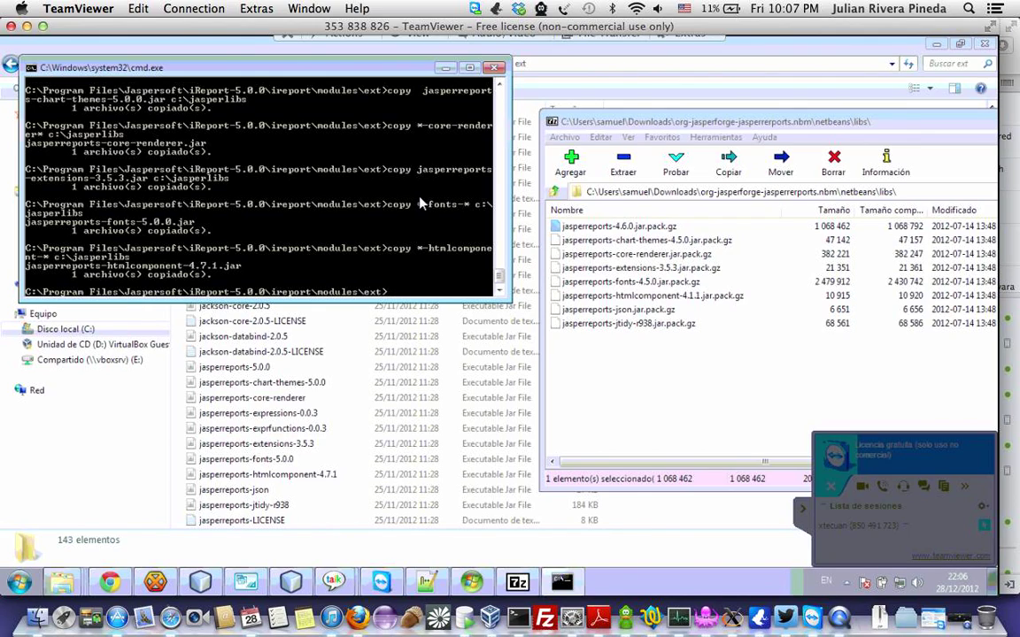
type("cp jasper")
Step: Copy jasperreports-json.jar into c:\jasperlibs with 'copy *-json.jar'
key("BackSpace")
key("BackSpace")
key("BackSpace")
key("BackSpace")
key("BackSpace")
key("BackSpace")
key("BackSpace")
key("BackSpace")
type("opy j")
type("as")
type("per")
key("BackSpace")
key("BackSpace")
key("BackSpace")
key("BackSpace")
key("BackSpace")
key("BackSpace")
type("*-json")
type(".jar c:\\jaspe")
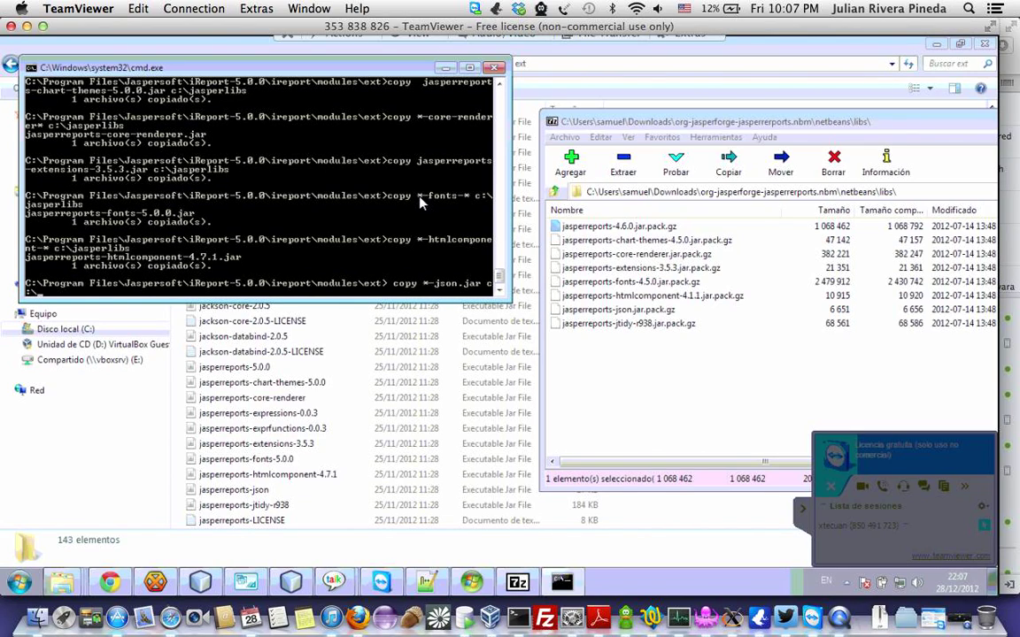
type("rlibs")
key("Return")
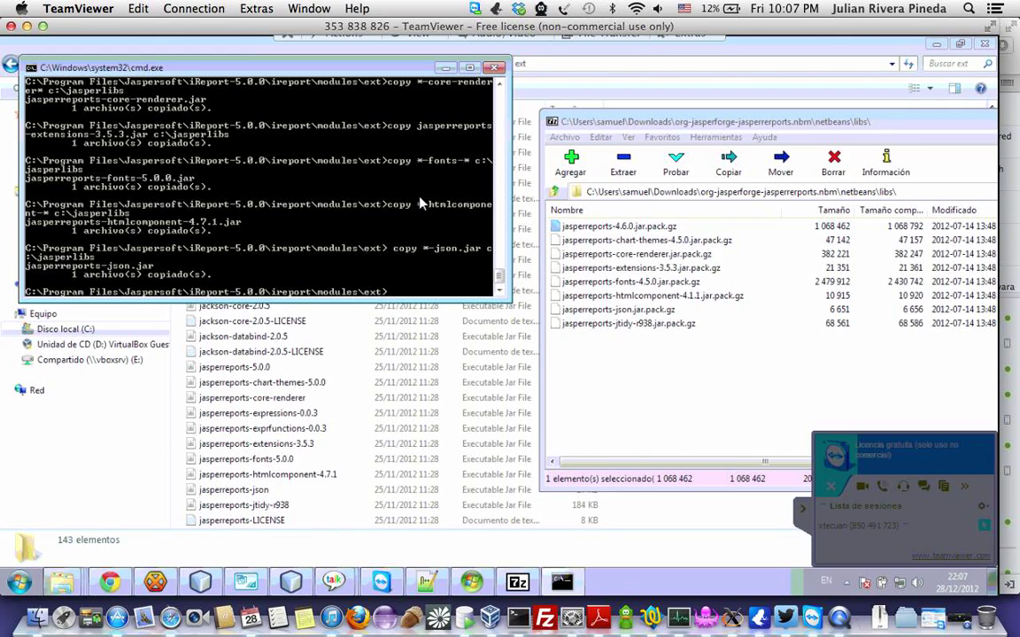
Step: Copy jasperreports-jtidy-r938.jar into c:\jasperlibs with 'copy *-jtidy-*'
type("copy *-jtidy-*")
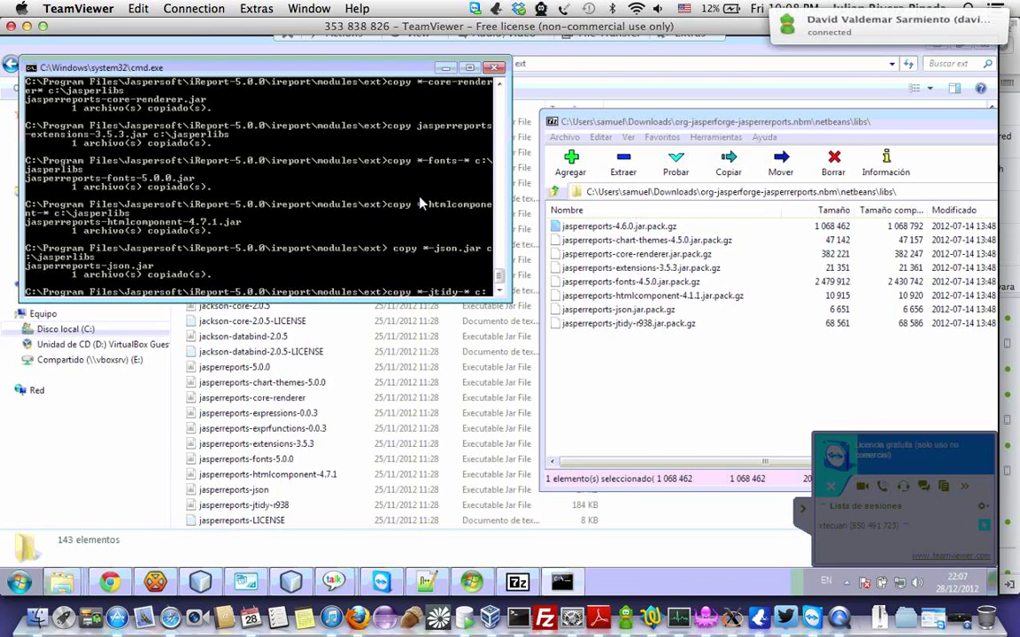
type(" c:\\ja")
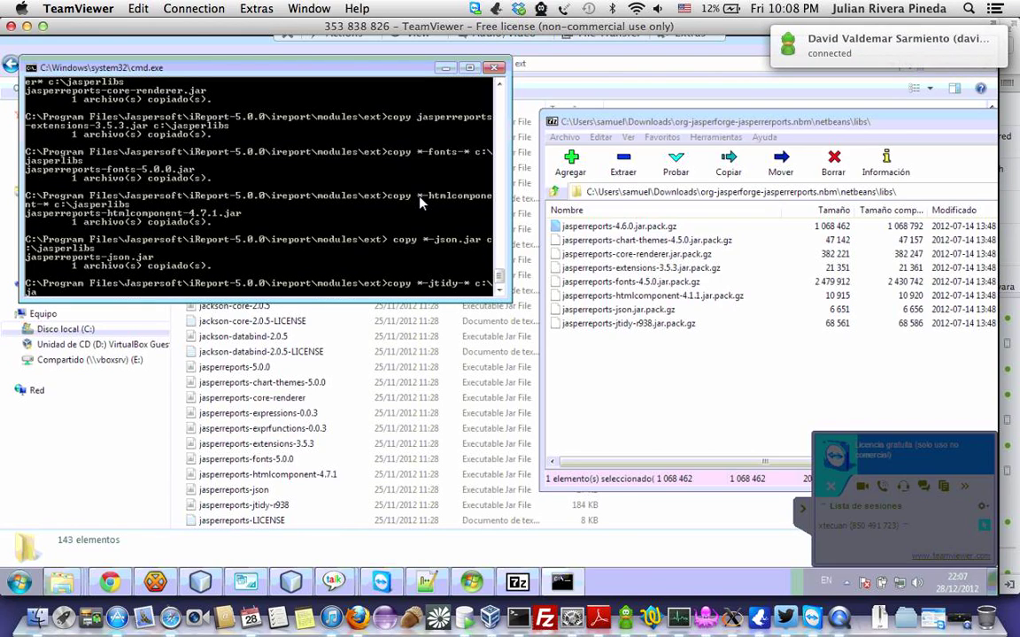
type("sperlibs")
key("Return")
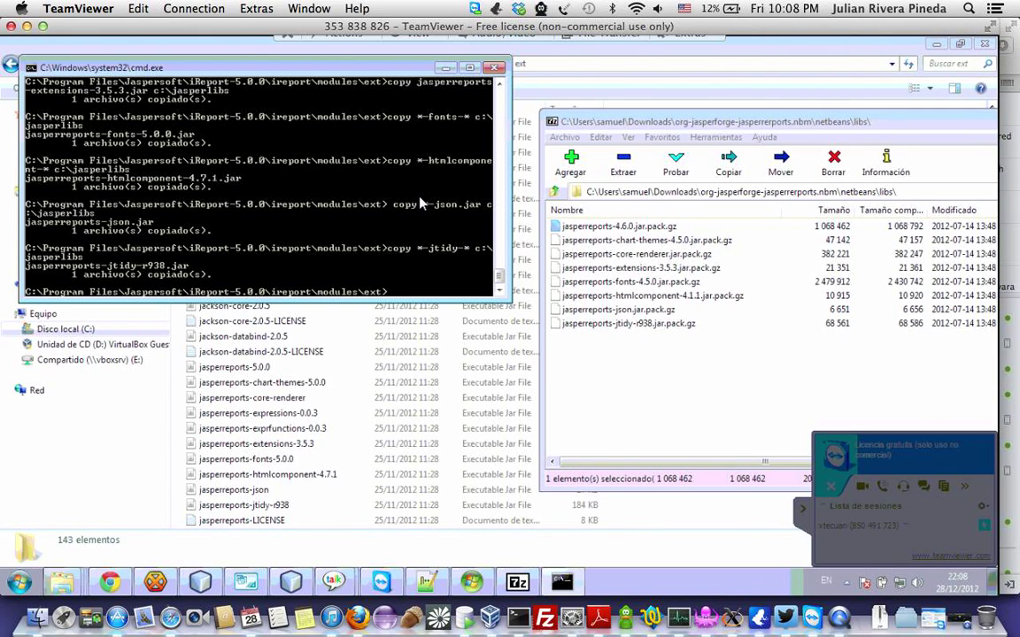
type("cp poi")
Step: Copy poi-3.7-20101029.jar into c:\jasperlibs, rerunning the failed cp command as copy
key("Tab")
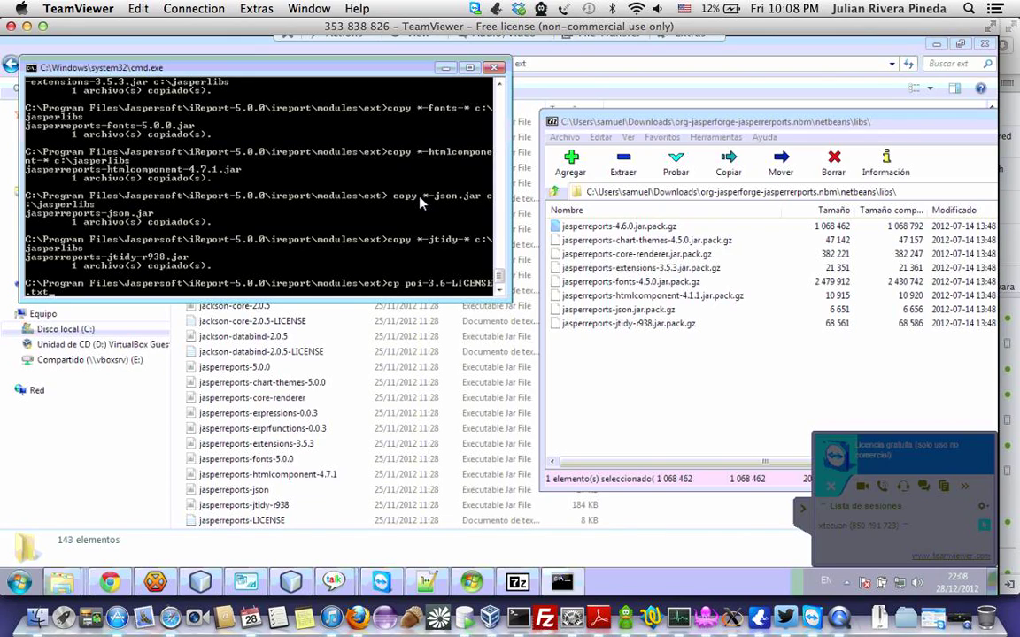
key("Tab")
type("c:\\jasperlibs")
key("Return")
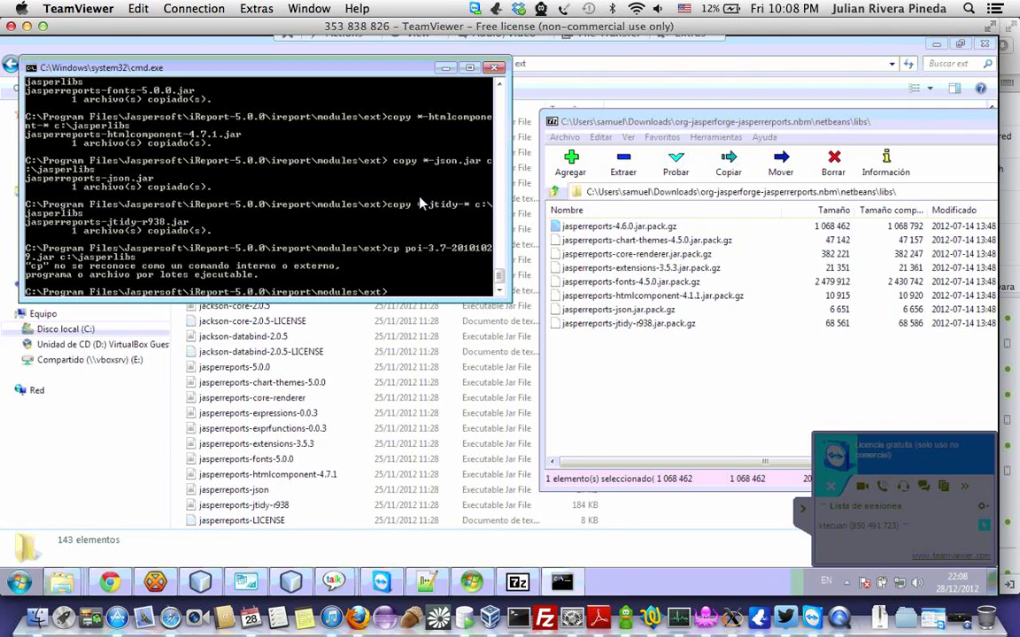
key("Up")
key("Left")
key("Left")
key("Left")
key("Left")
key("Left")
key("Left")
key("Left")
key("Left")
key("Left")
key("Left")
key("Left")
key("Left")
key("Left")
key("Left")
key("Left")
key("Left")
key("Left")
key("Left")
key("Left")
key("Left")
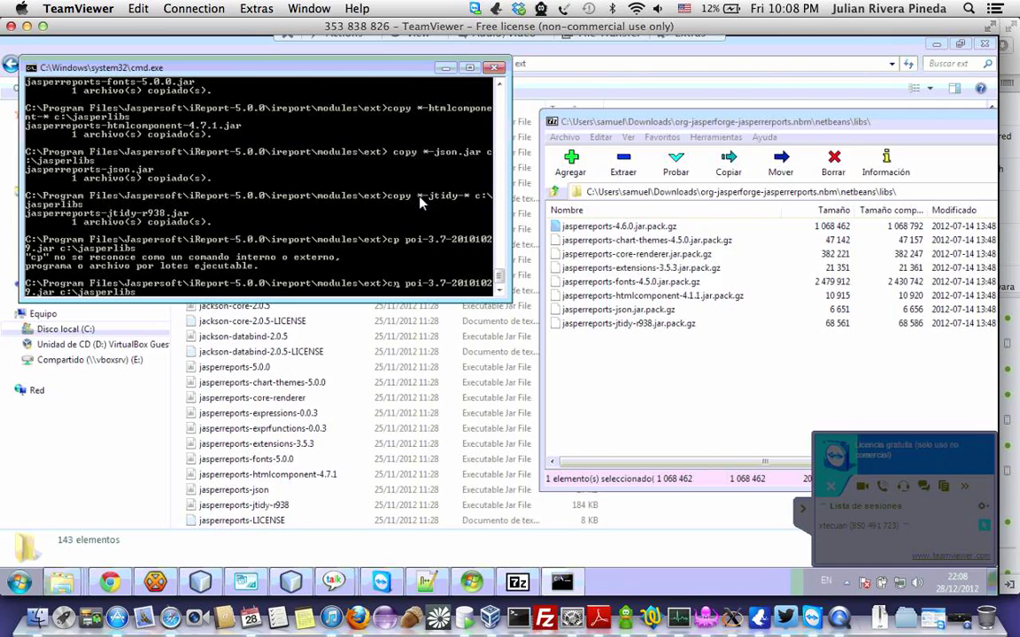
key("Delete")
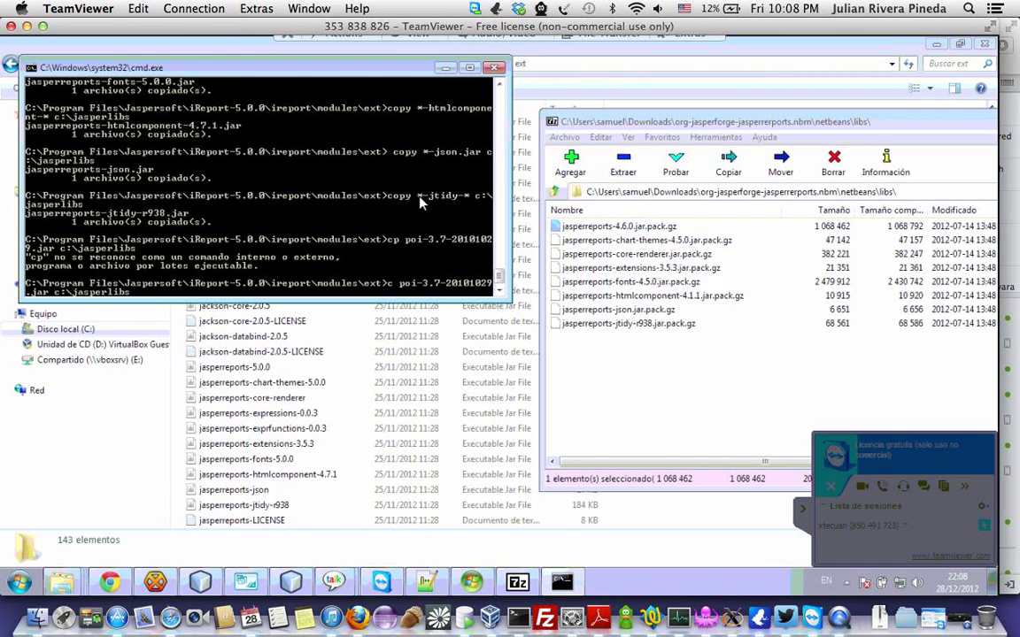
type("opy")
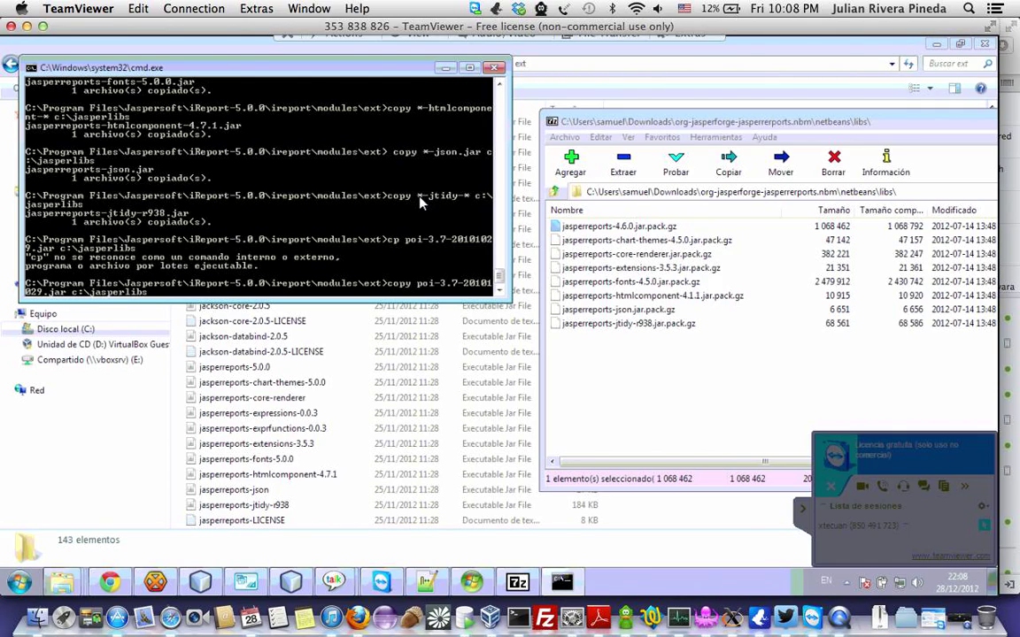
key("Return")
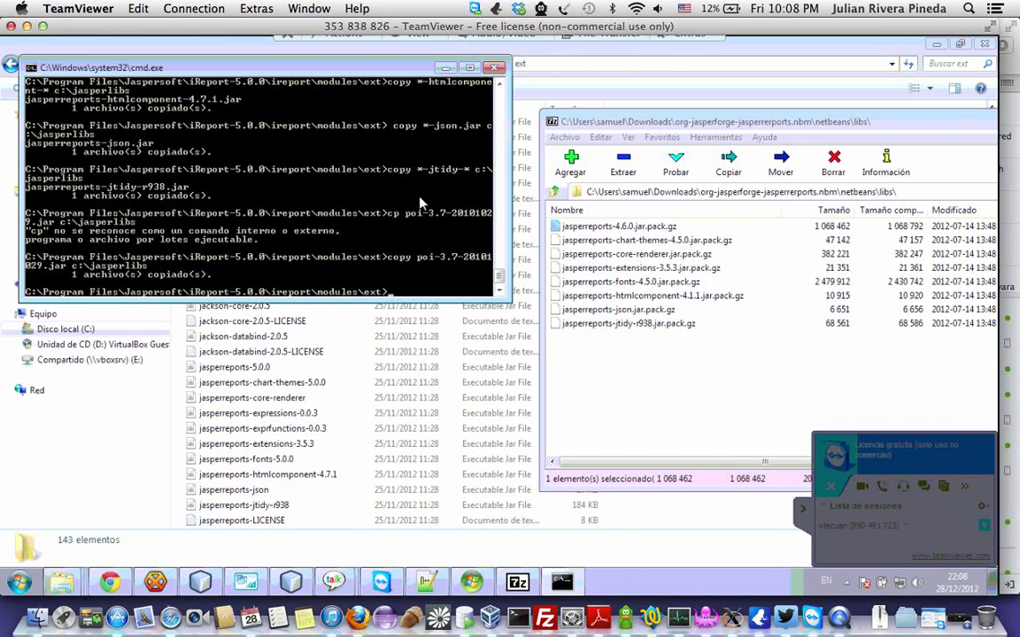
Step: Enter a cp command sending iText-2.1.7.jar to c:\jasperlibs
type("cp")
key("BackSpace")
key("BackSpace")
key("BackSpace")
type("cp iText")
key("Tab")
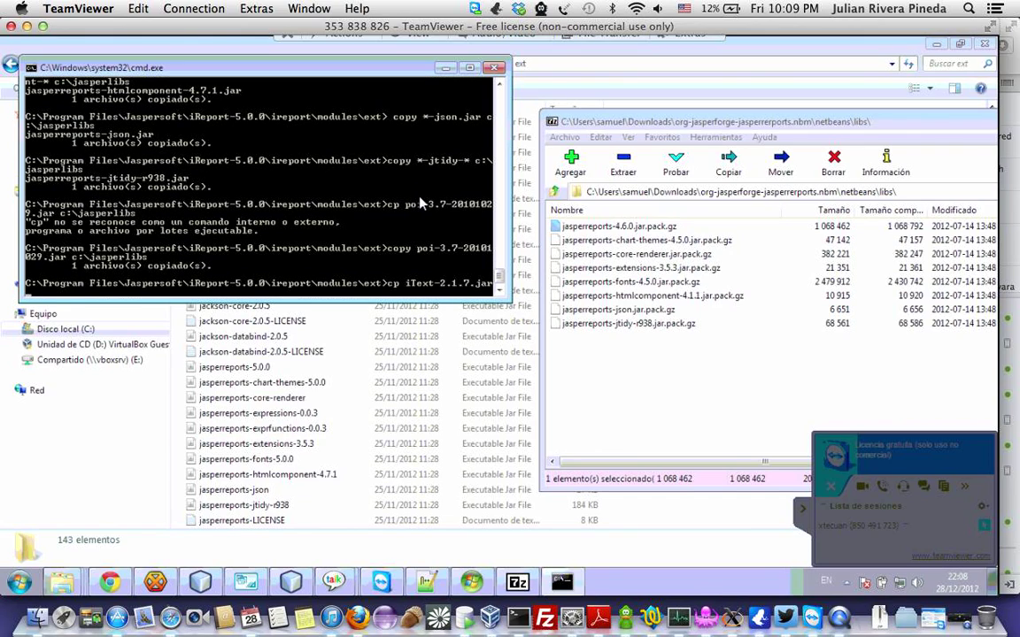
type("c")
type(":\\")
type("jasperserver")
key("BackSpace")
key("BackSpace")
key("BackSpace")
key("BackSpace")
key("BackSpace")
key("BackSpace")
key("BackSpace")
key("BackSpace")
key("BackSpace")
key("BackSpace")
key("BackSpace")
key("BackSpace")
key("BackSpace")
type("\\.jasperserver")
key("BackSpace")
key("BackSpace")
key("BackSpace")
key("BackSpace")
key("BackSpace")
key("BackSpace")
key("BackSpace")
key("BackSpace")
key("BackSpace")
key("BackSpace")
key("BackSpace")
key("BackSpace")
key("BackSpace")
type("\\jasperlibs")
key("Return")
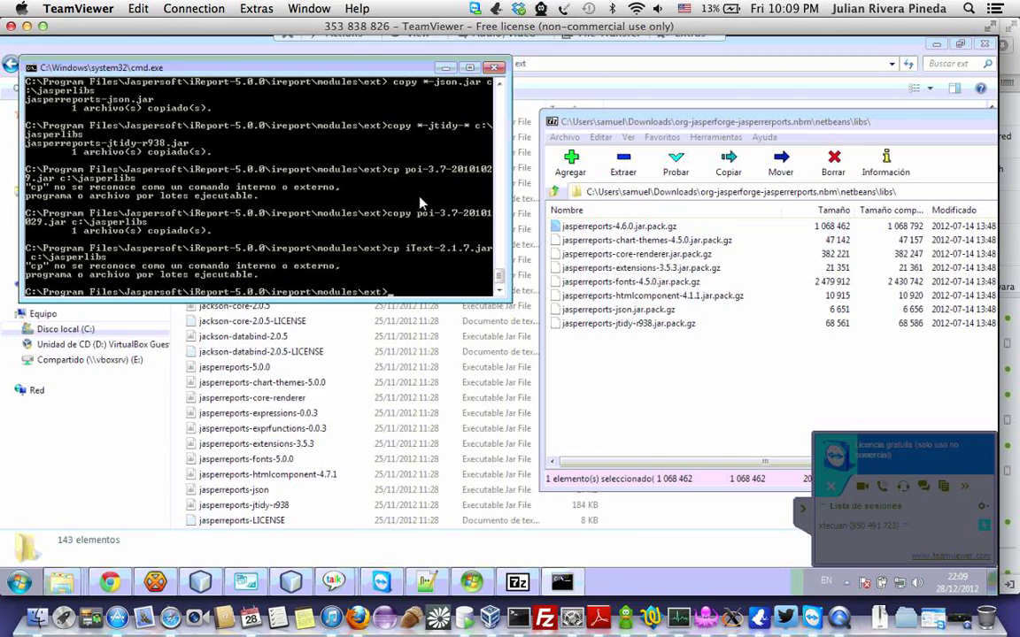
Step: Rerun the iText-2.1.7.jar command as copy, then list the folder with dir
key("Up")
key("Left")
key("Left")
key("Left")
key("Left")
key("Left")
key("Left")
key("Left")
key("Left")
key("Left")
key("Left")
key("Left")
key("Left")
key("Left")
key("Left")
key("Left")
key("Left")
key("Left")
key("Left")
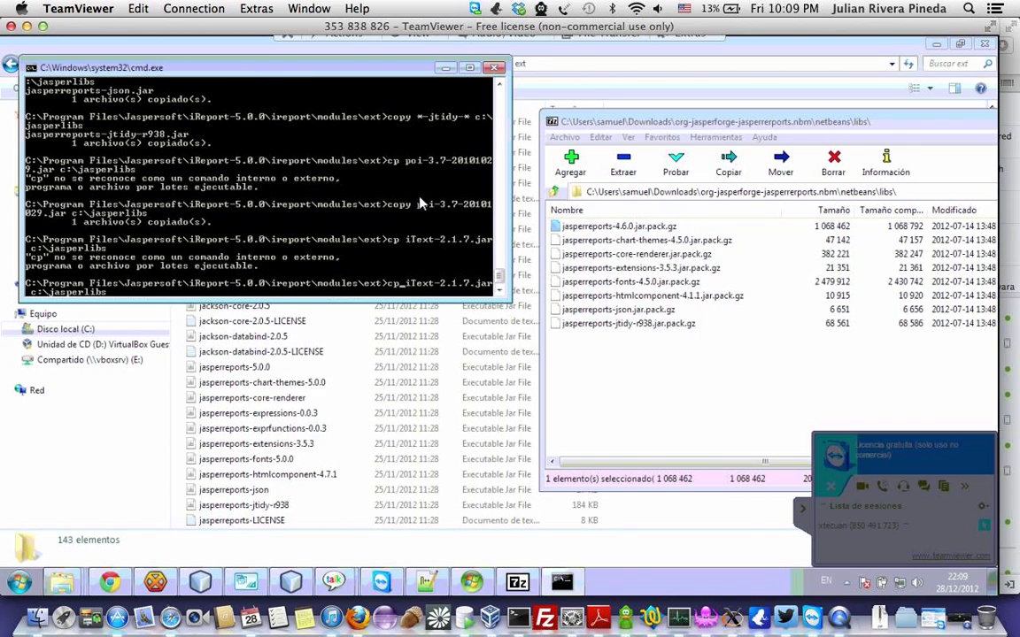
key("Right")
key("BackSpace")
type("opy")
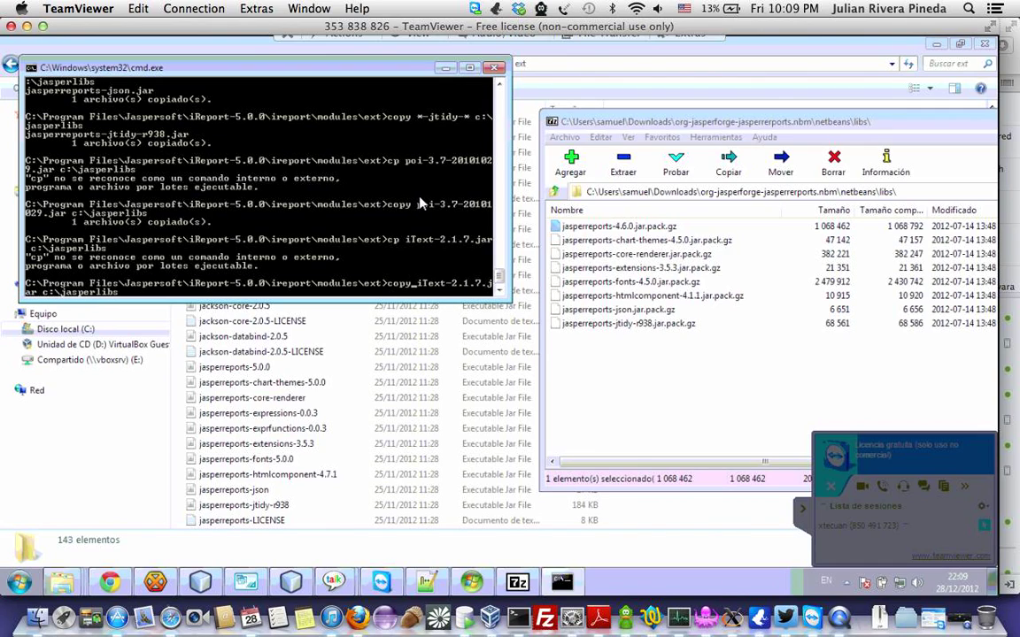
key("Return")
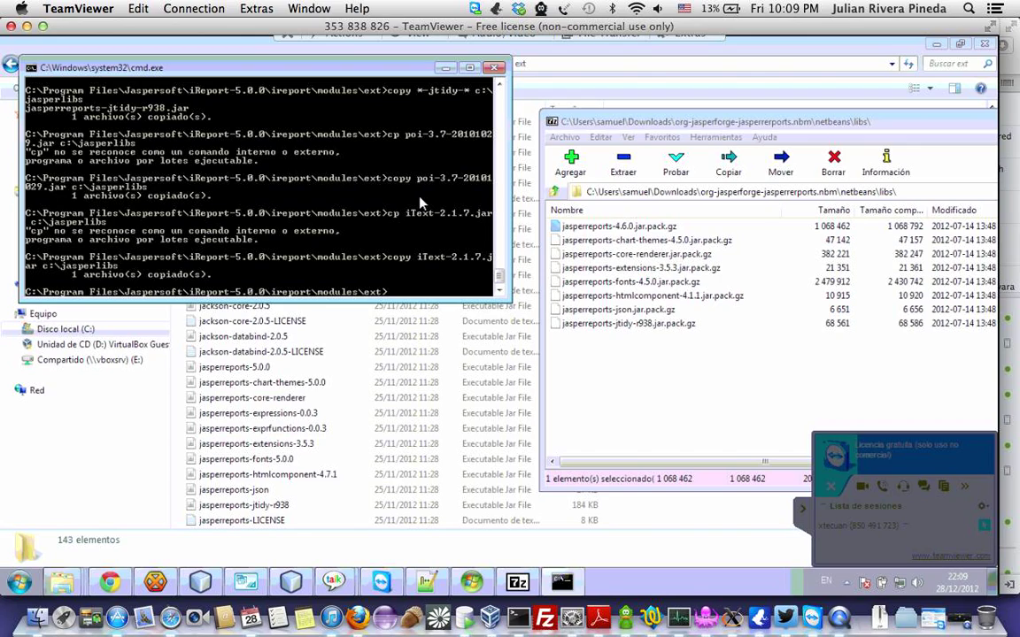
type("dir")
key("Return")
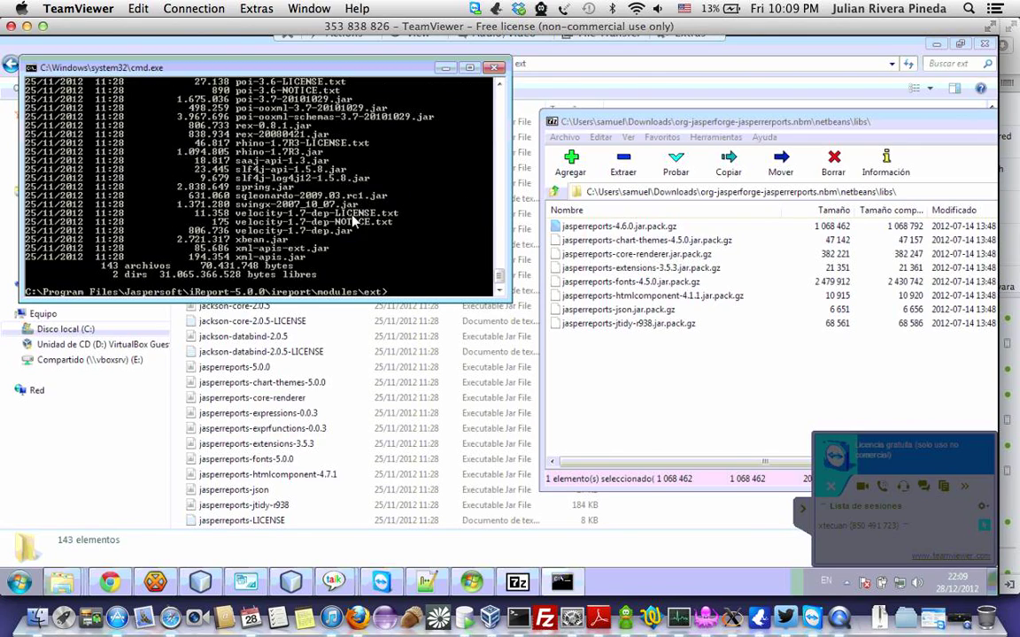
scroll(359, 233, "up", 1)
scroll(358, 233, "up", 1)
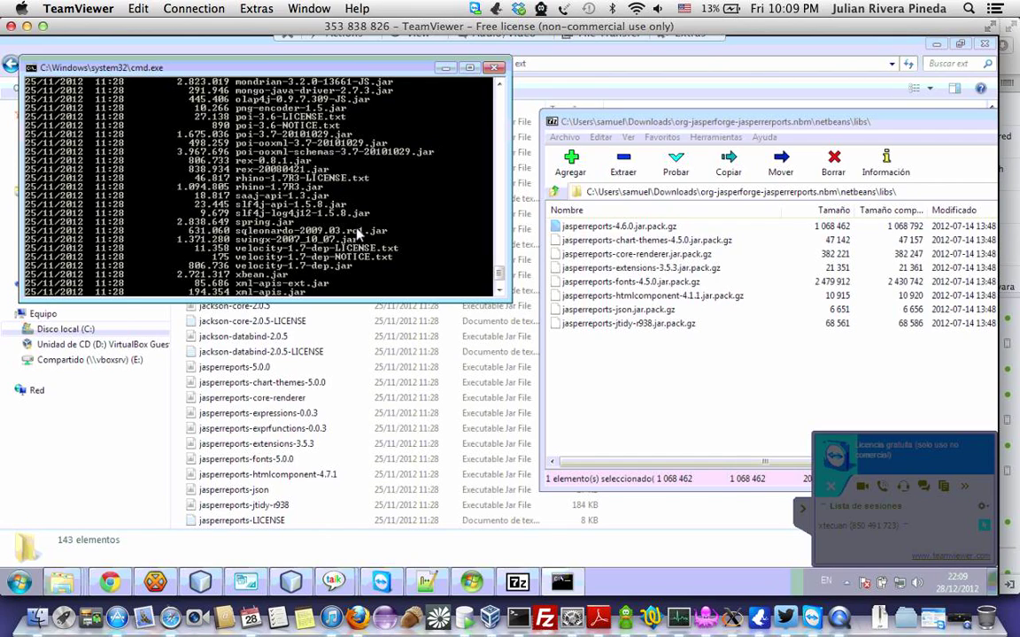
scroll(359, 232, "up", 1)
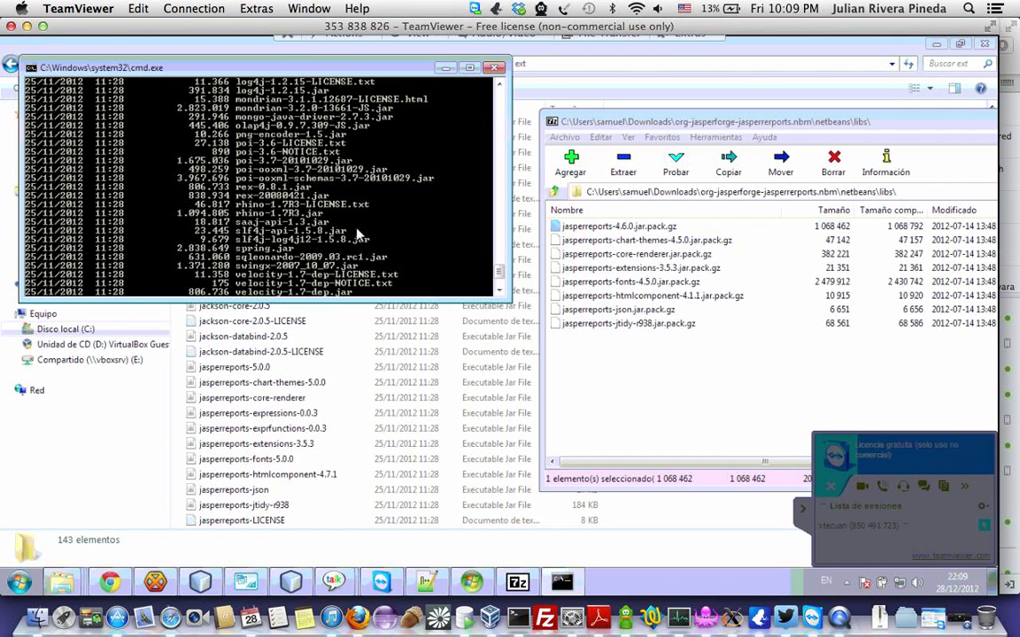
scroll(358, 232, "up", 1)
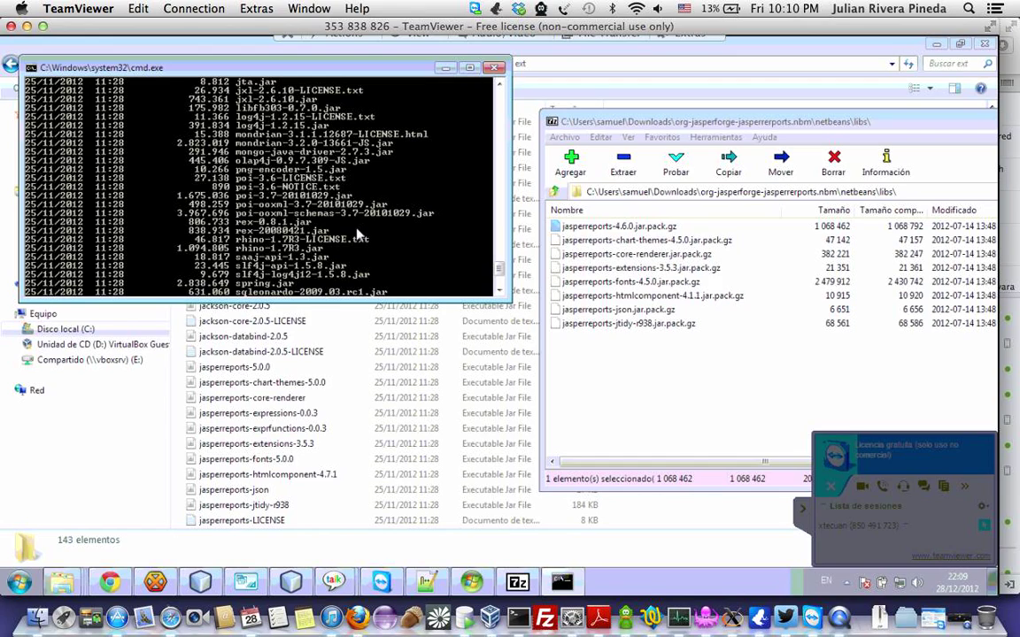
scroll(359, 235, "up", 1)
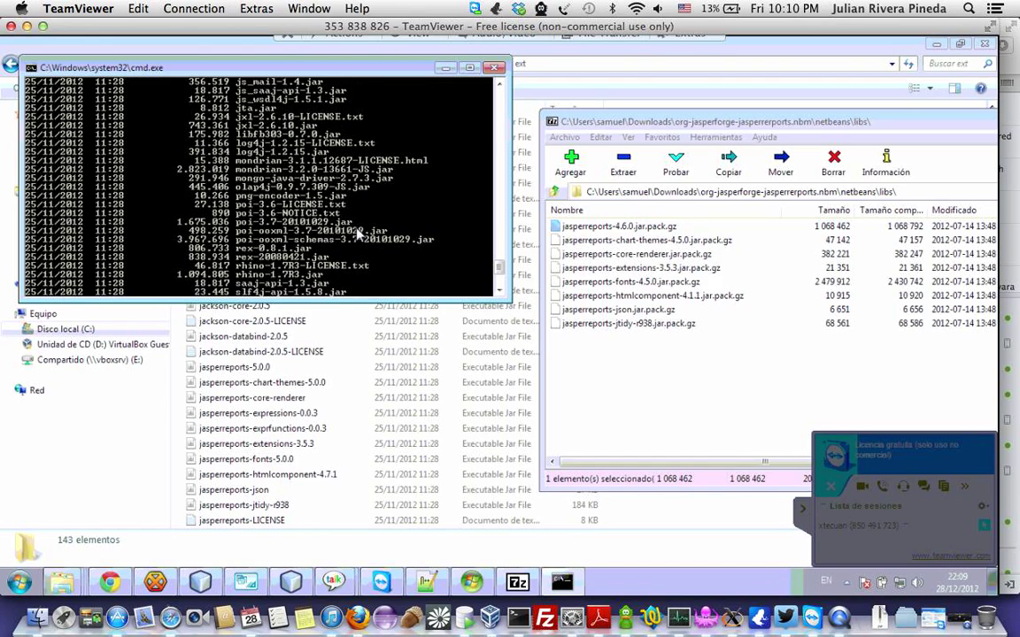
scroll(359, 234, "up", 2)
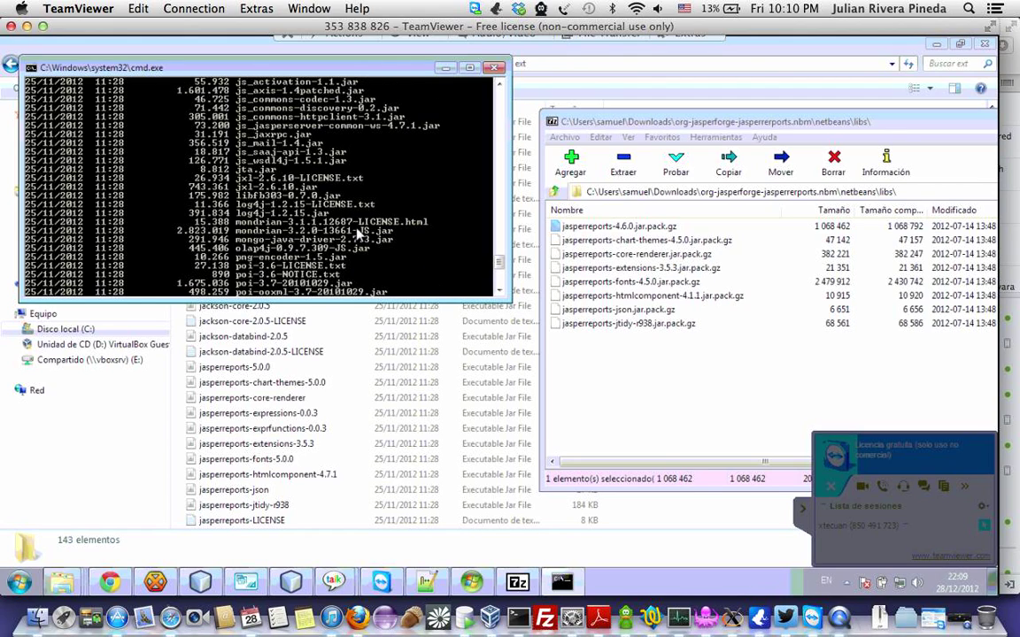
scroll(358, 231, "up", 1)
scroll(358, 233, "up", 1)
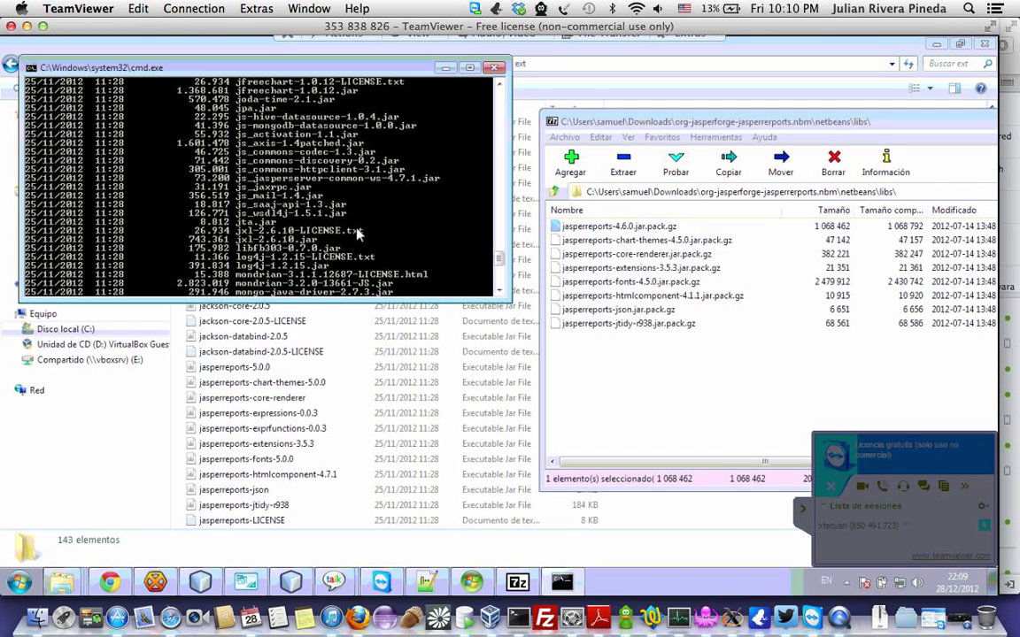
scroll(358, 233, "up", 1)
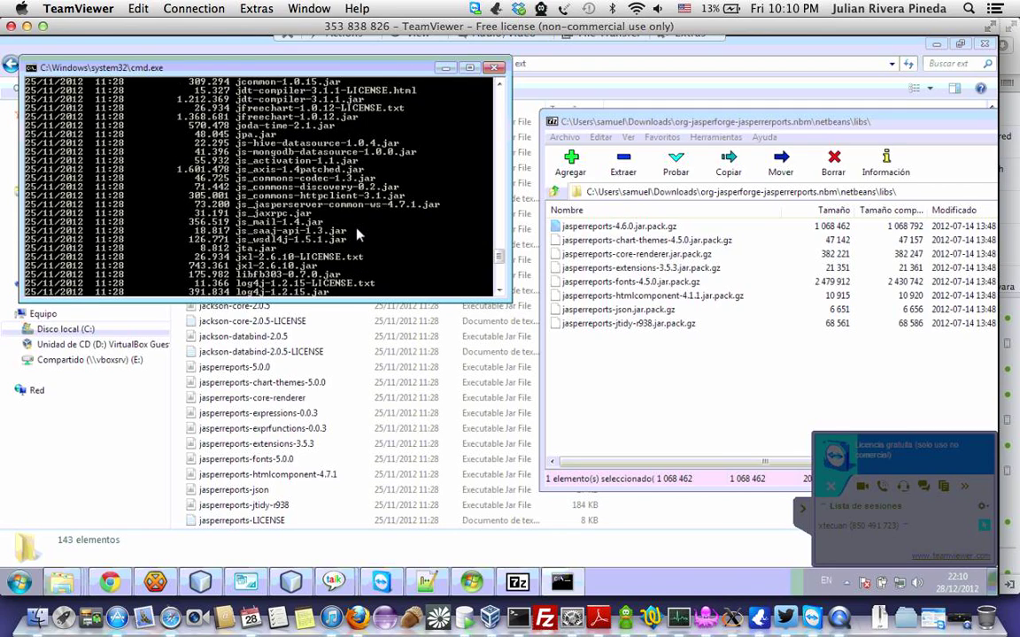
scroll(359, 232, "up", 1)
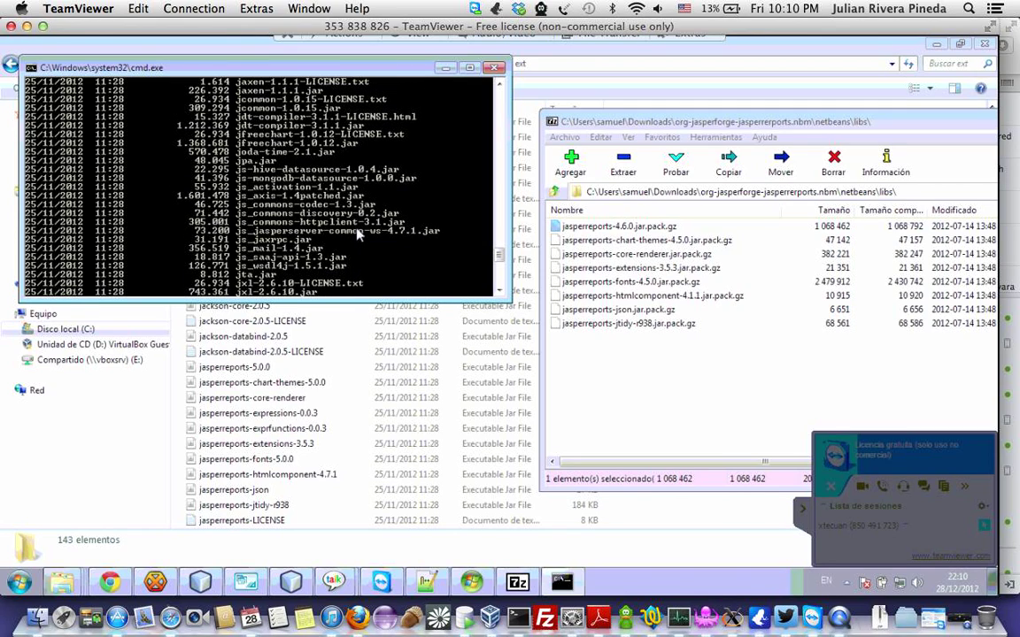
scroll(359, 233, "up", 4)
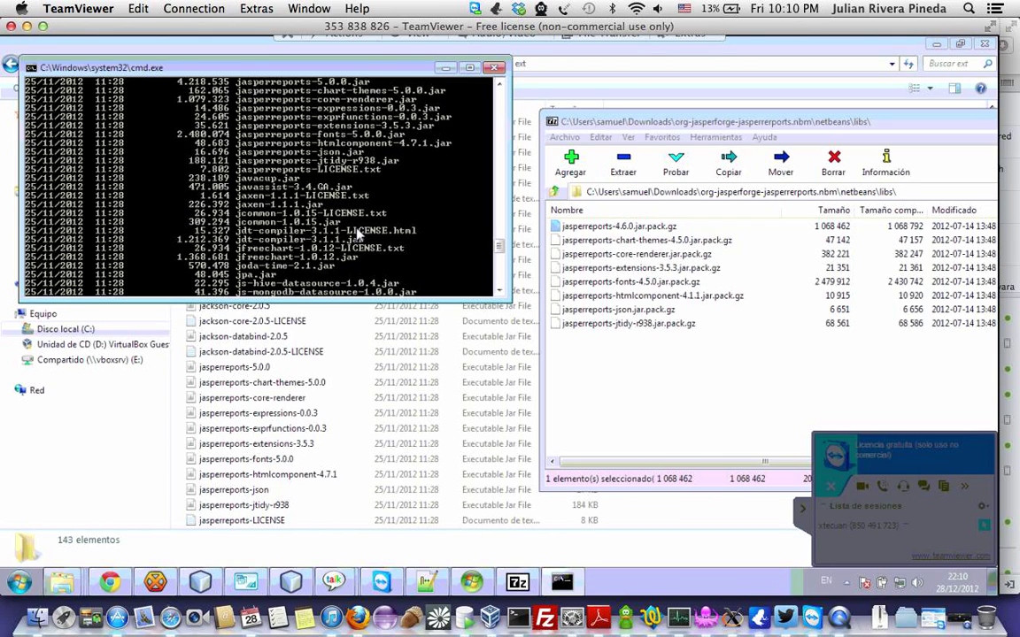
scroll(358, 232, "up", 1)
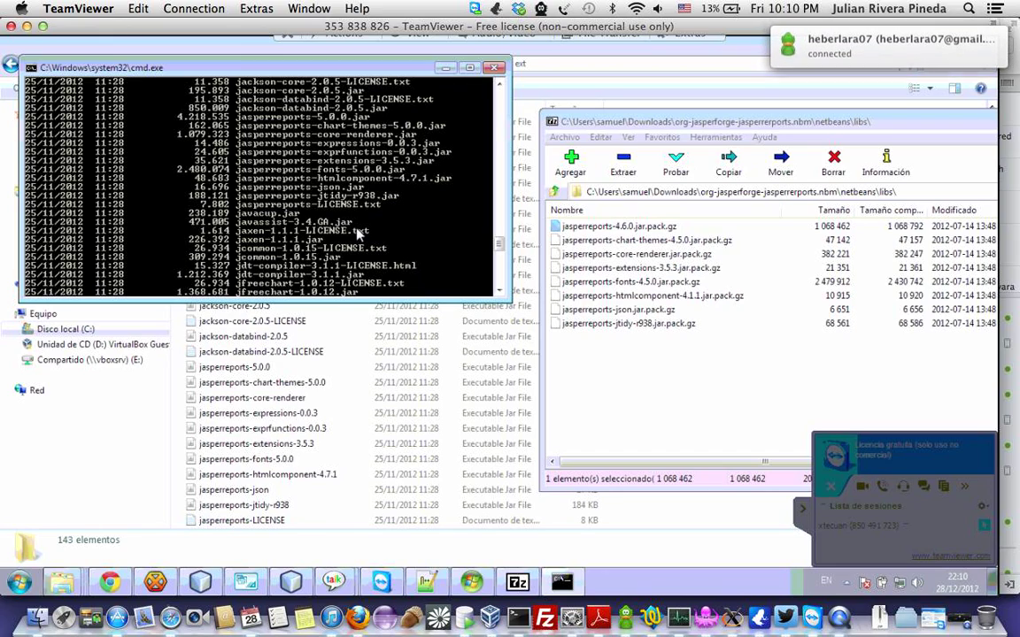
scroll(358, 233, "up", 2)
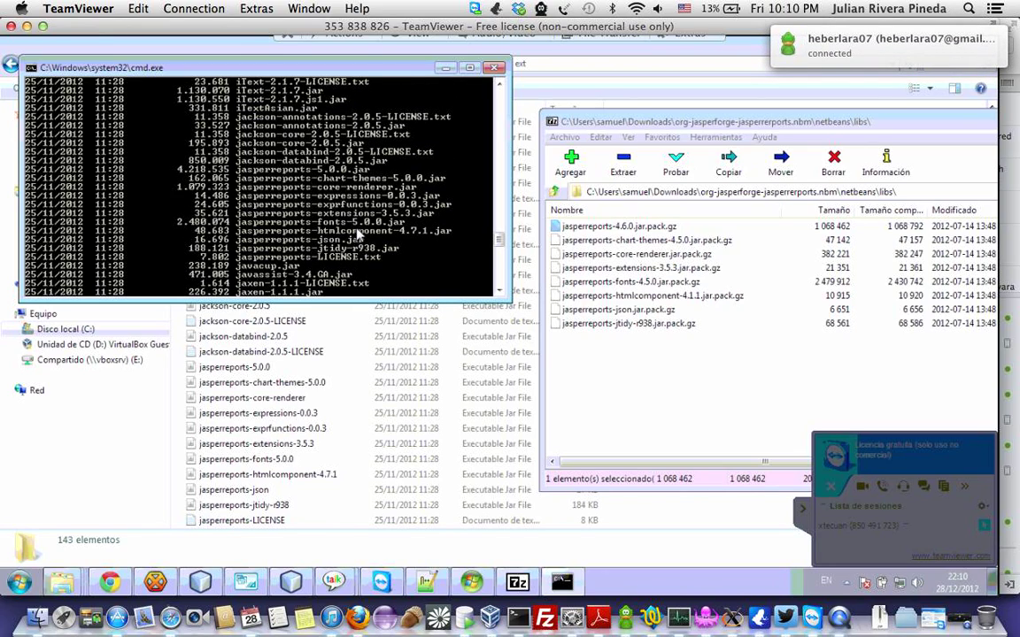
scroll(359, 233, "up", 1)
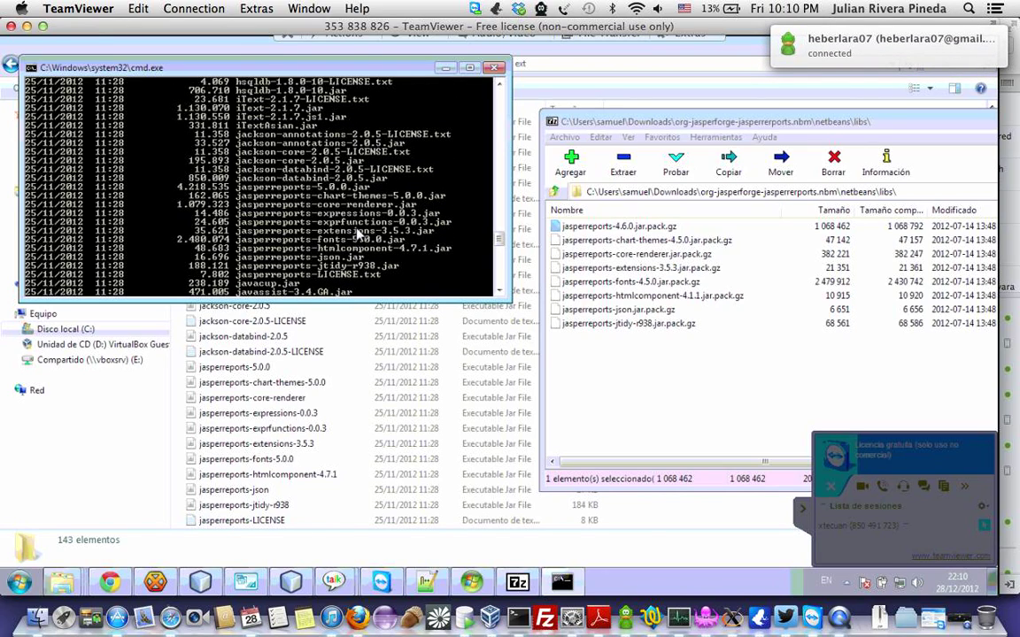
scroll(358, 233, "up", 4)
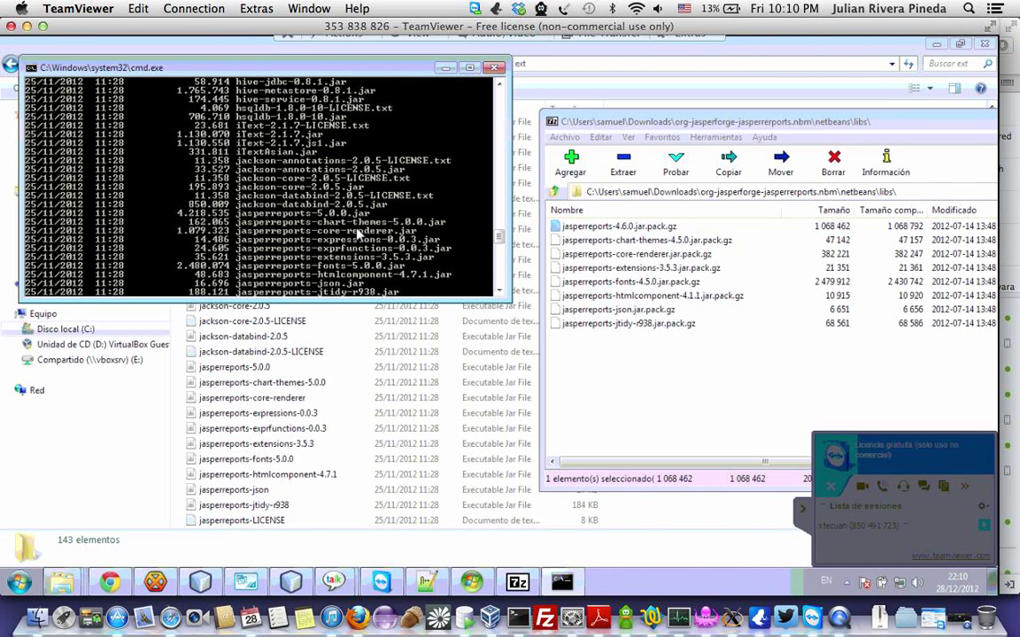
scroll(358, 231, "up", 3)
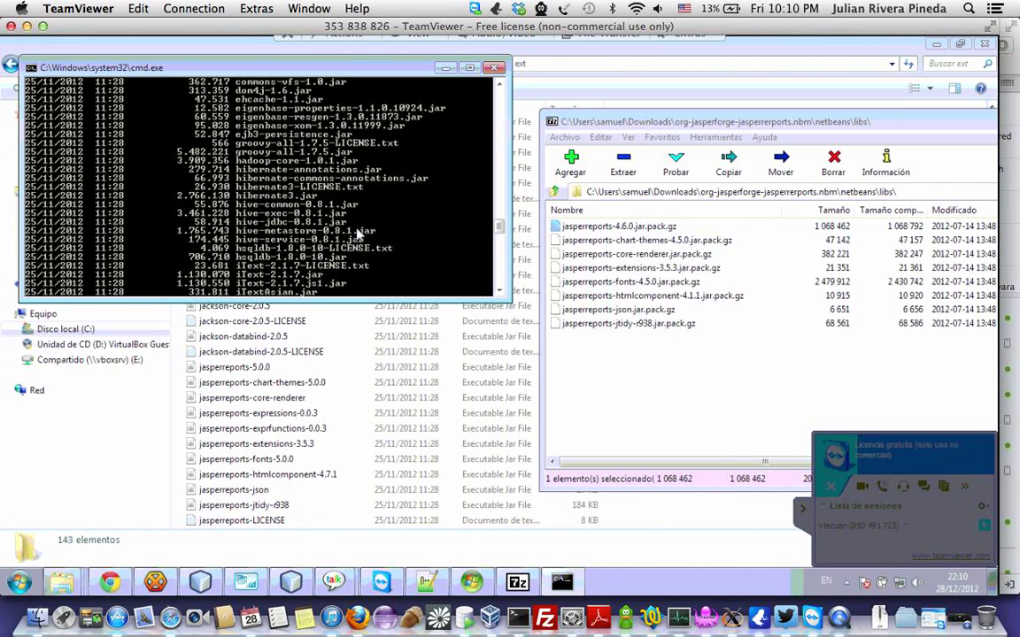
scroll(358, 233, "up", 5)
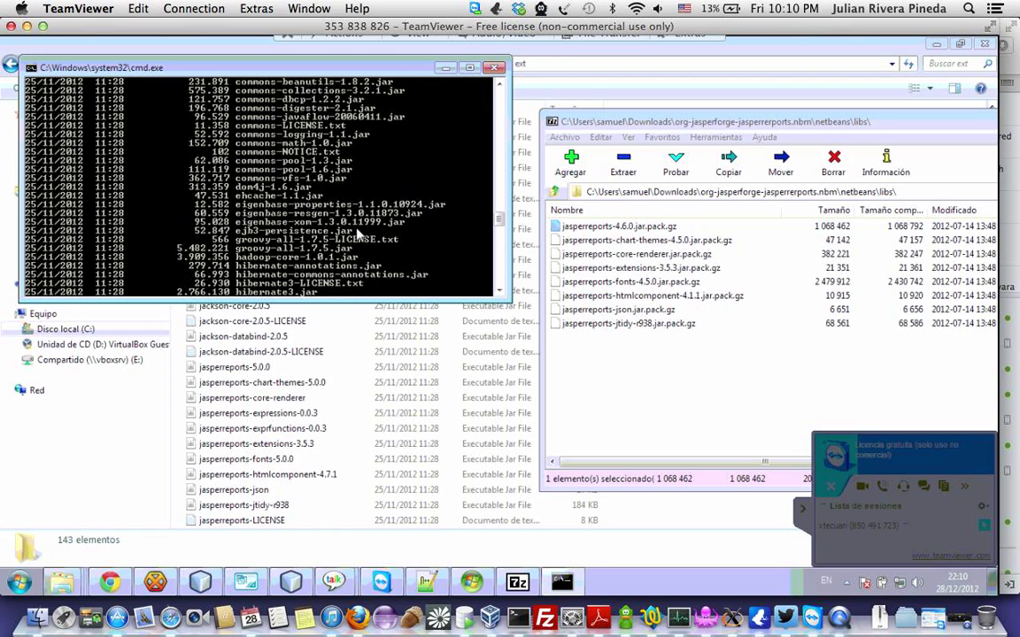
scroll(358, 233, "up", 4)
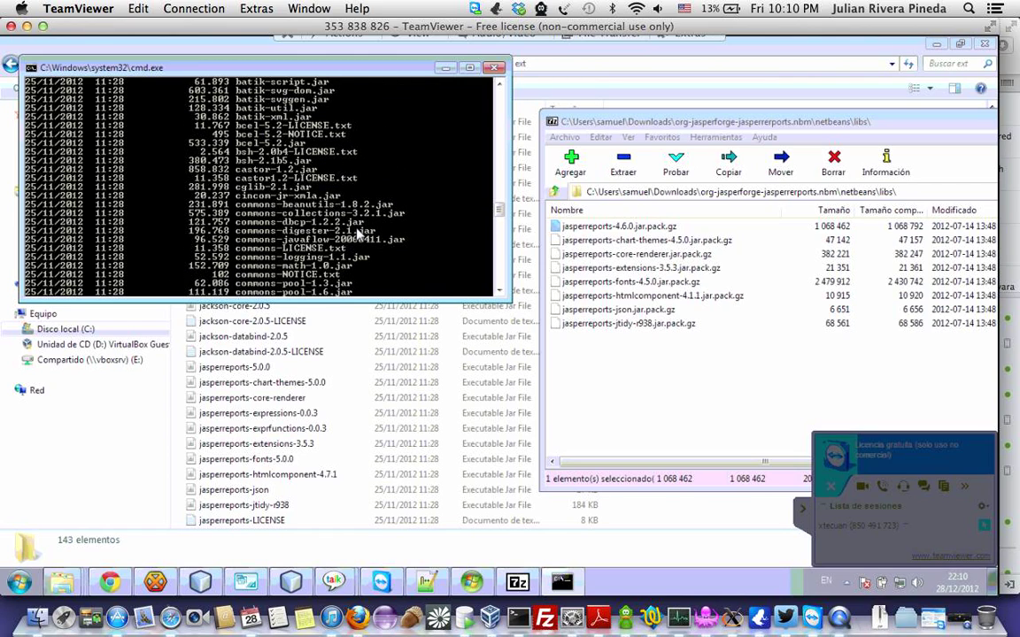
scroll(359, 233, "up", 12)
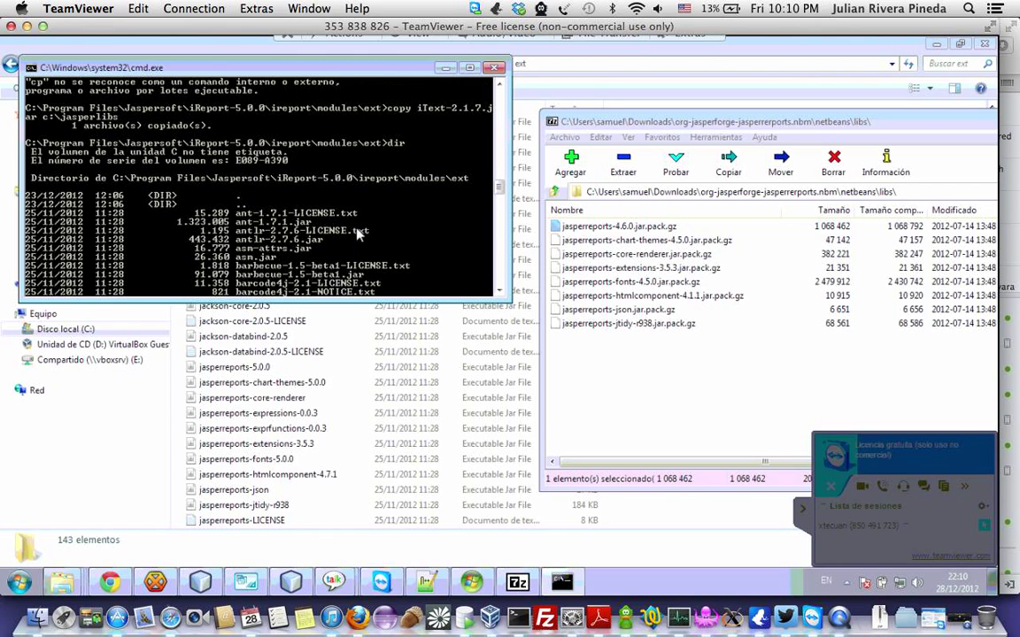
scroll(358, 233, "down", 20)
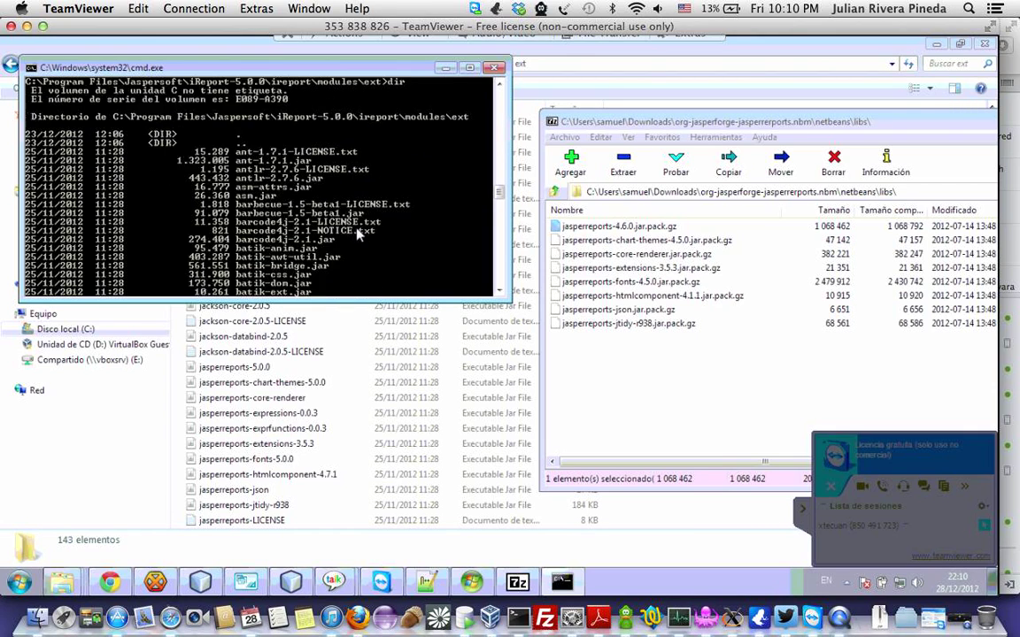
scroll(358, 233, "down", 15)
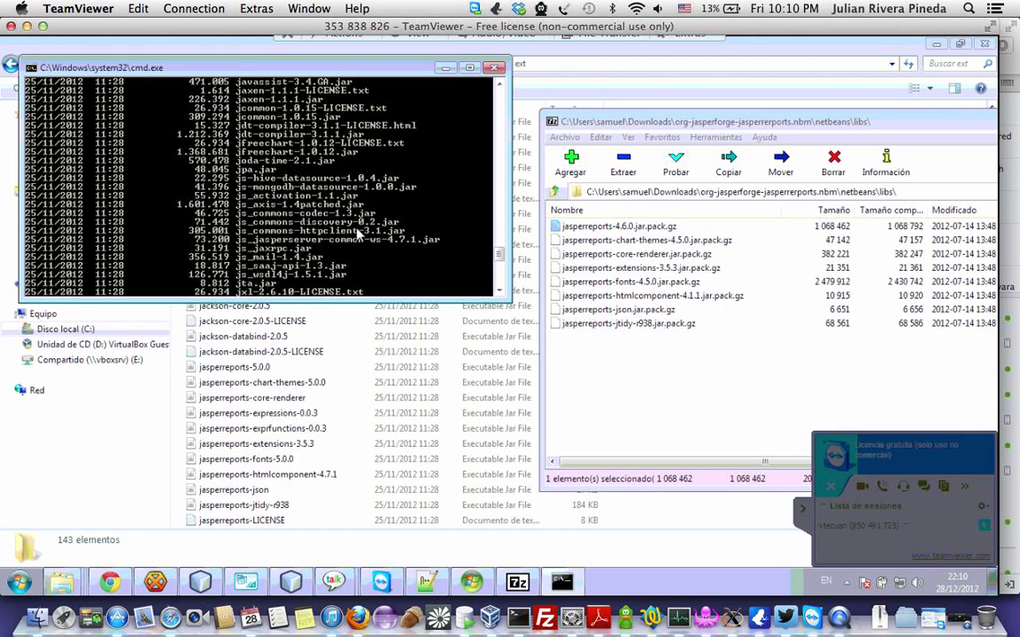
scroll(358, 232, "down", 2)
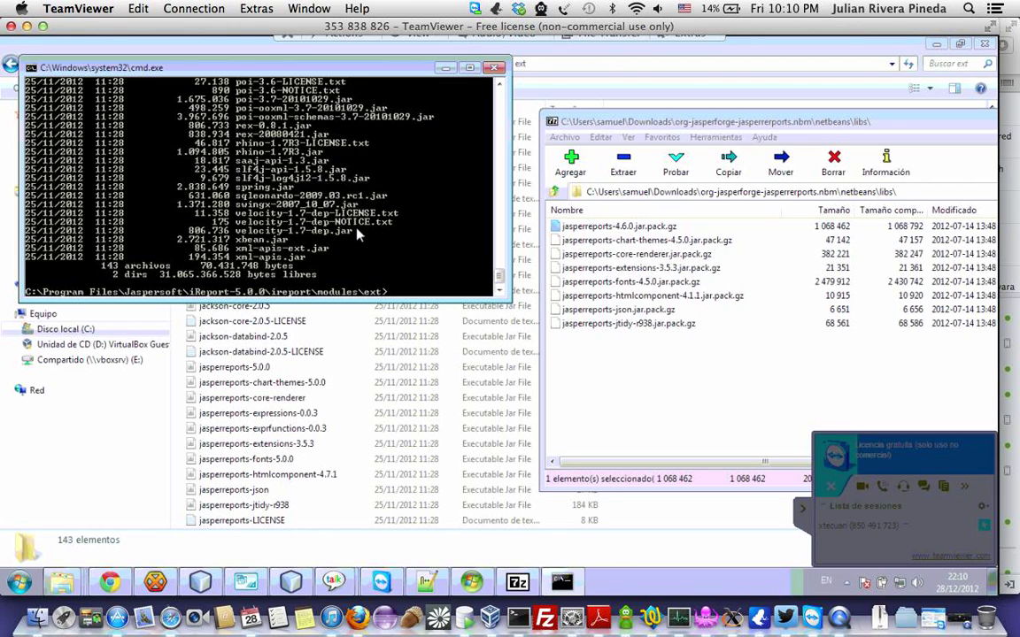
scroll(358, 232, "up", 2)
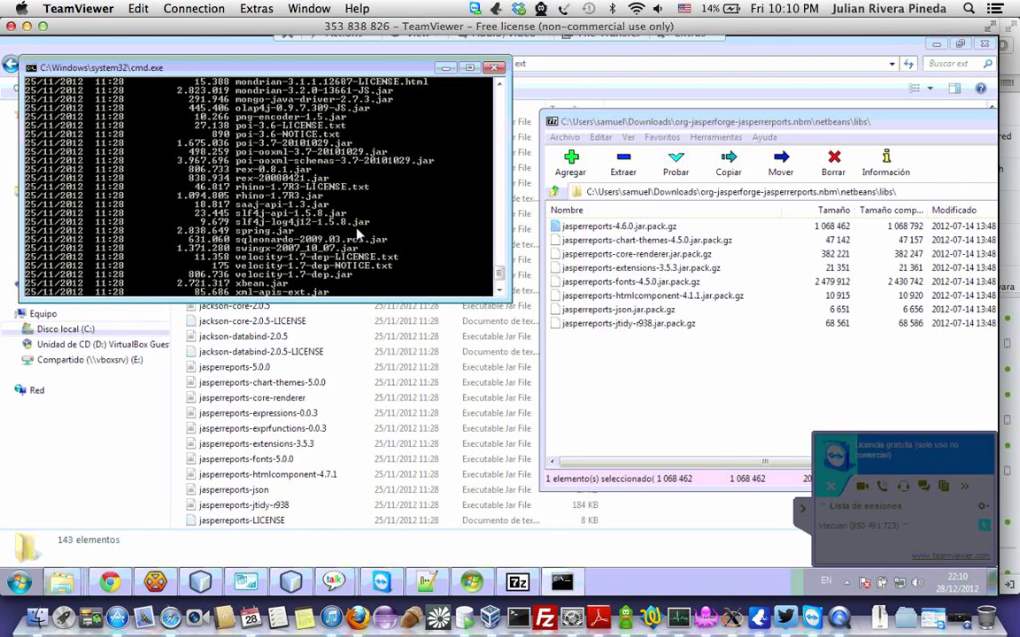
scroll(358, 233, "down", 2)
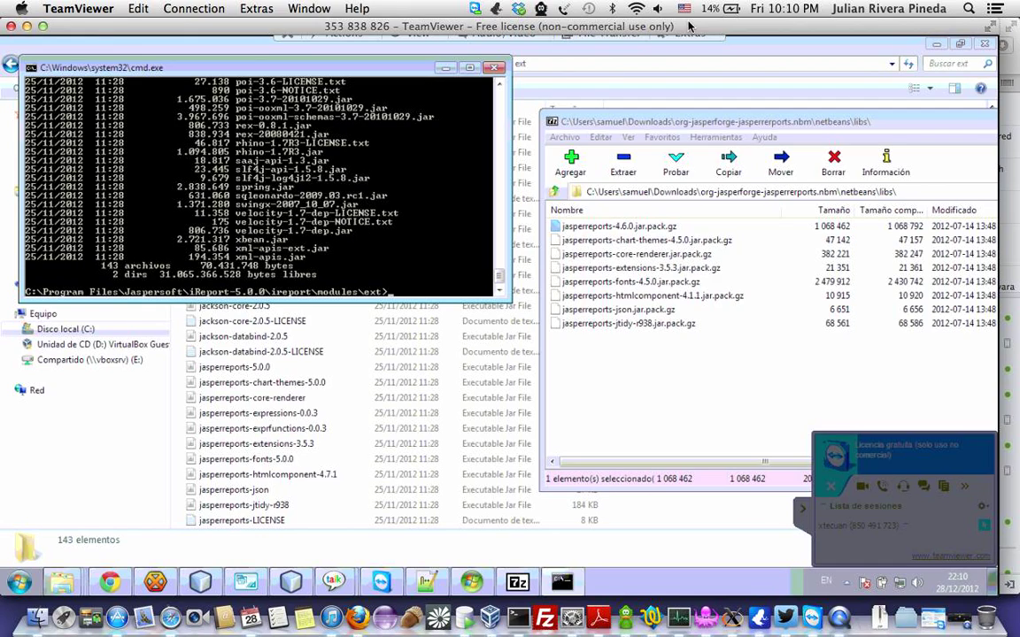
left_click(726, 124)
Step: Close the 7-Zip archive window and switch to NetBeans
left_click_drag(724, 130, 387, 155)
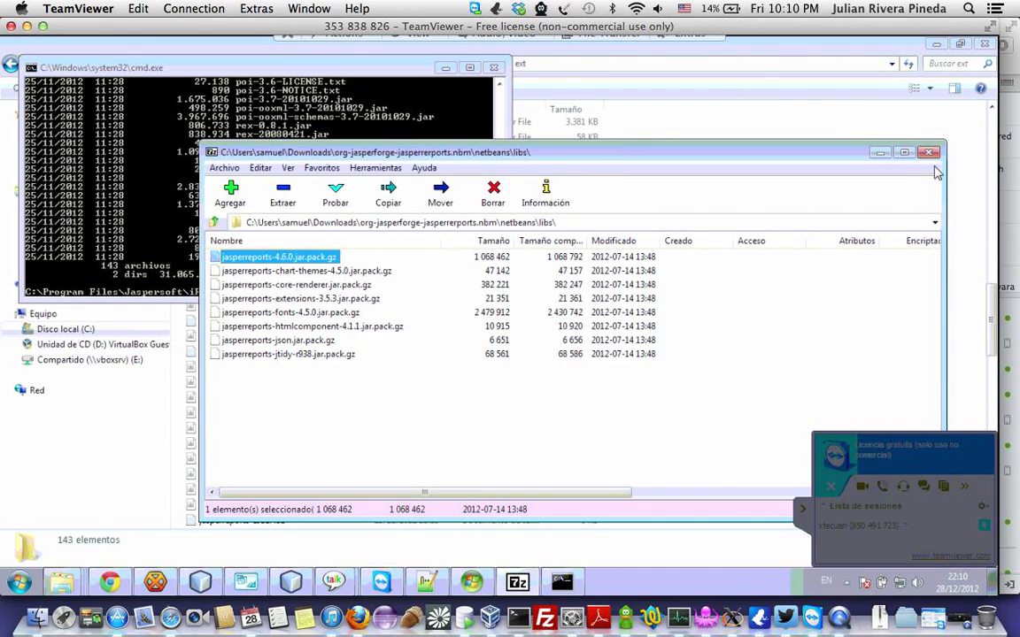
left_click(929, 155)
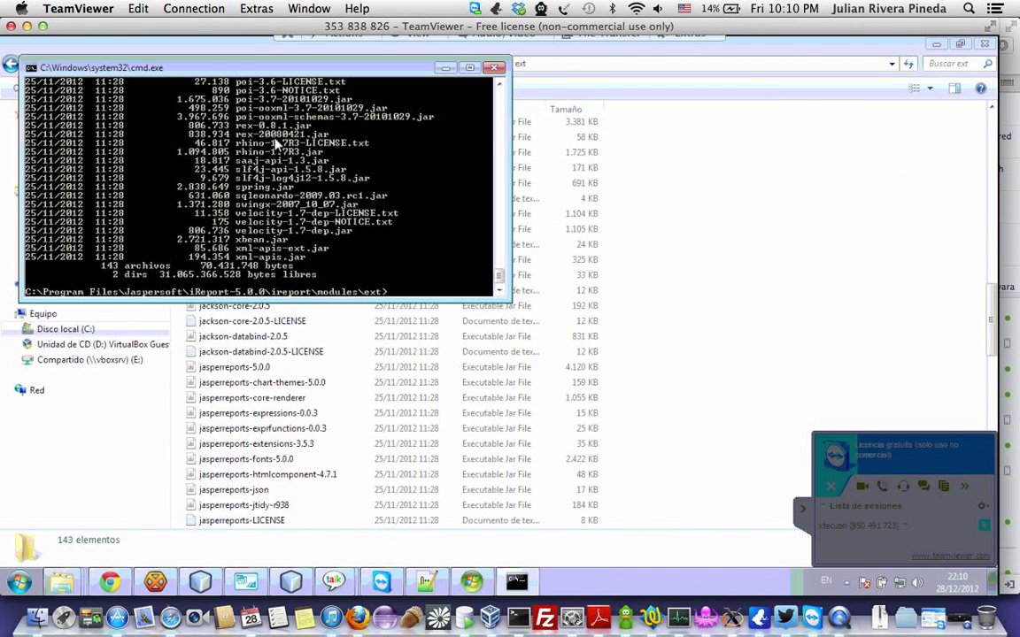
left_click(291, 581)
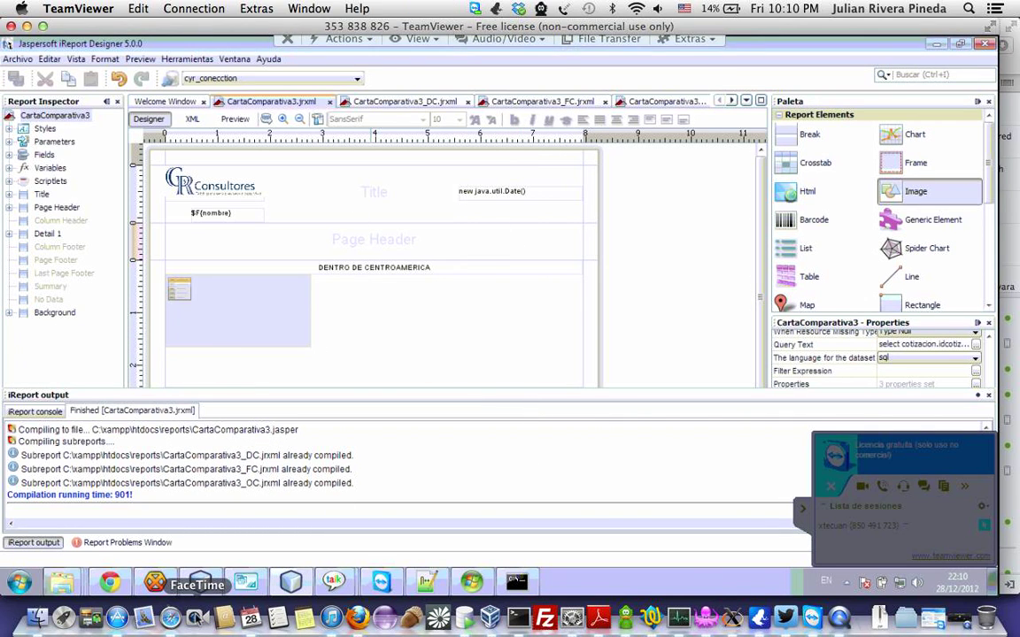
key("alt+Tab")
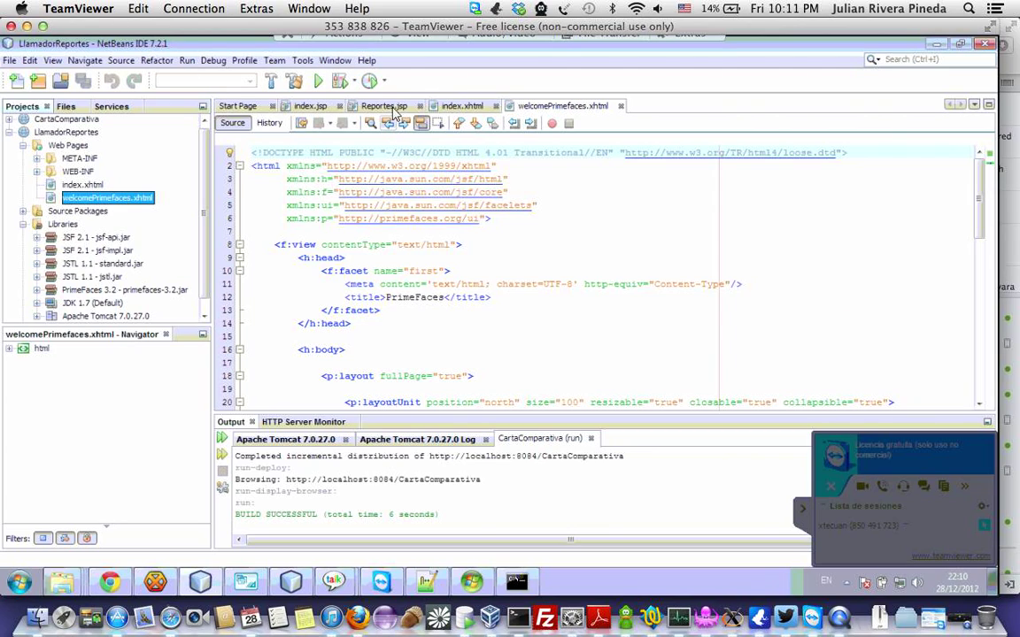
Step: Open Tools > Plugins on the Settings page and start adding a new update center
left_click(302, 62)
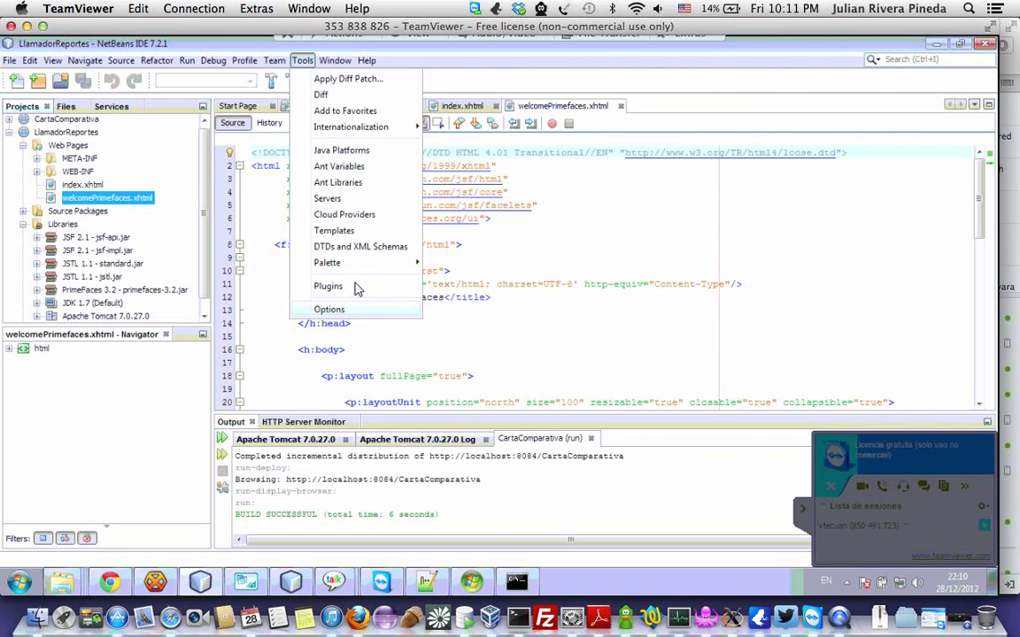
left_click(355, 286)
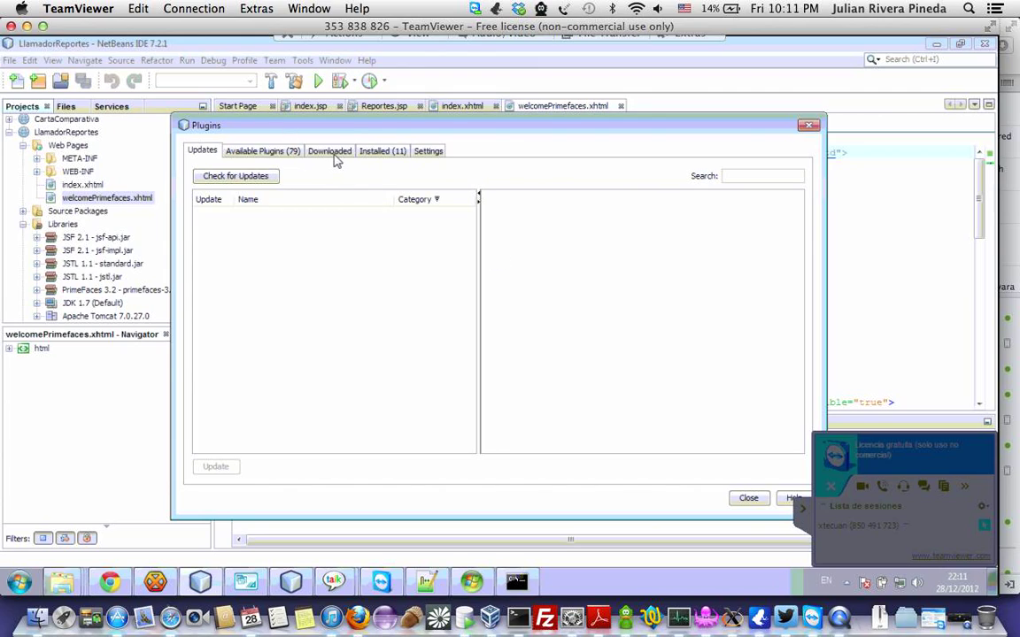
left_click(334, 155)
left_click(426, 152)
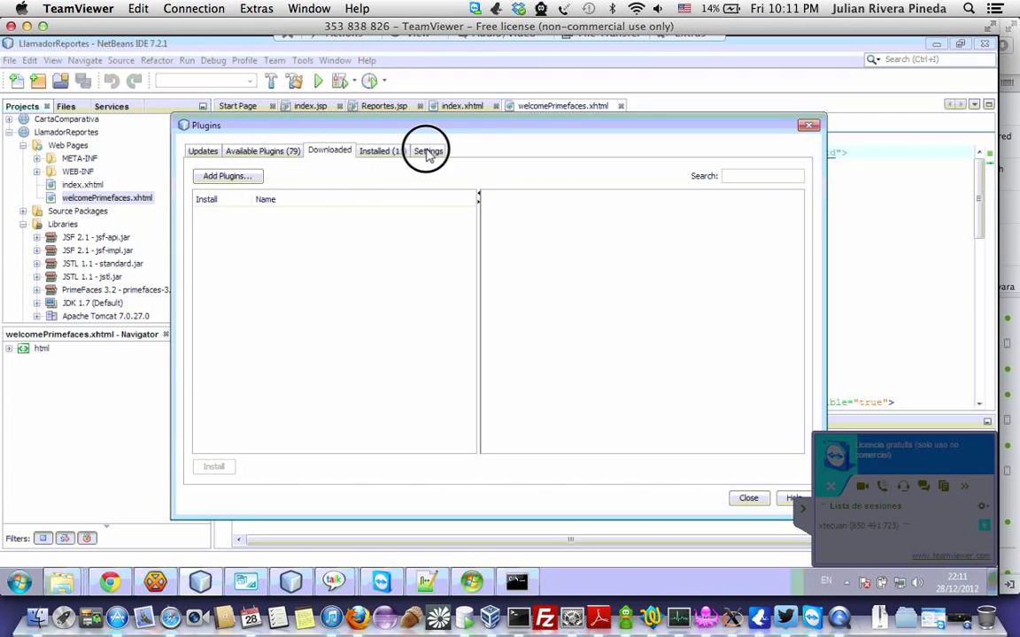
left_click(785, 391)
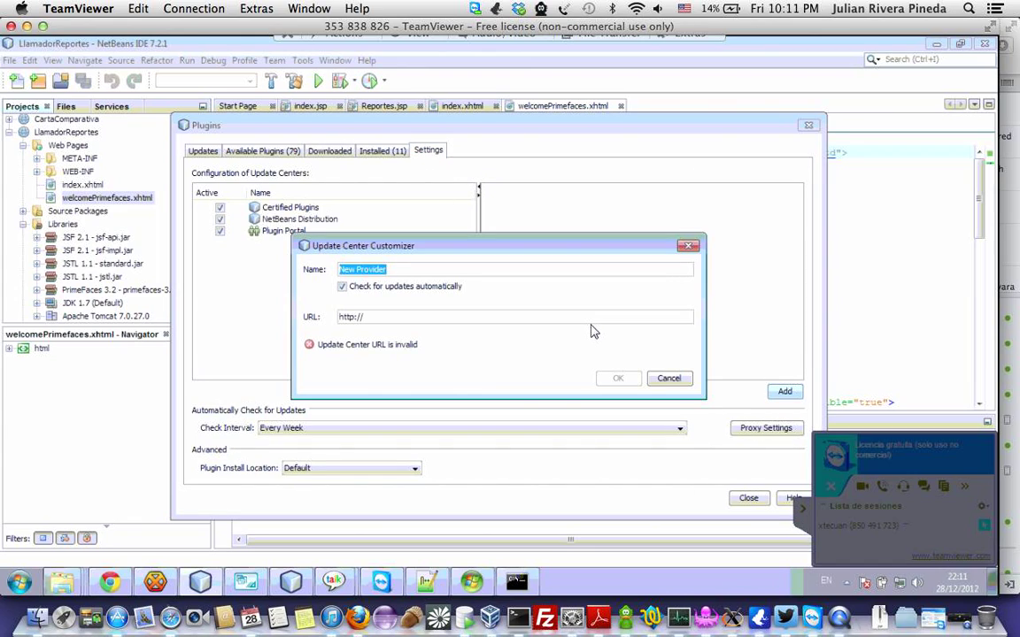
type("xtecuan.org_site")
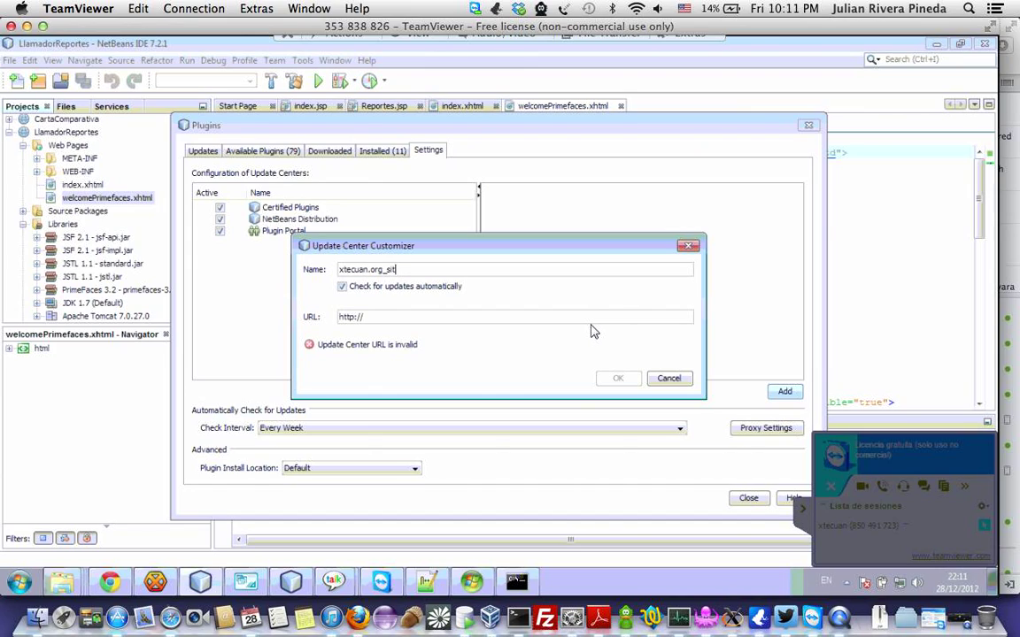
left_click(454, 315)
left_click(453, 315)
type("xtecuan")
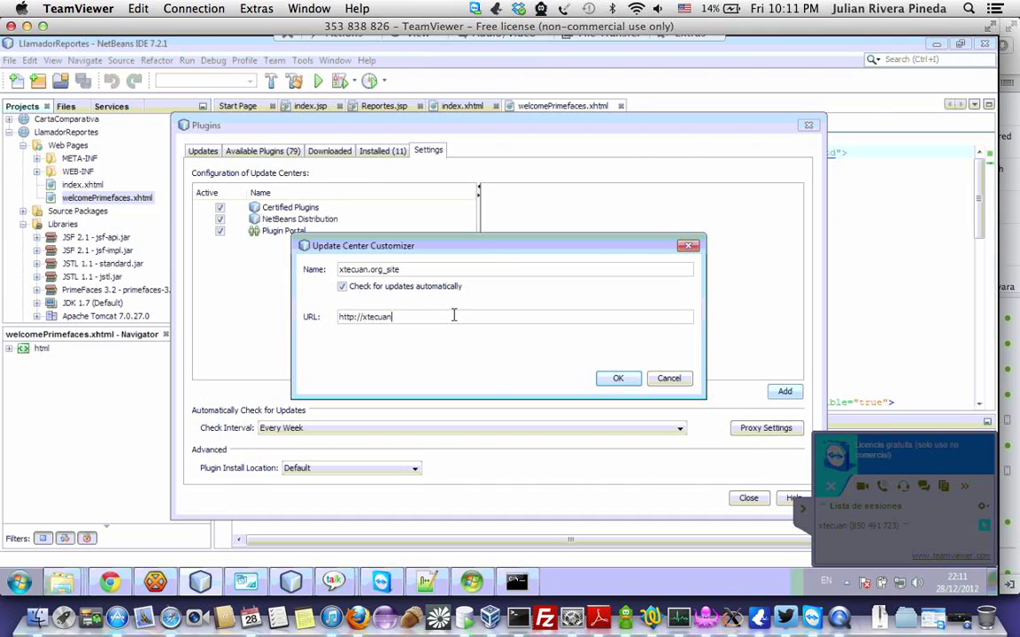
type(".org/xtecuannet_framework")
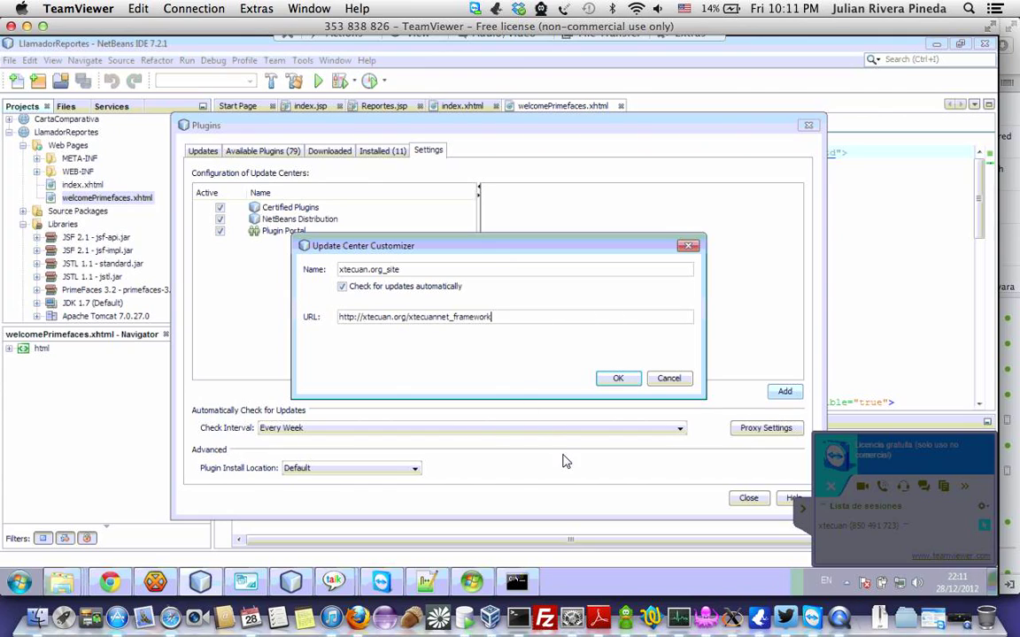
type("/catalog.xml")
left_click(618, 379)
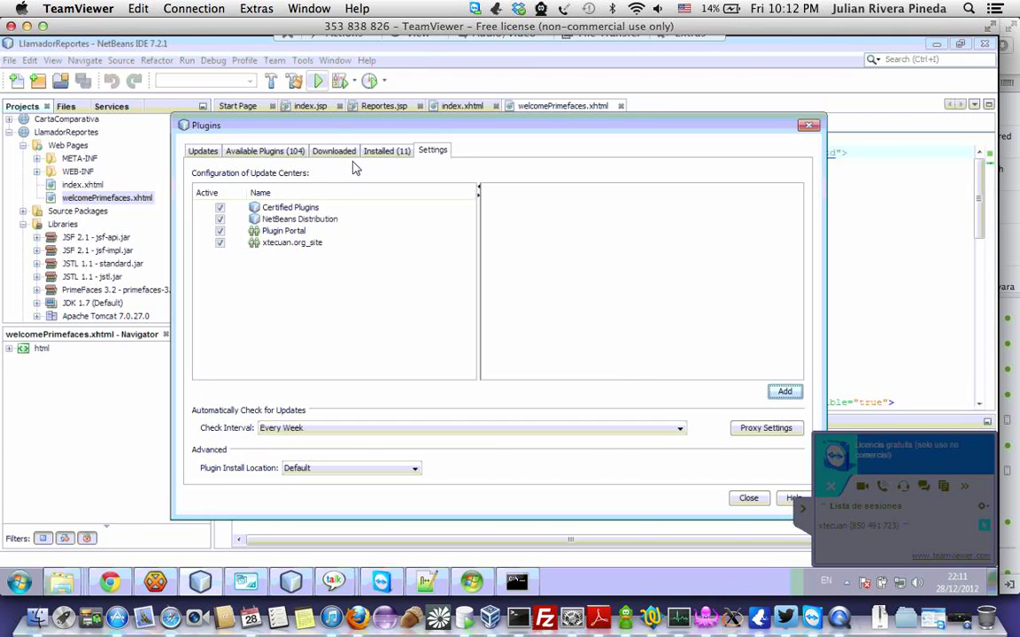
Step: Search available plugins for 'xtecuannet', tick spring-framework-nbsupport and xtecuannet-framework-libraries, and install them
left_click(279, 152)
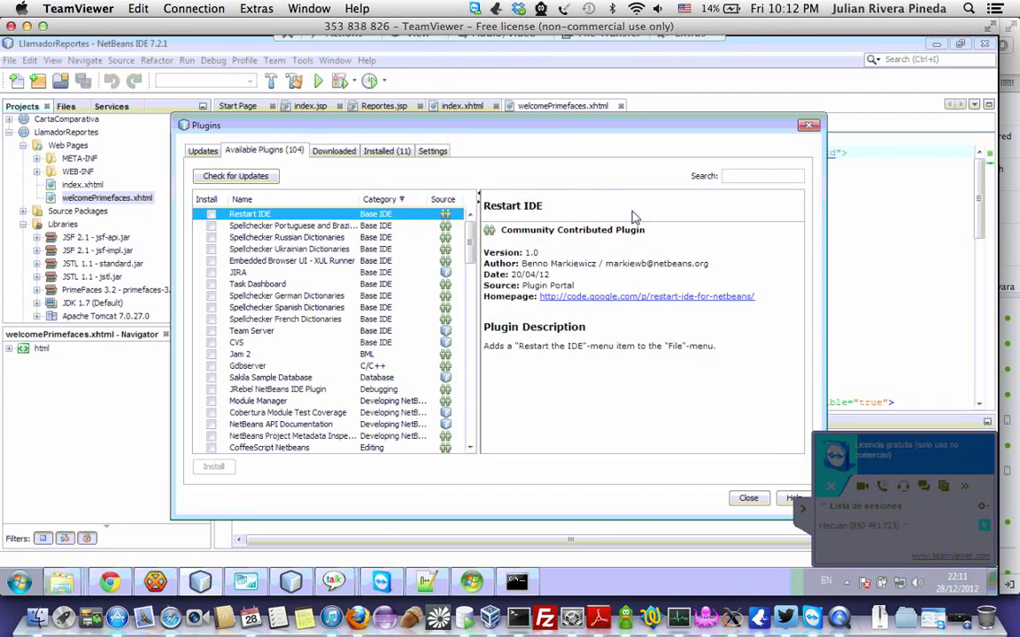
left_click(755, 179)
type("xtecuan")
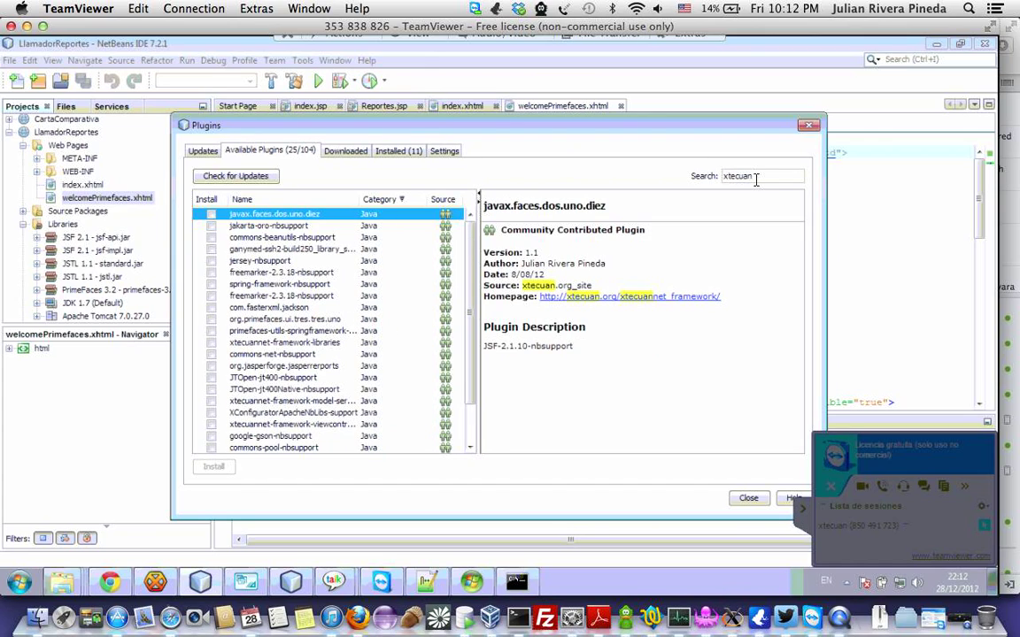
type("net")
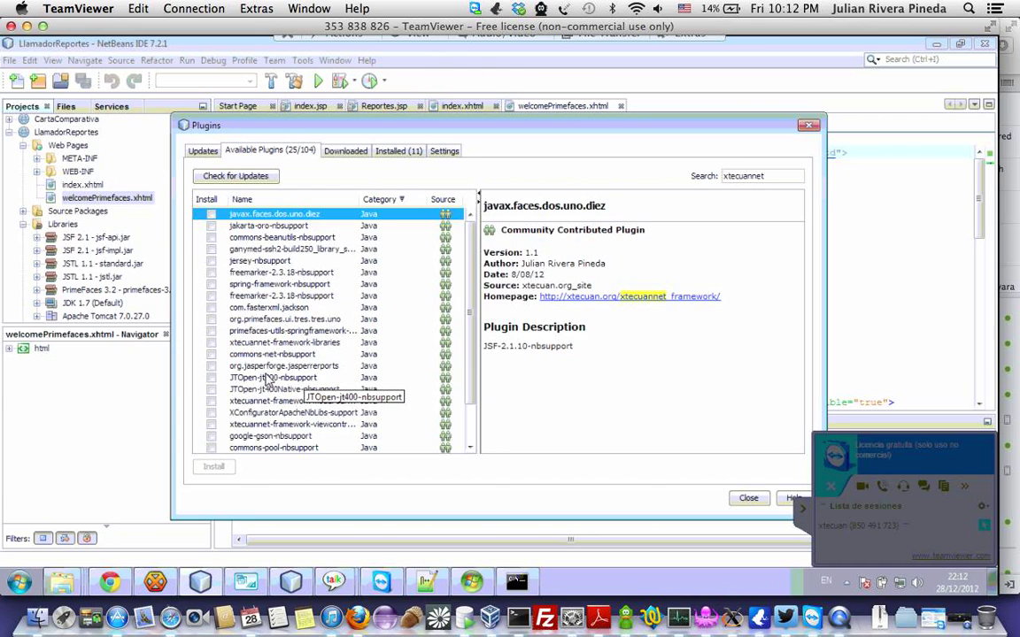
left_click(211, 284)
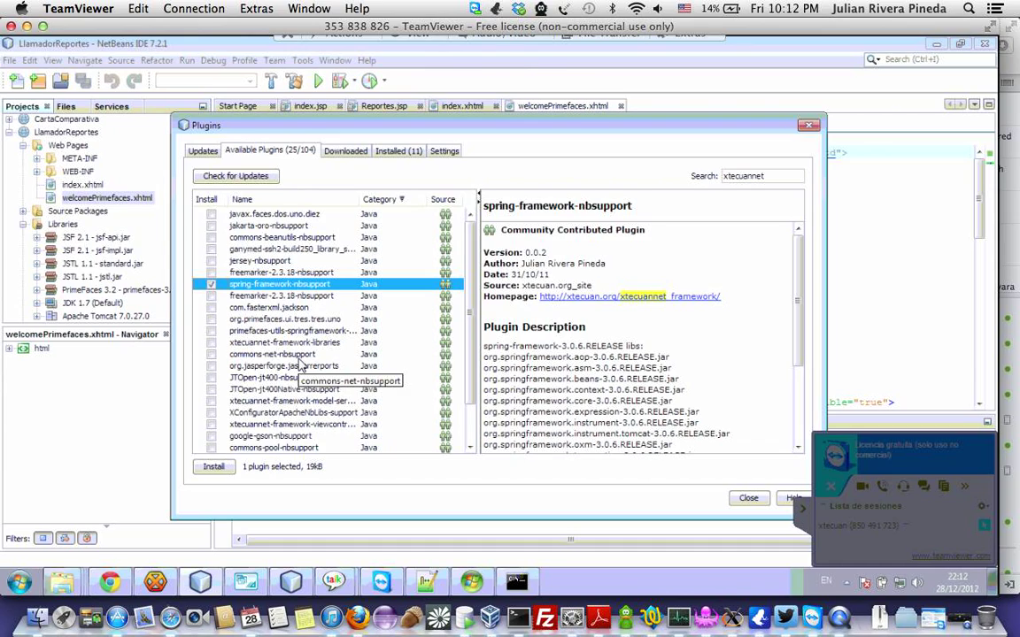
left_click(210, 342)
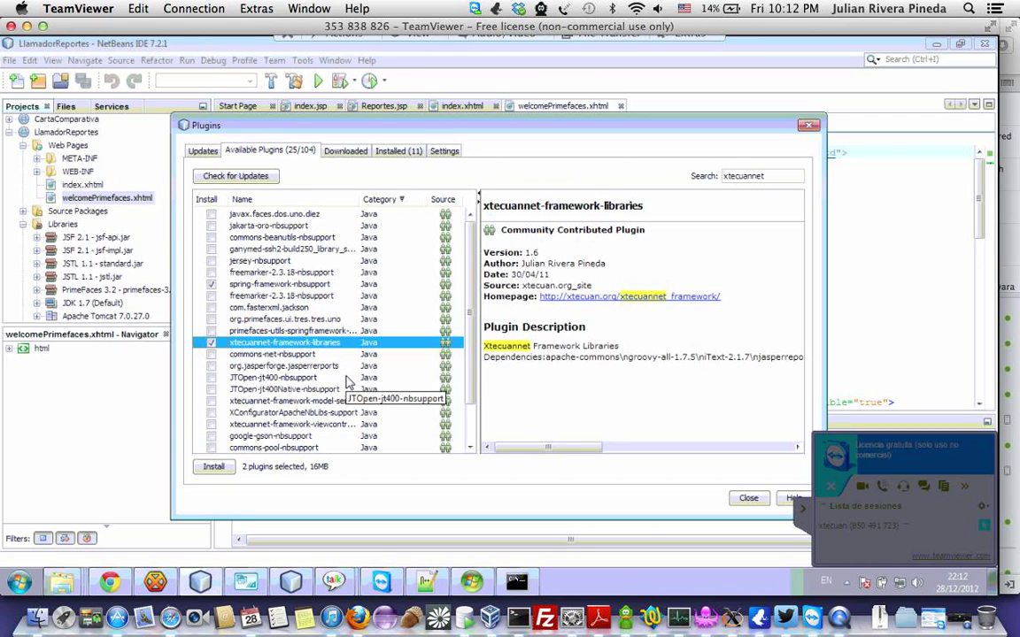
scroll(350, 383, "down", 4)
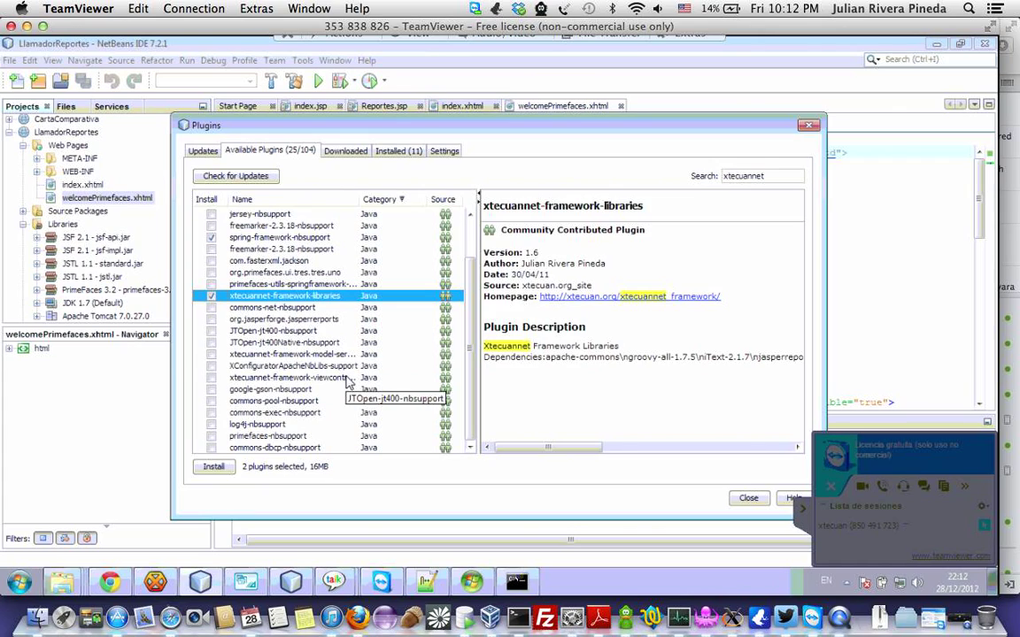
scroll(350, 381, "up", 4)
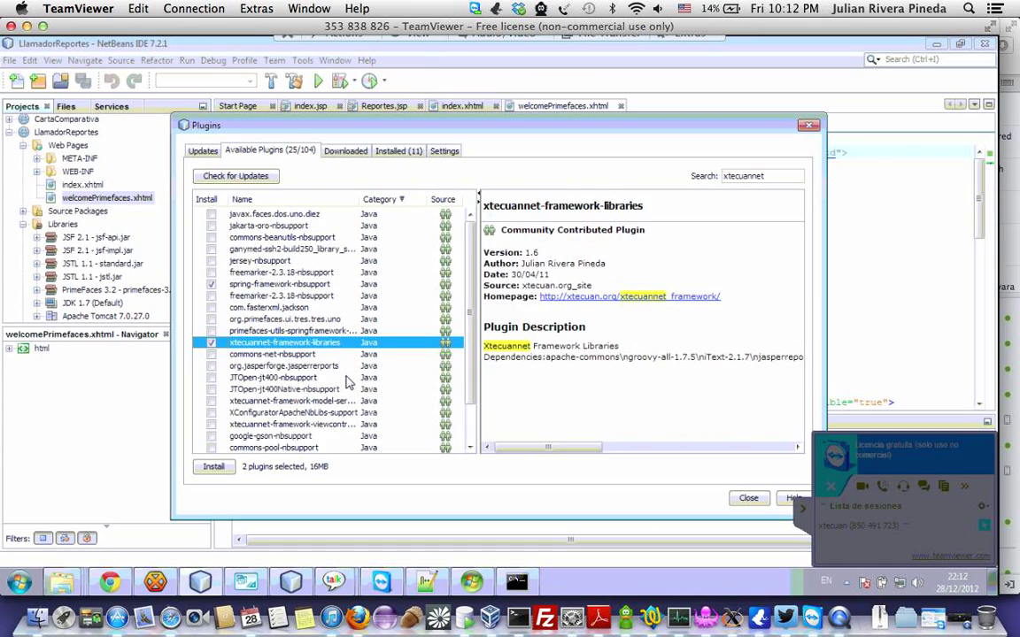
left_click(217, 469)
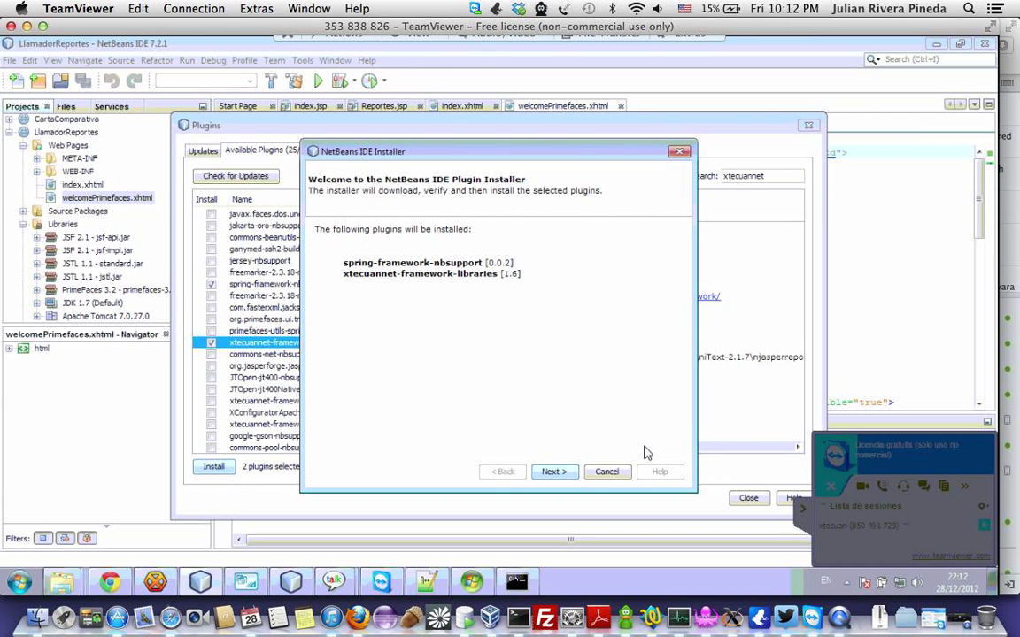
Step: Accept the plugins' licence terms and send the download to the background
left_click(554, 474)
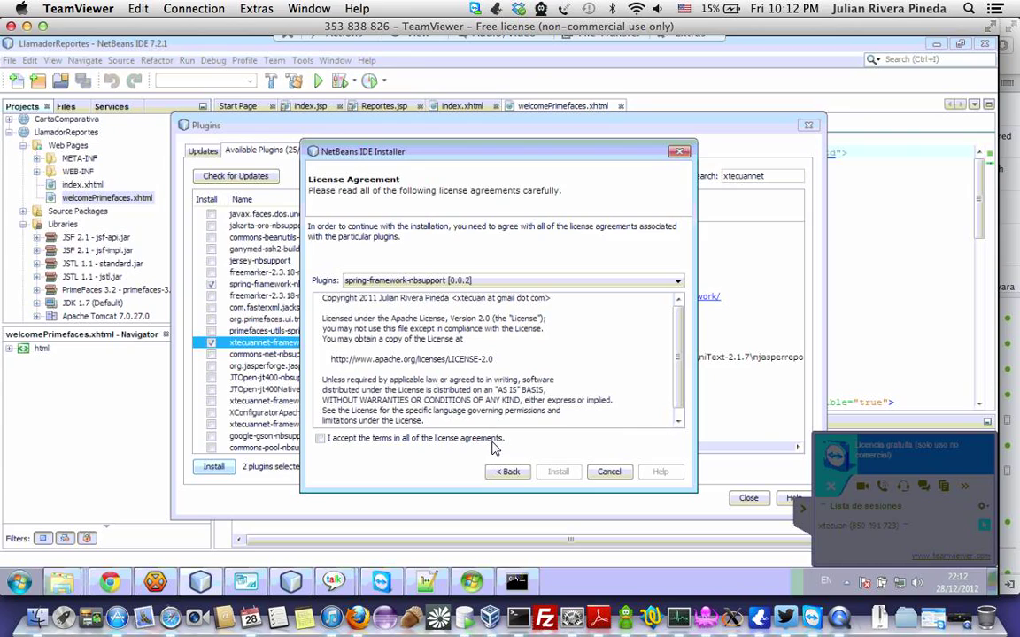
left_click(435, 439)
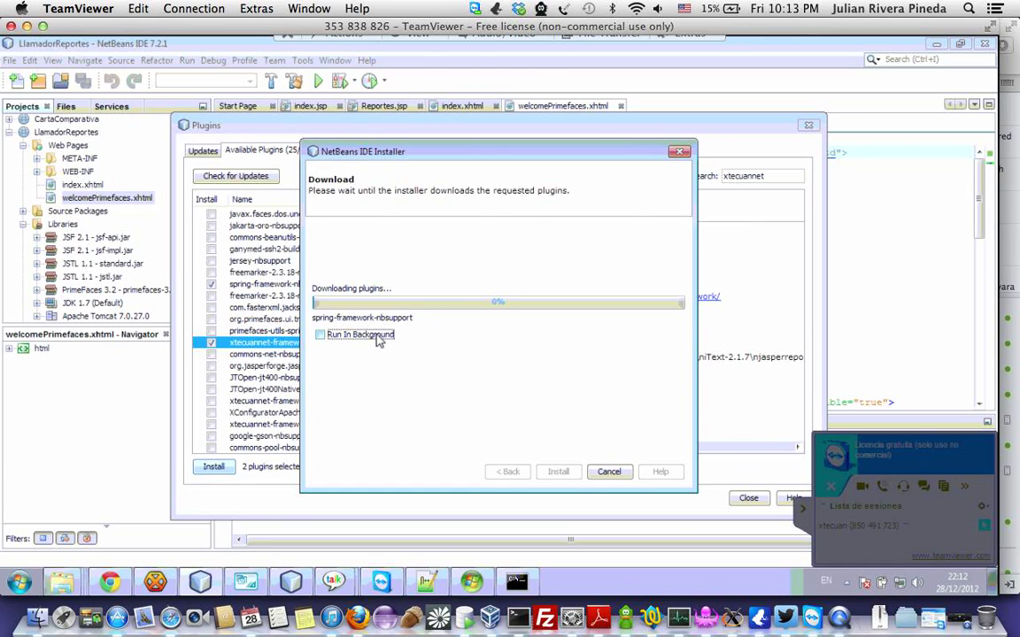
left_click(320, 334)
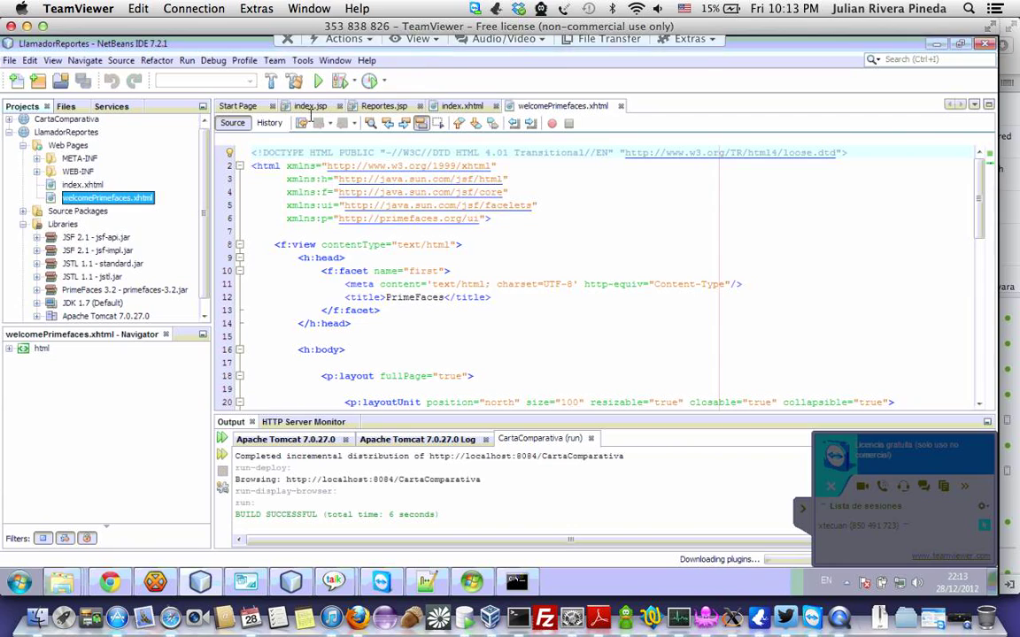
left_click(303, 61)
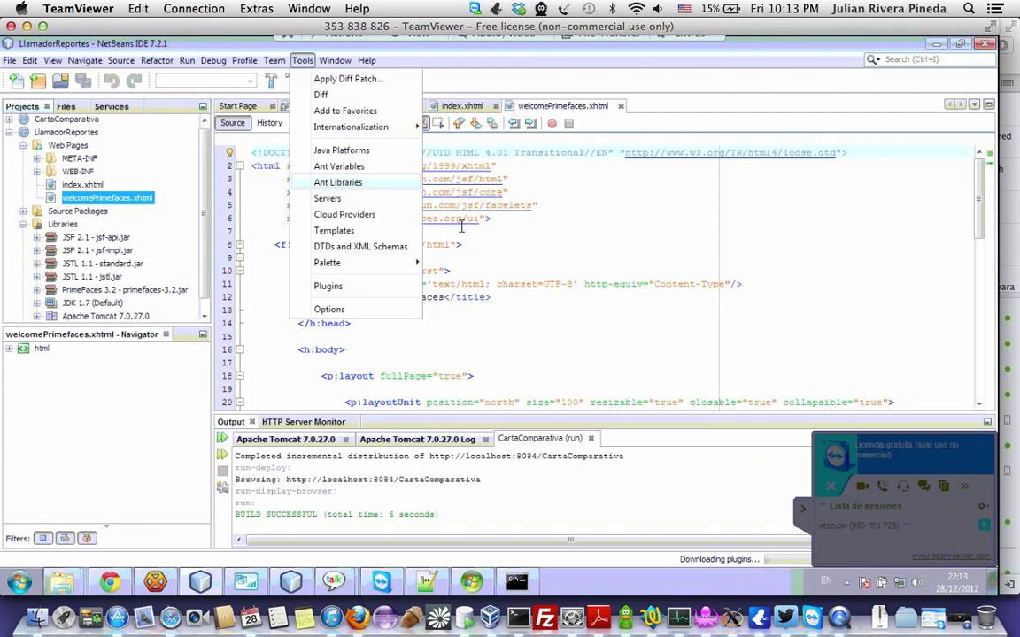
Step: Create a new library named jasperreports-5.0.0 in the Ant Library Manager
key("Return")
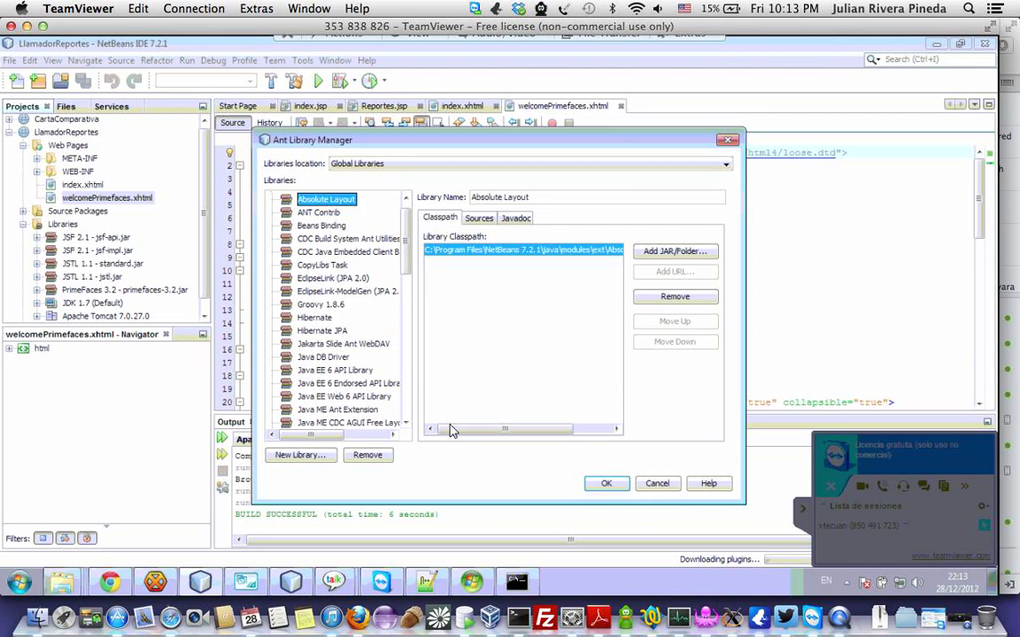
key("alt+n")
type("jasper")
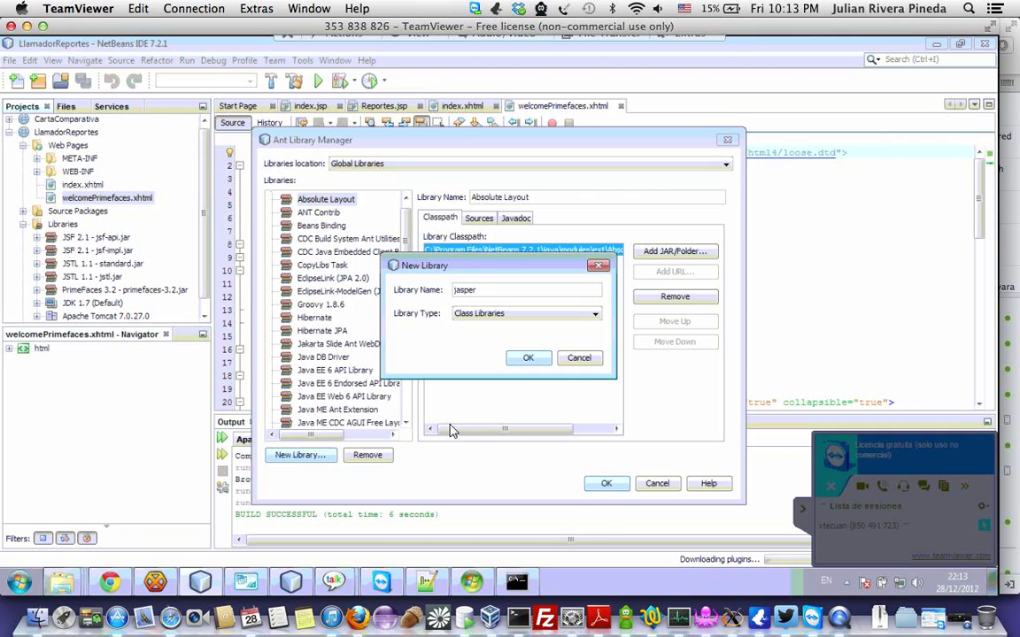
type("reports-5.0.00")
key("BackSpace")
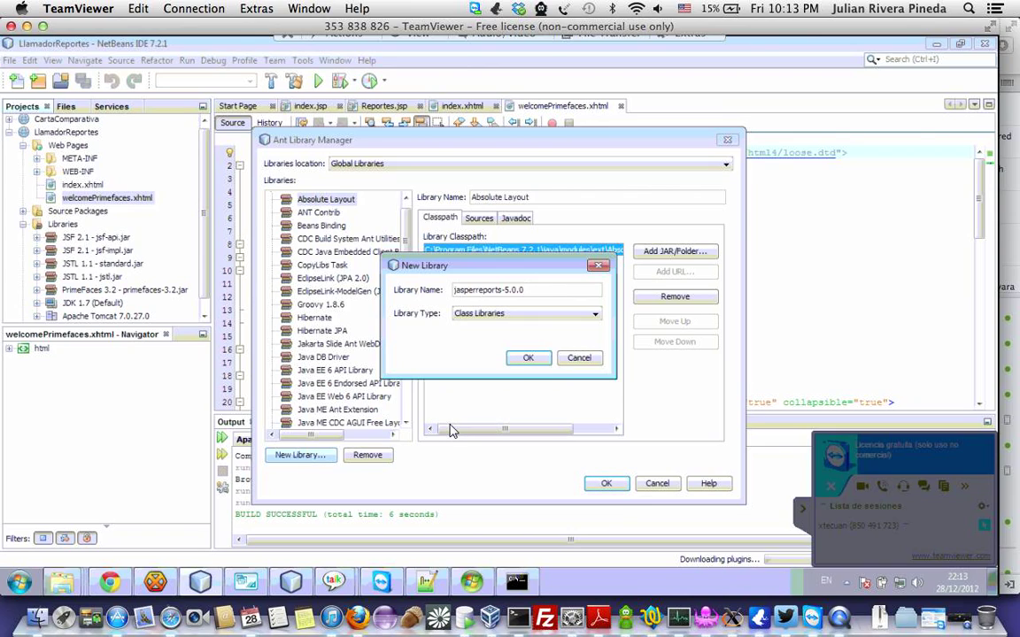
type("-")
key("BackSpace")
left_click(531, 357)
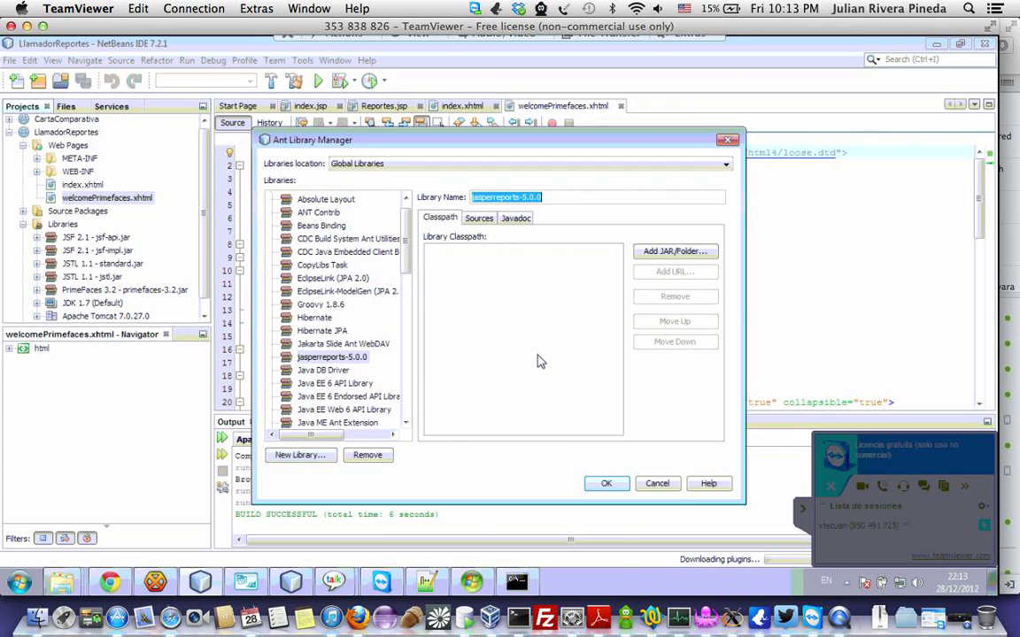
left_click(660, 253)
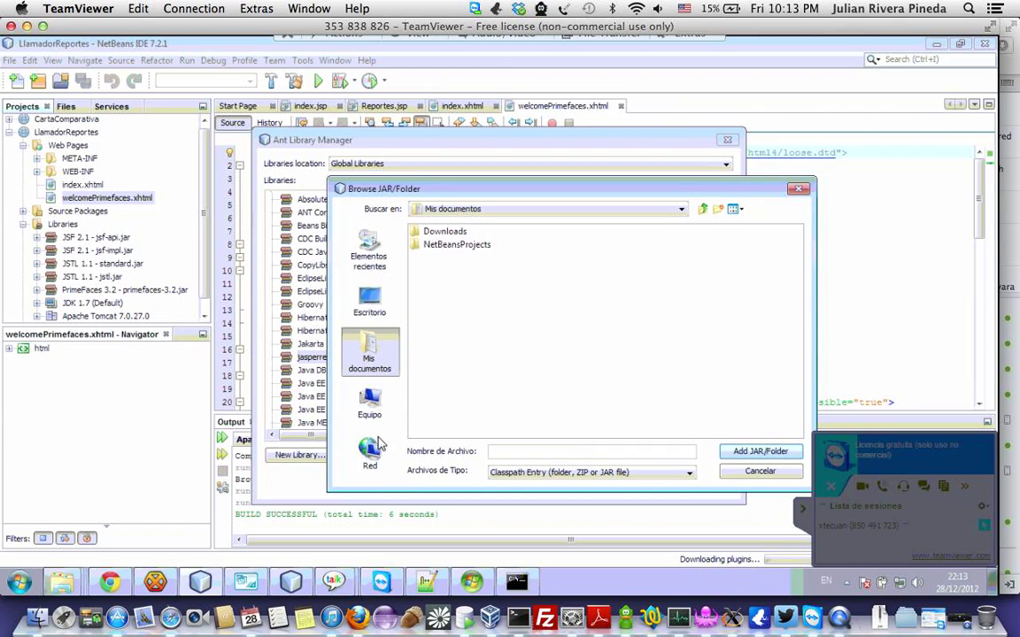
Step: Add every JAR in C:\jasperlibs to the jasperreports-5.0.0 library classpath and save the library
left_click(376, 413)
left_click(456, 232)
double_click(458, 231)
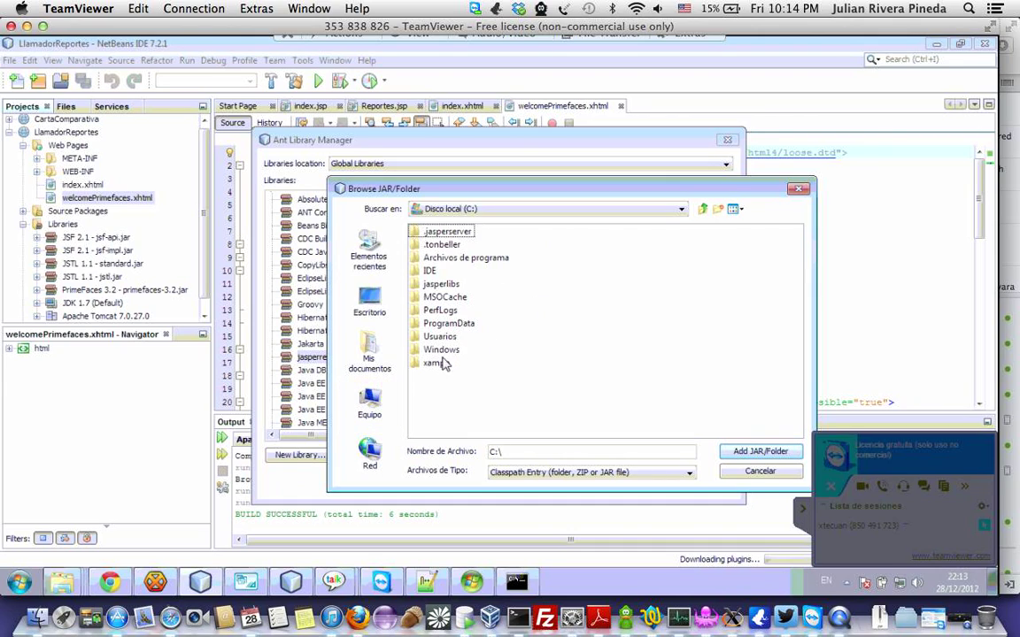
double_click(440, 284)
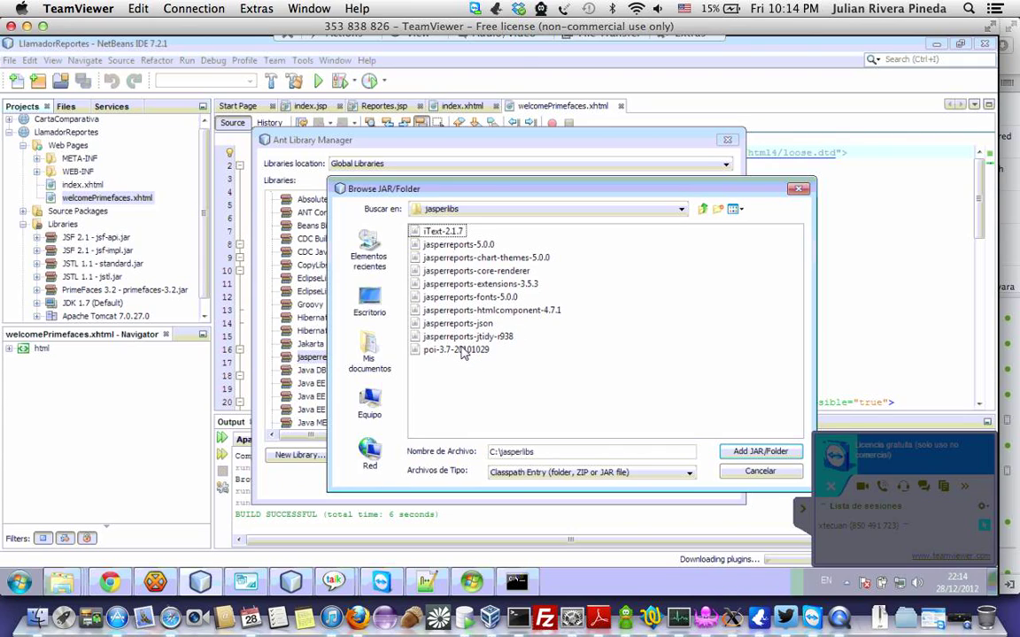
left_click(461, 350)
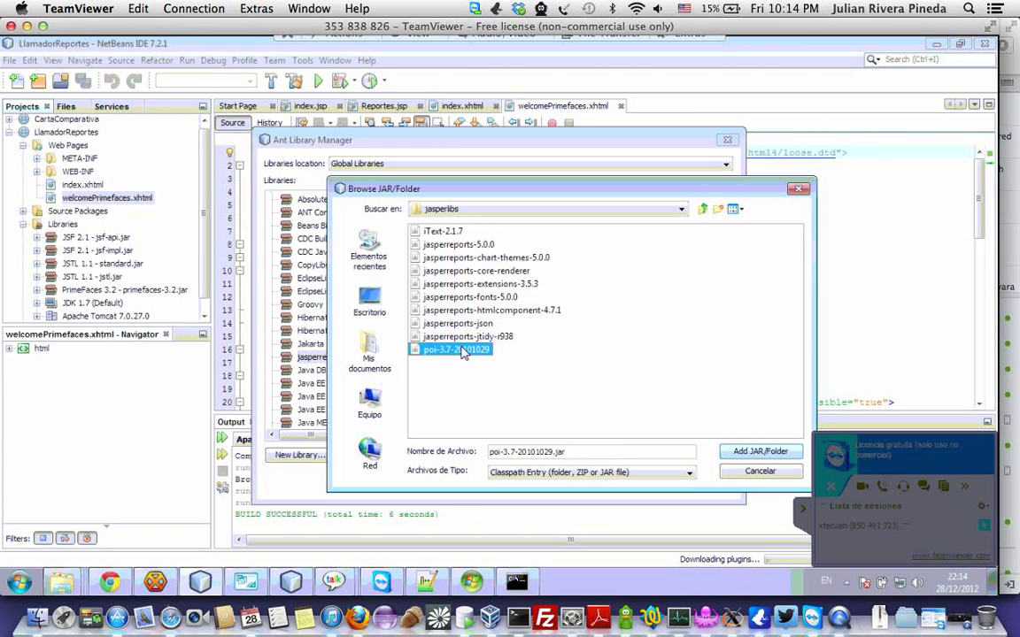
key("ctrl+a")
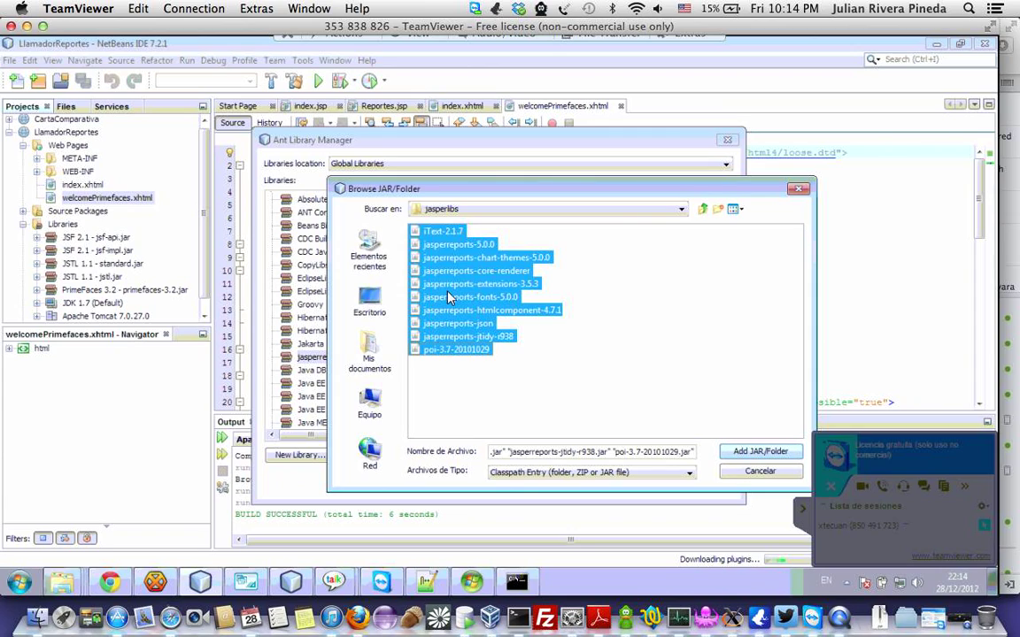
left_click(760, 451)
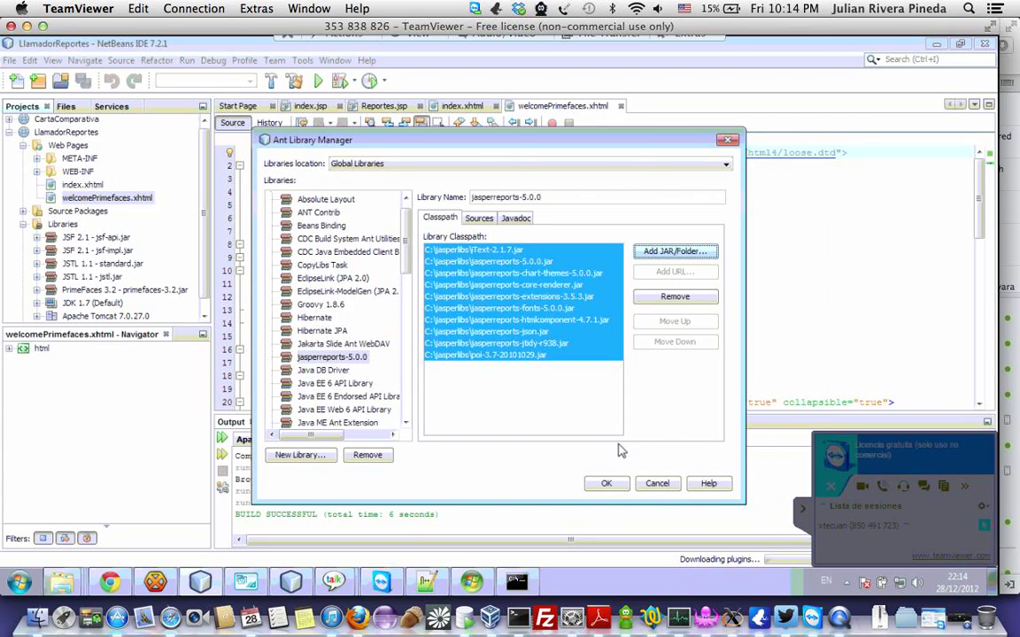
left_click(607, 485)
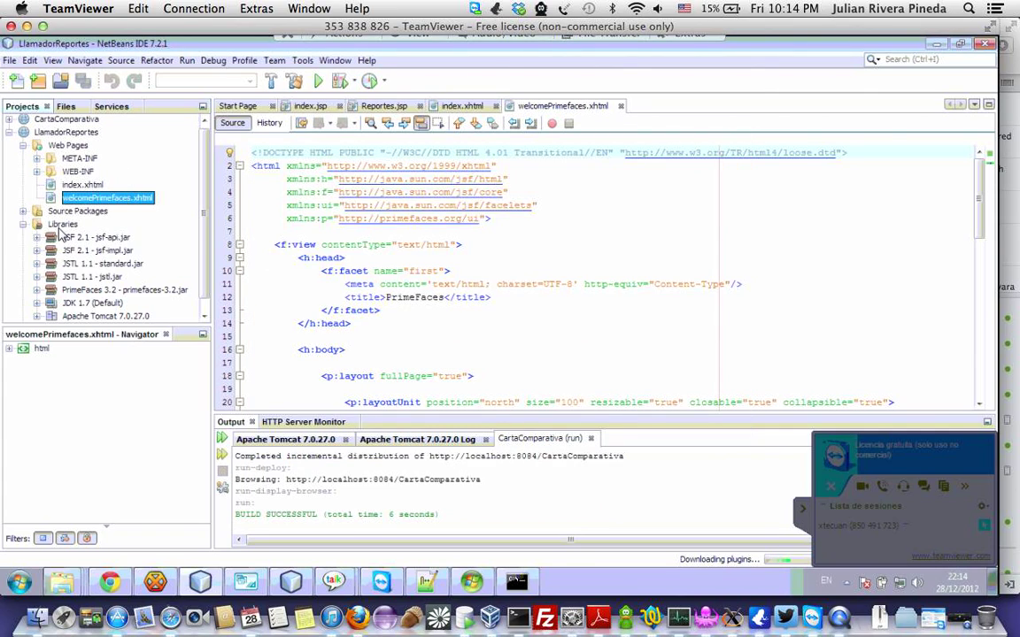
left_click(60, 226)
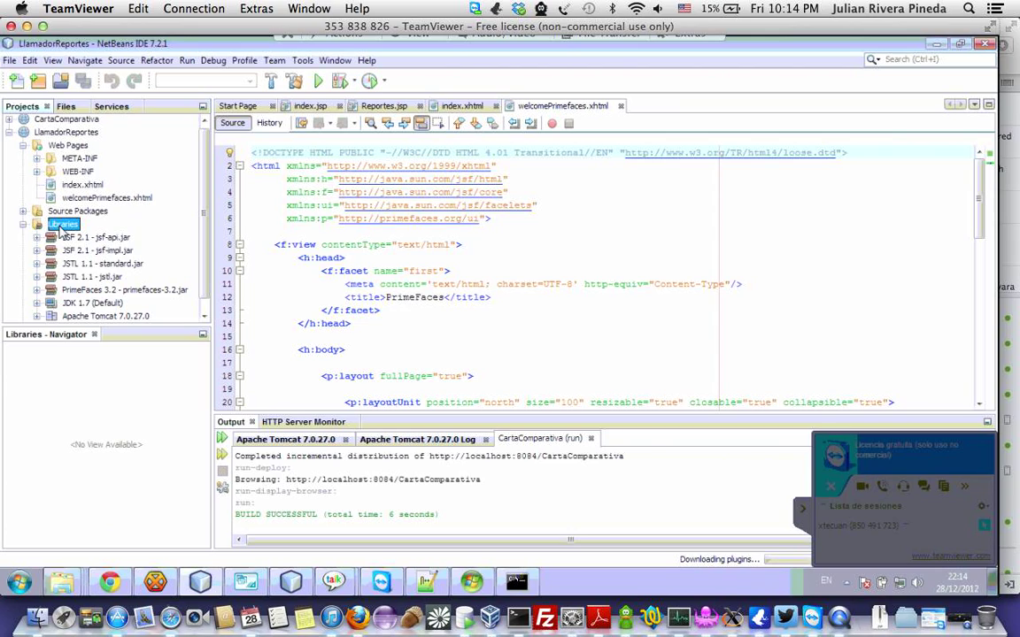
right_click(61, 230)
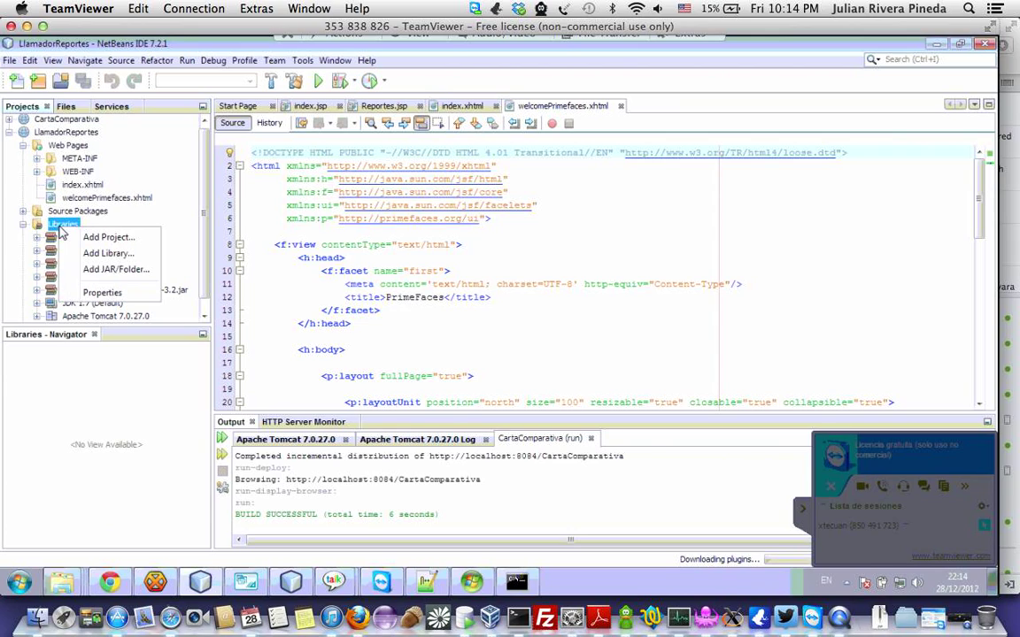
left_click(100, 254)
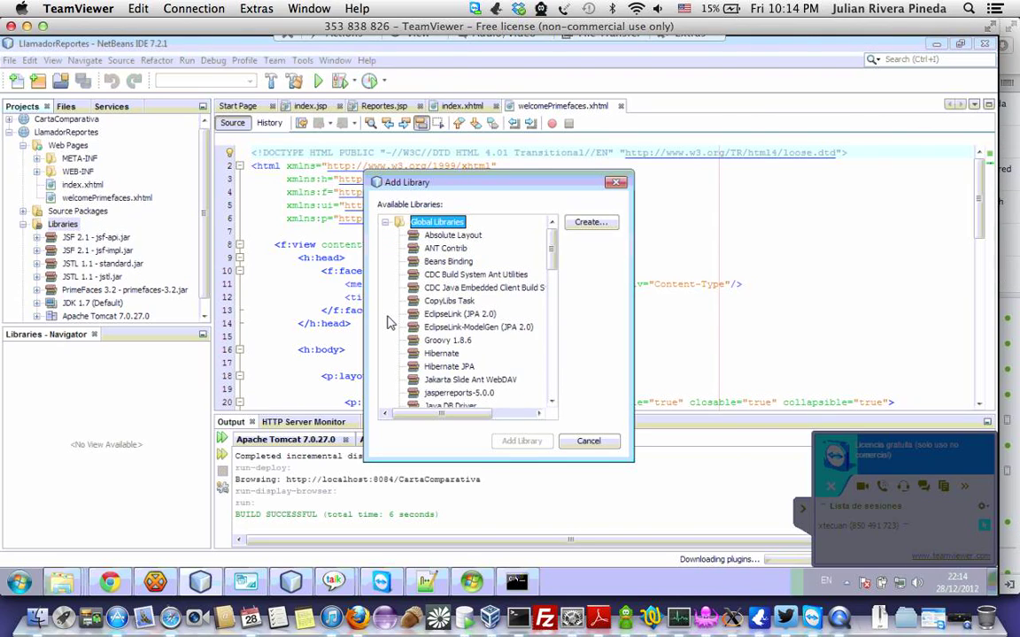
left_click(588, 440)
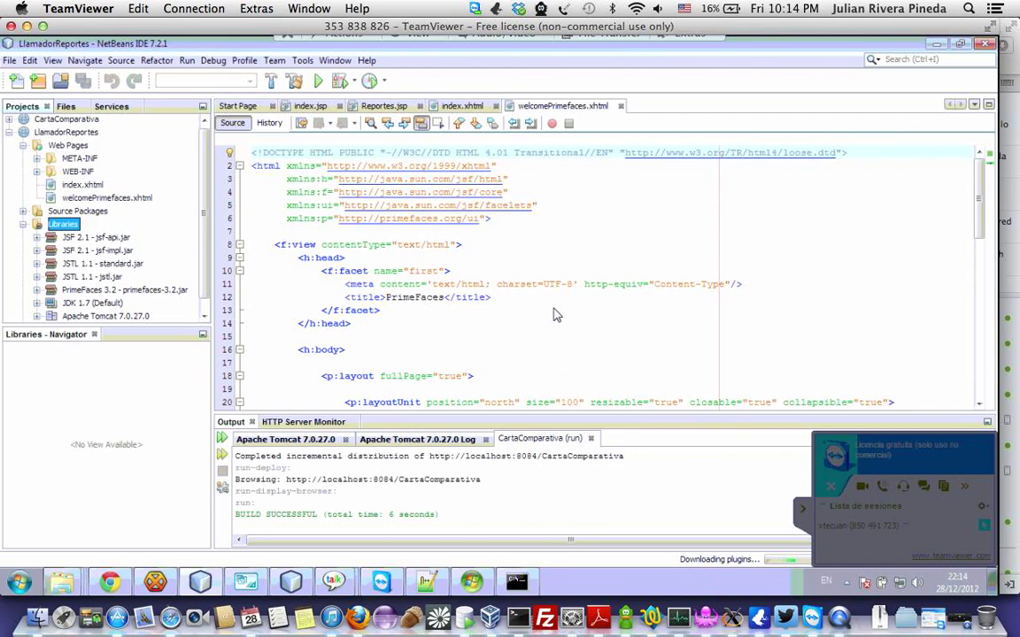
key("alt+Tab")
Step: Run 'copy jdt-compiler-3.1.1.jar c:\jasperlibs', replacing the mistyped cp command, and check the output
type("cp jdt-compiler-3.1.1.jar")
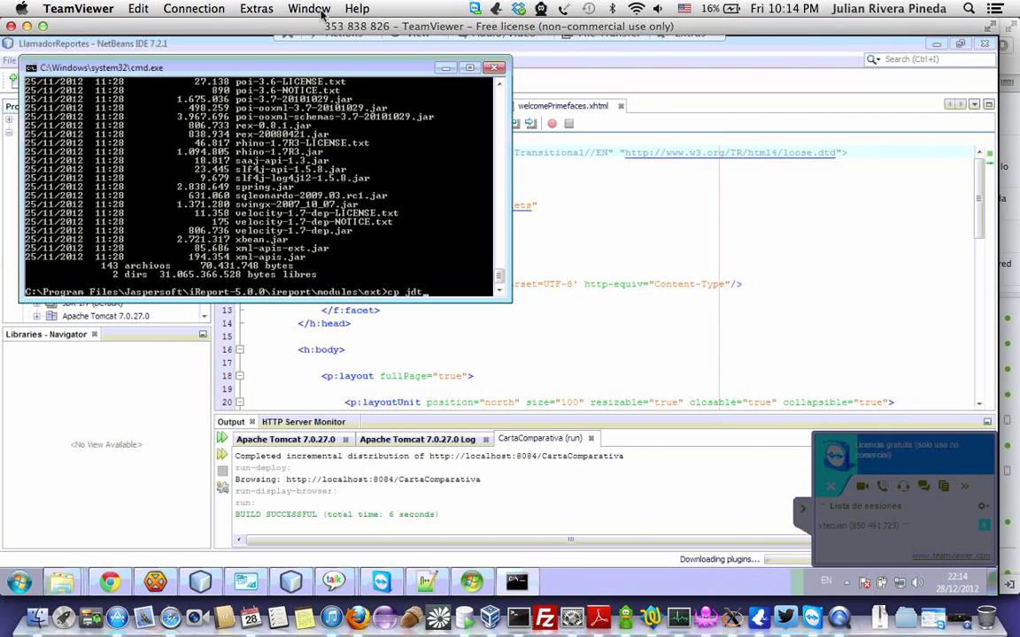
key("BackSpace")
key("BackSpace")
key("BackSpace")
key("BackSpace")
key("BackSpace")
key("BackSpace")
key("BackSpace")
key("BackSpace")
key("BackSpace")
key("BackSpace")
key("BackSpace")
key("BackSpace")
key("BackSpace")
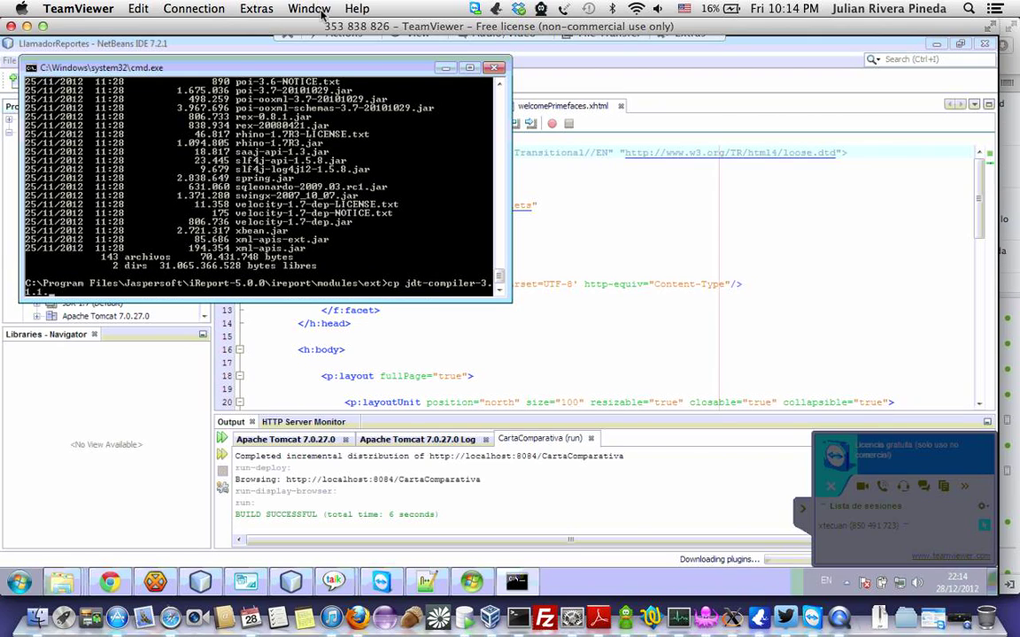
key("BackSpace")
key("BackSpace")
key("BackSpace")
key("BackSpace")
key("BackSpace")
key("BackSpace")
key("BackSpace")
key("BackSpace")
key("BackSpace")
key("BackSpace")
key("BackSpace")
key("BackSpace")
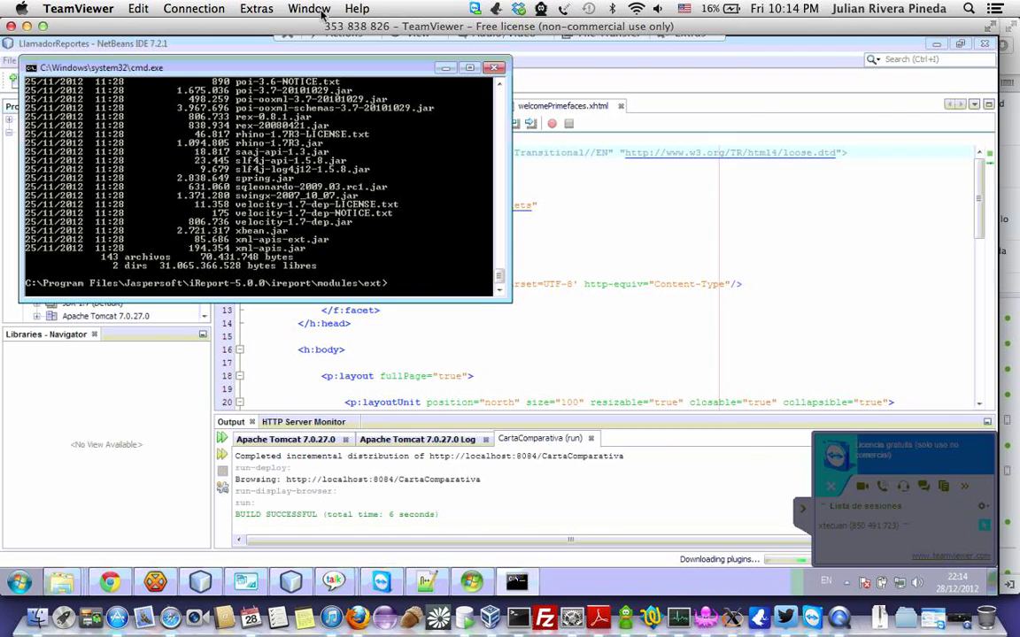
type("copy jdt")
key("Tab")
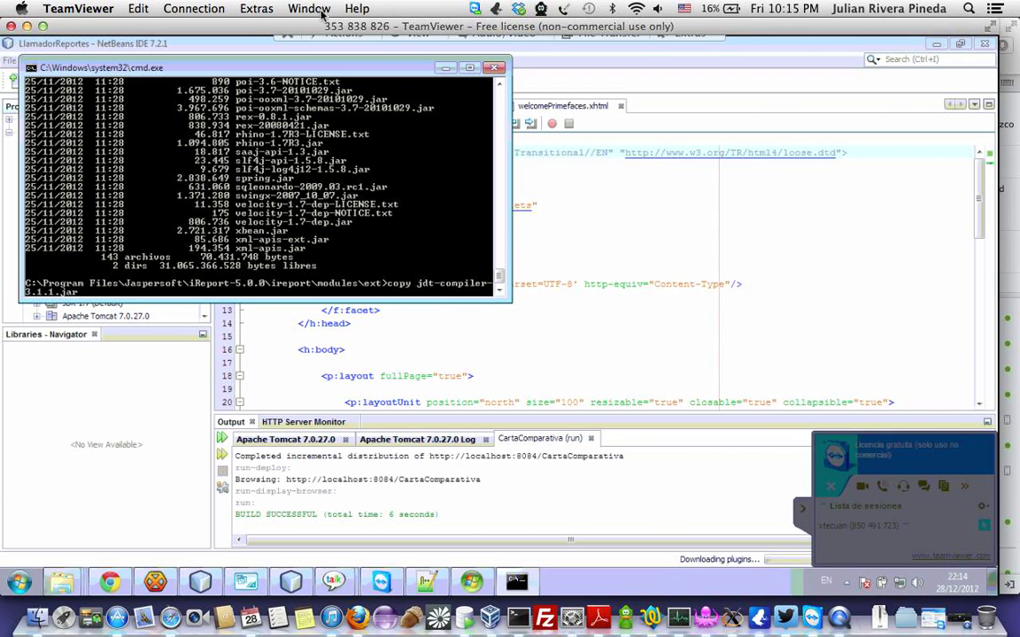
type("c:\\jasperlibs")
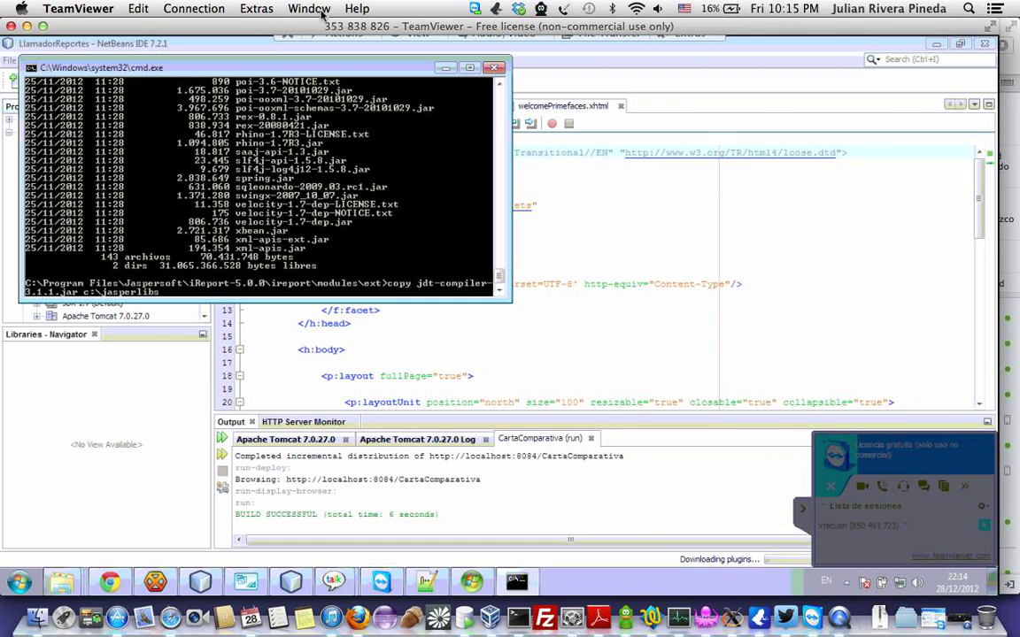
key("Return")
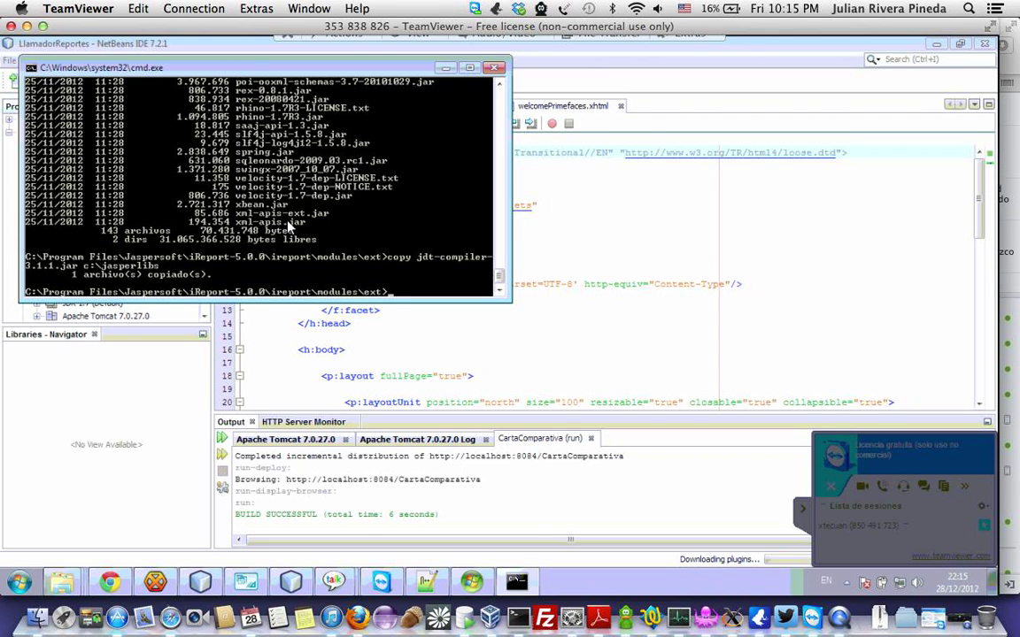
scroll(288, 229, "up", 5)
scroll(288, 228, "up", 5)
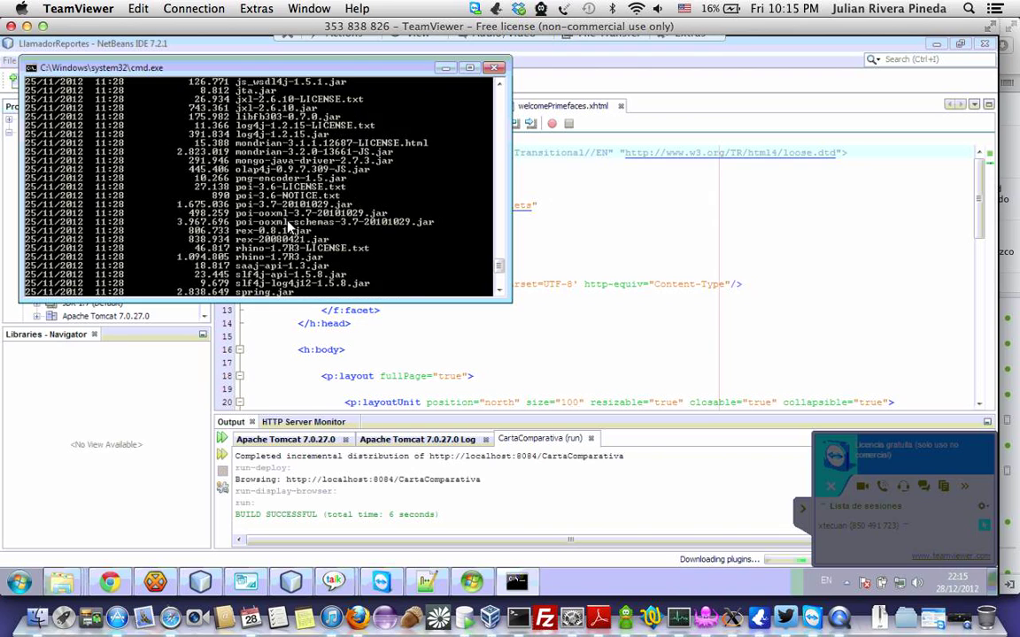
scroll(288, 229, "up", 3)
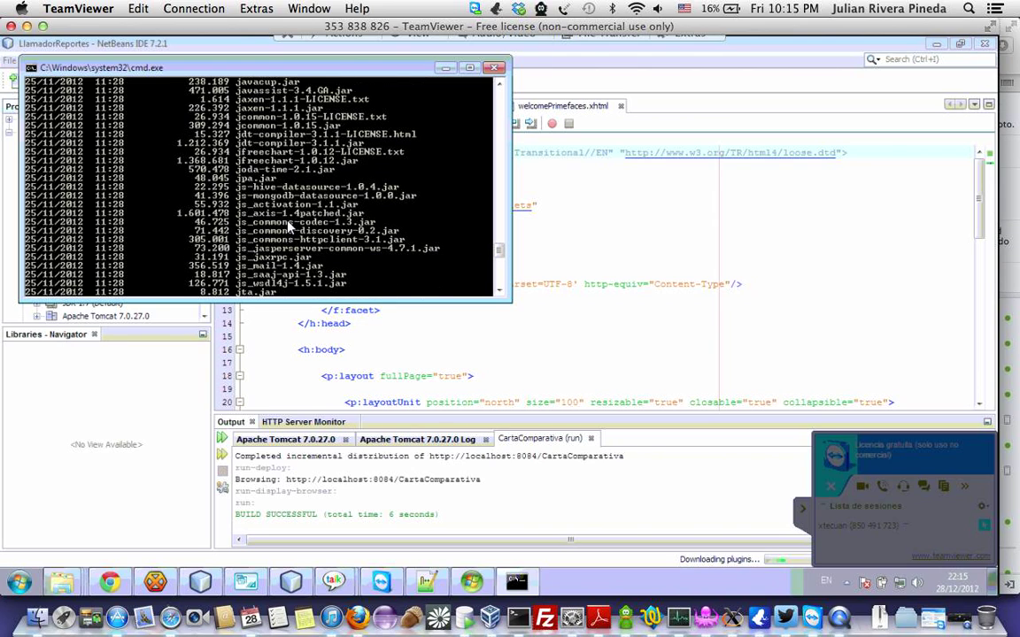
scroll(288, 229, "up", 4)
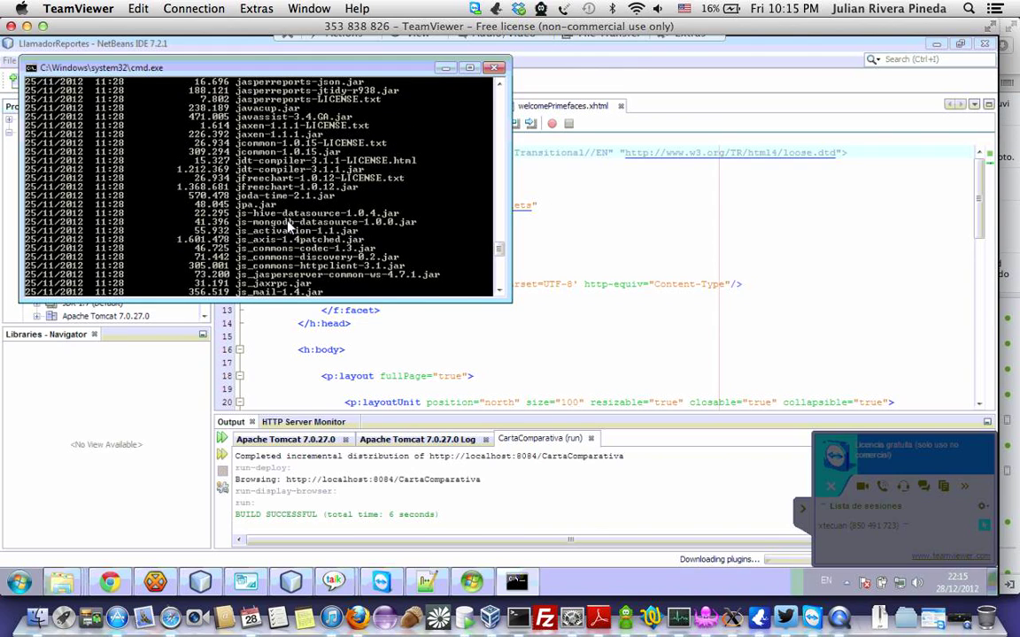
scroll(288, 228, "up", 5)
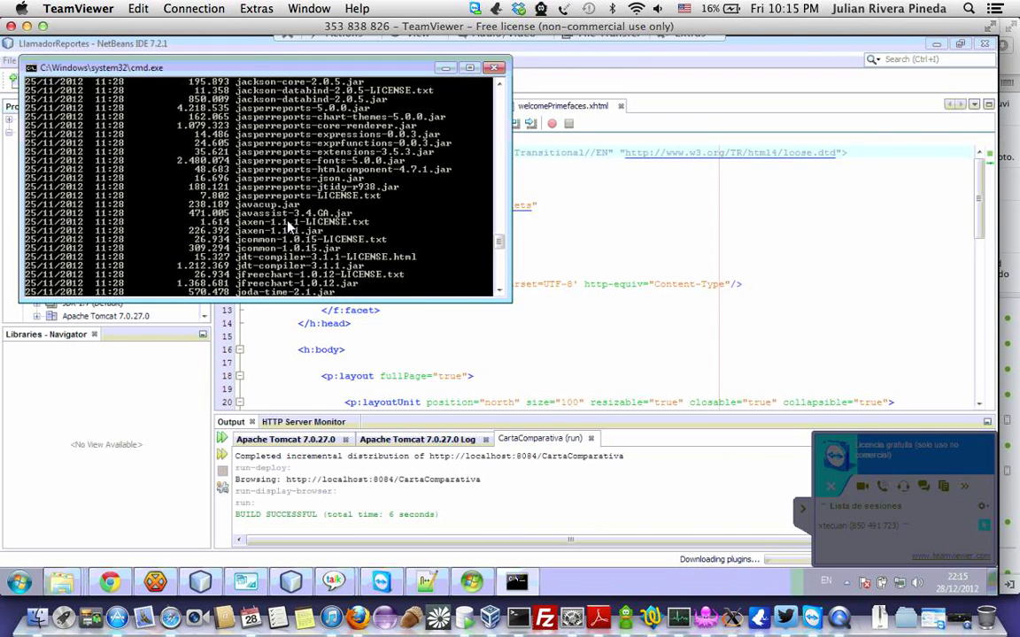
scroll(287, 228, "up", 5)
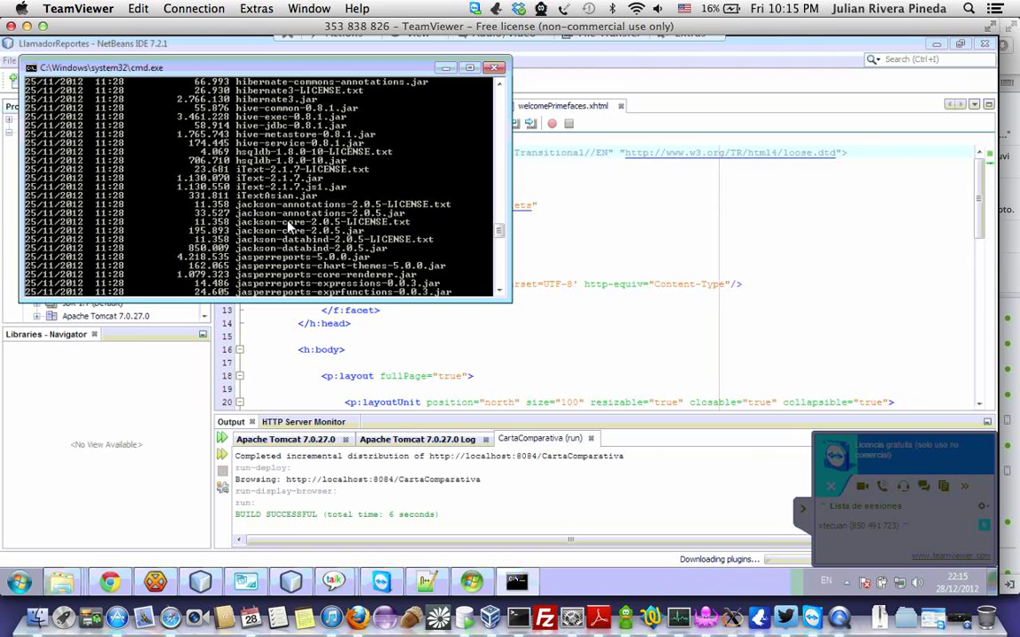
scroll(288, 227, "up", 2)
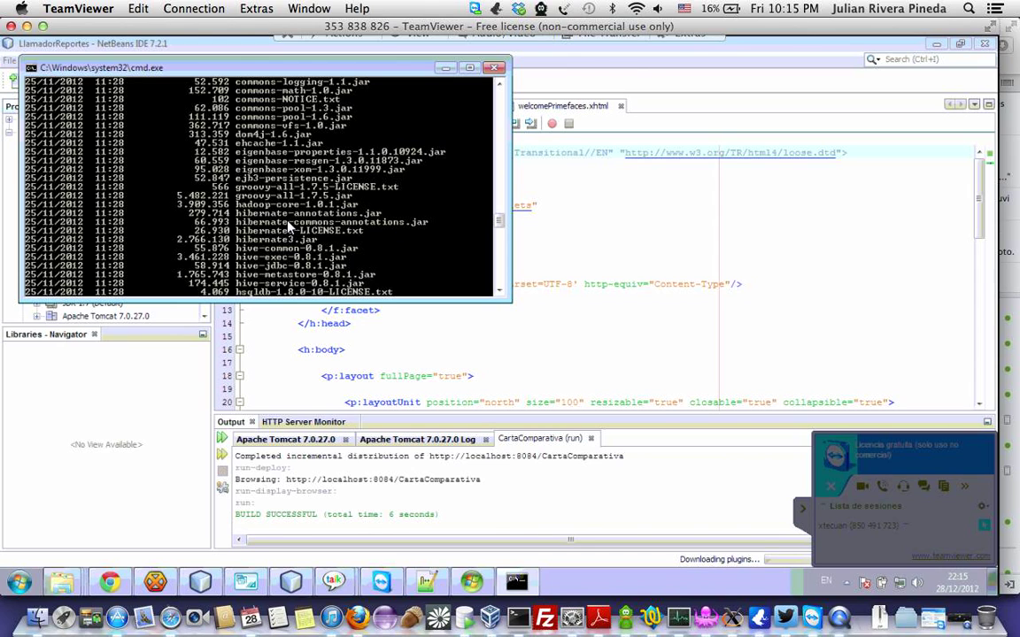
scroll(287, 228, "down", 15)
scroll(287, 227, "down", 12)
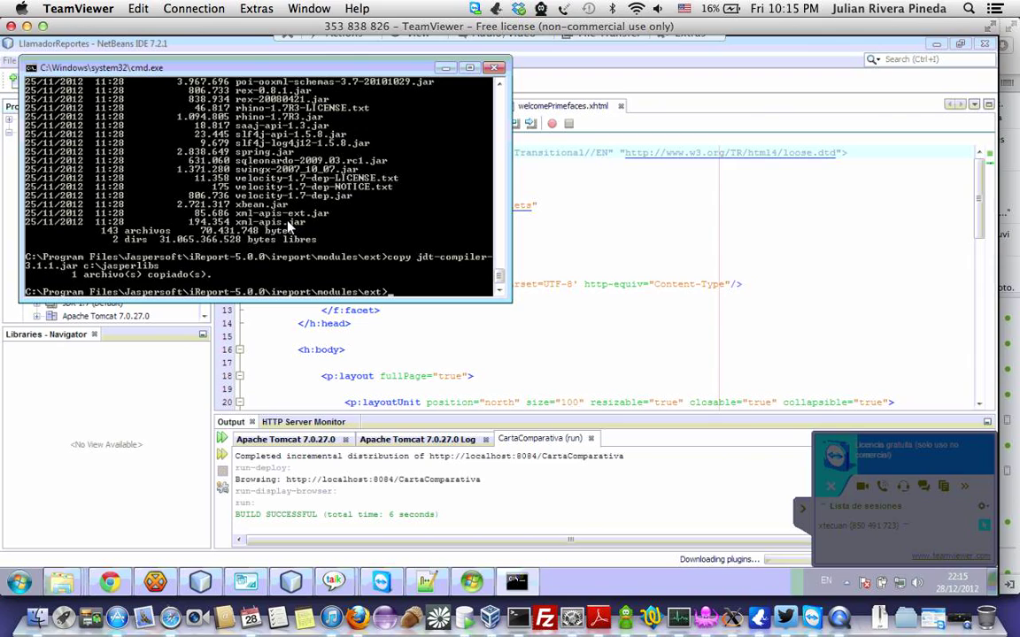
Step: Copy groovy-all-1.7.5.jar into c:\jasperlibs and review the console output
type("copy groovy-all-1.7.5.jar")
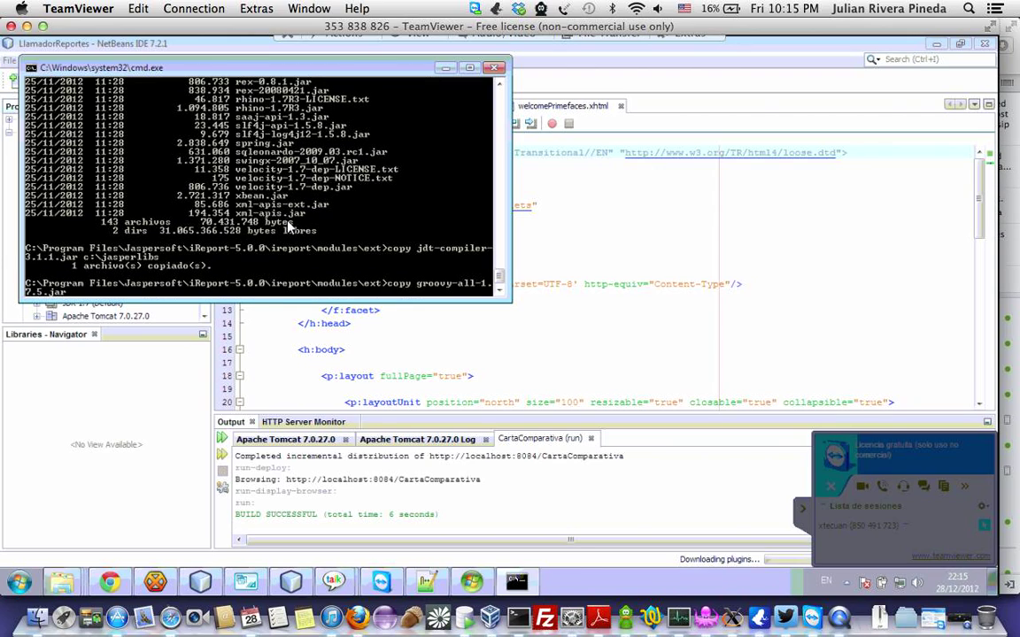
type(" c:\\jasperlibs")
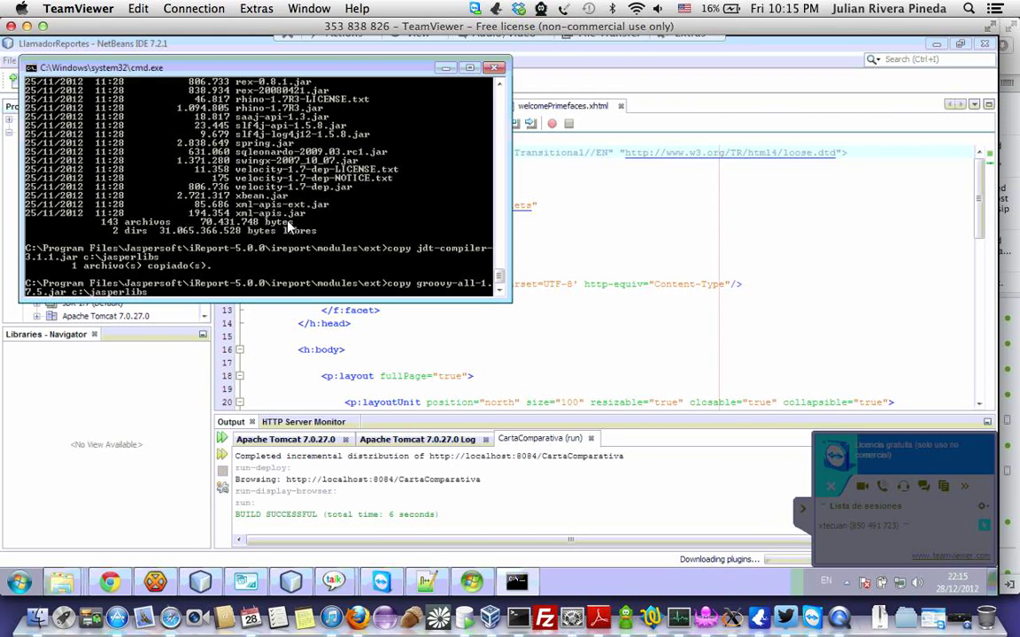
key("Return")
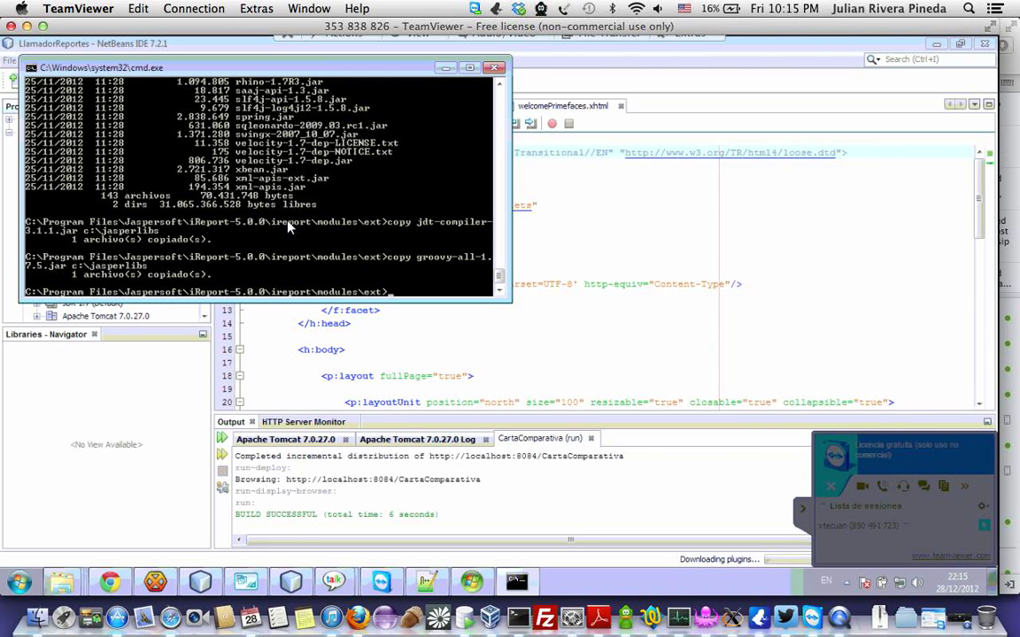
scroll(288, 227, "up", 8)
scroll(287, 228, "up", 10)
scroll(252, 283, "up", 6)
scroll(252, 283, "up", 5)
scroll(252, 284, "up", 12)
scroll(252, 283, "up", 5)
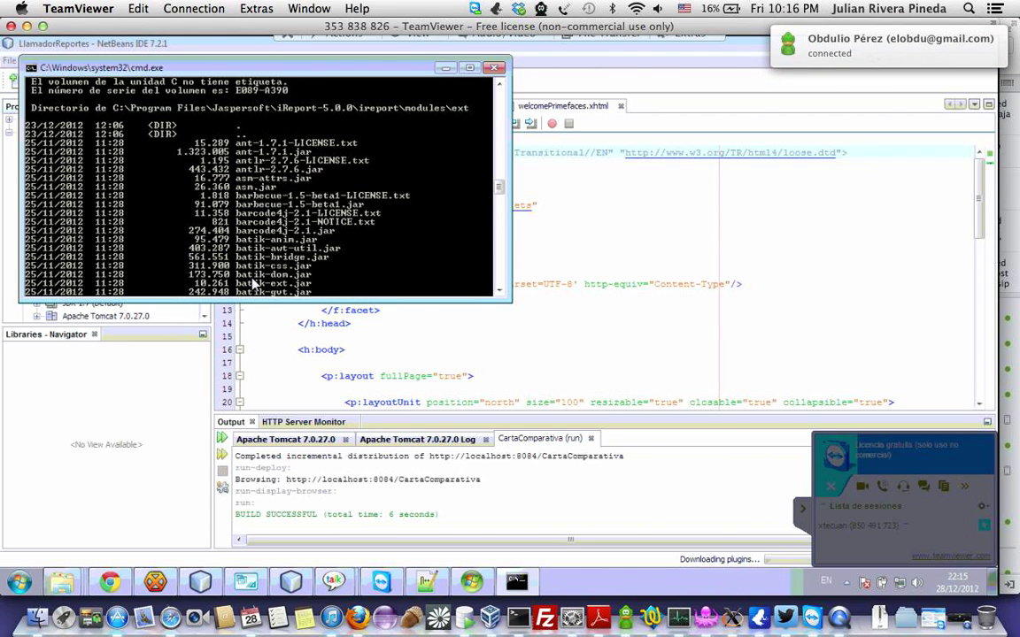
scroll(252, 283, "down", 4)
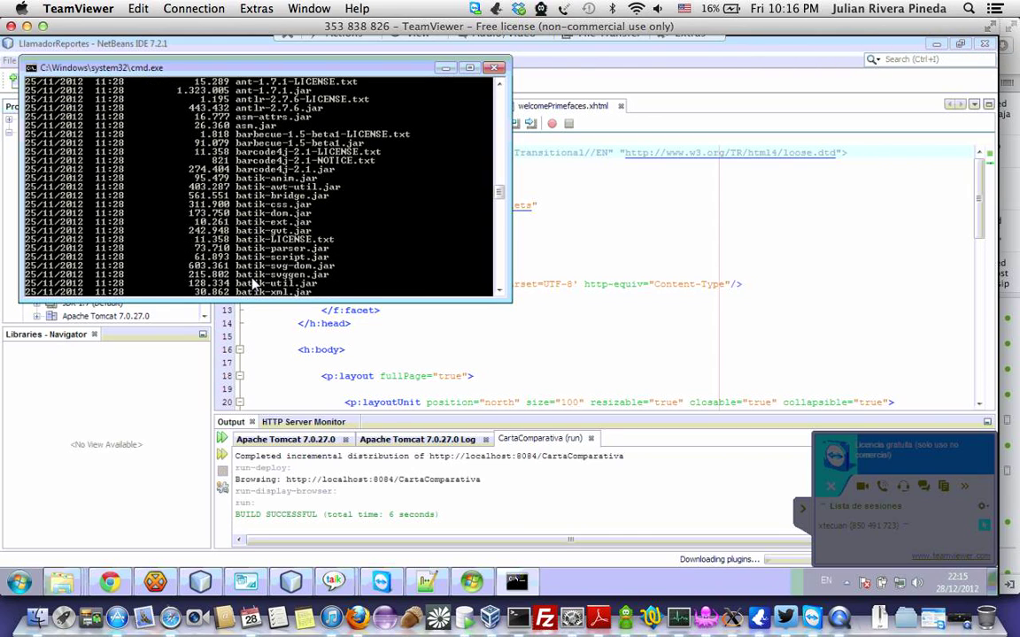
scroll(253, 283, "down", 8)
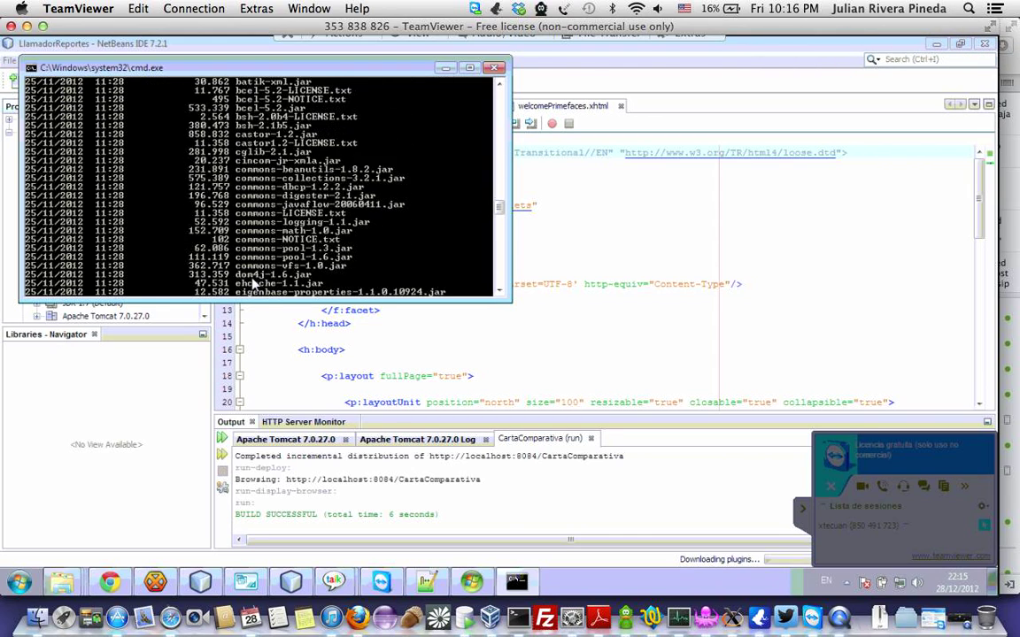
scroll(253, 283, "down", 8)
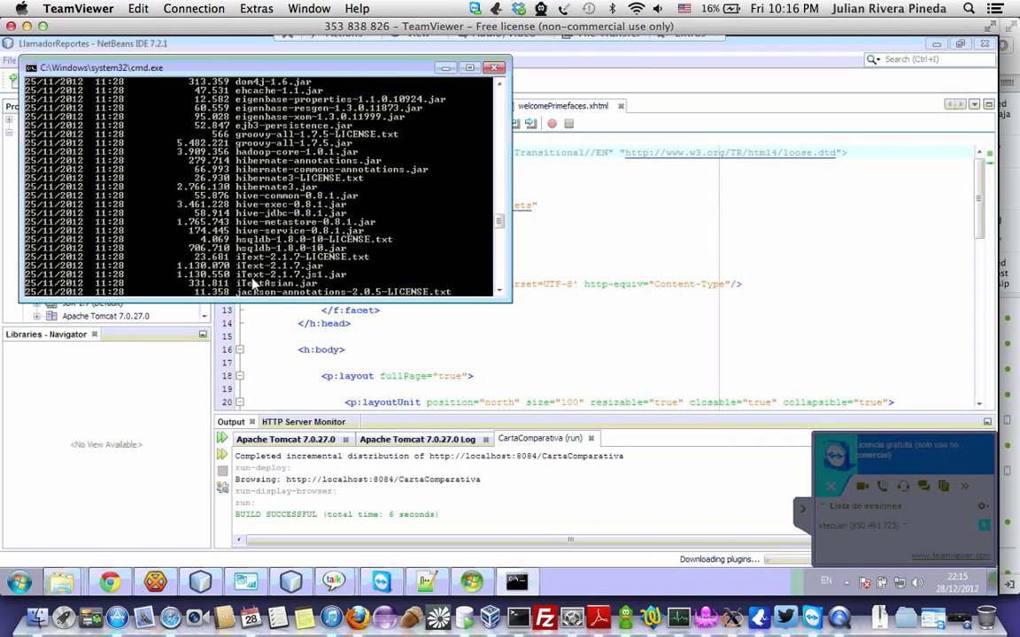
scroll(254, 283, "down", 1)
scroll(253, 283, "down", 5)
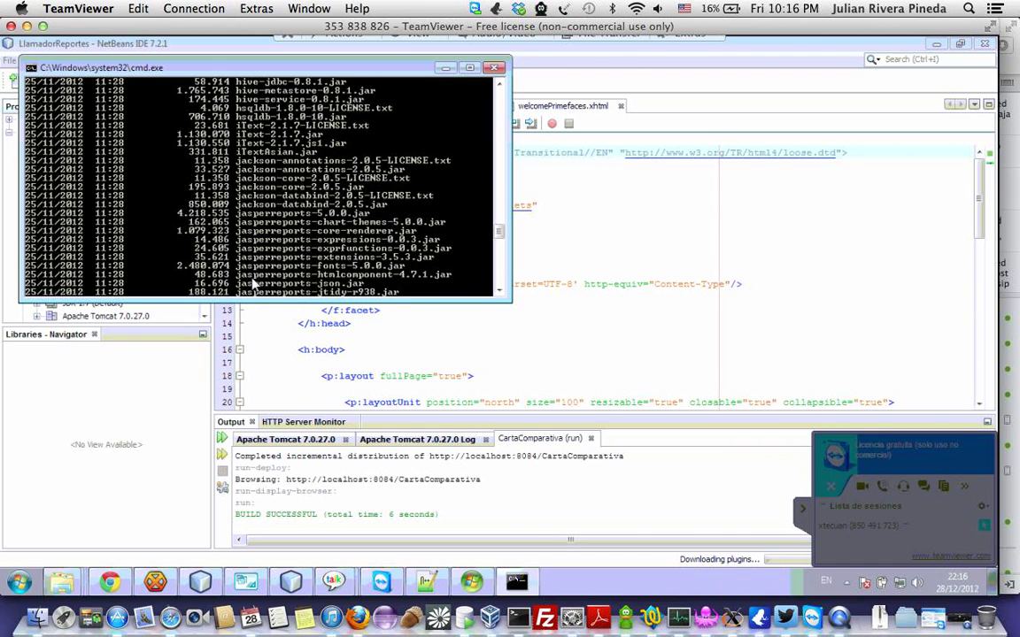
scroll(253, 283, "down", 3)
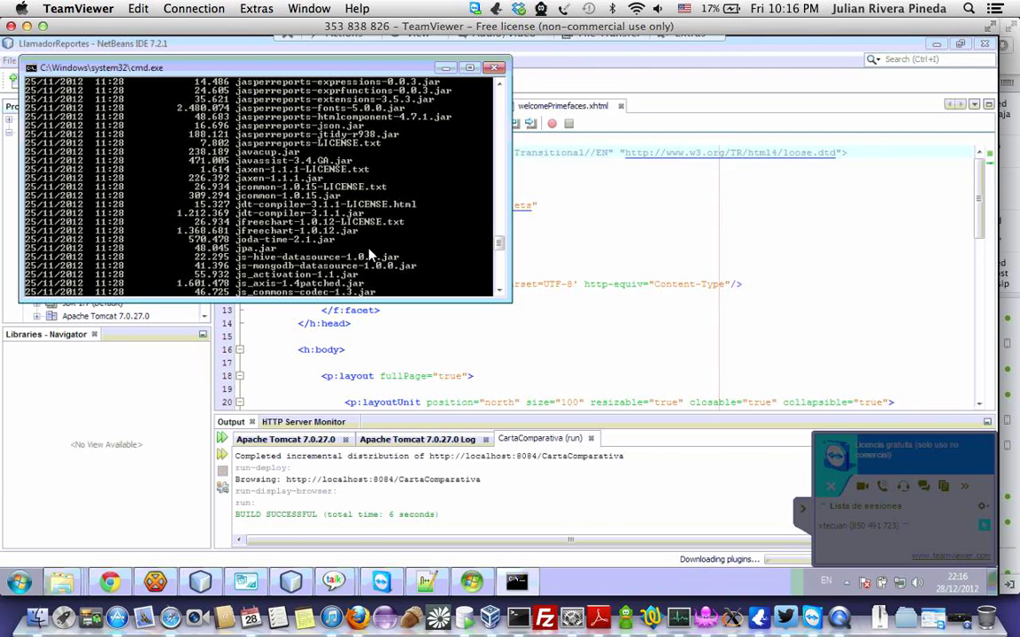
scroll(372, 255, "down", 15)
Step: Copy jfreechart-1.0.12.jar into c:\jasperlibs, then switch back to NetBeans
type("cp j")
key("BackSpace")
key("BackSpace")
key("BackSpace")
key("BackSpace")
type("copy jfree")
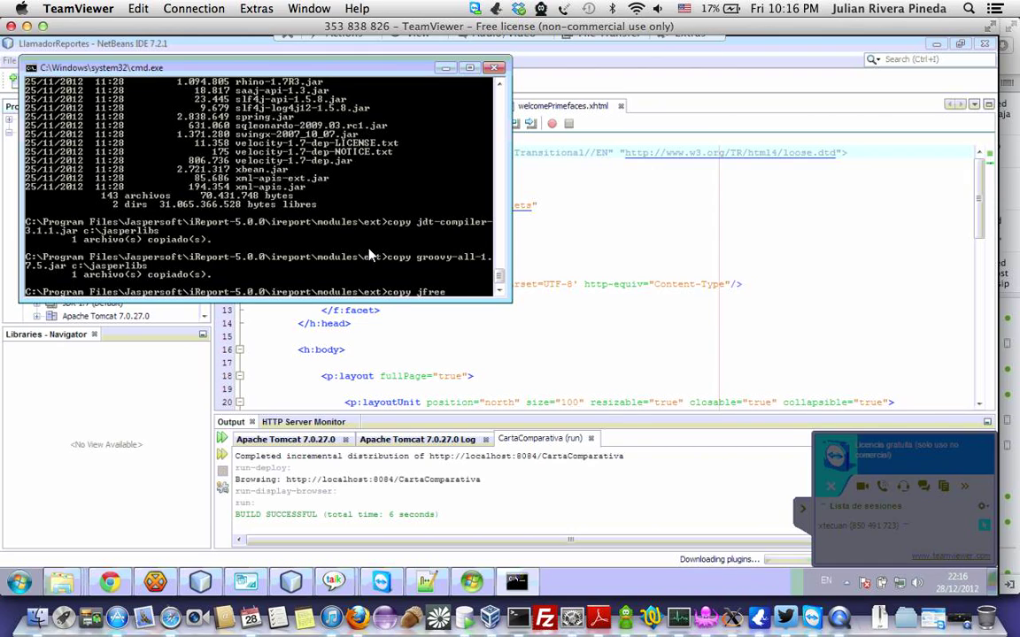
key("Tab")
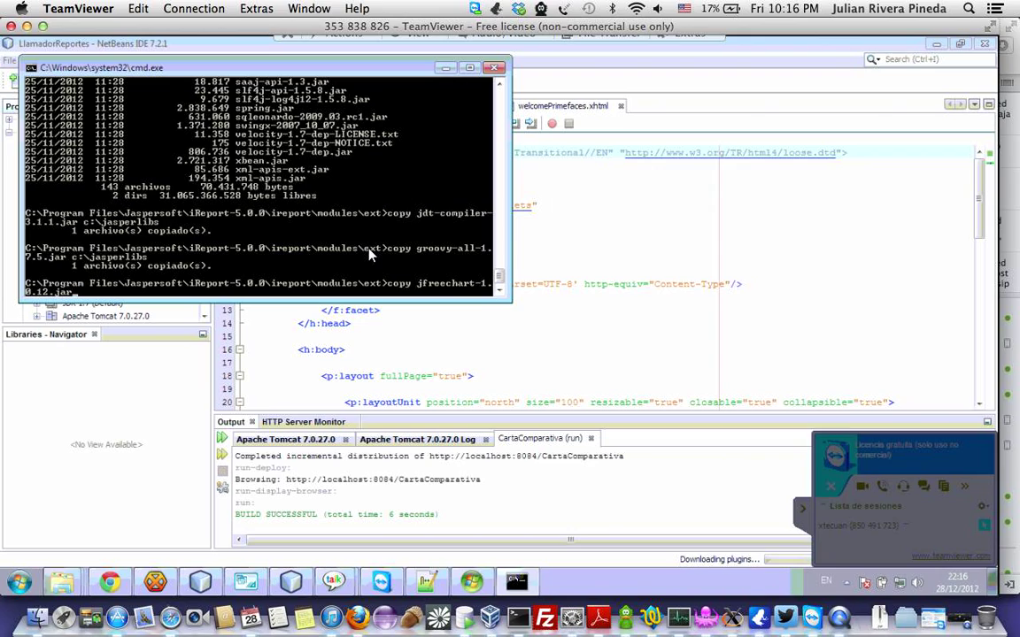
type("c:\\jasperlibs")
key("Return")
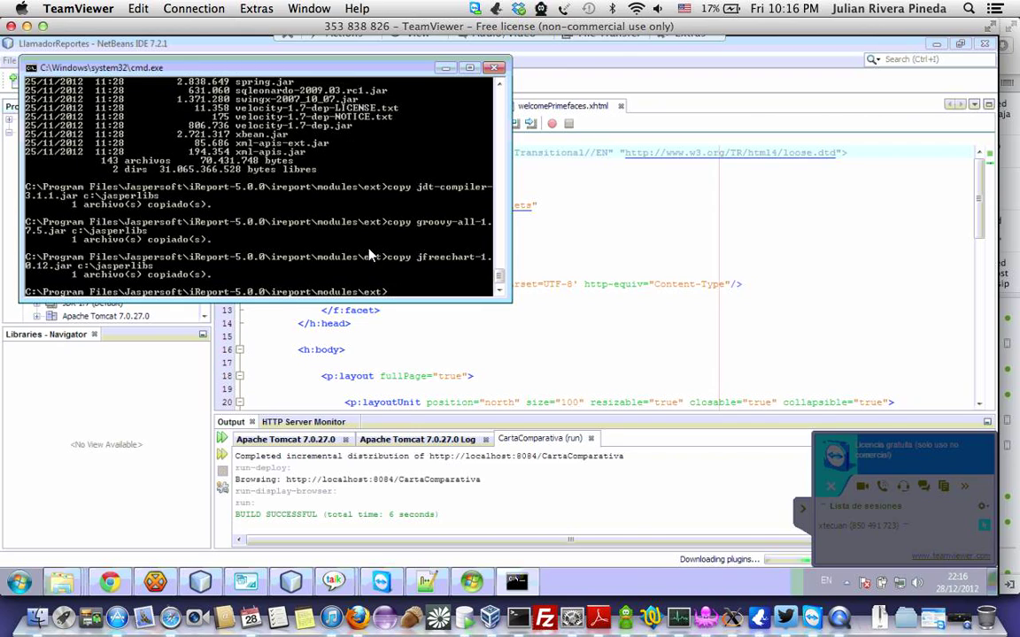
left_click(509, 333)
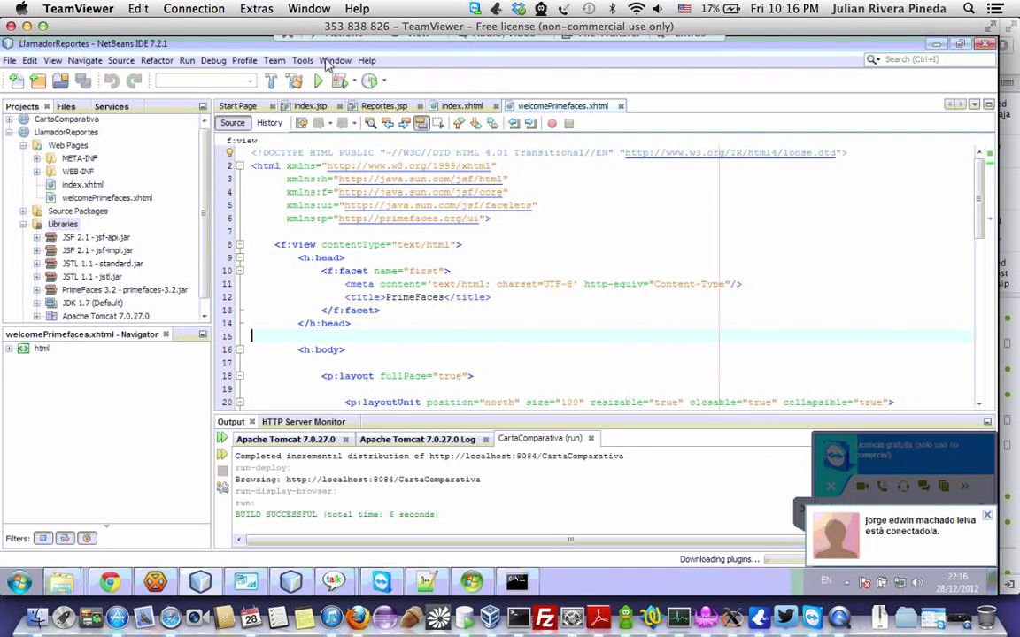
Step: In Ant Library Manager, add groovy-all-1.7.5, jdt-compiler-3.1.1 and jfreechart-1.0.12 to jasperreports-5.0.0 and confirm
left_click(303, 60)
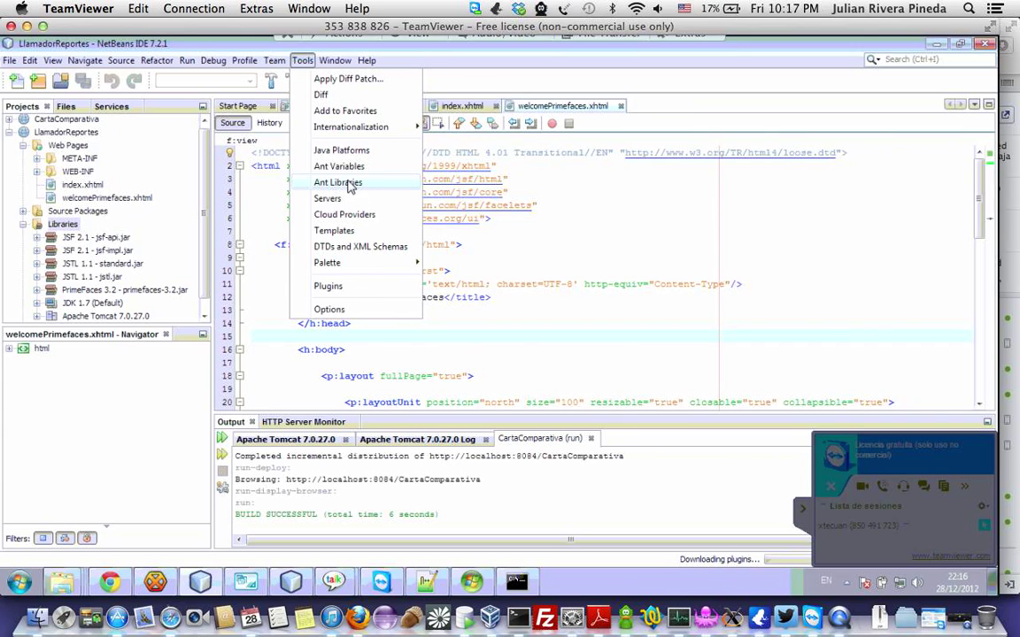
left_click(407, 184)
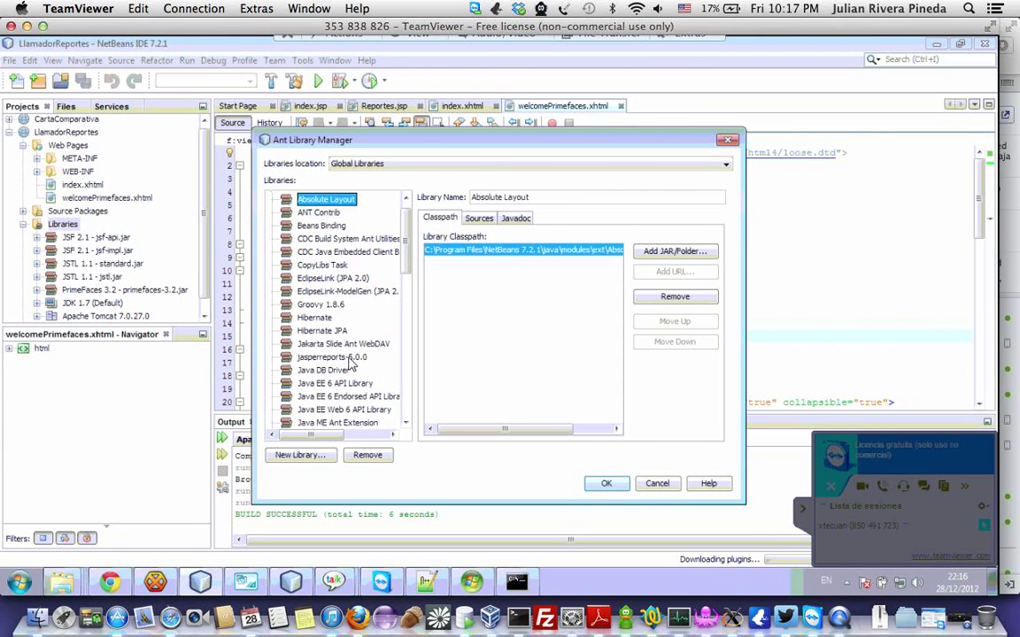
left_click(347, 357)
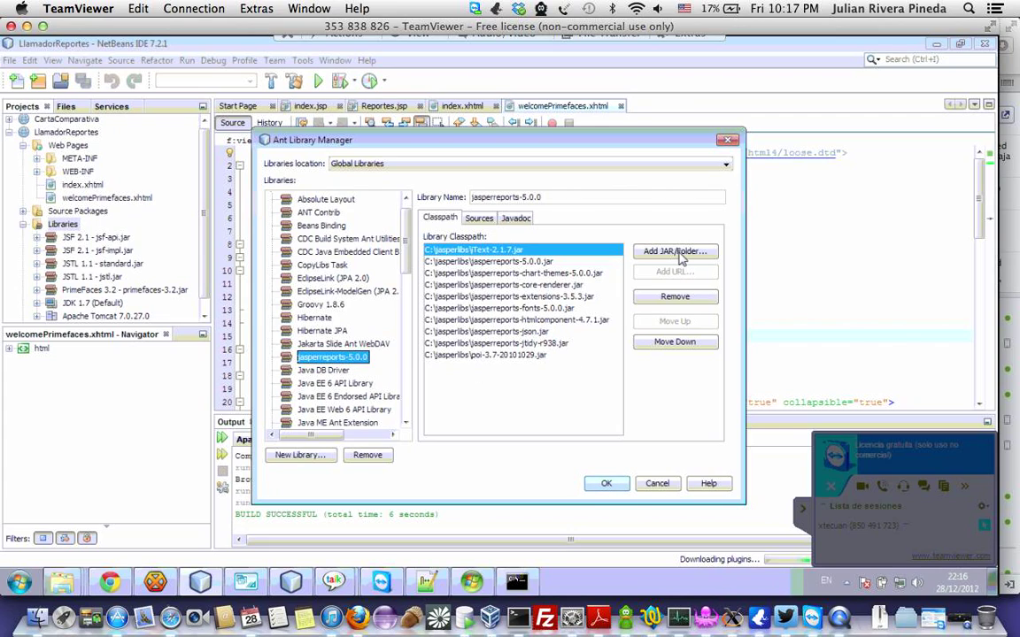
left_click(679, 253)
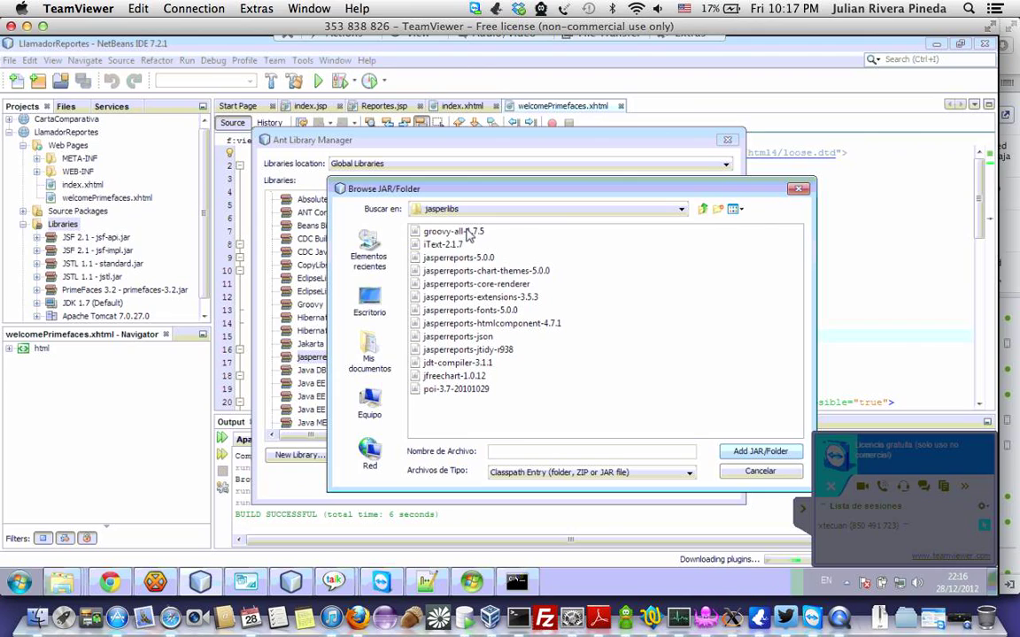
left_click(469, 232)
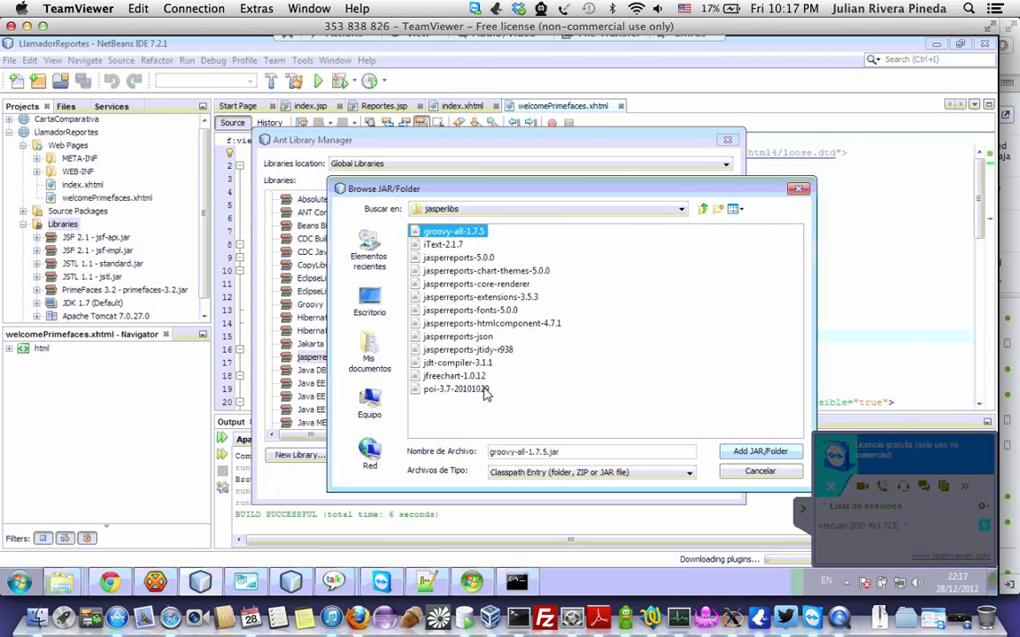
left_click(467, 364)
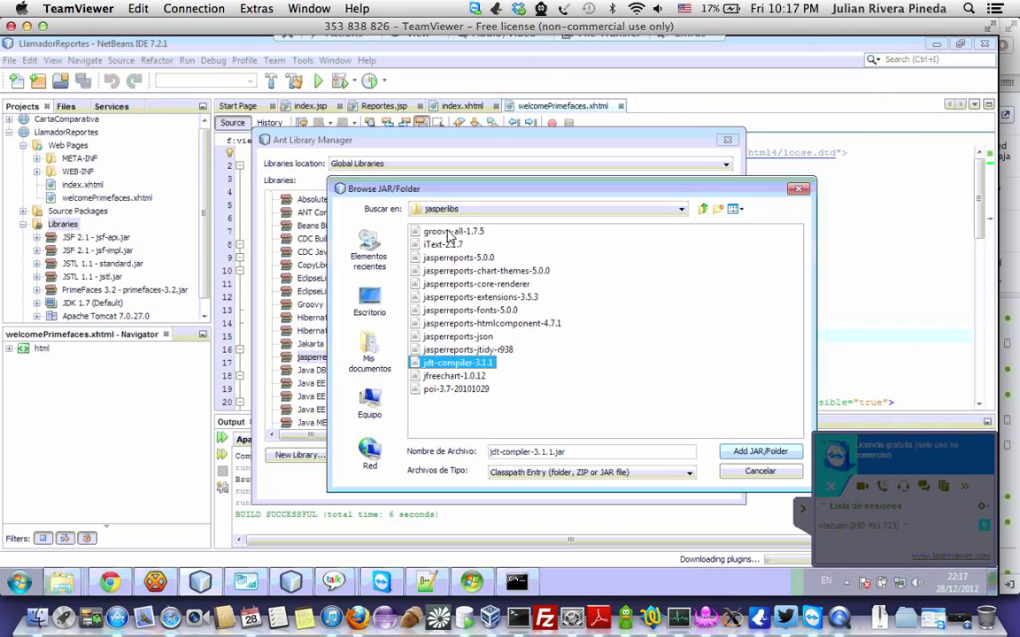
left_click(453, 231, "ctrl")
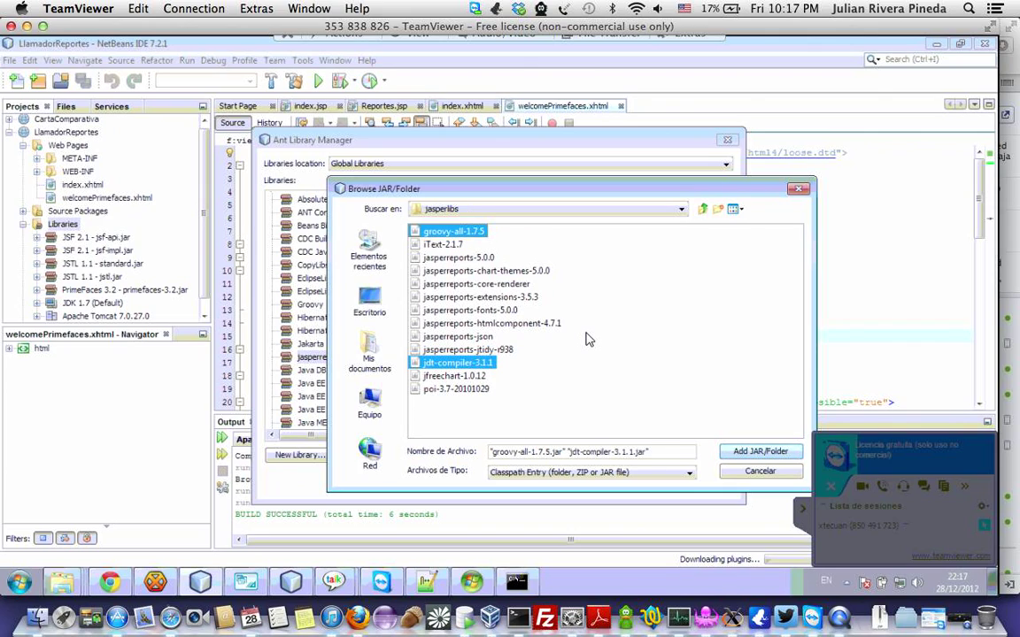
left_click(447, 375, "ctrl")
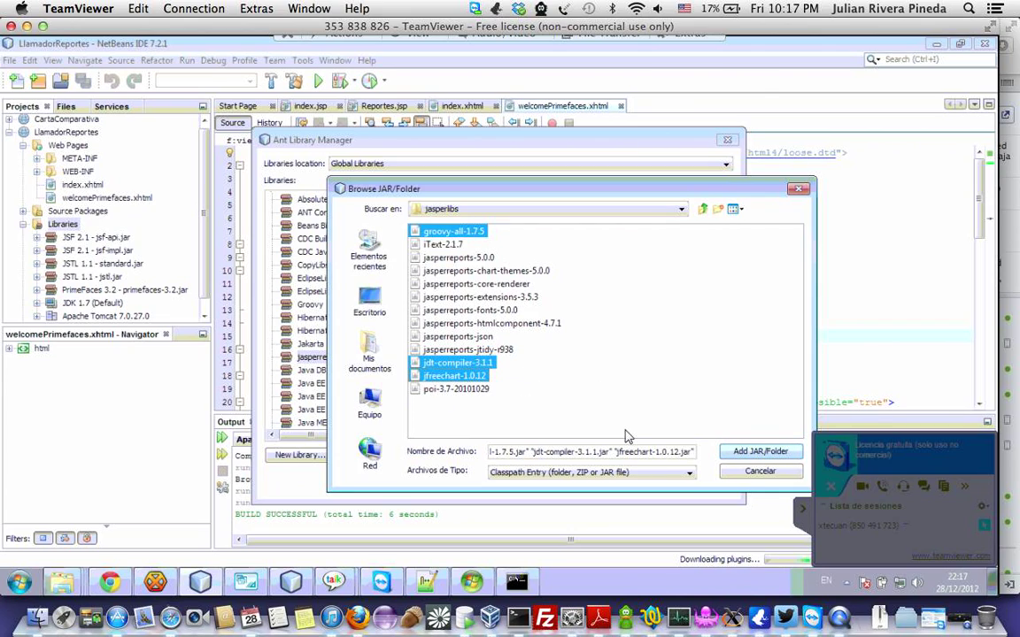
left_click(732, 451)
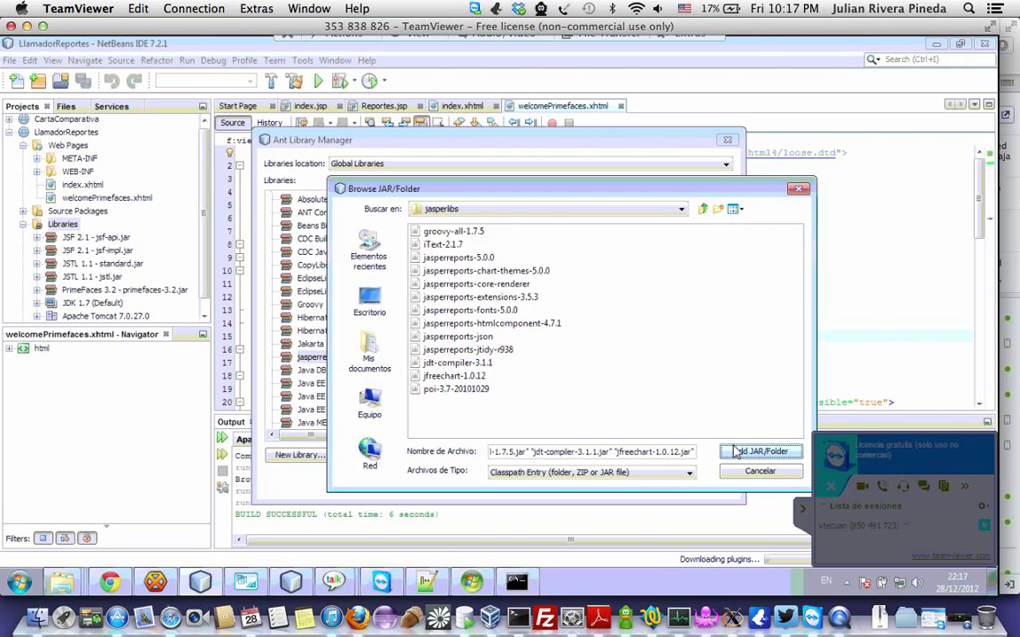
left_click(607, 485)
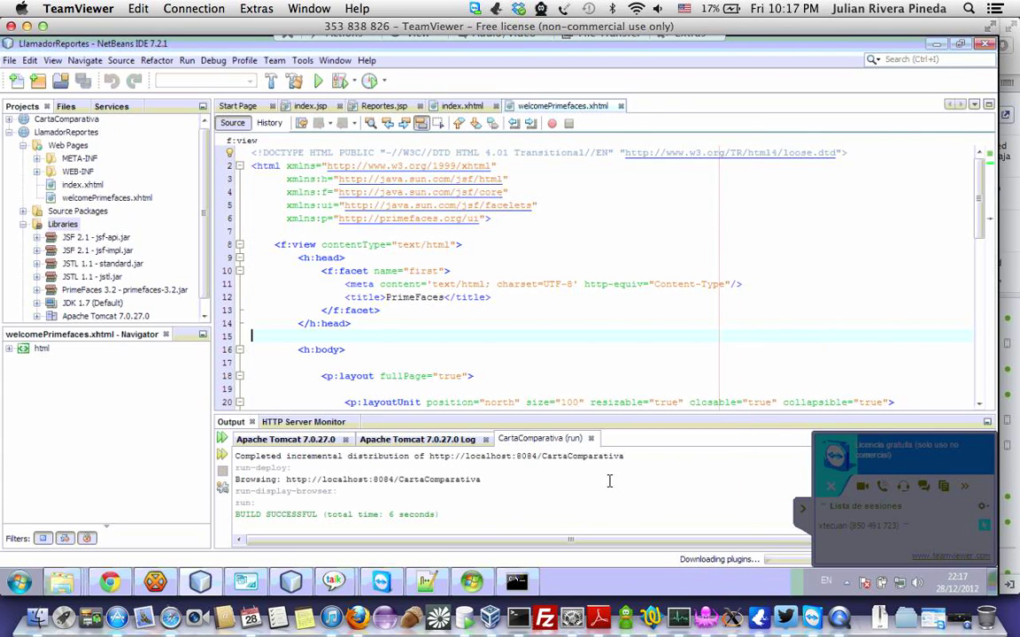
Step: Add the jasperreports-5.0.0 library to the LlamadorReportes project's Libraries node
left_click(63, 225)
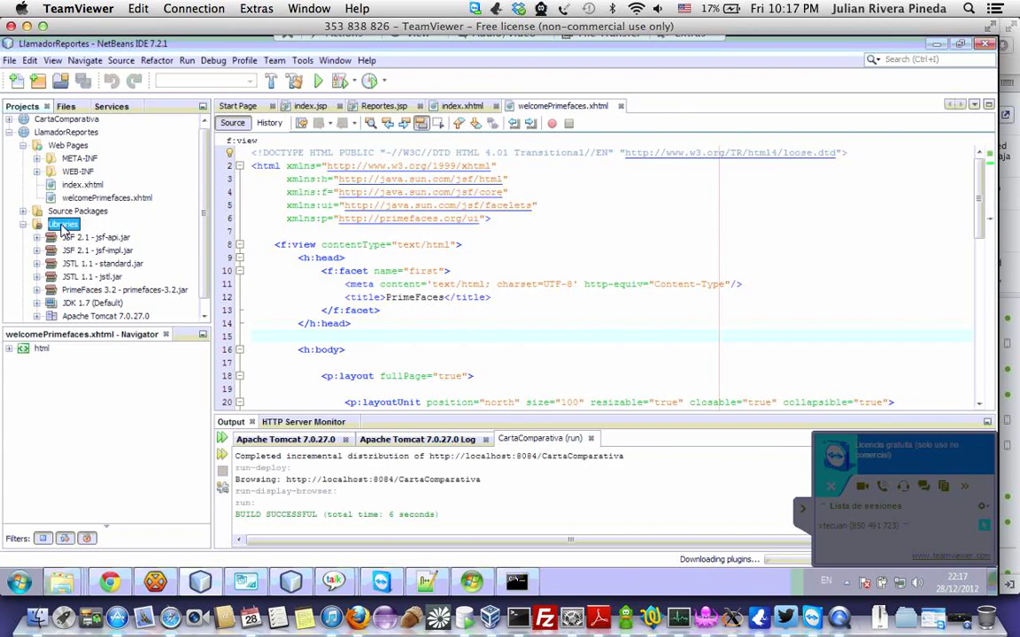
right_click(63, 227)
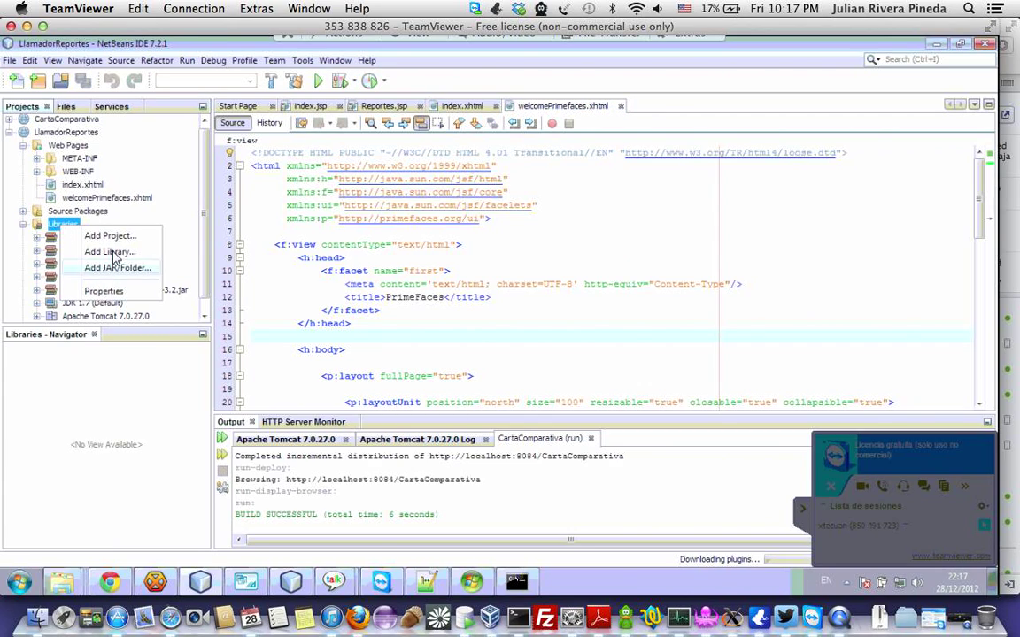
left_click(109, 253)
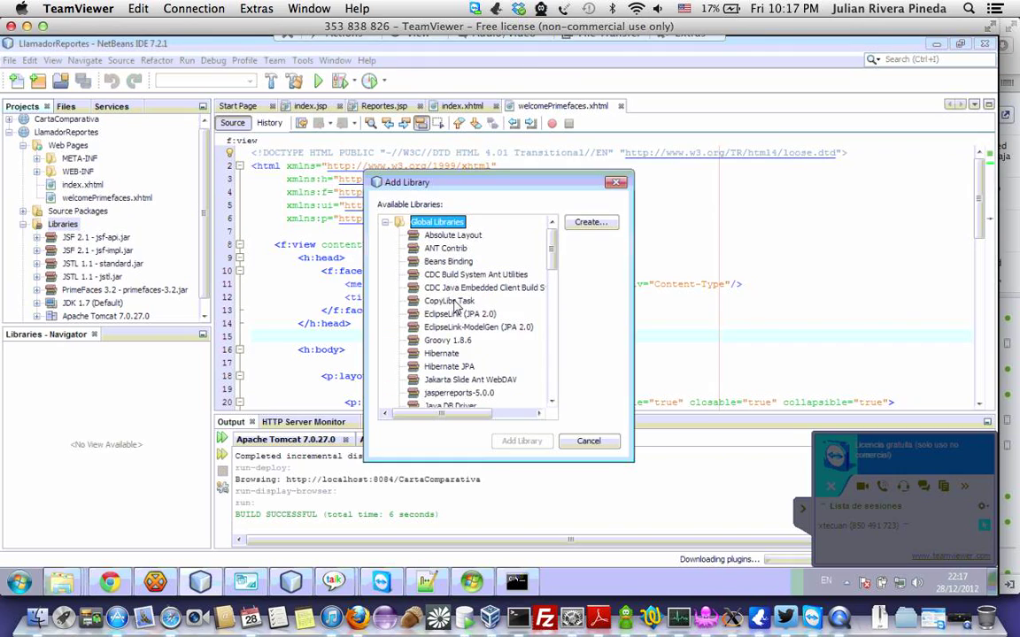
type("jas")
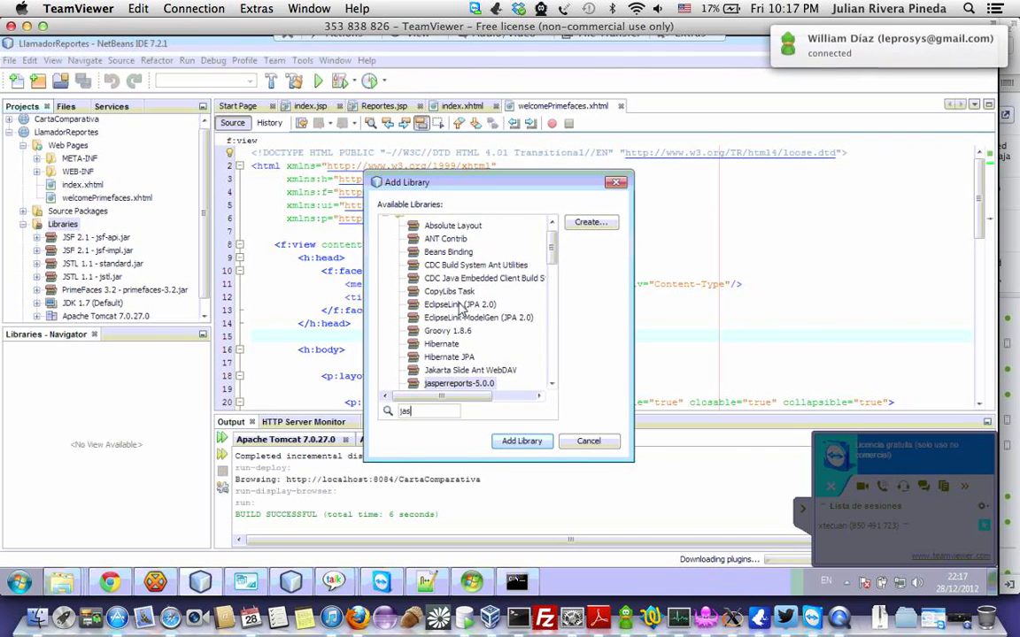
left_click(525, 443)
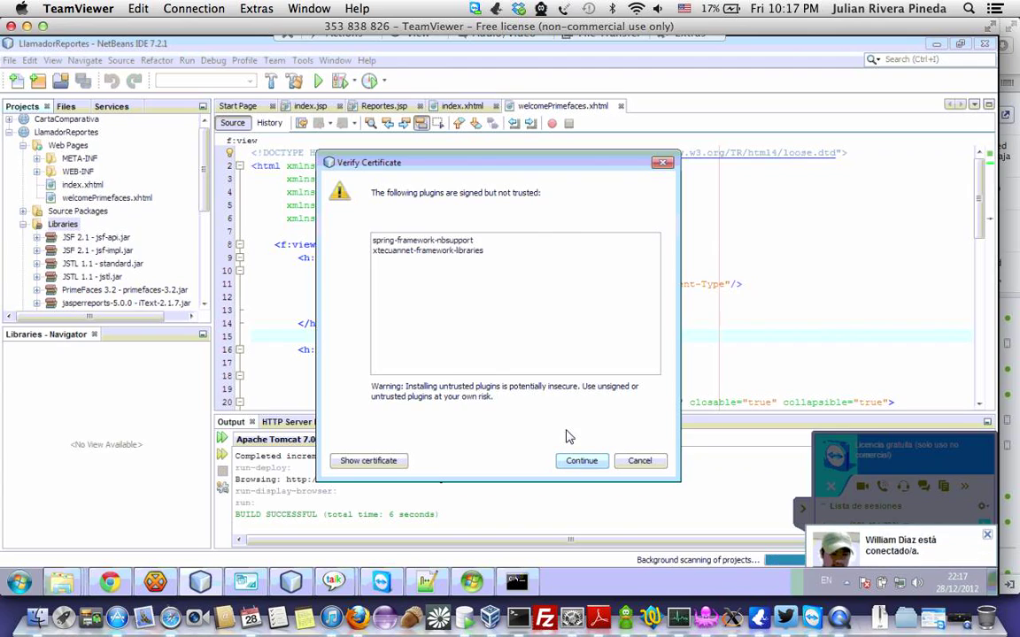
Step: Accept the unsigned plugins, restart NetBeans, and switch to the Adium chat
left_click(576, 463)
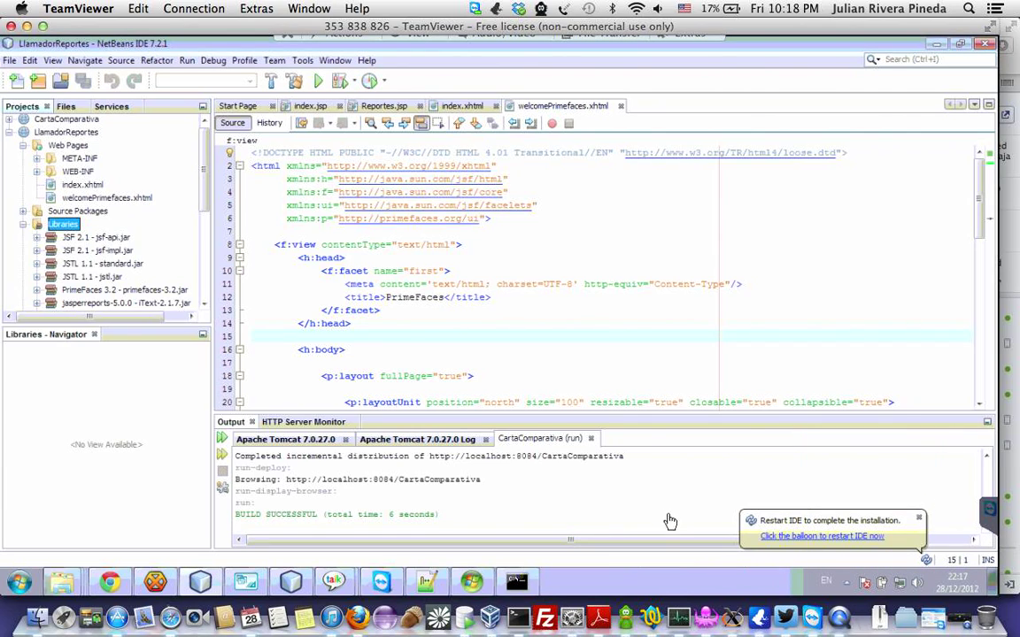
left_click(818, 543)
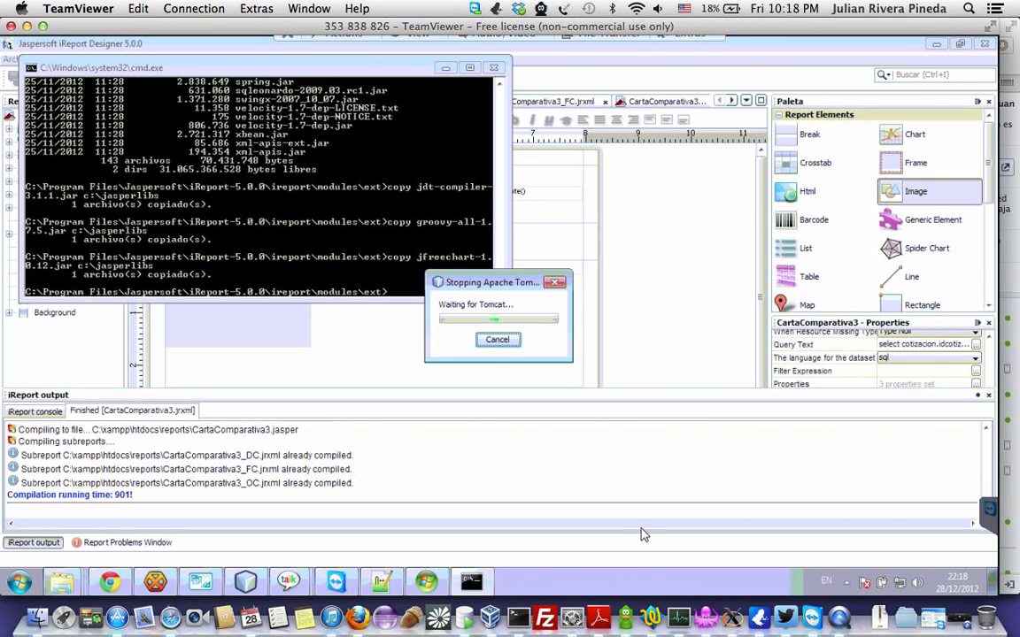
left_click(625, 617)
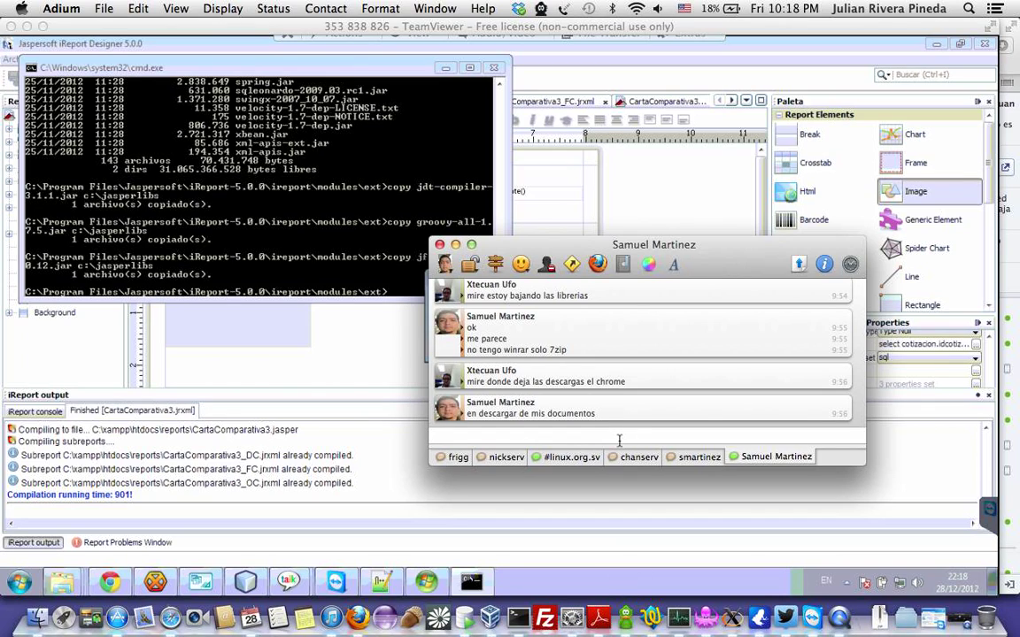
Step: Send 'estoy instalando las dependencias que vamos a usar' and 'pero me toco crear la libreria de jasperreports 5.0.0'
type("estoy instalando las d")
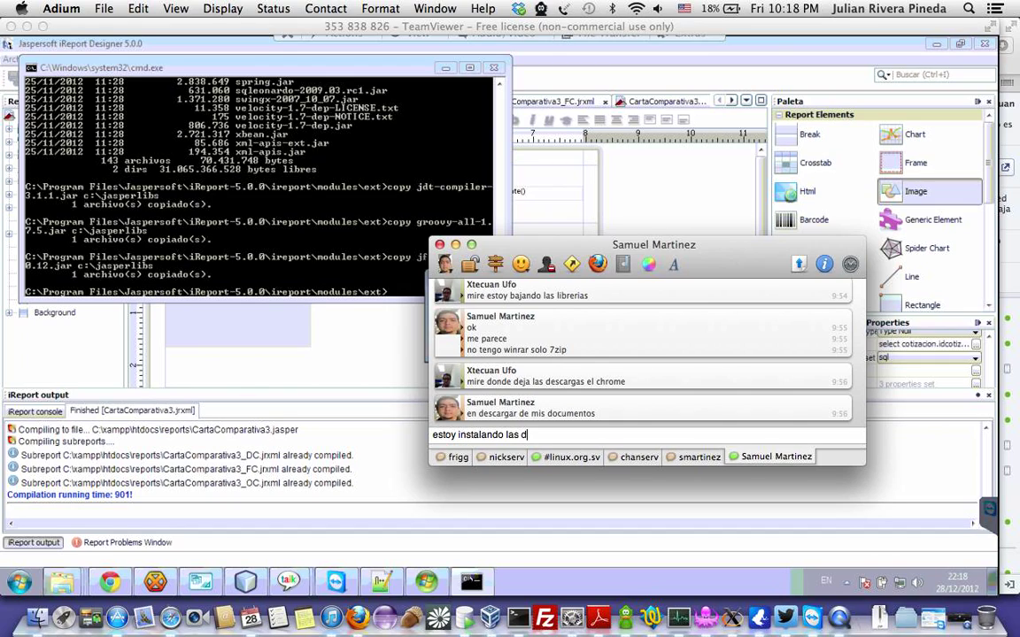
type("ependencias que vamos a ")
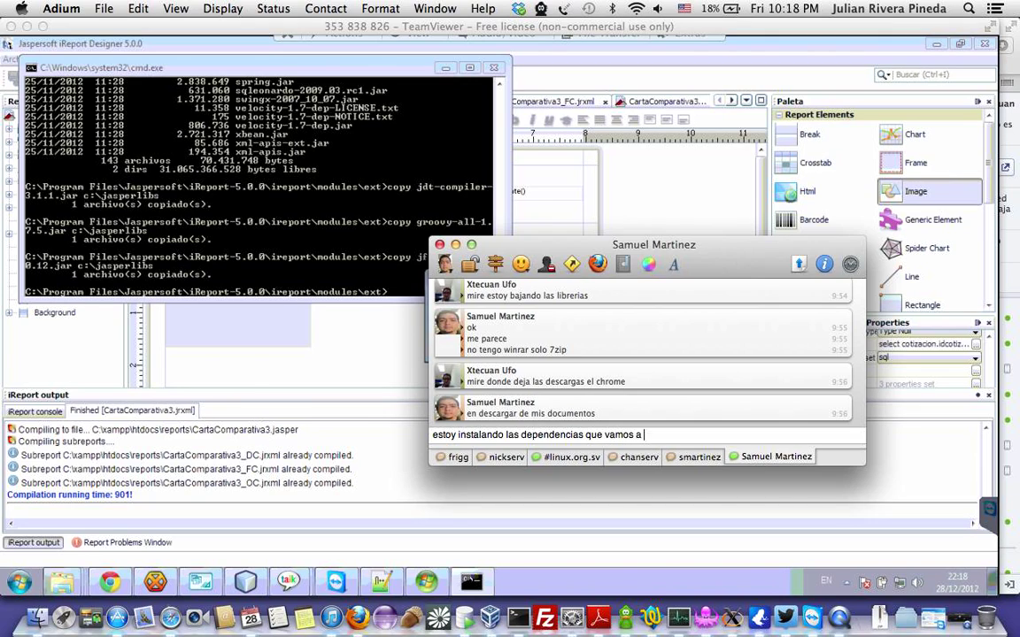
type("usar")
key("Return")
type("pero ")
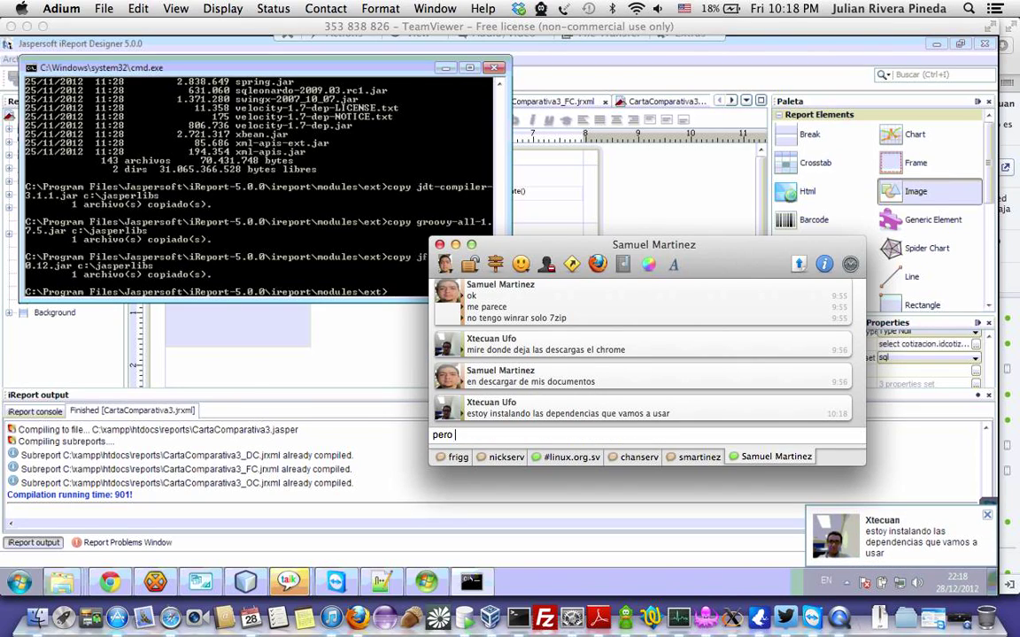
type("me to")
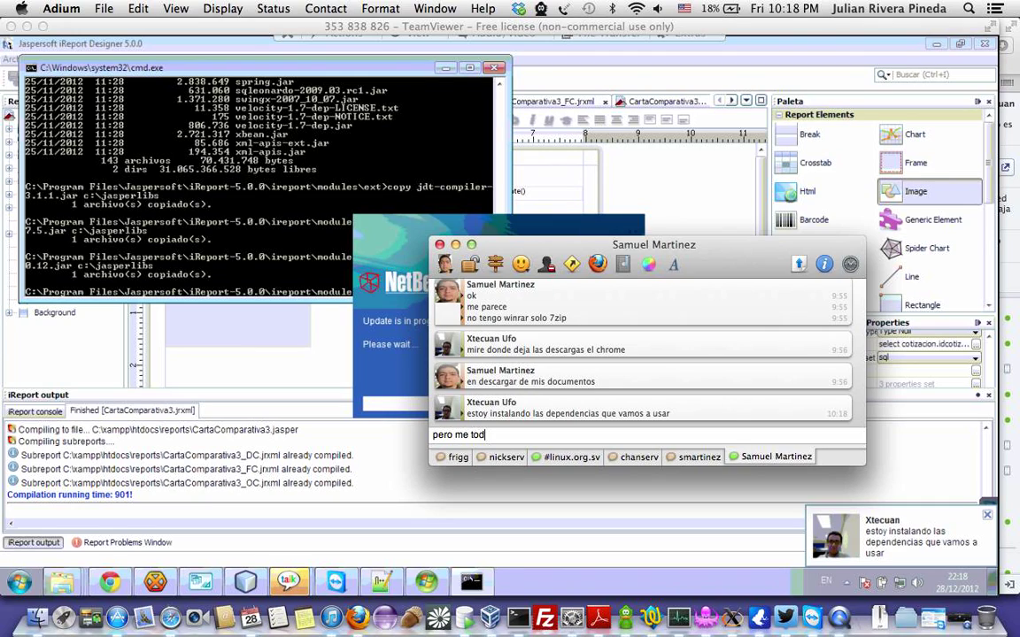
type("co crea")
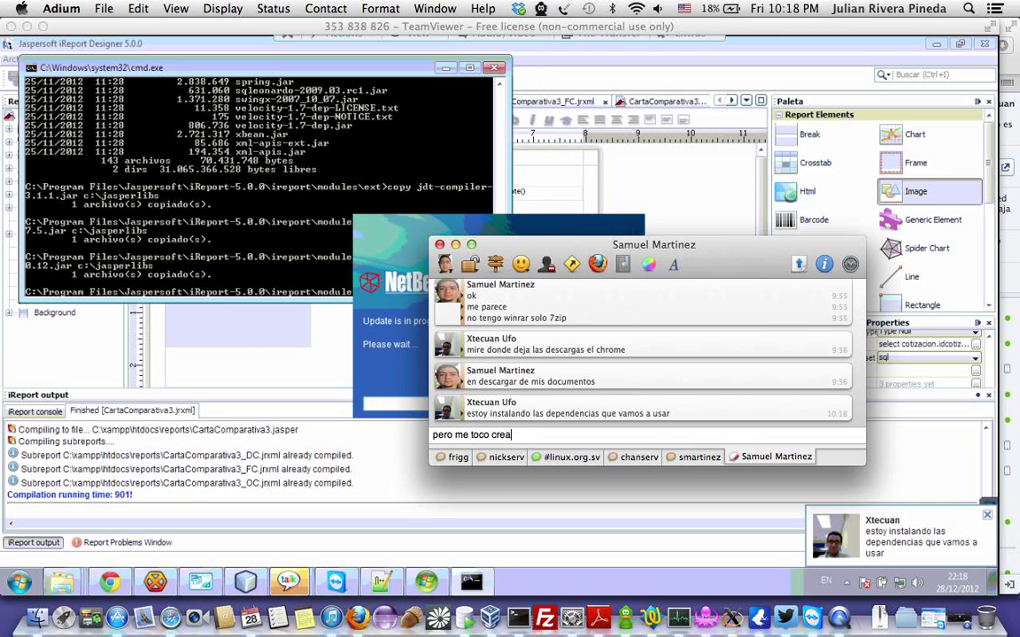
type("r la li")
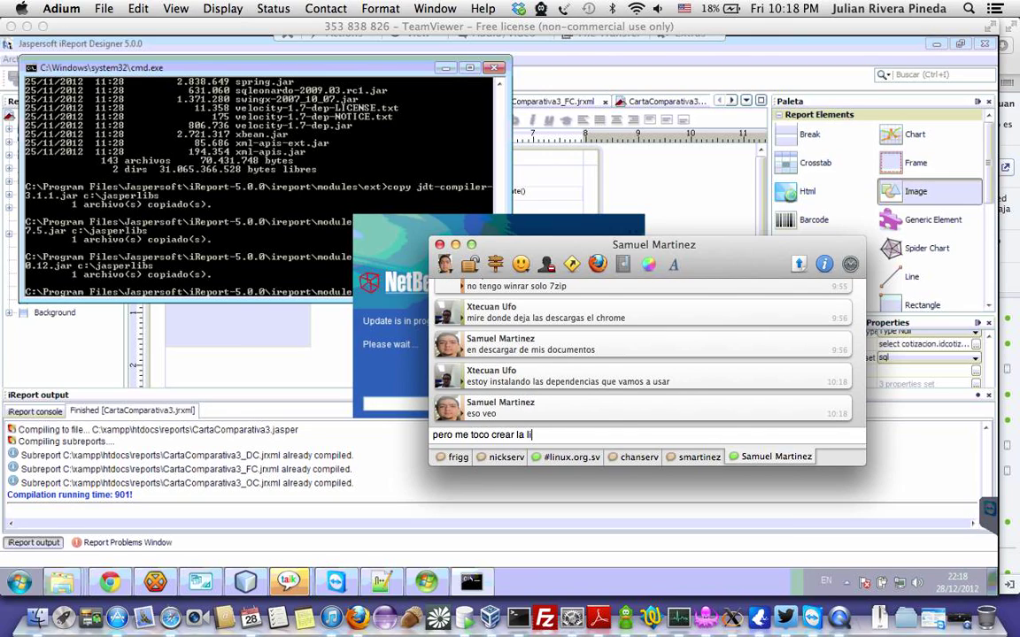
type("breria de jasperrepor")
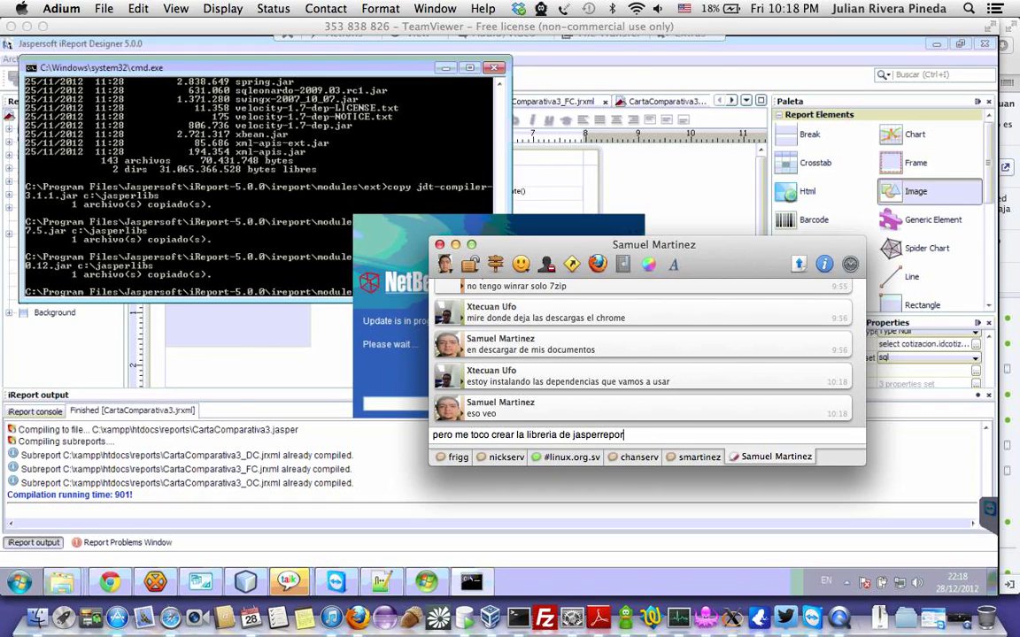
type("ts 5.0.0")
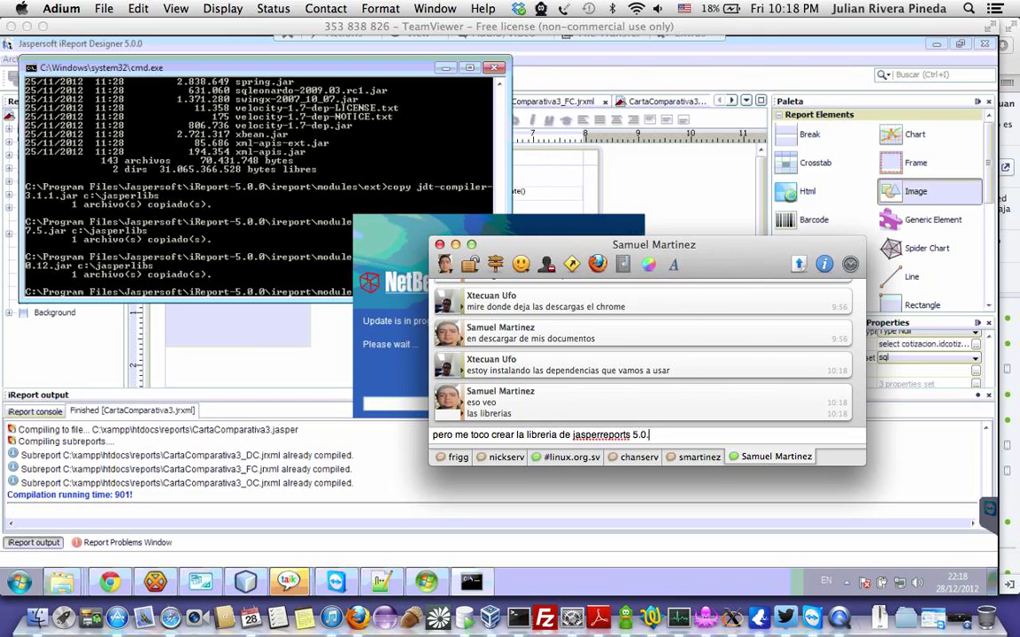
key("Return")
Step: Send three follow-ups about loading things properly and remaining tasks, ending 'y ya vamos a tener el reporte chuco'
type("para q")
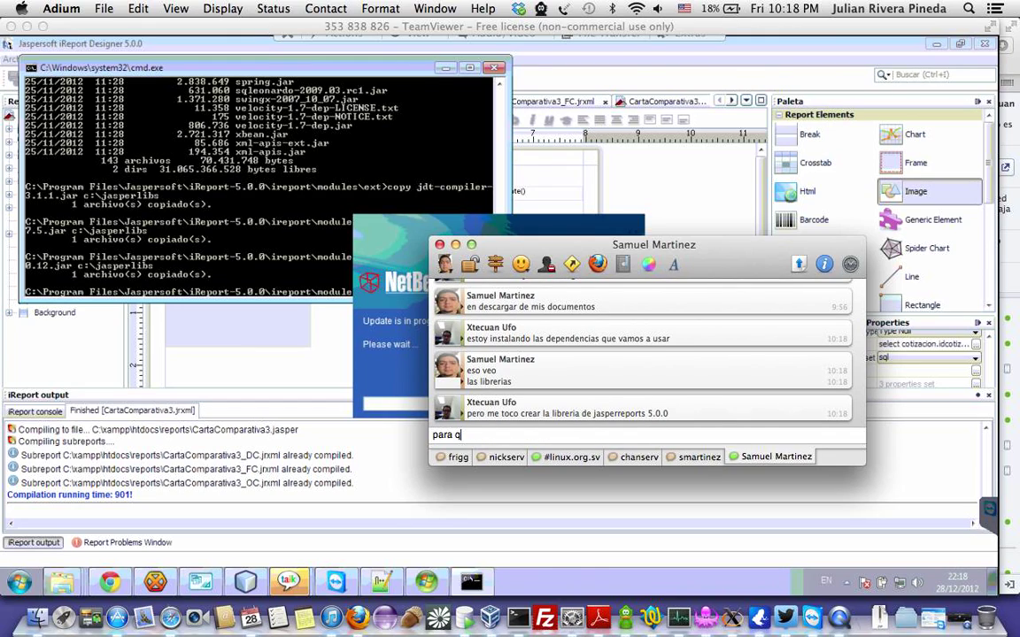
type("ue re")
key("BackSpace")
type("te cargue adecuadament")
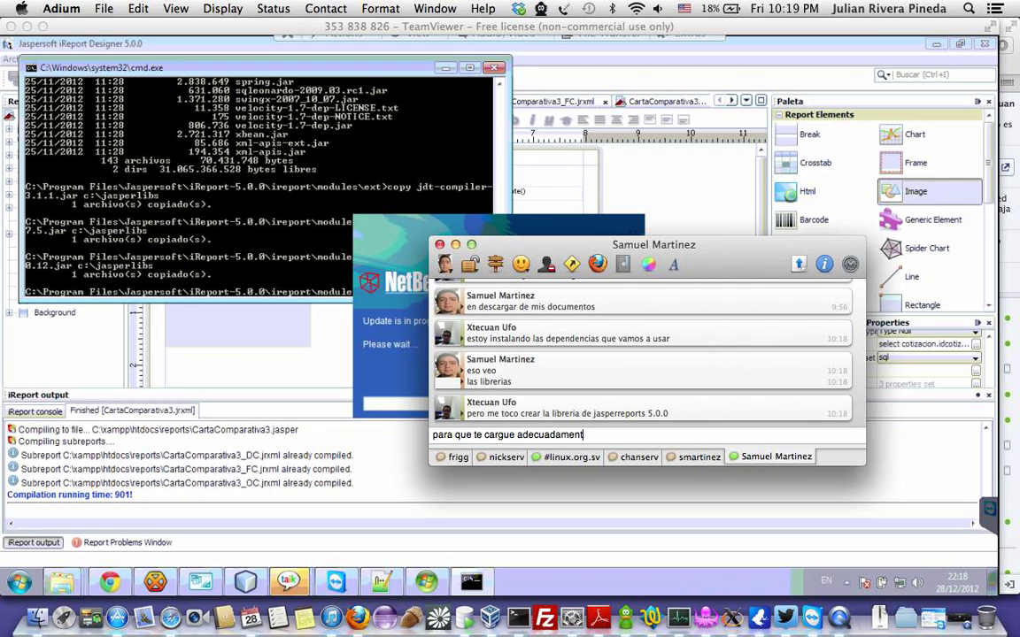
type("e la s cosas")
key("Return")
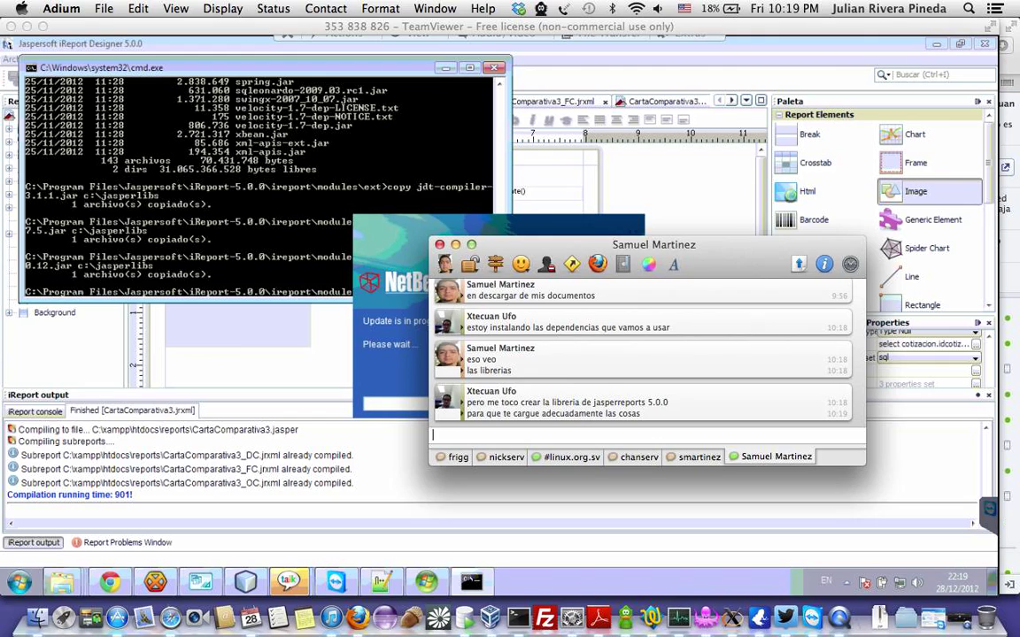
type("faltan iun ")
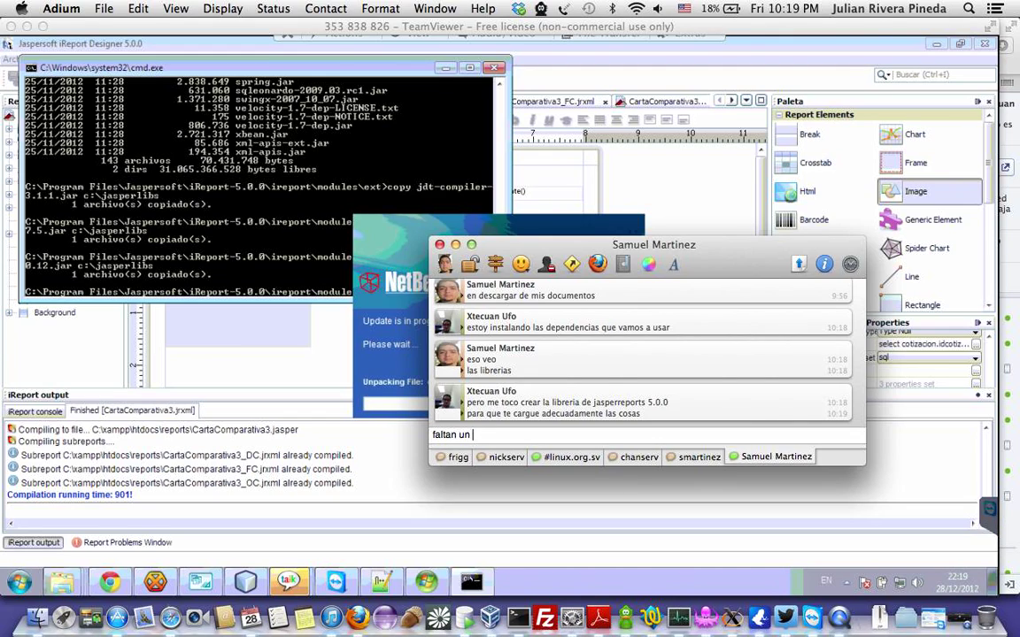
type("par de cosas mas")
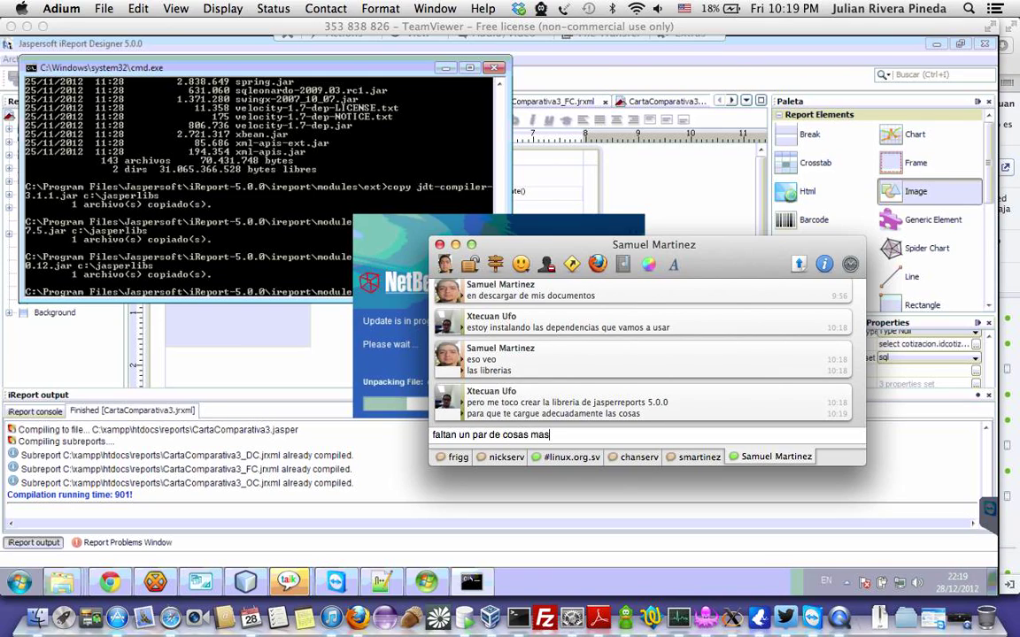
key("Return")
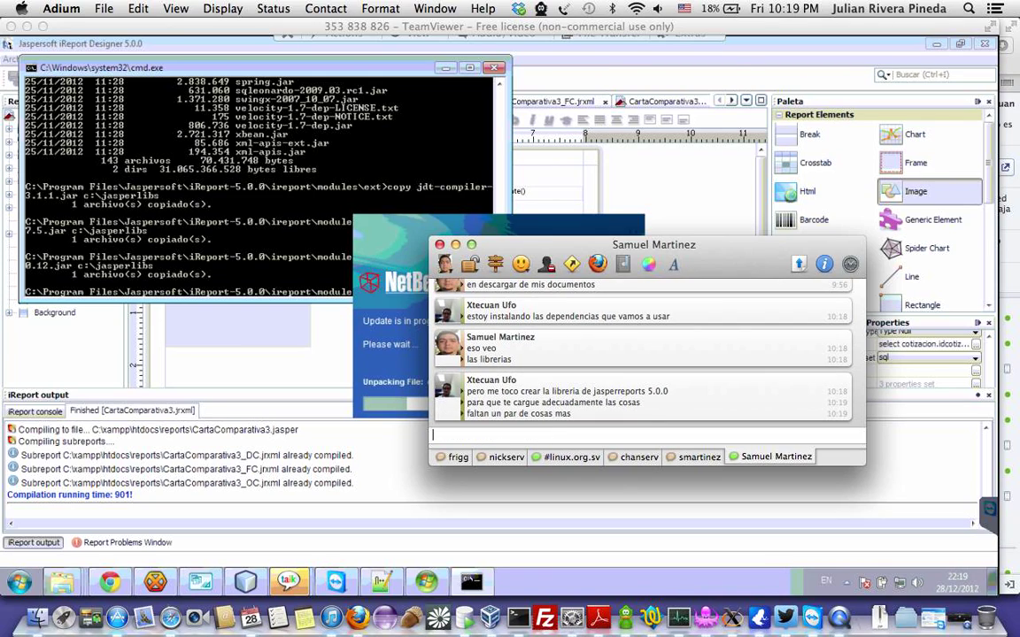
type("y ya vamos a tener el e")
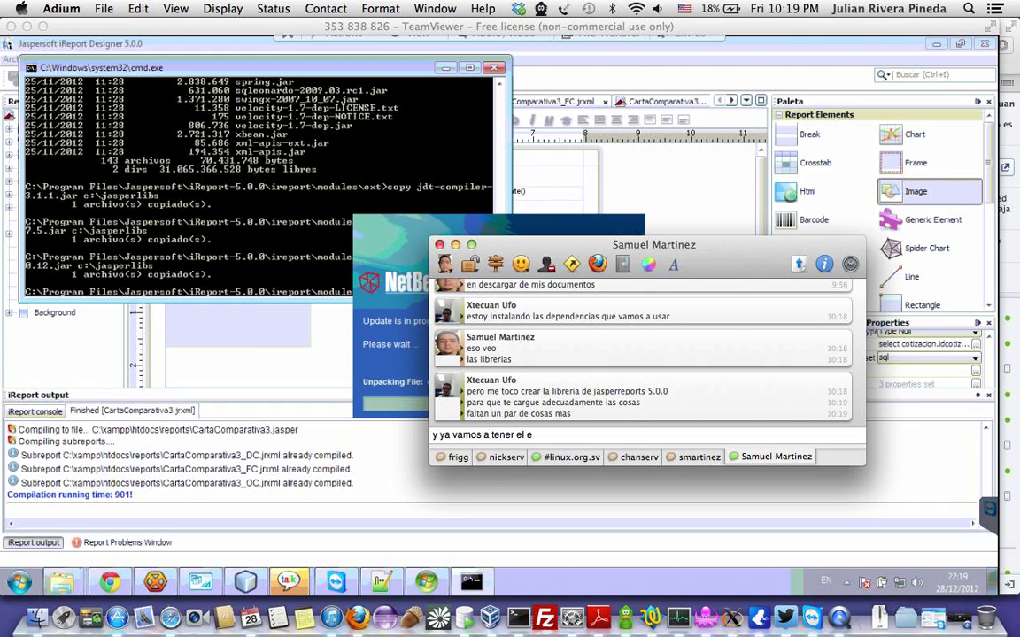
key("BackSpace")
type("reporte chuco")
key("Return")
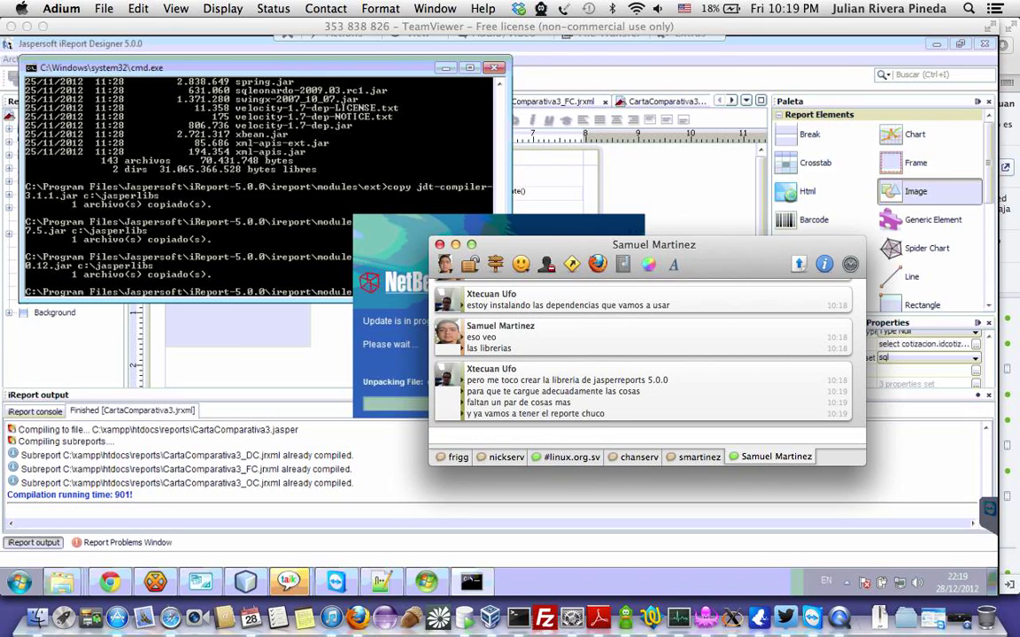
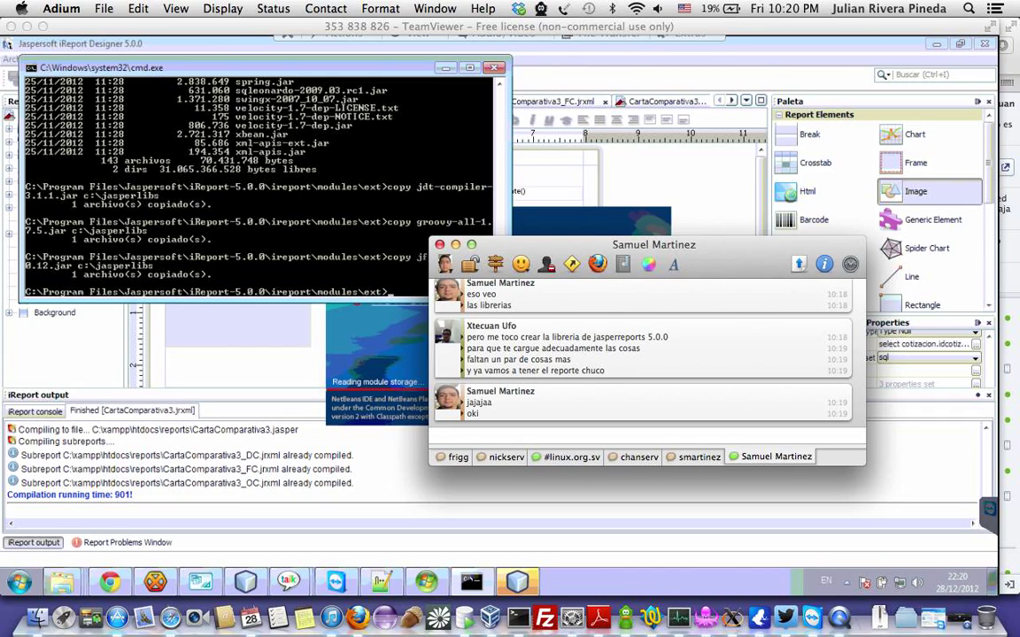
Step: Send Adium replies 'mysql tenes ..? como base de datos vea ?', 'ok' and 'solo que termine de cargar el netbeans'
type("mysql ")
type("tenes ")
type("..?")
type(" como base d")
type("e datos")
type(" vea ")
type("?")
key("Return")
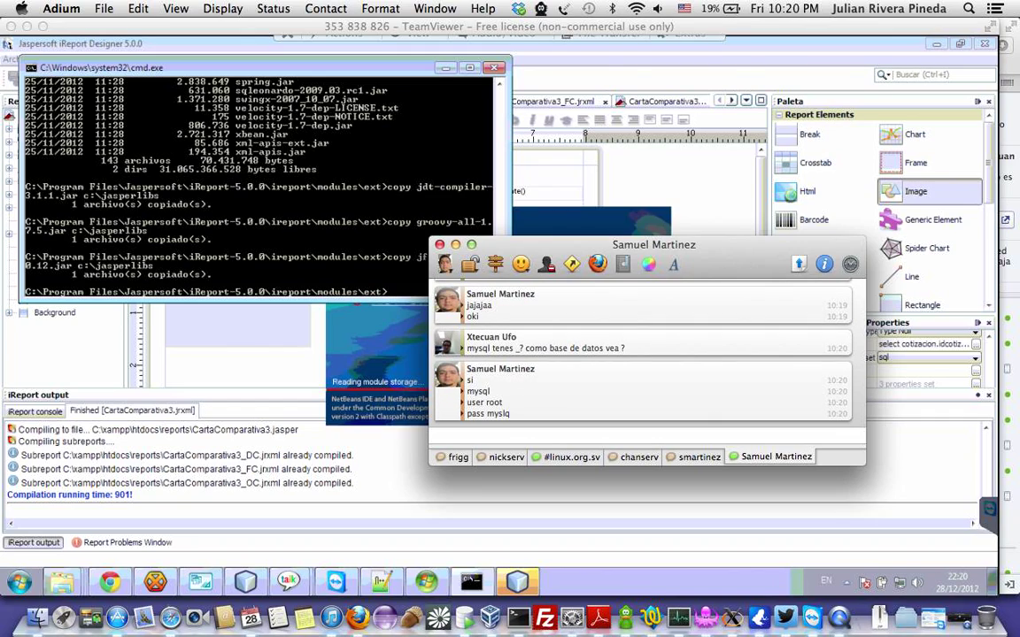
type("ok")
key("Return")
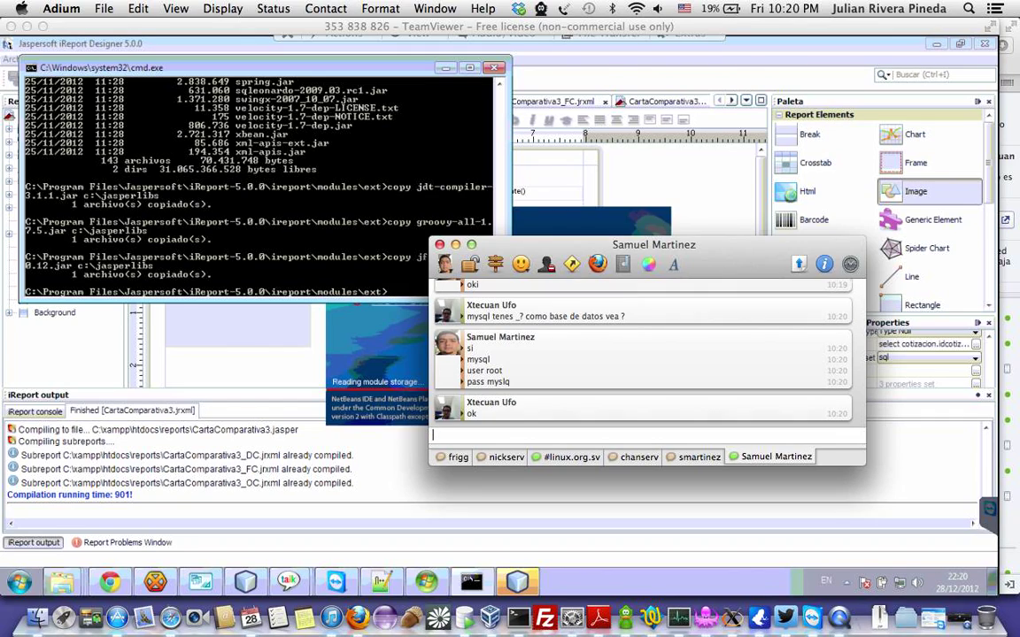
type("solo que termine de car")
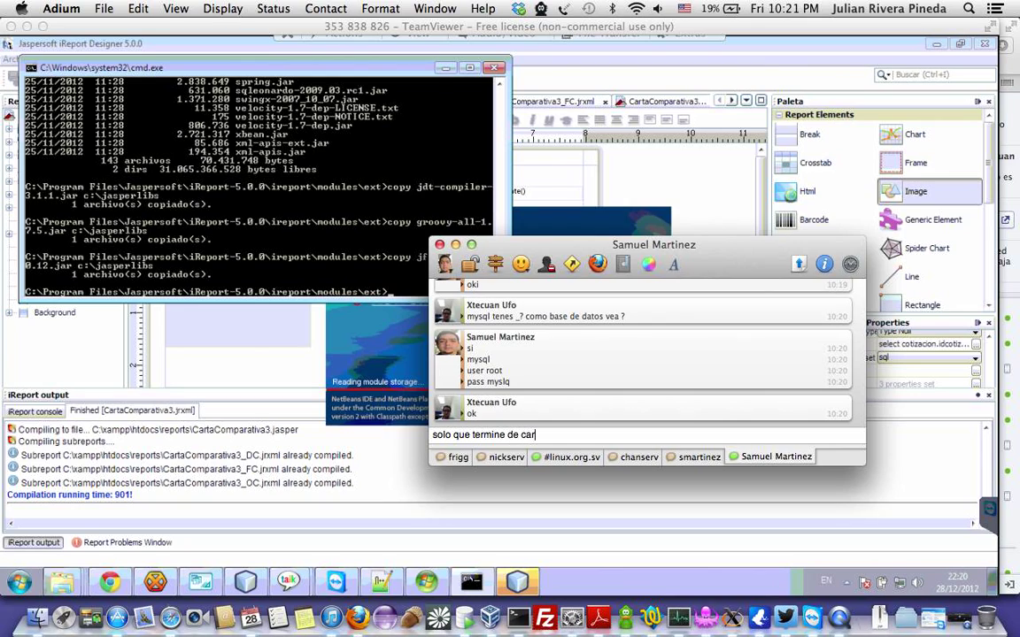
type("gar el netbeans")
key("Return")
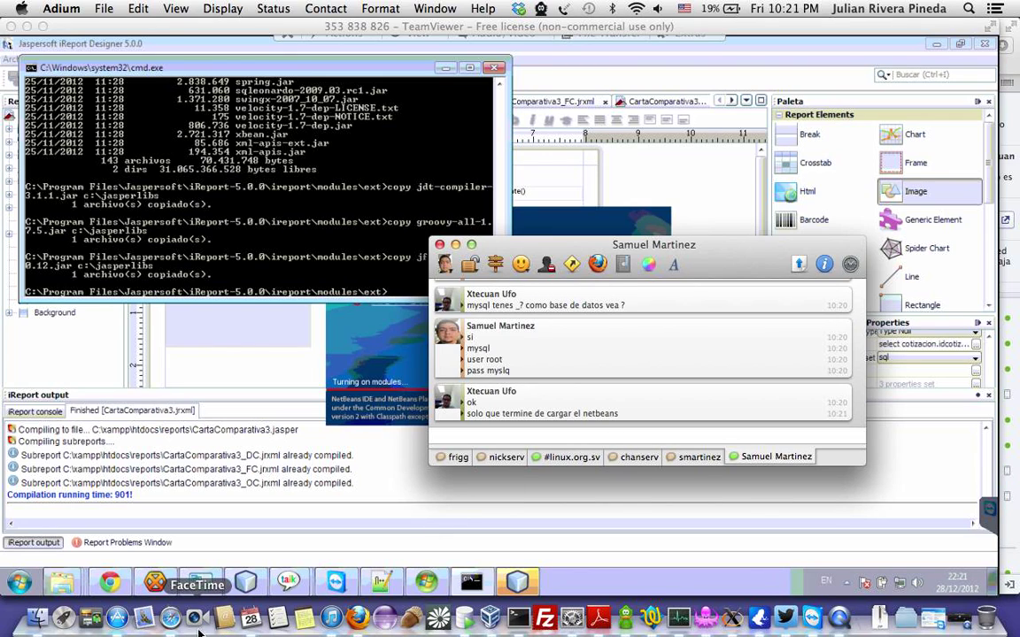
Step: In Safari's Facebook chat, reply 'si sigue'
left_click(171, 617)
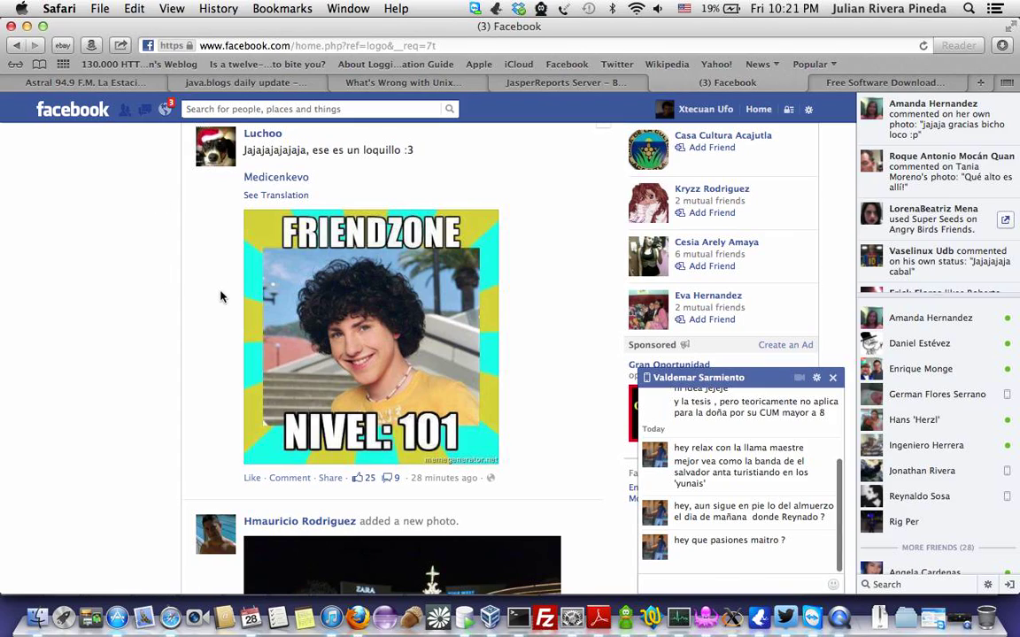
scroll(221, 296, "up", 5)
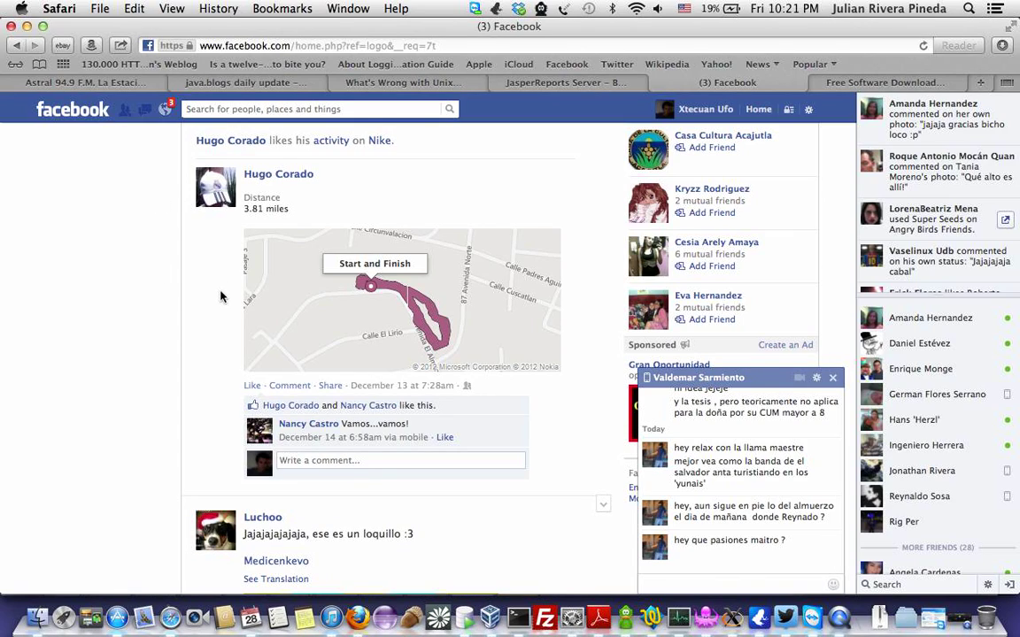
left_click(710, 580)
type("si")
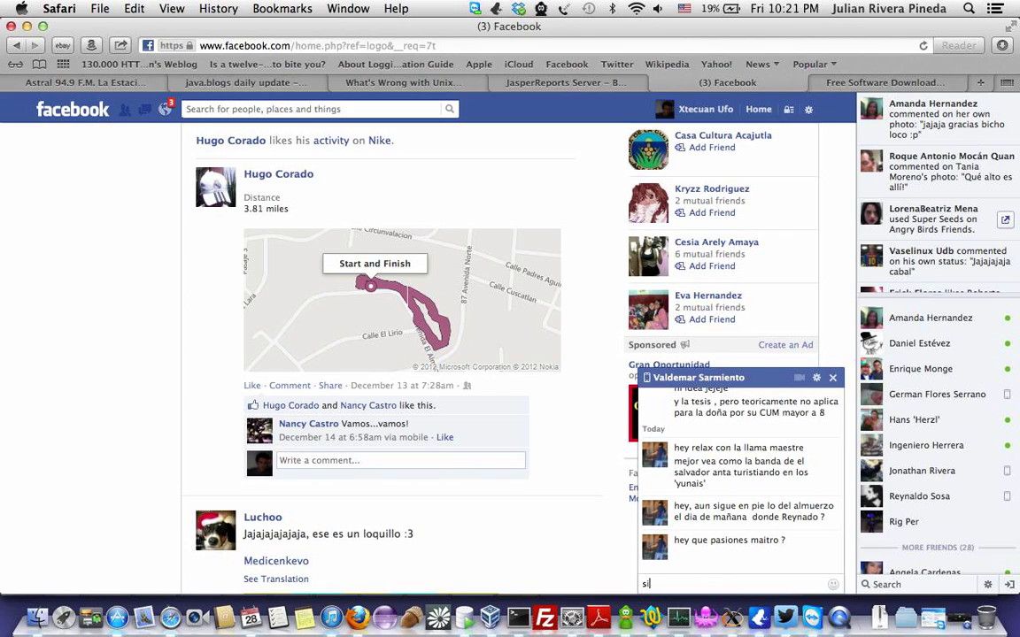
type(" sigue")
key("Return")
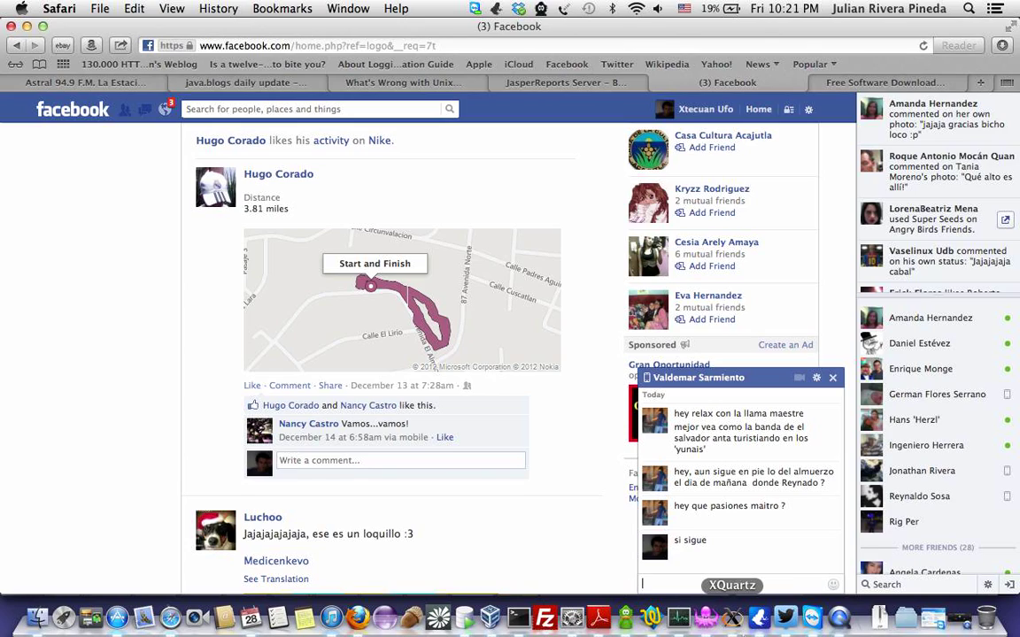
Step: Send 'vengase para mi casa' and a follow-up about what was discussed with a friend
type("vengase para mi casa")
key("Return")
type("como")
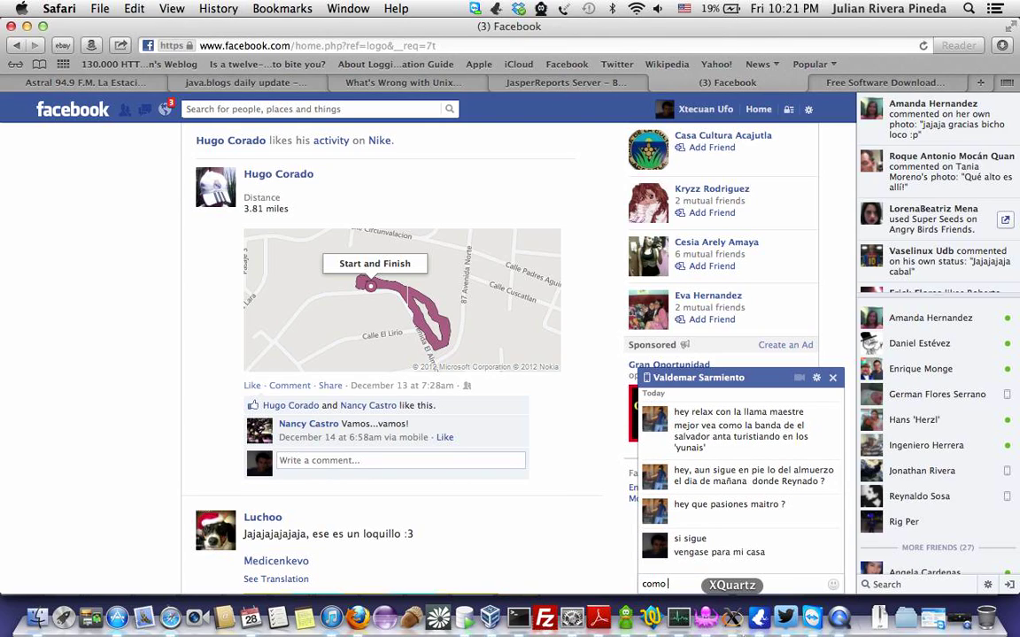
key("Return")
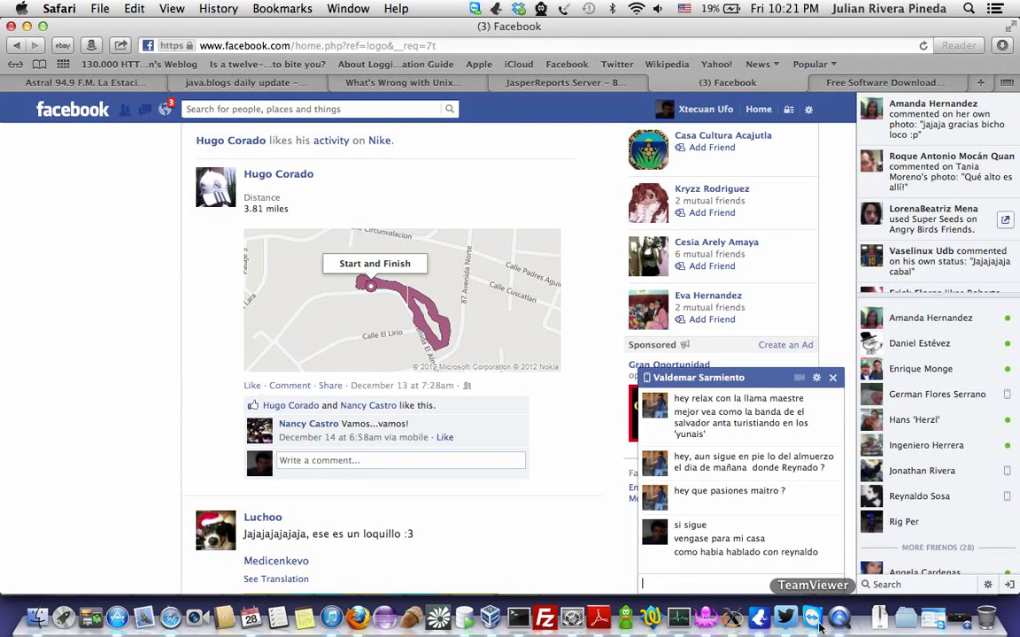
left_click(816, 622)
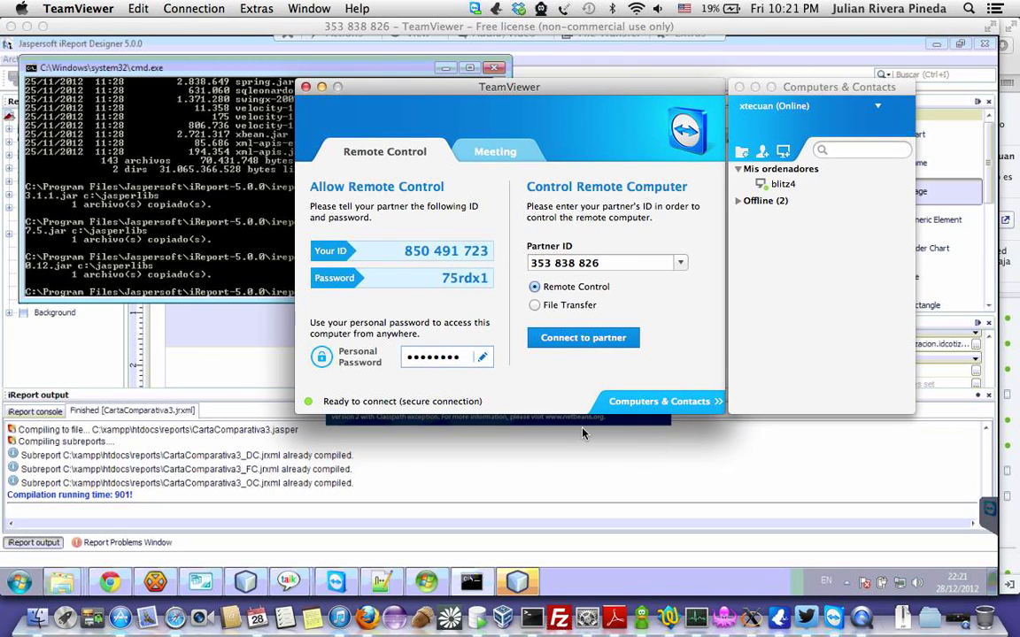
Step: Return to the TeamViewer remote session, bring the command prompt forward and open the Windows Start menu
left_click(565, 478)
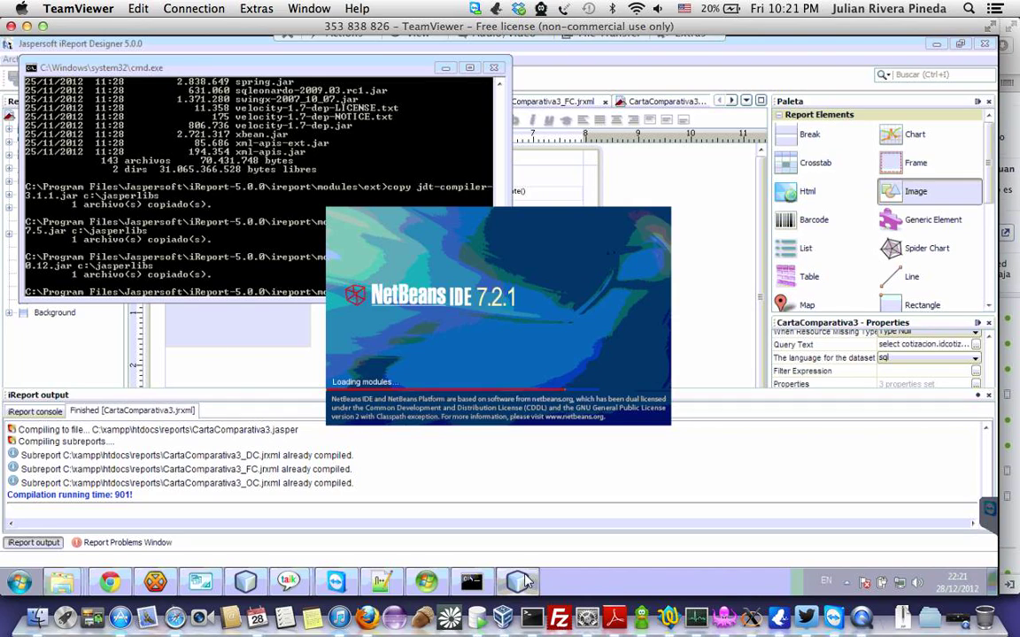
left_click(176, 616)
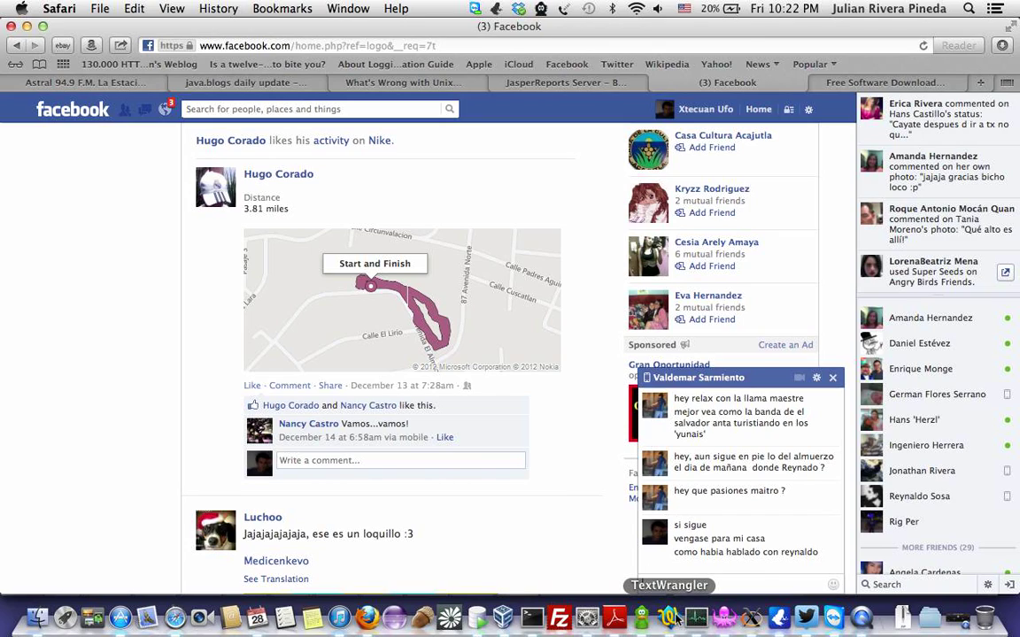
left_click(836, 620)
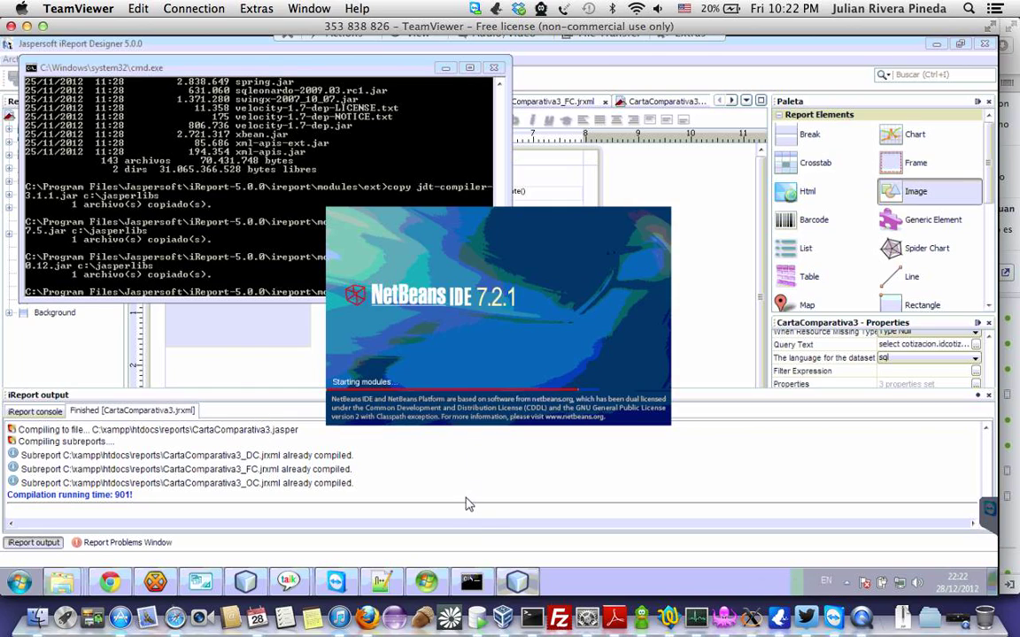
left_click(473, 581)
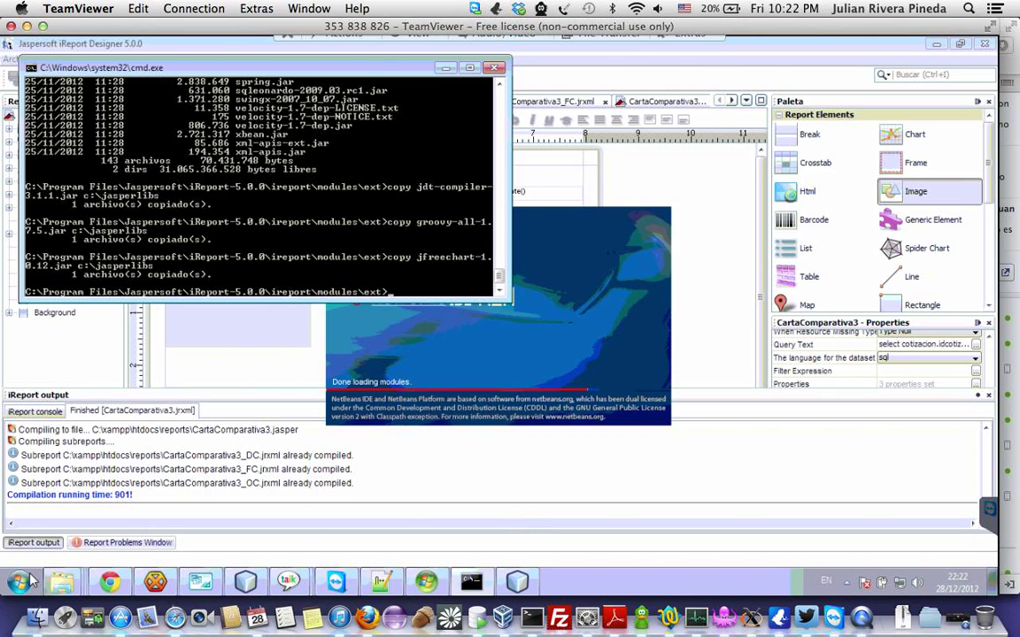
left_click(88, 542)
left_click(29, 581)
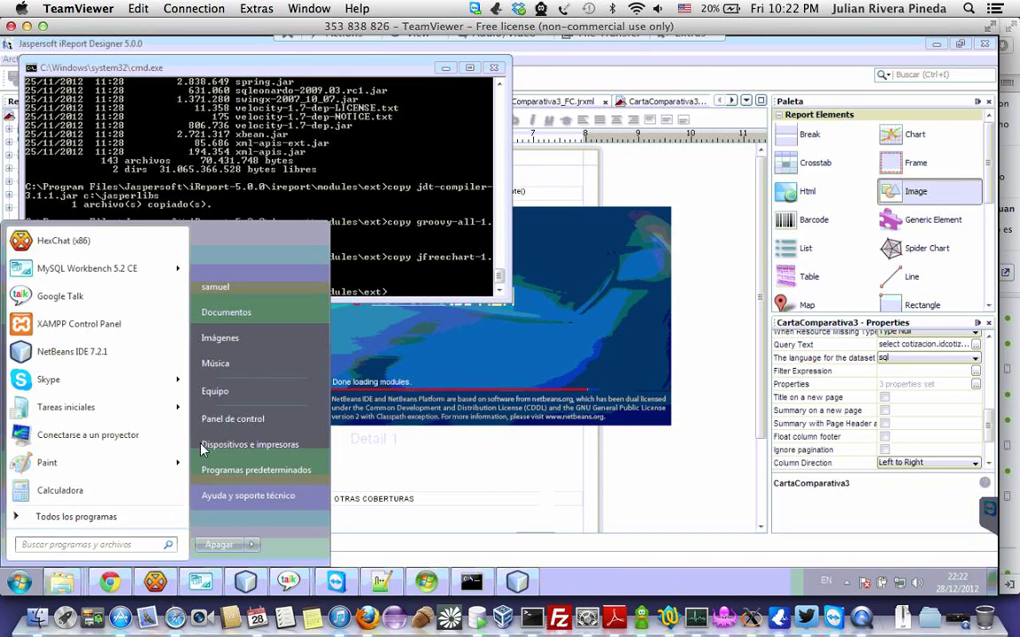
Step: View Equipo's properties (Windows 7 Professional, 32-bit, 3.50 GB RAM), then close the System window
right_click(236, 395)
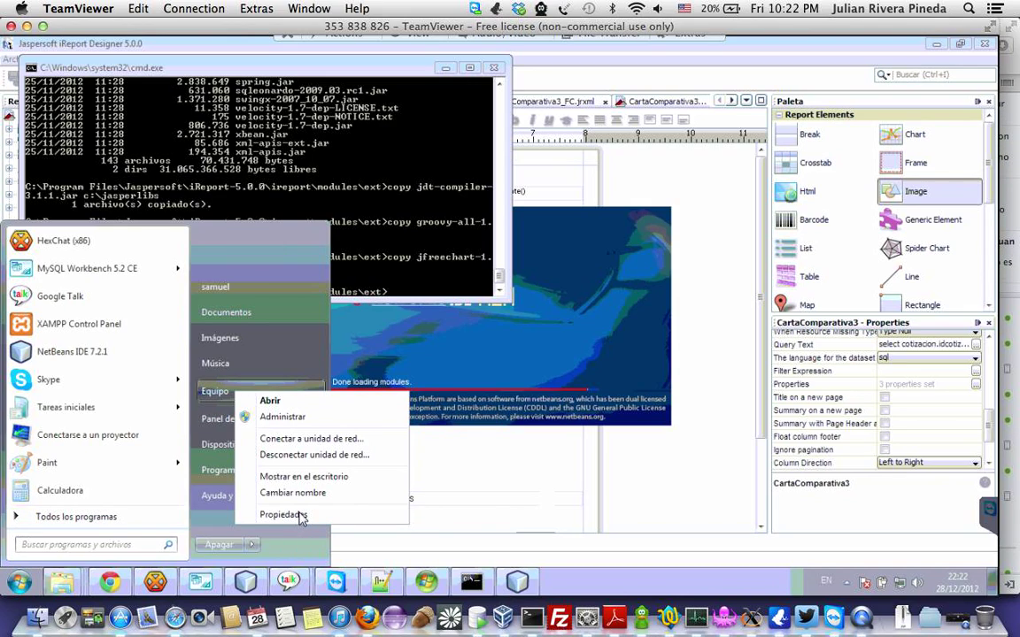
left_click(282, 514)
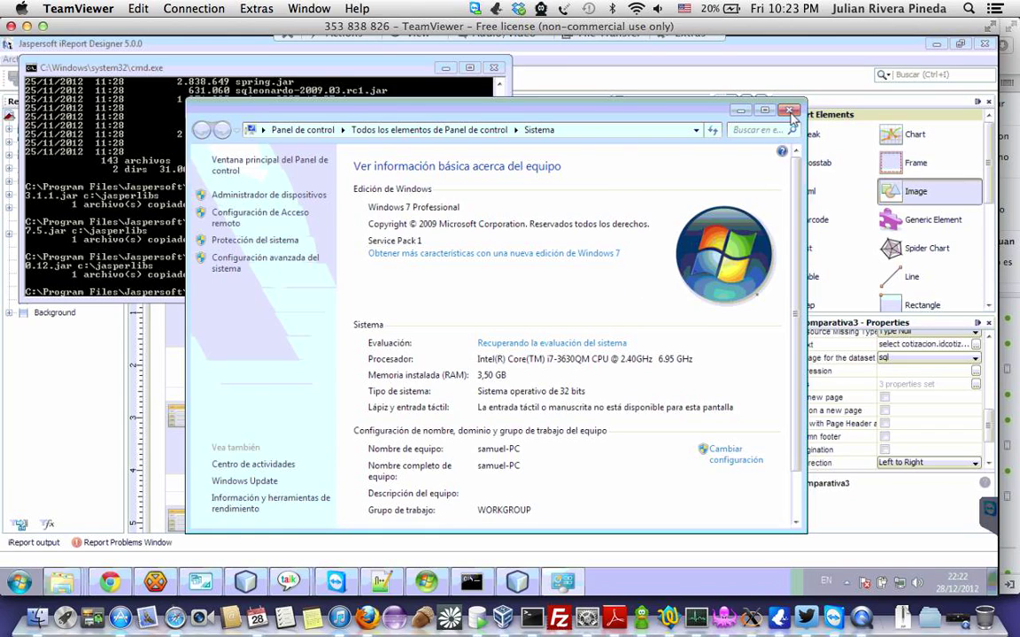
key("alt+F4")
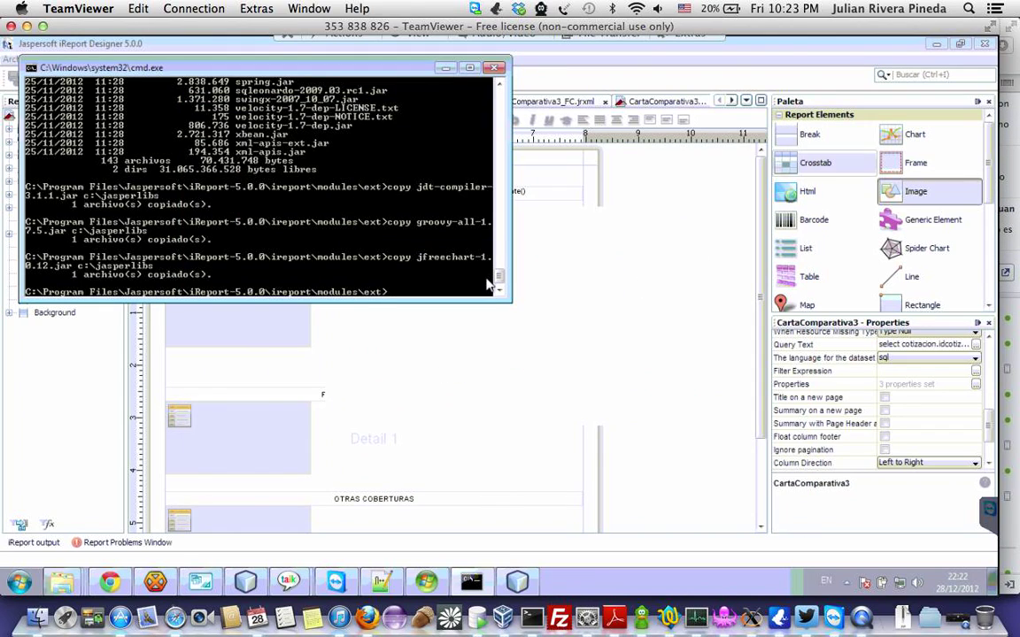
Step: In Adium, send 'pongale un windows de 64 bits maistro'
key("super+Tab")
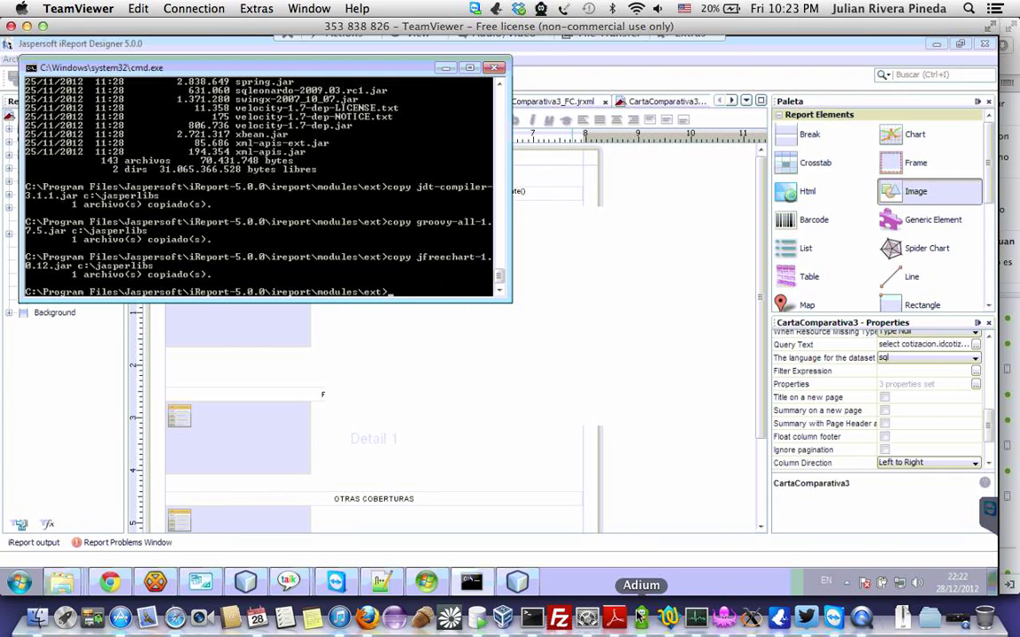
type("pongale un windows de ")
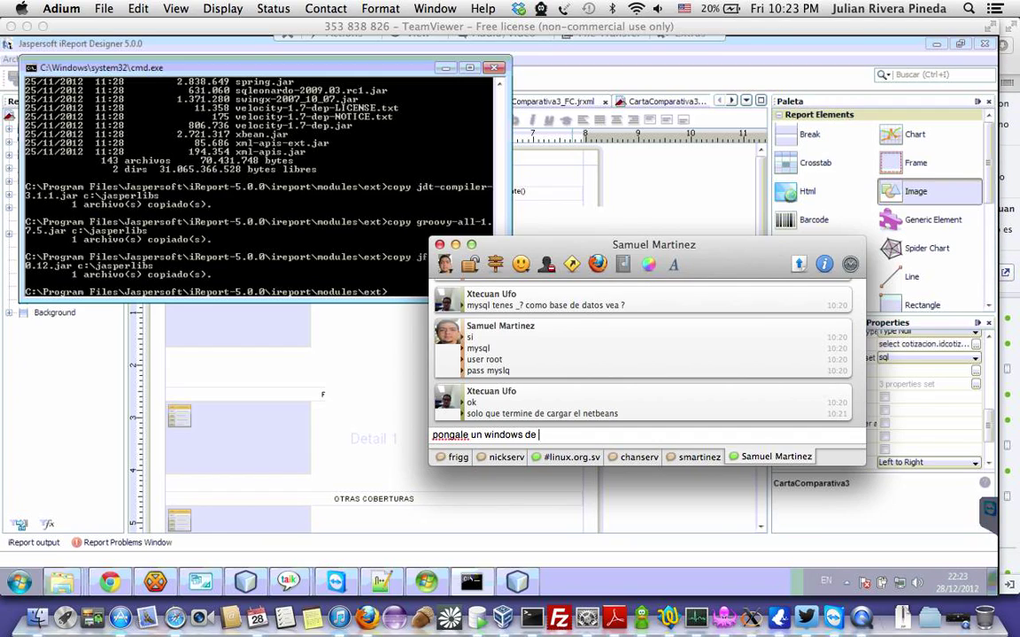
type("64 bits maistro")
key("Return")
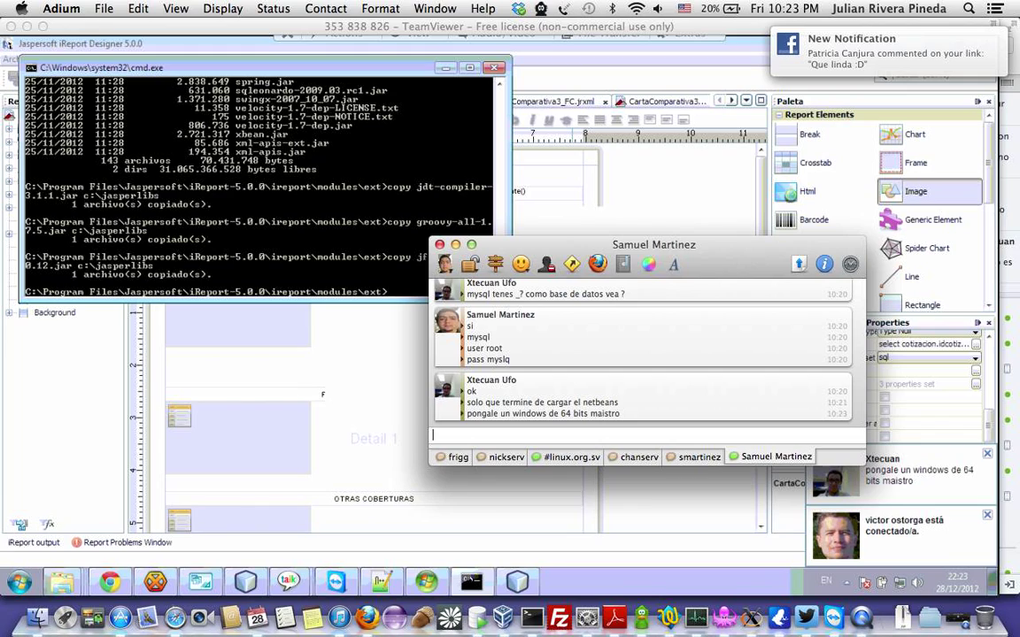
Step: Send 'o un archiinux 64' and 'se lo merece la maquina', then return to TeamViewer
type("o un archi")
type("inux 64")
key("Return")
type("s")
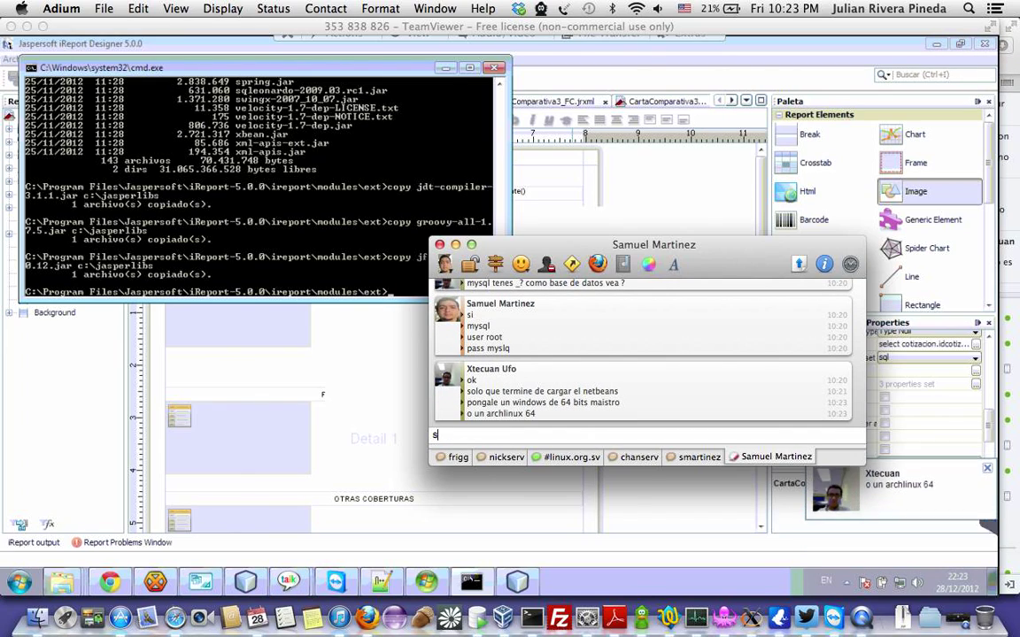
type("e lo merece la maquina")
key("Return")
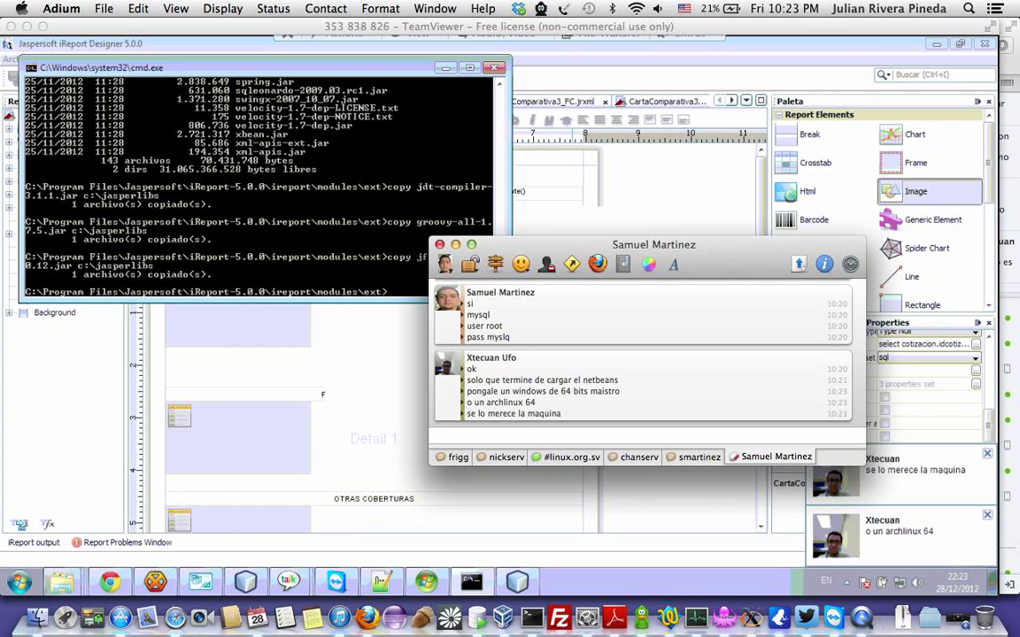
left_click(520, 587)
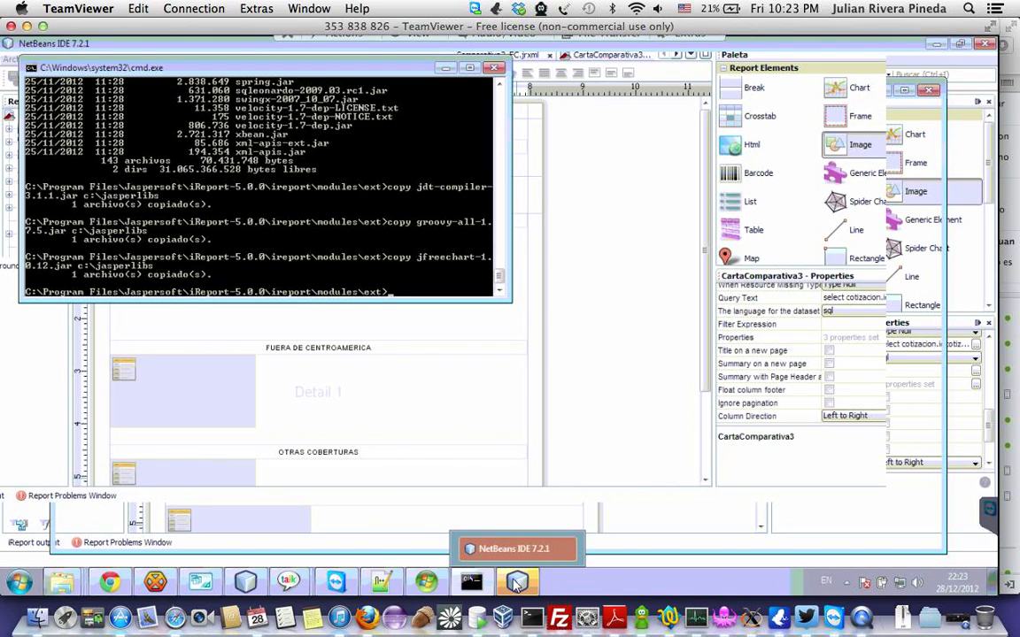
Step: Bring NetBeans forward, agree to Usage Statistics, and reply 'ok' in Adium
left_click(522, 581)
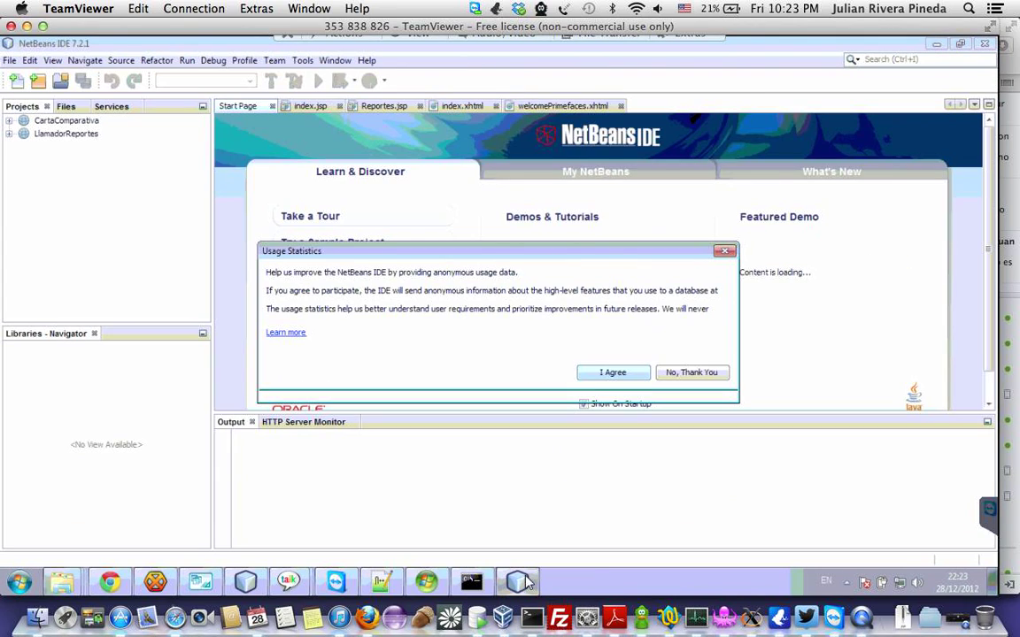
left_click(604, 387)
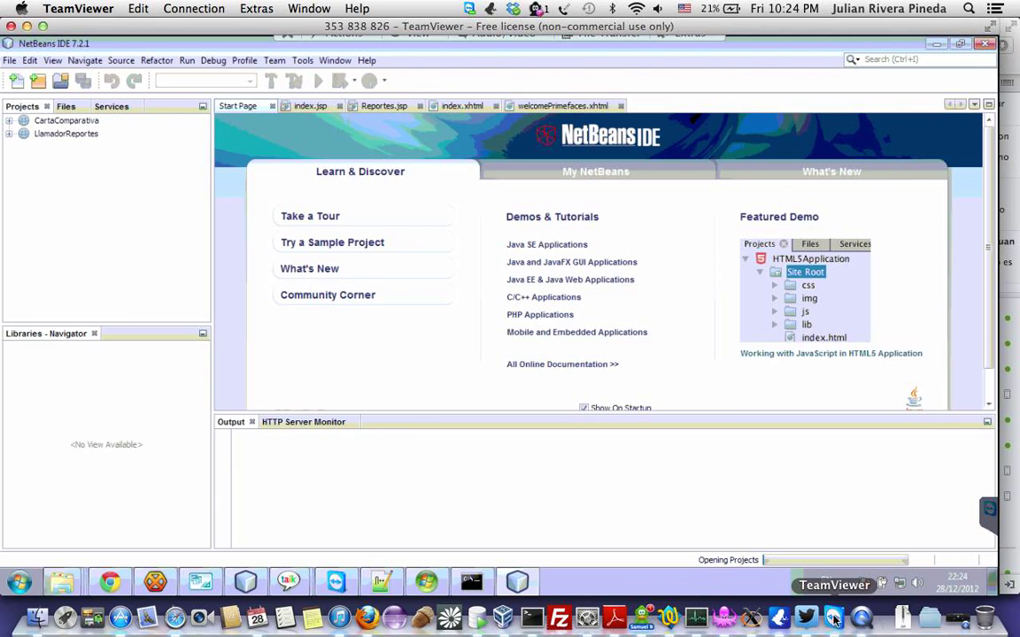
left_click(641, 618)
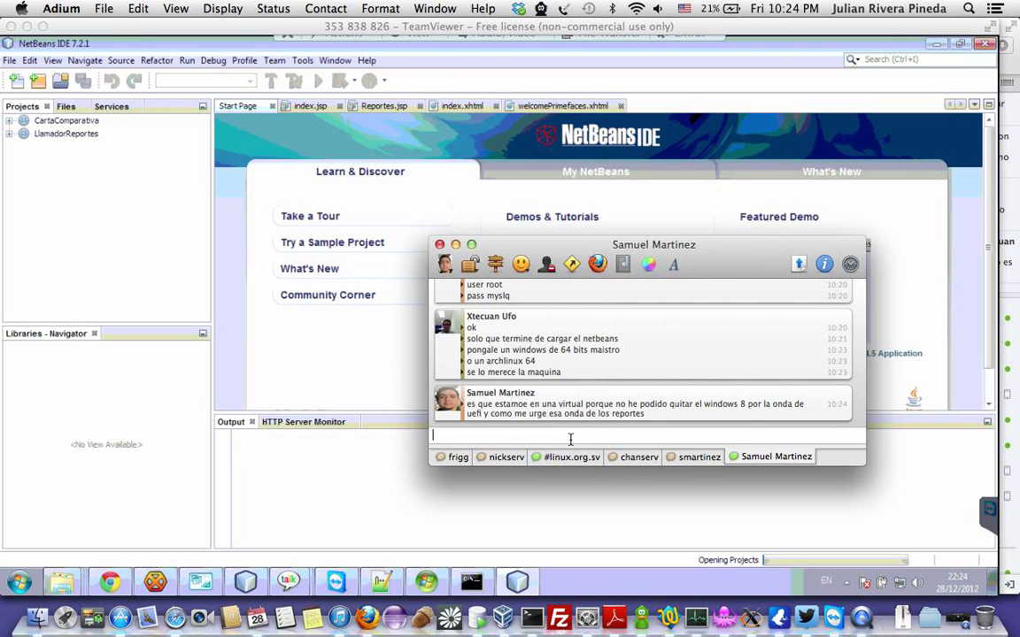
left_click(570, 440)
type("ok")
key("Return")
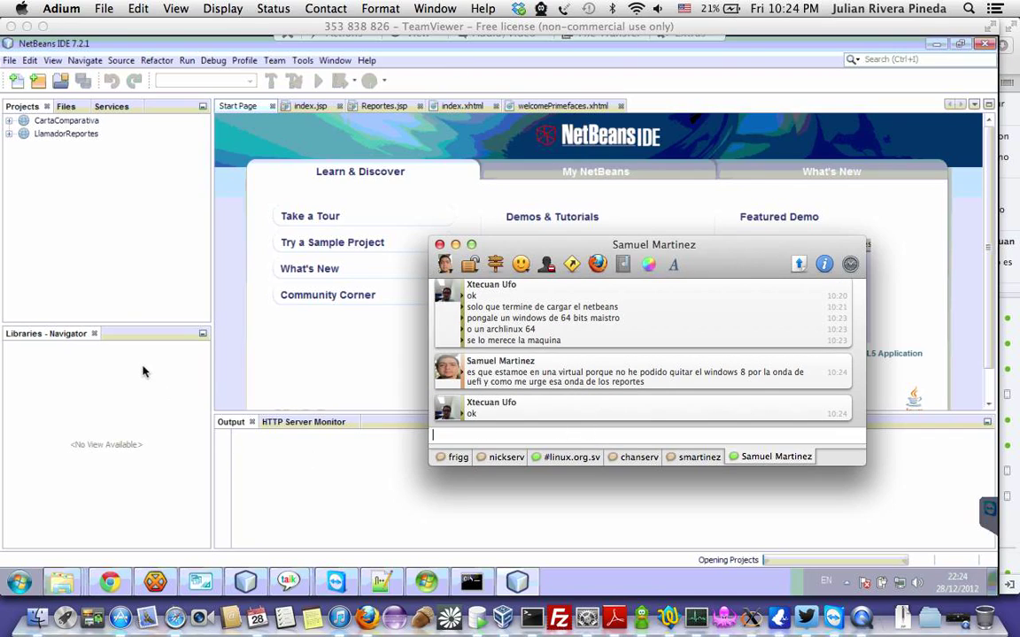
left_click(48, 190)
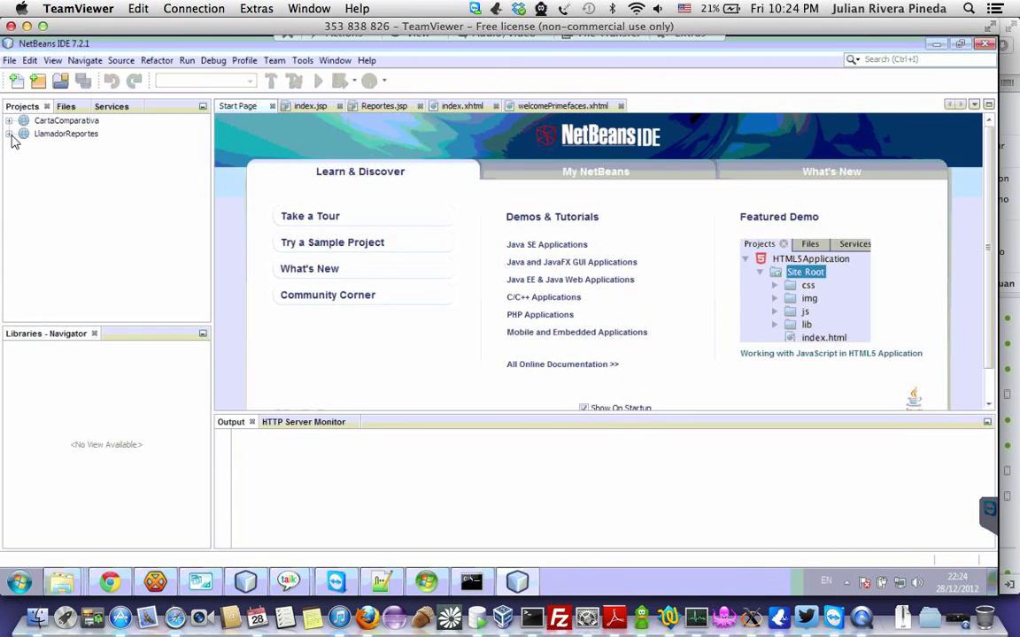
Step: Expand LlamadorReportes and add the apache-commons library through Libraries > Add Library
left_click(11, 142)
left_click(8, 134)
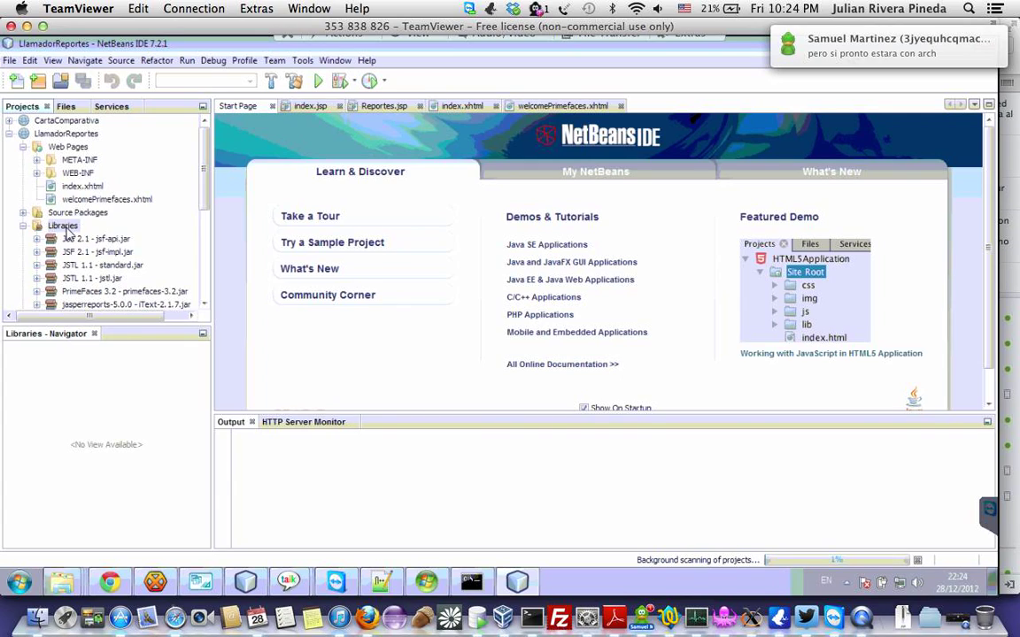
left_click(63, 227)
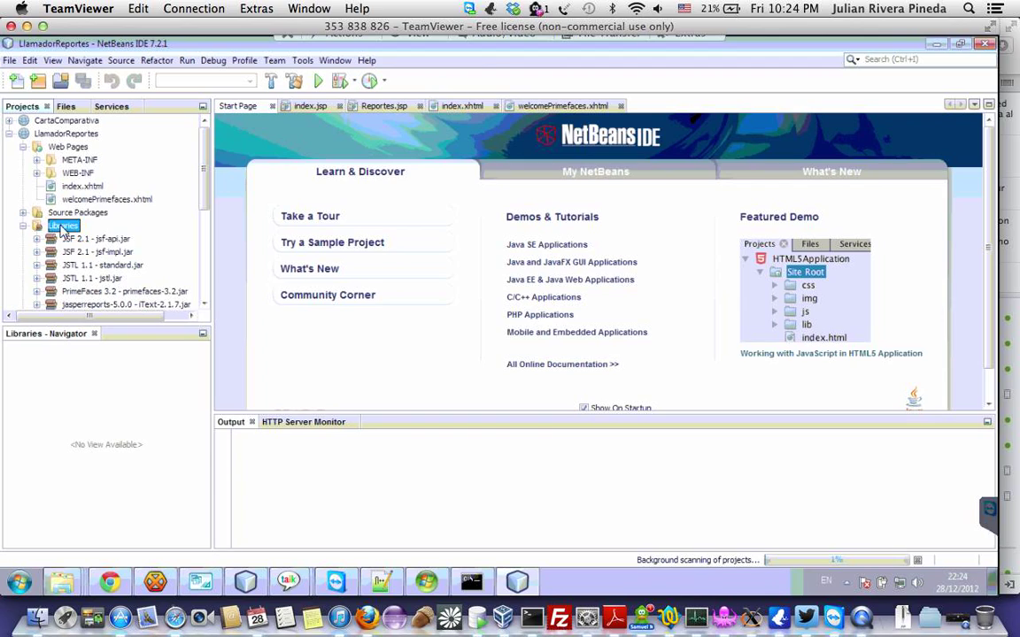
right_click(60, 228)
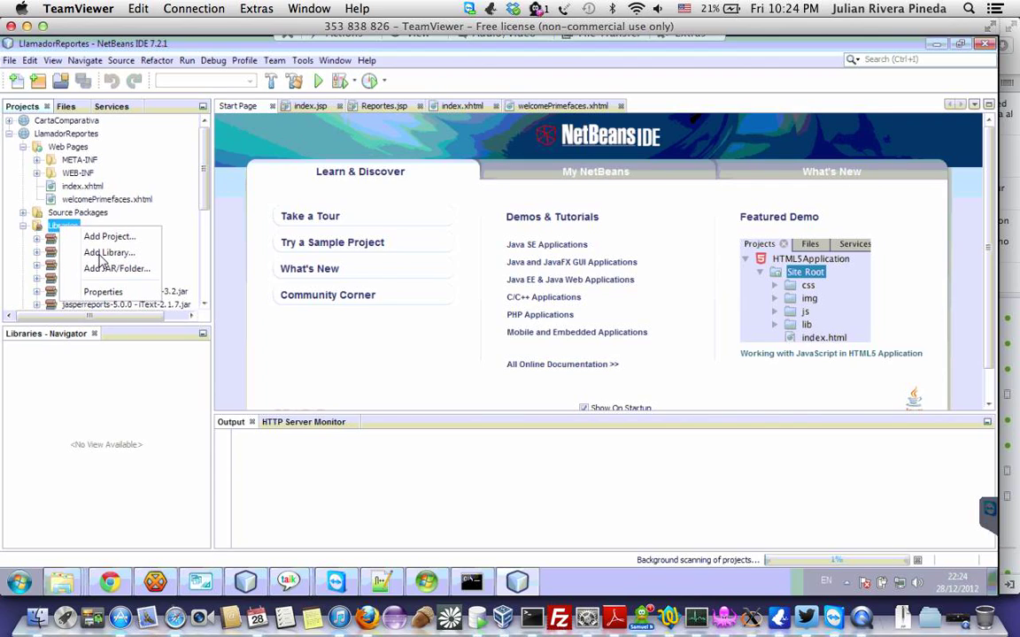
left_click(102, 255)
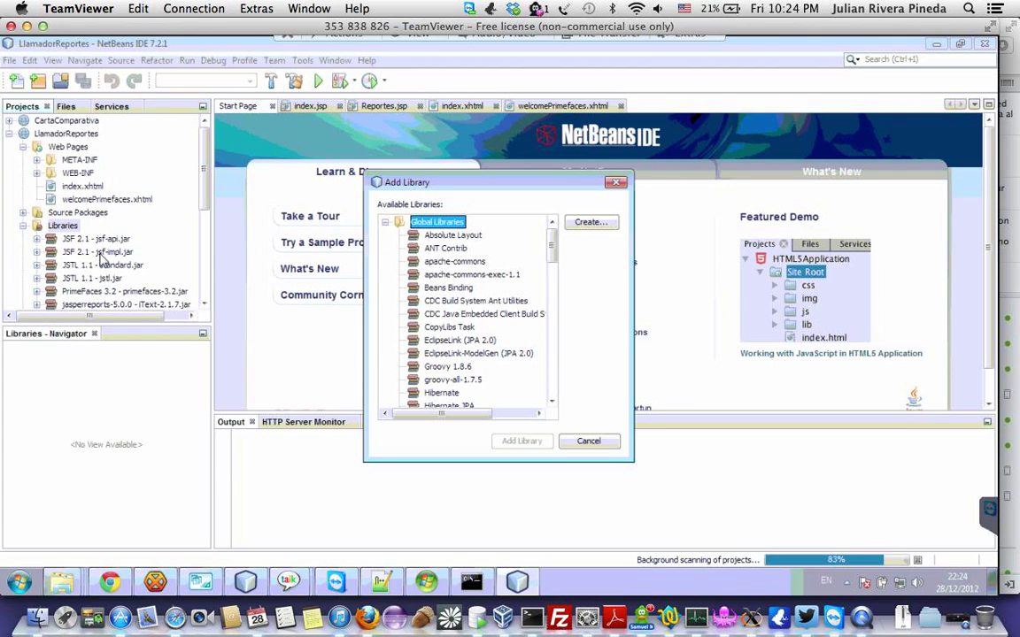
left_click(478, 263)
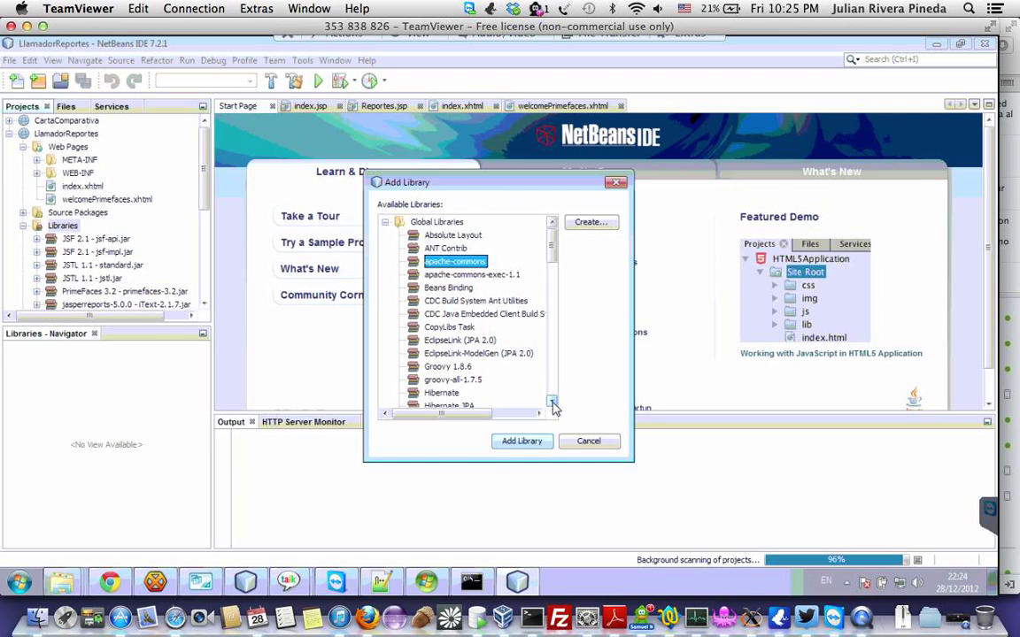
left_click(536, 442)
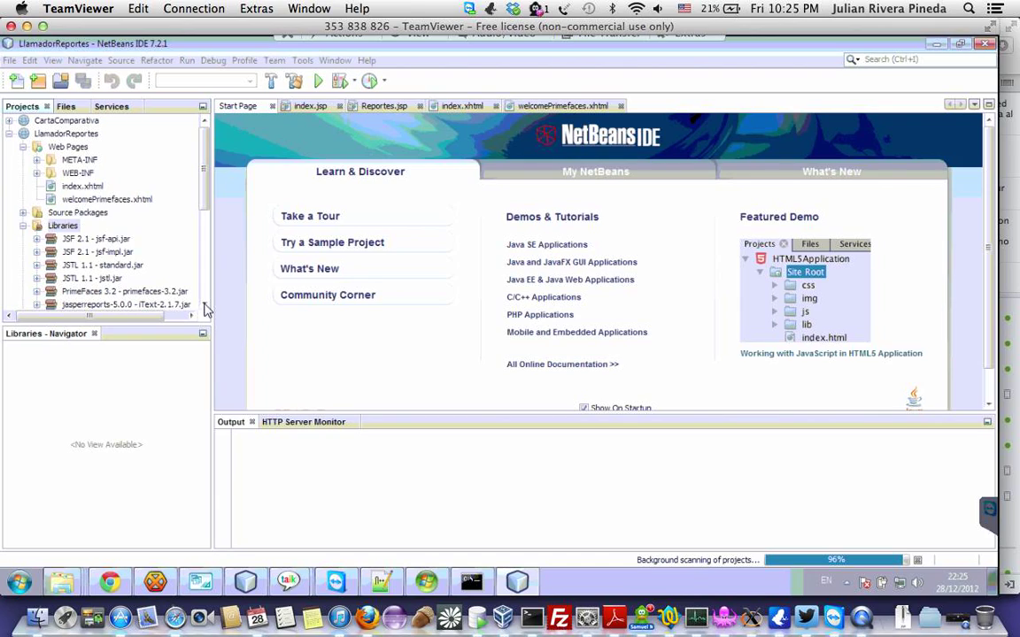
Step: Scroll the Projects panel to bring the LlamadorReportes Libraries node back into view
left_click(205, 308)
scroll(204, 308, "down", 3)
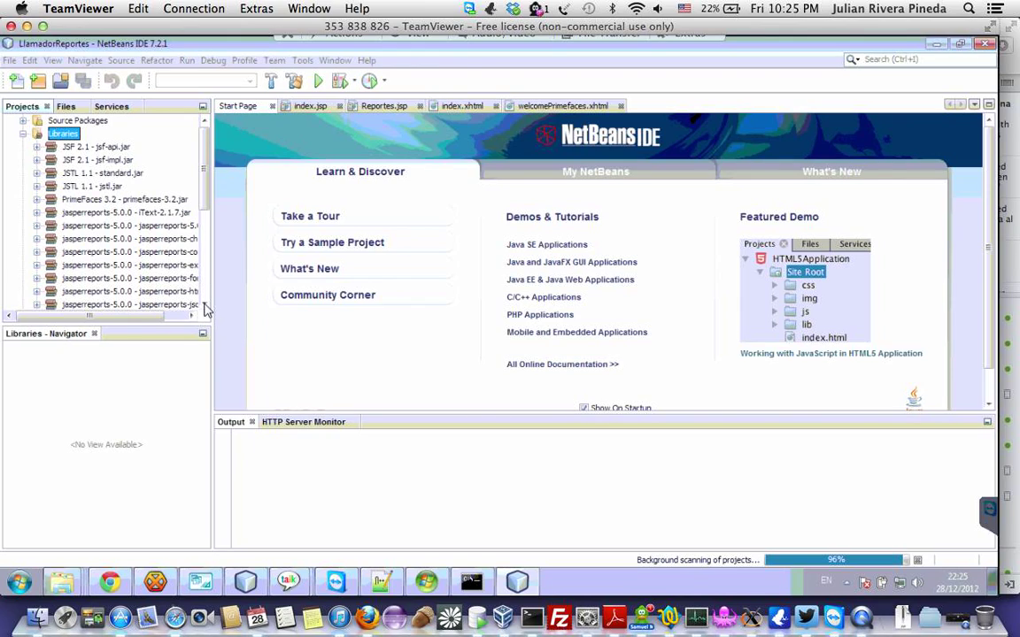
scroll(204, 307, "down", 3)
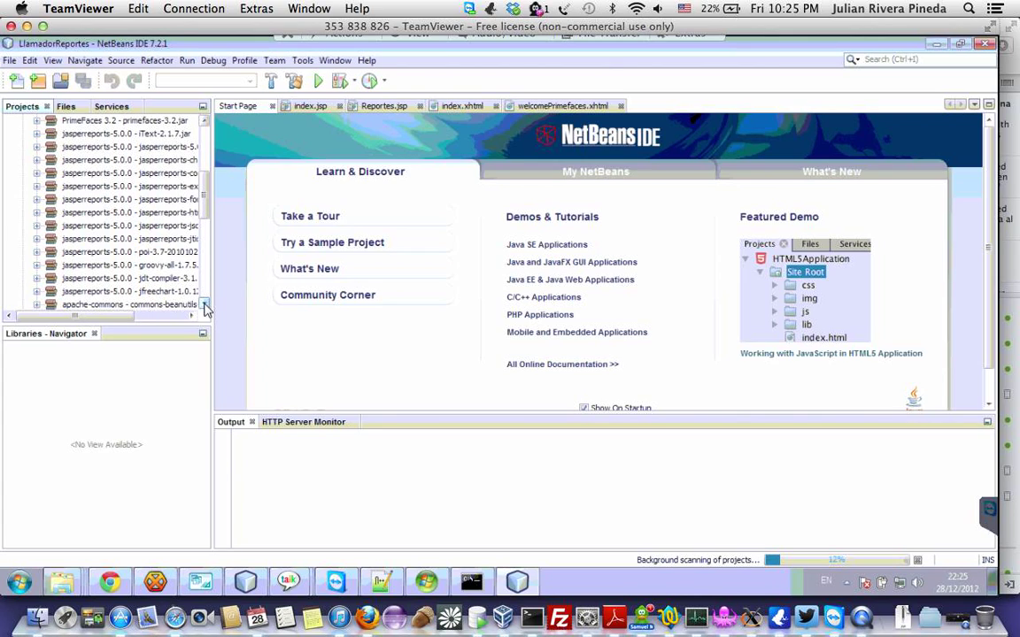
left_click(204, 308)
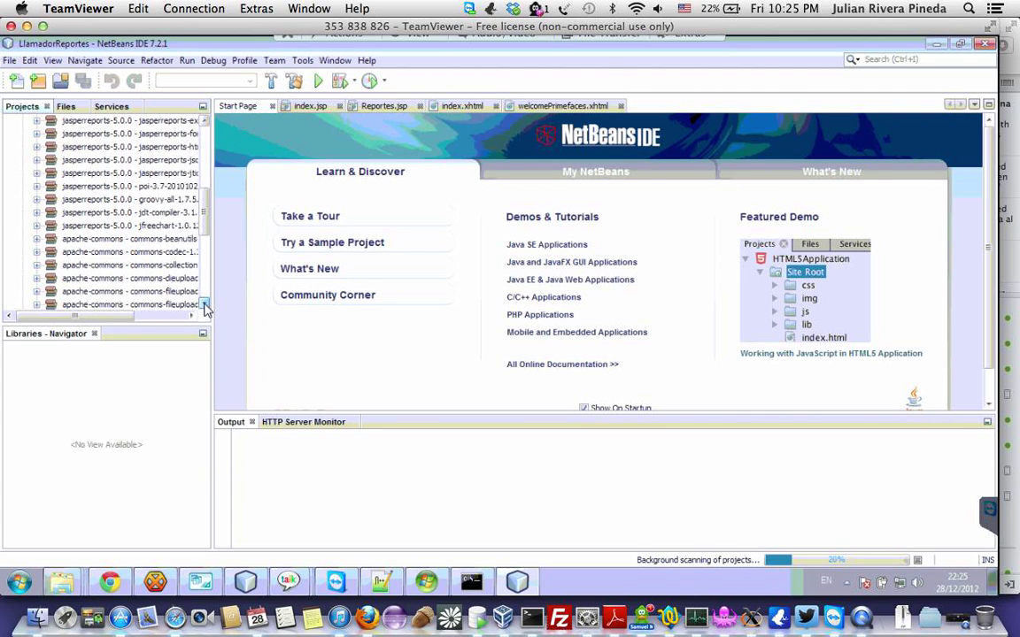
left_click(205, 307)
left_click(204, 307)
left_click(204, 307)
left_click(204, 307)
left_click(205, 307)
left_click(205, 307)
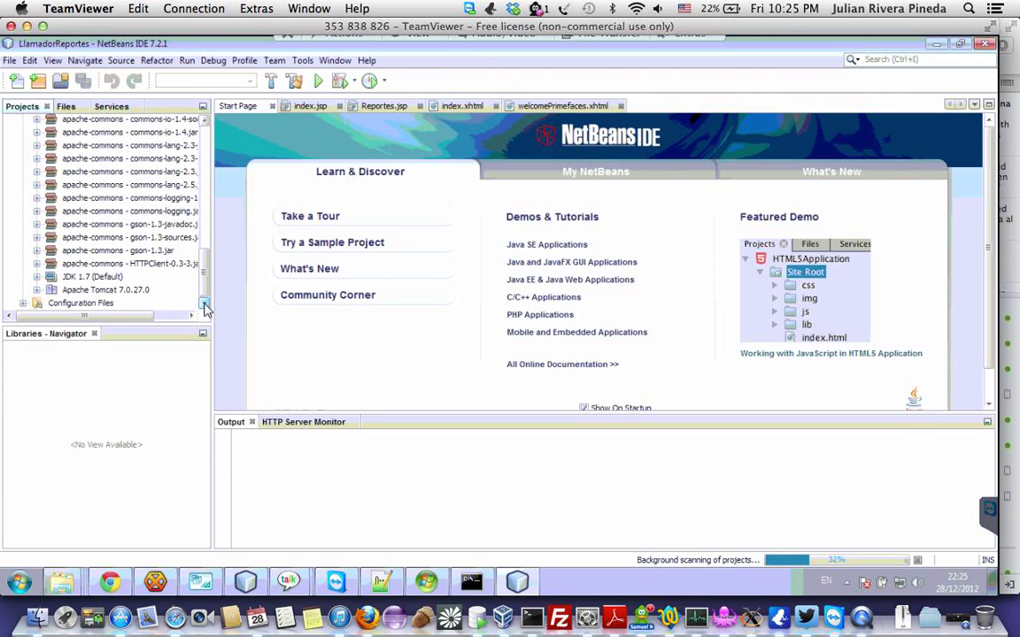
left_click_drag(203, 277, 193, 109)
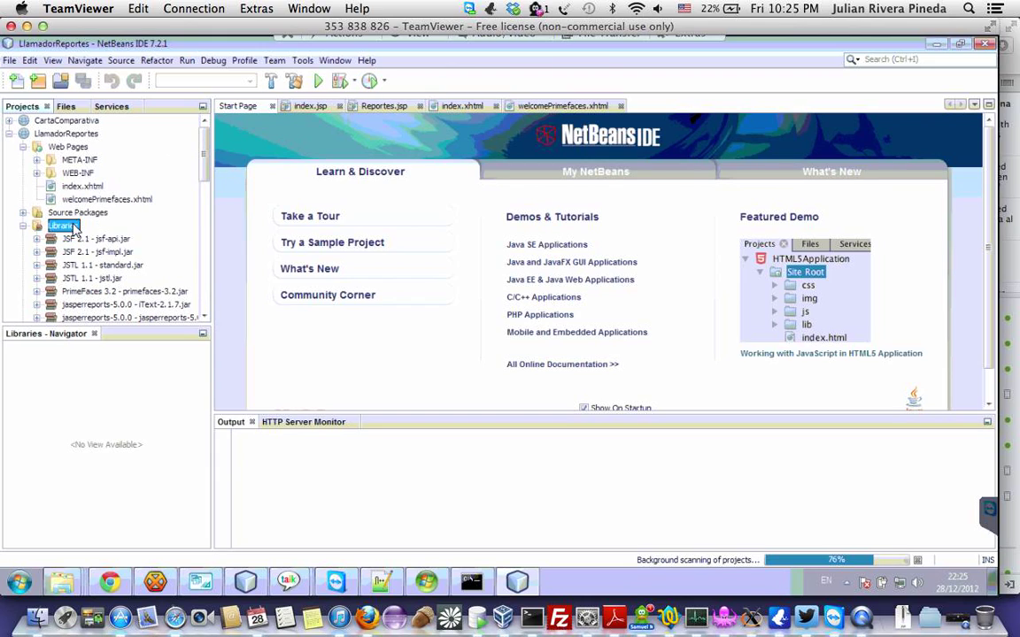
Step: Add the log4j-1.2.15 library to LlamadorReportes, filtering the list with 'log'
right_click(74, 227)
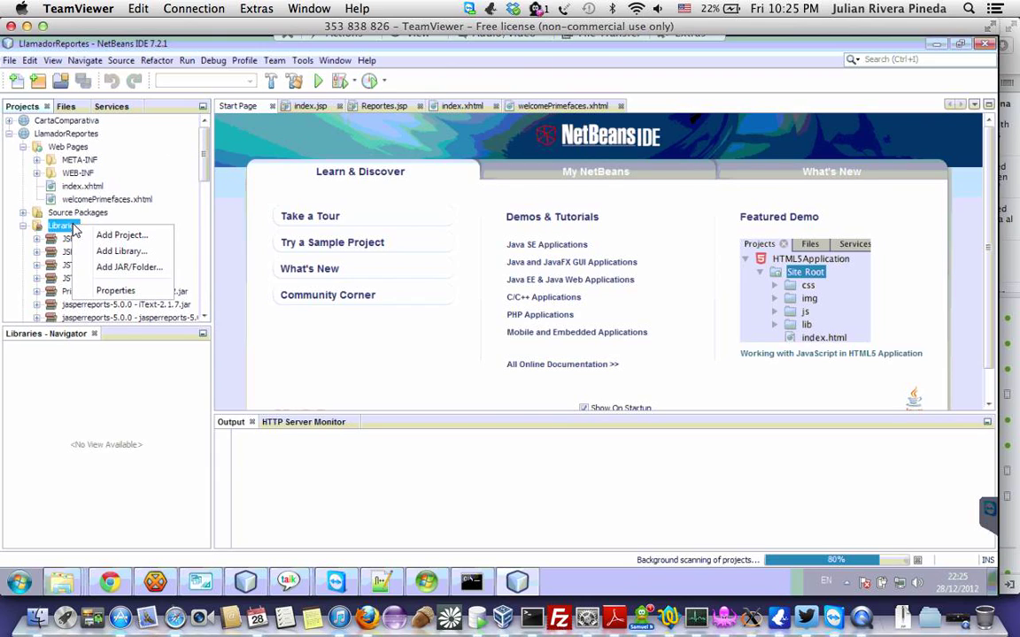
left_click(111, 253)
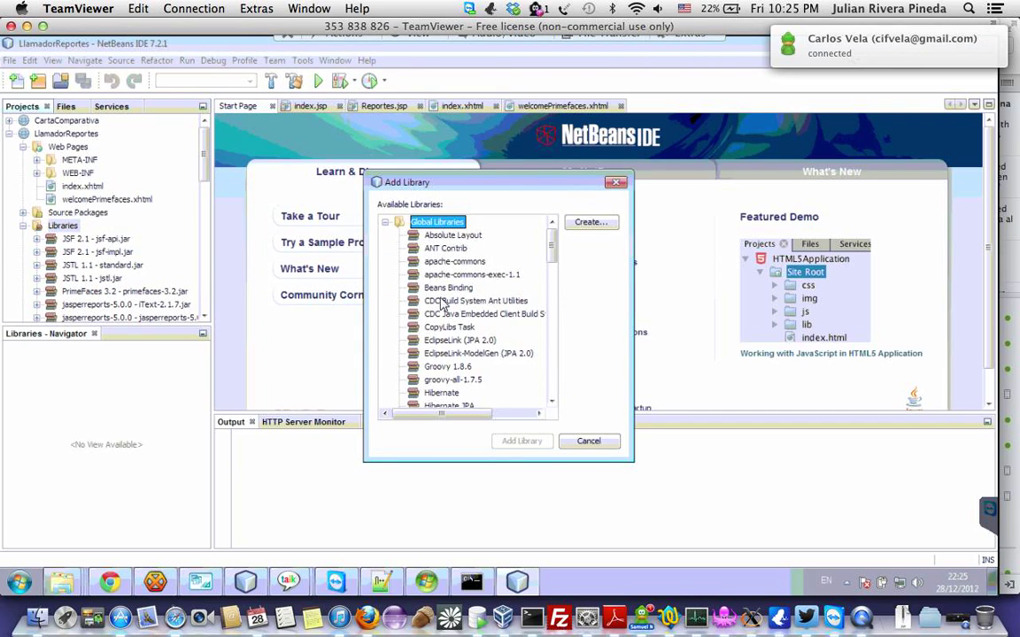
left_click(444, 302)
type("log")
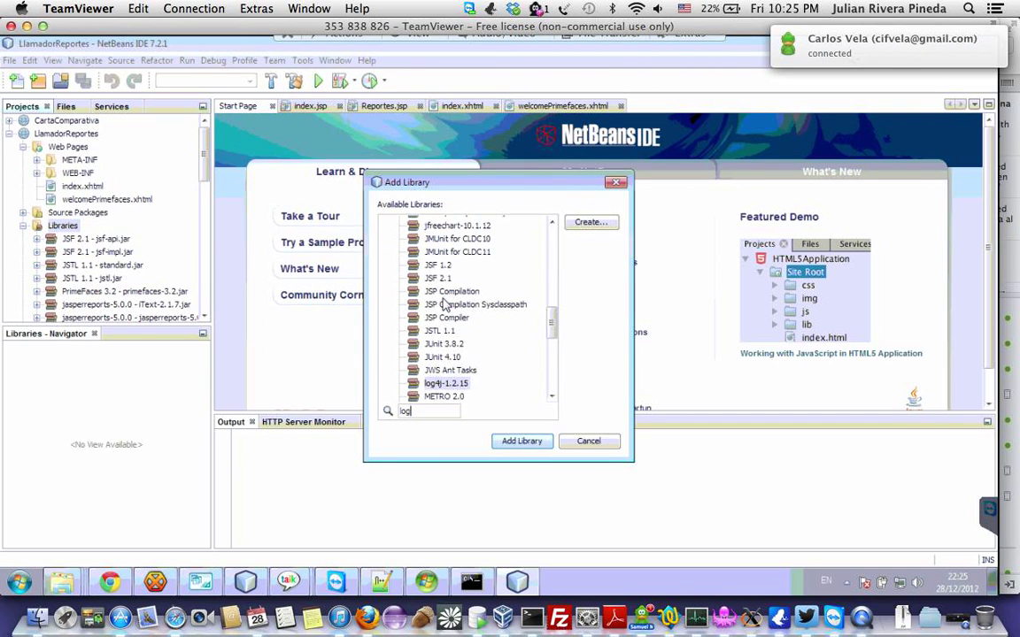
left_click(459, 386)
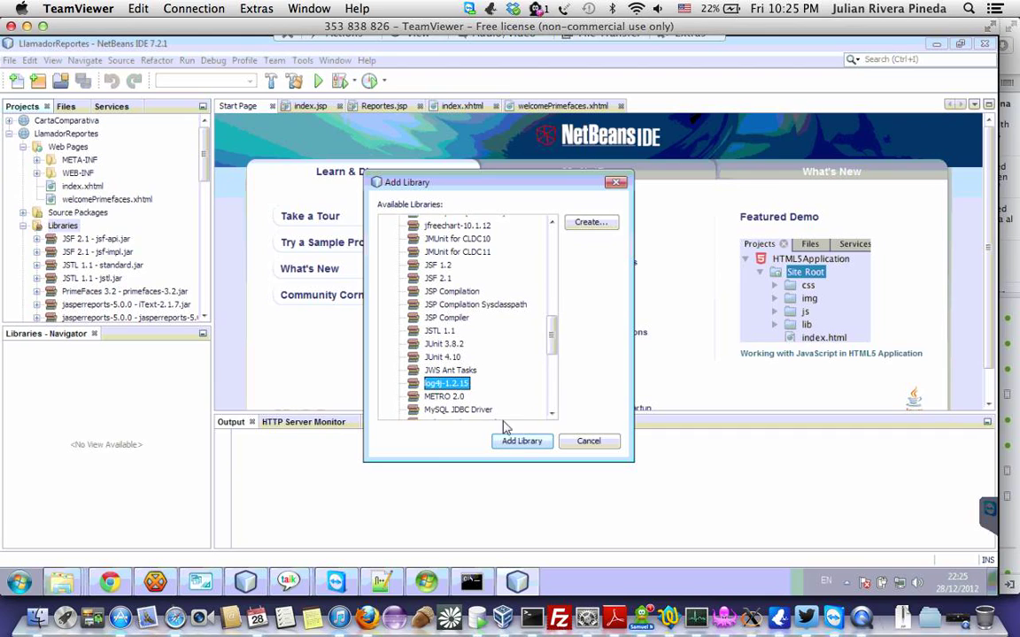
left_click(521, 442)
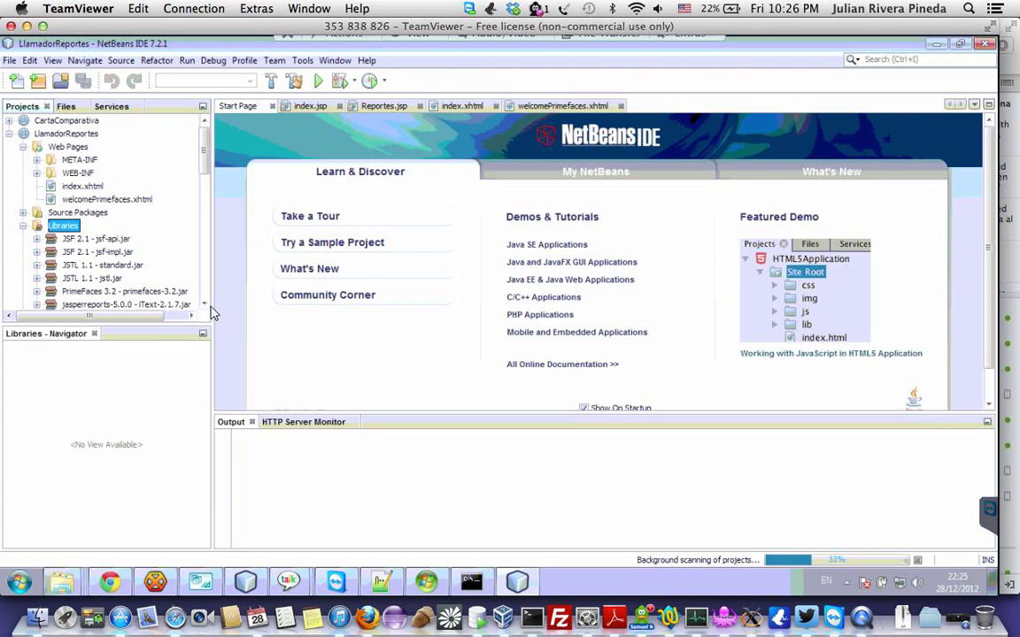
Step: Filter the library list with 'sprin' and add spring-framework-3.0.6.RELEASE-lib to LlamadorReportes
right_click(58, 228)
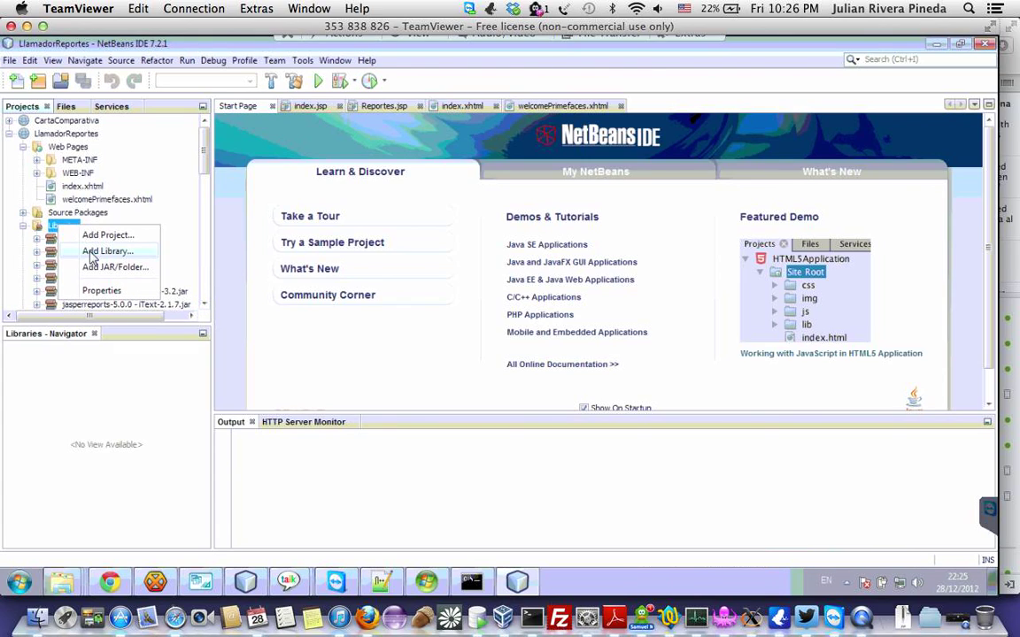
left_click(88, 251)
left_click(450, 302)
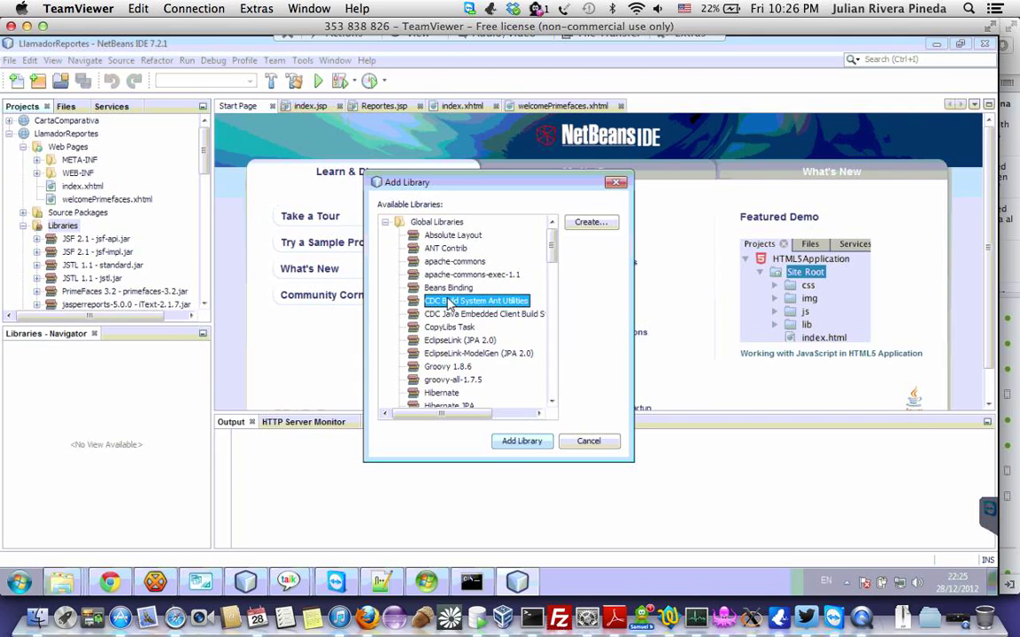
type("sprin")
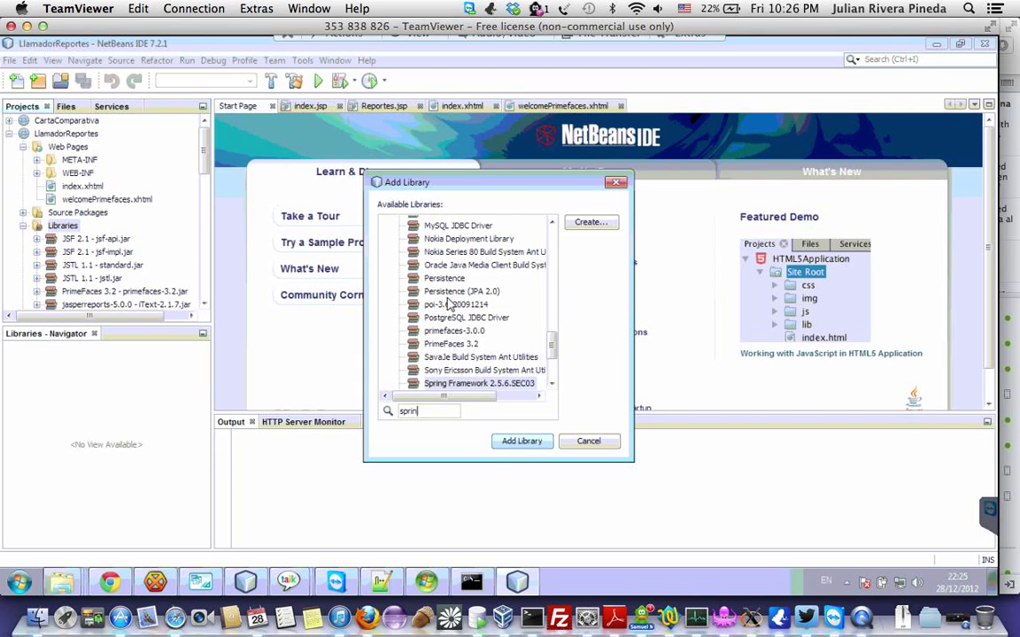
left_click(550, 384)
left_click(551, 384)
left_click(550, 384)
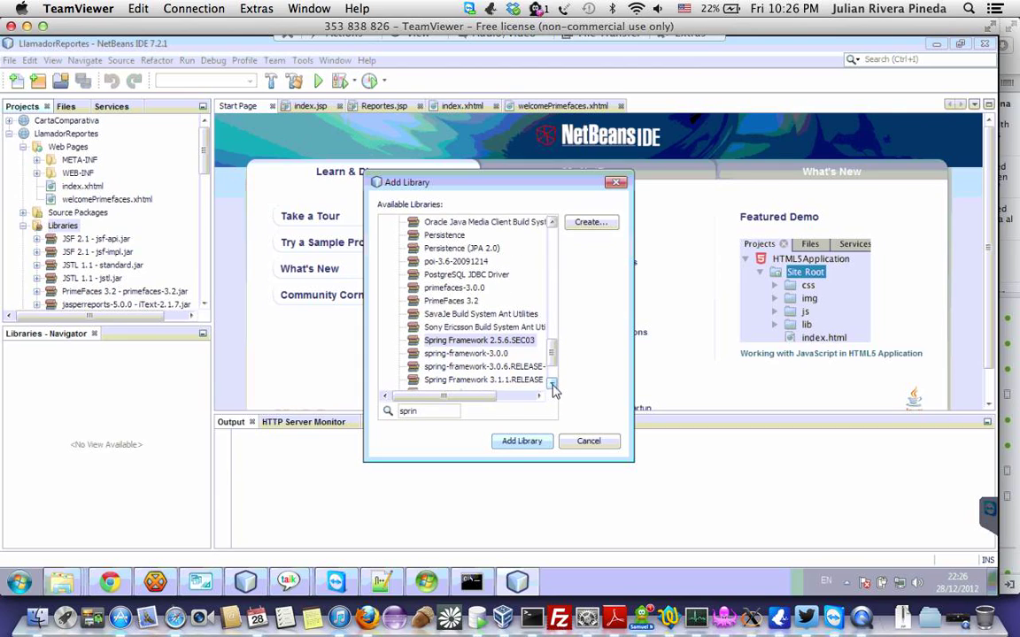
left_click_drag(485, 401, 541, 401)
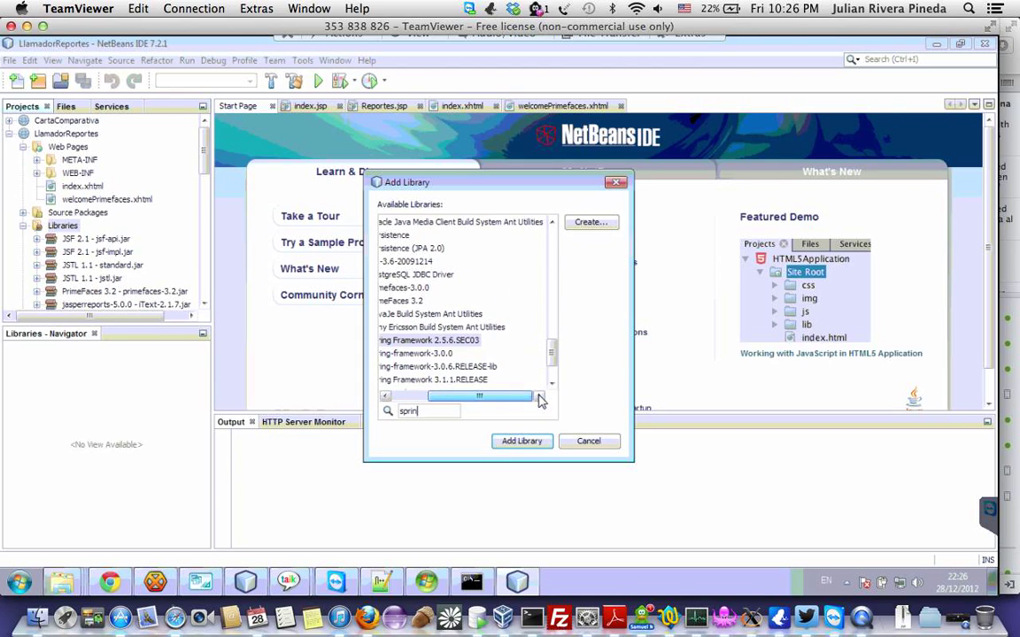
left_click(472, 366)
left_click(516, 444)
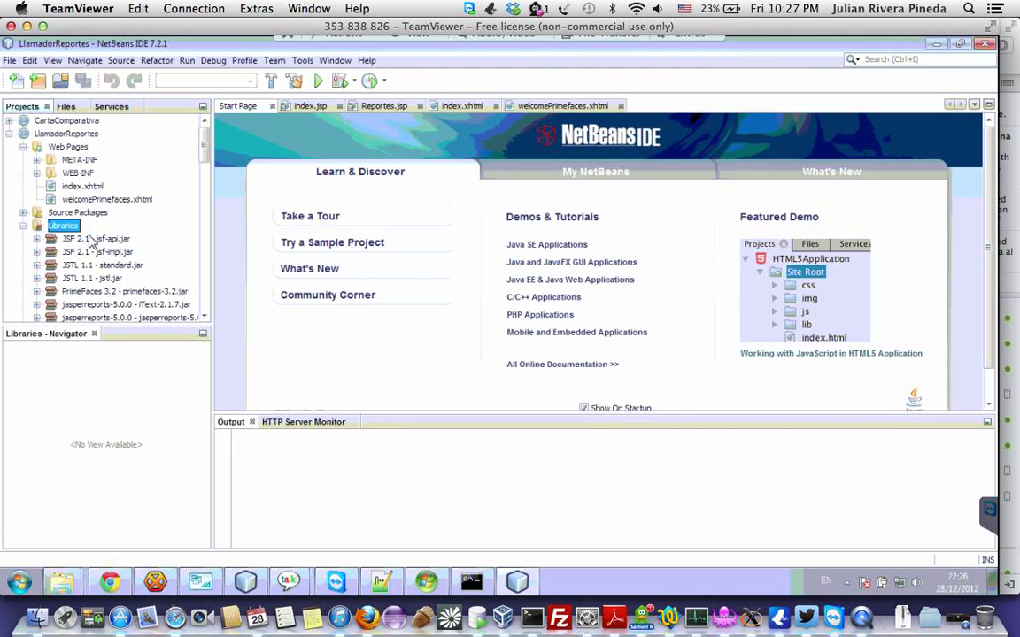
left_click(81, 213)
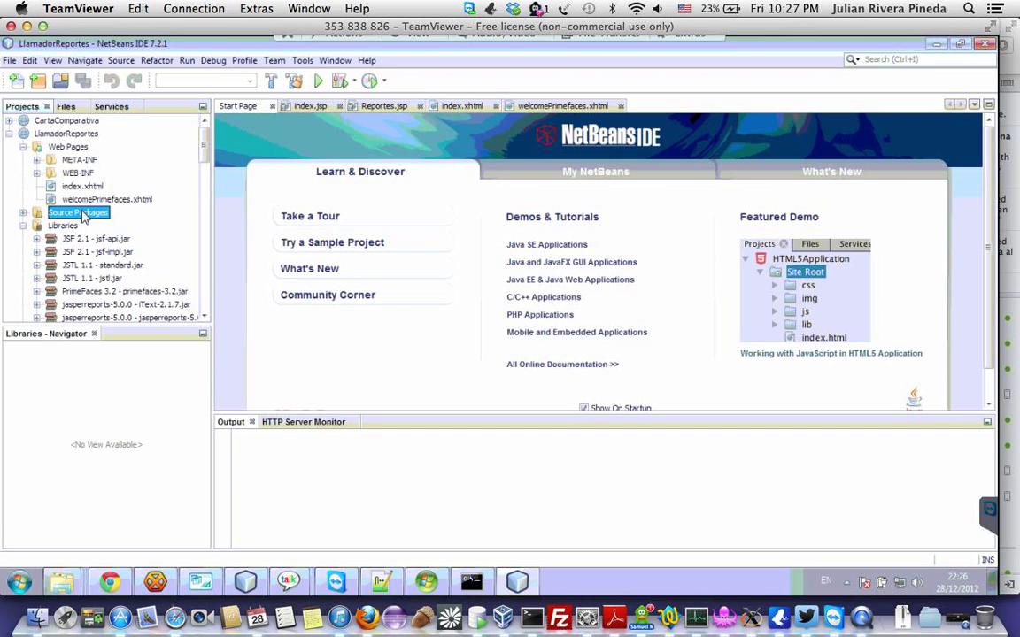
left_click(204, 315)
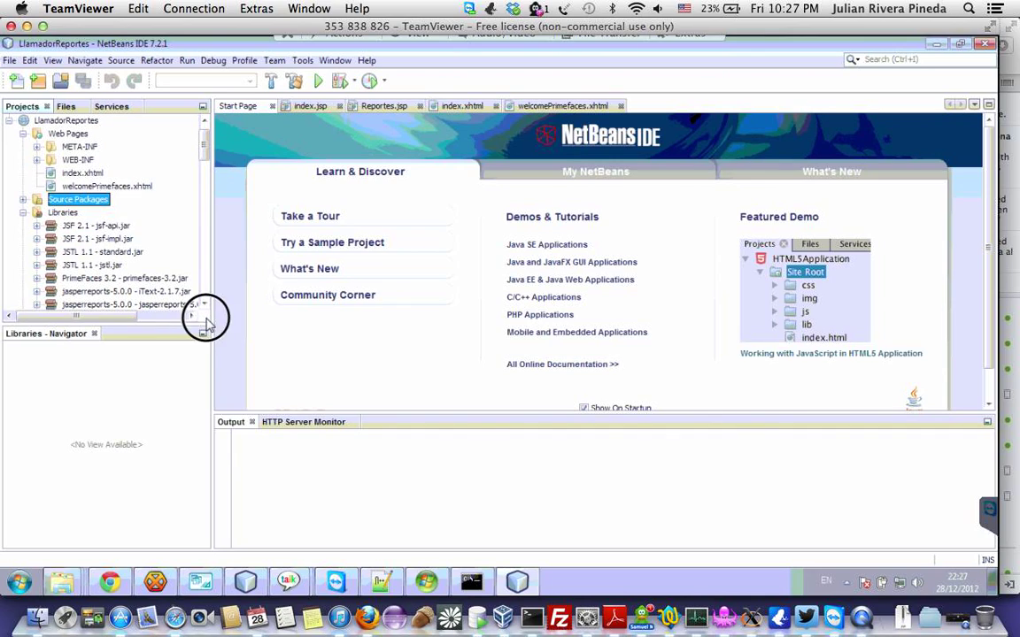
left_click(204, 303)
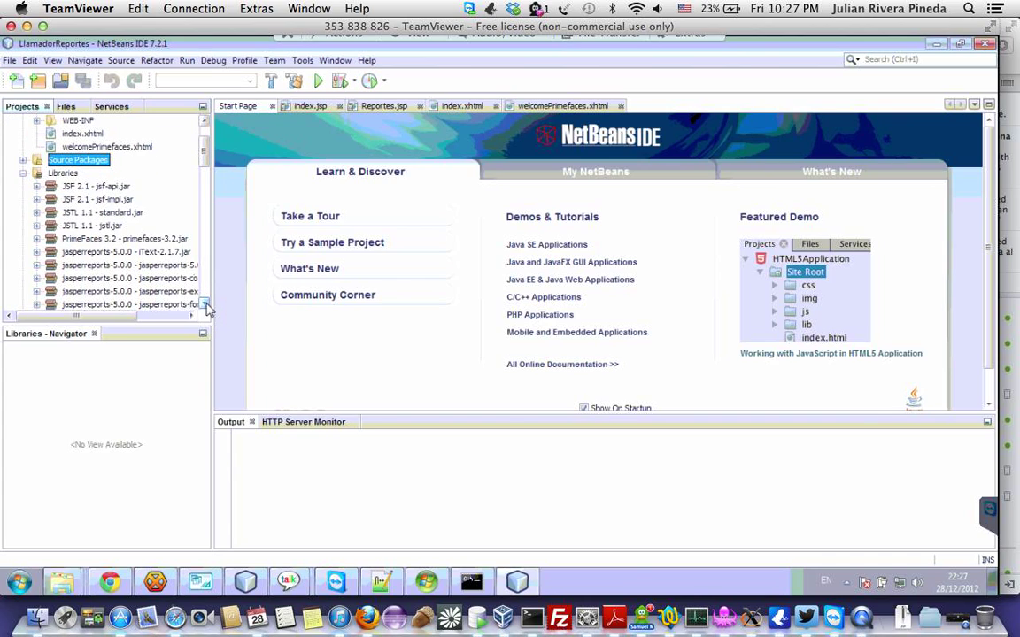
left_click(204, 303)
left_click(204, 303)
left_click(205, 304)
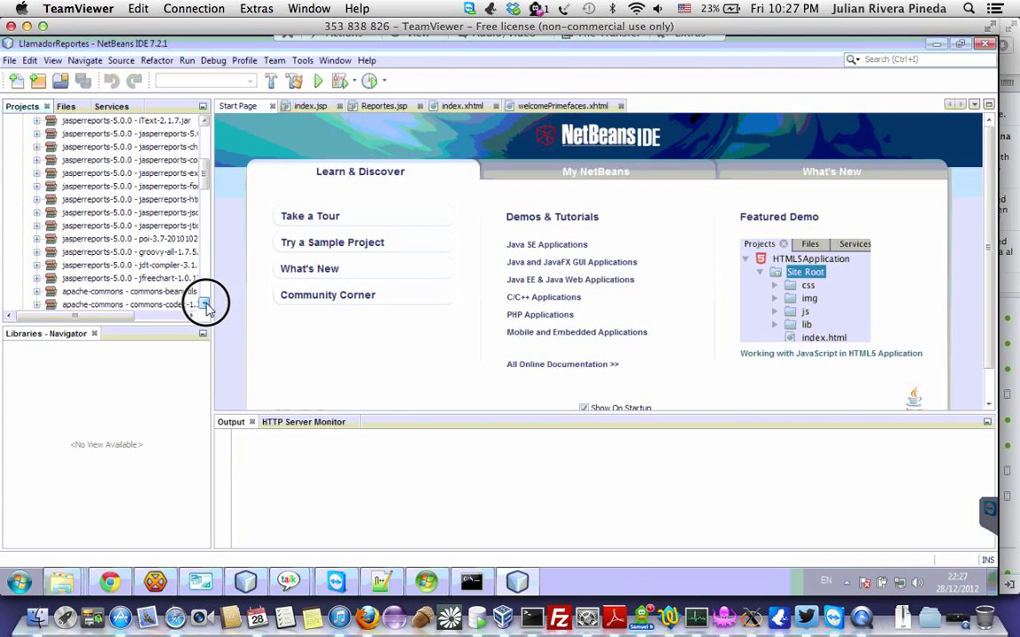
left_click(204, 304)
left_click(204, 304)
left_click(204, 303)
left_click(205, 303)
left_click(205, 304)
left_click(204, 304)
left_click(205, 304)
left_click(205, 304)
left_click(204, 304)
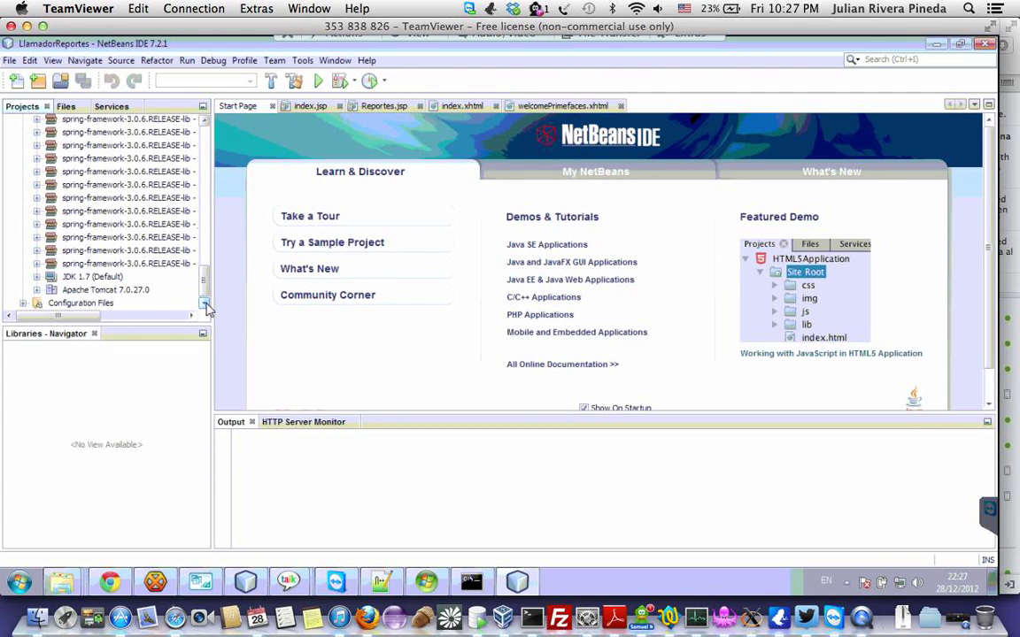
left_click_drag(204, 280, 206, 135)
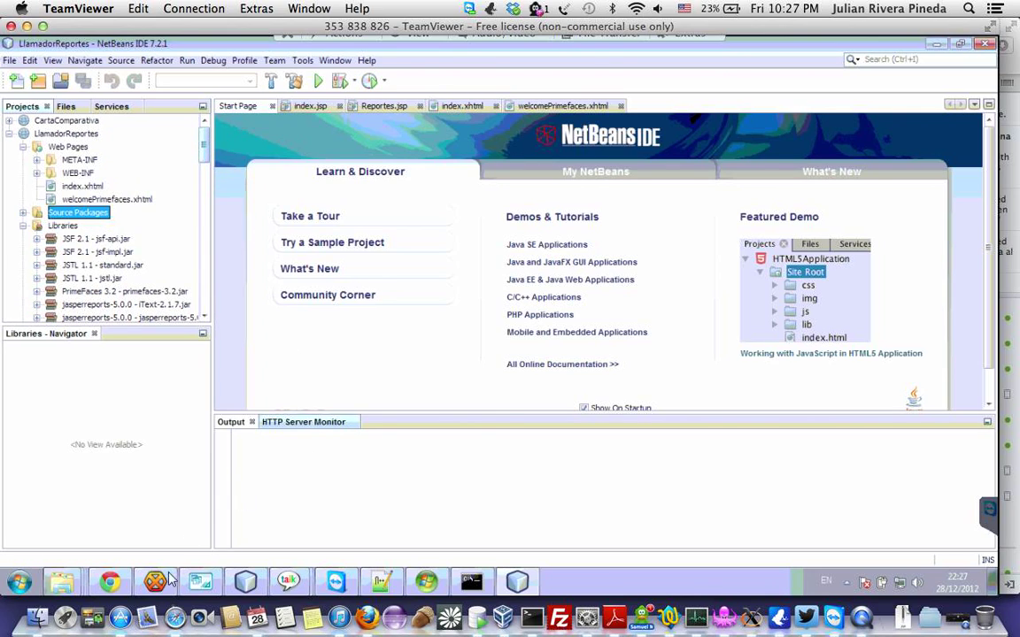
Step: In Chrome, load mysql.com in a new tab and open its Downloads page
left_click(110, 581)
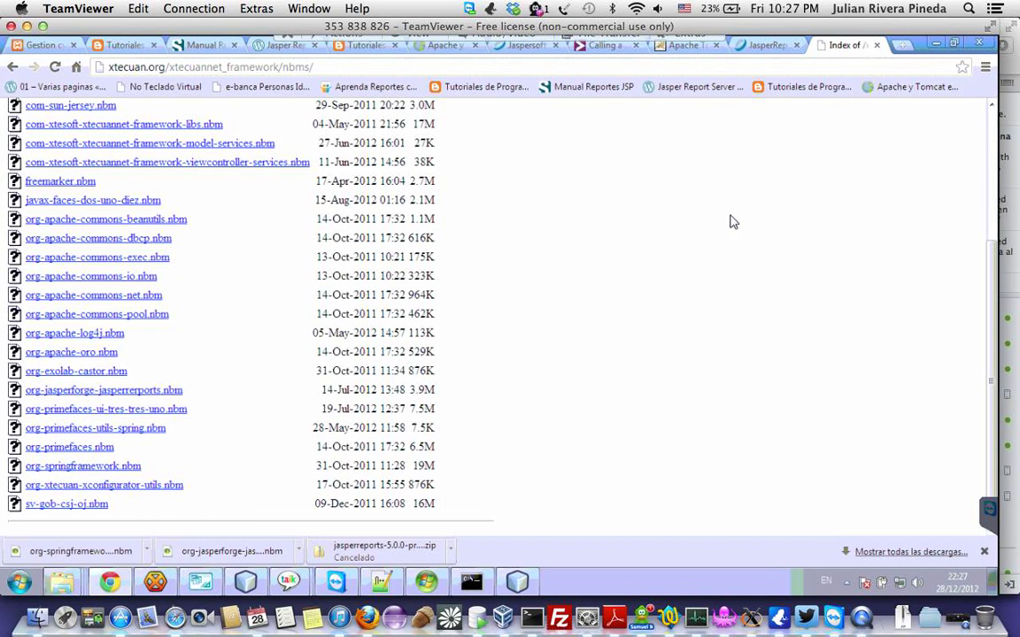
left_click(903, 45)
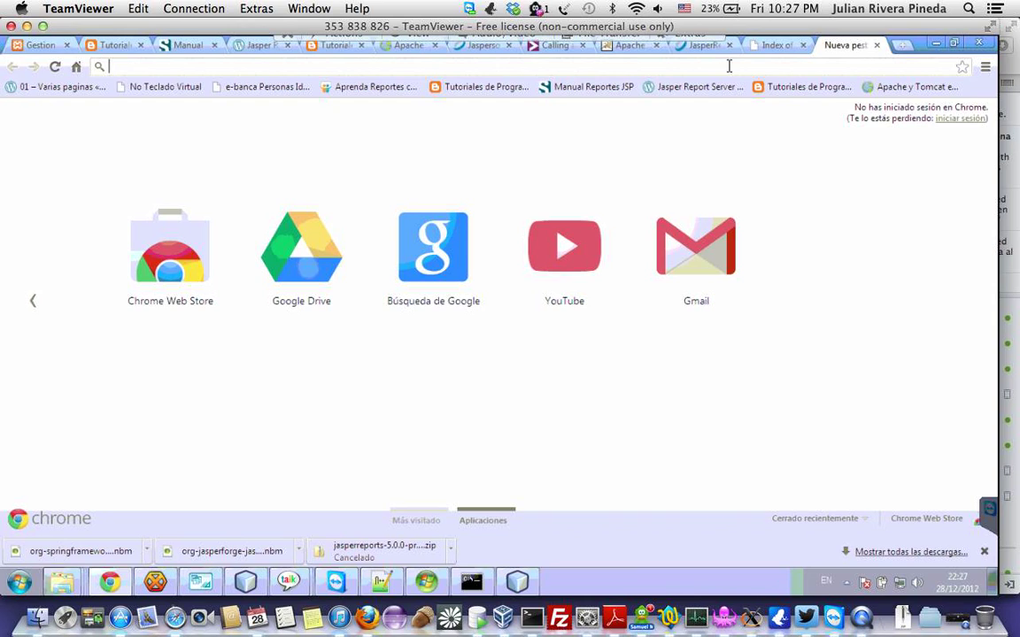
type("mysql")
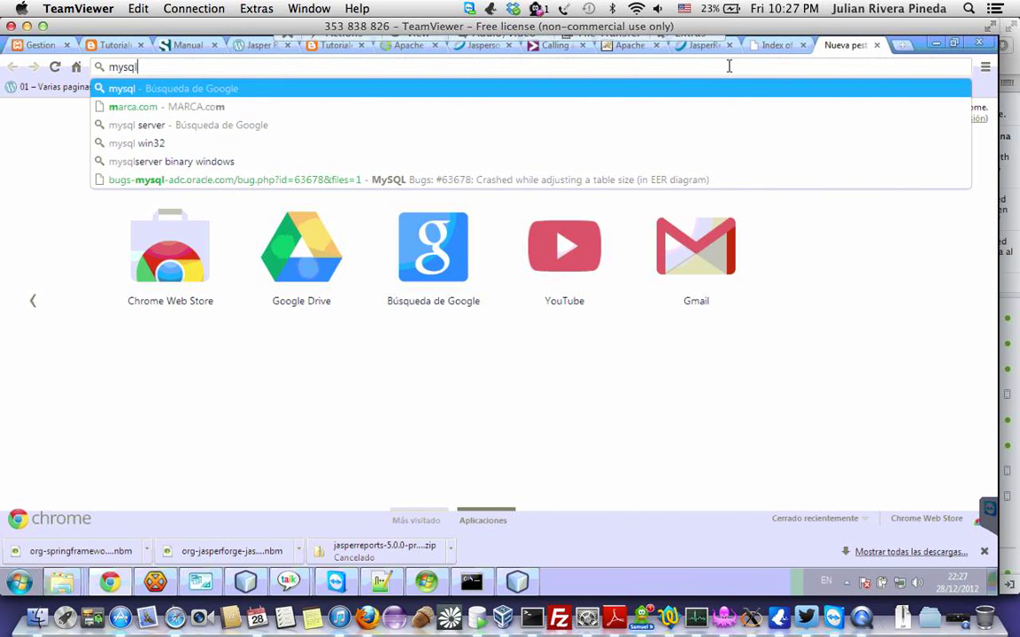
type(".com")
key("Return")
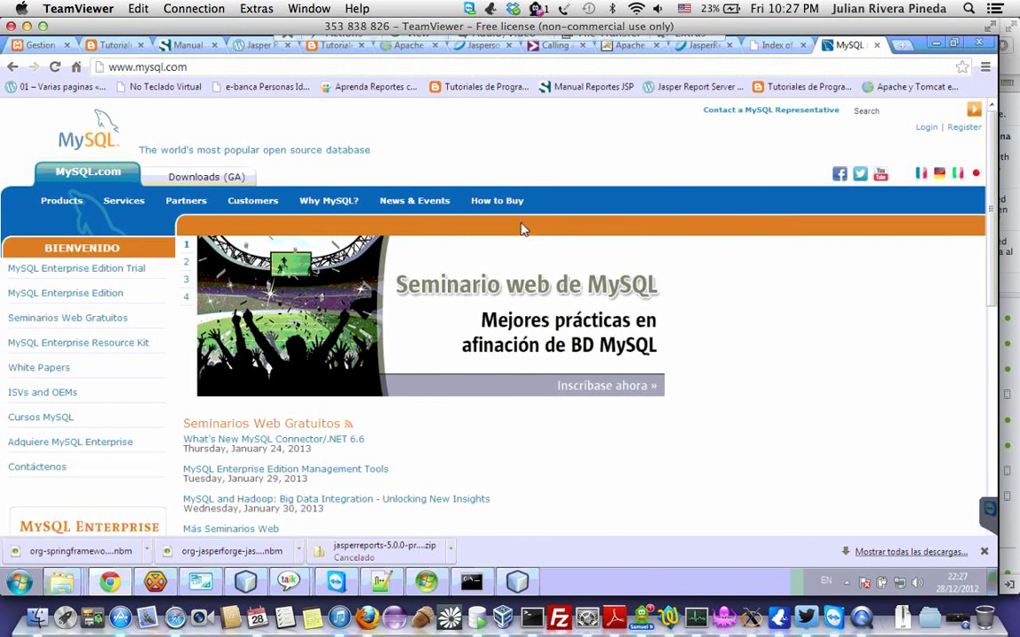
left_click(205, 176)
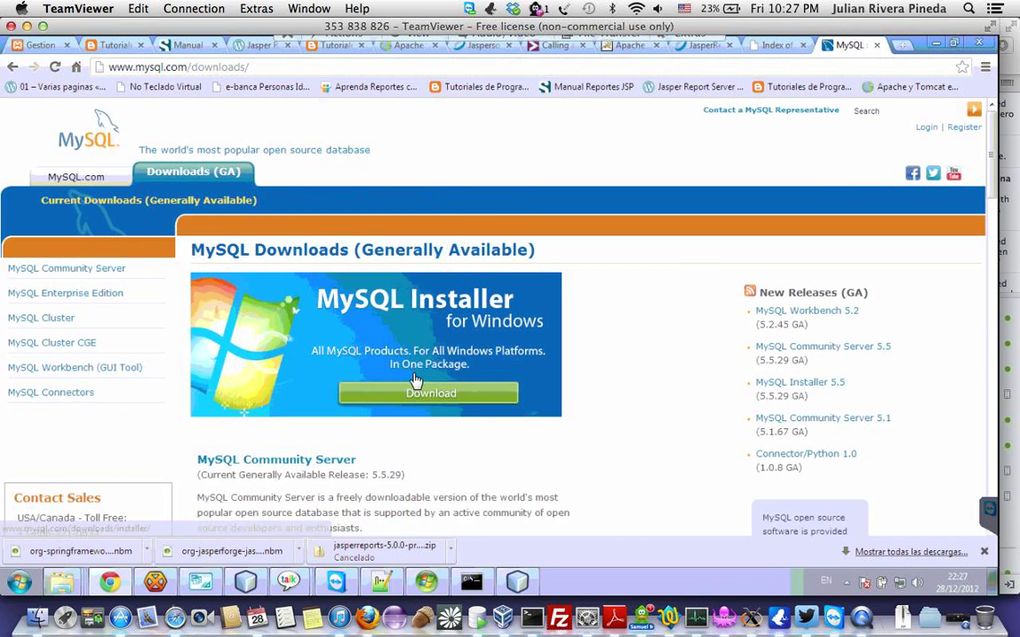
Step: Scroll down to the MySQL Connectors section listing Connector/J 5.1.22
scroll(415, 422, "down", 5)
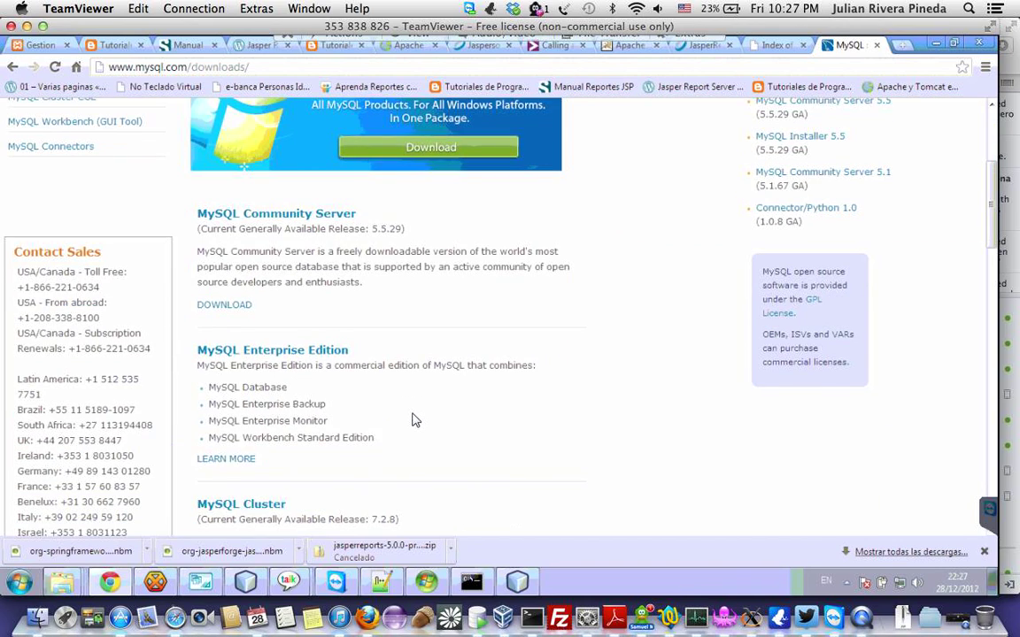
scroll(415, 422, "down", 8)
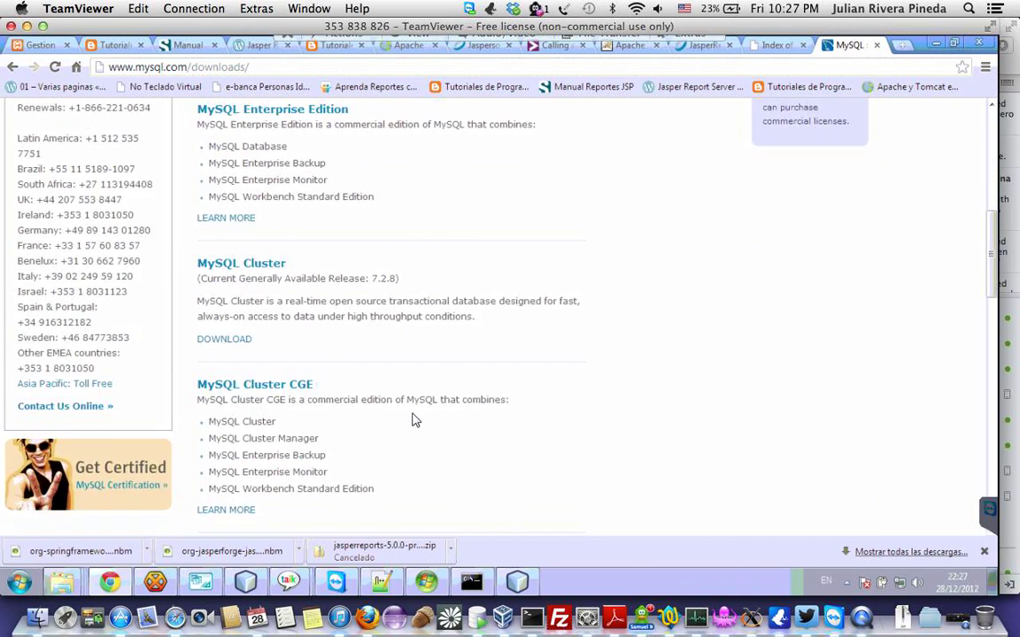
scroll(416, 421, "down", 2)
scroll(415, 422, "down", 8)
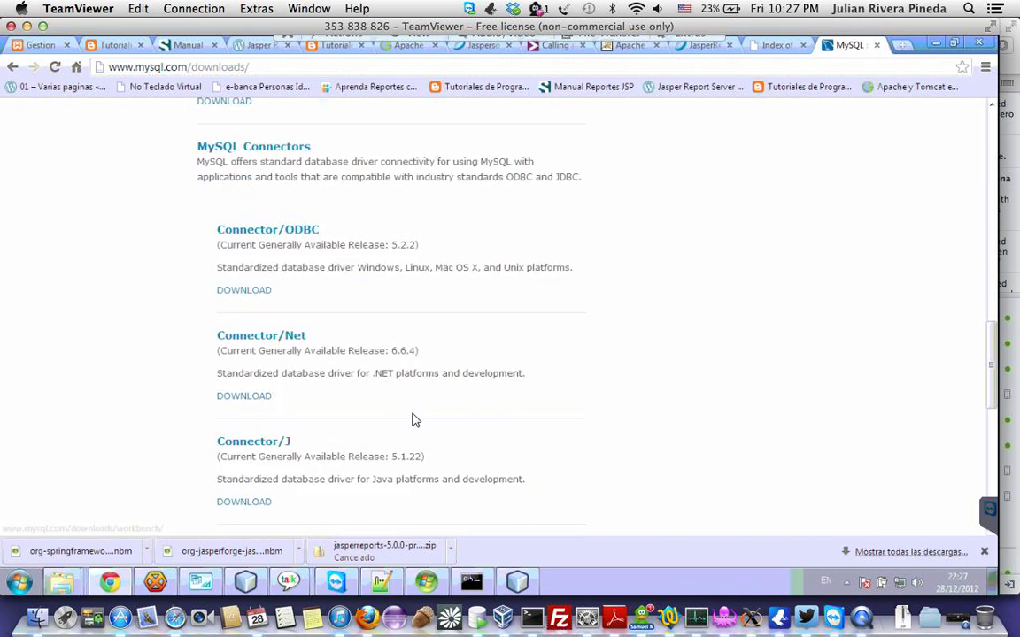
Step: Open the Connector/J download page and select the 5.1.22 Platform Independent archives
left_click(266, 398)
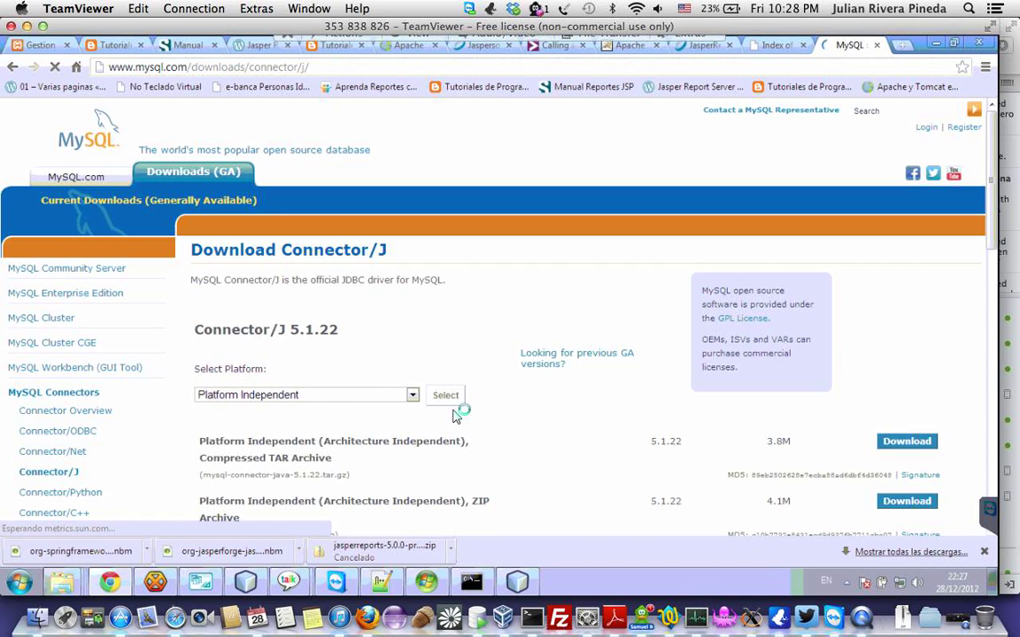
scroll(456, 414, "down", 2)
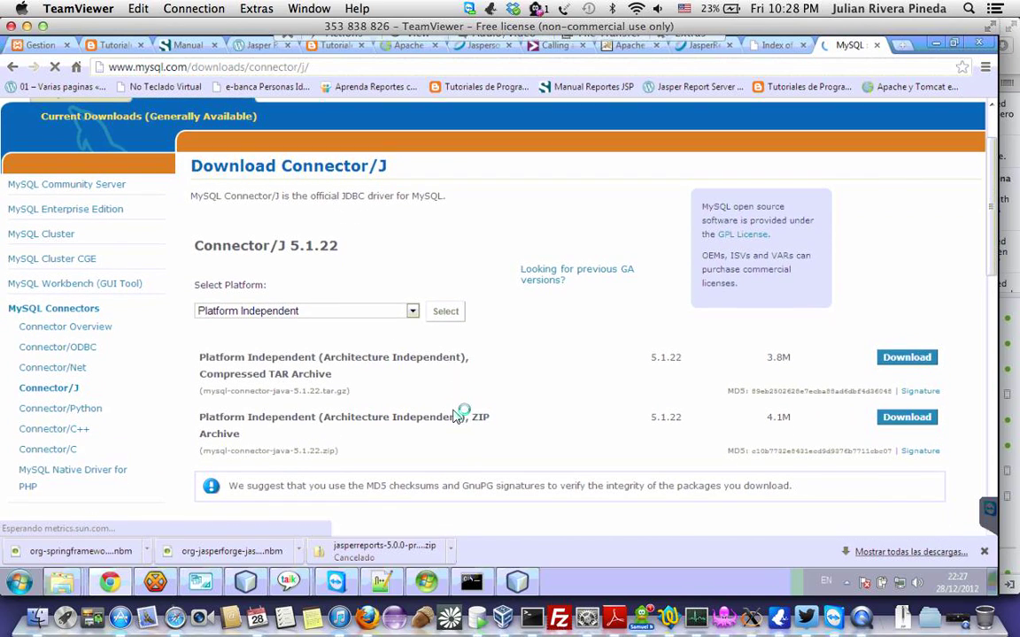
scroll(345, 491, "down", 2)
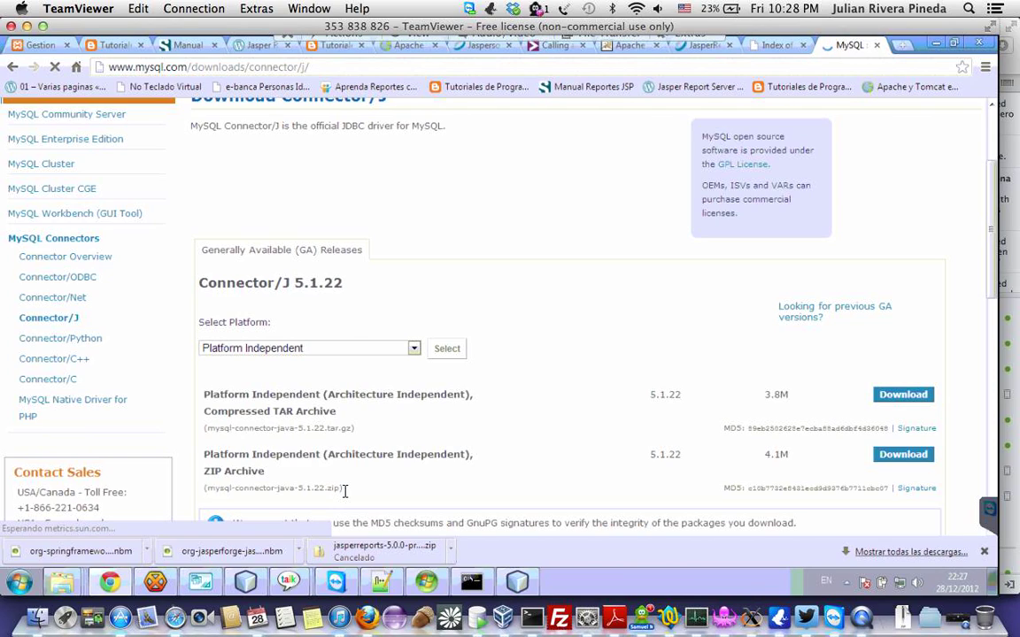
left_click(447, 349)
Step: Send the chat message 'no sera que podemos usar glassfish en vez de tomcat ?' in Adium
left_click(642, 617)
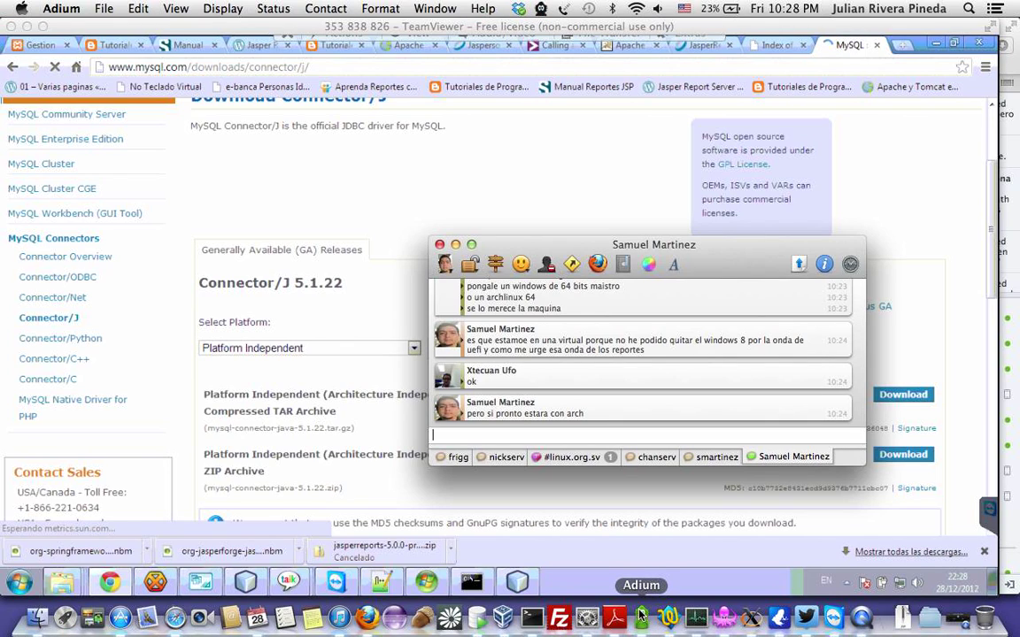
type("jaja")
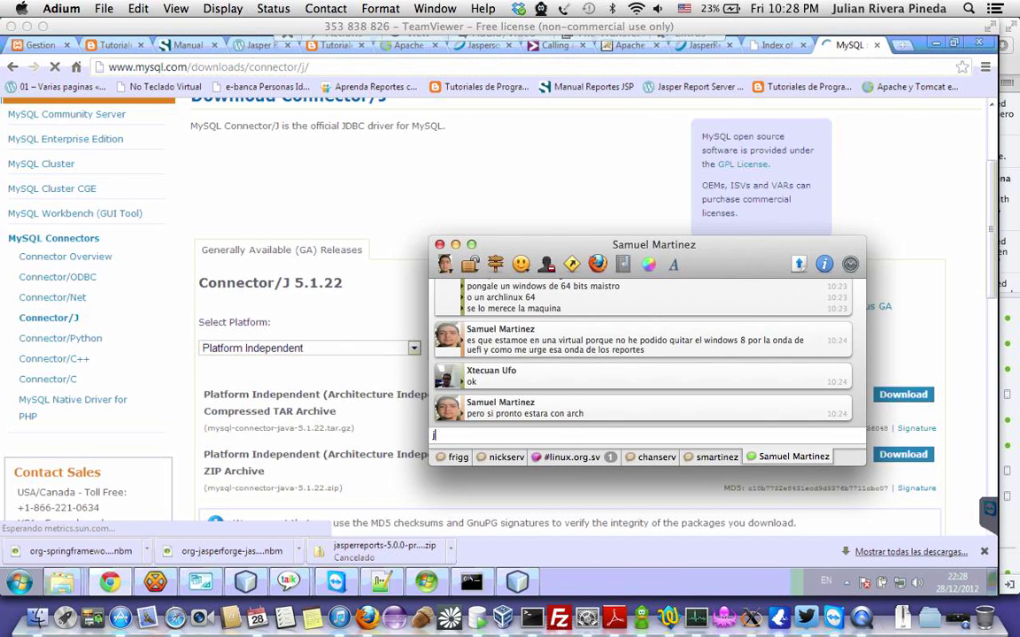
key("BackSpace")
key("BackSpace")
key("BackSpace")
type("oven no sera que")
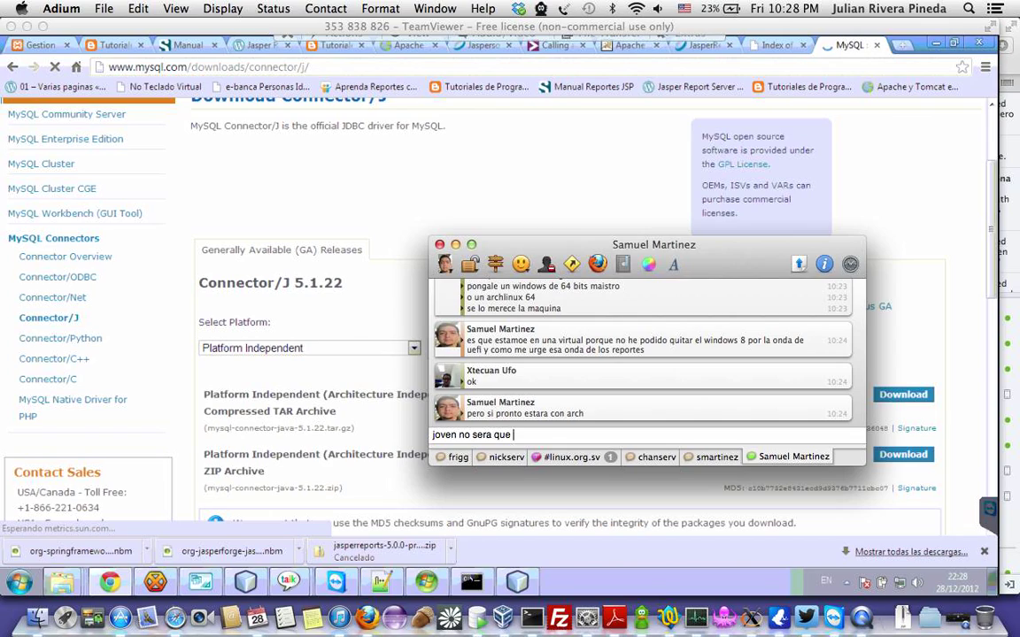
type(" podemos usar glass")
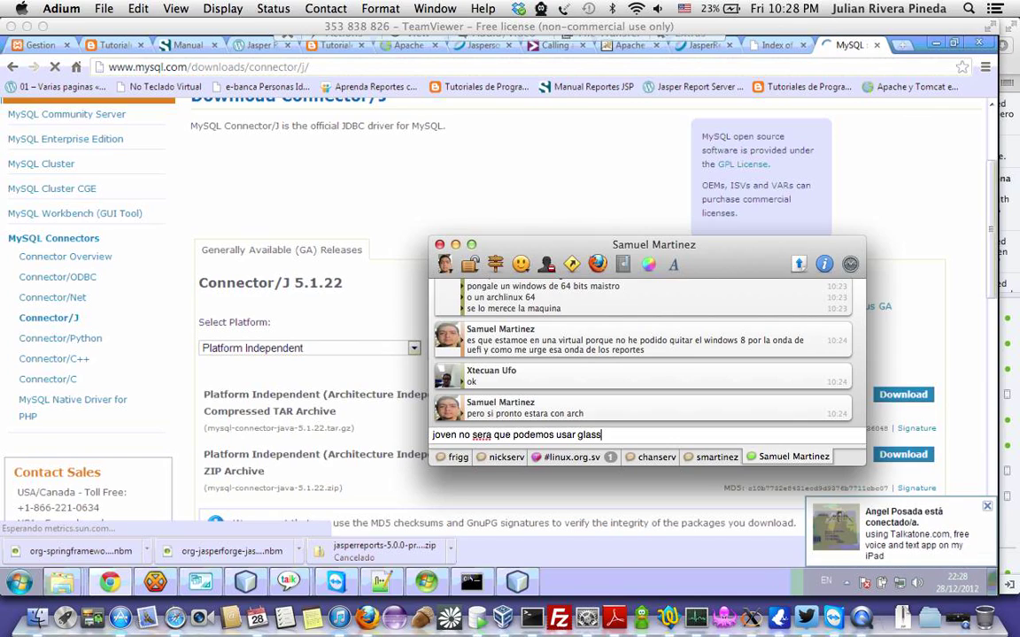
type("fish en vez de tom")
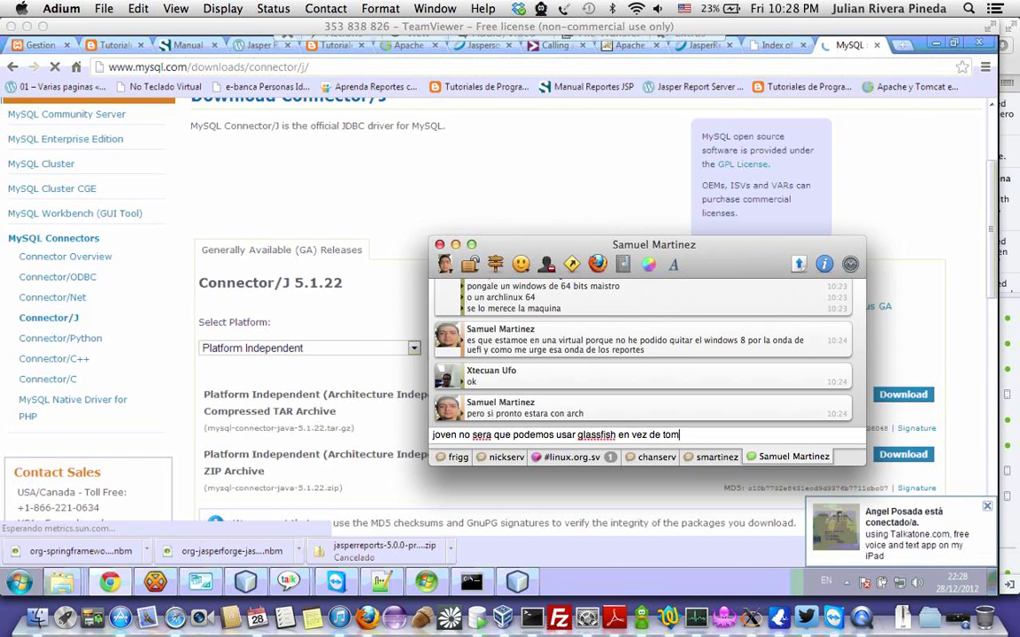
type("cat ?")
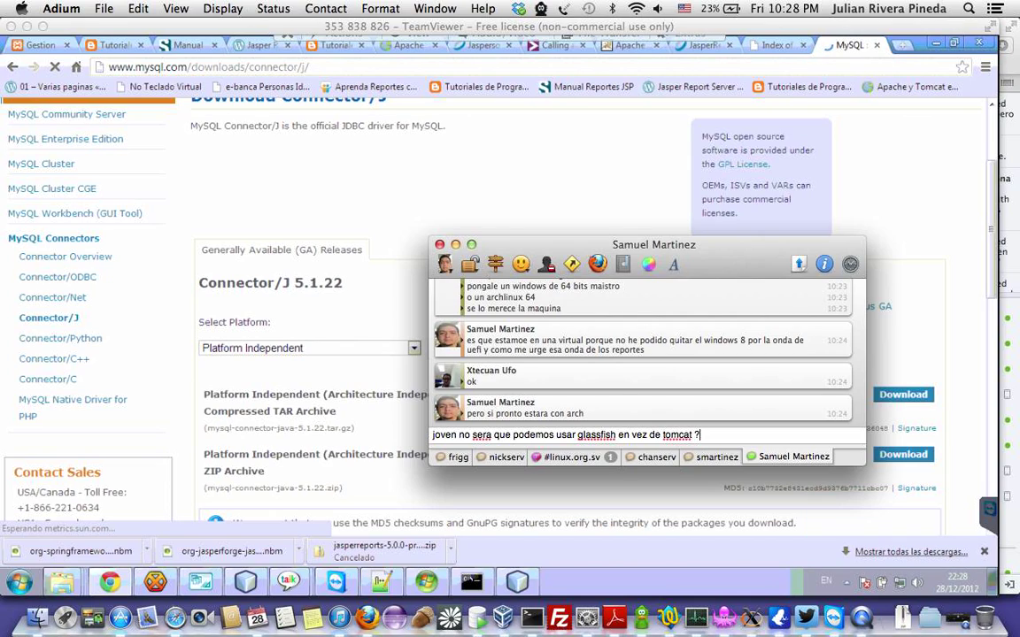
key("Return")
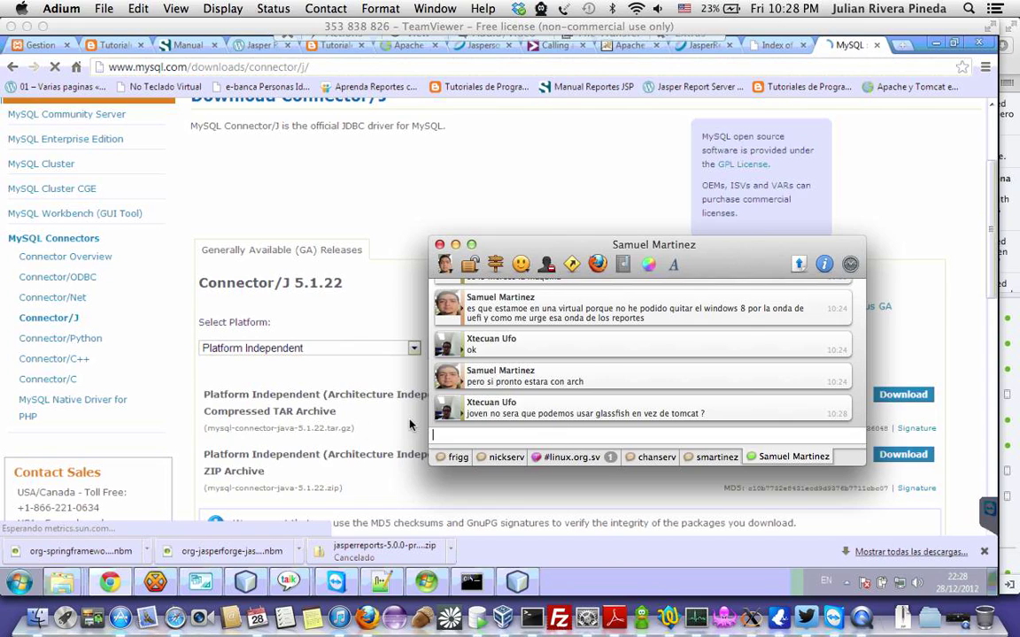
left_click(378, 423)
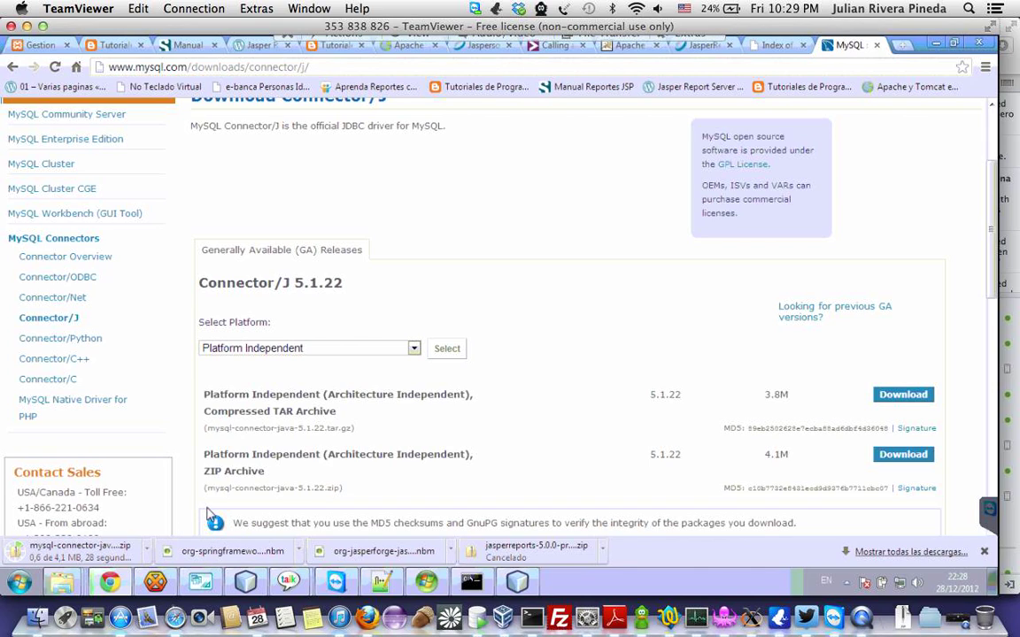
left_click(641, 616)
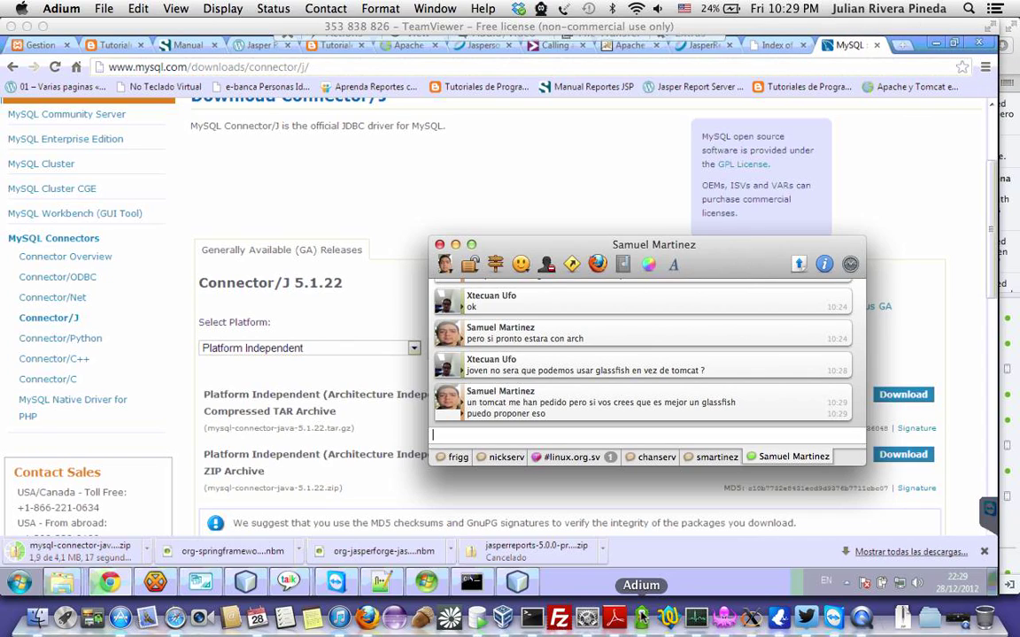
Step: Send 'quizas si', 'para produccion es mas facil de trabajar' and 'tomcat es modo desarrollo'
type("quizas s'i")
key("Return")
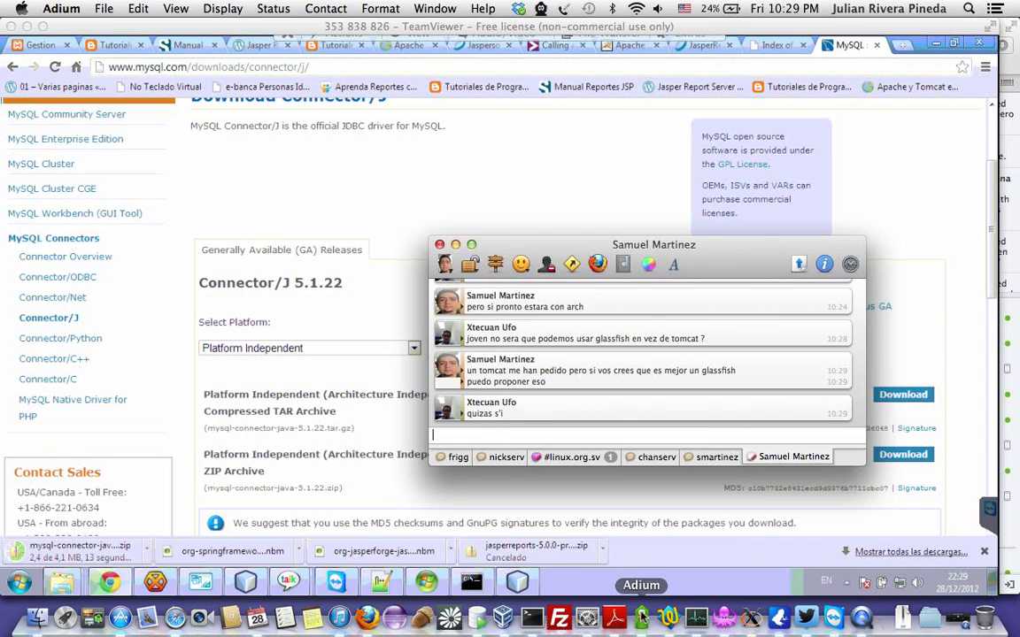
type("para producc")
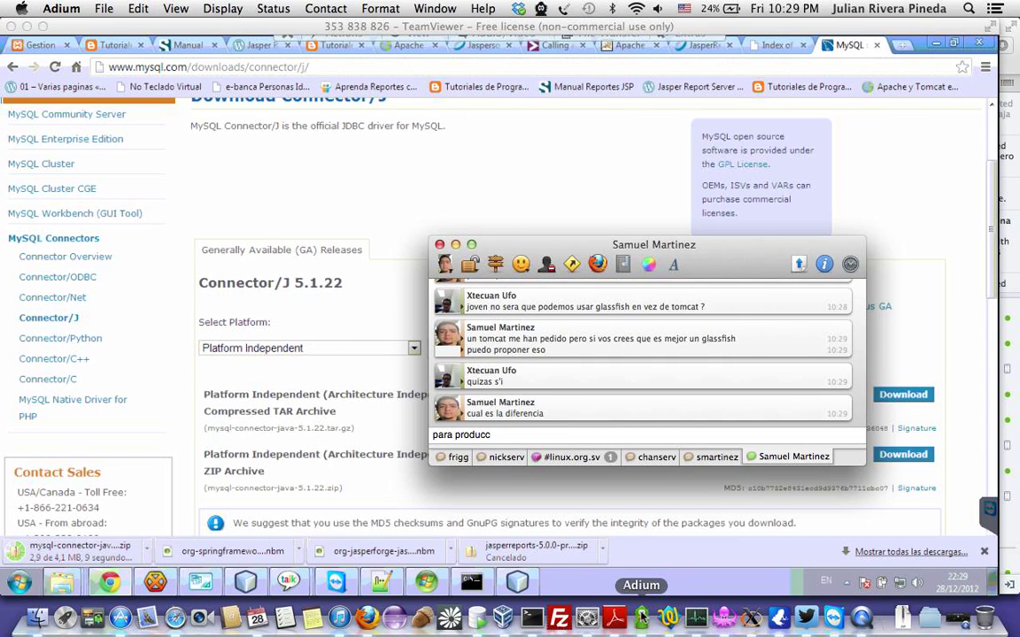
type("ion es mas facil de trabajar")
key("Return")
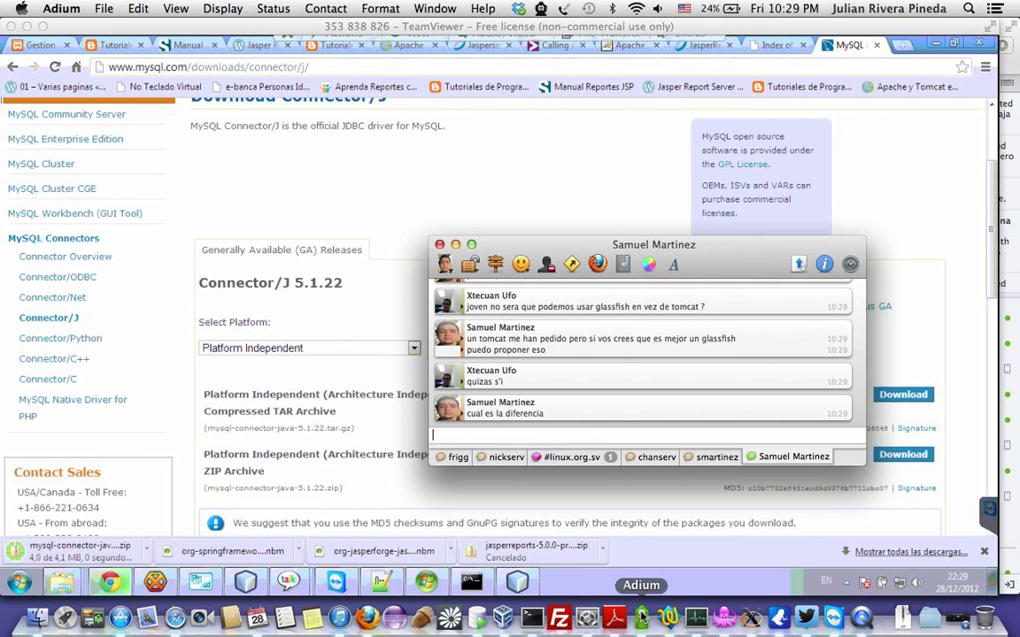
type("tomcat es para")
type("mo")
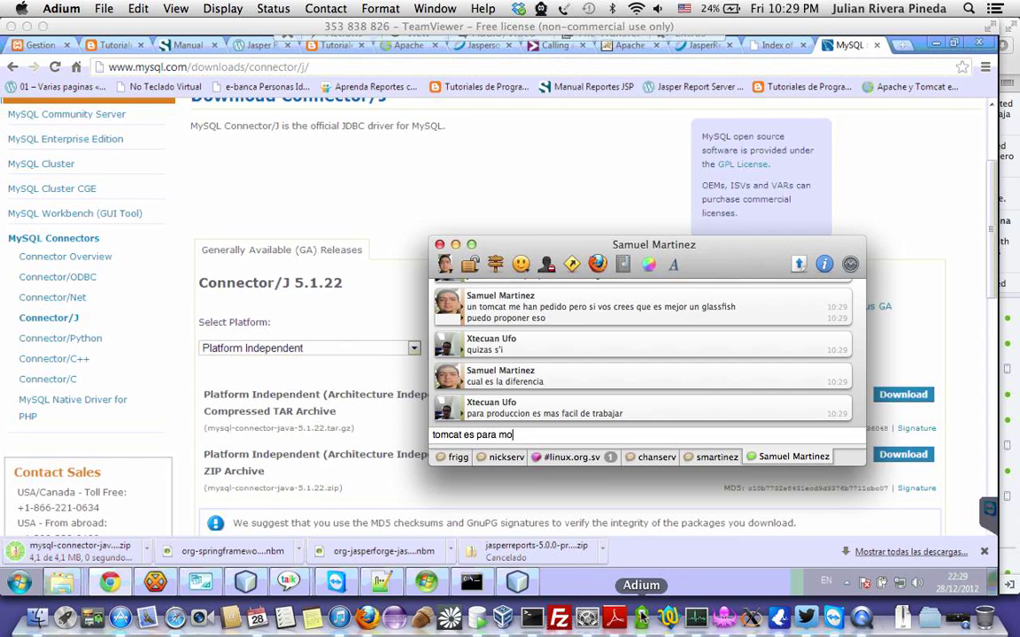
type("do desarrollo")
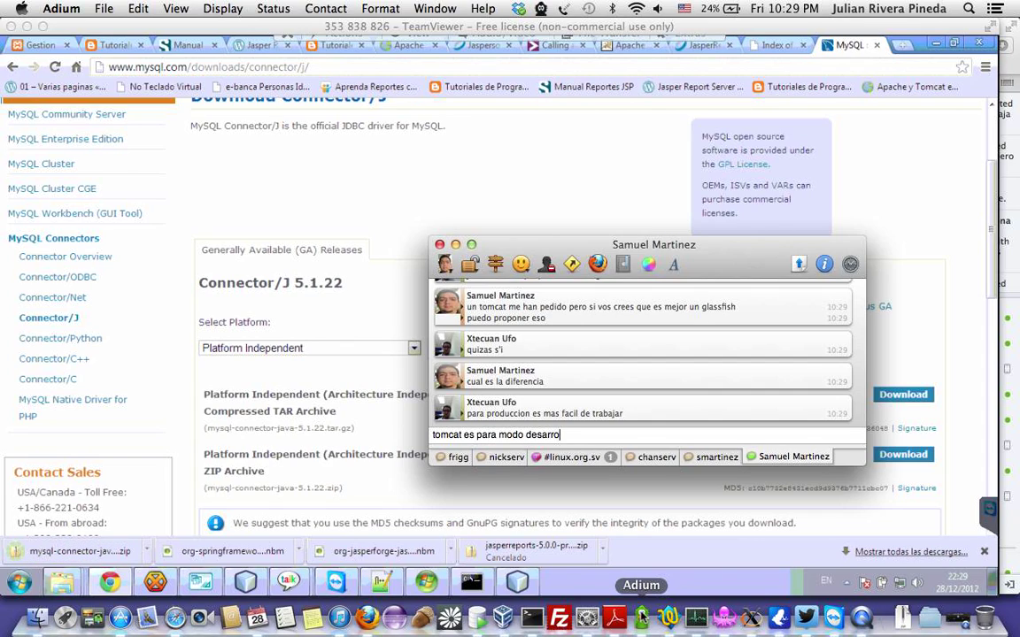
key("Return")
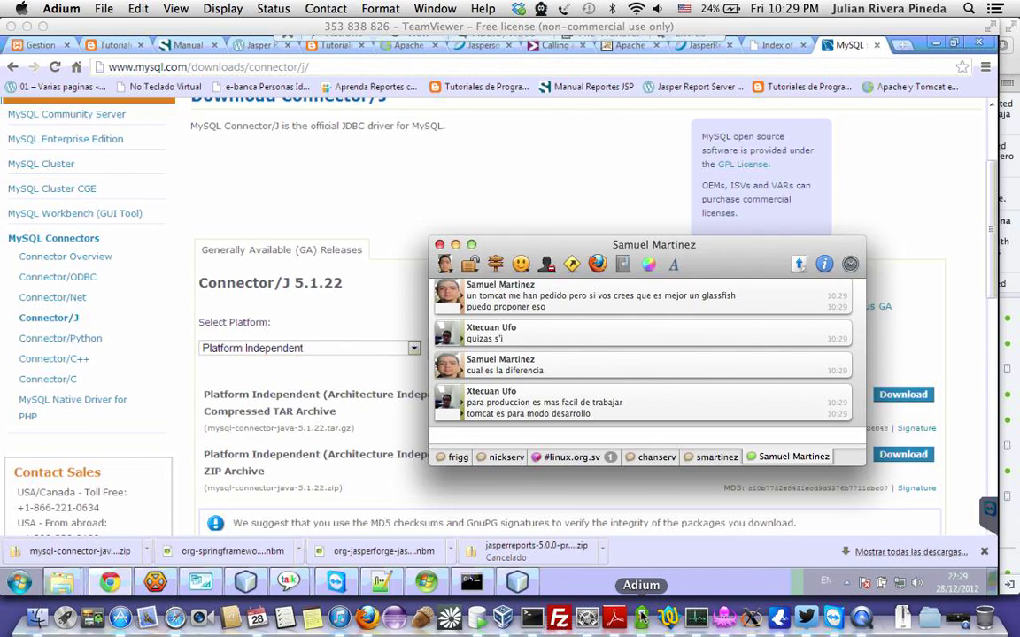
Step: Send 'pero si tenes que usar tomcat no tengo problema' and a reply recommending GlassFish
type("pero si tenes que usar to")
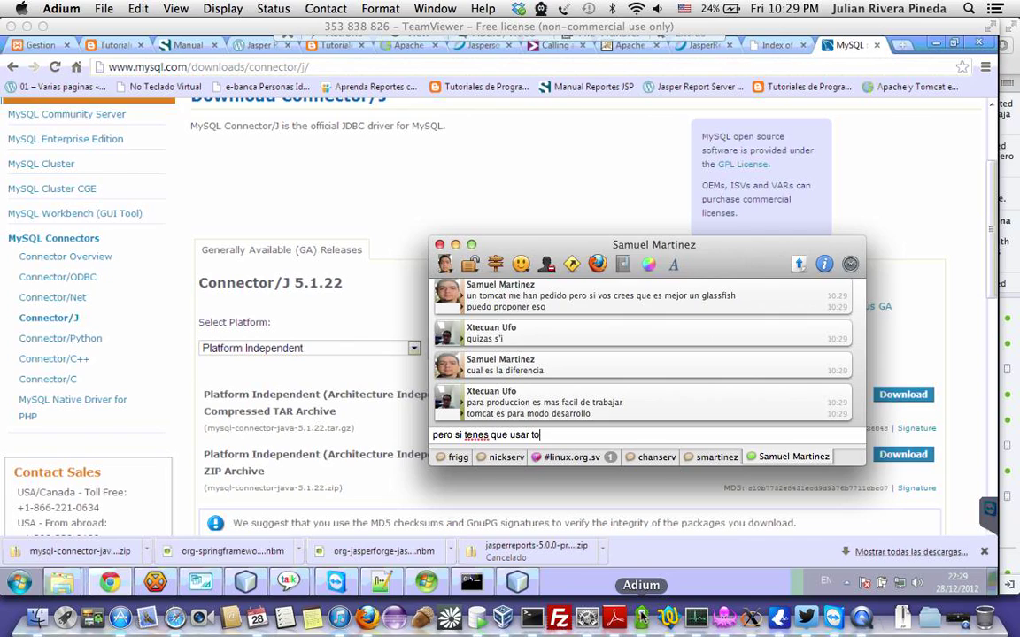
type("mcat no tengo problema")
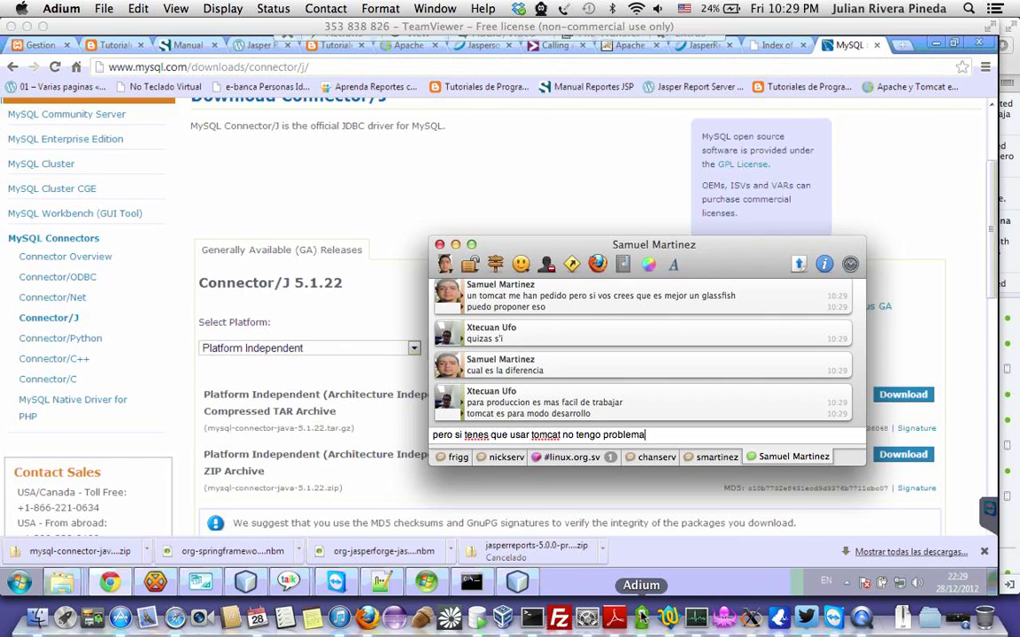
key("Return")
type("pero")
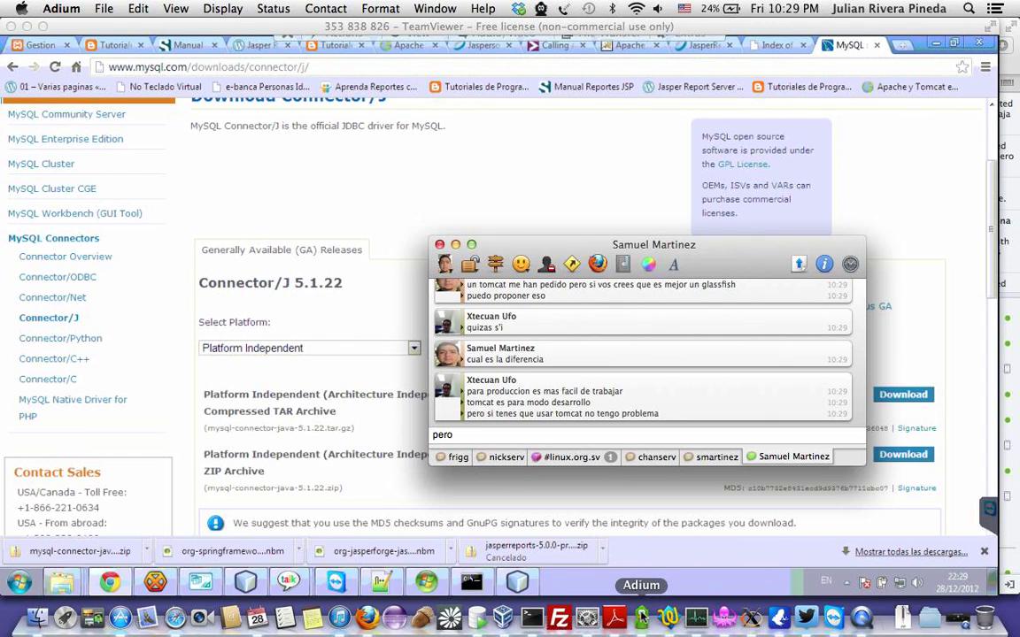
key("BackSpace")
key("BackSpace")
key("BackSpace")
key("BackSpace")
type("despues me vas a")
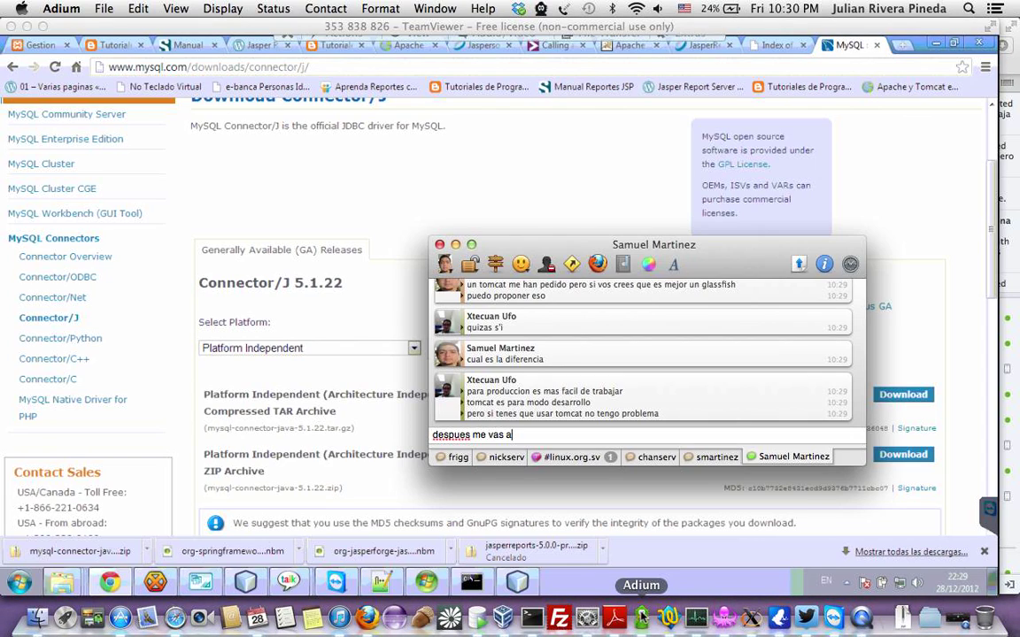
type(" f")
key("BackSpace")
type("g")
key("BackSpace")
key("BackSpace")
type("gre")
type("decer s")
type("i usar glass")
type("fish")
key("Return")
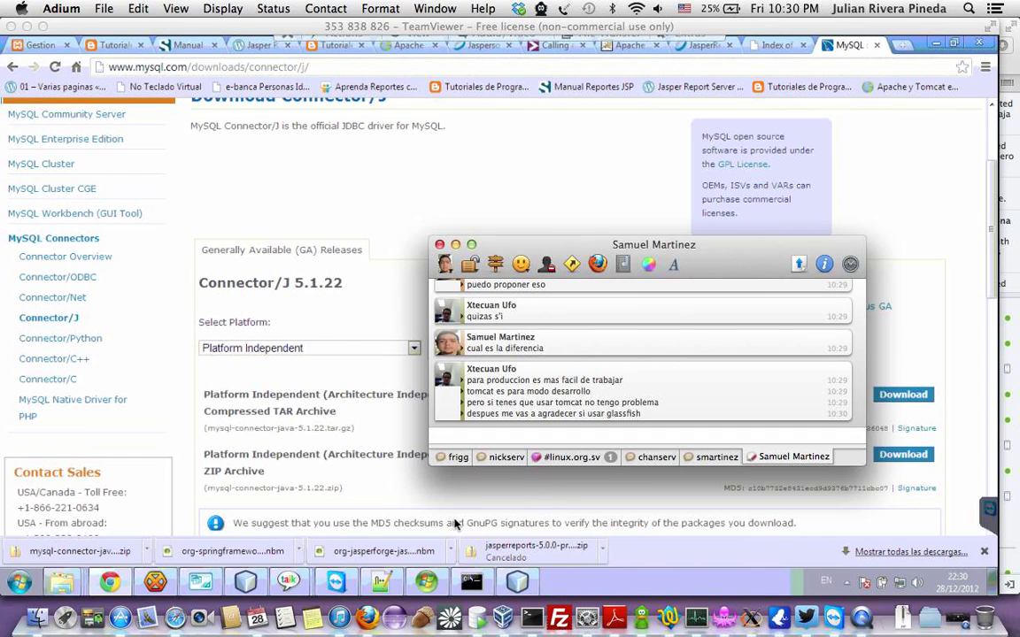
Step: Open the downloaded mysql-connector zip and copy the mysql-connector-java-5.1.22-bin jar
left_click(111, 555)
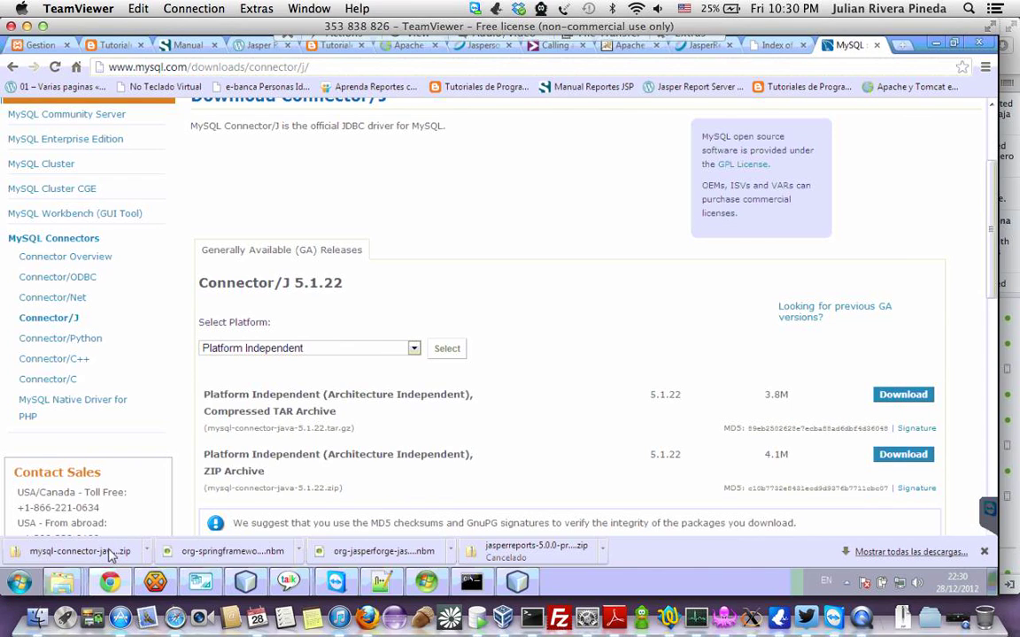
left_click(110, 555)
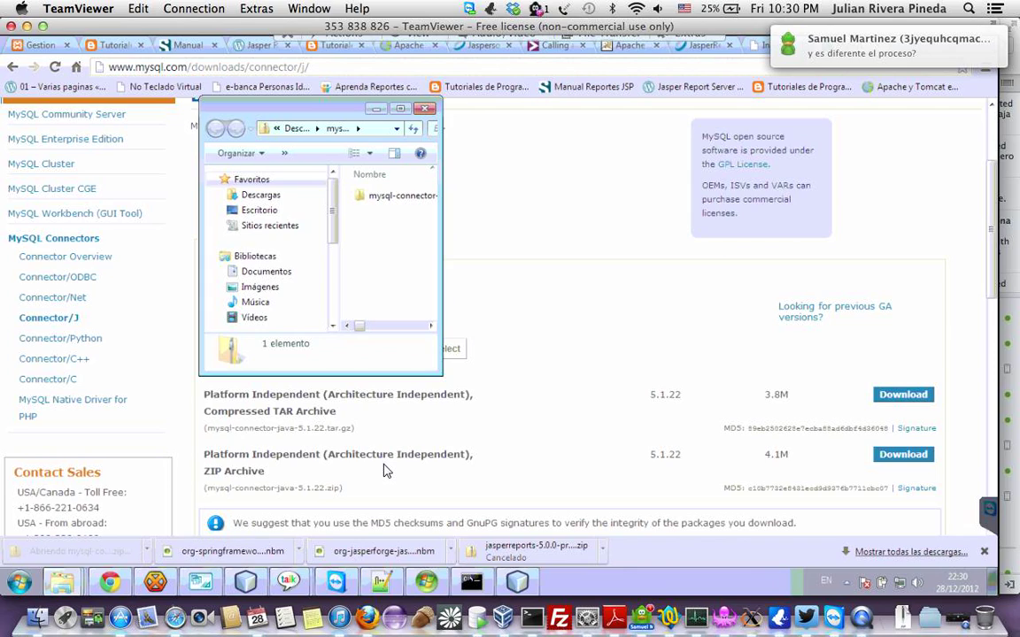
left_click_drag(440, 375, 634, 390)
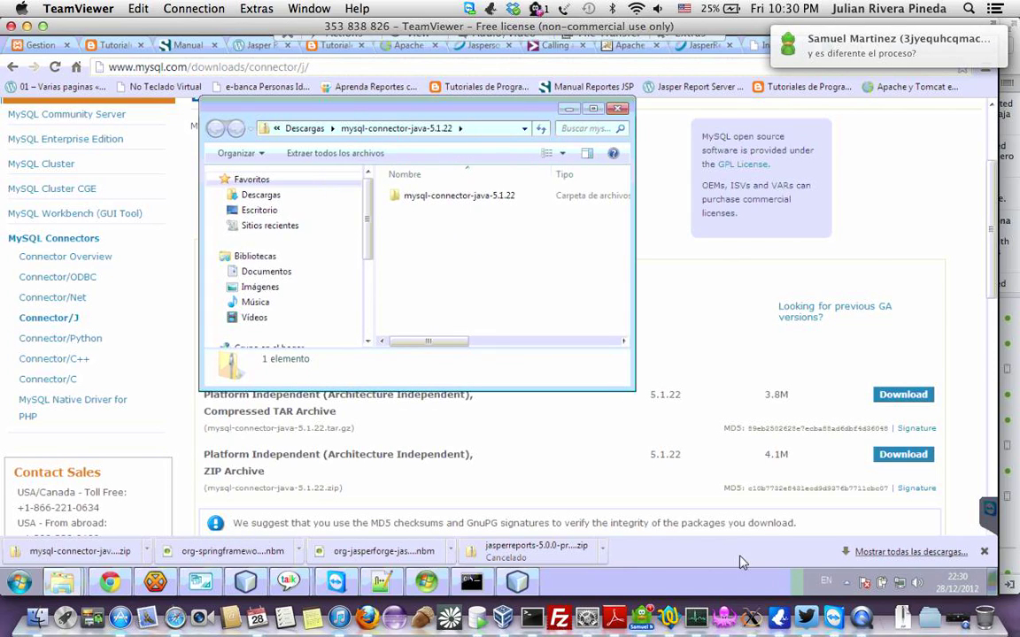
double_click(461, 199)
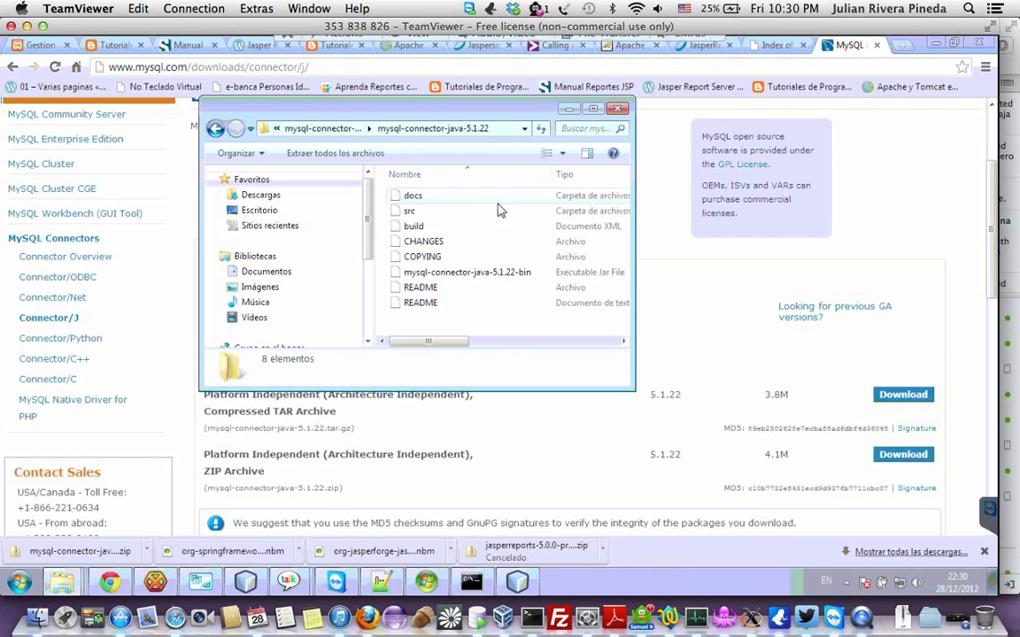
left_click(486, 276)
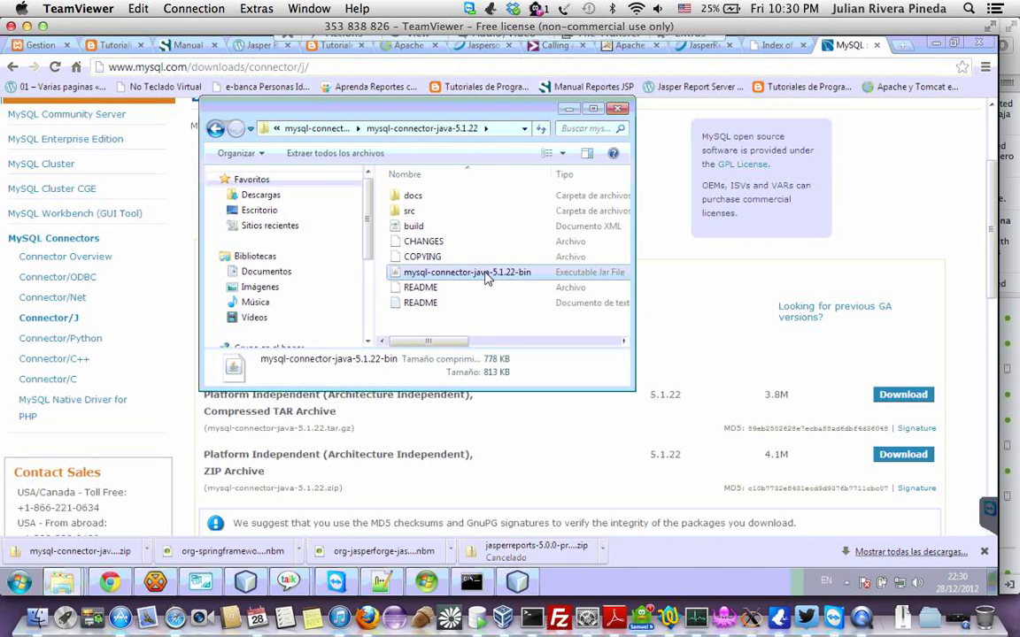
right_click(486, 278)
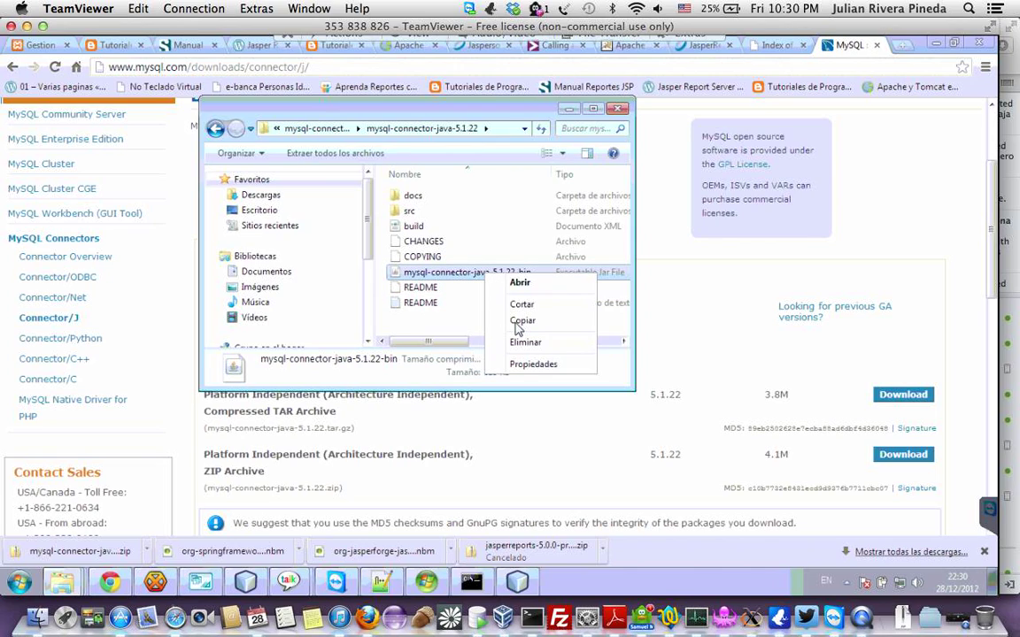
left_click(519, 323)
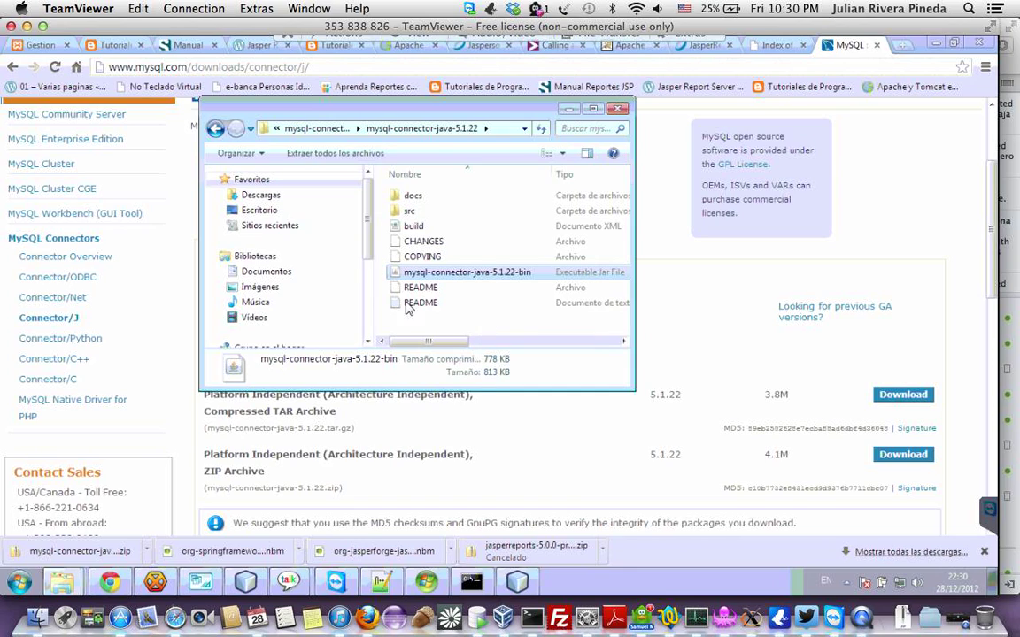
Step: Paste the connector jar into the C:\jasperlibs folder
scroll(329, 297, "down", 3)
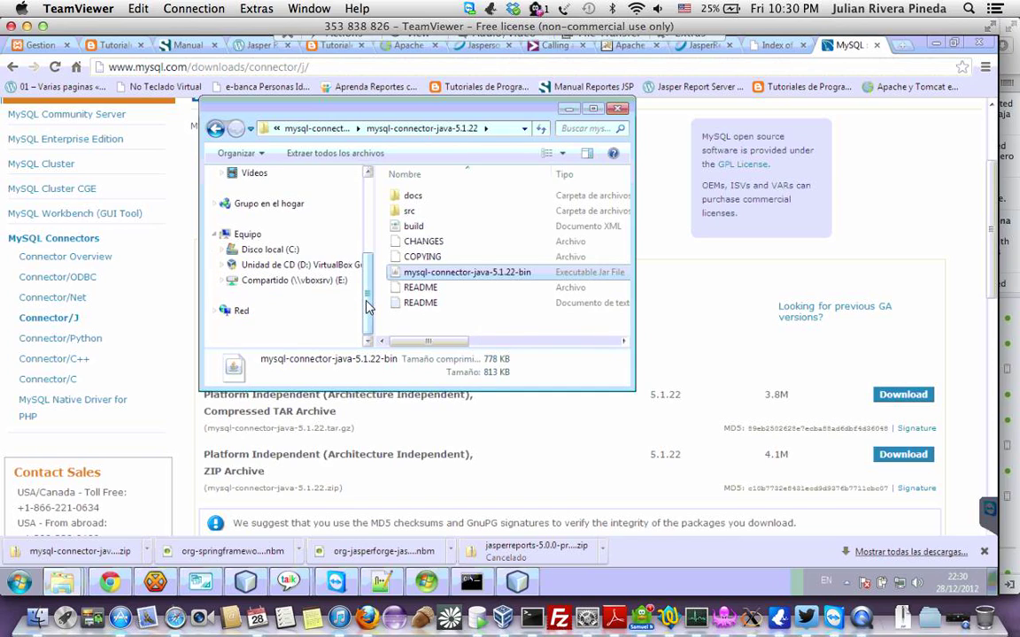
left_click(301, 249)
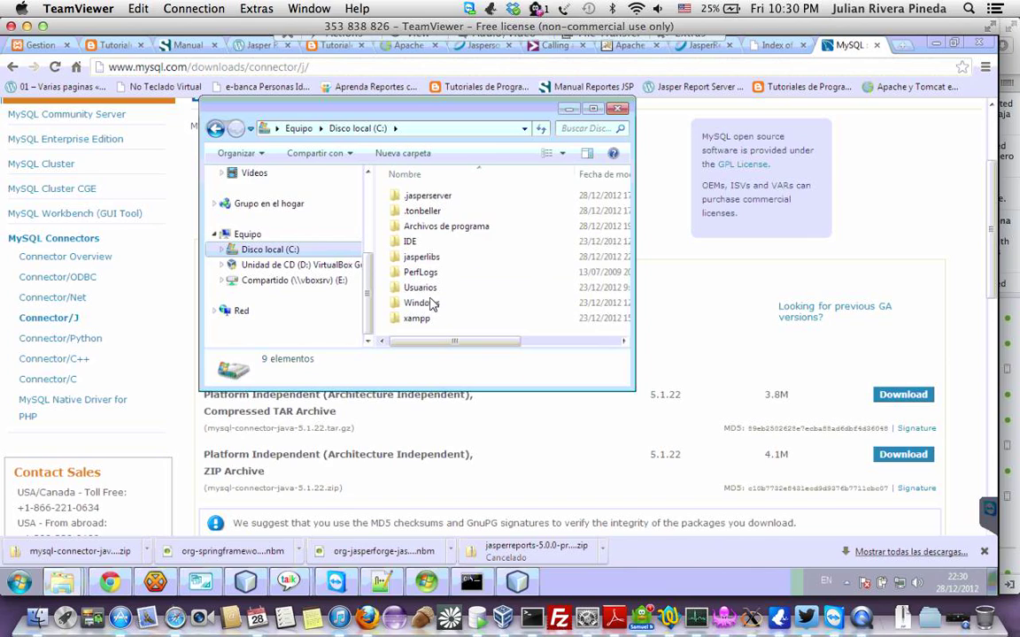
double_click(428, 256)
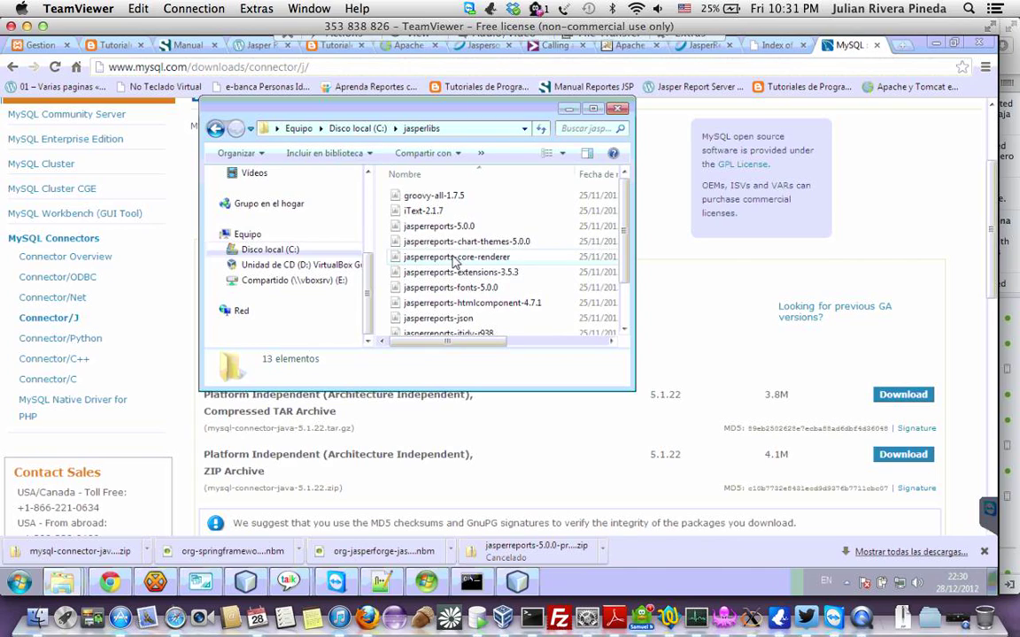
key("ctrl+v")
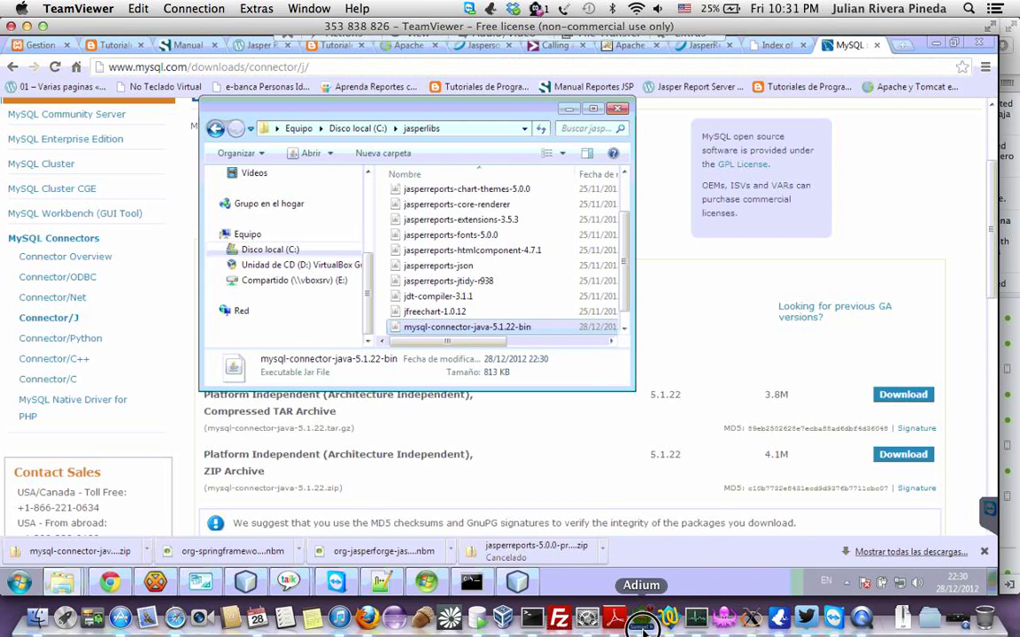
left_click(643, 627)
Step: Reply 'un tomcat con mas herramientas' and 'tengo un par de videos de la administracion del mismo'
left_click(589, 433)
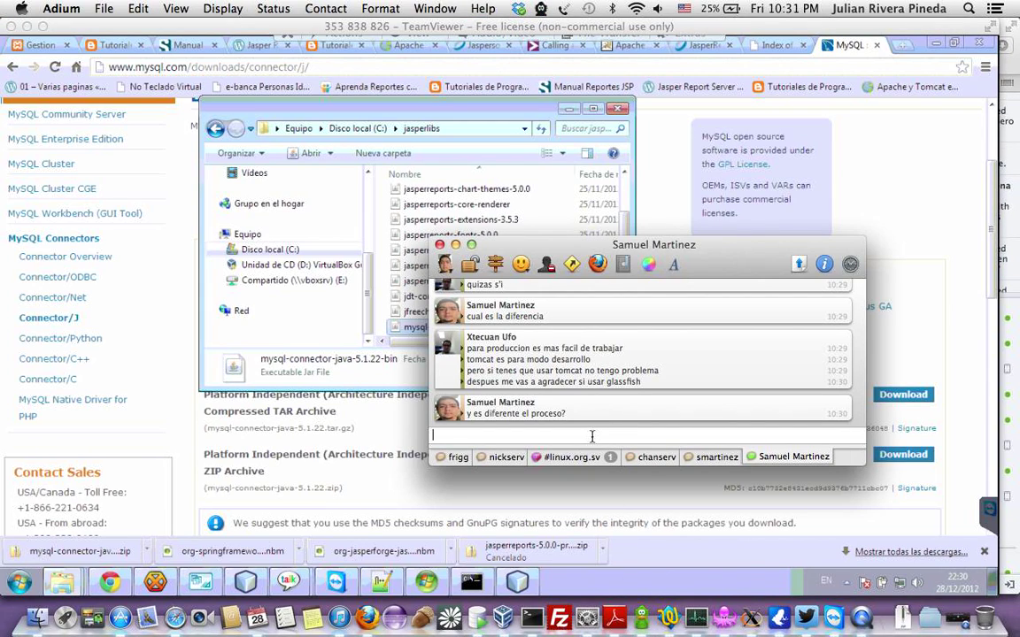
type("es igua")
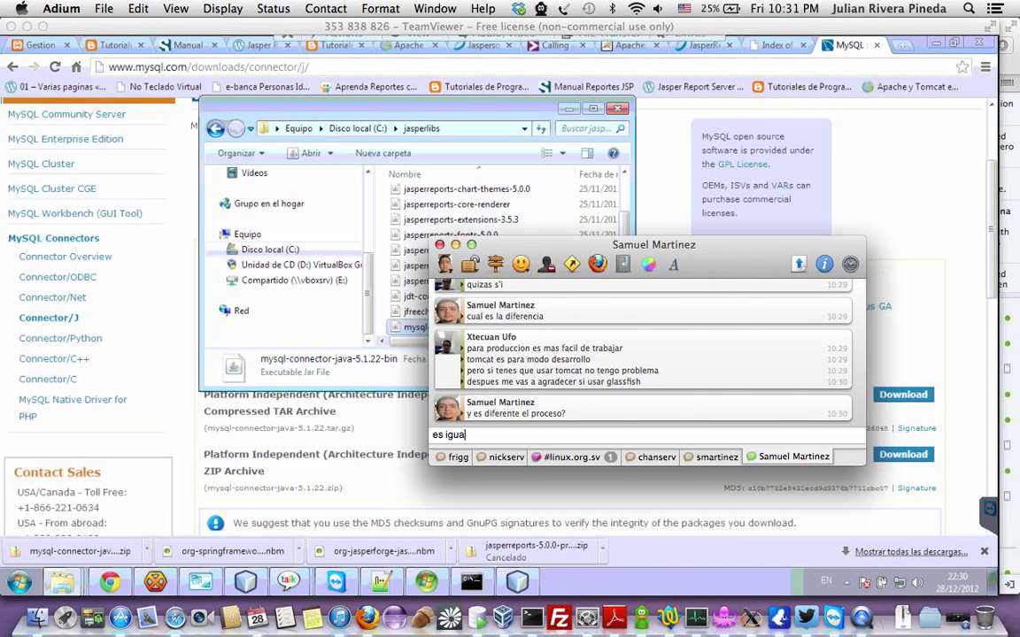
key("BackSpace")
key("BackSpace")
key("BackSpace")
key("BackSpace")
key("BackSpace")
type("un tomcat con mas herramient")
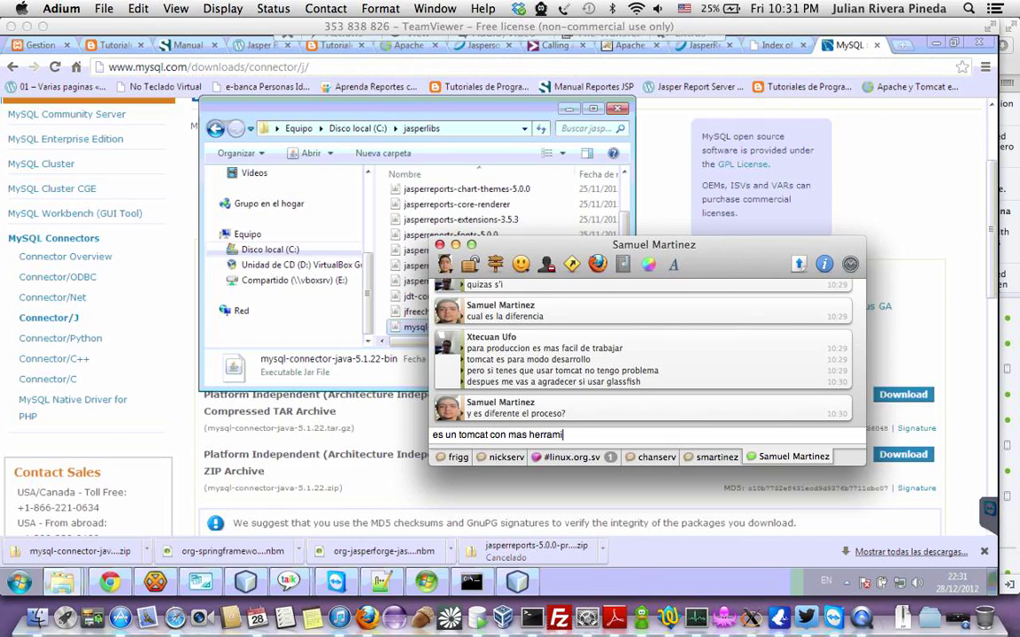
key("Return")
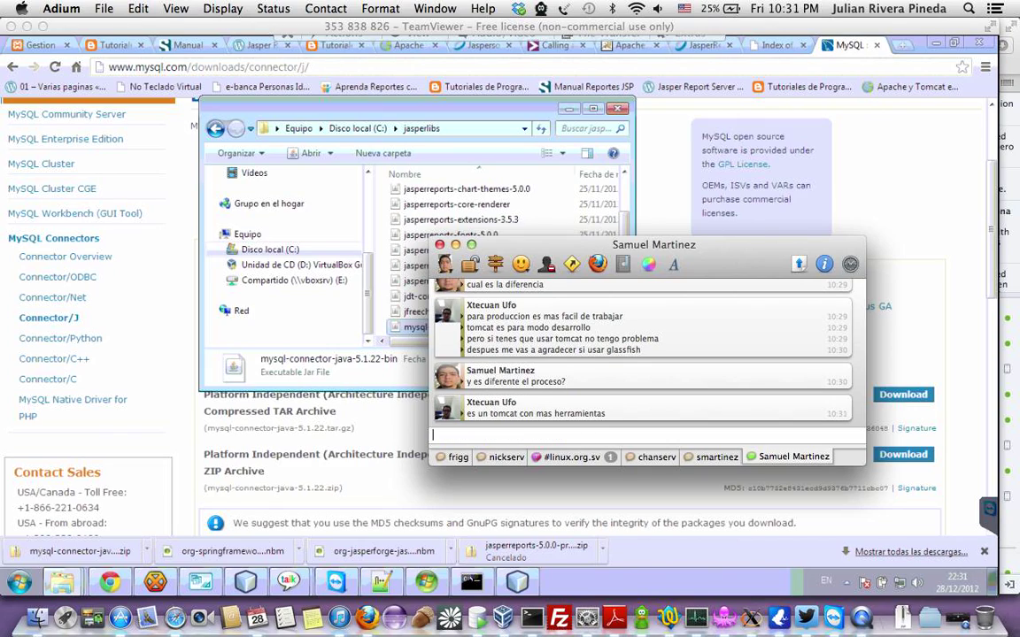
type("tengo un par de videos de la administracion del mismo")
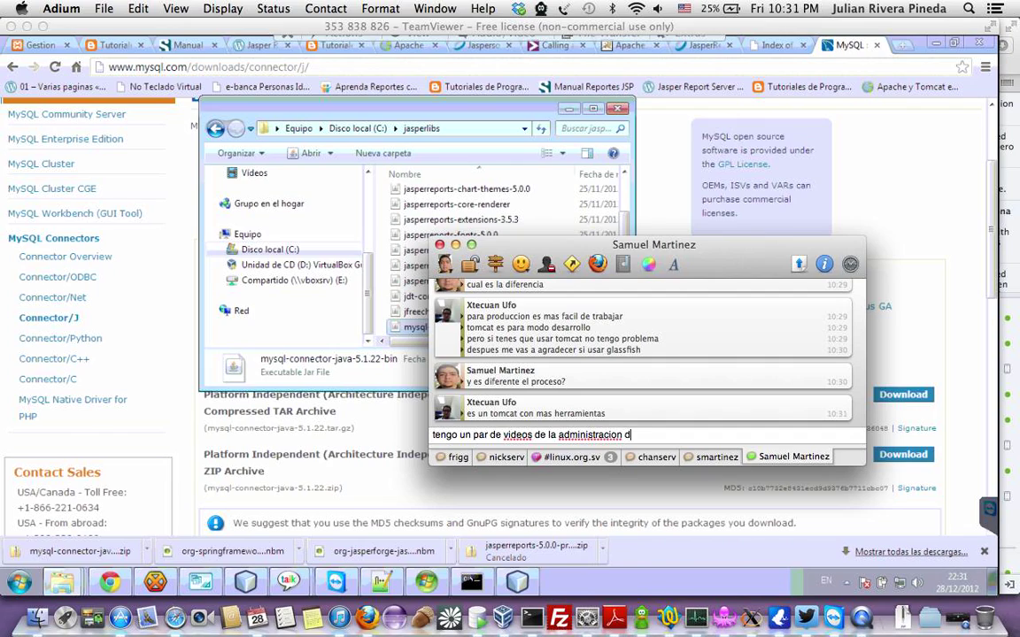
key("Return")
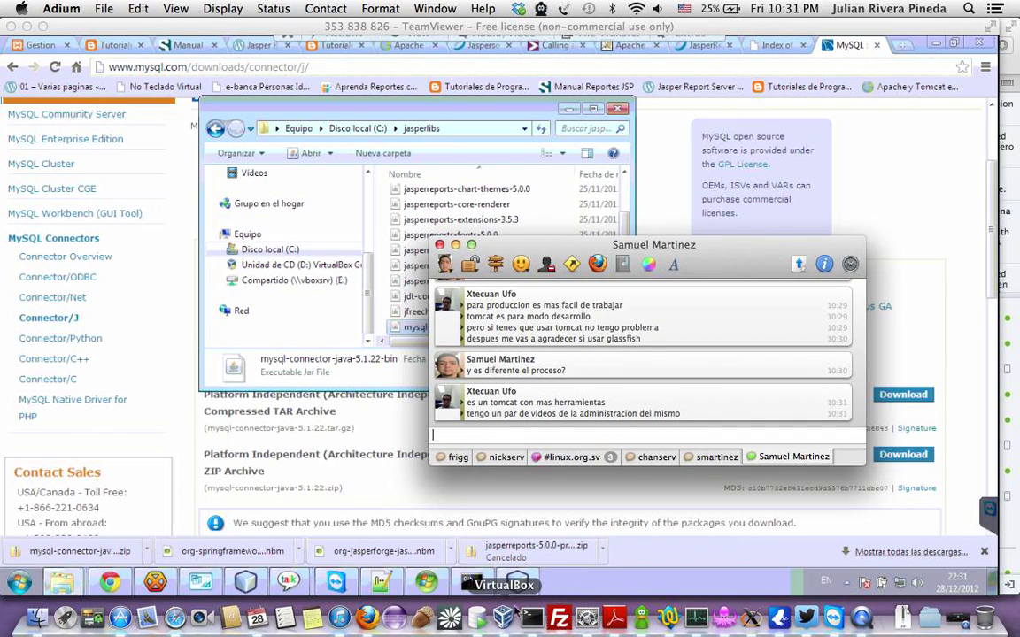
Step: Send 'te lo pongo a descargar', 'entonces ?' and a final 'ok' reply in the chat
left_click(416, 440)
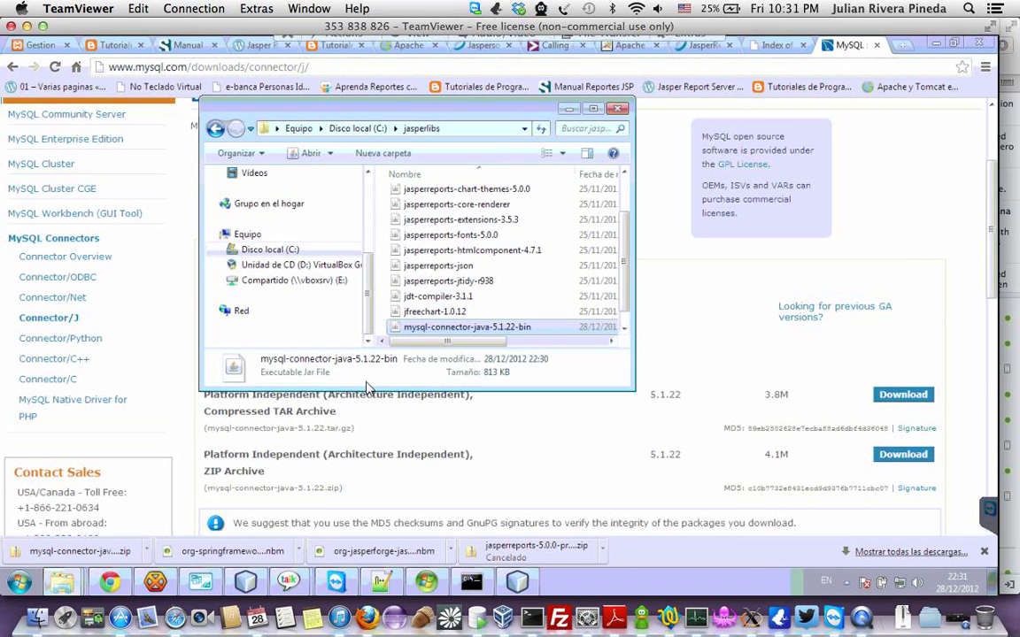
left_click(641, 617)
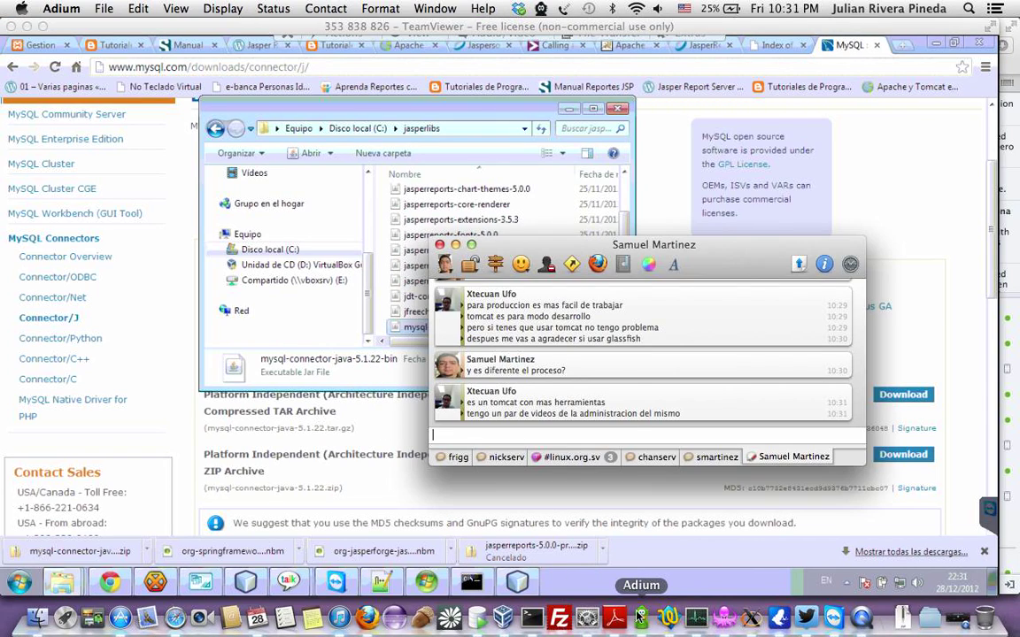
left_click(631, 437)
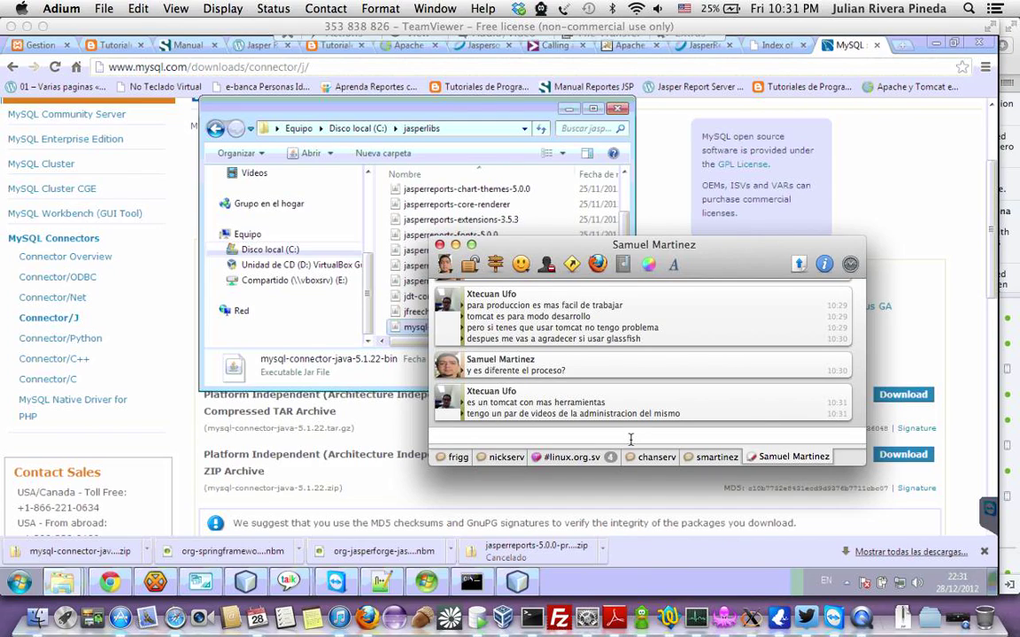
type("te lo pongo a descargar")
key("Return")
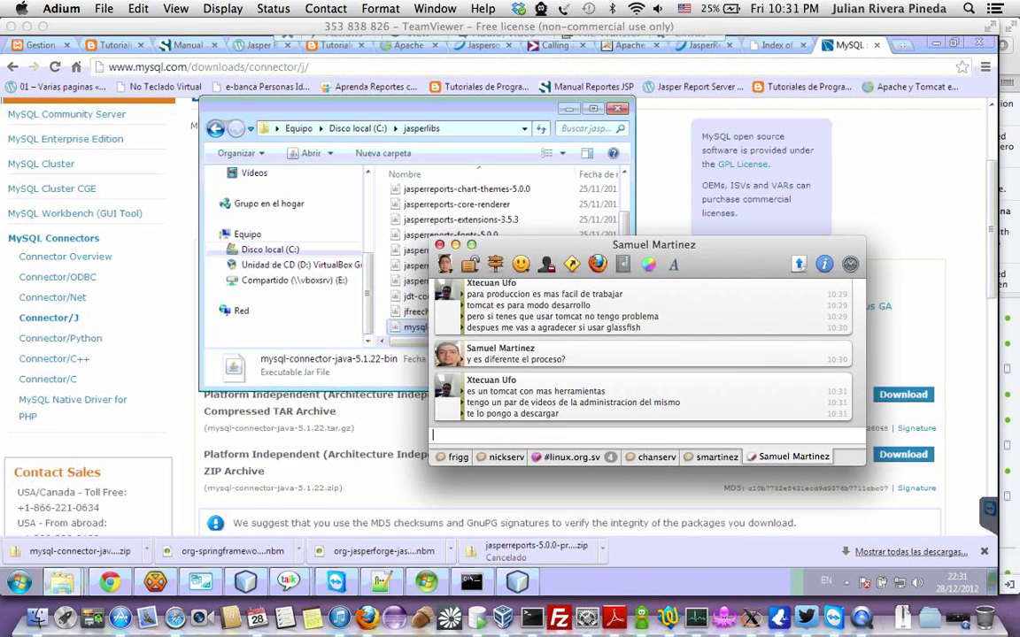
type("entonces")
key("Return")
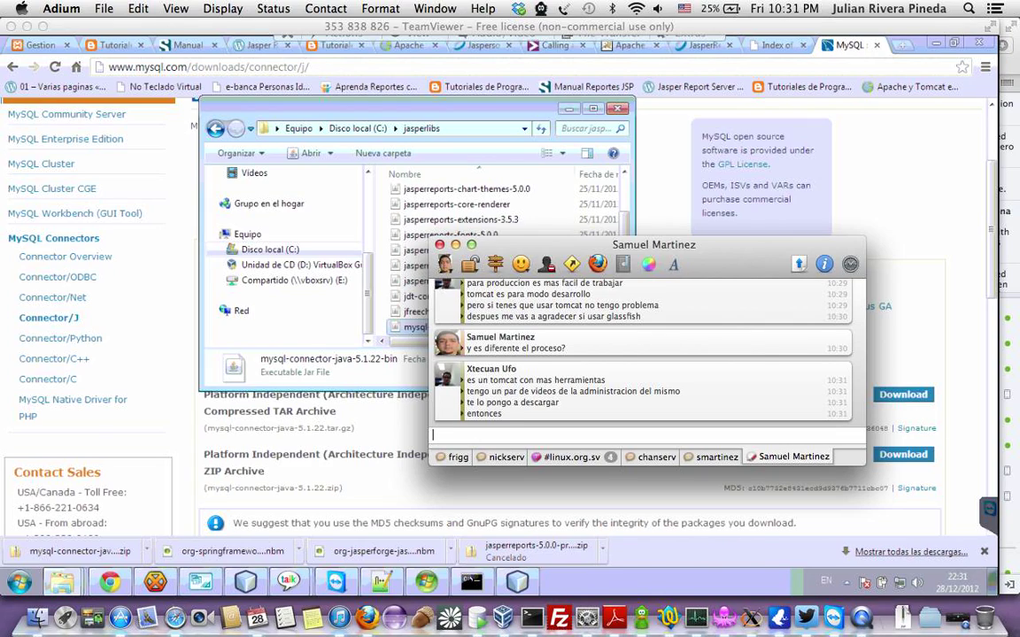
type("?")
key("Return")
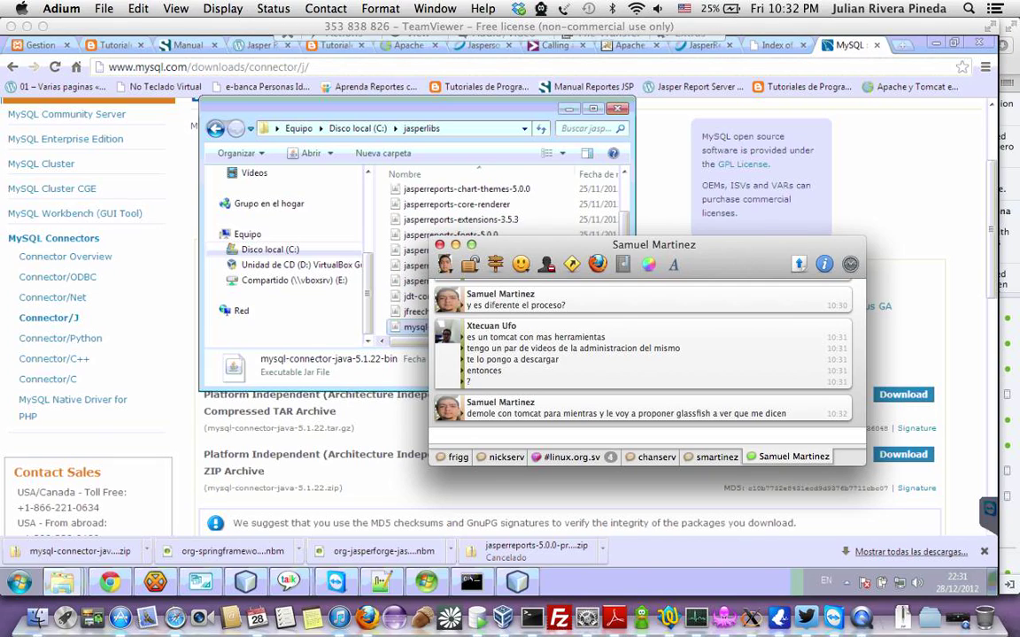
type("k")
key("Return")
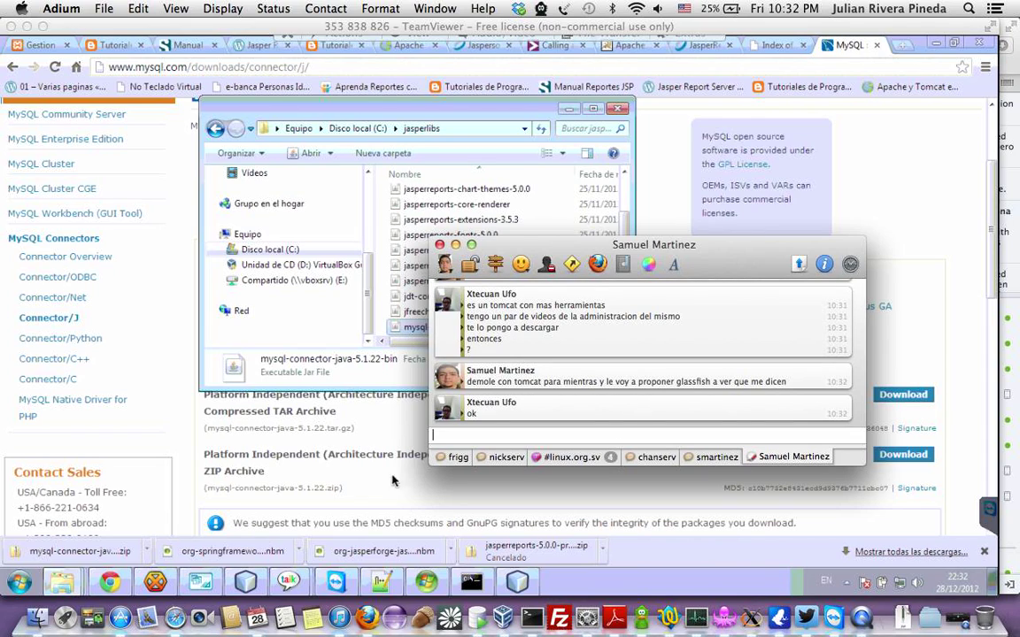
left_click(476, 522)
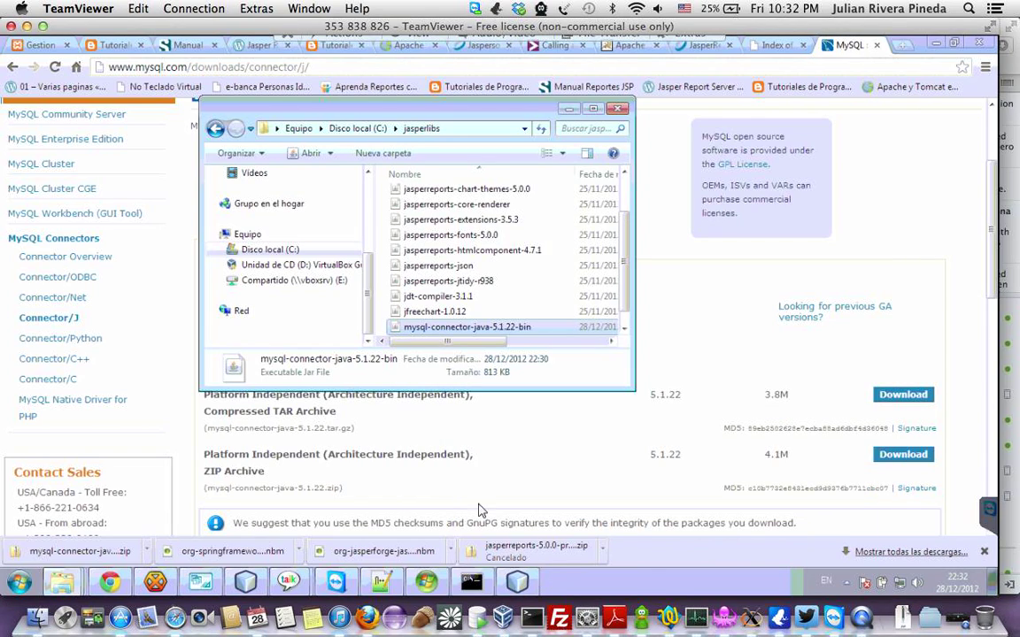
Step: Open Apache Tomcat 7.0.27.0 Properties from Services > Servers and copy its Catalina Home path
left_click(521, 584)
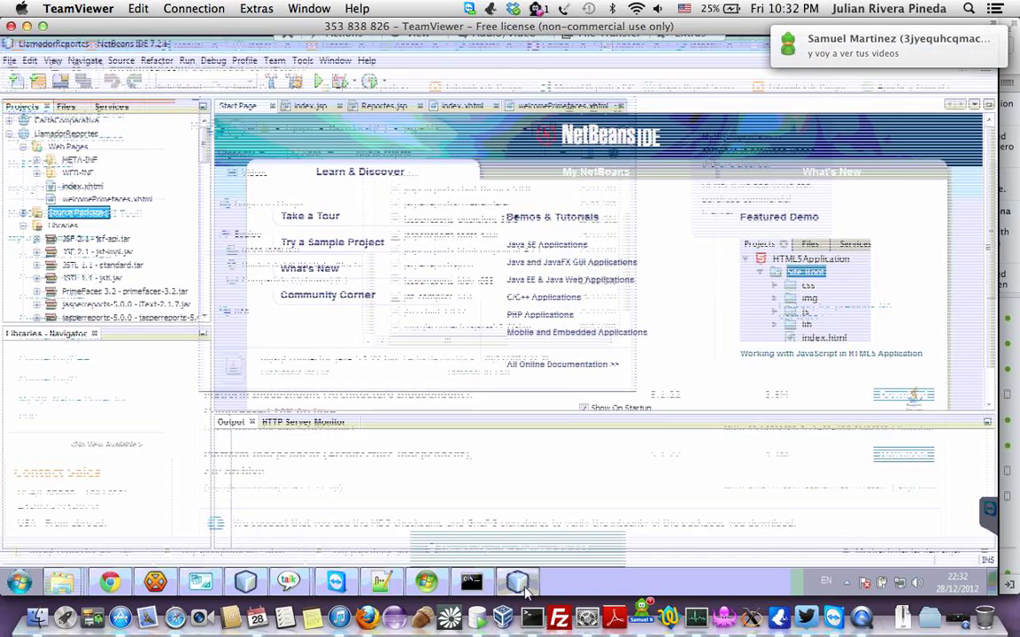
left_click(109, 107)
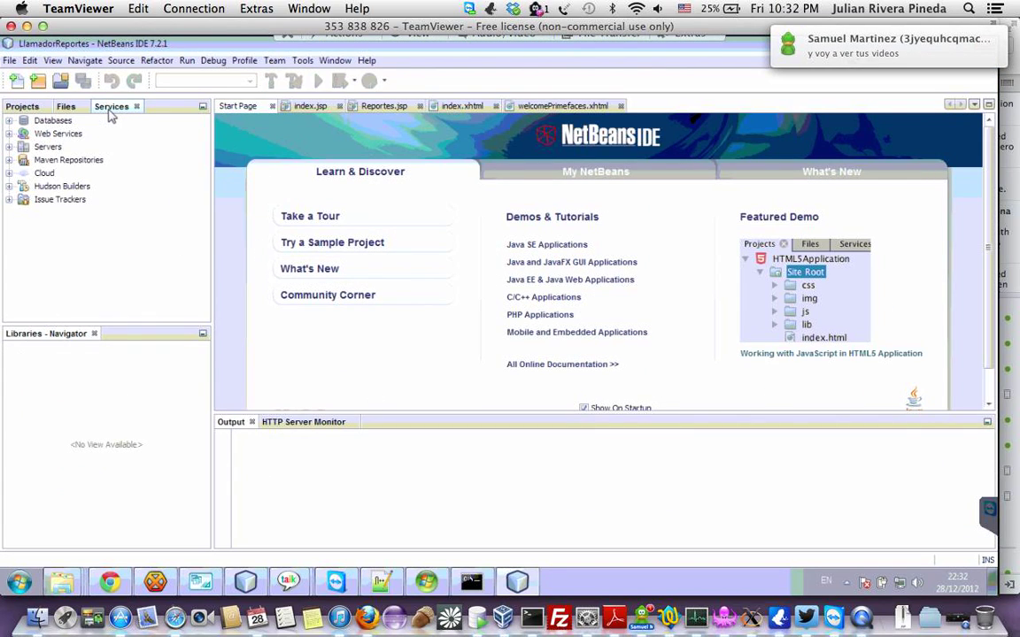
left_click(9, 146)
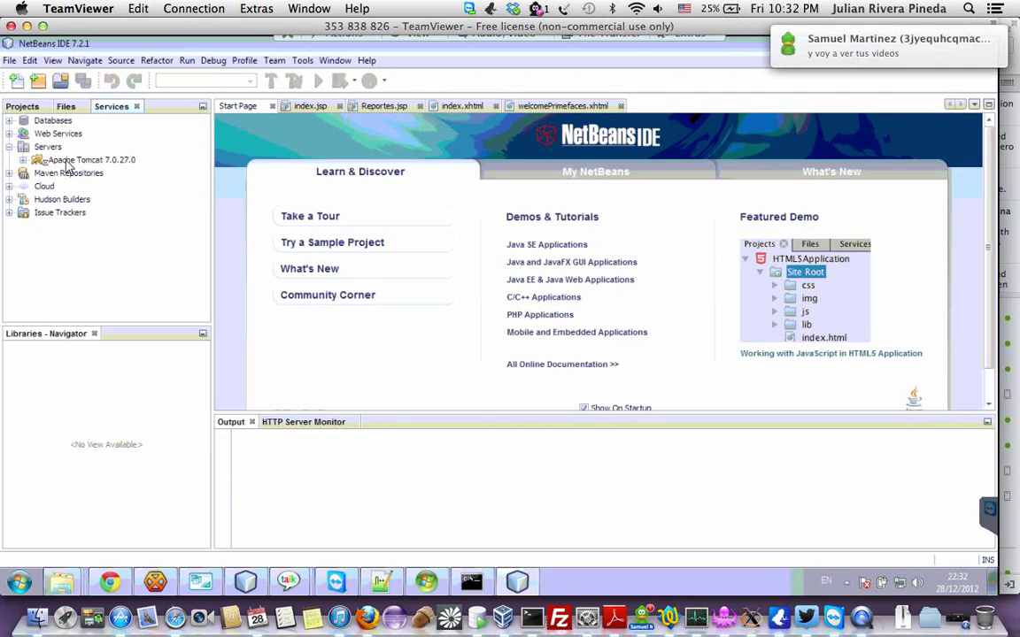
left_click(67, 163)
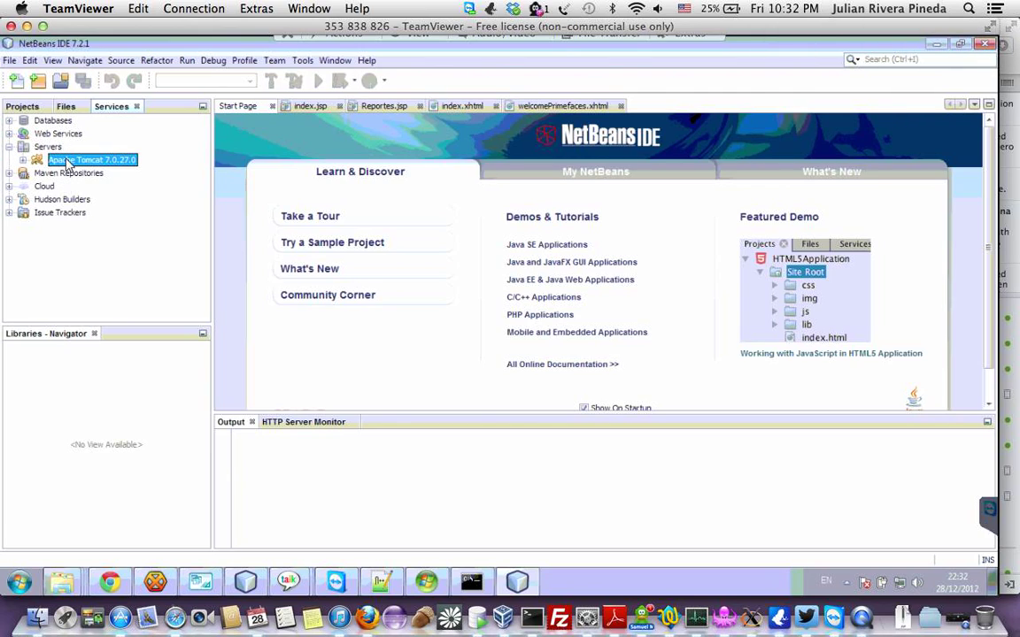
right_click(67, 163)
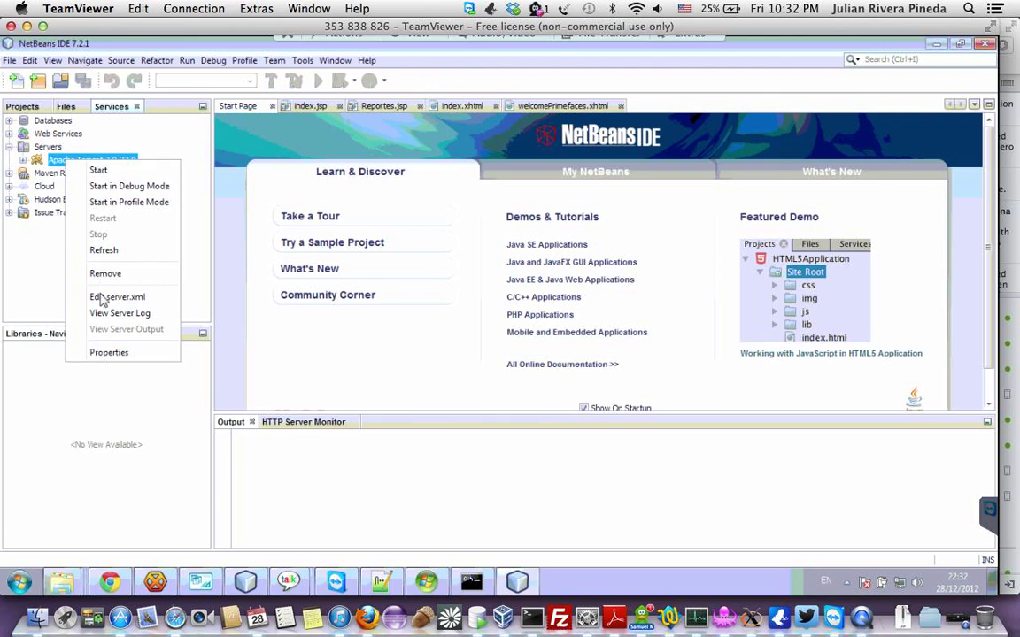
left_click(109, 354)
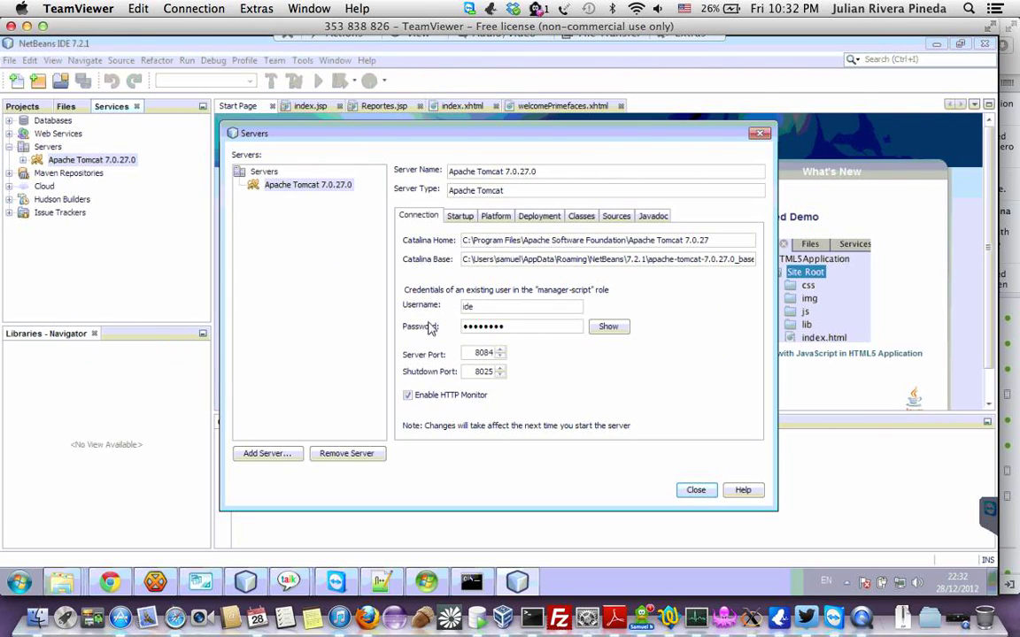
left_click_drag(732, 243, 434, 240)
key("ctrl+c")
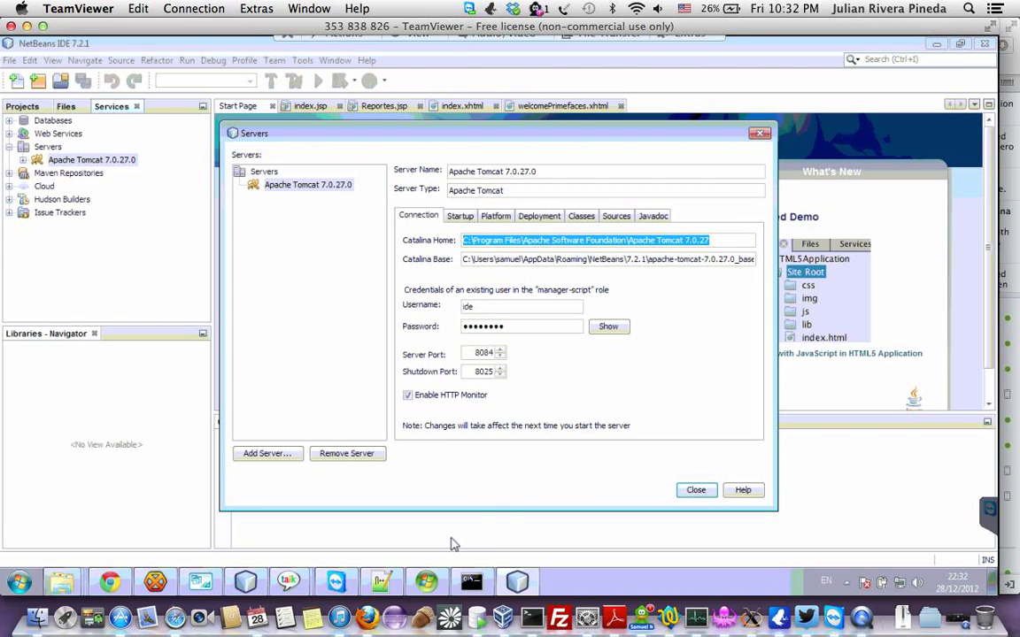
left_click(62, 581)
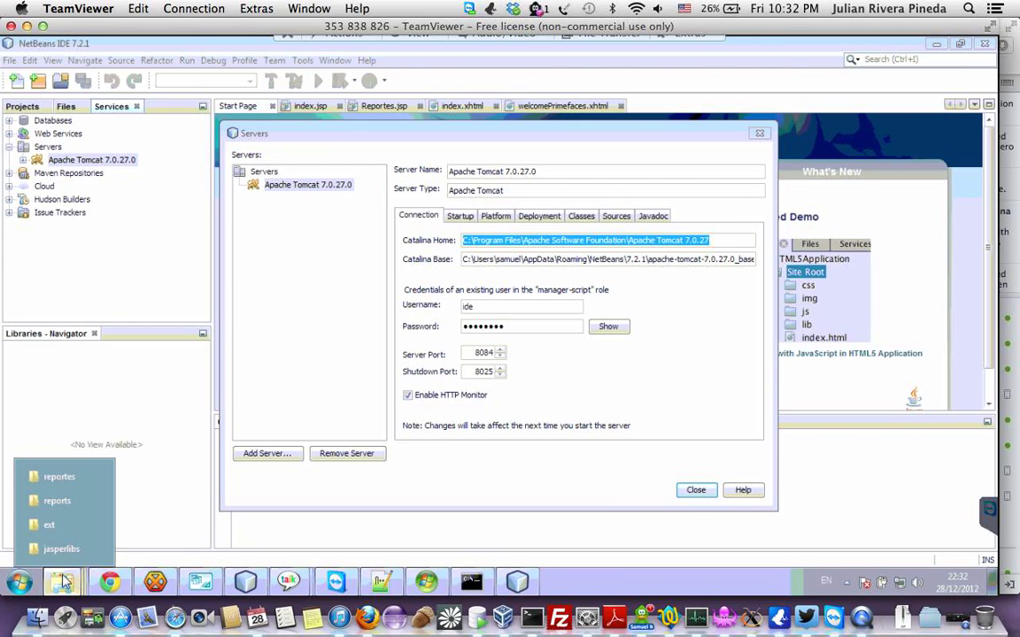
Step: Copy the mysql-connector-java-5.1.22-bin jar from the jasperlibs folder
left_click(63, 550)
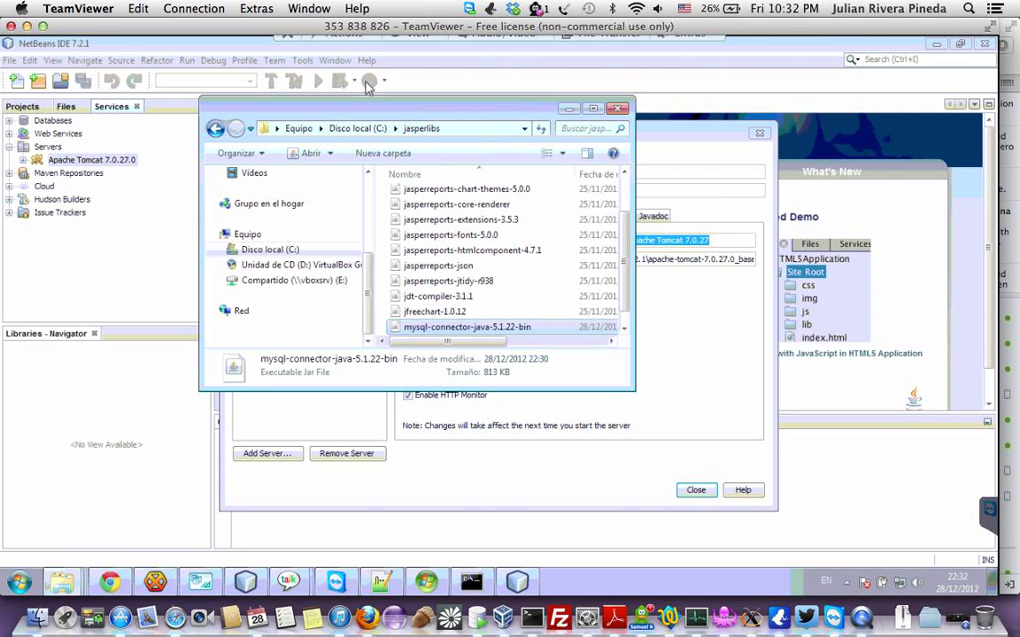
left_click(455, 123)
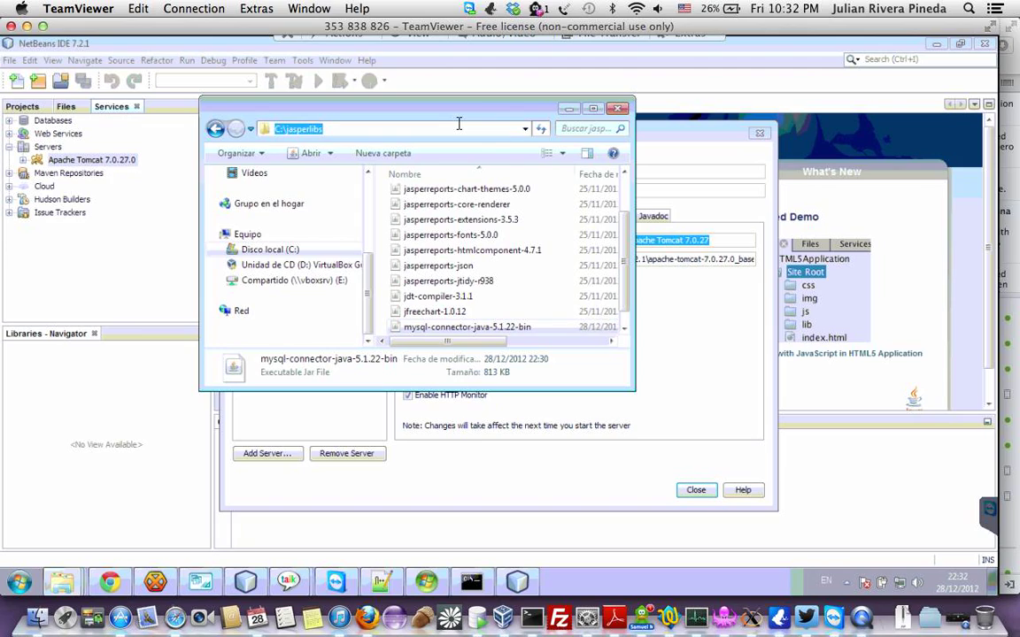
key("ctrl+v")
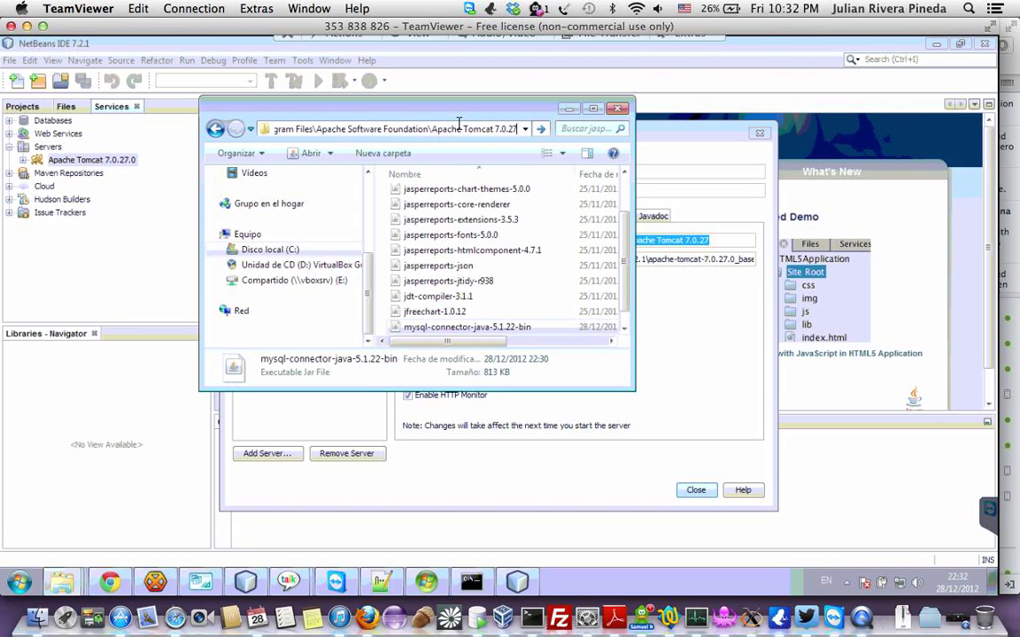
left_click(490, 327)
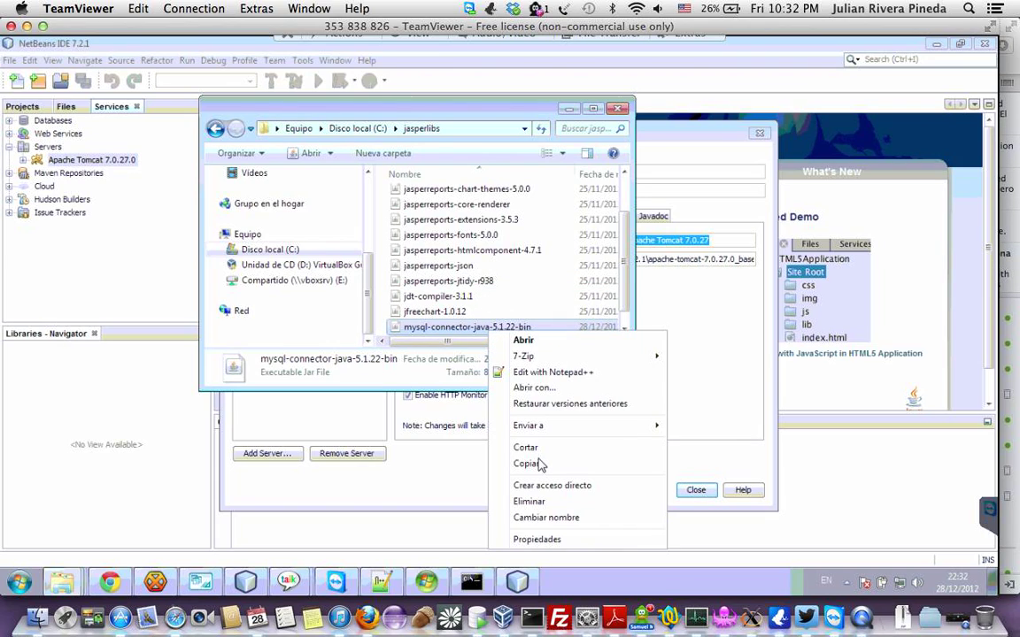
left_click(540, 464)
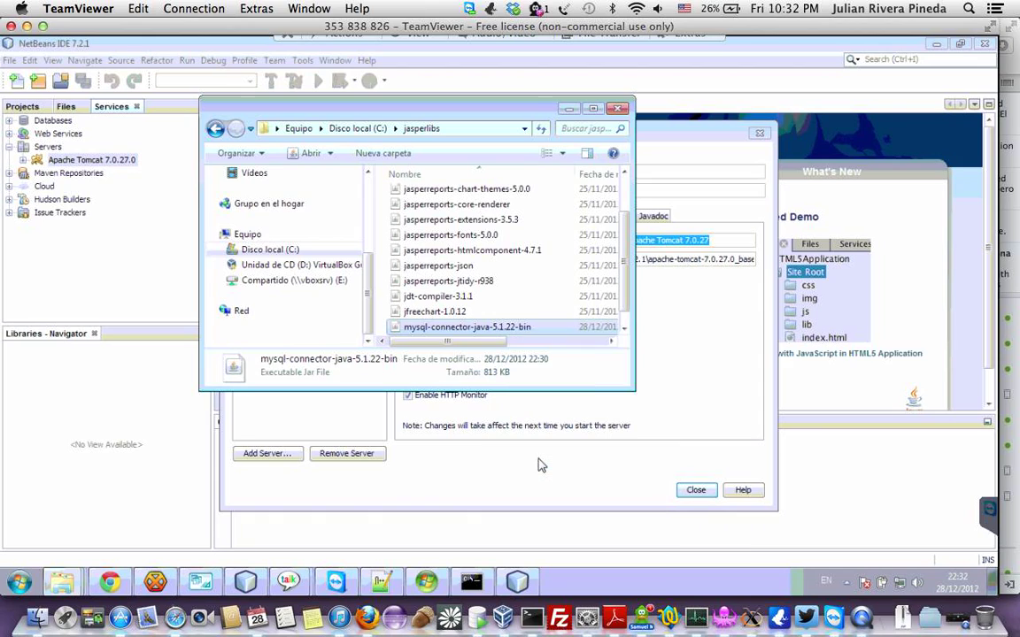
Step: Navigate to C:\Archivos de programa\Apache Software Foundation\Apache Tomcat 7.0.27\lib
left_click(288, 249)
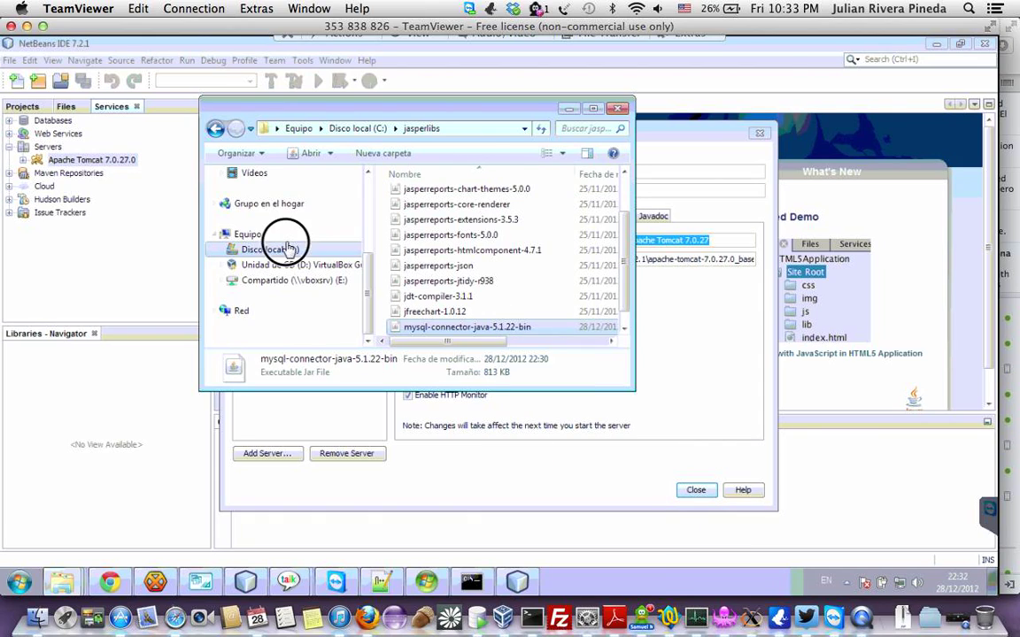
left_click(432, 226)
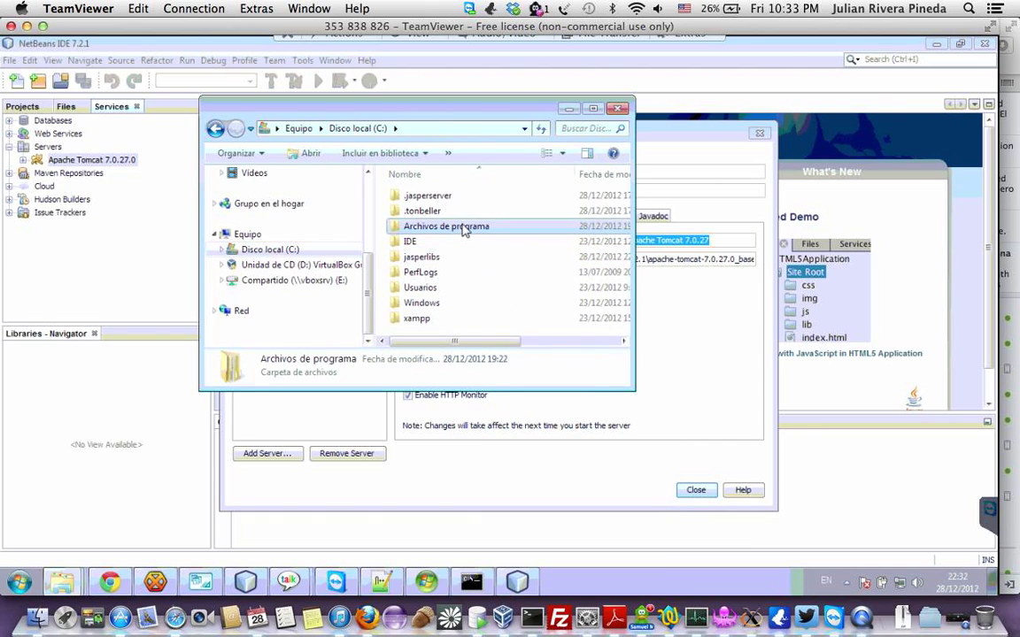
double_click(462, 227)
double_click(486, 208)
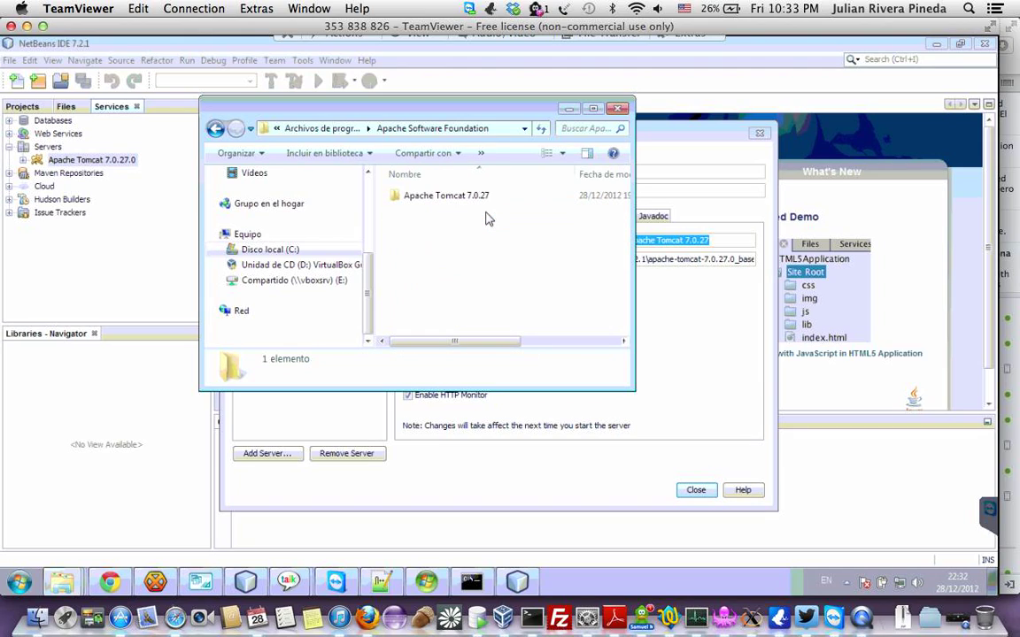
double_click(455, 195)
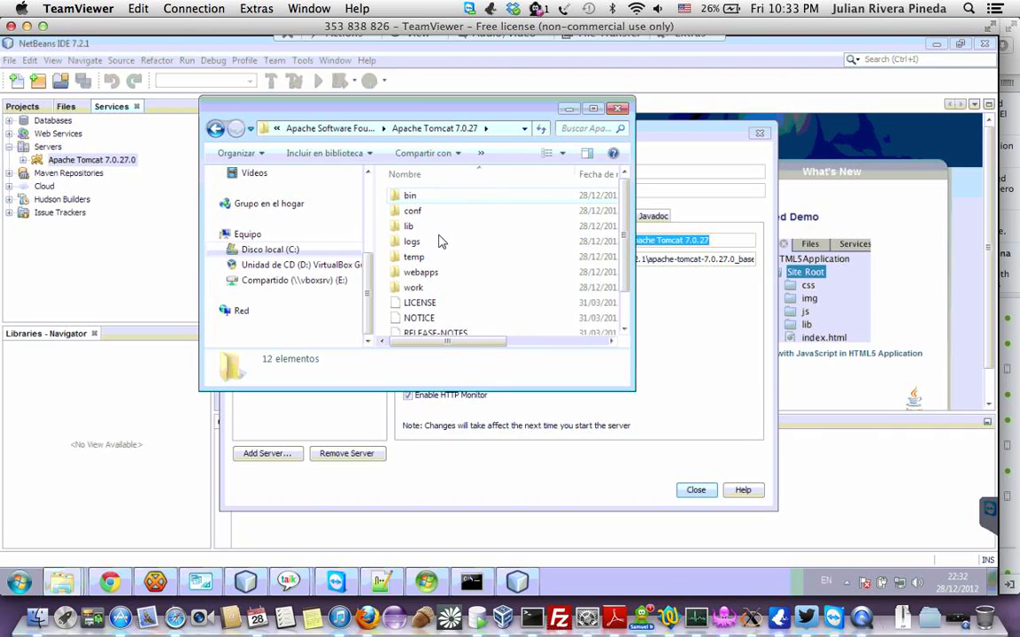
double_click(408, 227)
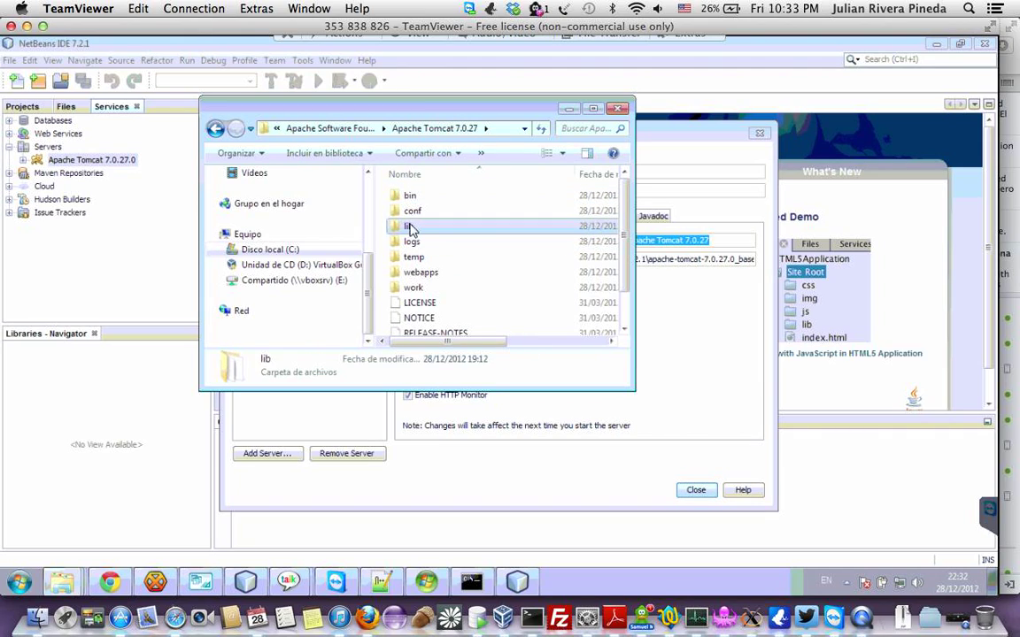
left_click(593, 108)
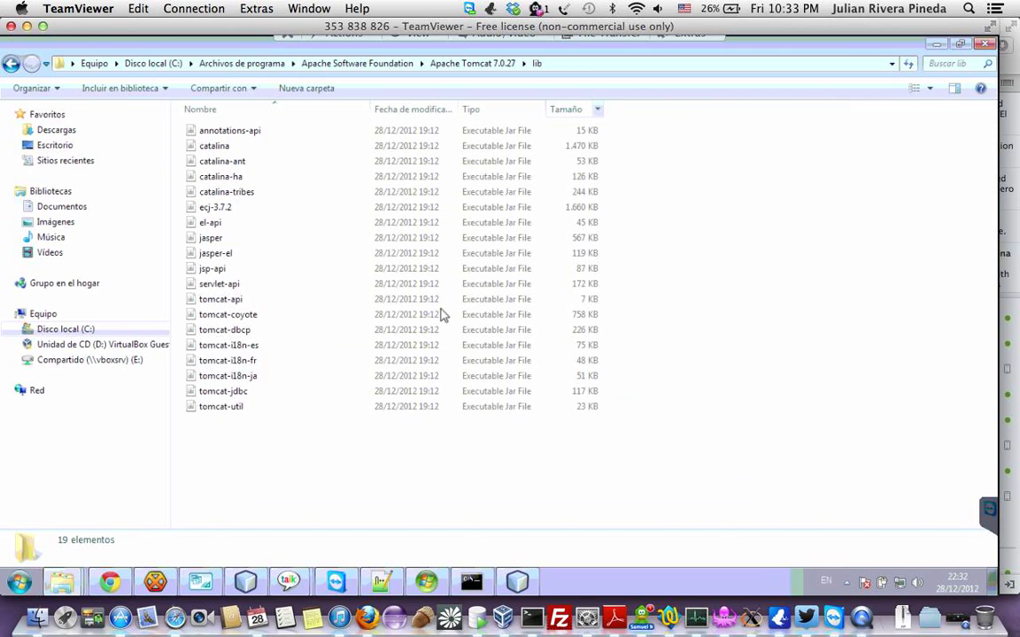
Step: Paste the connector jar into Tomcat's lib folder, granting administrator permission
right_click(239, 474)
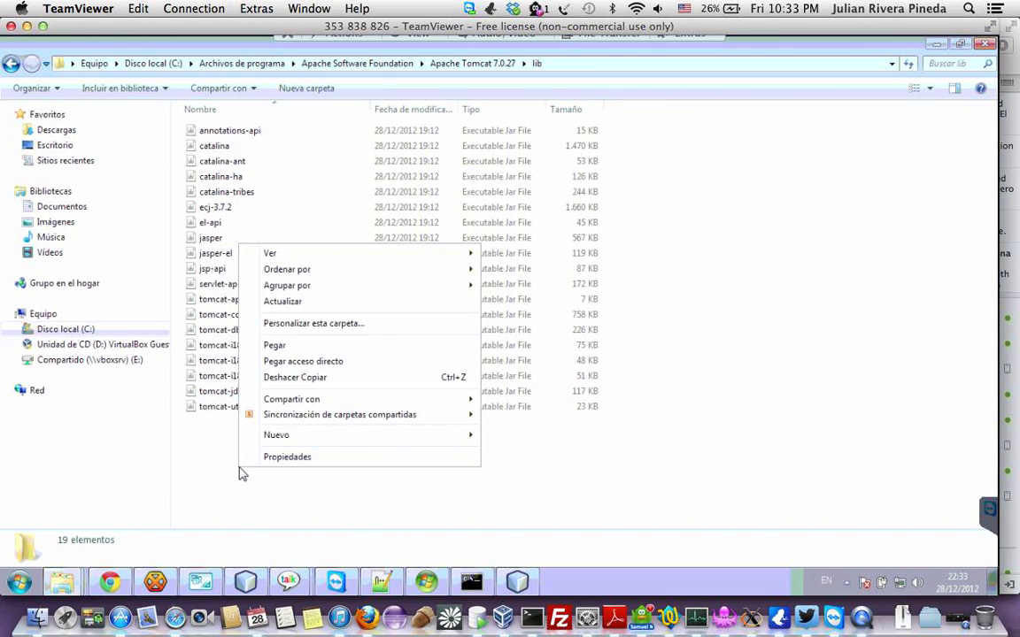
left_click(275, 346)
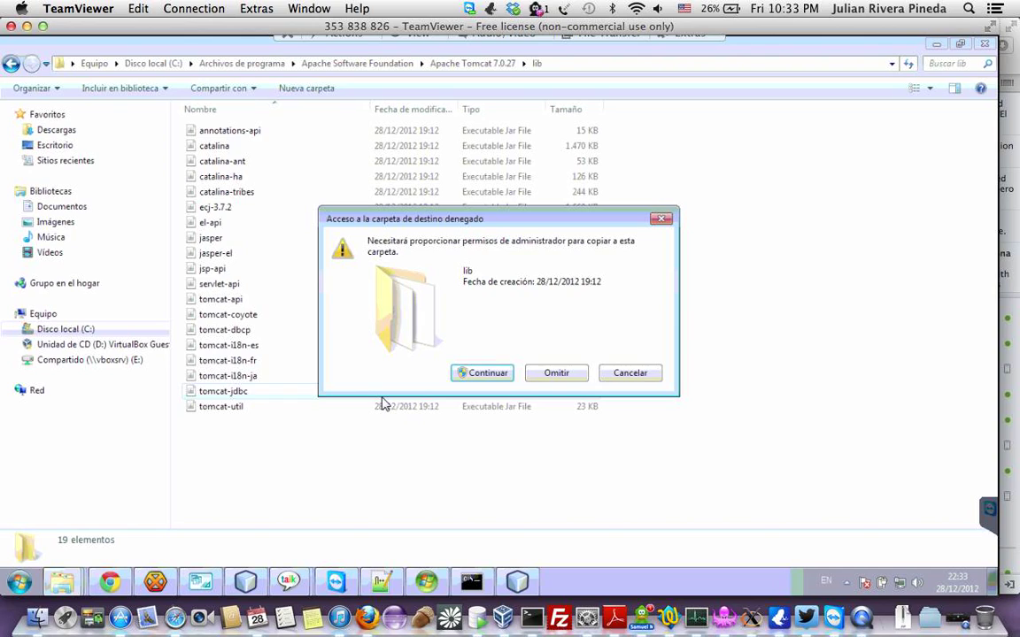
left_click(498, 376)
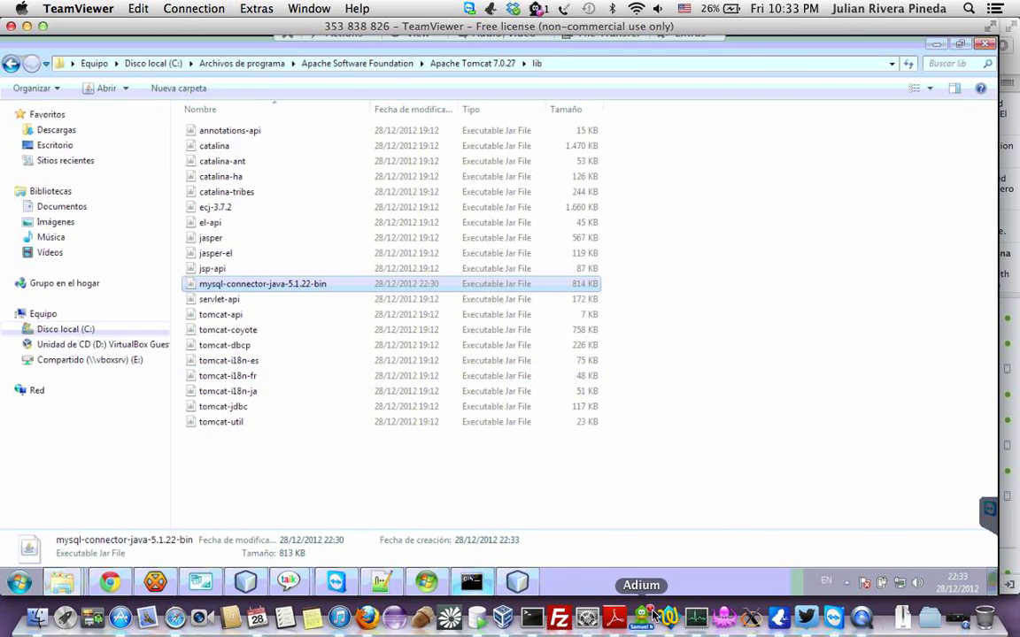
left_click(703, 617)
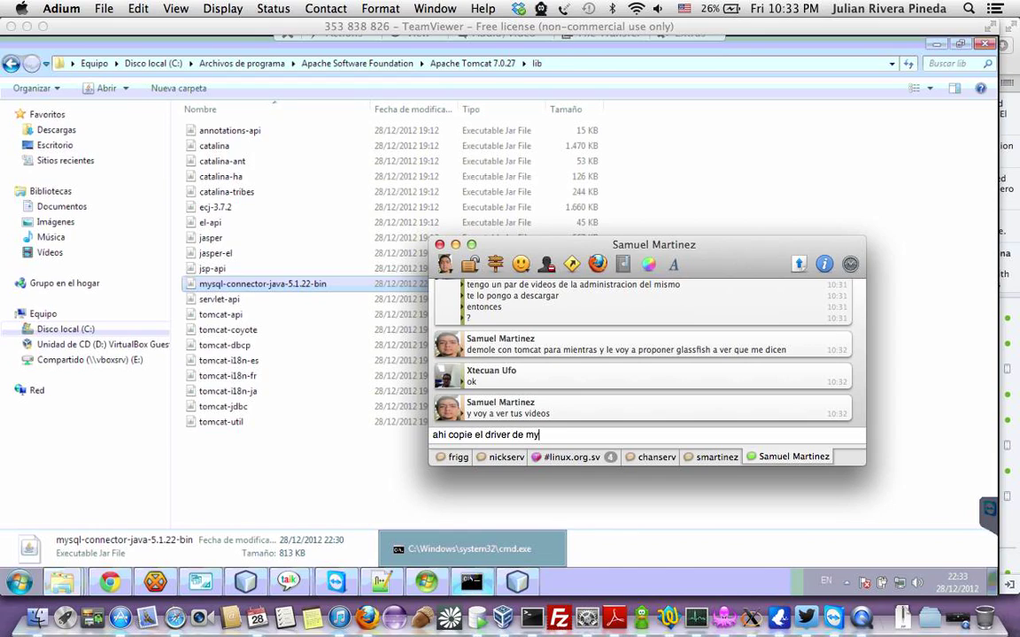
Step: Send the driver message followed by 'en la carpeta lib' and 'del tomcat'
key("Return")
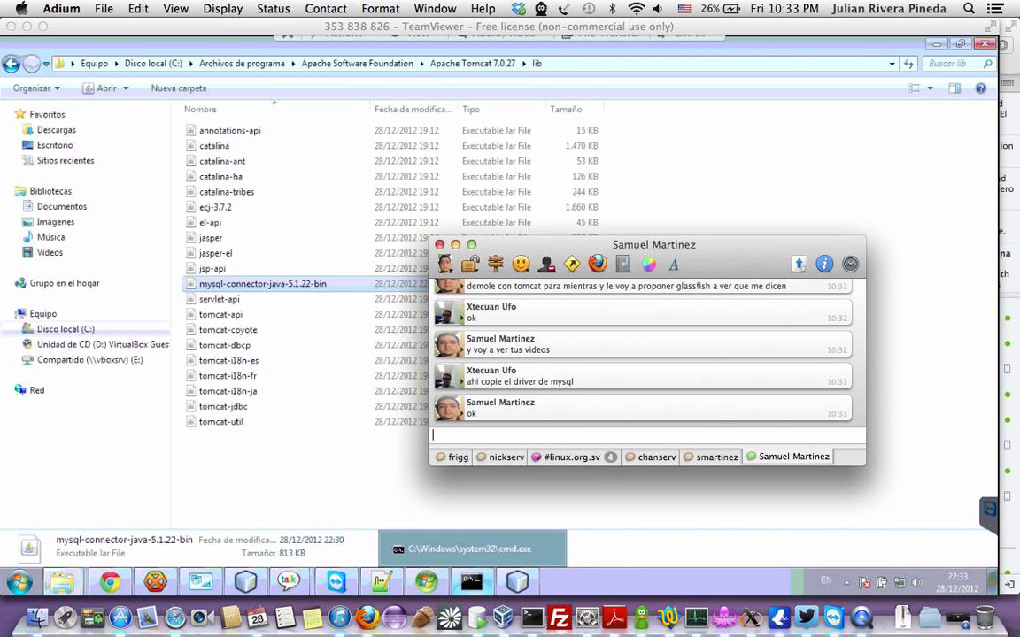
type("en la carpeta")
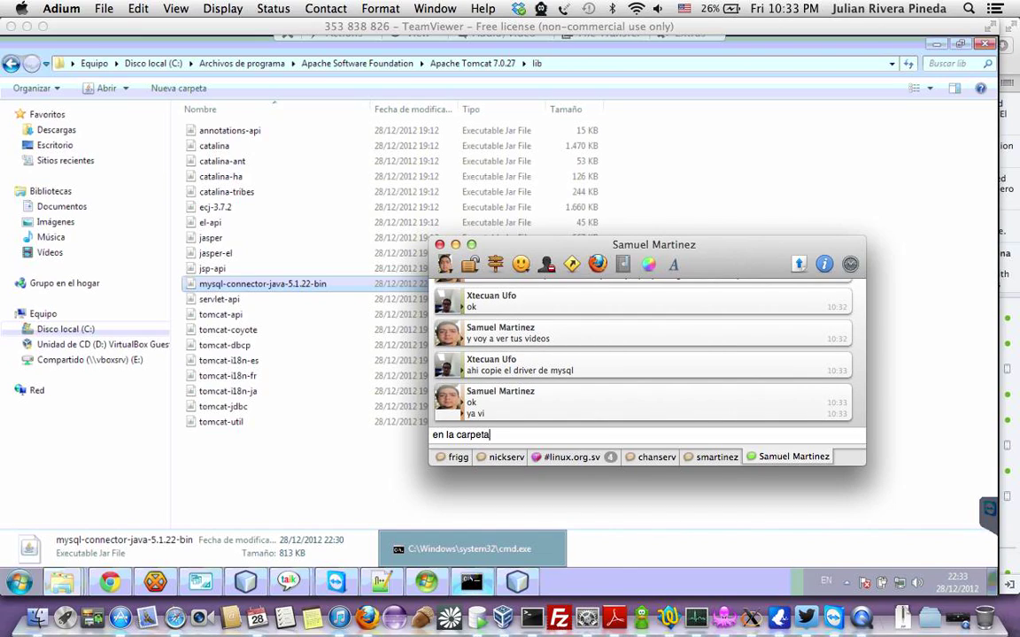
type(" lib")
key("Return")
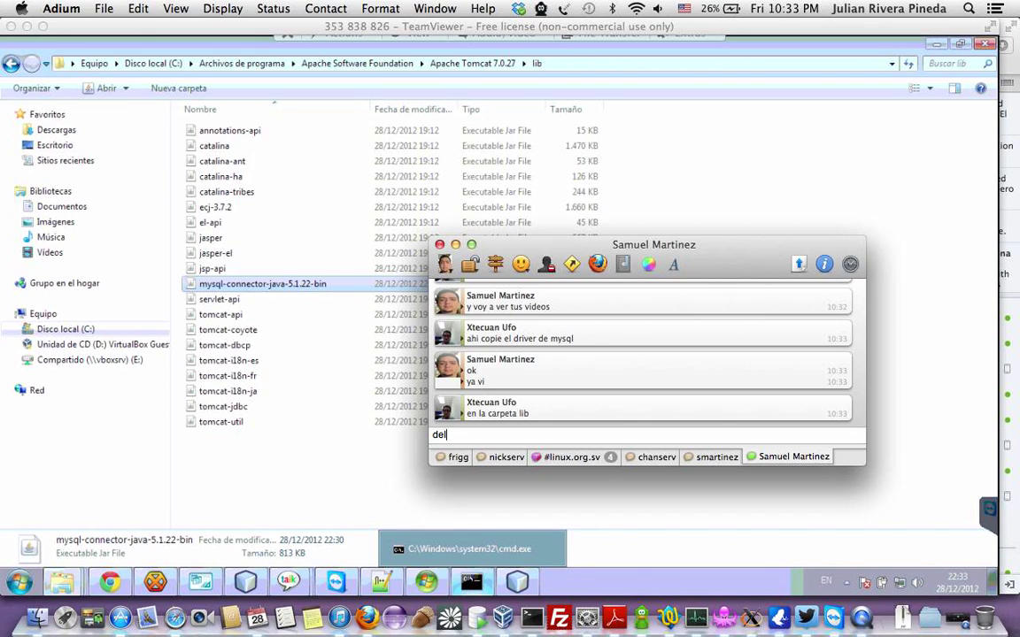
type("del tomcat")
key("Return")
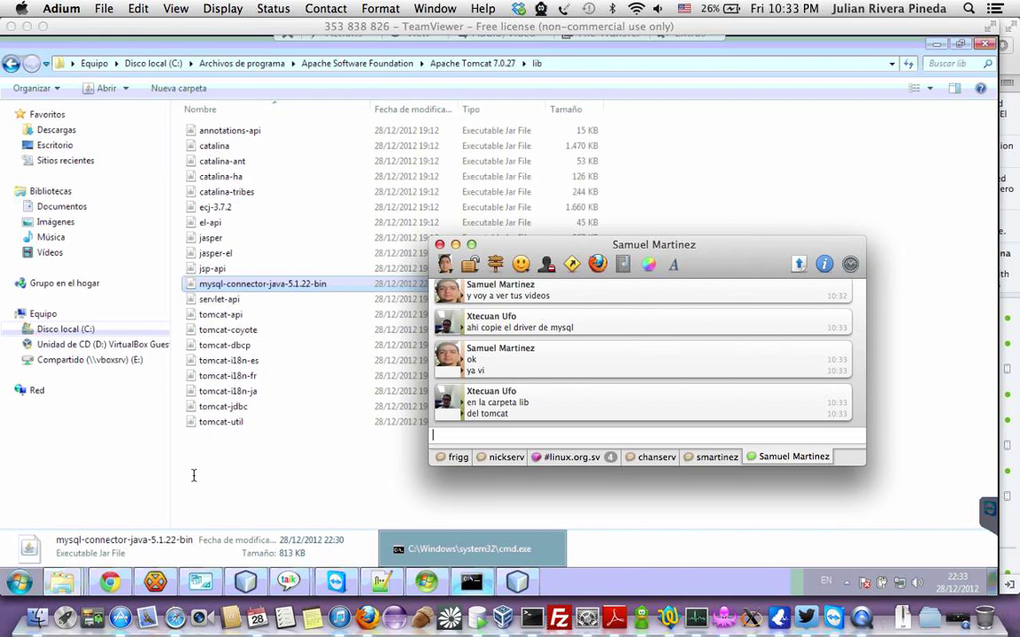
left_click(541, 589)
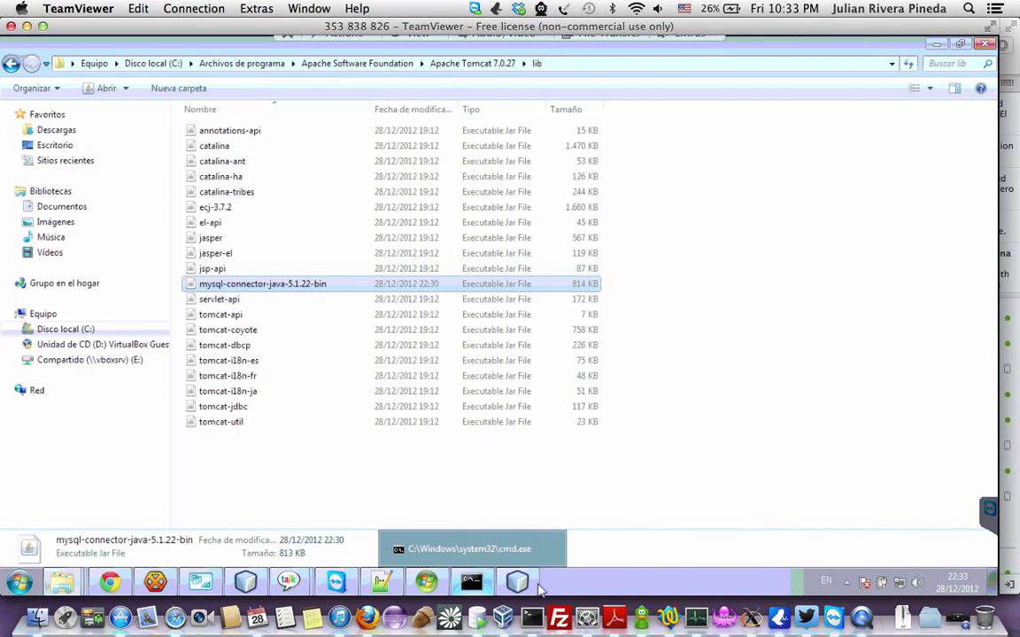
Step: Close the Tomcat Servers dialog and open Tools > Ant Libraries
left_click(521, 582)
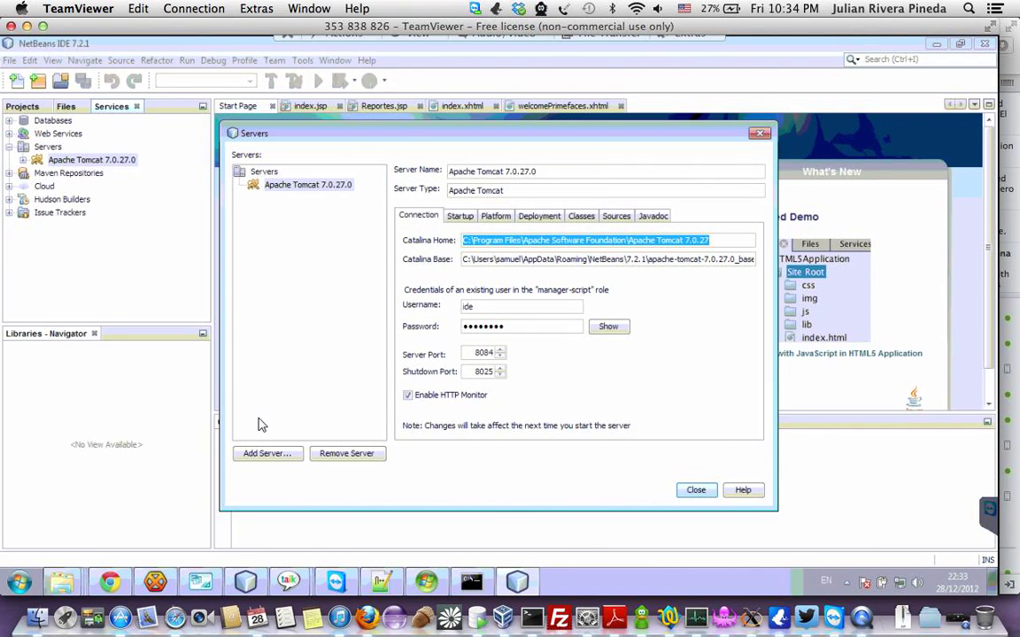
left_click(690, 492)
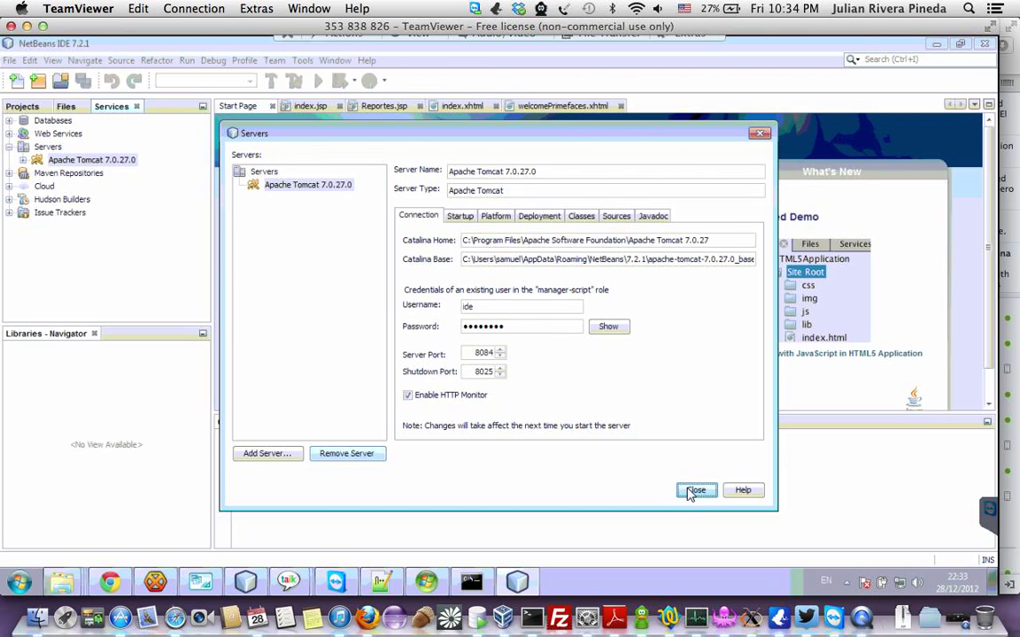
left_click(301, 60)
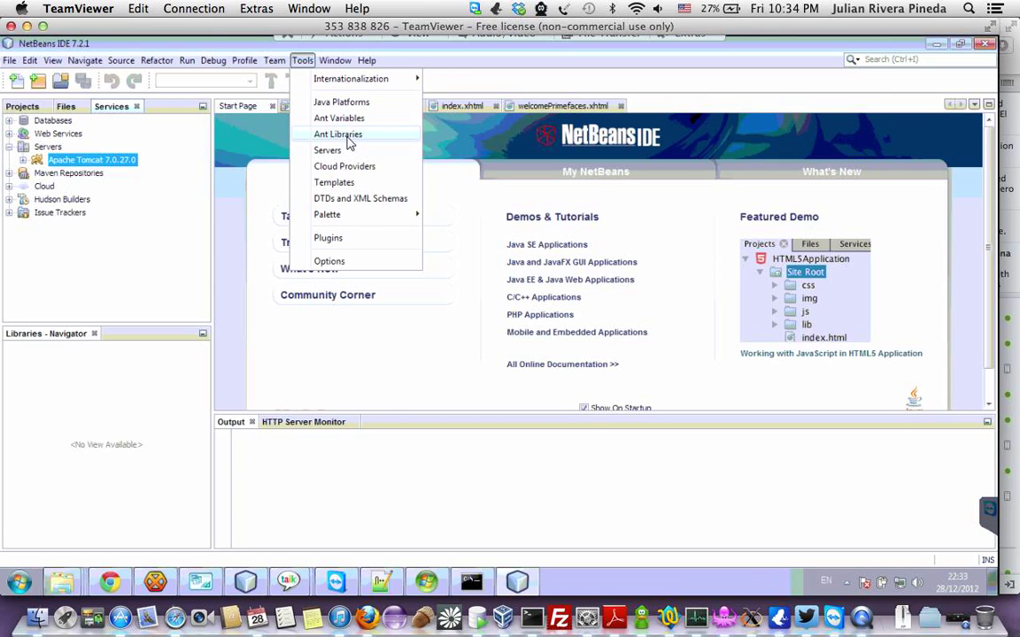
left_click(347, 138)
Step: Browse the library list down to spring-framework-3.0.6.RELEASE-lib and view its jars
left_click(312, 306)
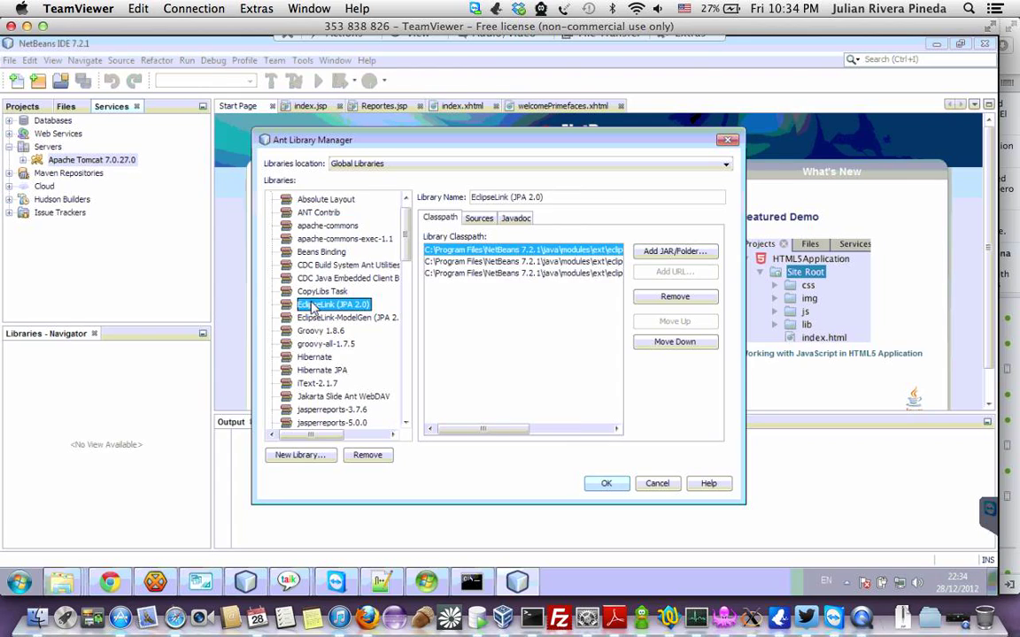
scroll(336, 354, "down", 10)
left_click(336, 423)
scroll(336, 354, "up", 10)
left_click(318, 383)
scroll(336, 354, "down", 3)
left_click(320, 198)
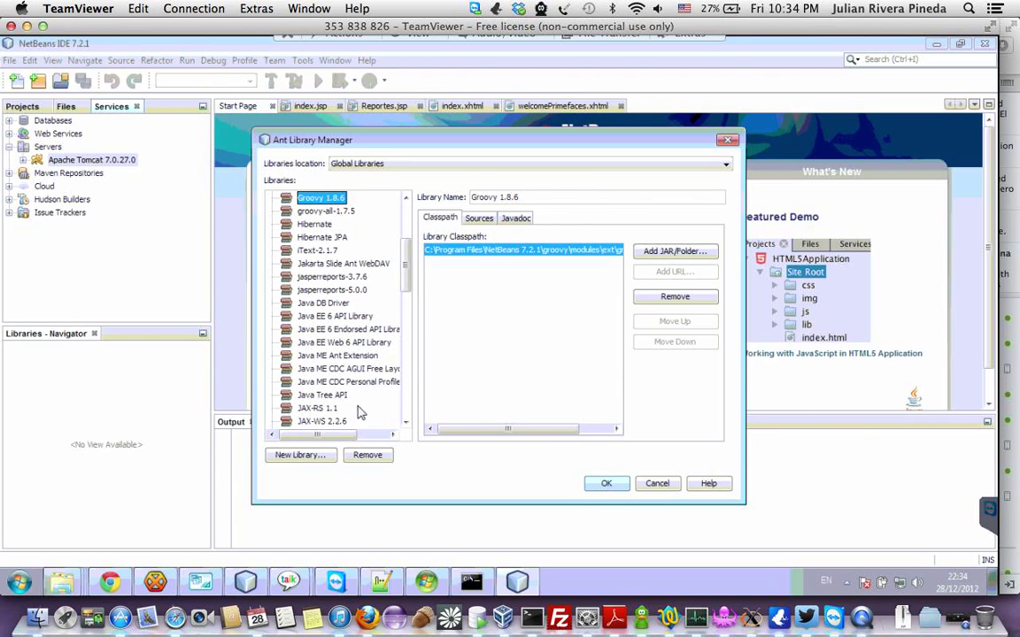
left_click(333, 354)
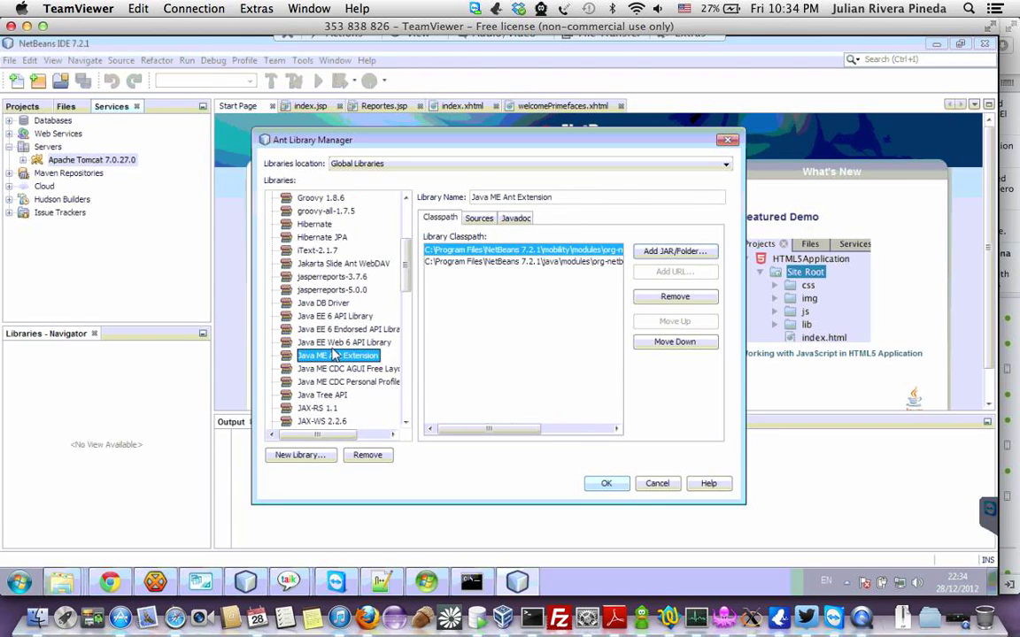
scroll(332, 351, "down", 6)
left_click(332, 347)
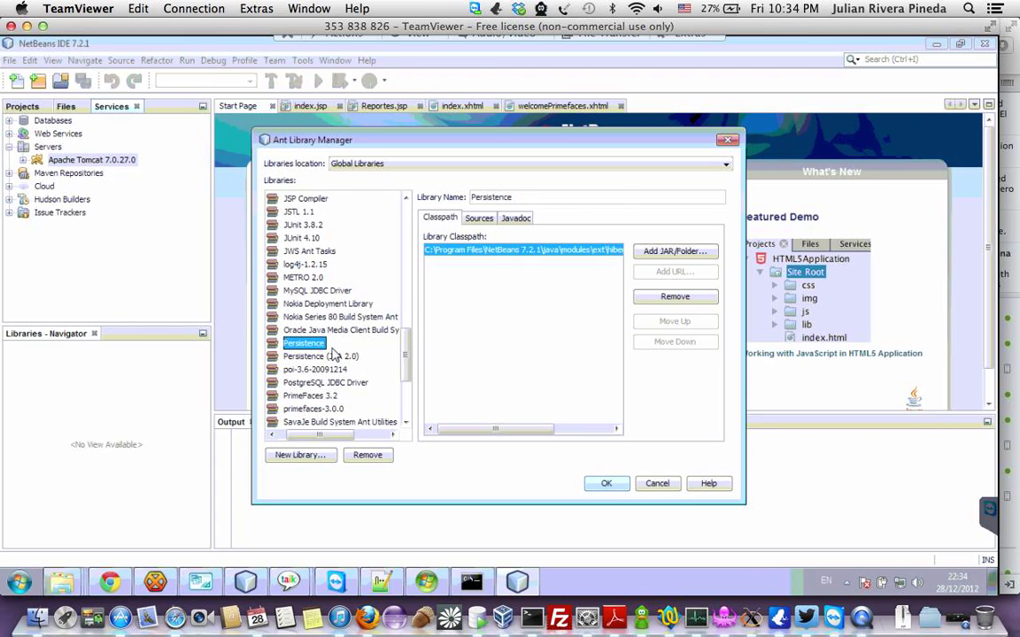
key("Down")
key("Down")
key("Down")
key("Down")
key("Down")
key("Down")
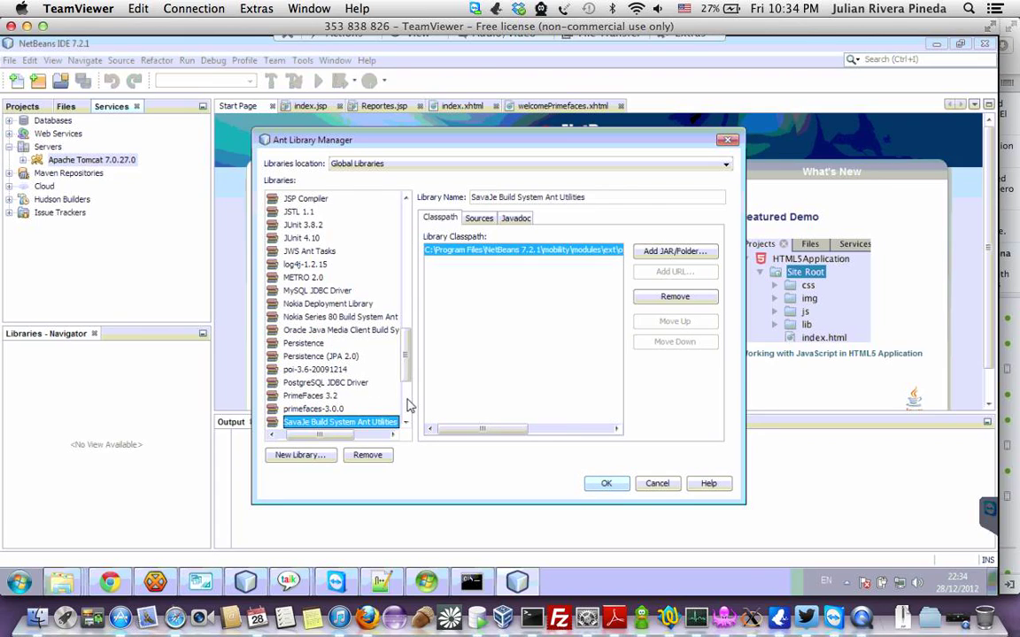
left_click(406, 423)
left_click(406, 422)
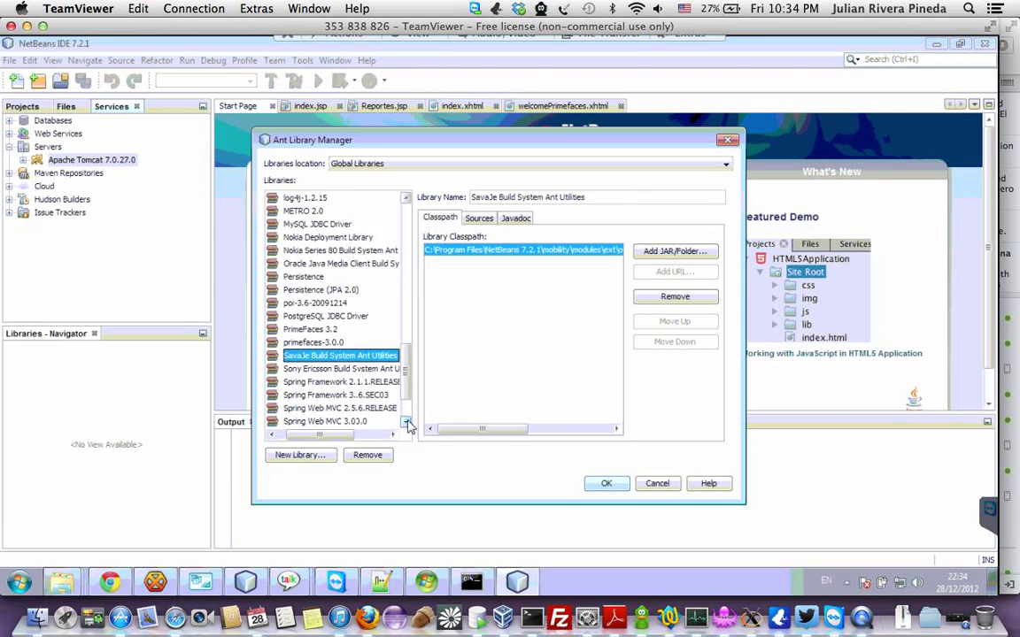
left_click(400, 435)
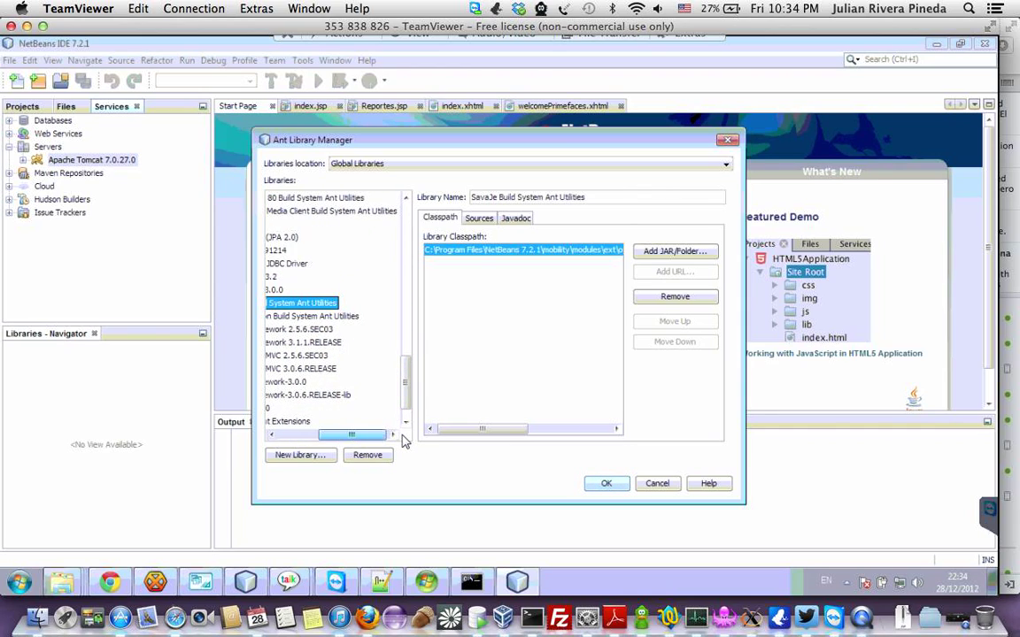
left_click(339, 395)
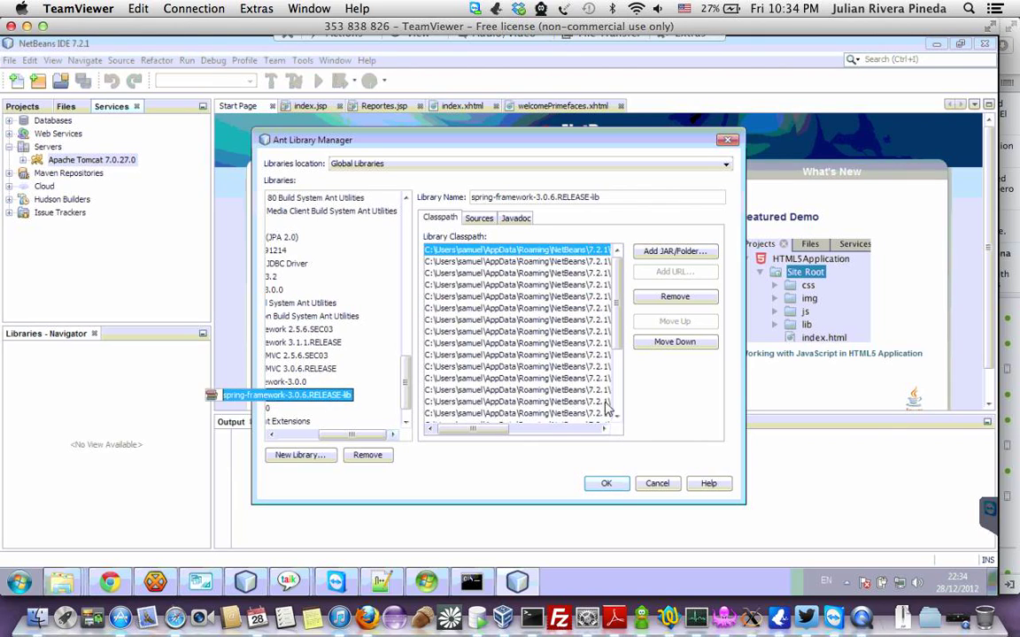
left_click_drag(498, 435, 608, 435)
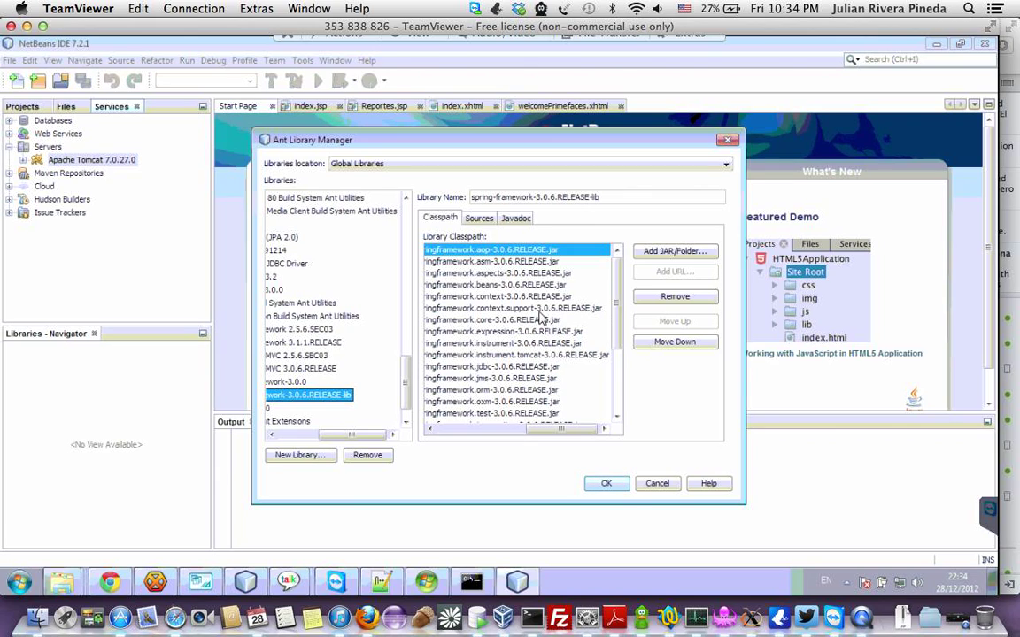
left_click_drag(546, 429, 411, 429)
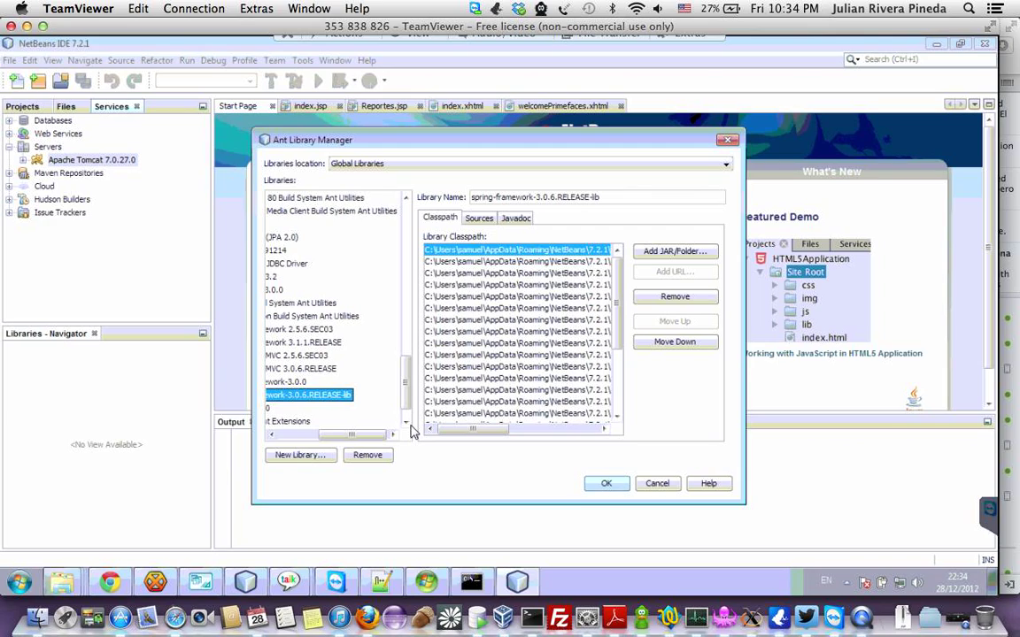
left_click(314, 370)
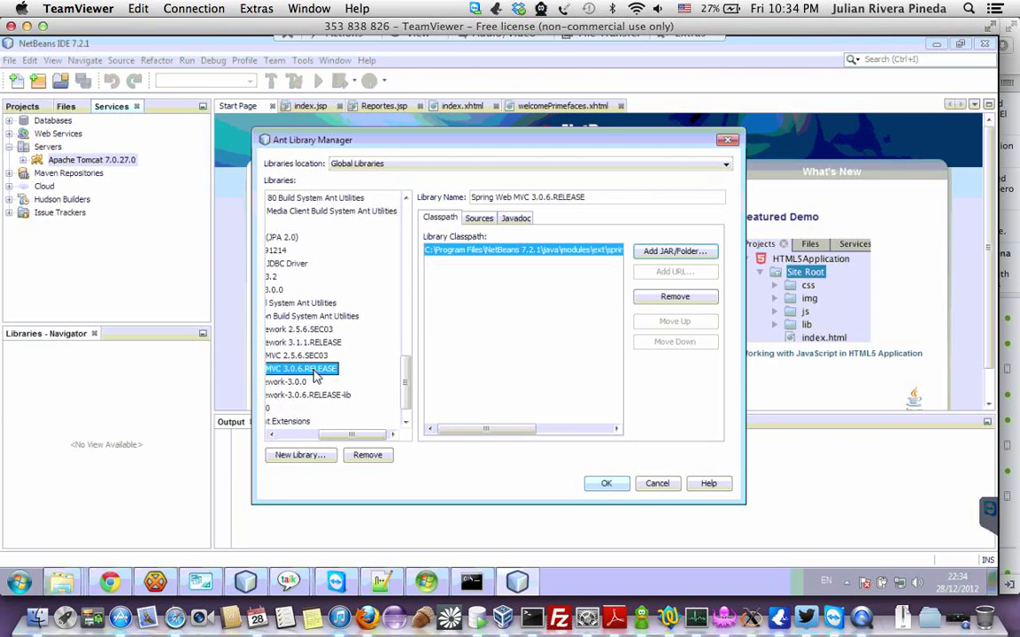
left_click(571, 432)
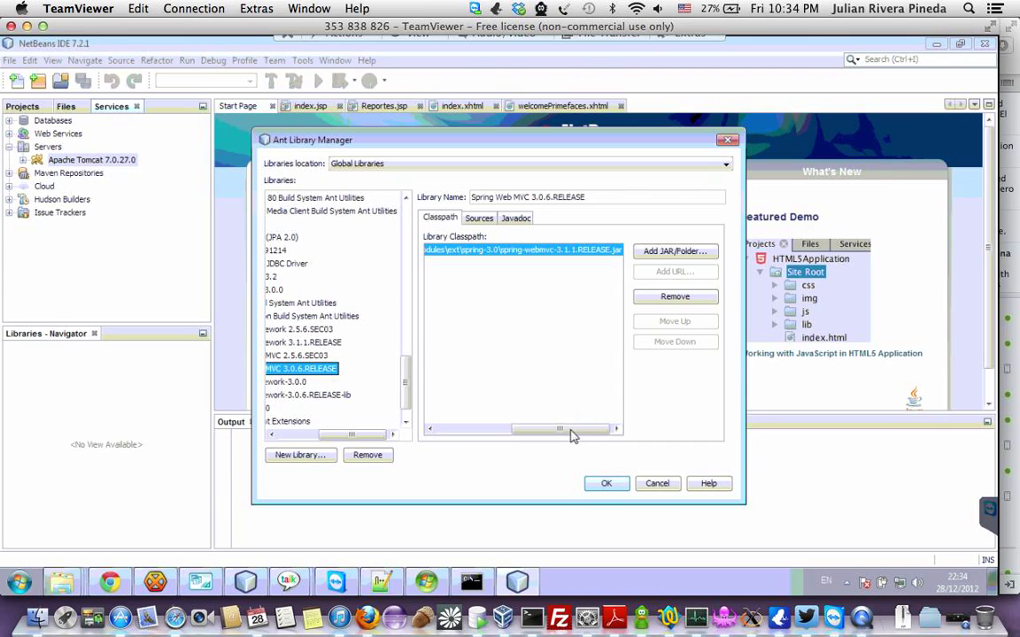
left_click(339, 399)
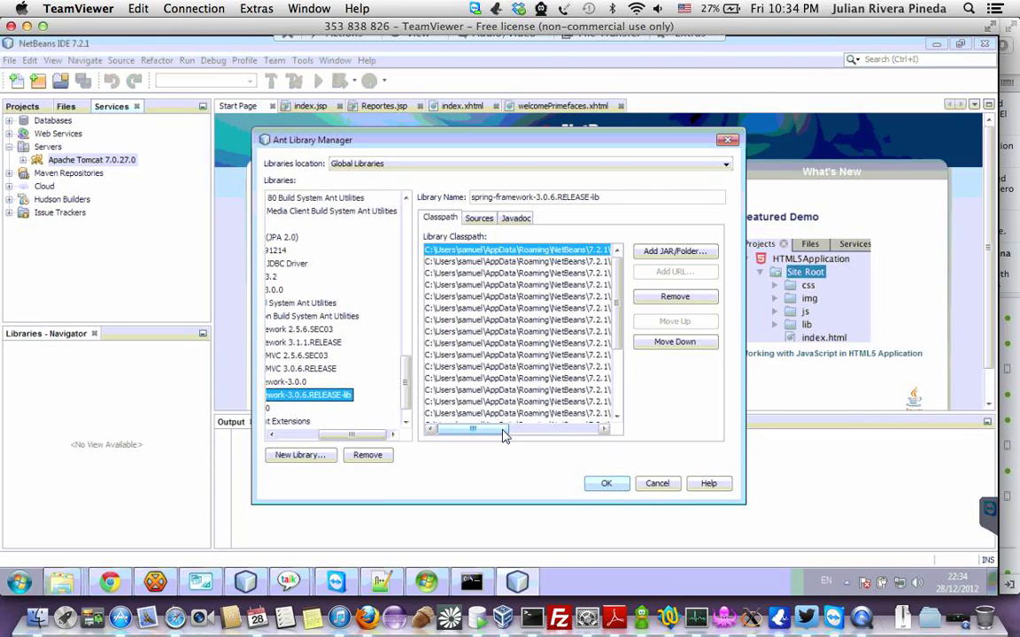
left_click(70, 590)
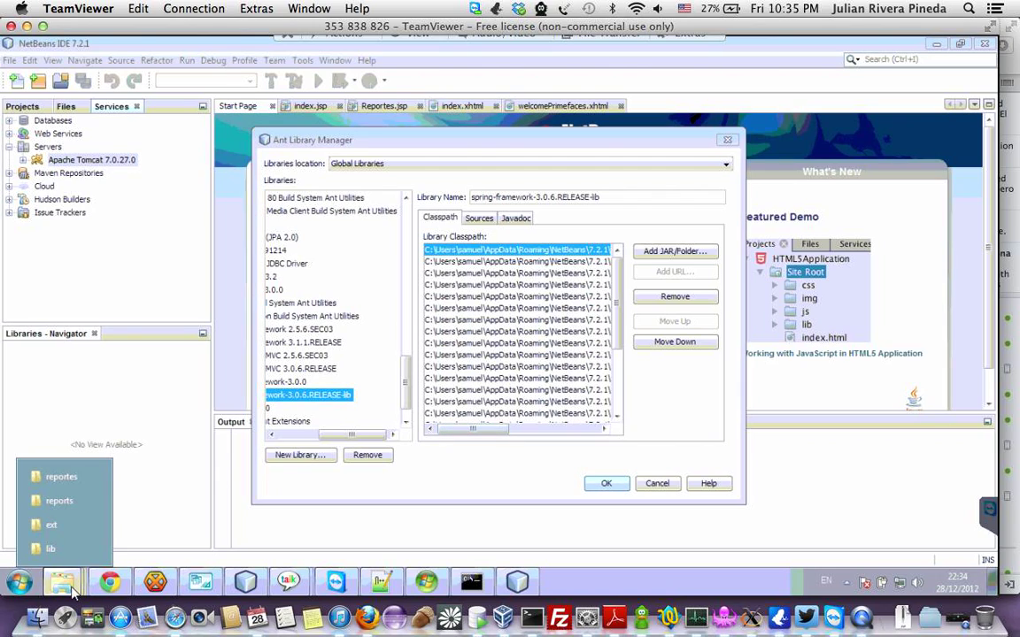
Step: Browse C:\Usuarios, the user's home folder and .netbeans, then return to NetBeans
left_click(58, 477)
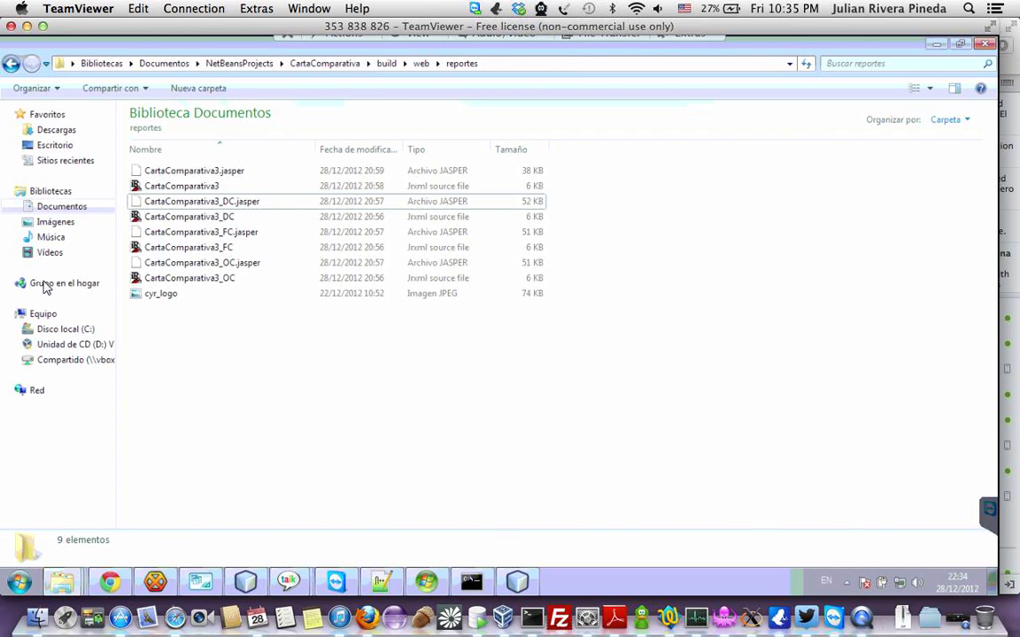
left_click(49, 329)
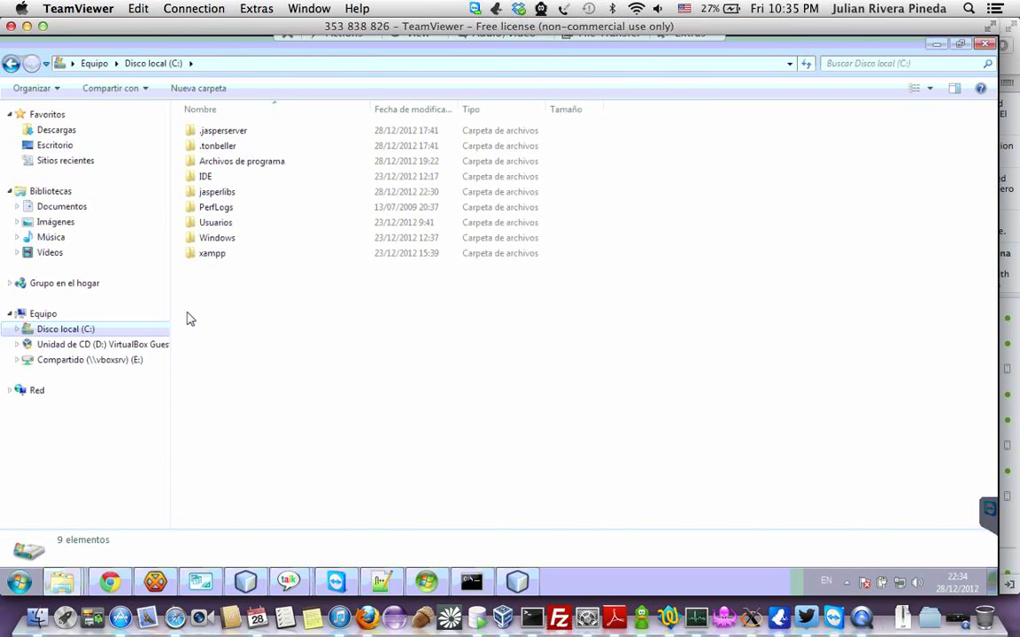
double_click(221, 222)
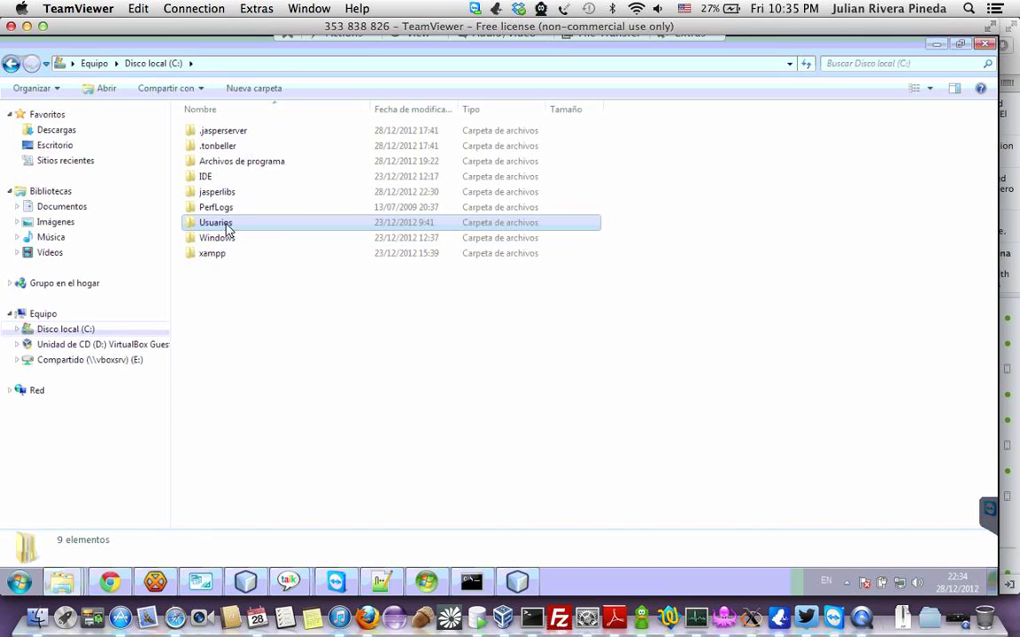
double_click(216, 148)
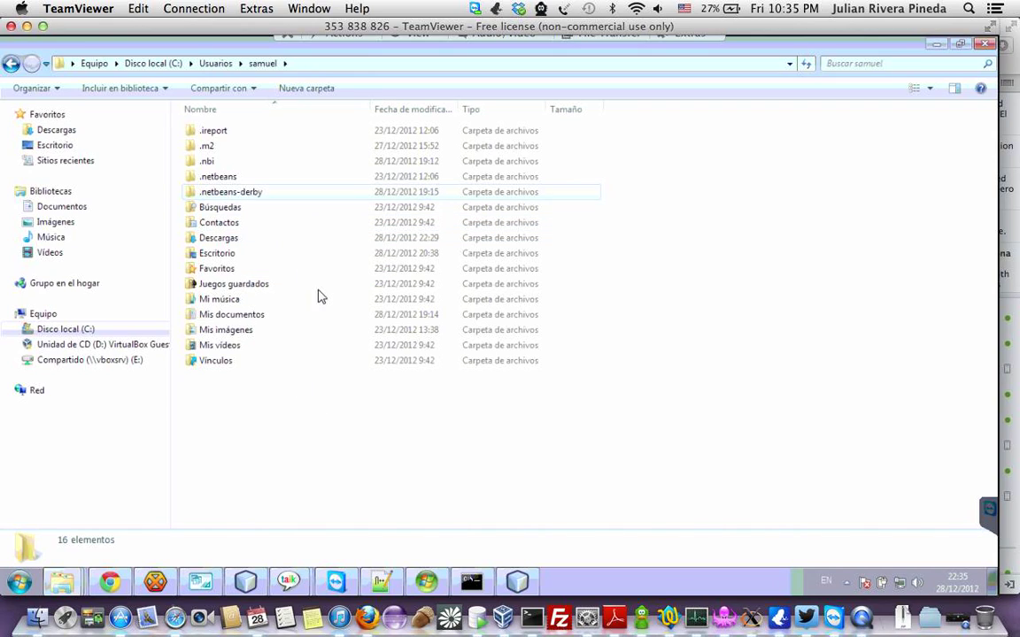
double_click(228, 182)
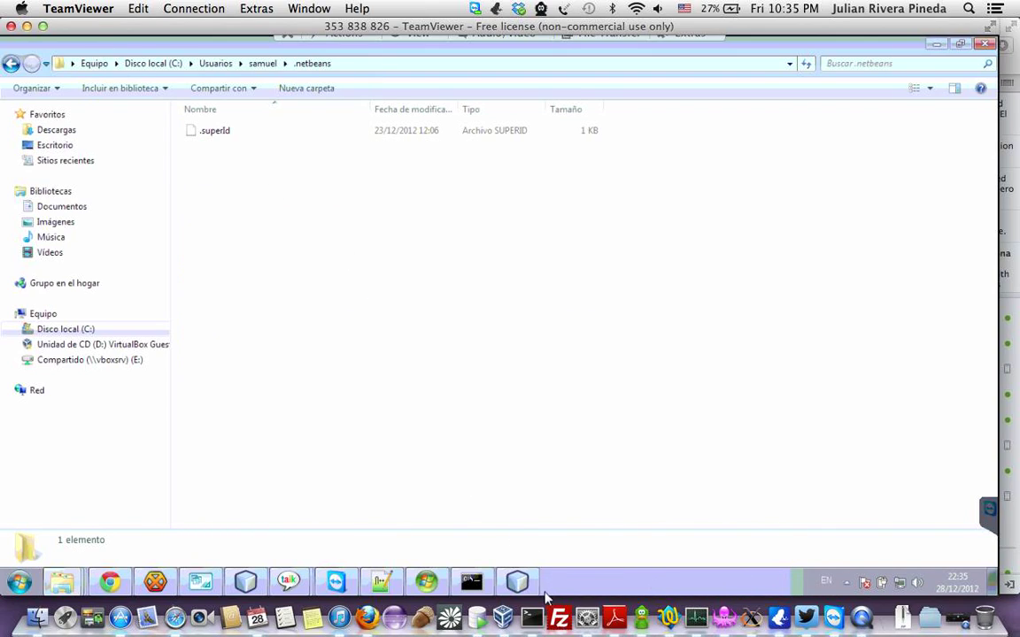
left_click(517, 580)
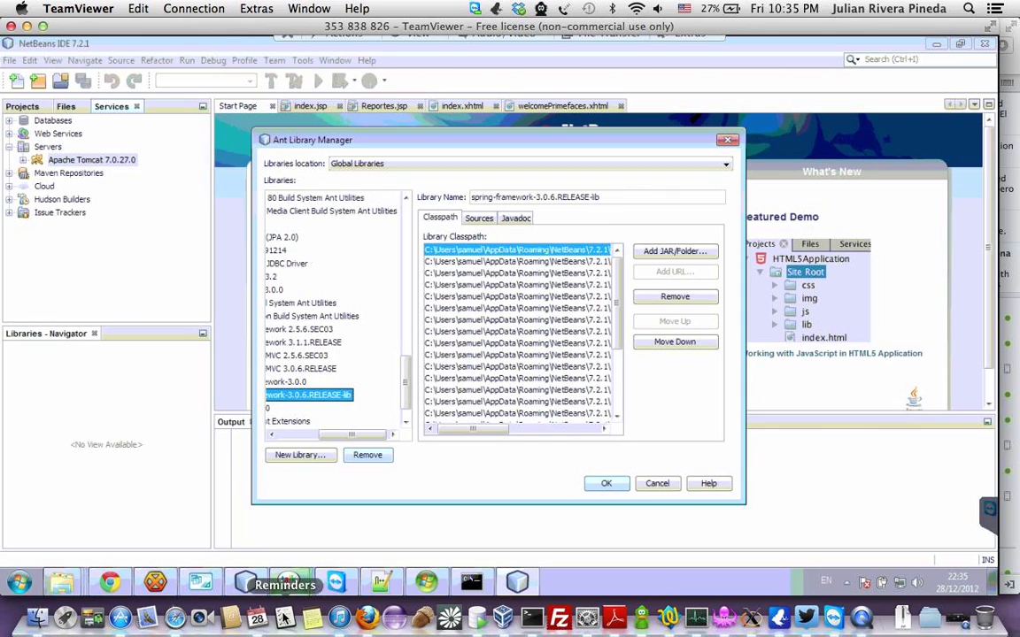
Step: Bring the .netbeans Explorer window forward and go to the home folder's \AppData path
left_click(75, 580)
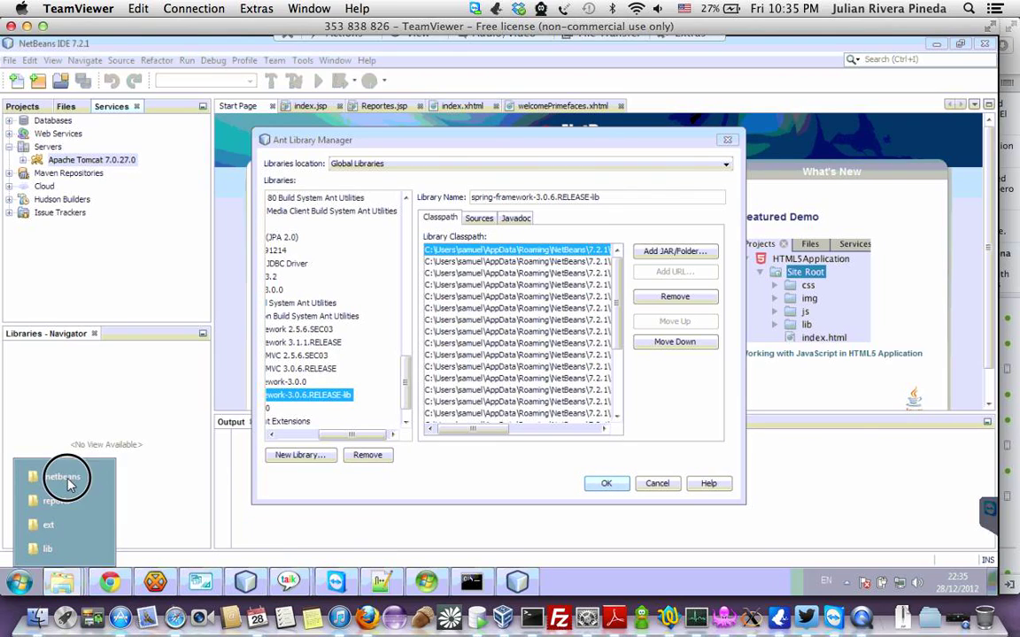
left_click(69, 483)
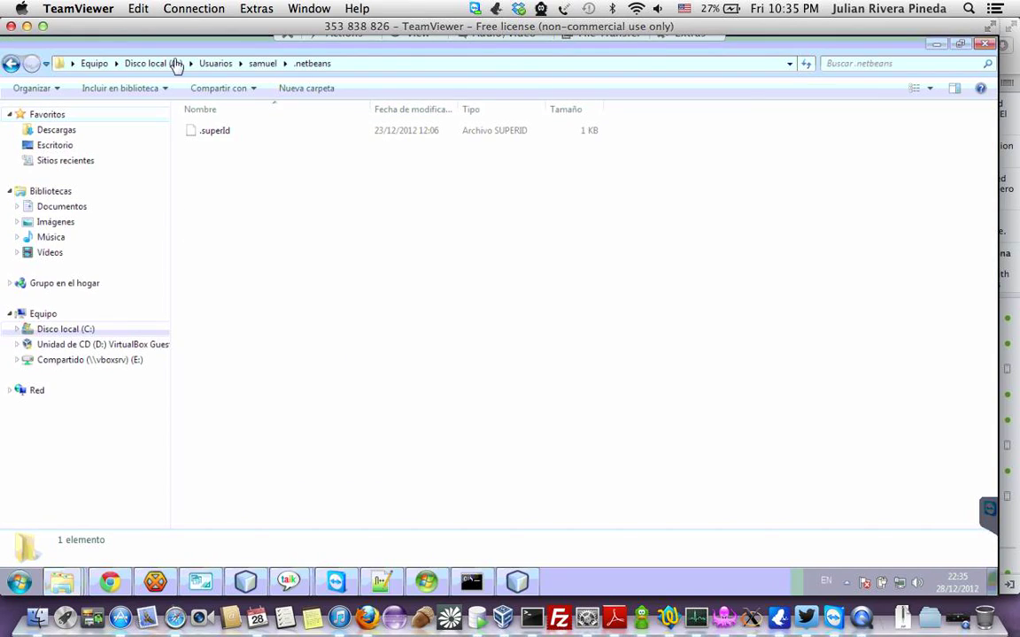
left_click(263, 63)
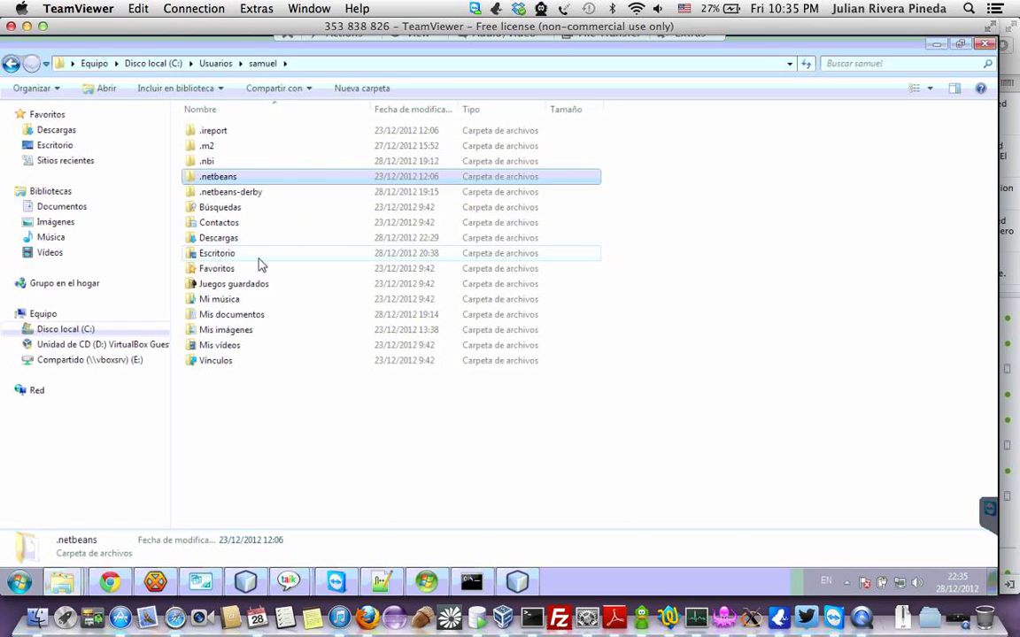
left_click(336, 62)
left_click(326, 62)
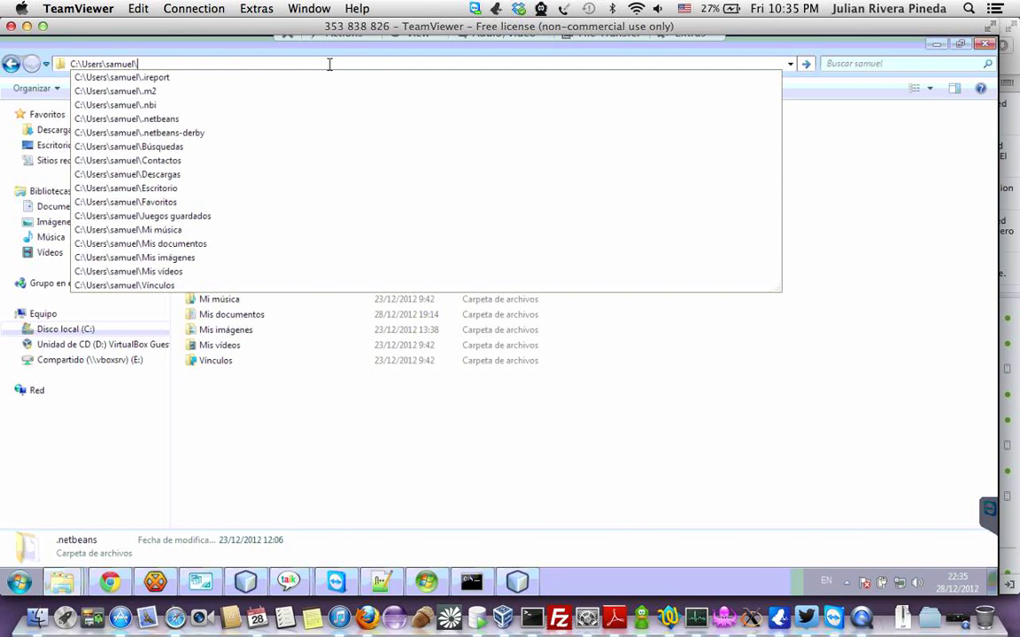
type("\\Ap")
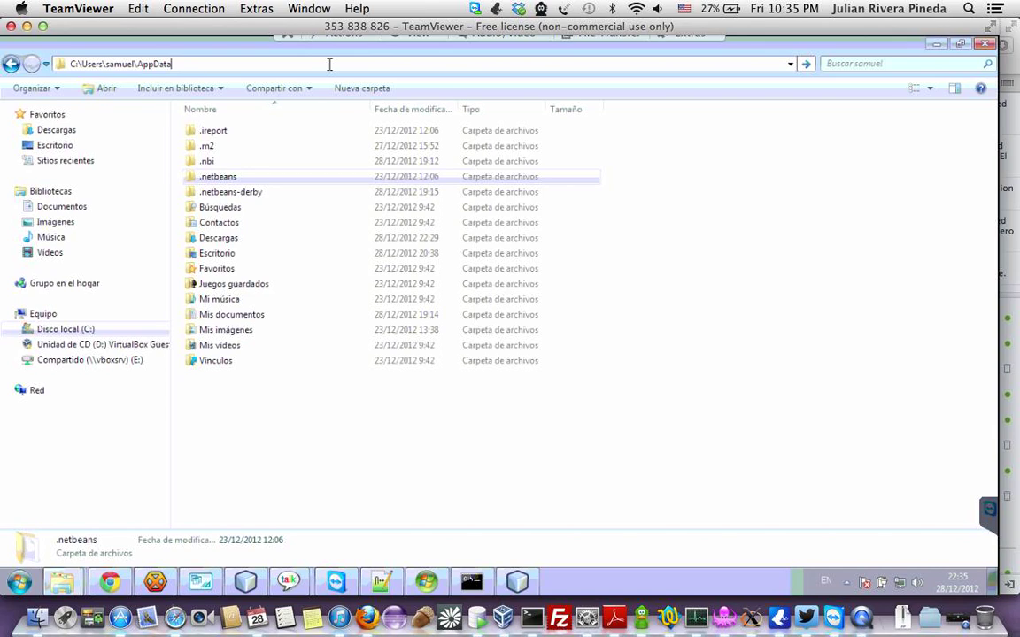
type("pData")
key("Return")
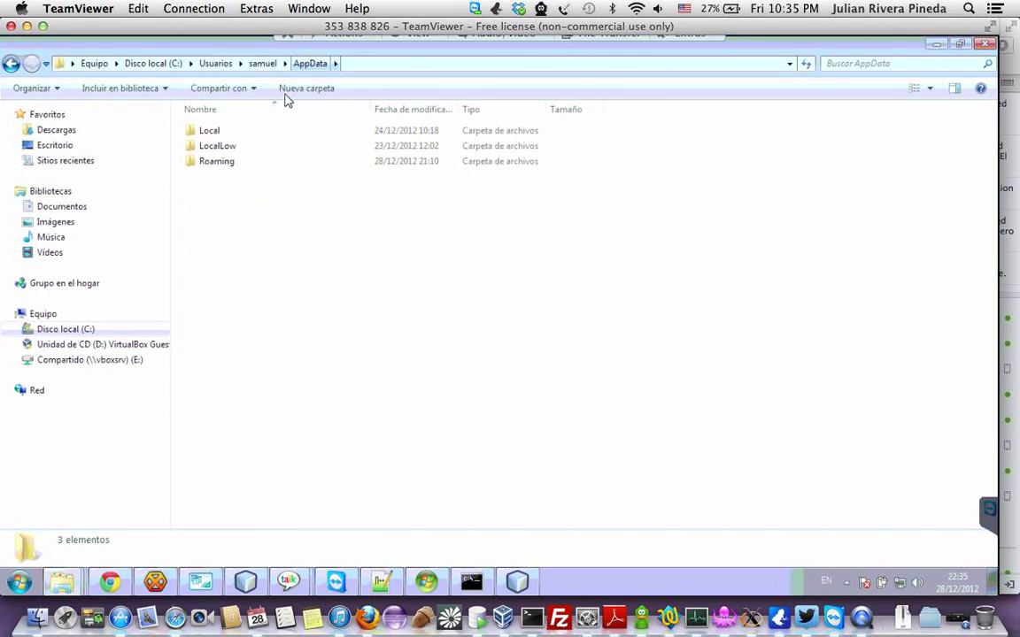
Step: Open the Roaming > NetBeans > 7.2.1 > libs folder
double_click(234, 166)
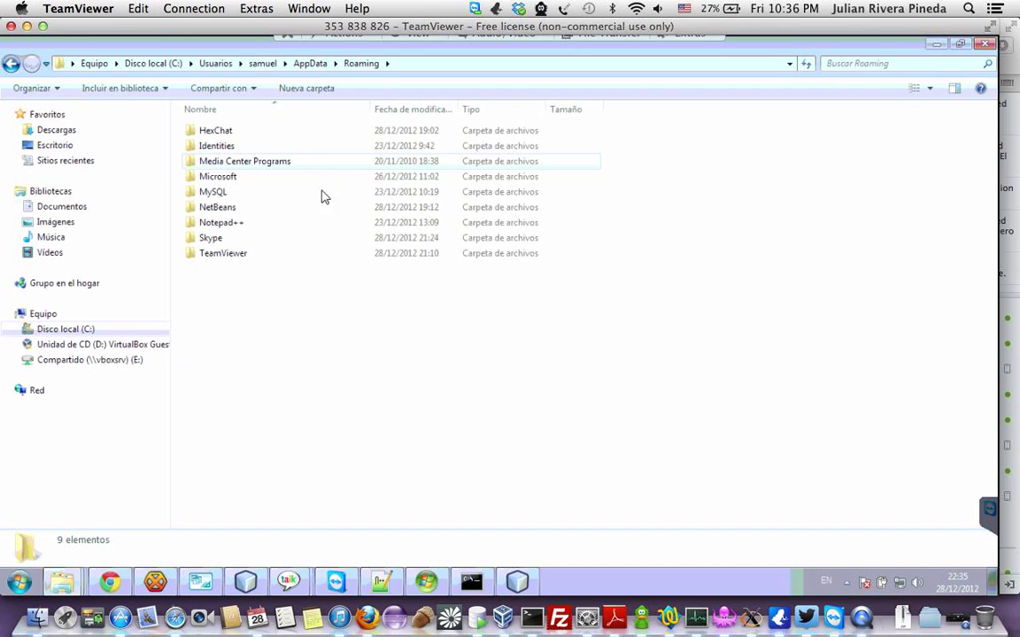
left_click(228, 213)
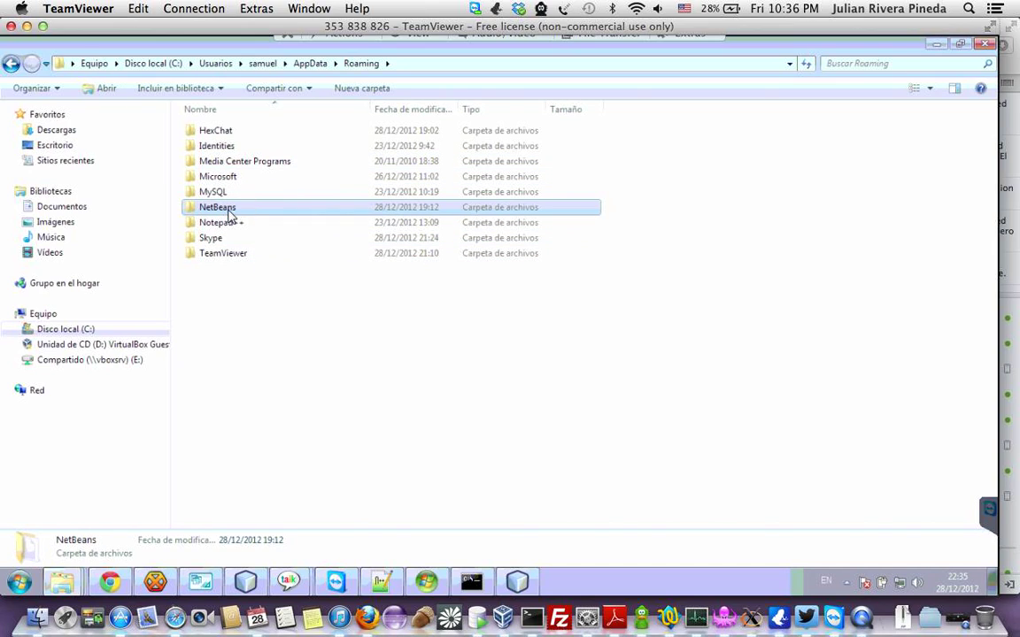
double_click(229, 213)
left_click(198, 131)
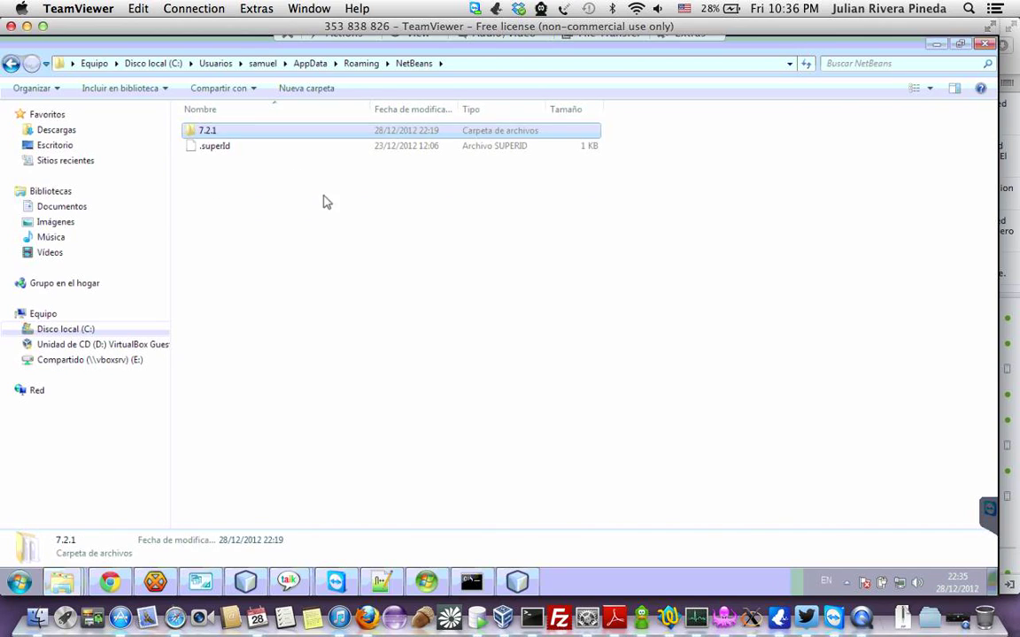
key("Return")
left_click(210, 193)
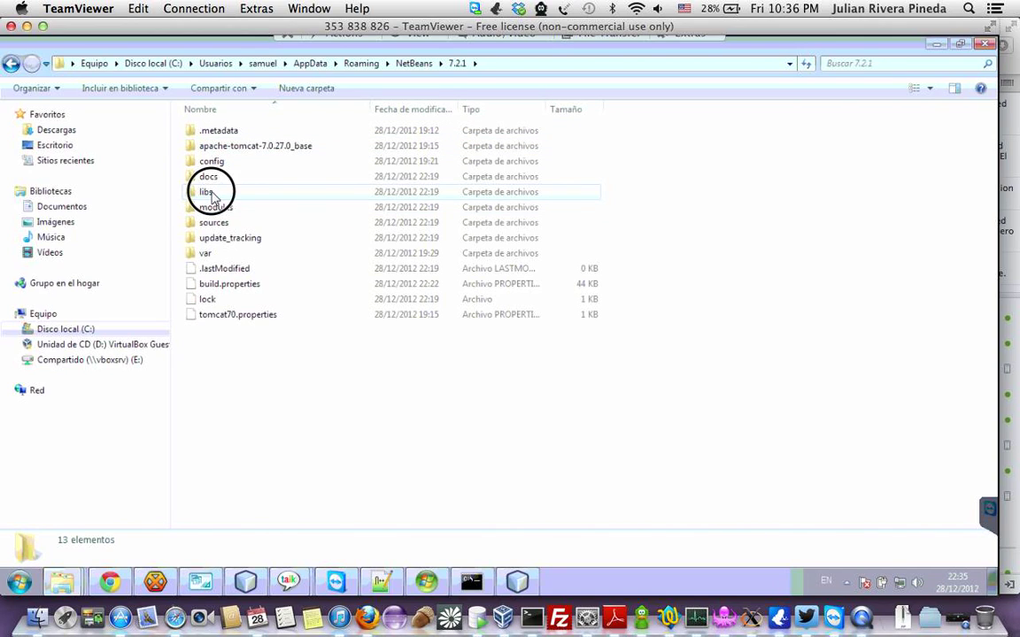
double_click(211, 193)
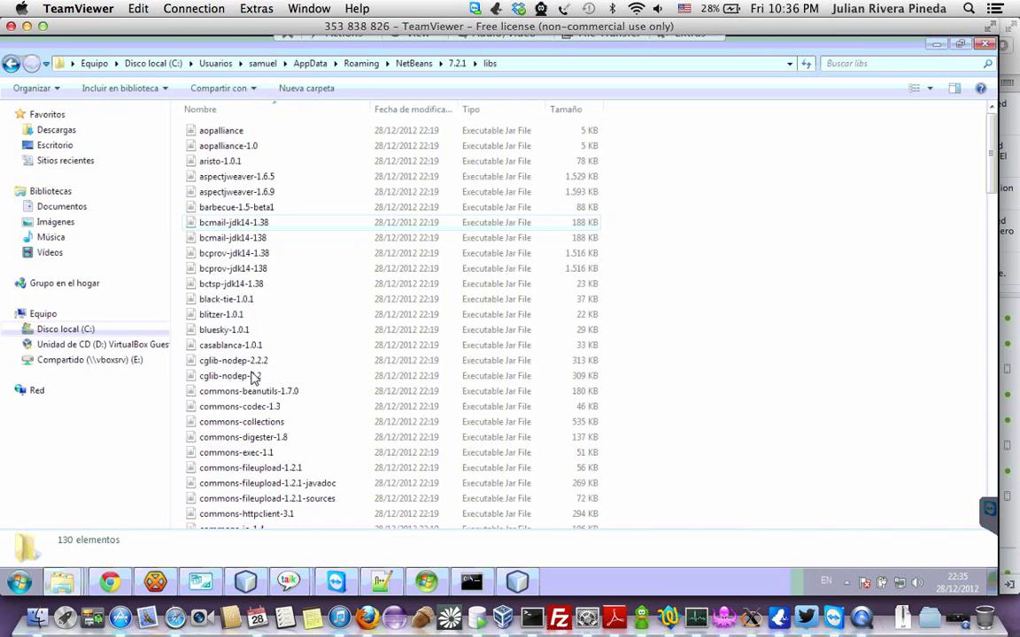
Step: Jump to the org.s jars, widen the Nombre column, and select instrument.tomcat-3.0.0
left_click(254, 376)
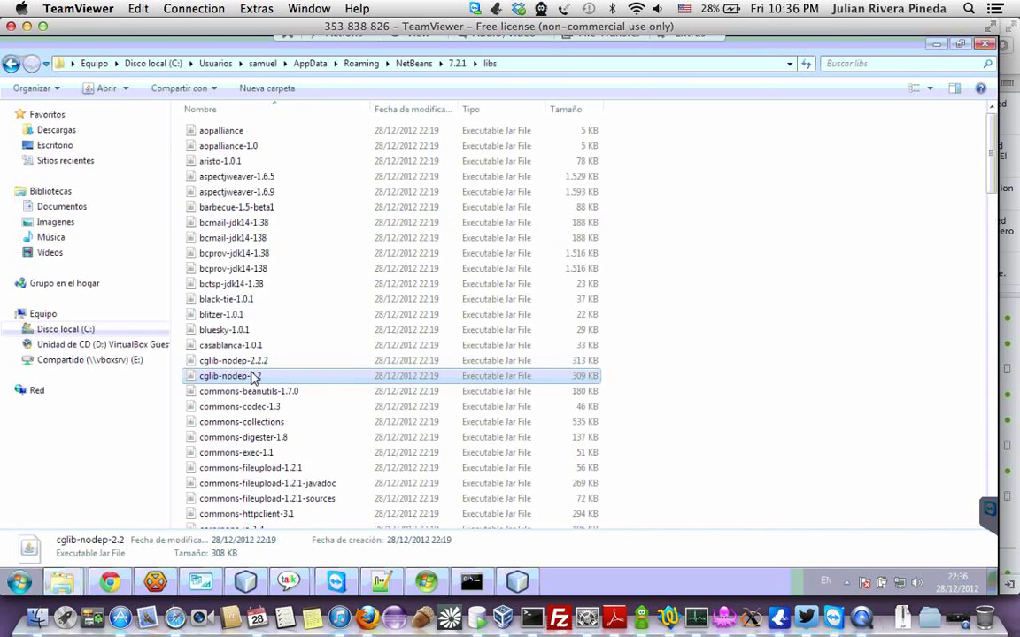
type("org.s")
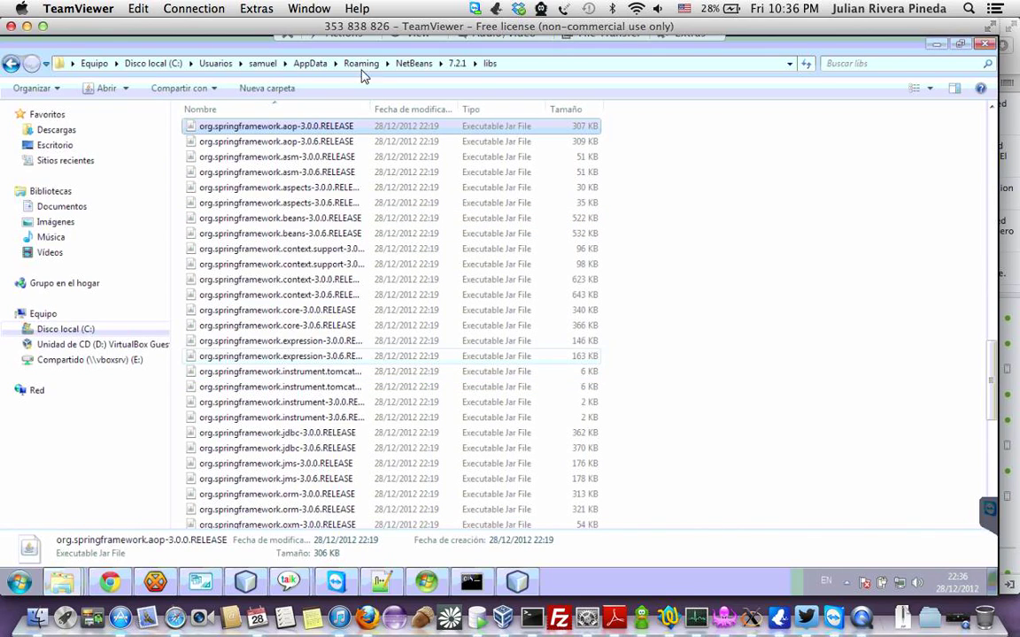
left_click_drag(369, 106, 491, 136)
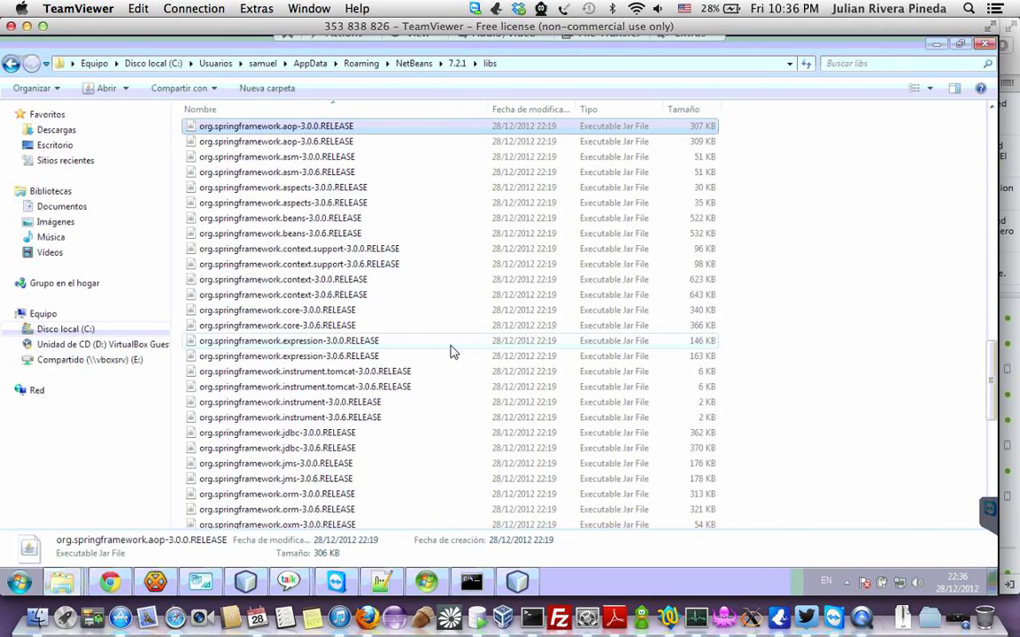
left_click(382, 372)
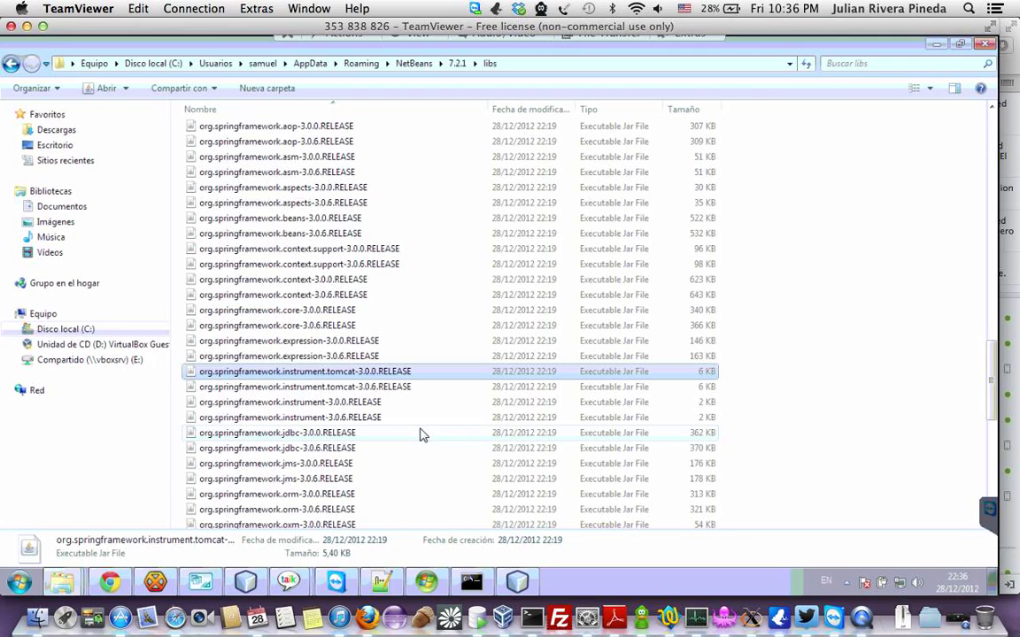
Step: Copy the org.springframework.instrument.tomcat-3.0.6.RELEASE jar
left_click(337, 387)
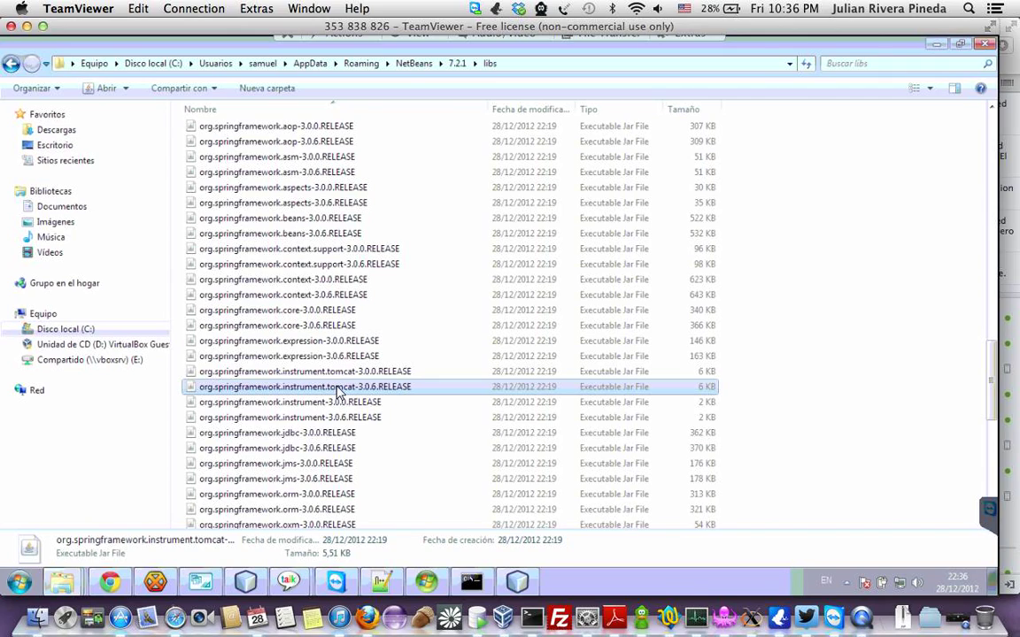
right_click(351, 386)
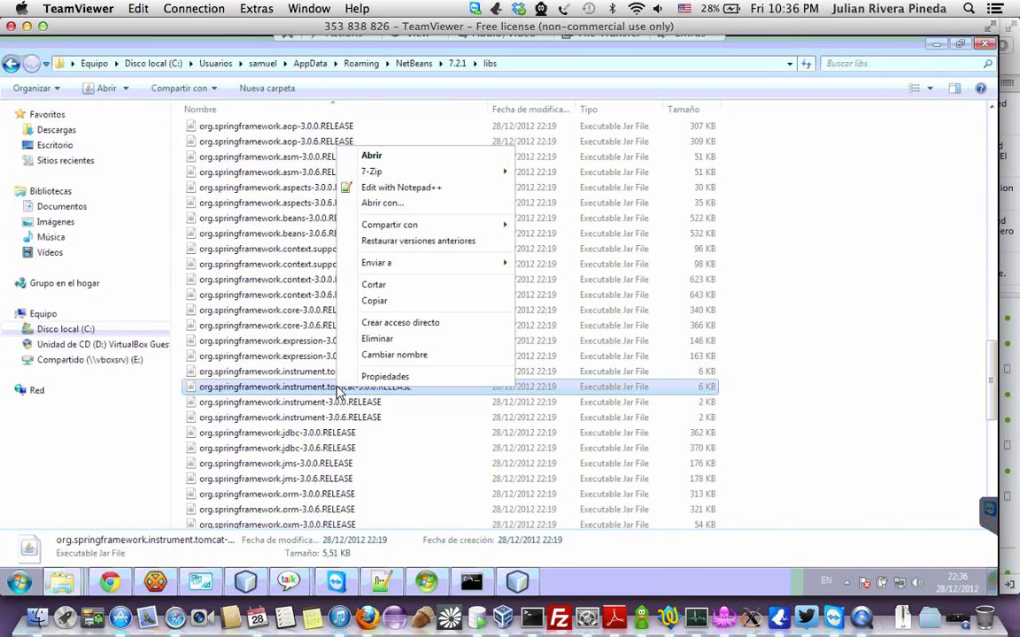
left_click(374, 302)
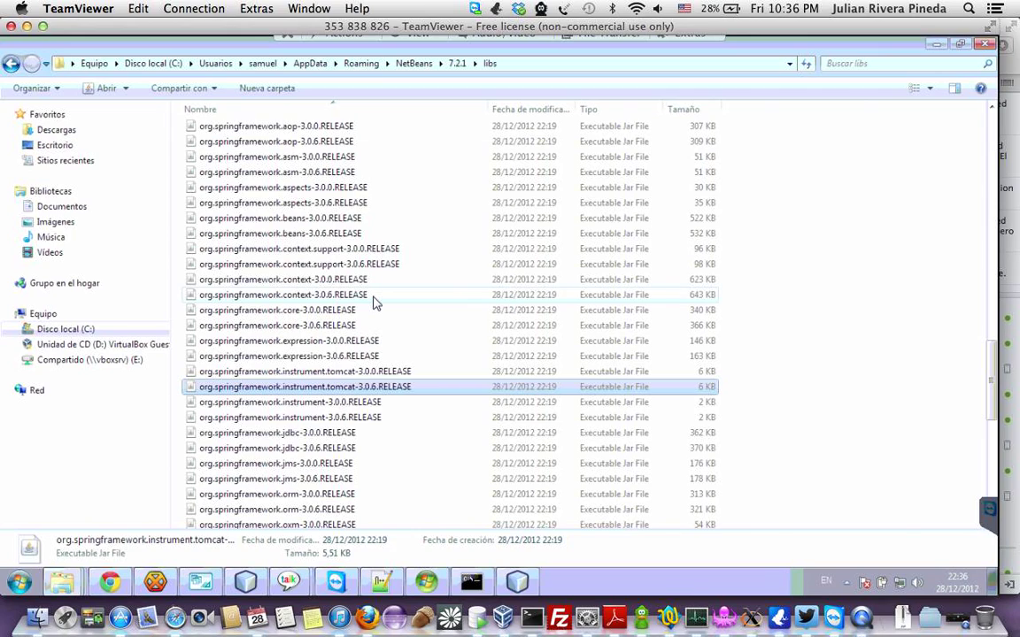
Step: Paste it into C:\Archivos de programa\Apache Software Foundation\Apache Tomcat 7.0.27\lib with administrator permission
left_click(78, 330)
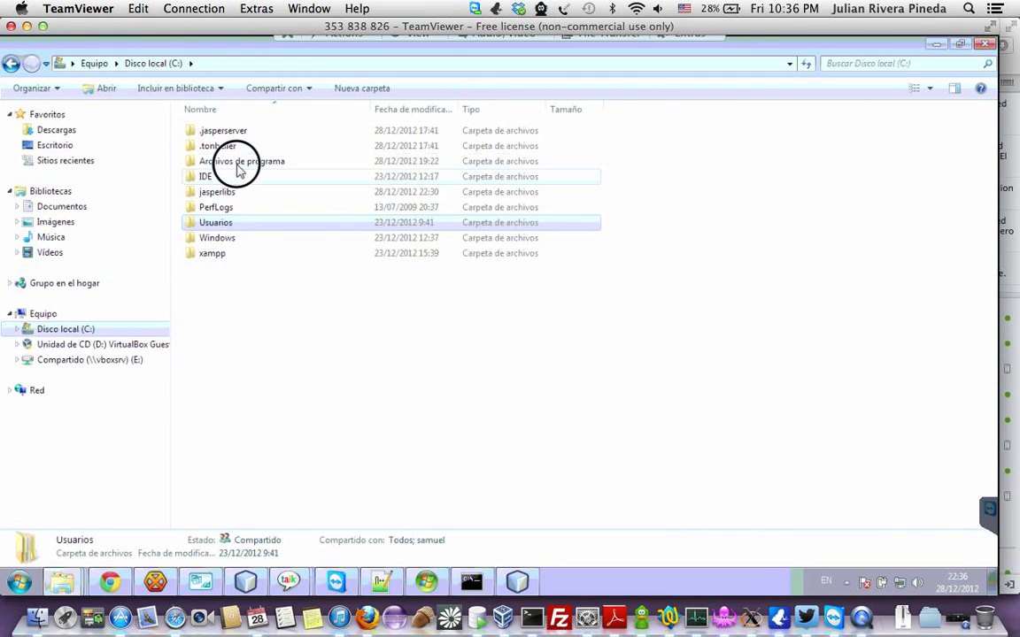
double_click(237, 162)
double_click(266, 147)
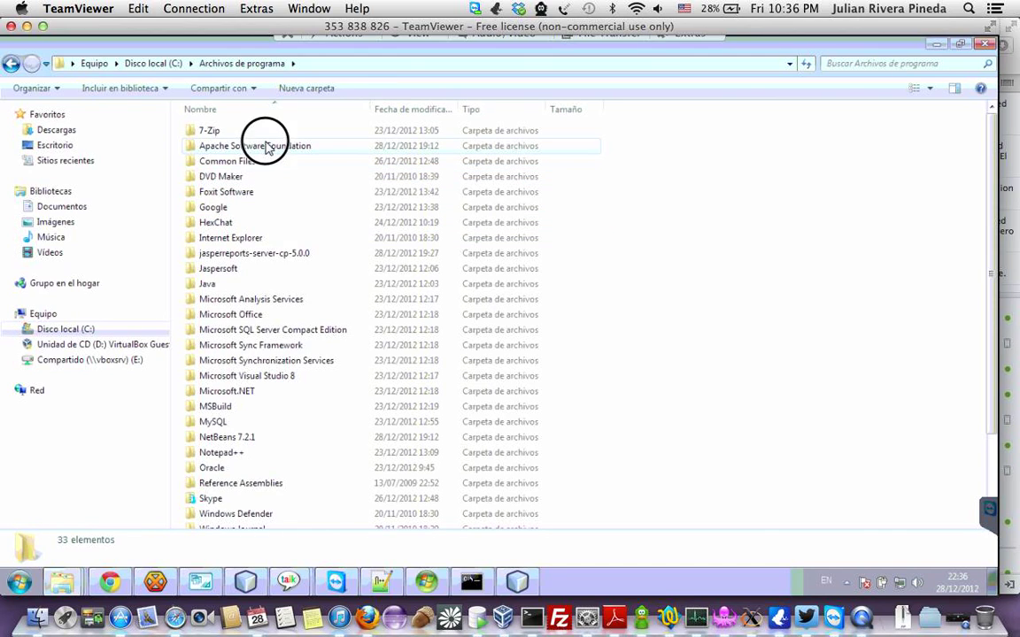
left_click(266, 135)
double_click(265, 135)
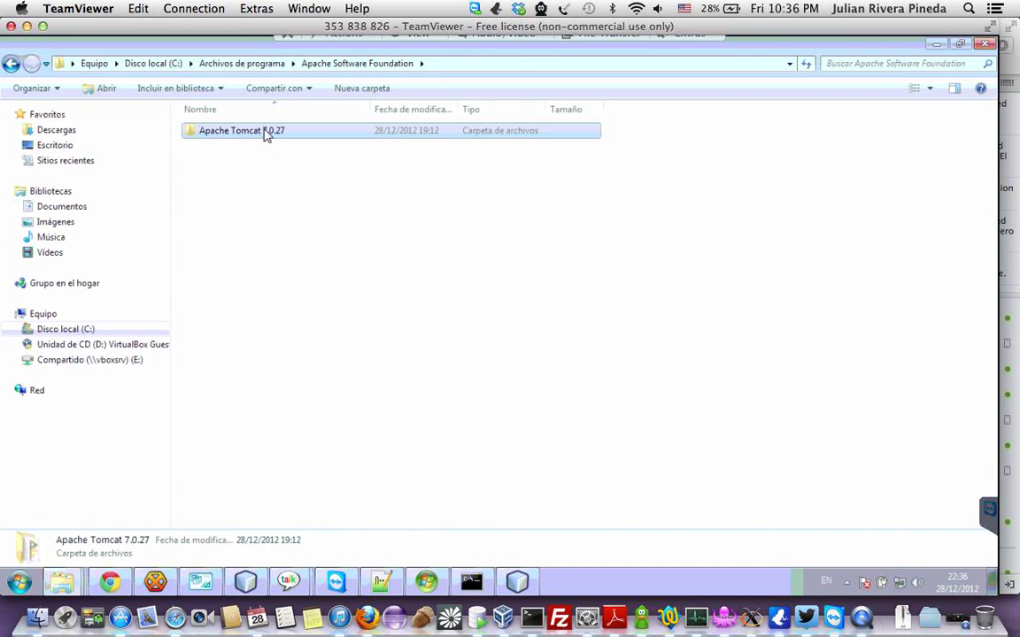
left_click(205, 163)
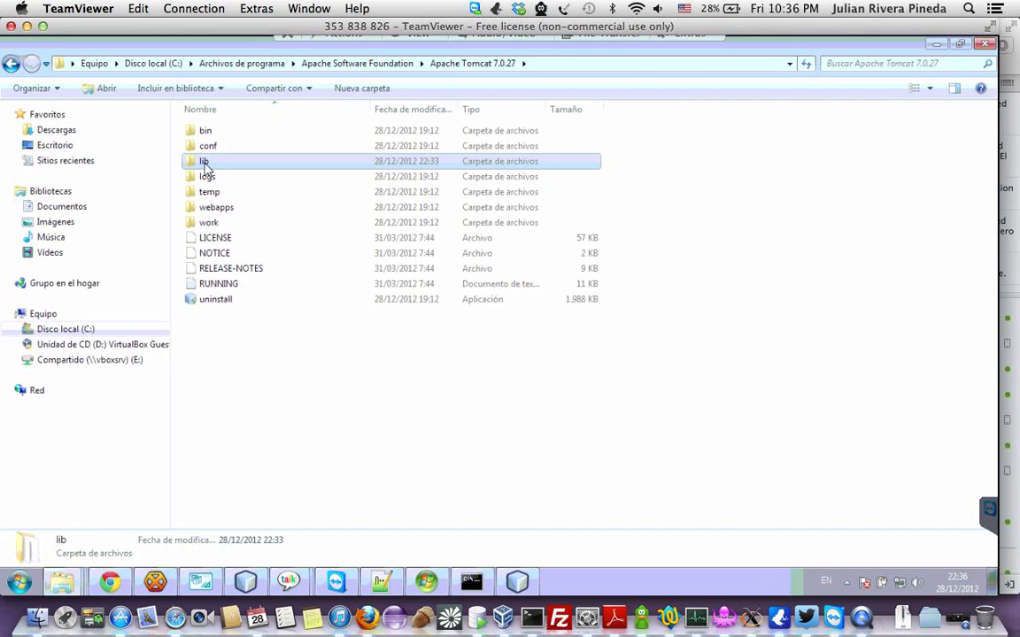
double_click(205, 165)
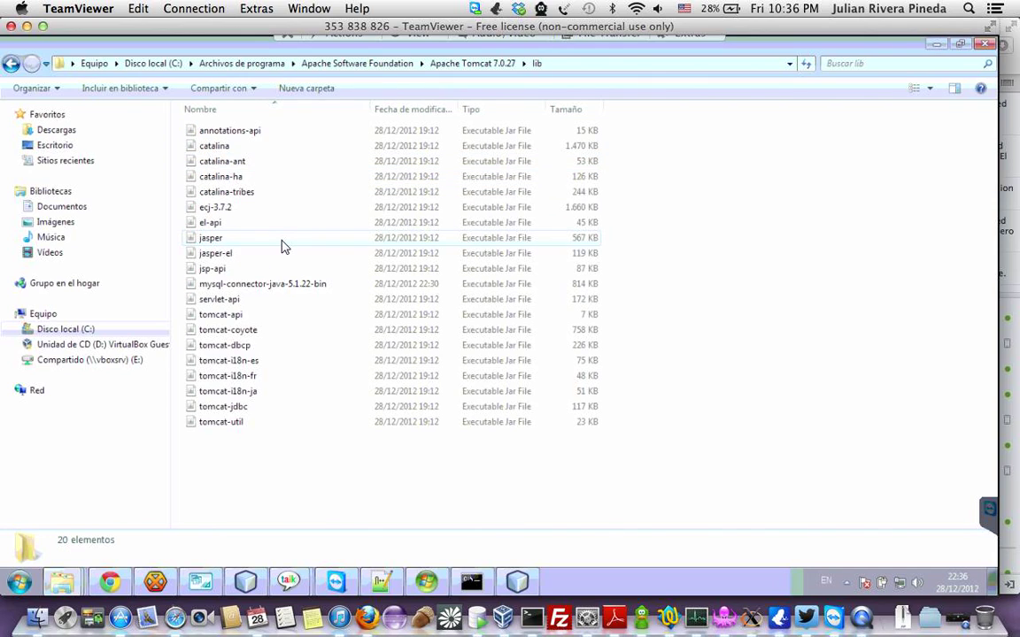
key("ctrl+v")
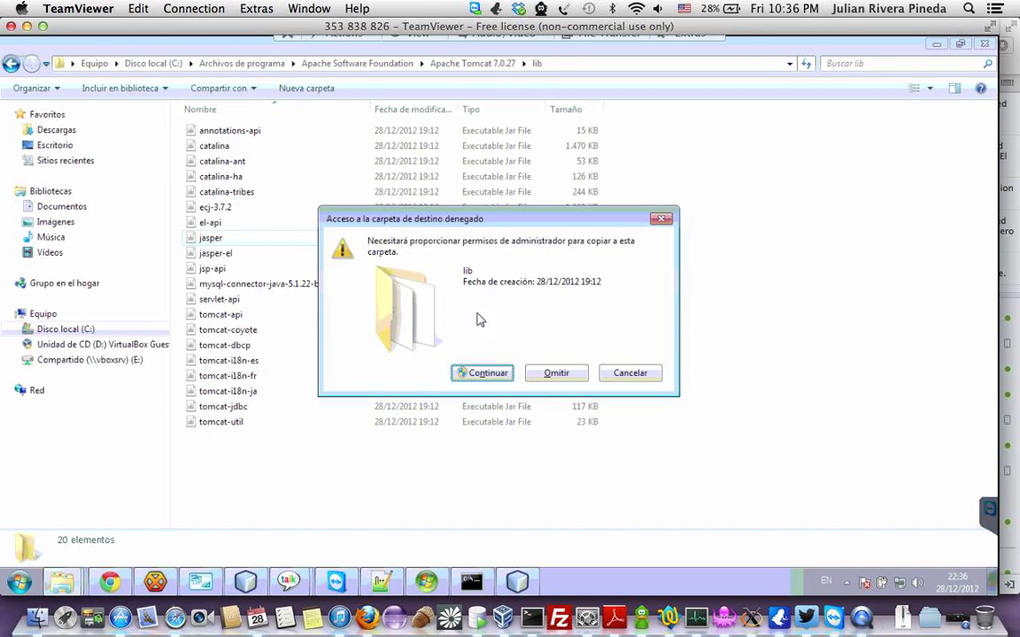
left_click(482, 372)
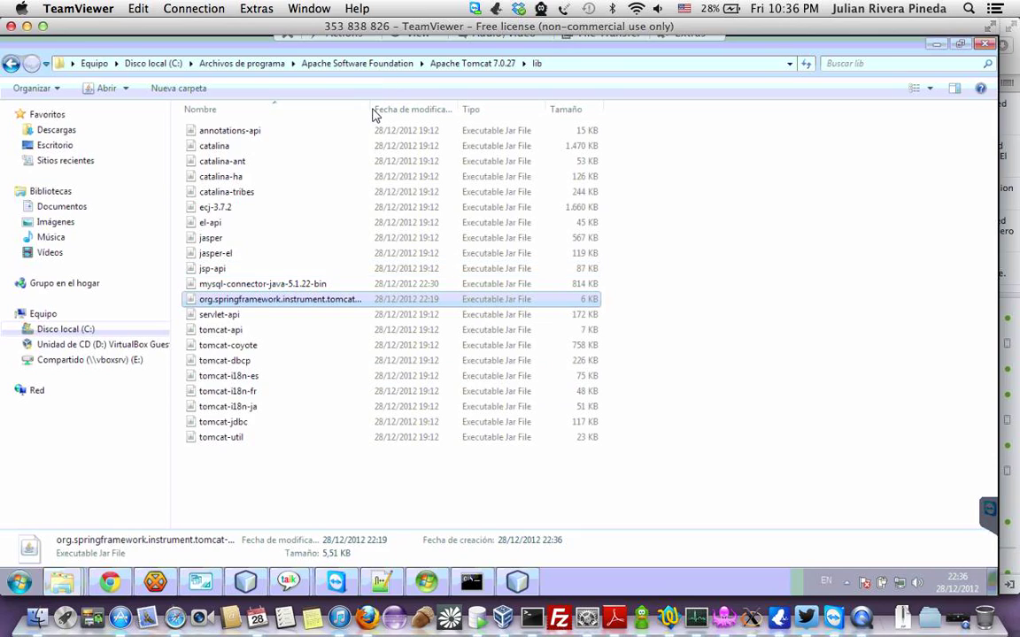
left_click_drag(369, 102, 455, 109)
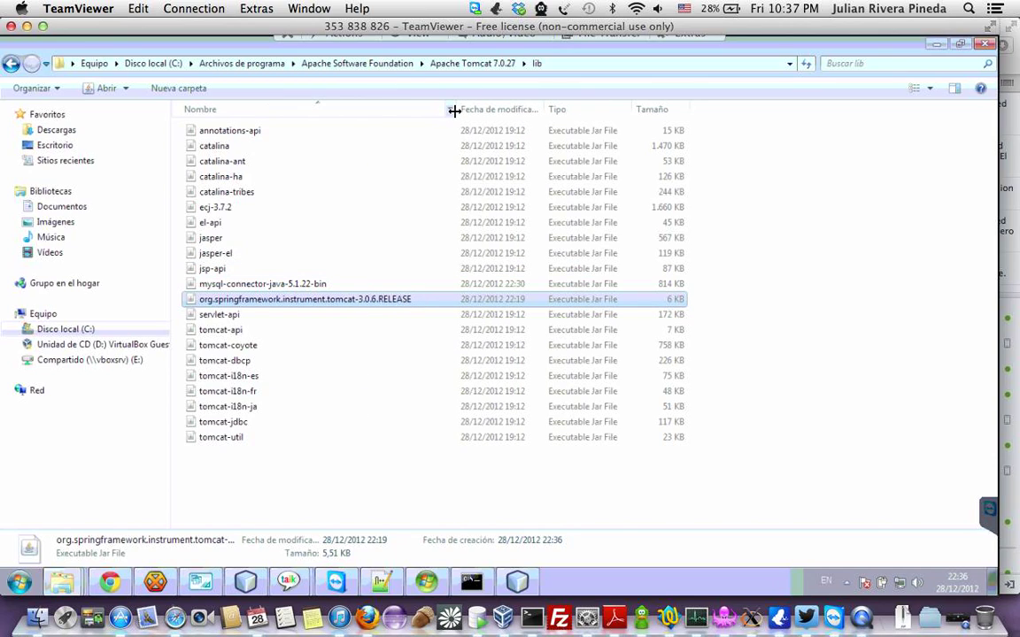
left_click(644, 620)
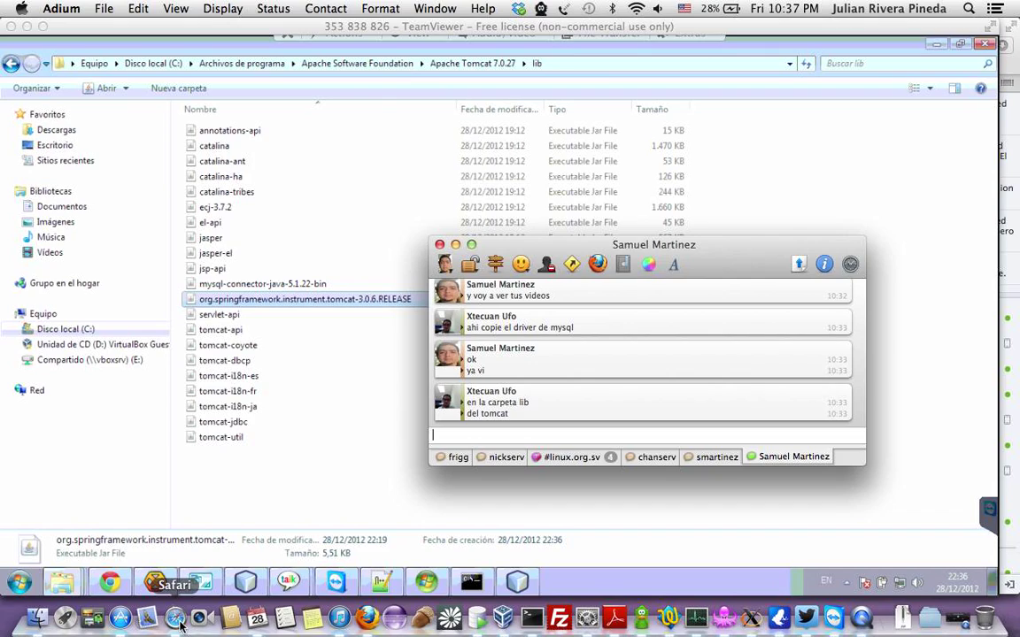
Step: Send 'la libreria de instrumentacion para tomcat del framework de spring' in the Adium chat
type("la s")
key("BackSpace")
type("mi")
key("BackSpace")
key("BackSpace")
type("libreria de")
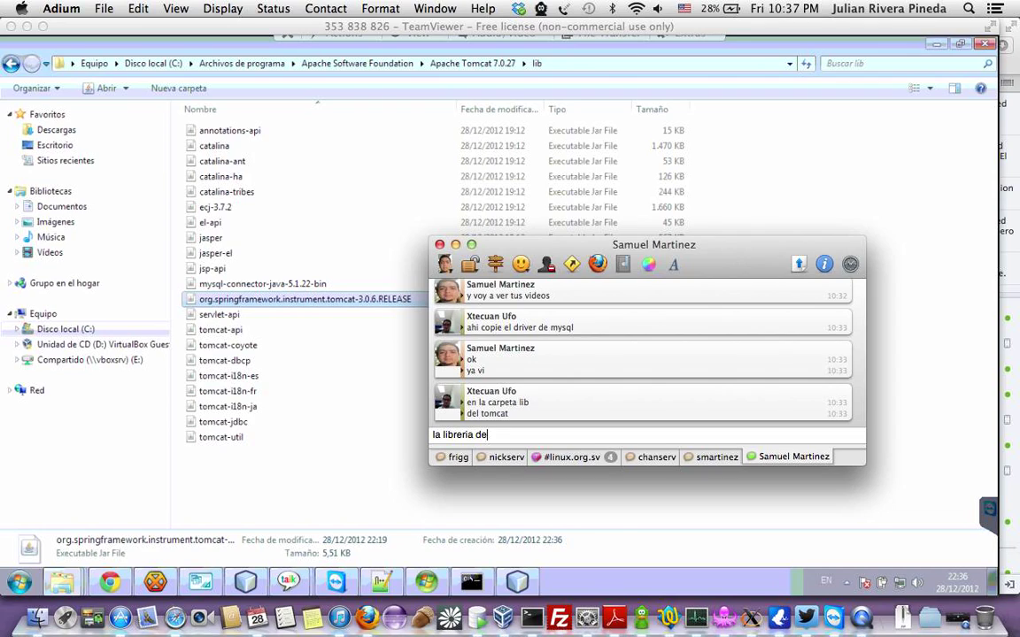
type(" instrumentacion pa")
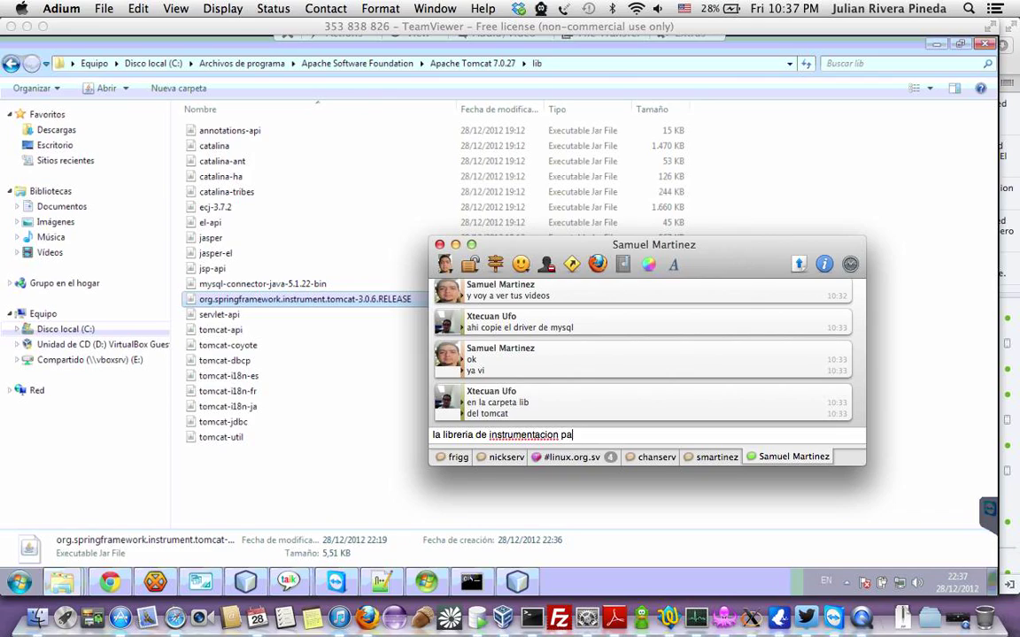
type("ra tomcat del framewro")
key("BackSpace")
key("BackSpace")
type("ork")
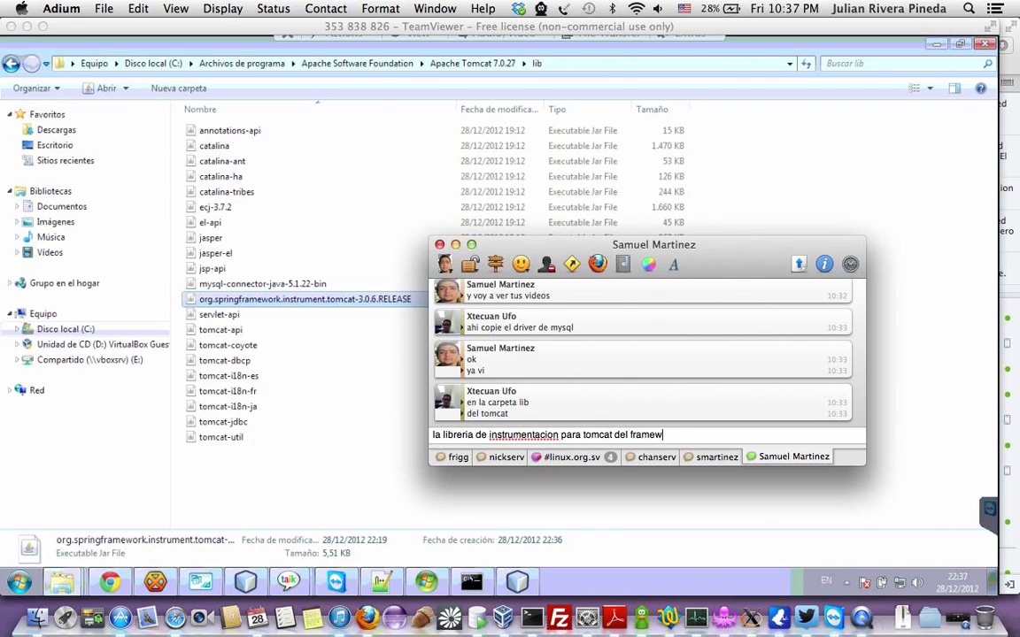
type(" de sptring")
key("Return")
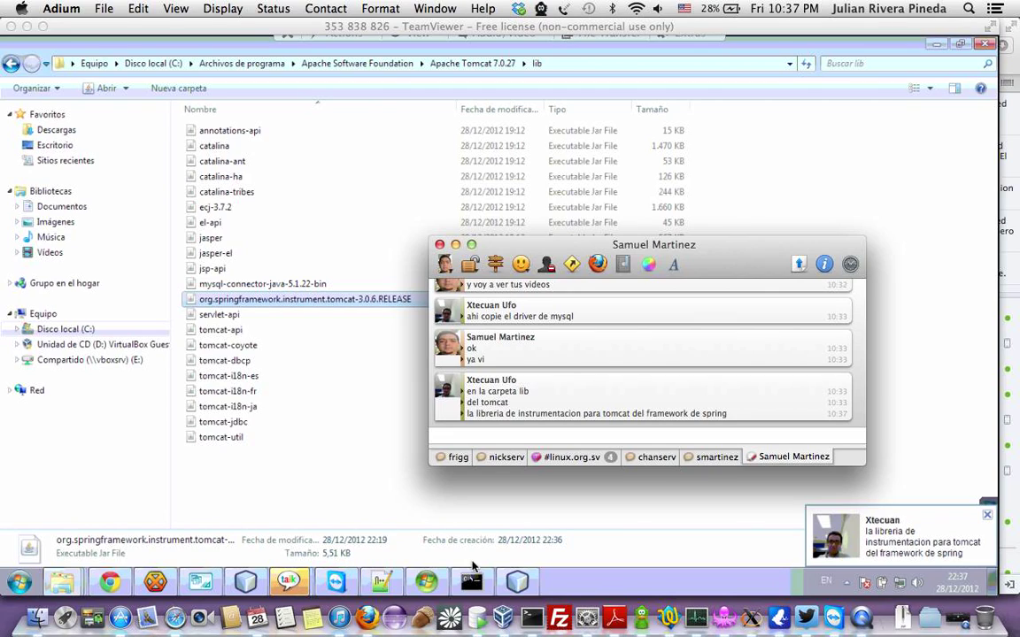
Step: Return to TeamViewer, cancel the Ant Library Manager, and browse the LlamadorReportes Projects tree
left_click(528, 593)
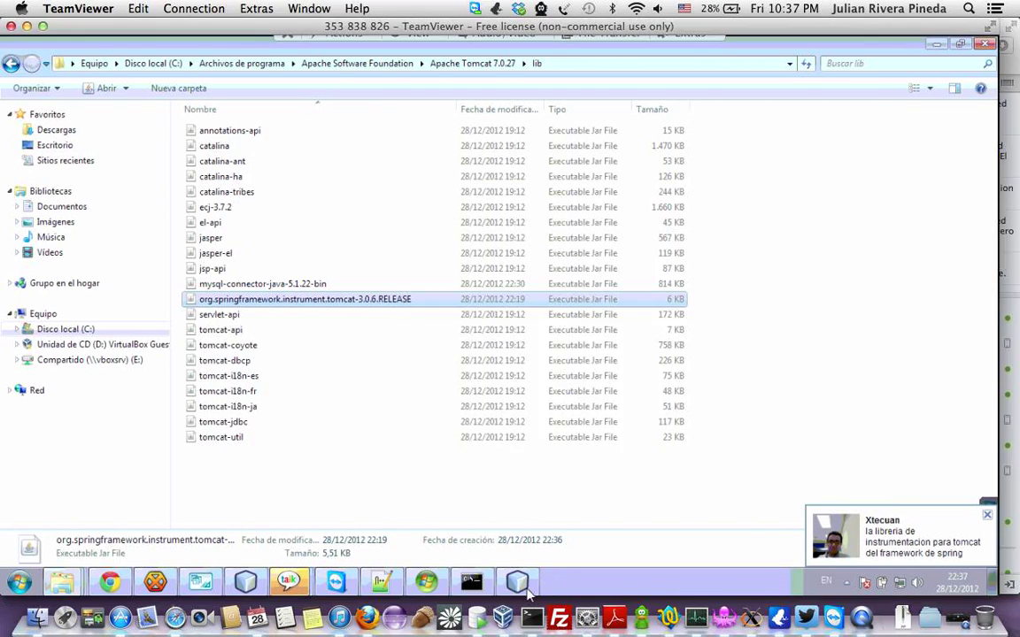
left_click(528, 595)
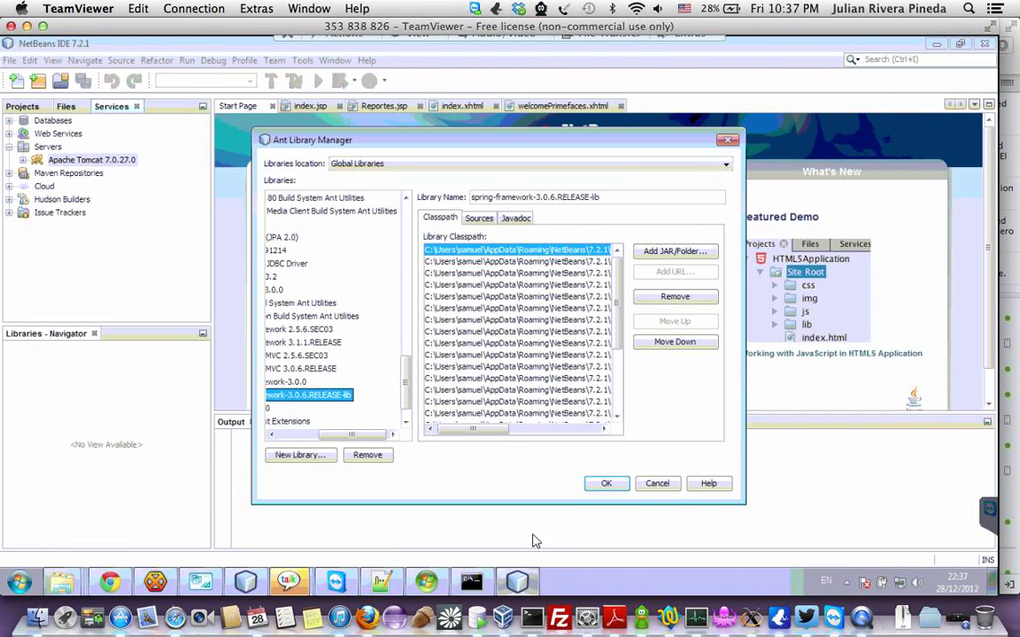
left_click(656, 484)
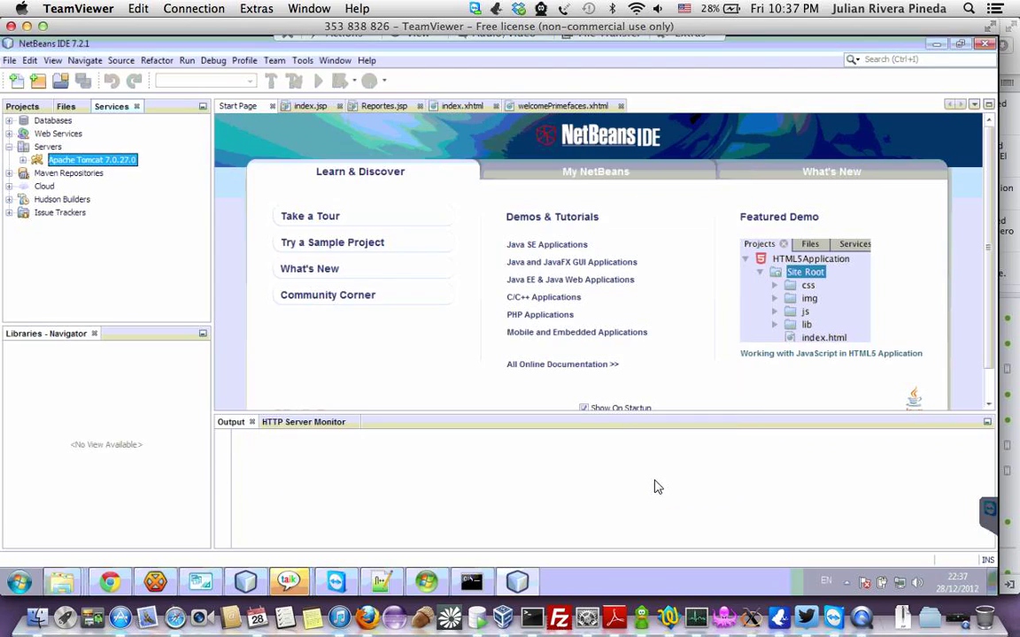
left_click(23, 103)
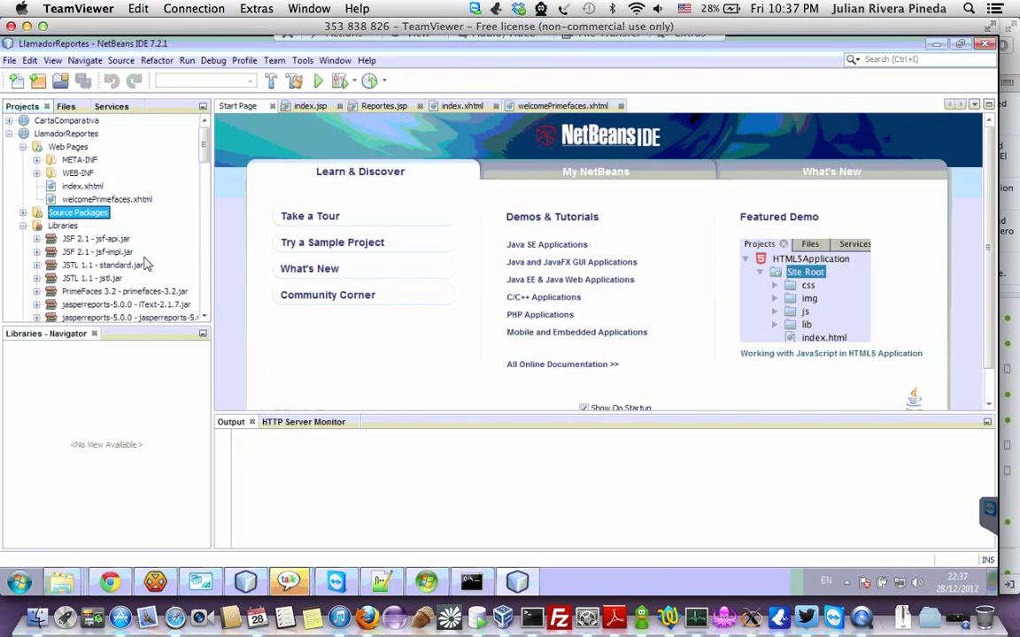
scroll(146, 263, "down", 15)
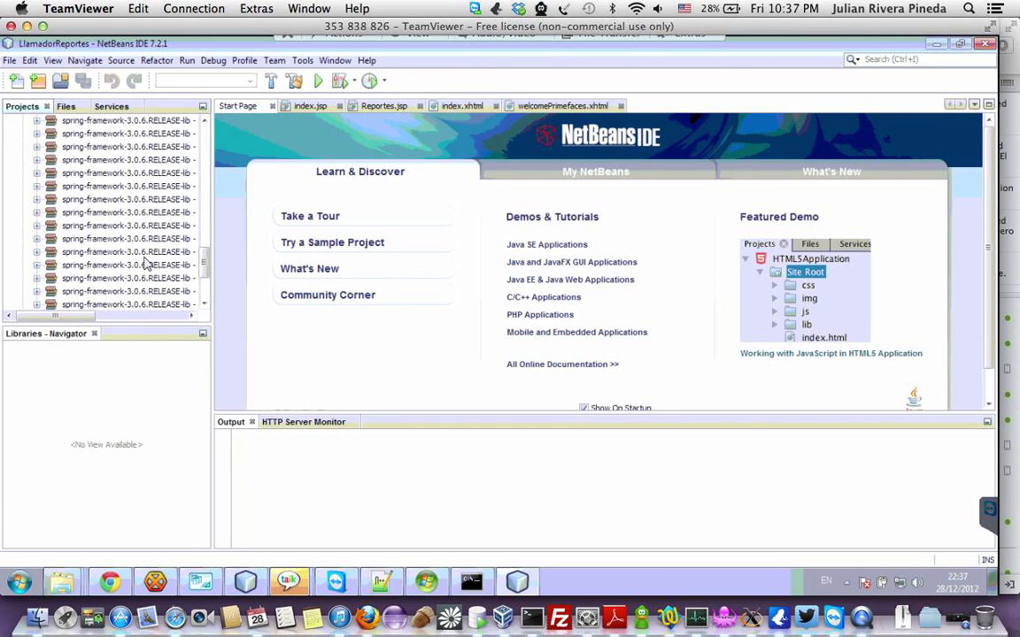
scroll(146, 263, "down", 3)
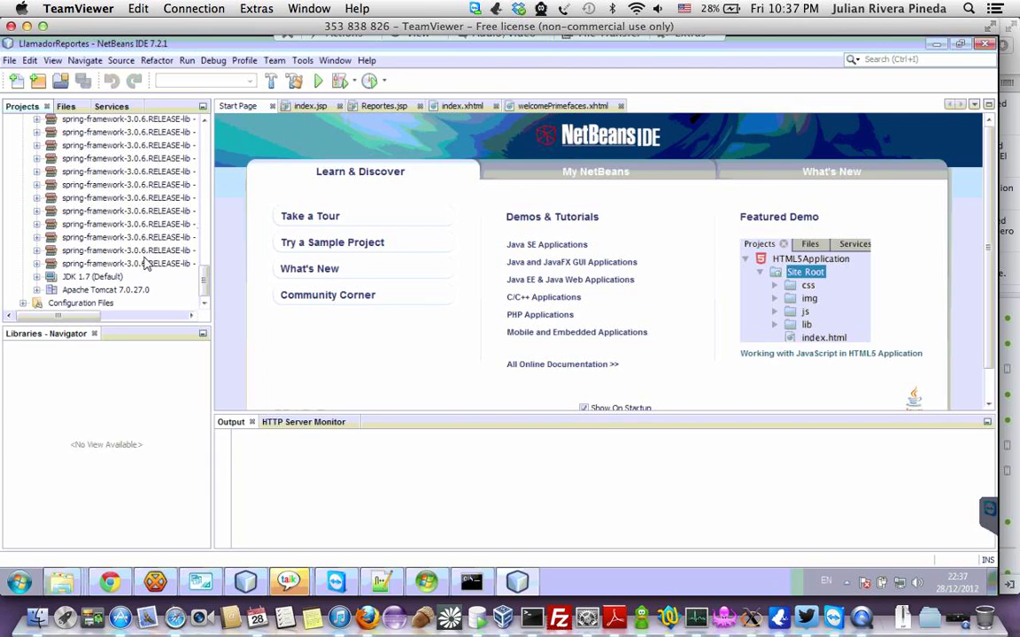
scroll(146, 264, "up", 15)
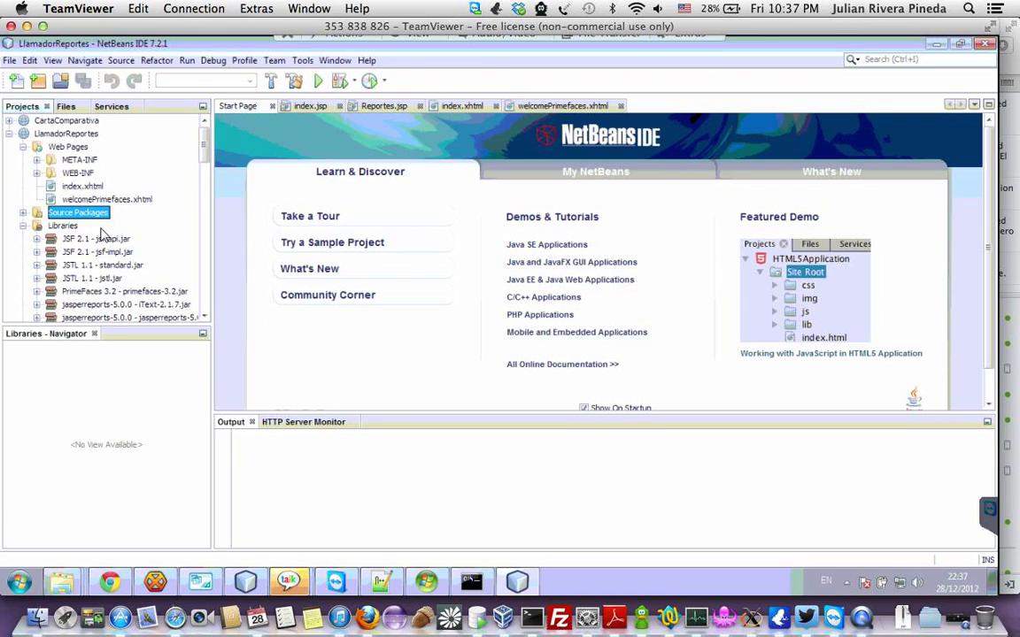
Step: Expand the WEB-INF folder to show beans.xml and web.xml
left_click(38, 174)
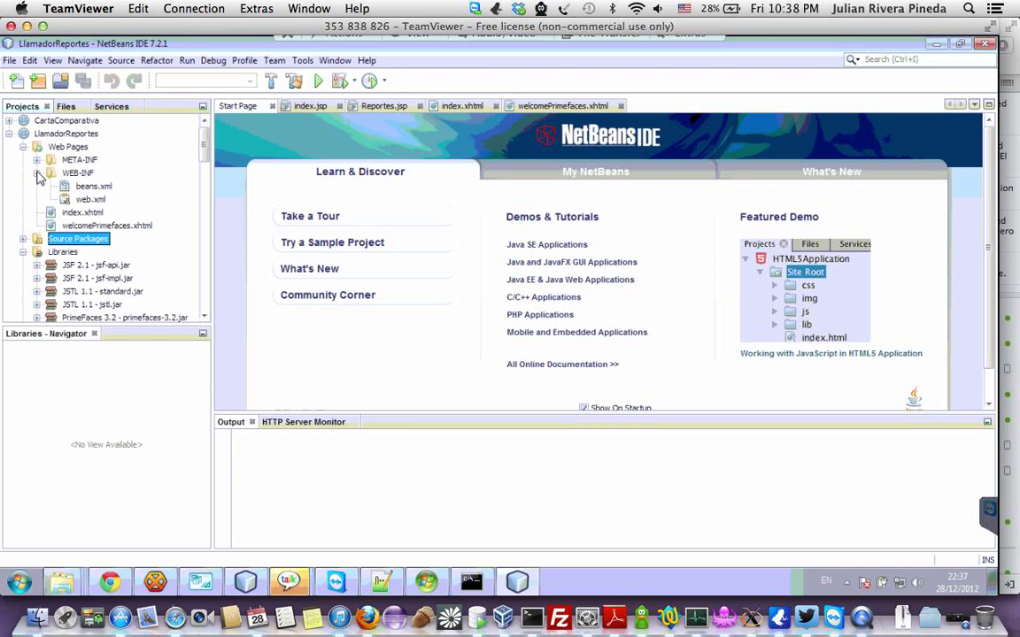
left_click(85, 174)
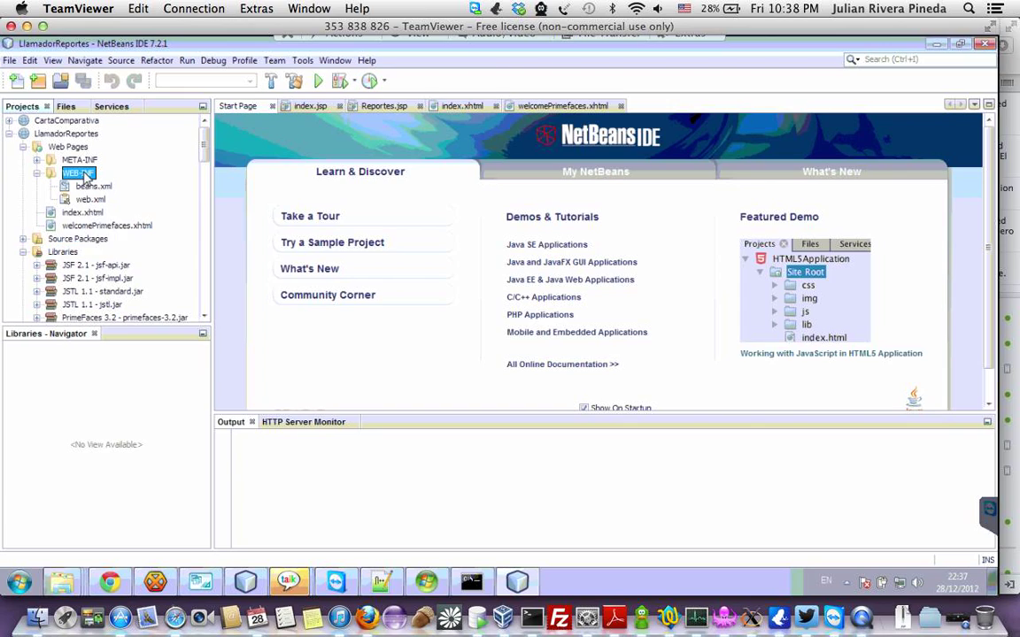
right_click(87, 177)
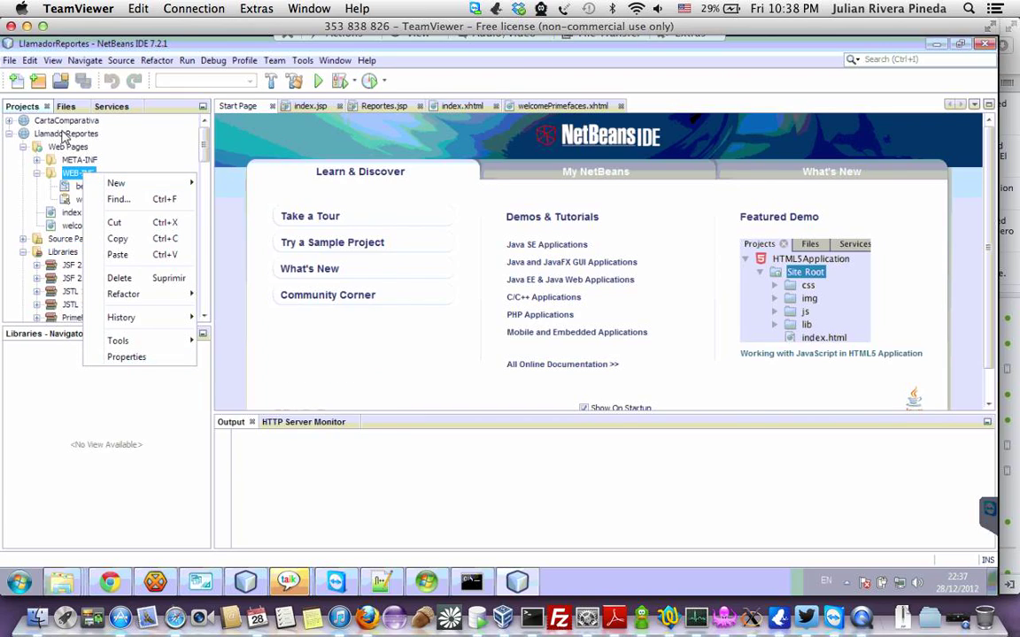
left_click(64, 134)
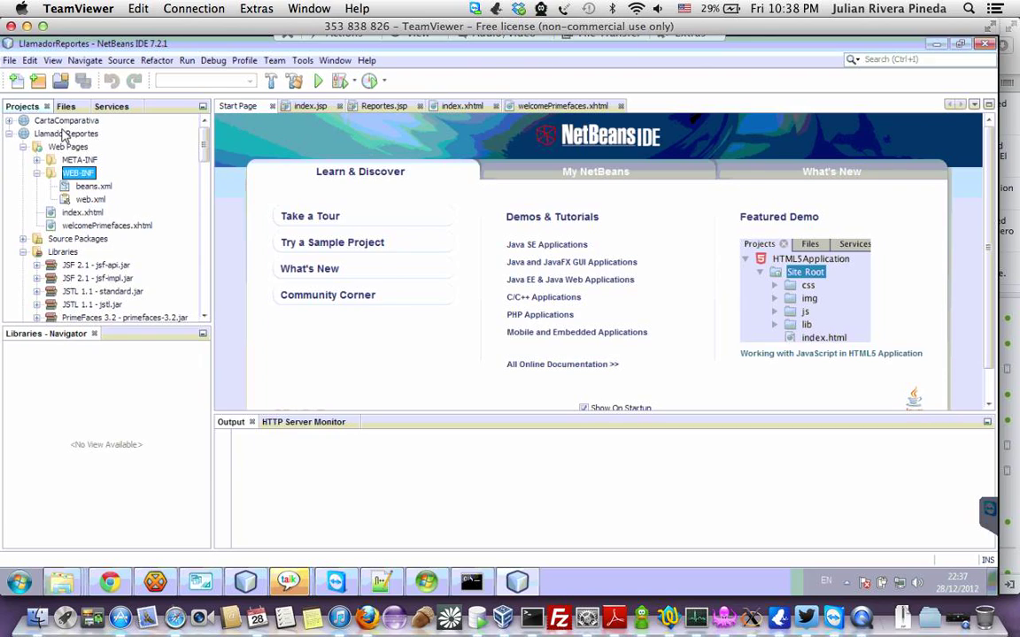
Step: Check the project's Spring Framework configuration files in Properties, then cancel without changes
left_click(64, 134)
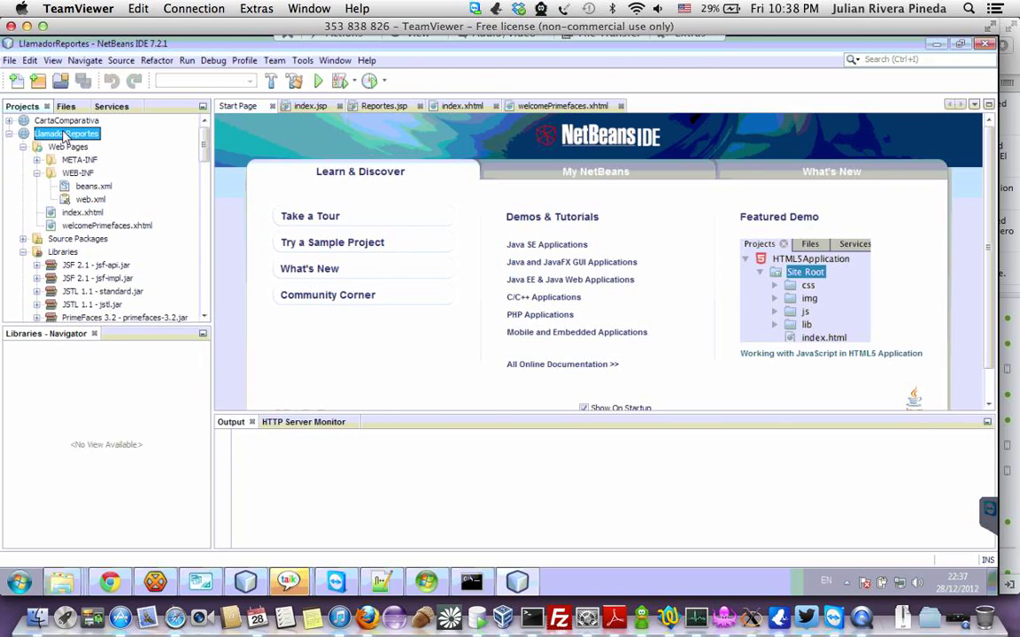
right_click(64, 135)
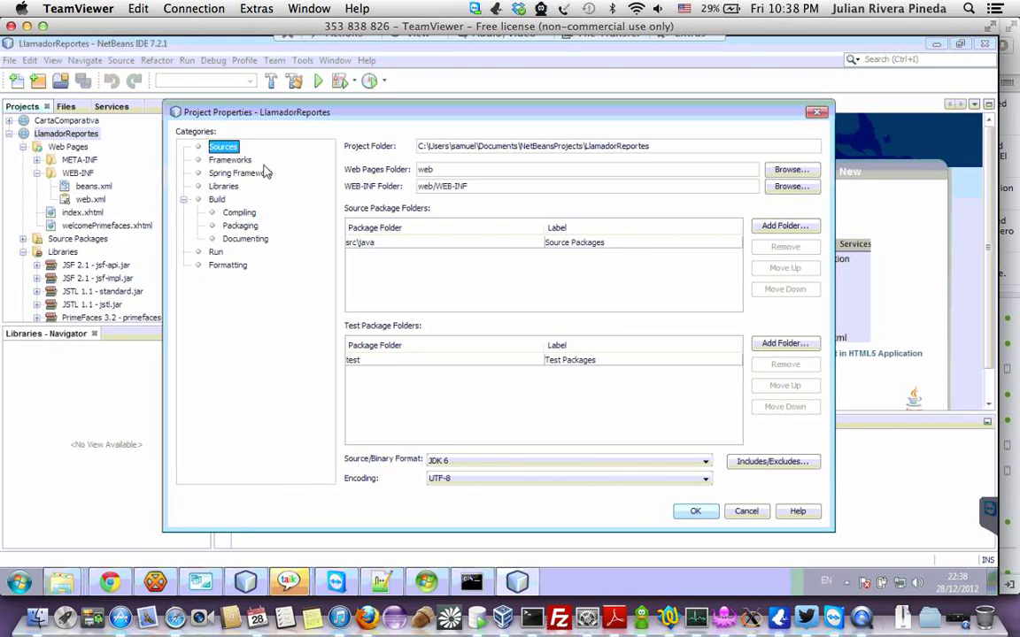
left_click(241, 173)
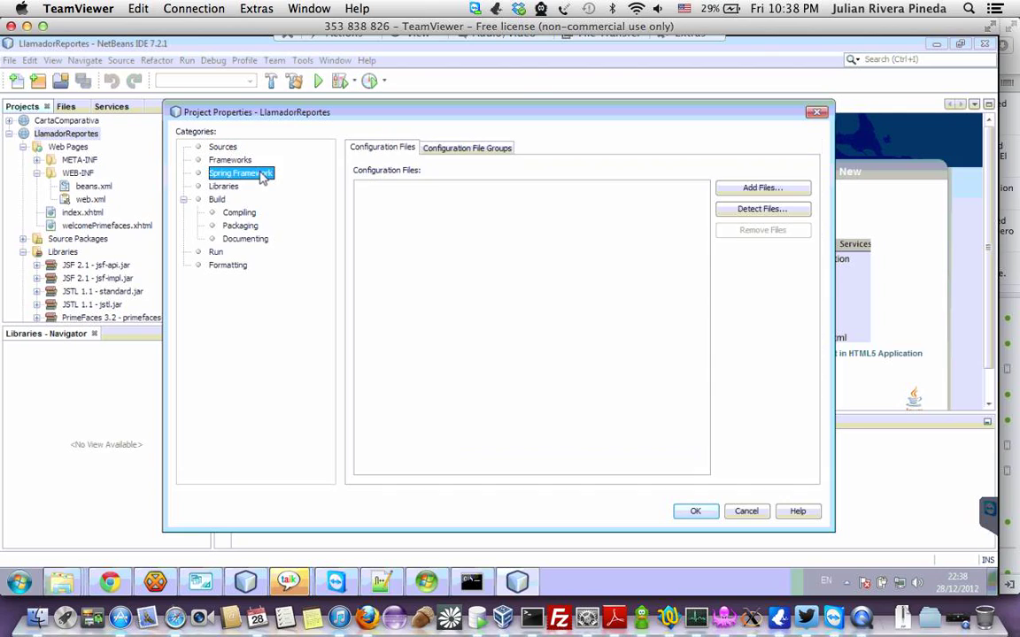
left_click(772, 190)
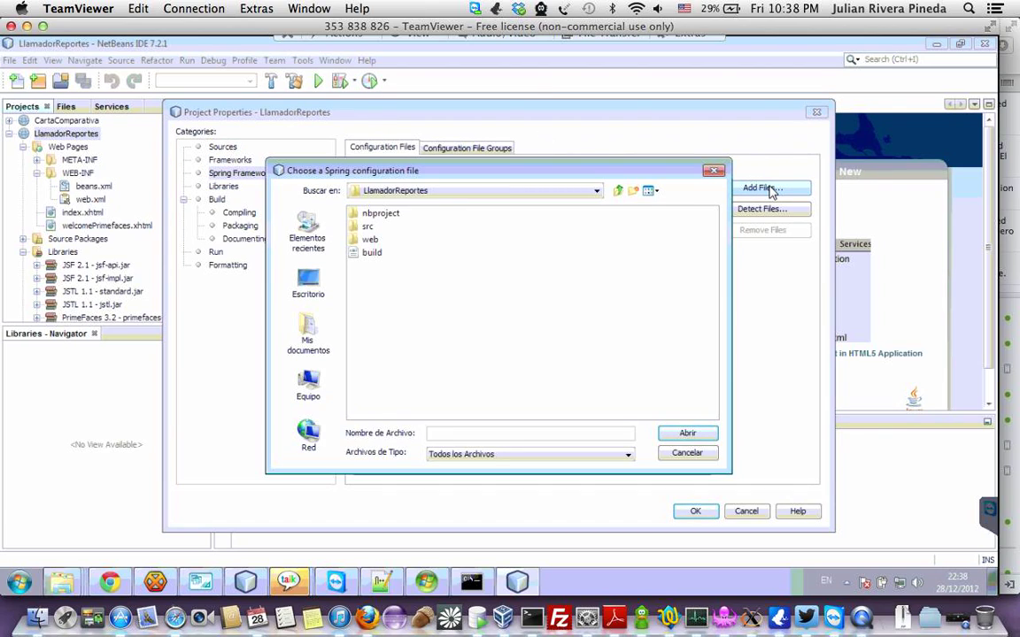
left_click(681, 453)
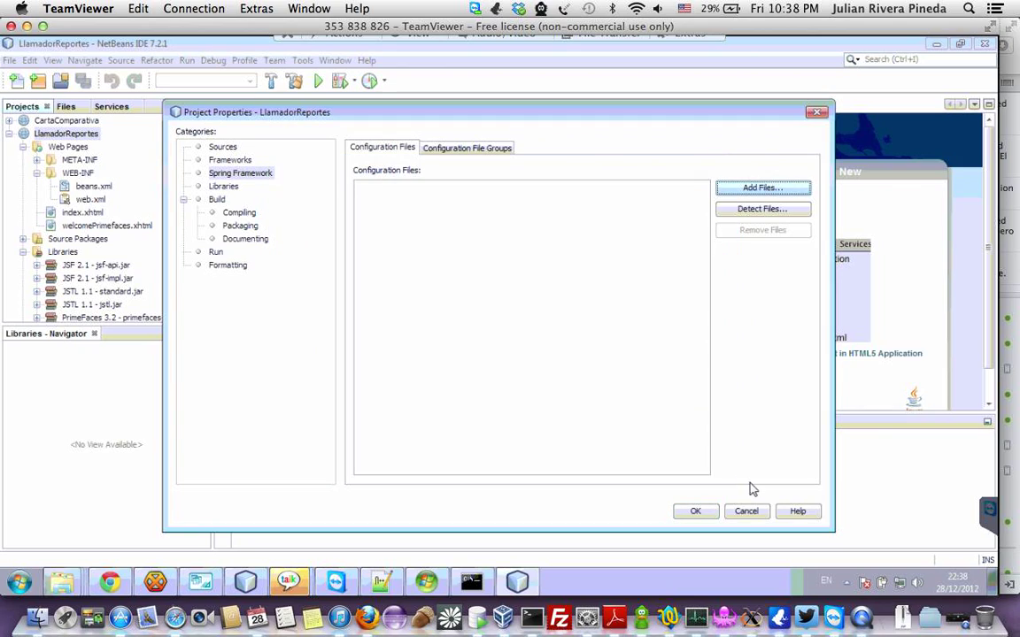
left_click(749, 513)
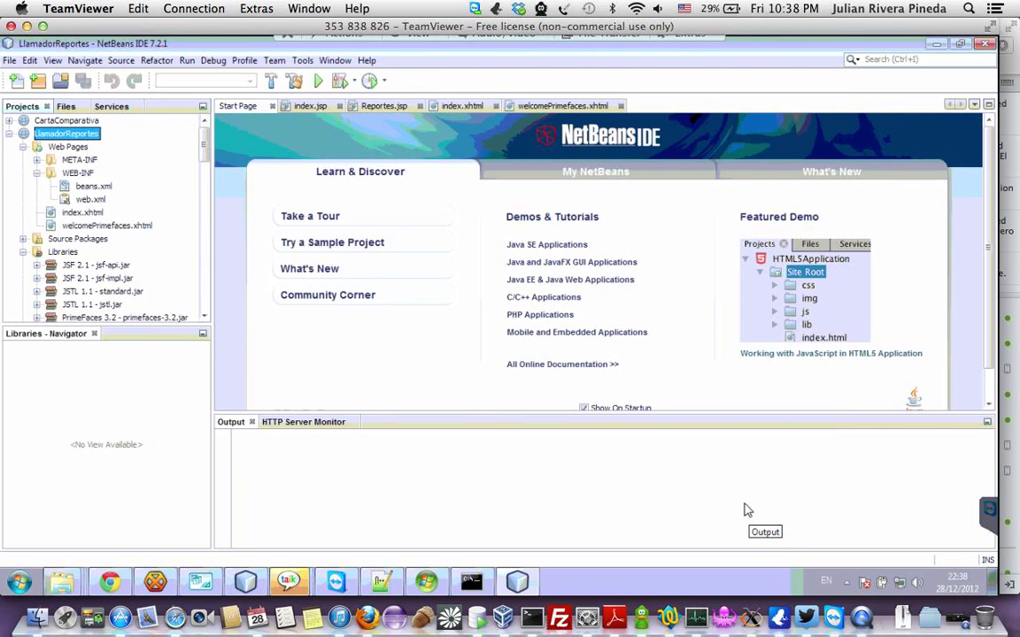
Step: Start a new Spring Framework > Spring XML Configuration File in WEB-INF
left_click(77, 173)
right_click(77, 173)
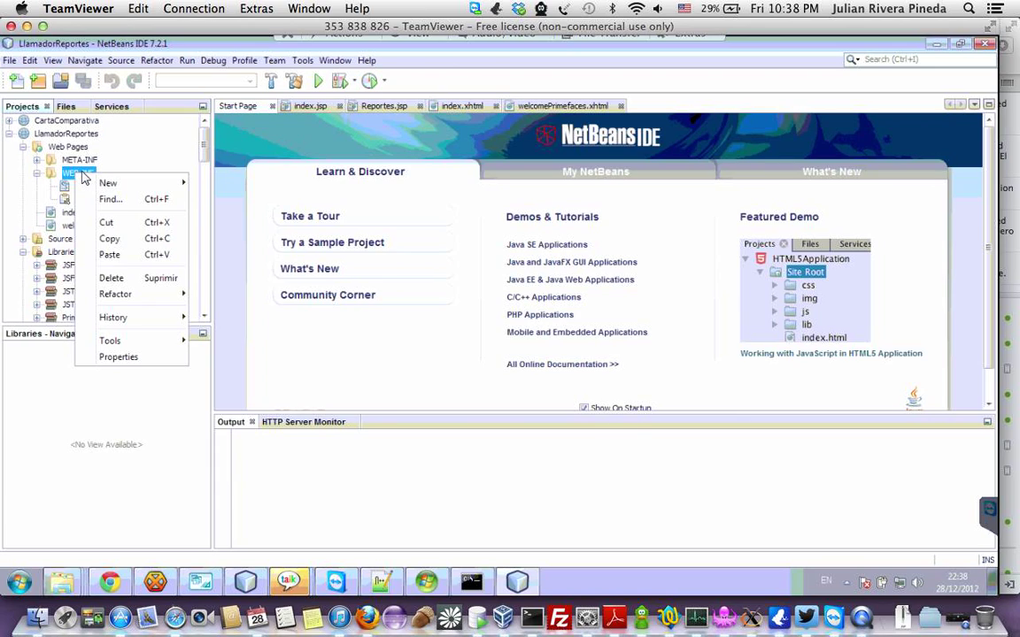
mouse_move(137, 189)
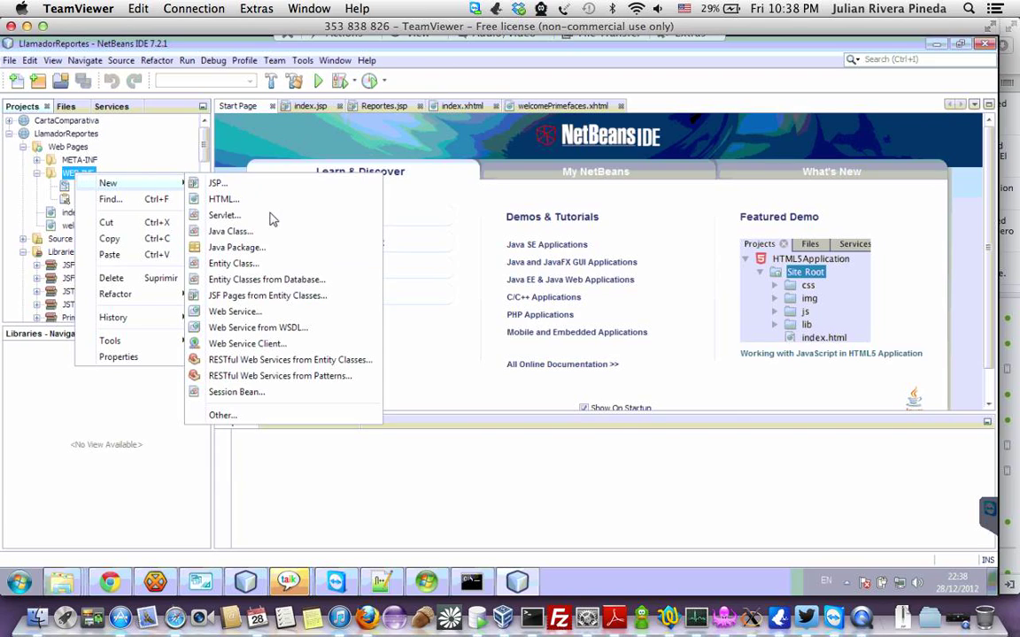
left_click(221, 415)
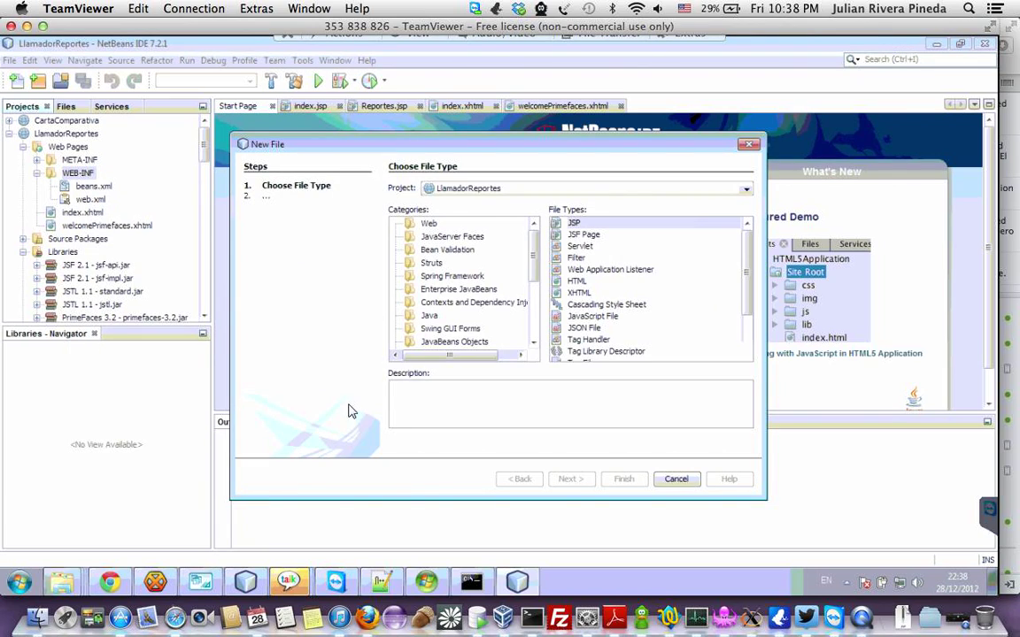
left_click(463, 277)
left_click(593, 225)
left_click(571, 482)
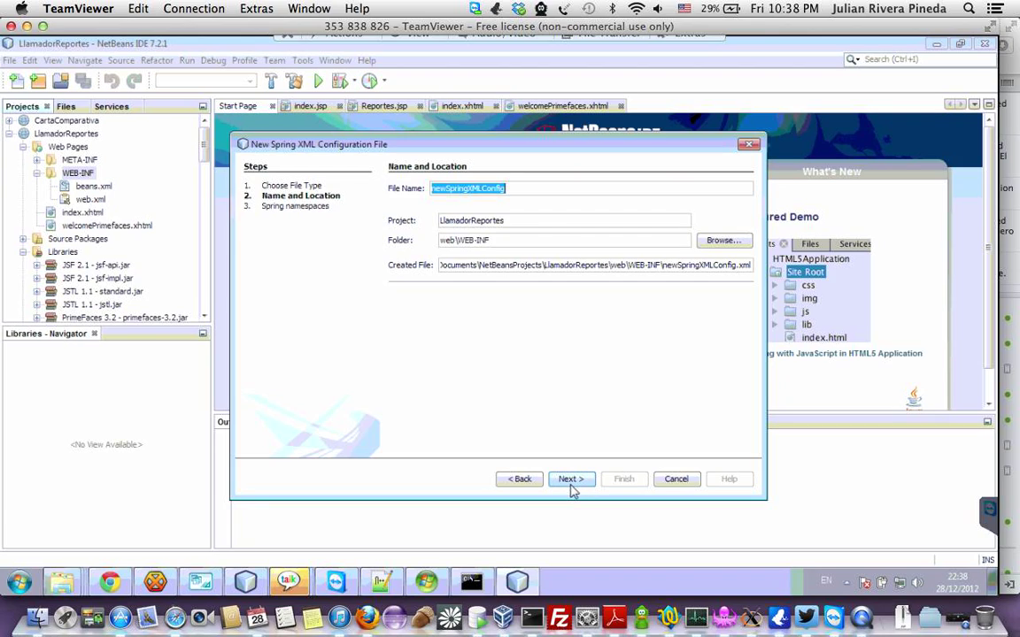
Step: Name it servicios and finish the wizard to open servicios.xml
type("s")
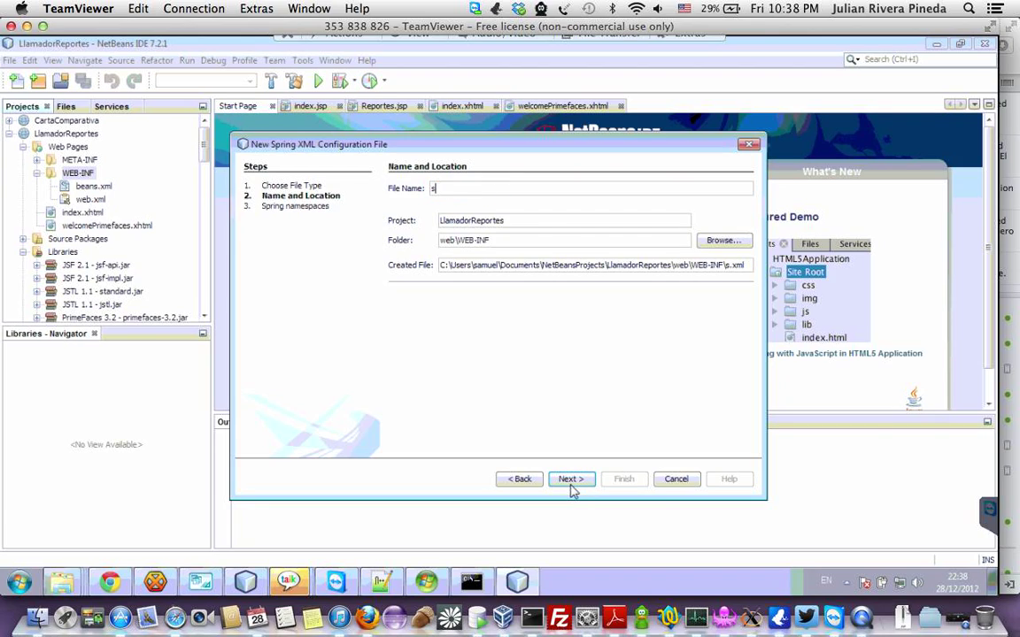
type("ervicios")
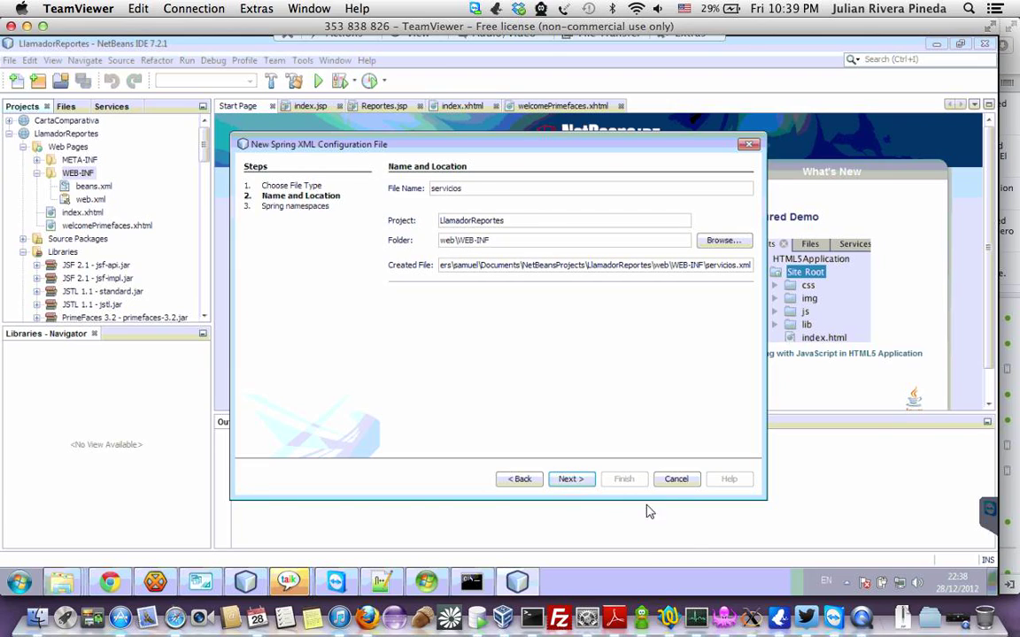
left_click(571, 478)
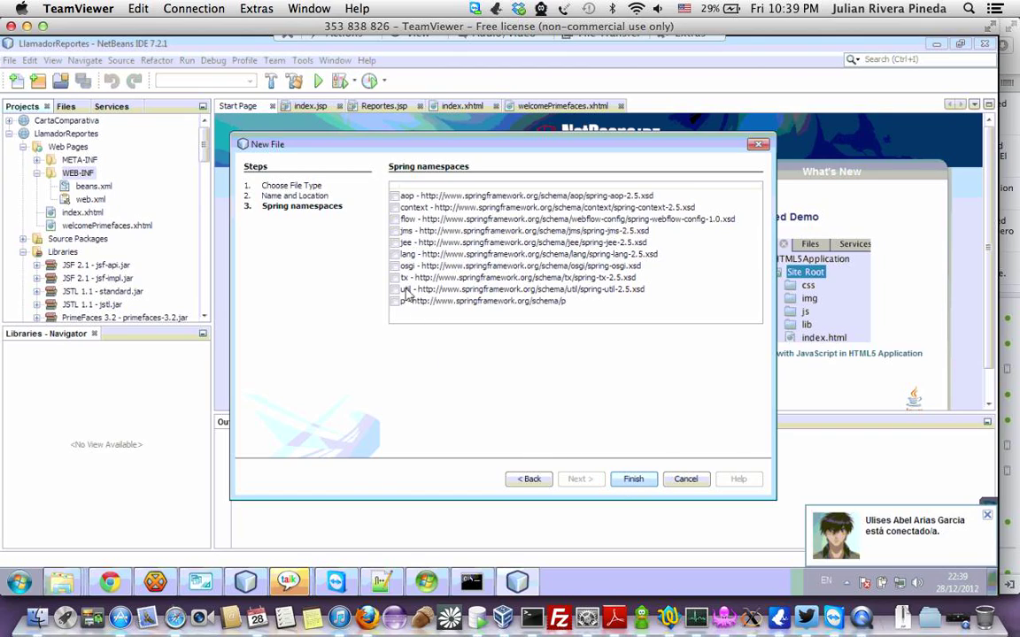
left_click(633, 479)
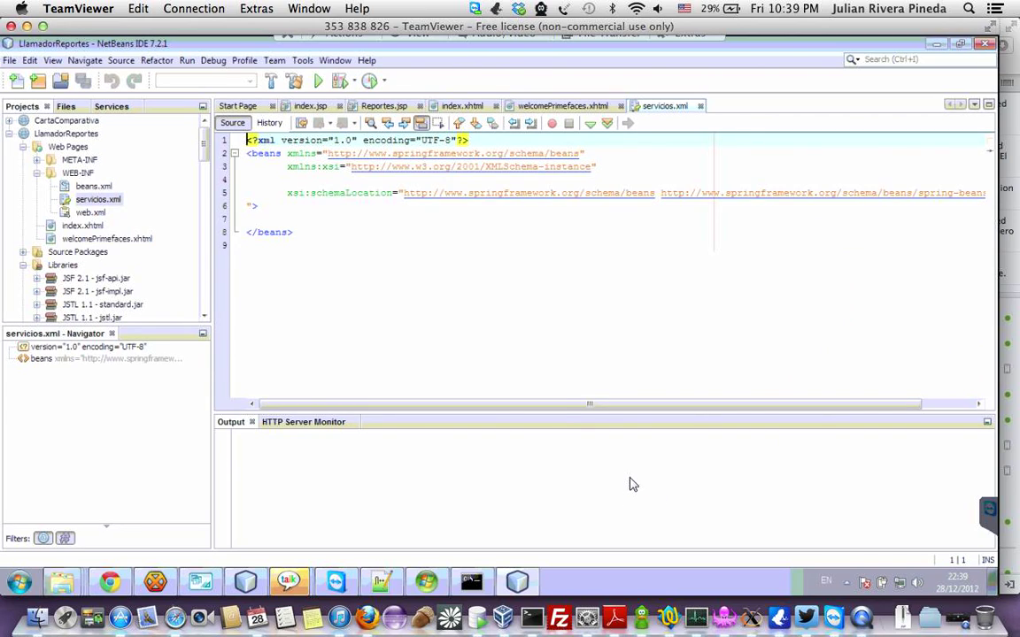
left_click(954, 406)
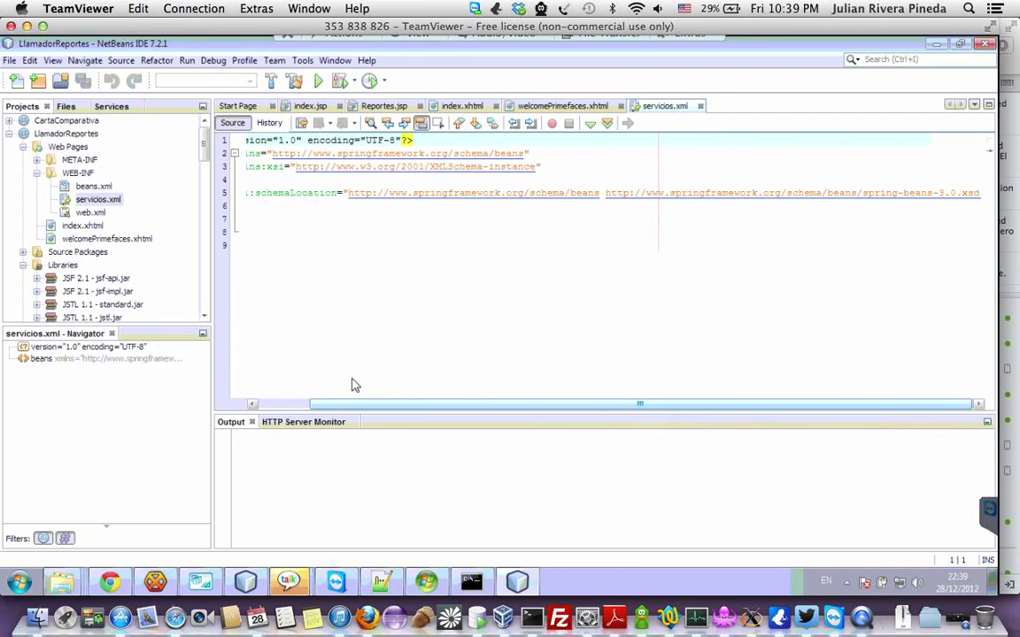
left_click(292, 405)
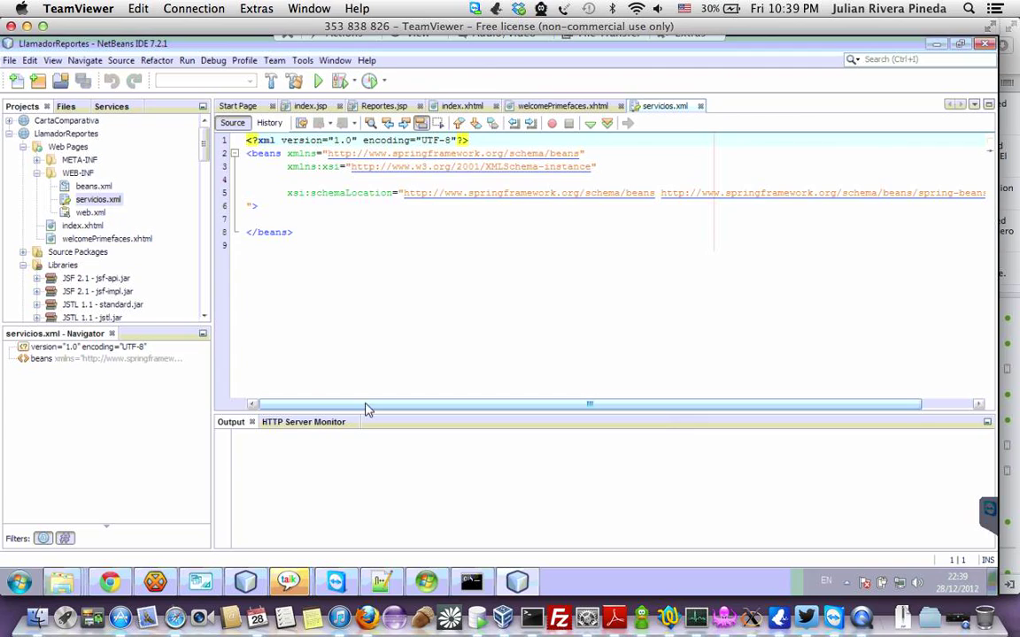
Step: Add a blank line inside the beans element of servicios.xml and create the servicios package under Source Packages
left_click(256, 218)
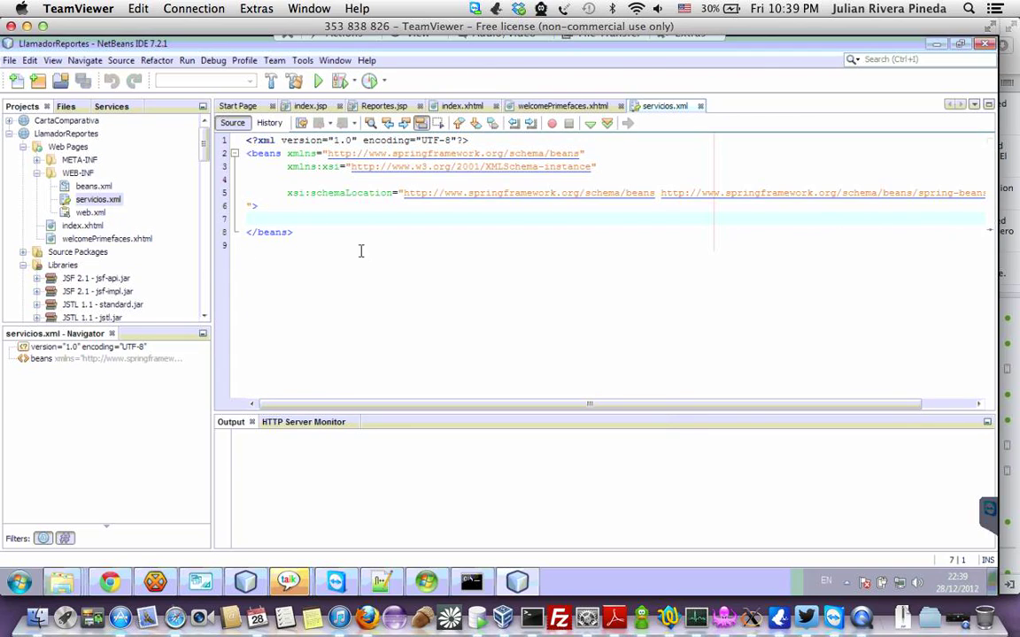
key("Return")
key("Return")
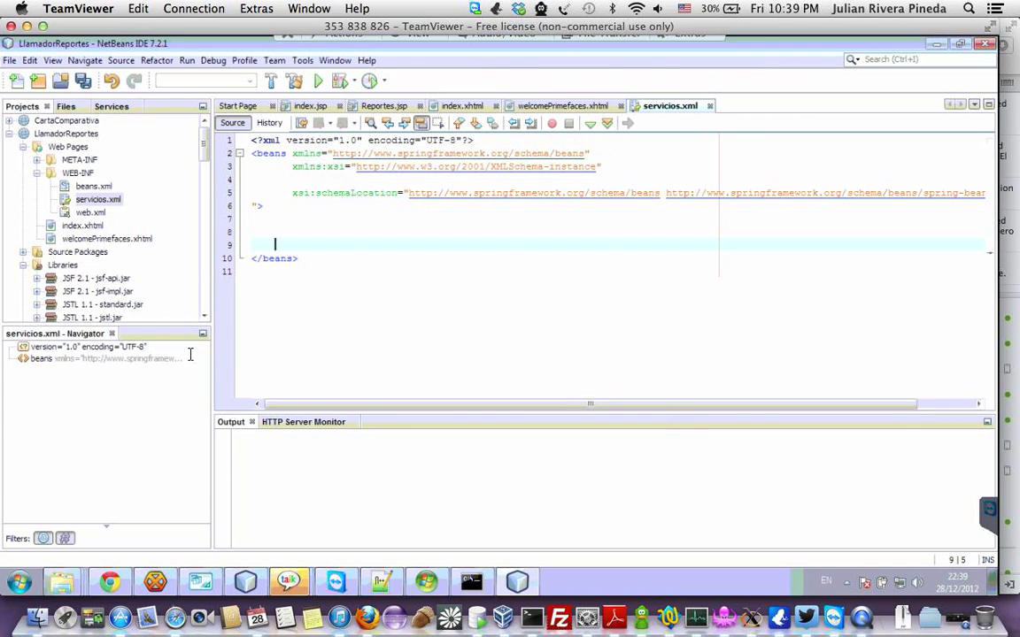
left_click(98, 253)
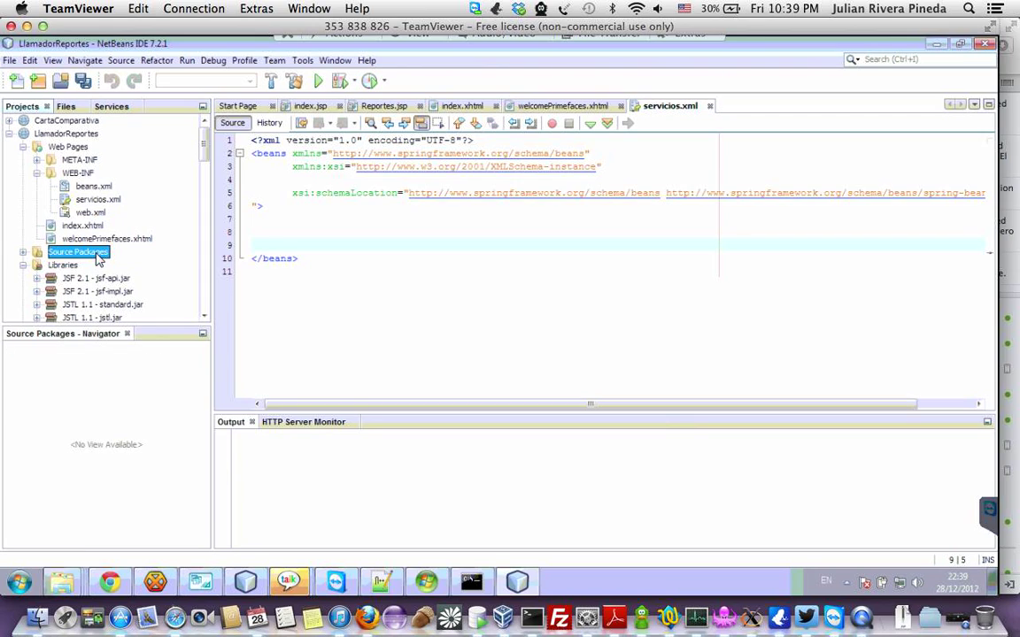
right_click(97, 255)
mouse_move(142, 263)
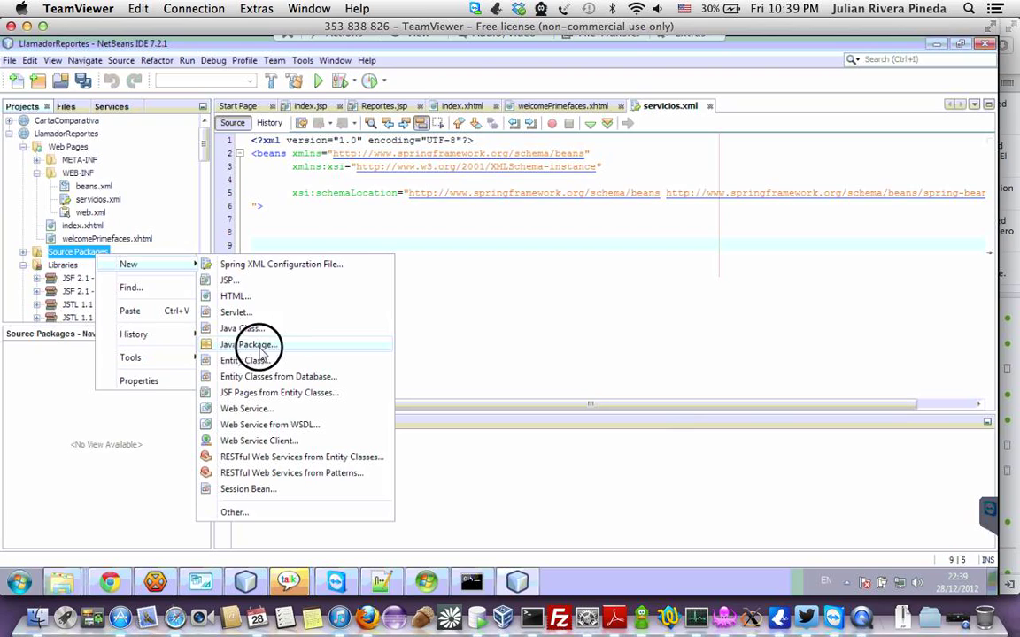
left_click(362, 343)
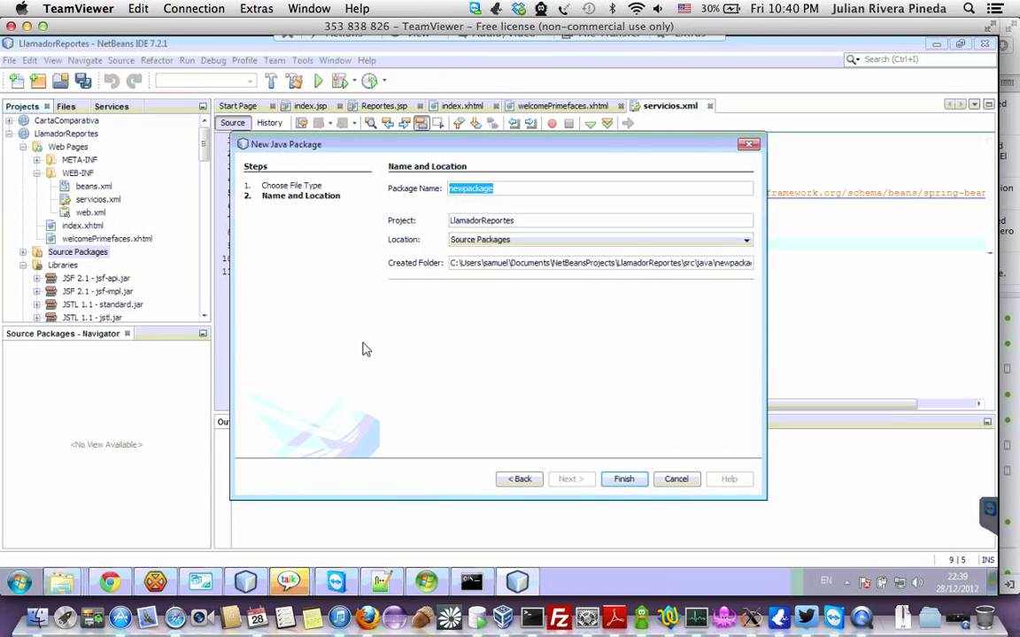
type("serv")
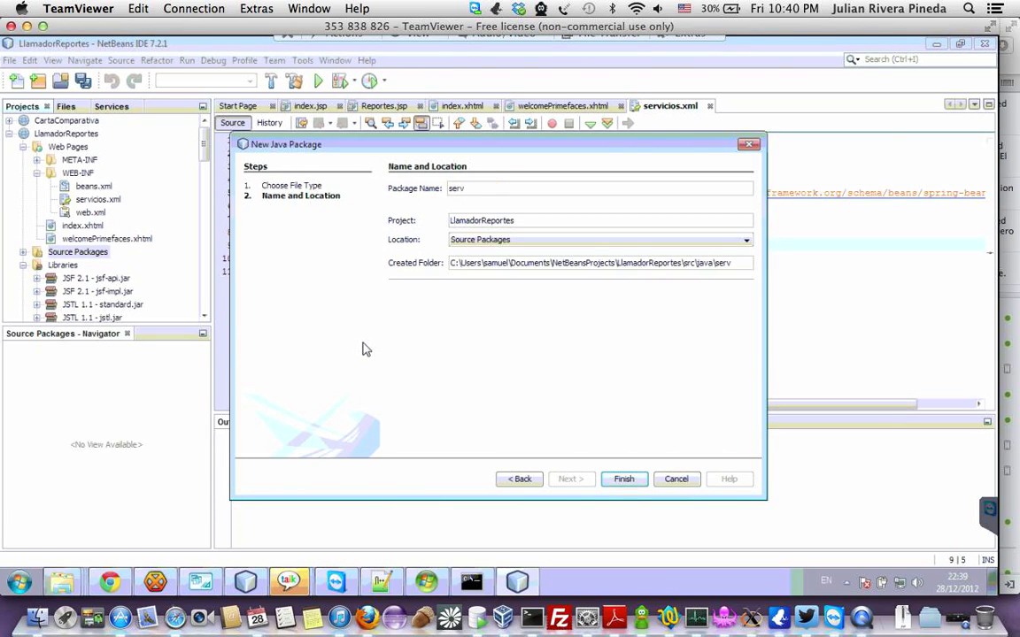
type("icios")
key("Return")
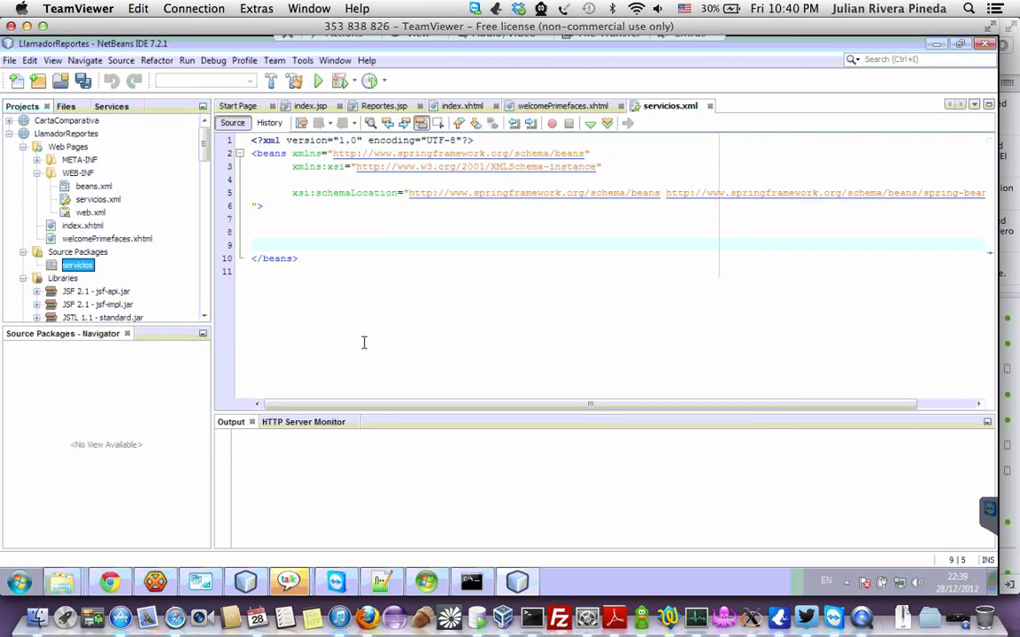
Step: Create a Java Interface named ServicioReportes in the servicios package through New > Other
right_click(88, 270)
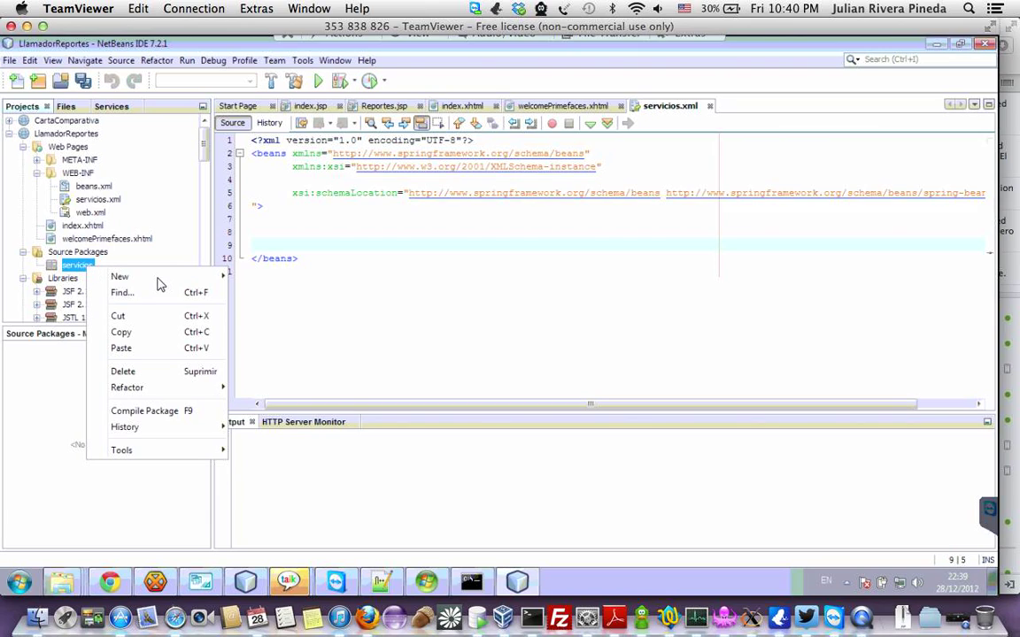
mouse_move(155, 277)
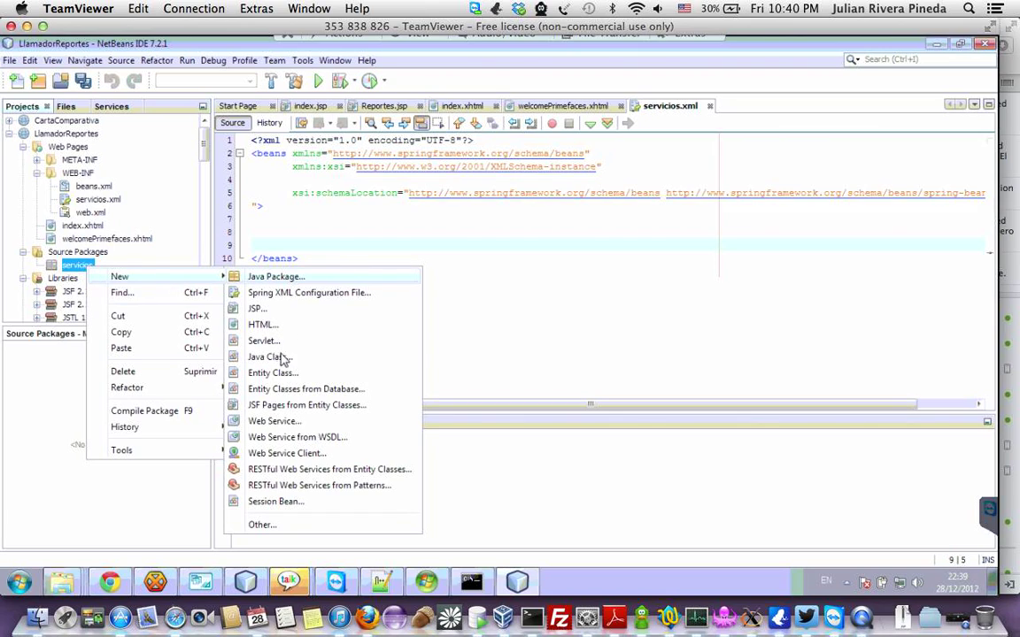
left_click(260, 524)
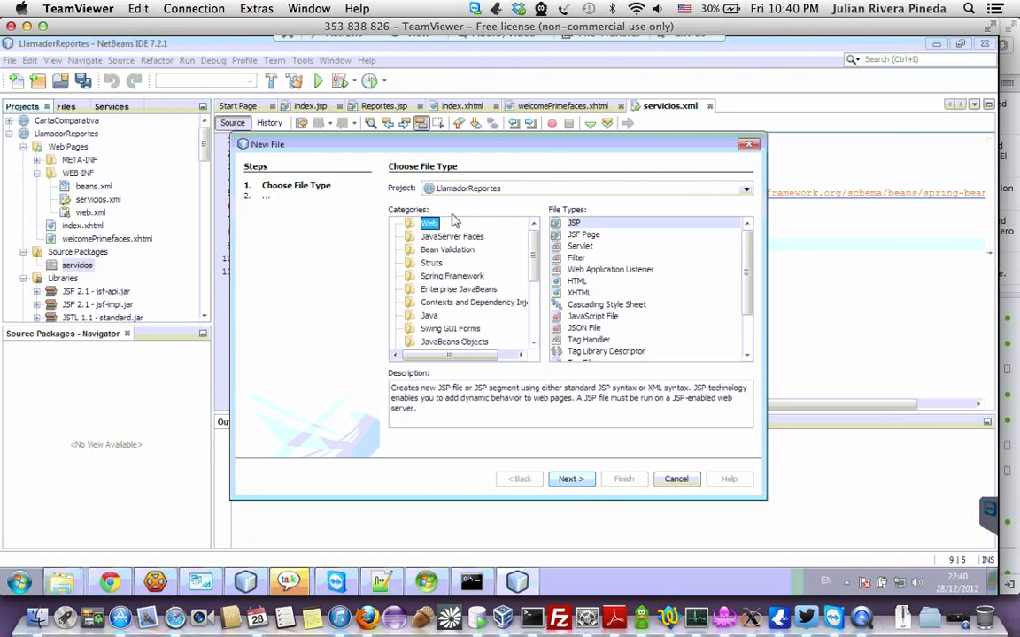
left_click(431, 317)
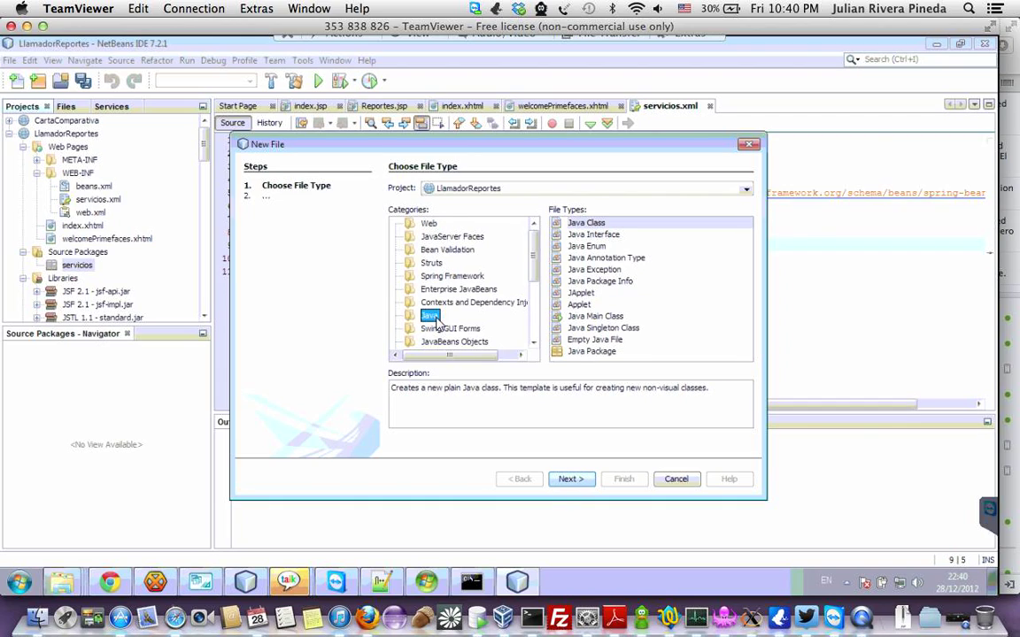
left_click(617, 236)
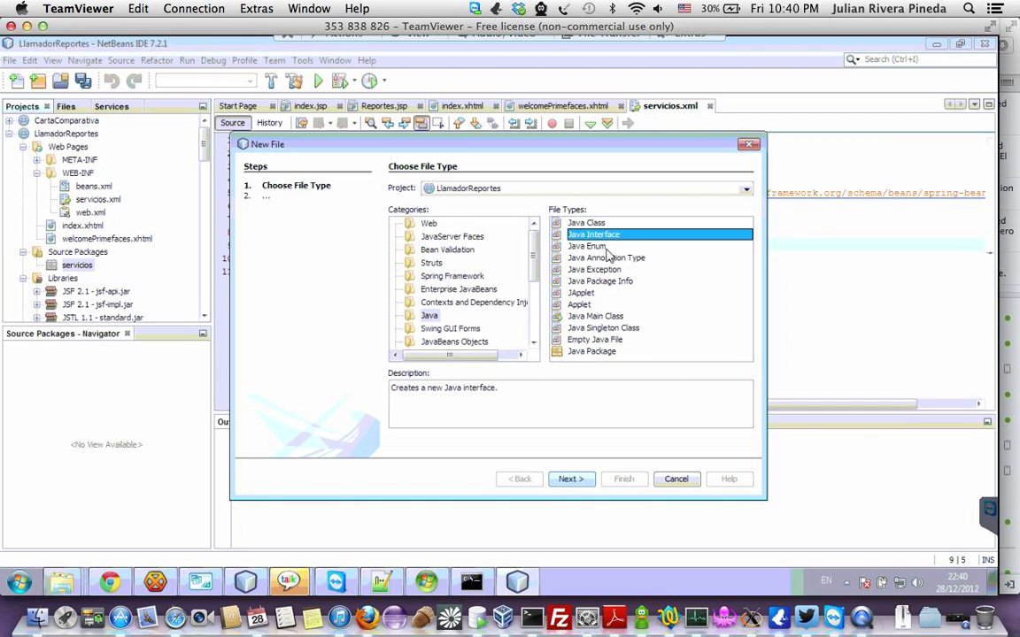
left_click(572, 480)
type("Se")
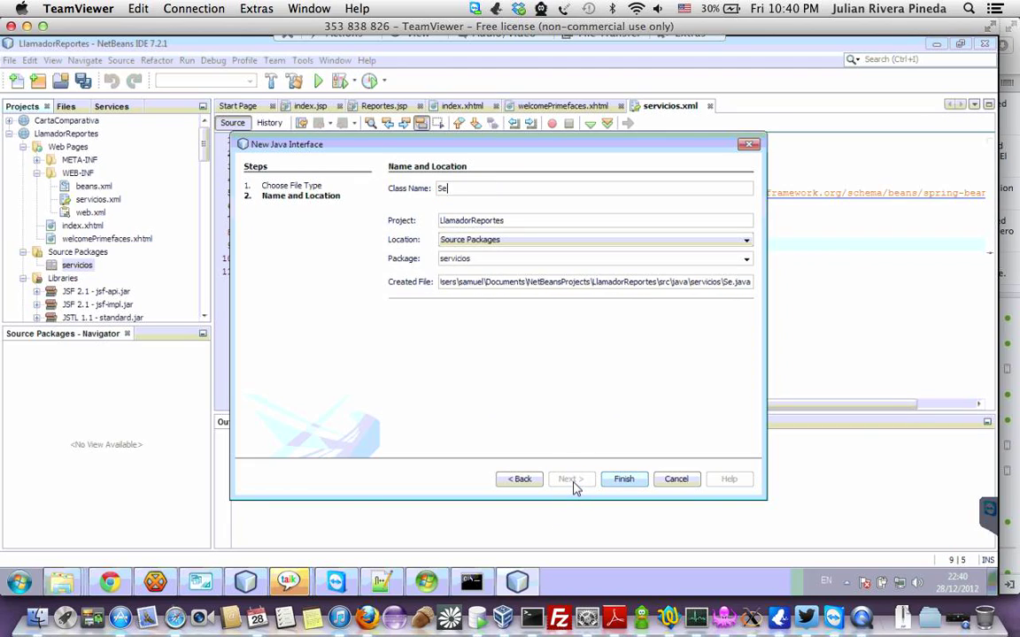
type("rvivi")
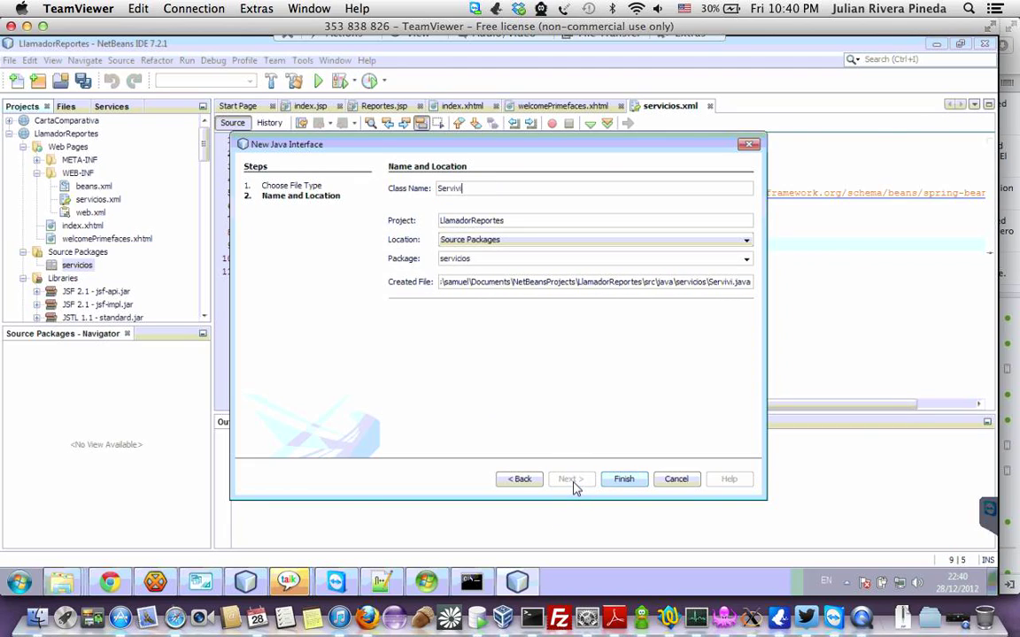
key("BackSpace")
key("BackSpace")
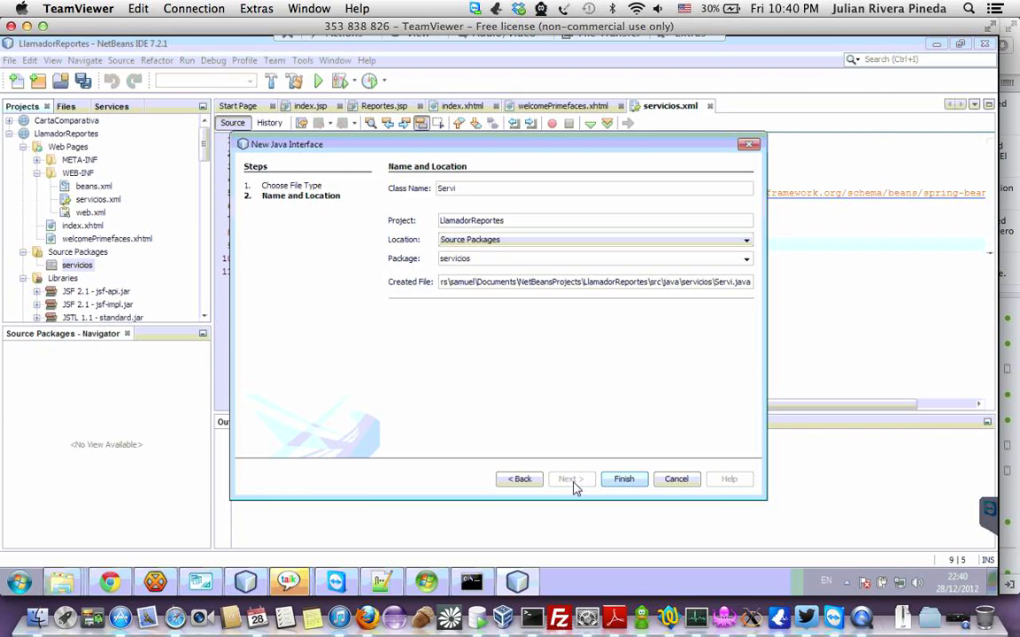
type("cioReportes")
left_click(612, 478)
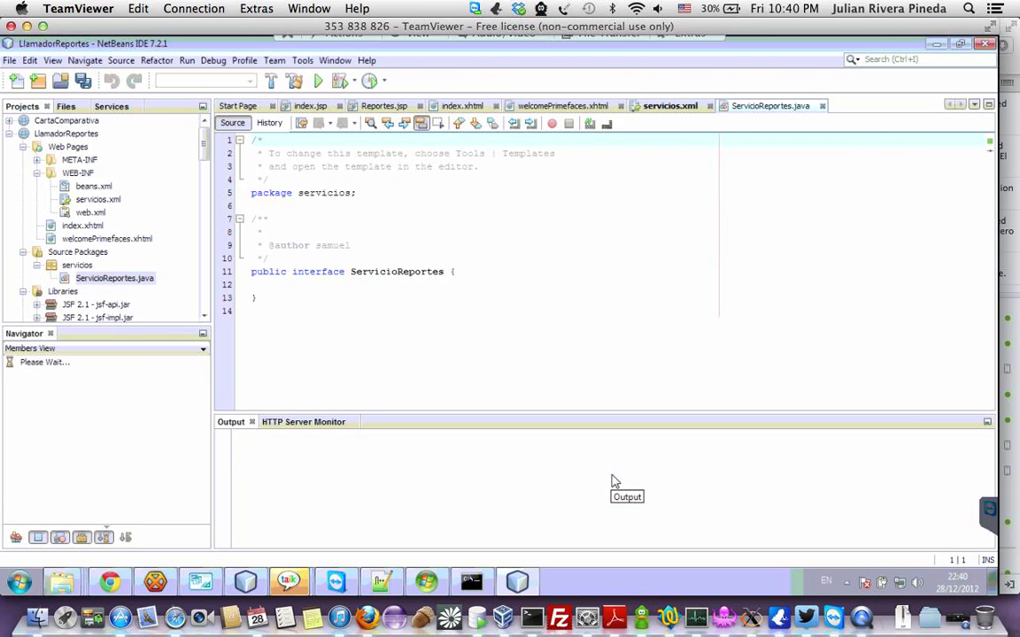
Step: Create an impl sub-package inside servicios, giving servicios.impl
left_click(80, 266)
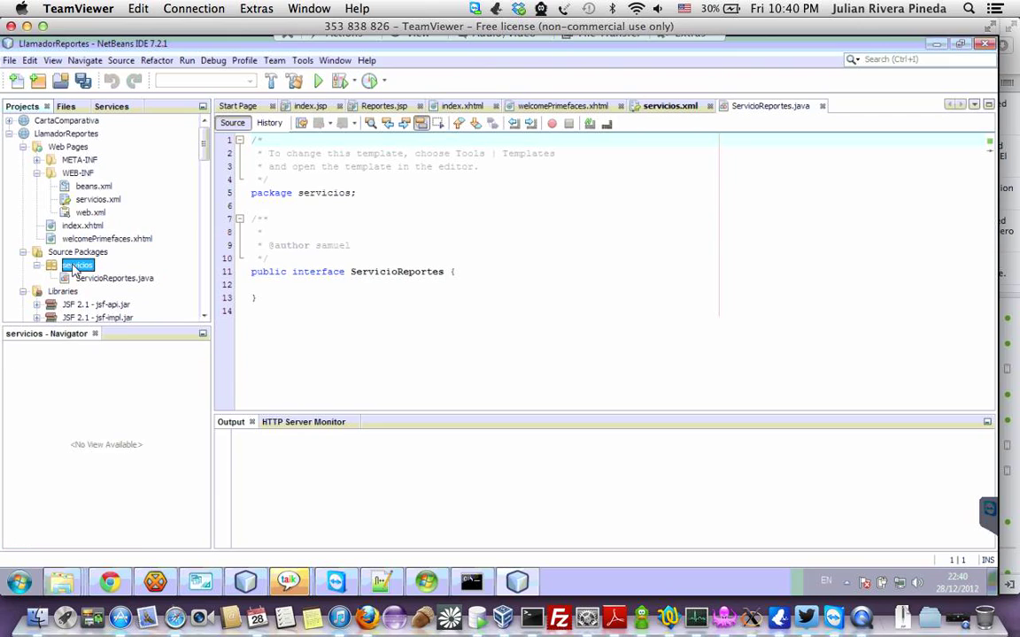
right_click(76, 267)
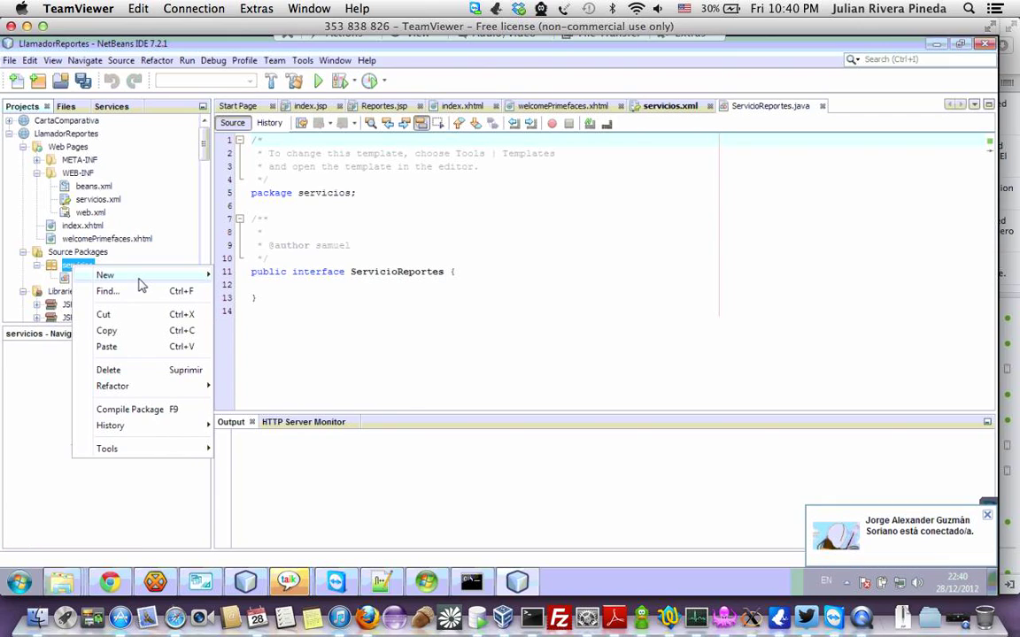
mouse_move(199, 275)
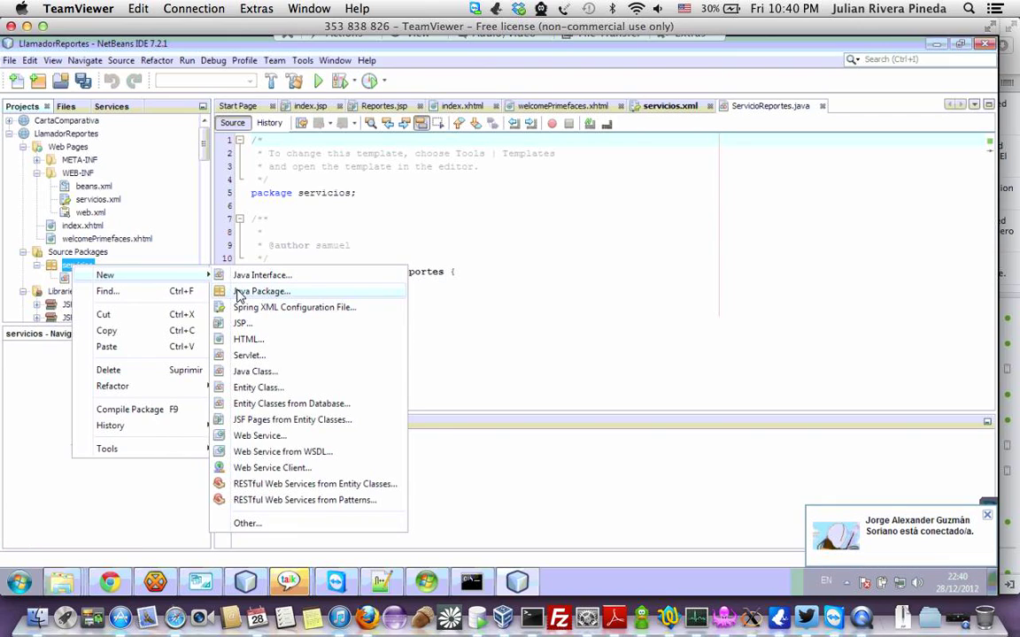
left_click(237, 295)
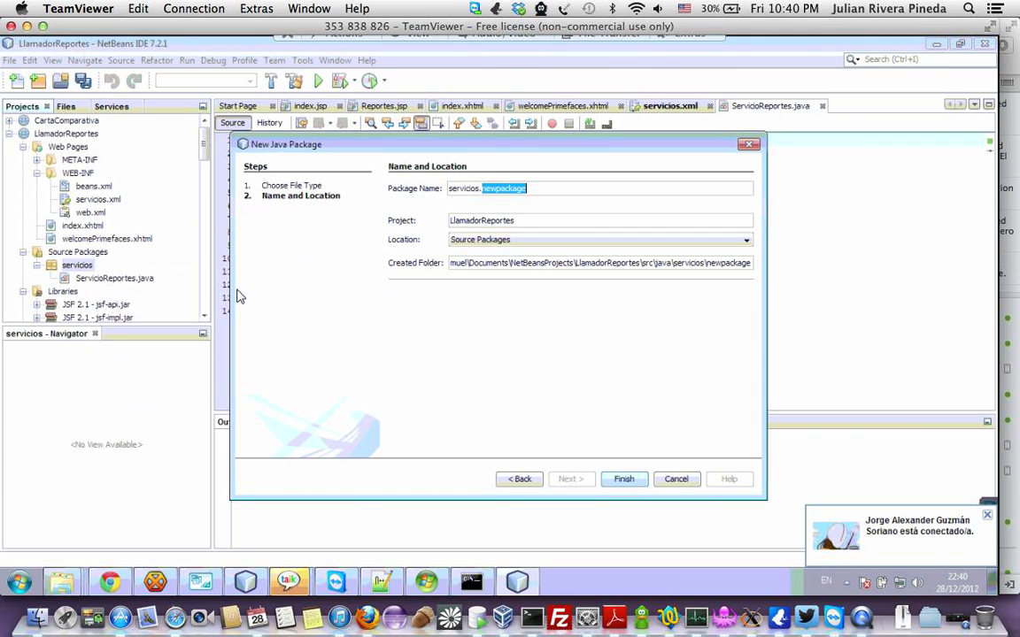
type("impl")
key("Return")
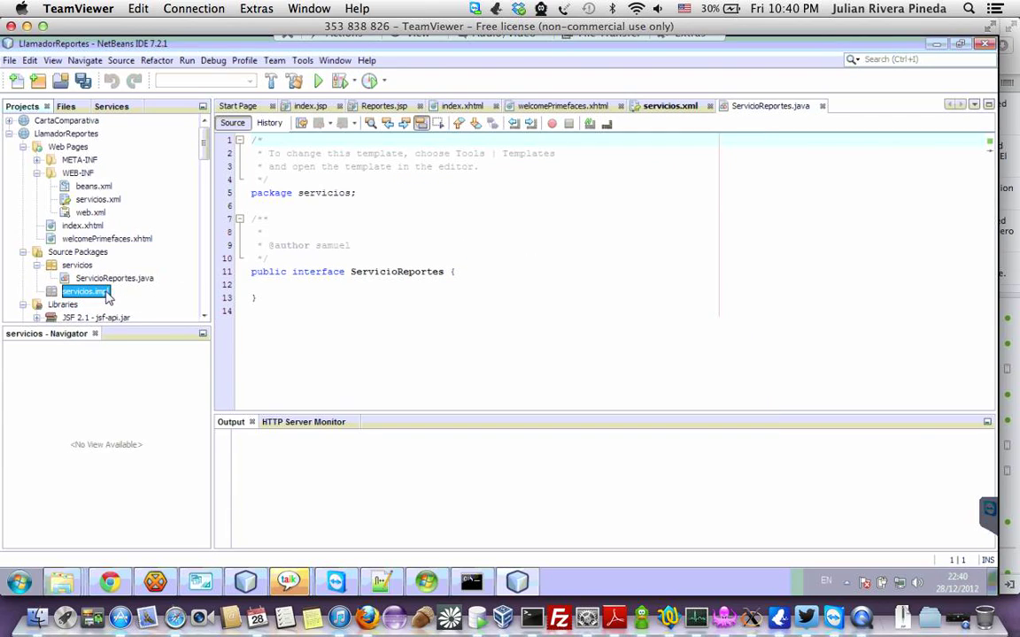
Step: Add a Java class named ServicioReportesImpl to servicios.impl
right_click(106, 294)
mouse_move(177, 301)
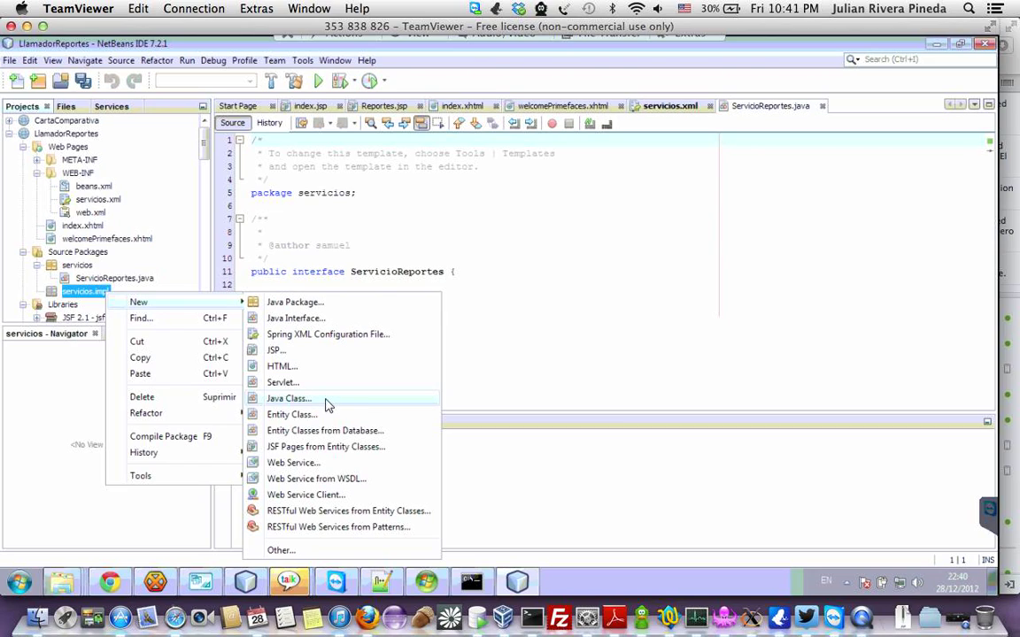
left_click(325, 404)
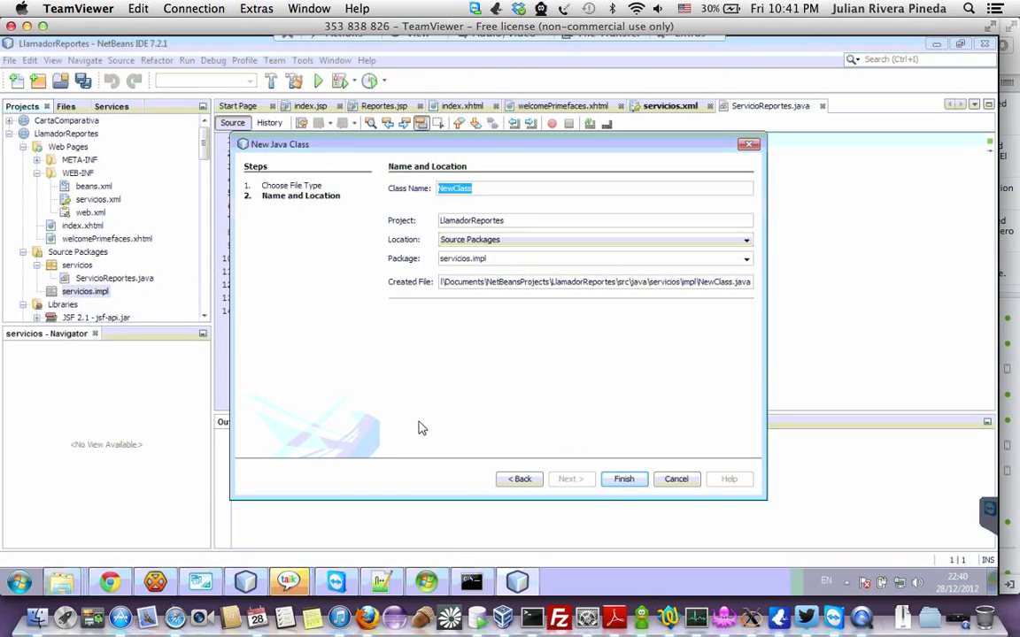
type("S")
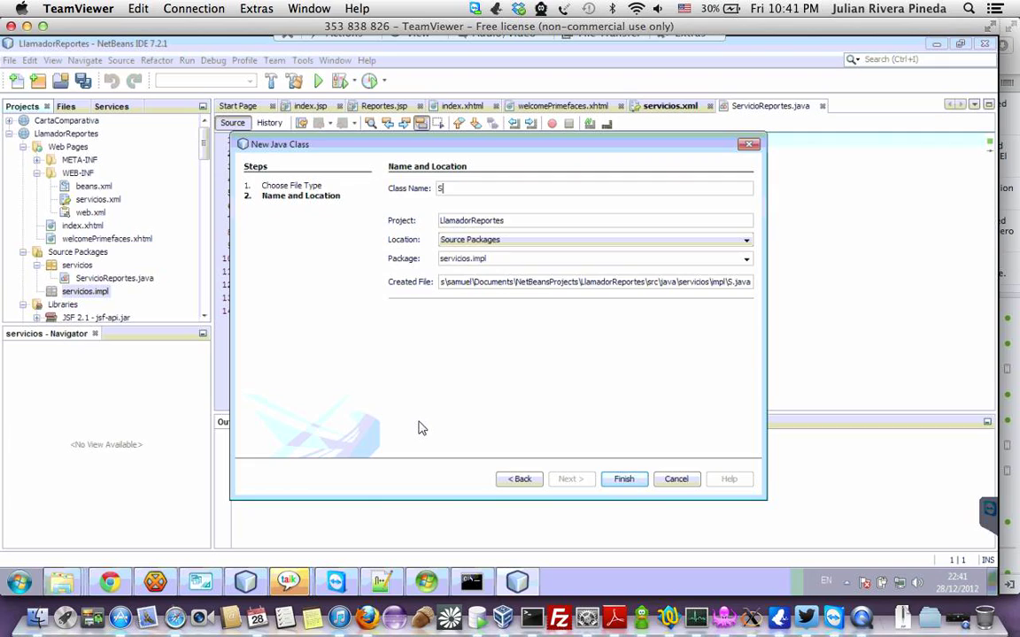
type("ervicio")
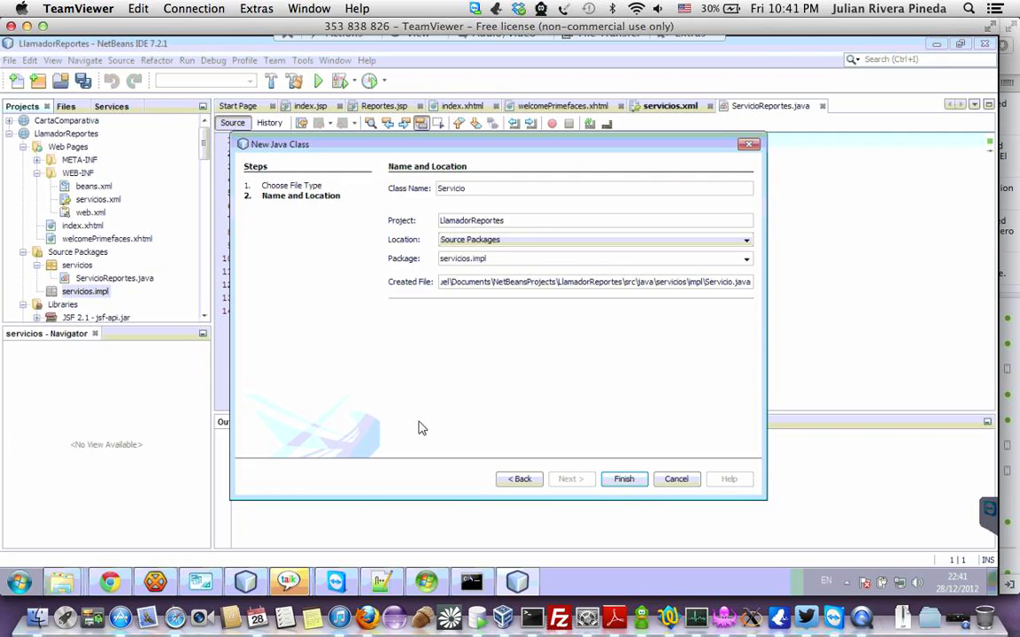
type("ReportesImpl")
key("Return")
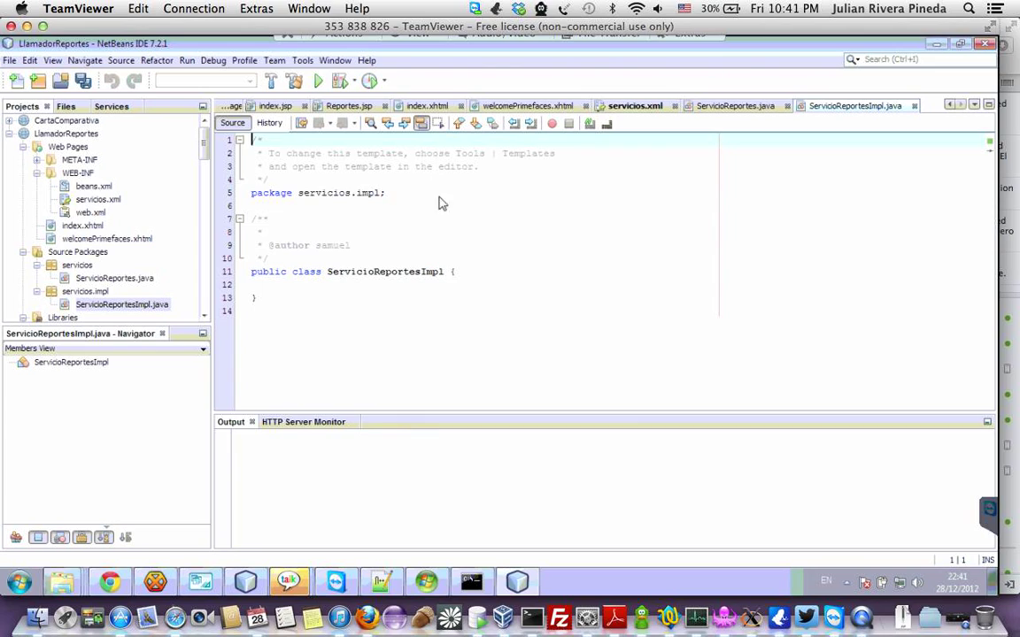
Step: Start typing 'implements Ser' after the ServicioReportesImpl class name on line 11
left_click(450, 273)
type("impl")
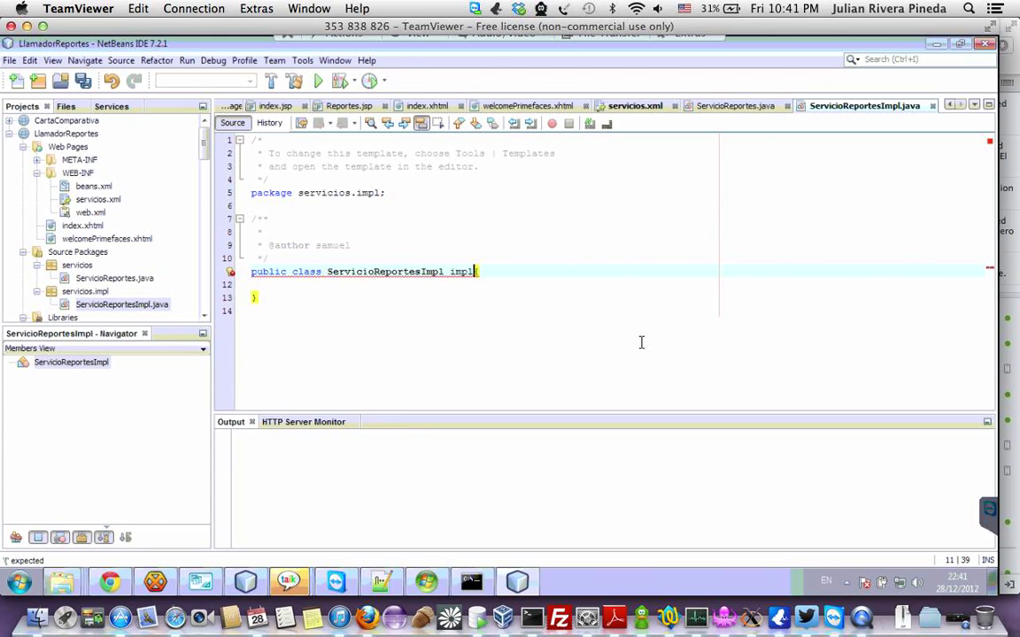
type("e")
key("Right")
key("BackSpace")
key("BackSpace")
key("BackSpace")
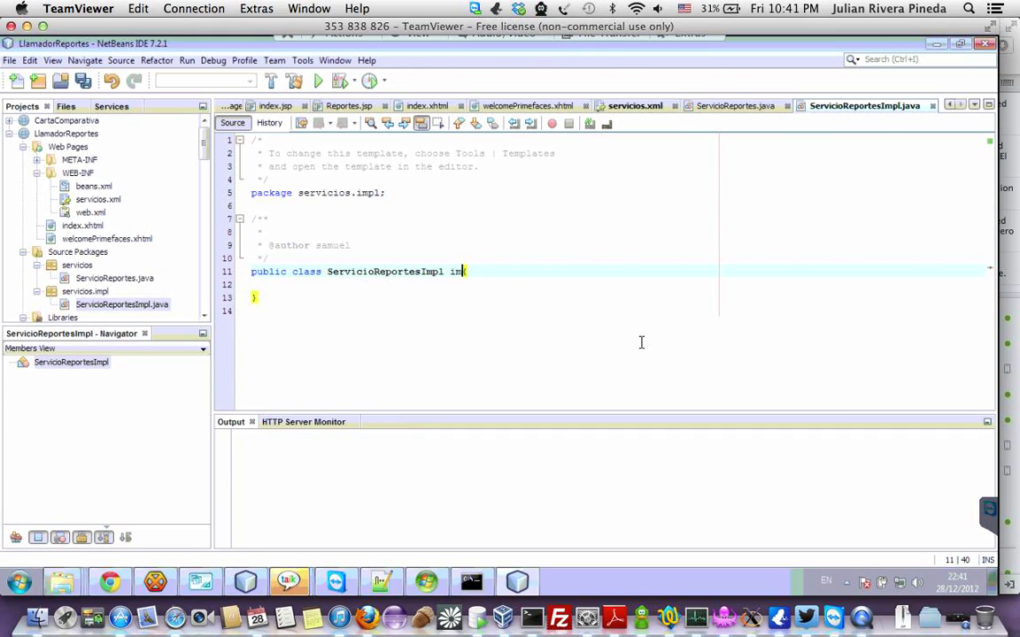
key("BackSpace")
type("implement")
type("s Seri")
key("BackSpace")
key("BackSpace")
key("BackSpace")
key("BackSpace")
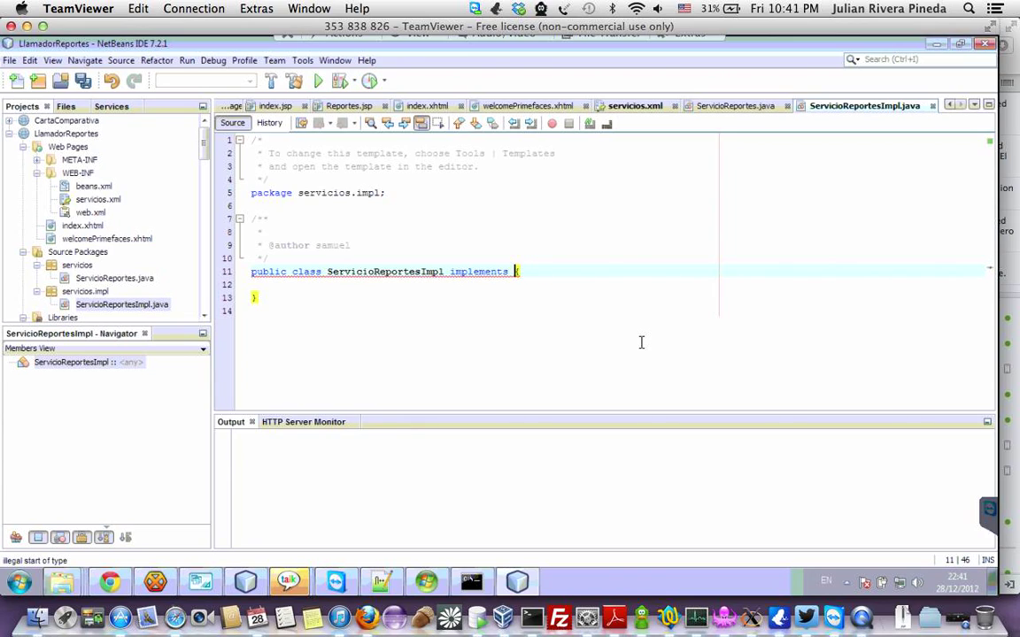
type("Ser")
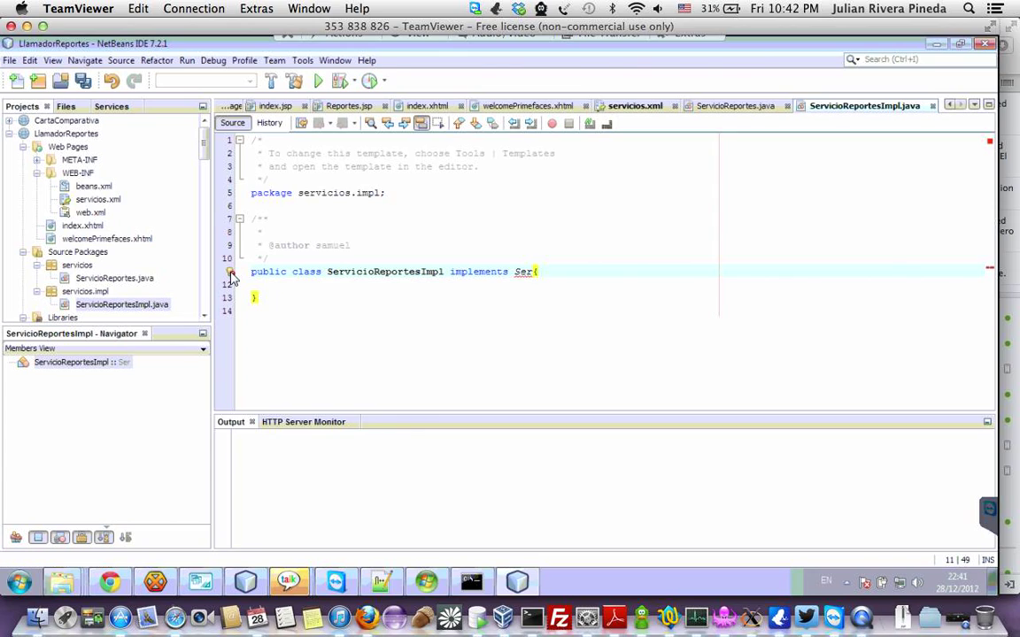
Step: Check the error hint's fixes, then complete the interface name as 'ServicioRerportes'
left_click(230, 274)
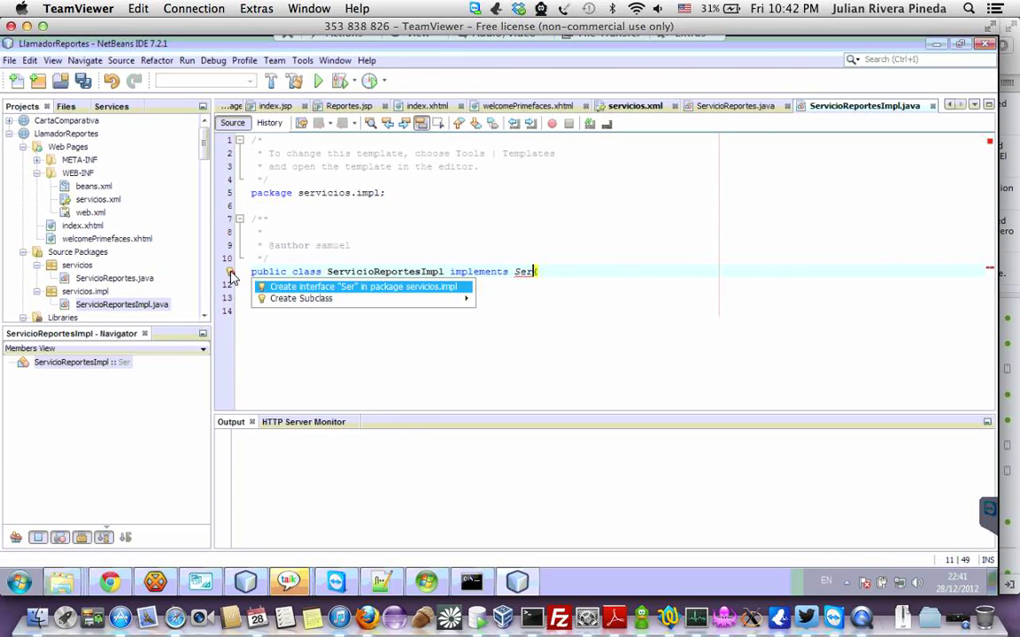
left_click(541, 321)
left_click(531, 274)
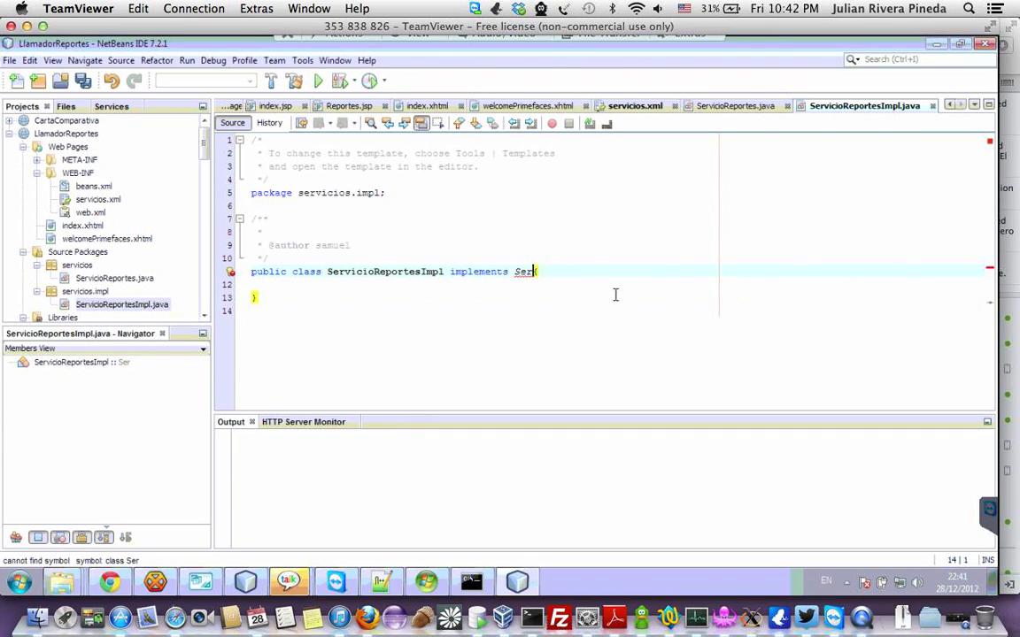
type("vicio")
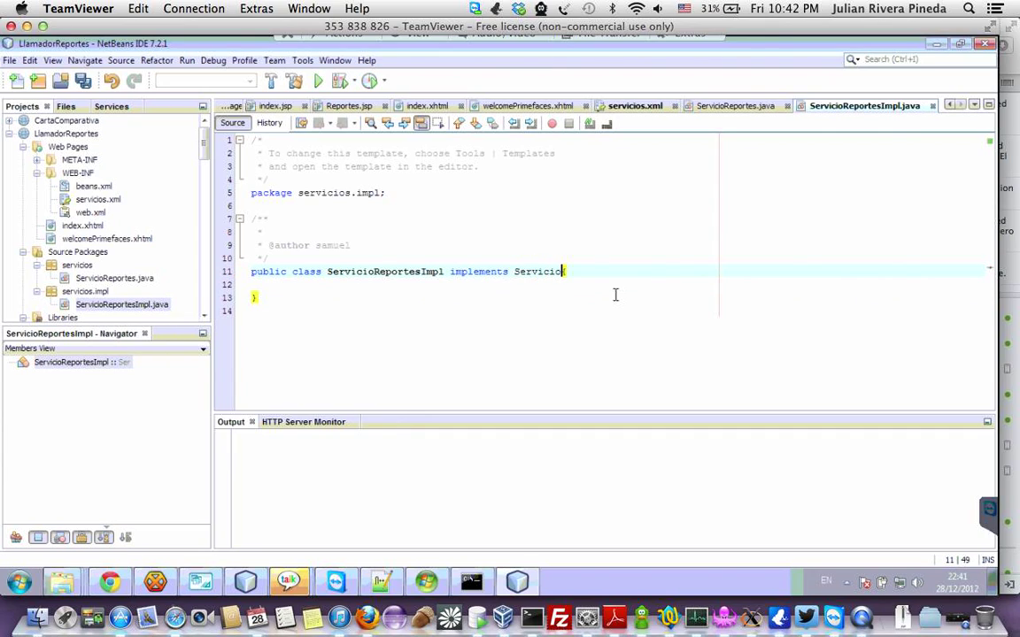
type("Repor")
key("BackSpace")
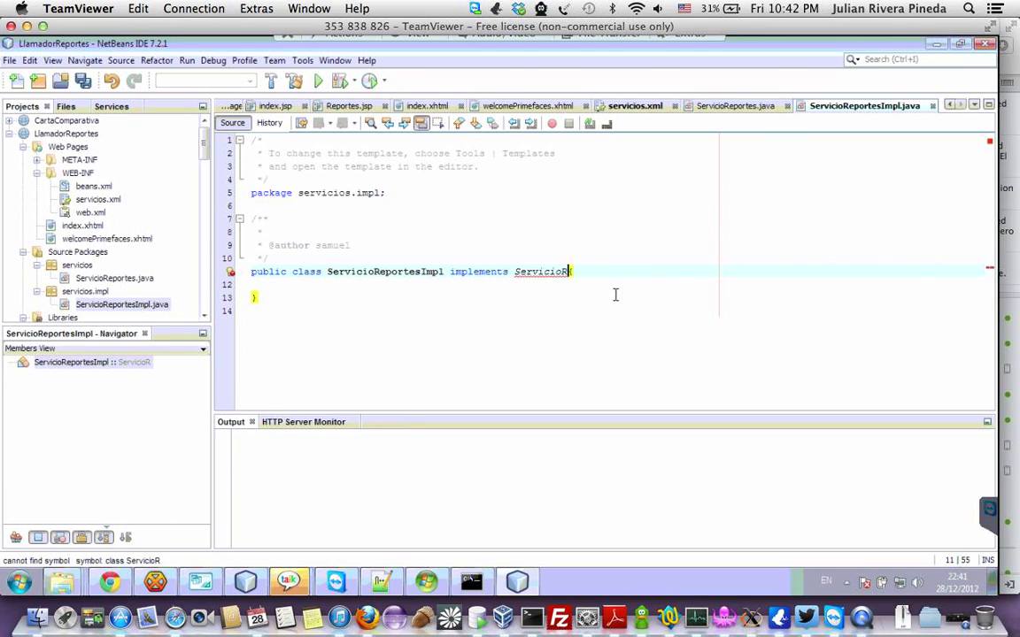
type("erportes")
Step: Review the suggested fixes for the unresolved interface and open the ServicioReportes source file
left_click(230, 273)
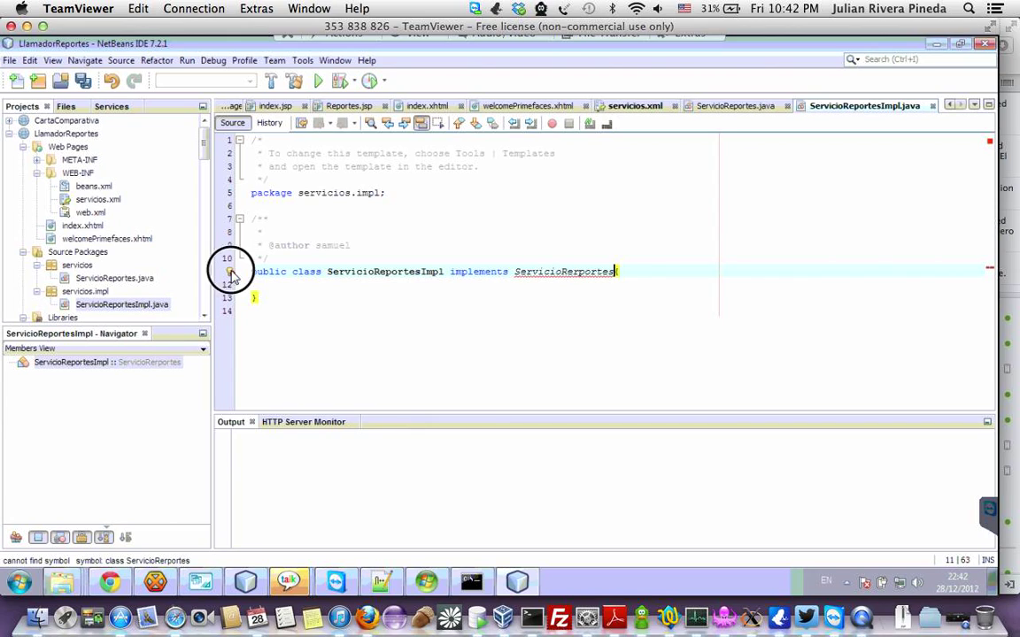
left_click(408, 376)
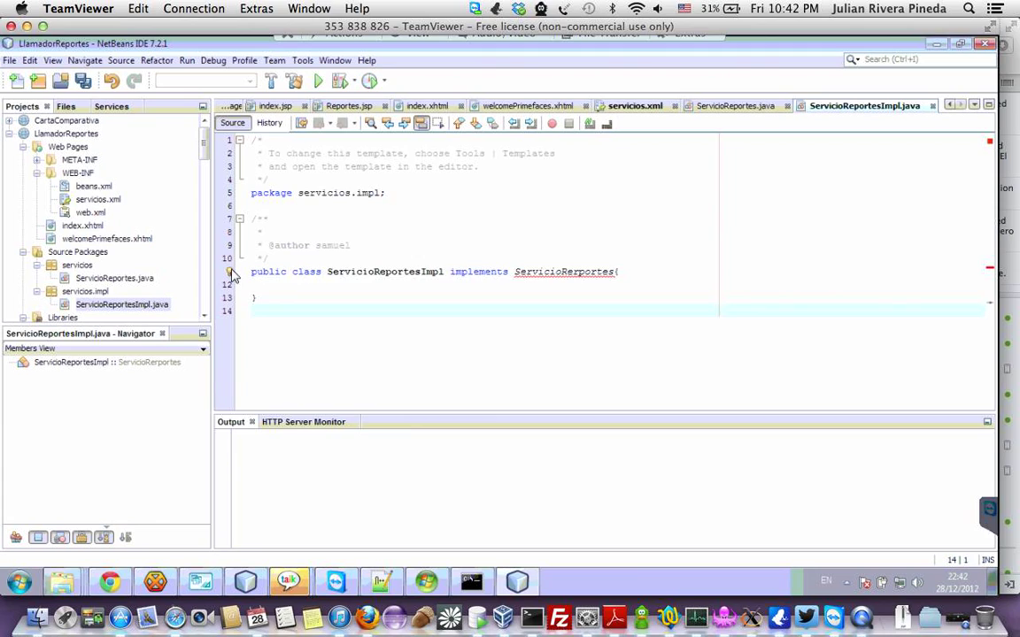
left_click(230, 273)
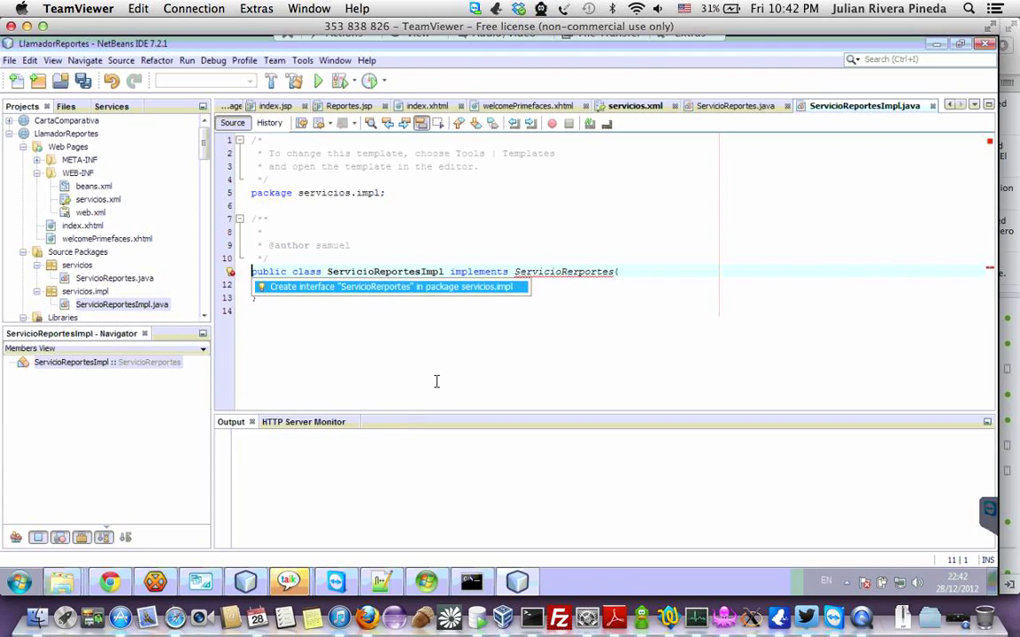
left_click(475, 350)
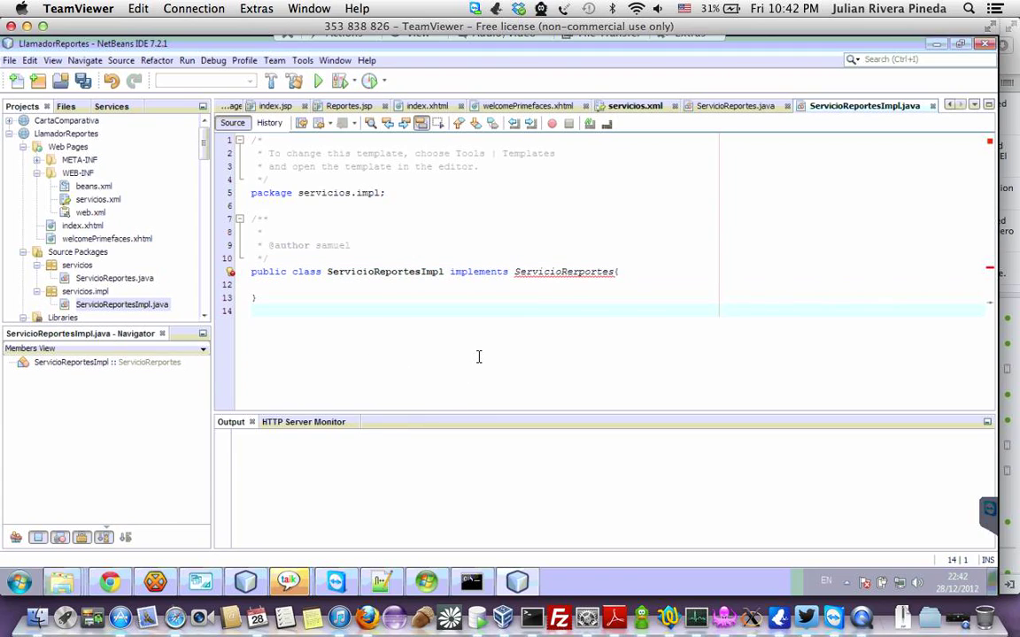
double_click(119, 282)
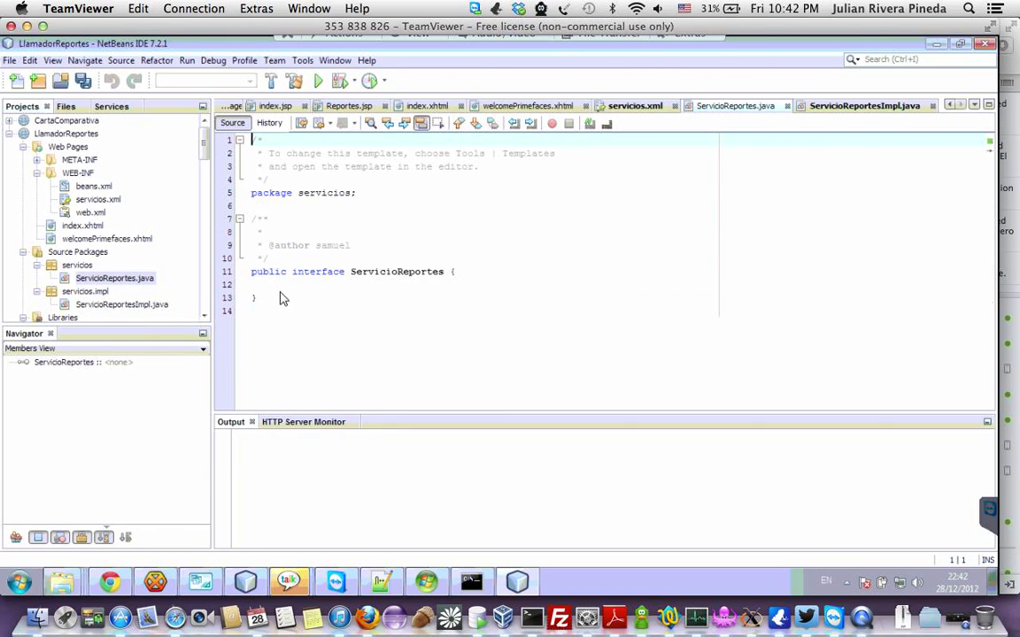
Step: Compare against ServicioReportes.java and fix the declaration to 'implements ServicioReportes'
left_click(351, 272)
left_click_drag(351, 272, 444, 271)
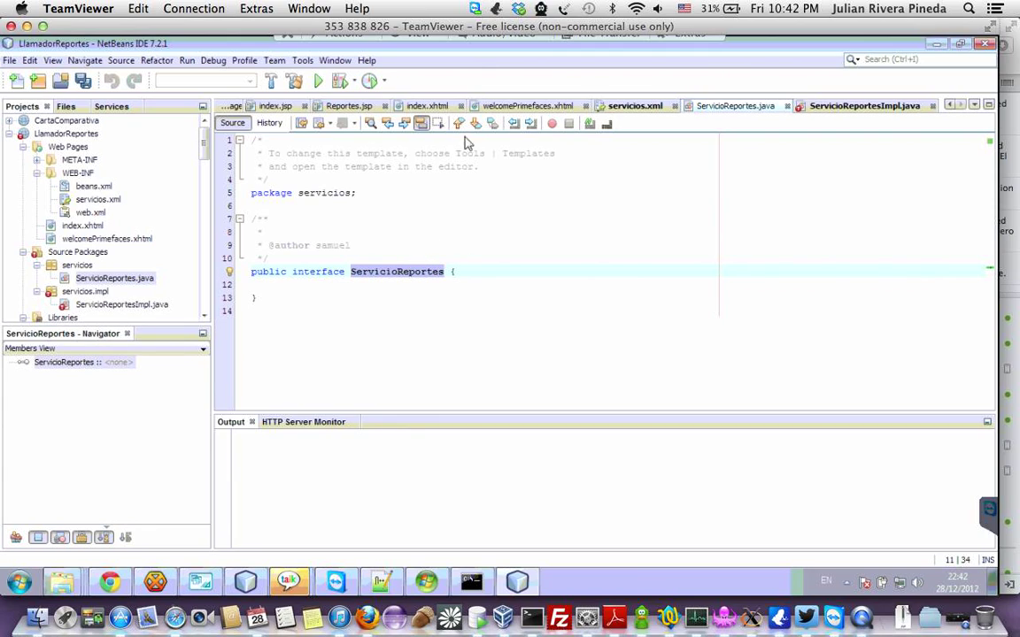
left_click(841, 108)
left_click(514, 272)
left_click_drag(514, 271, 613, 273)
left_click(612, 272)
left_click(611, 275)
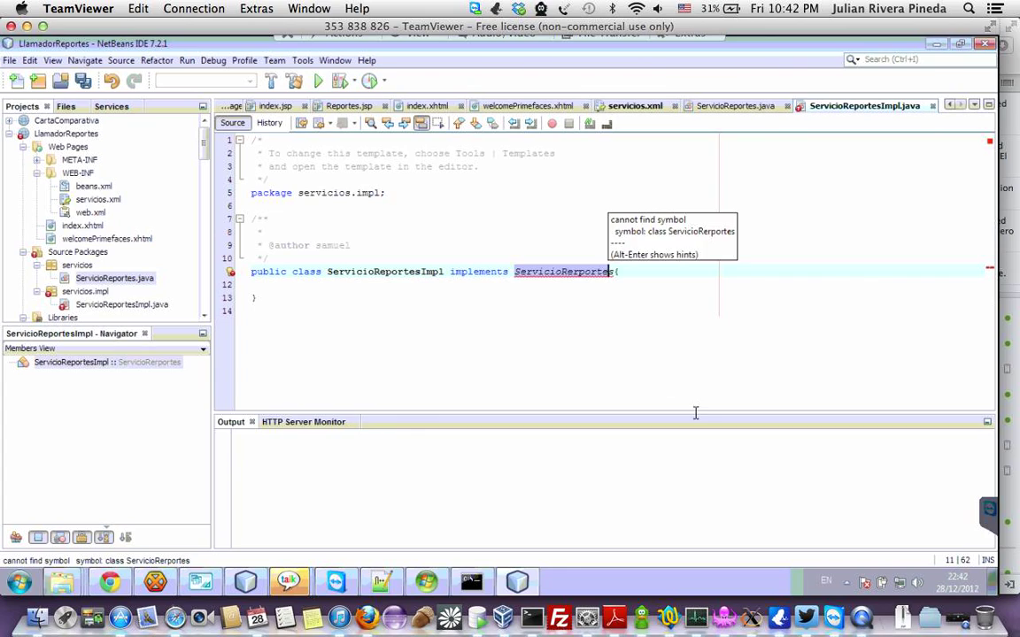
key("Right")
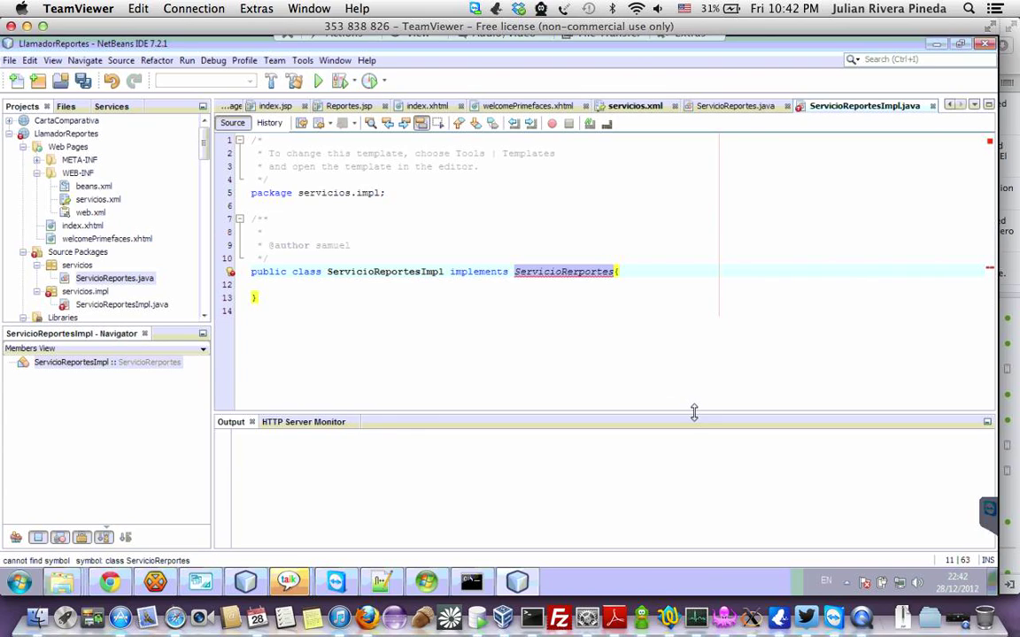
key("Left")
key("Left")
key("Left")
key("Left")
key("Left")
key("Left")
key("BackSpace")
key("Right")
key("Right")
key("Right")
key("Right")
key("Right")
key("Right")
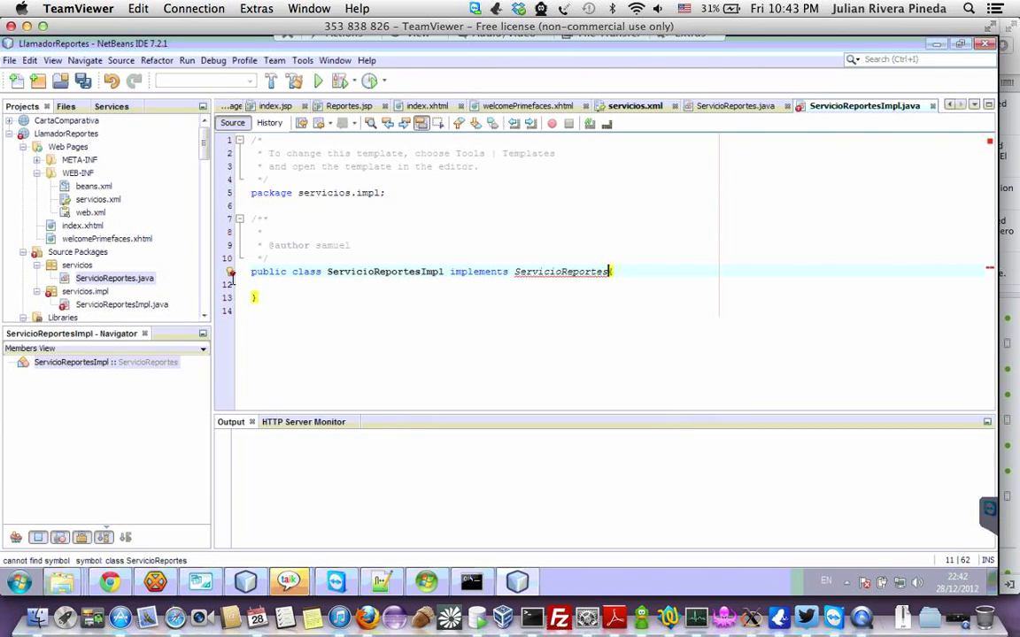
left_click(229, 272)
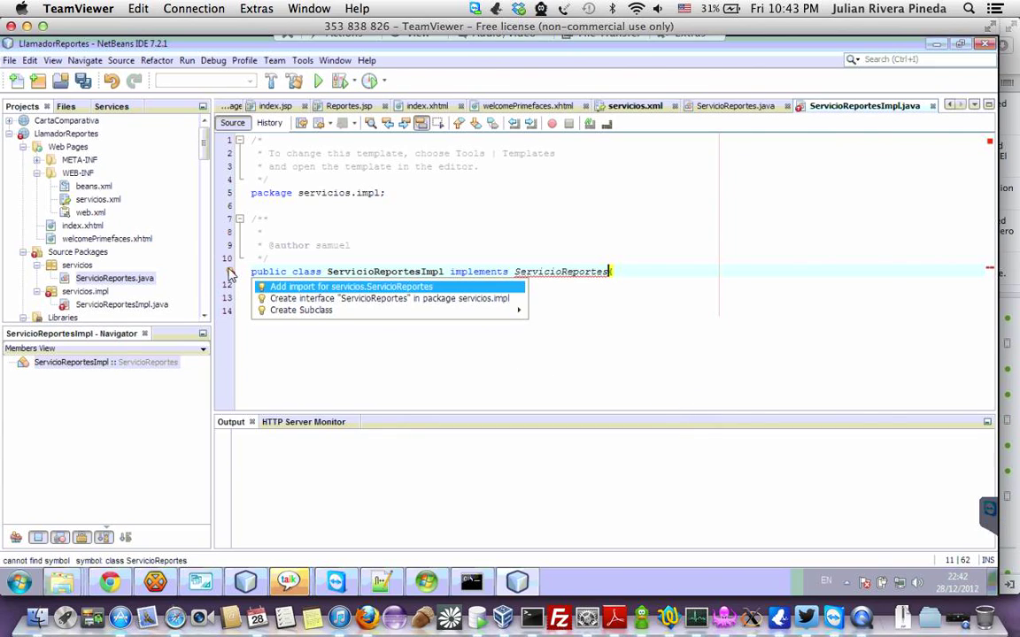
left_click(358, 288)
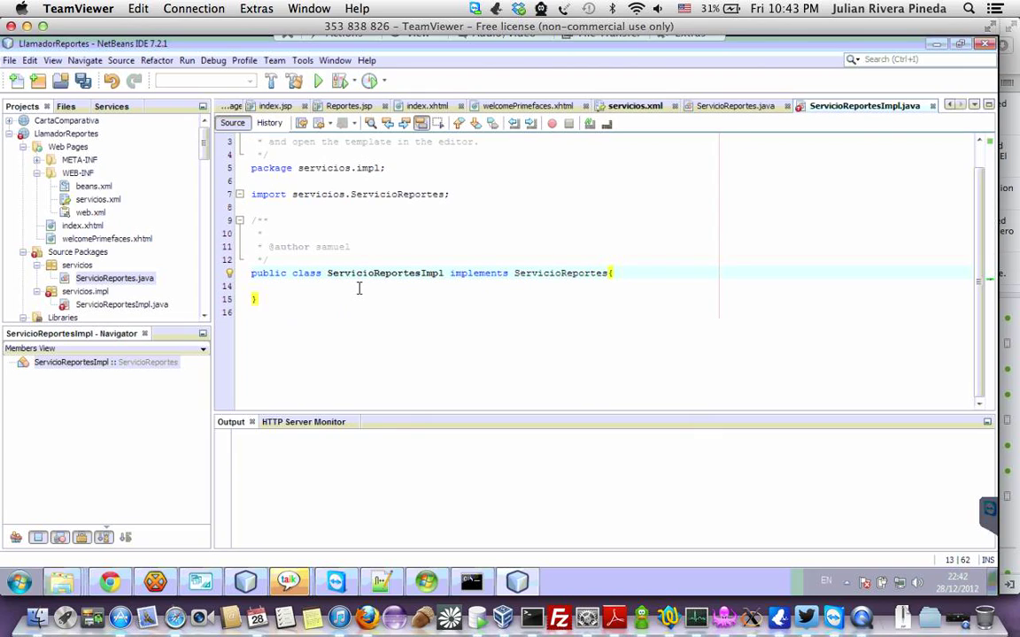
left_click(309, 259)
key("Return")
type("@Tran")
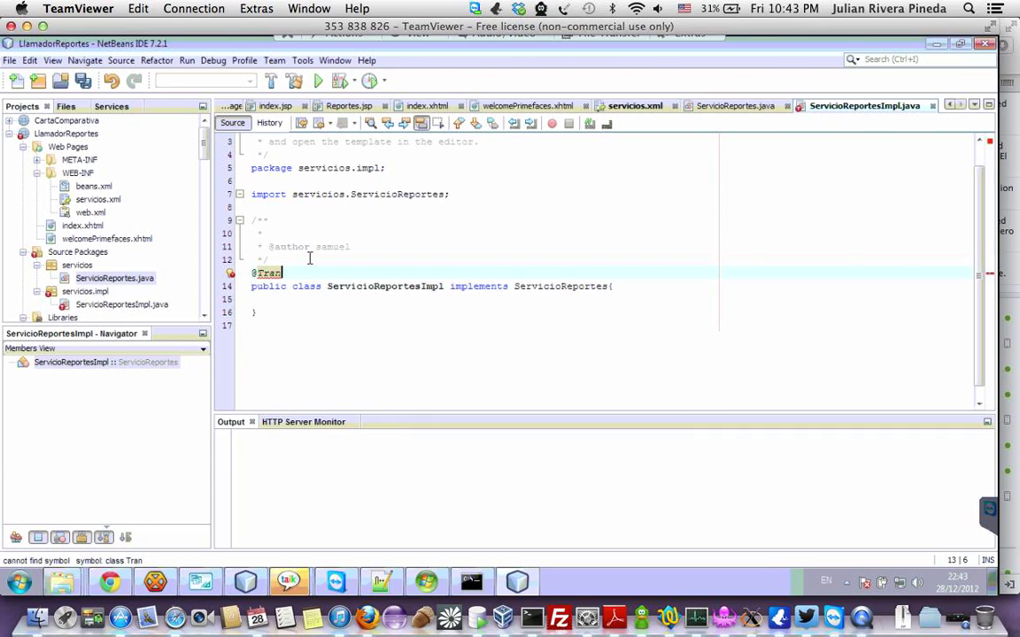
left_click(231, 275)
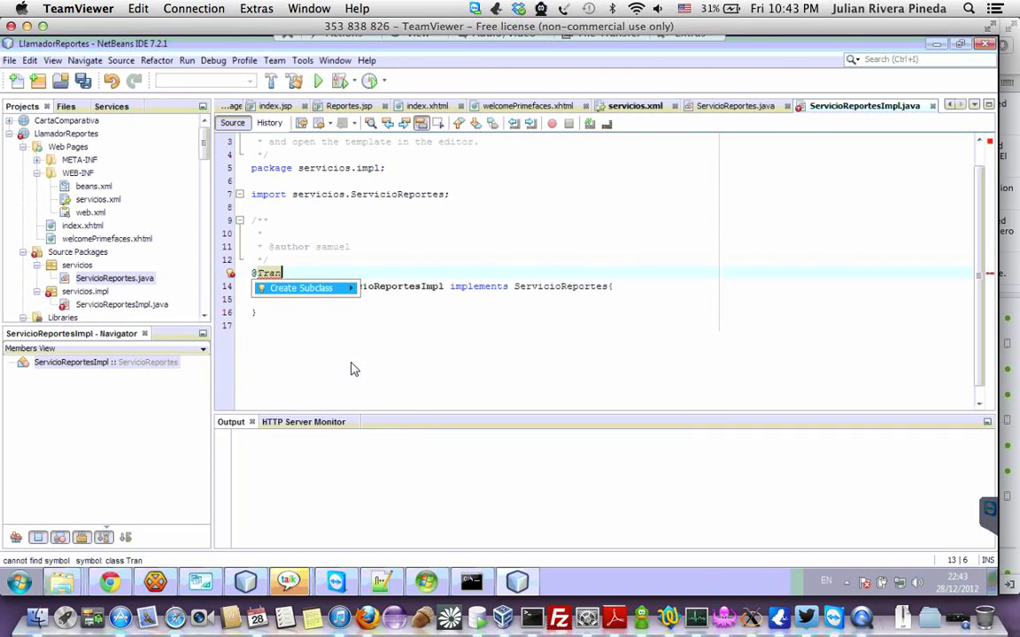
left_click(321, 335)
left_click(334, 274)
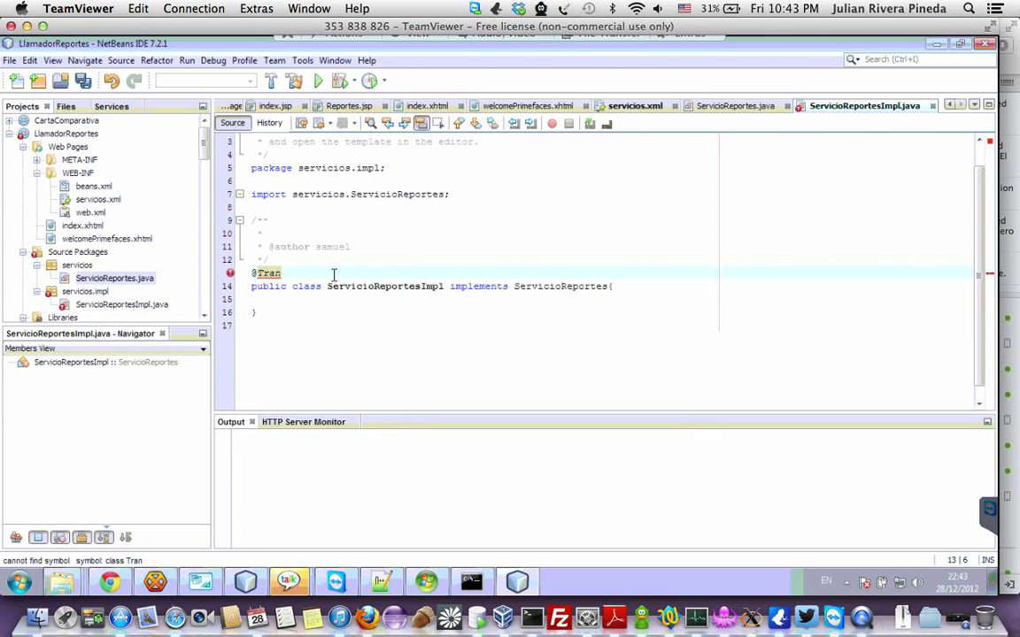
type("sactional")
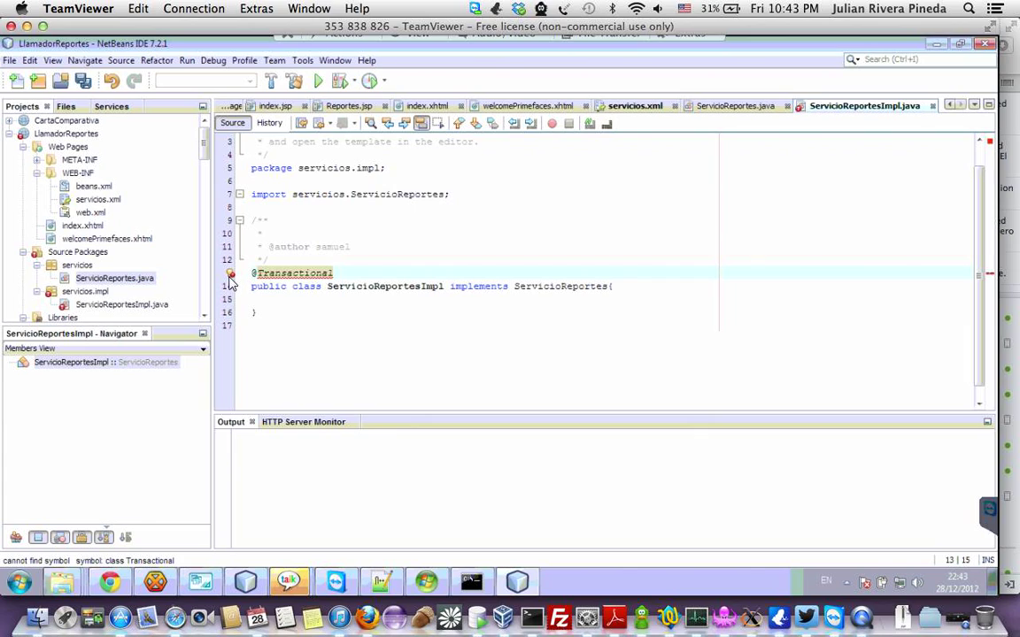
left_click(231, 276)
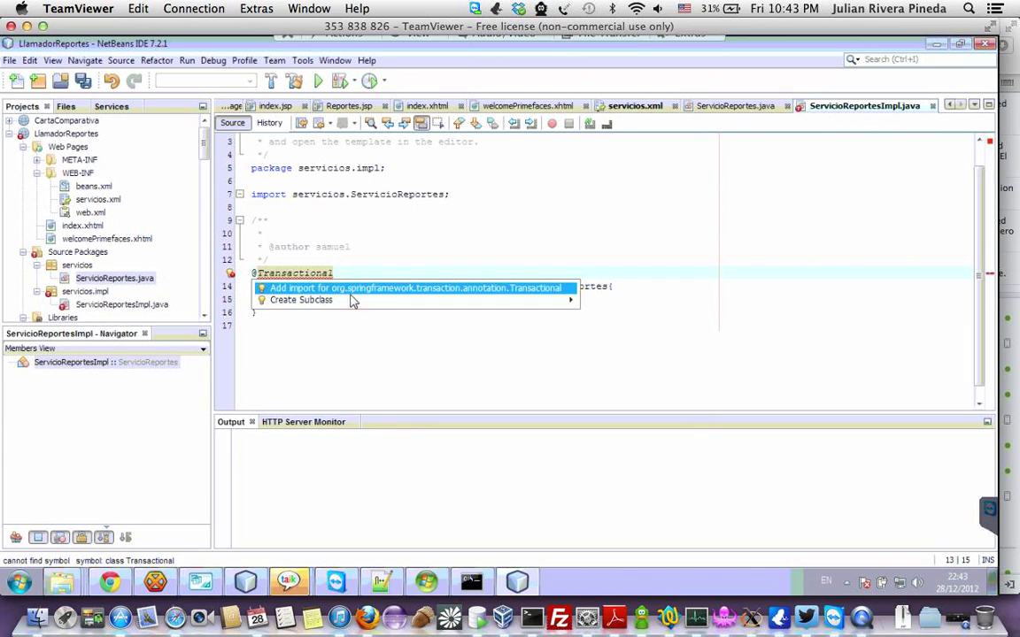
left_click(461, 290)
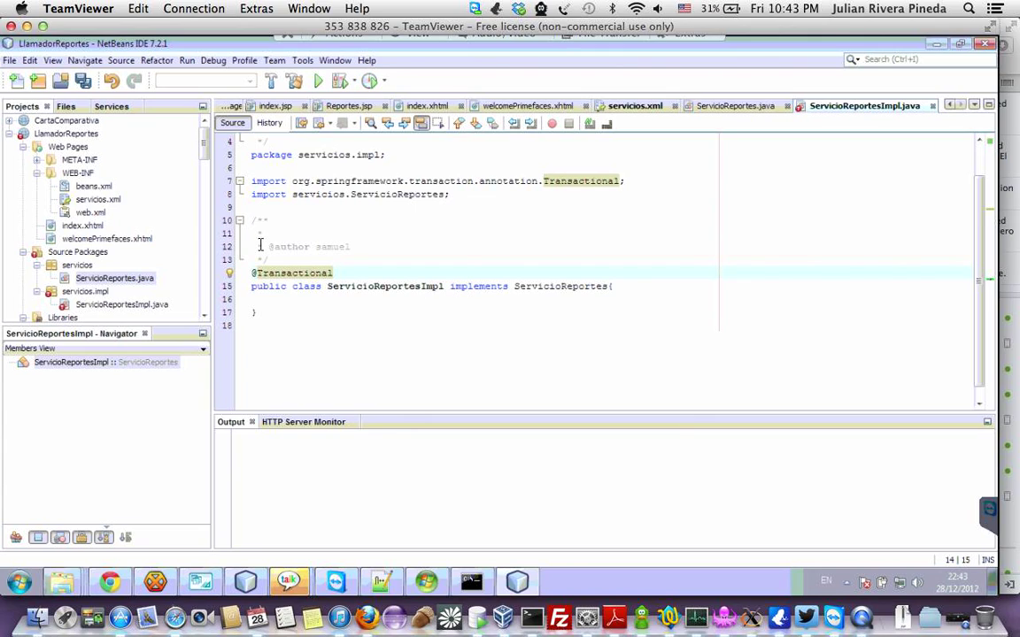
left_click(86, 81)
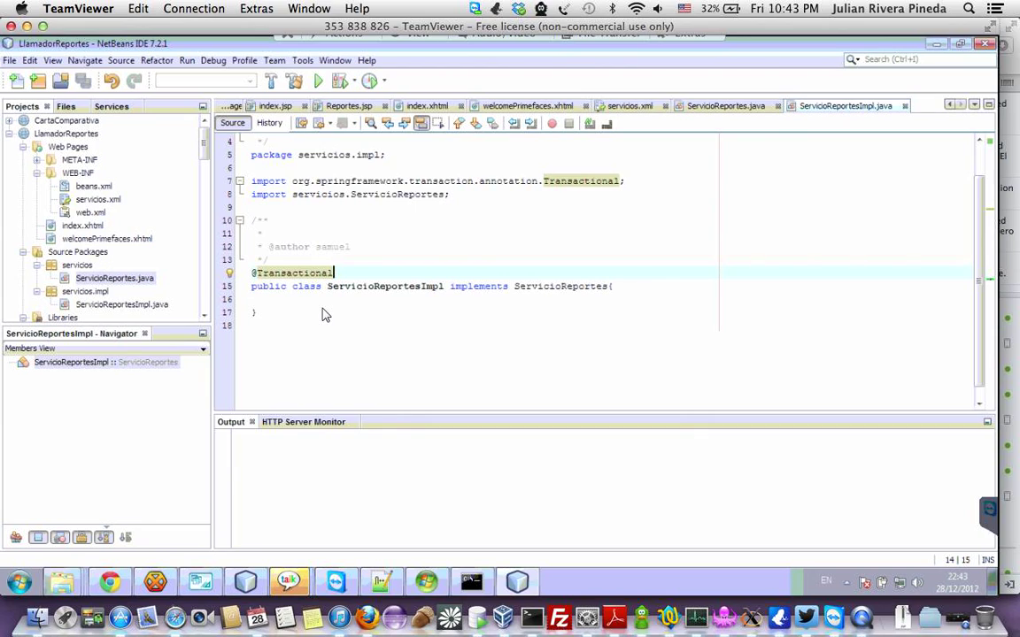
left_click(302, 310)
left_click(305, 298)
Step: Start generating database lookup code in the class body and add a new data source reference
right_click(304, 298)
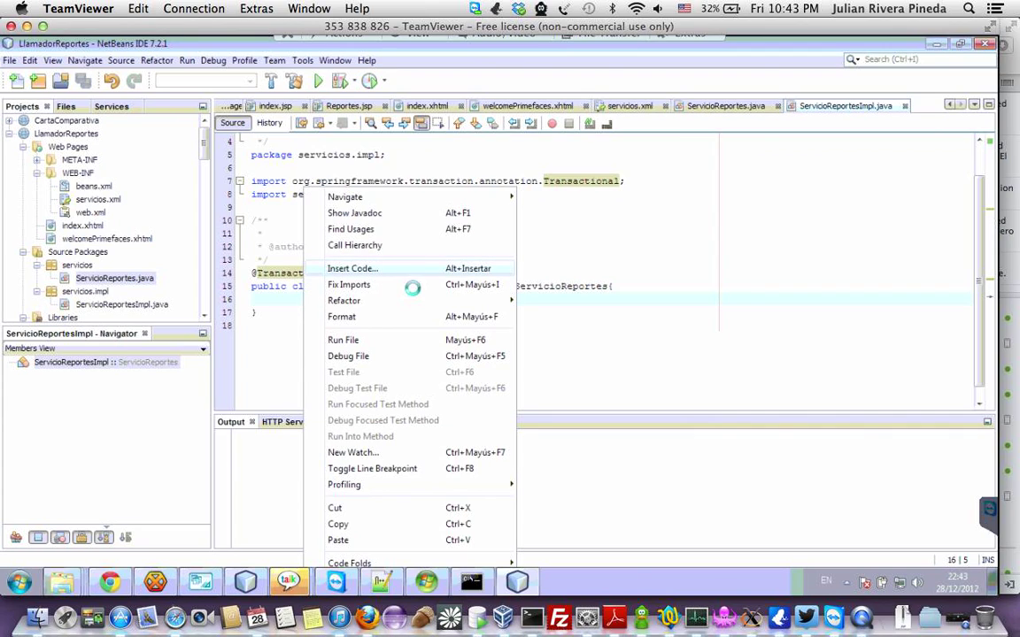
left_click(354, 269)
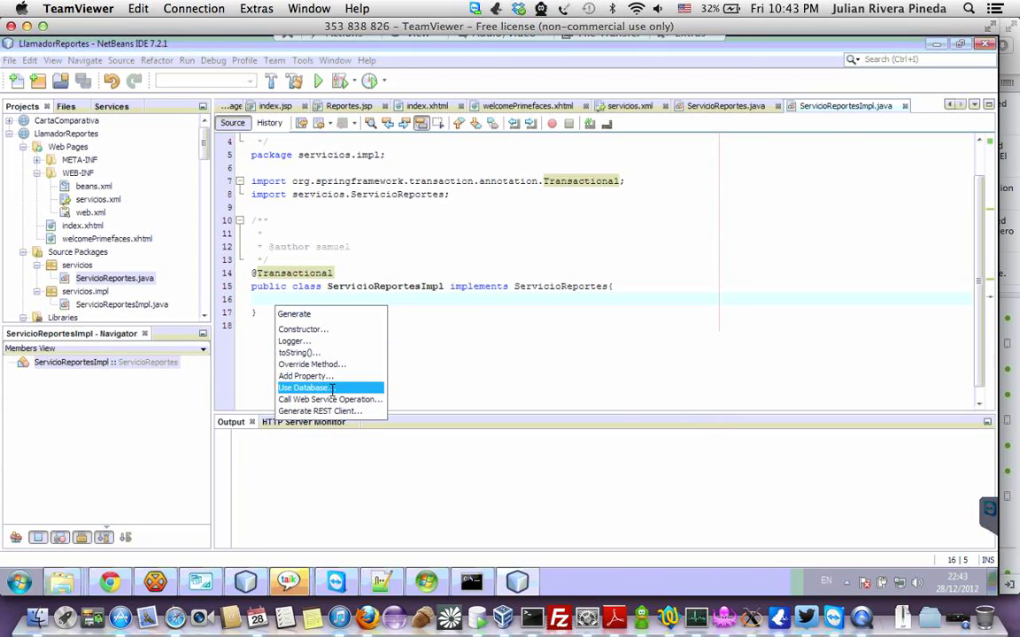
left_click(332, 392)
left_click(494, 257)
left_click(494, 257)
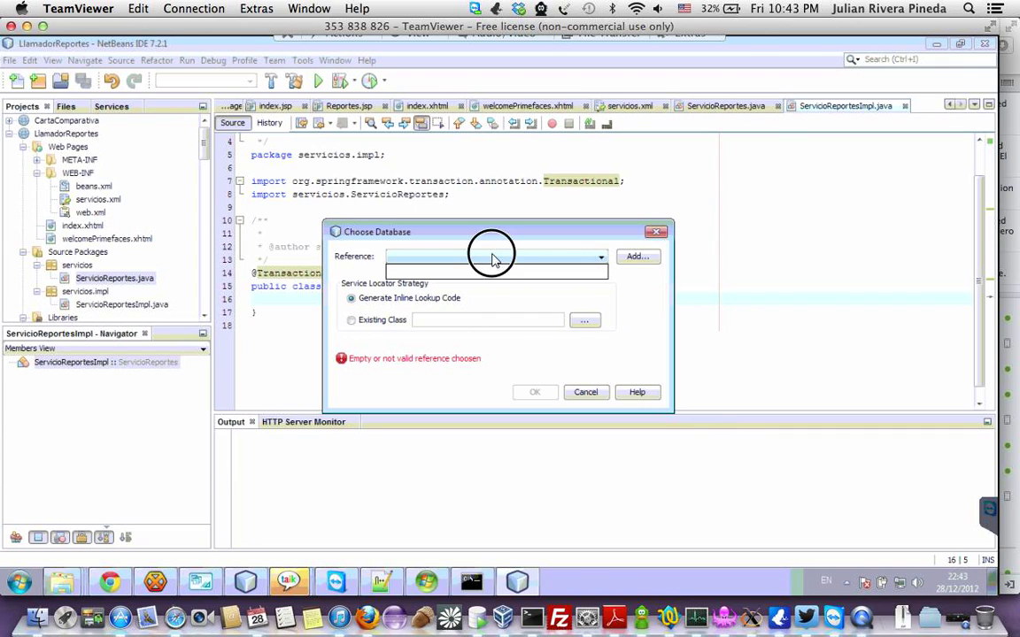
left_click(647, 258)
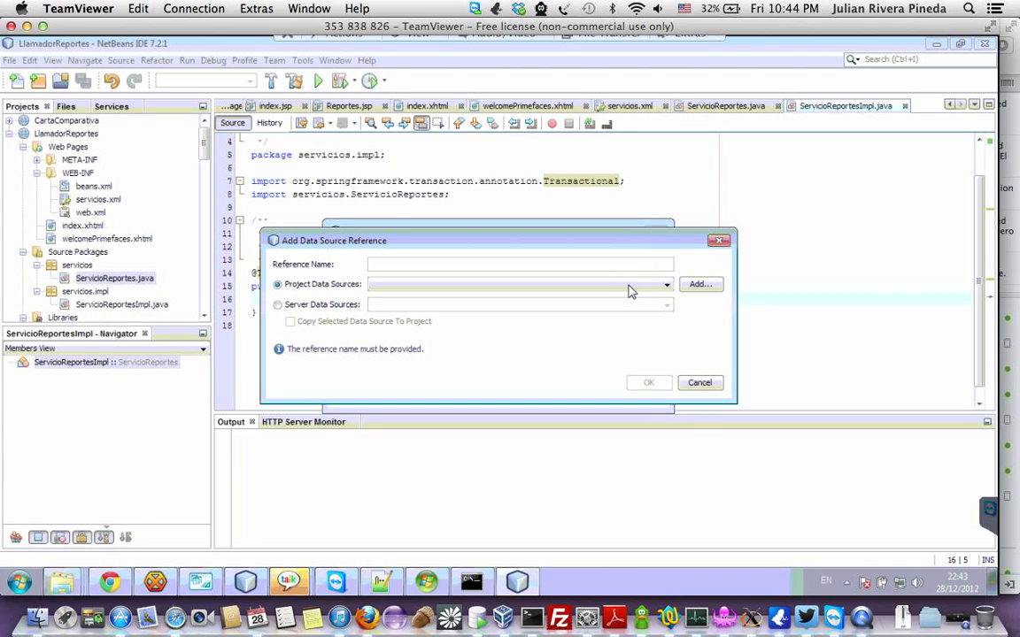
Step: Inspect the available data sources and connections, then cancel all three database dialogs
left_click(629, 285)
left_click(649, 284)
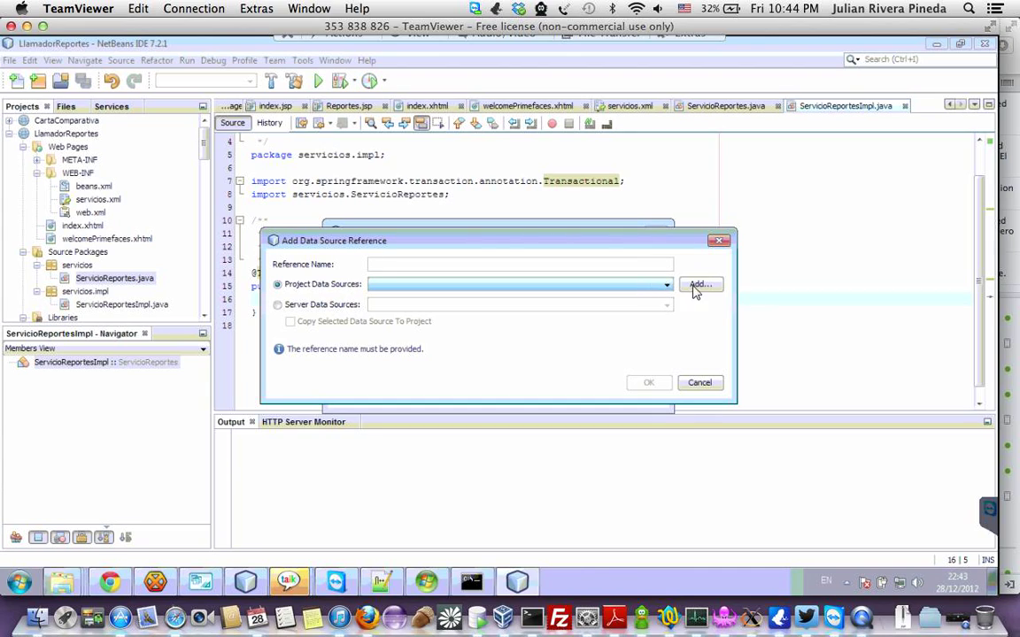
left_click(700, 284)
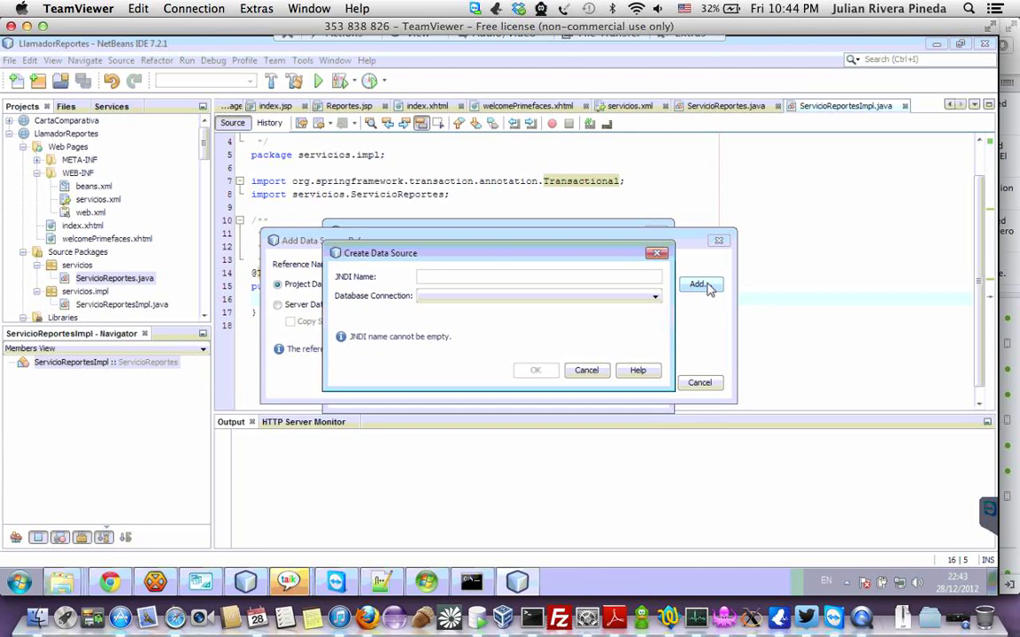
left_click(541, 294)
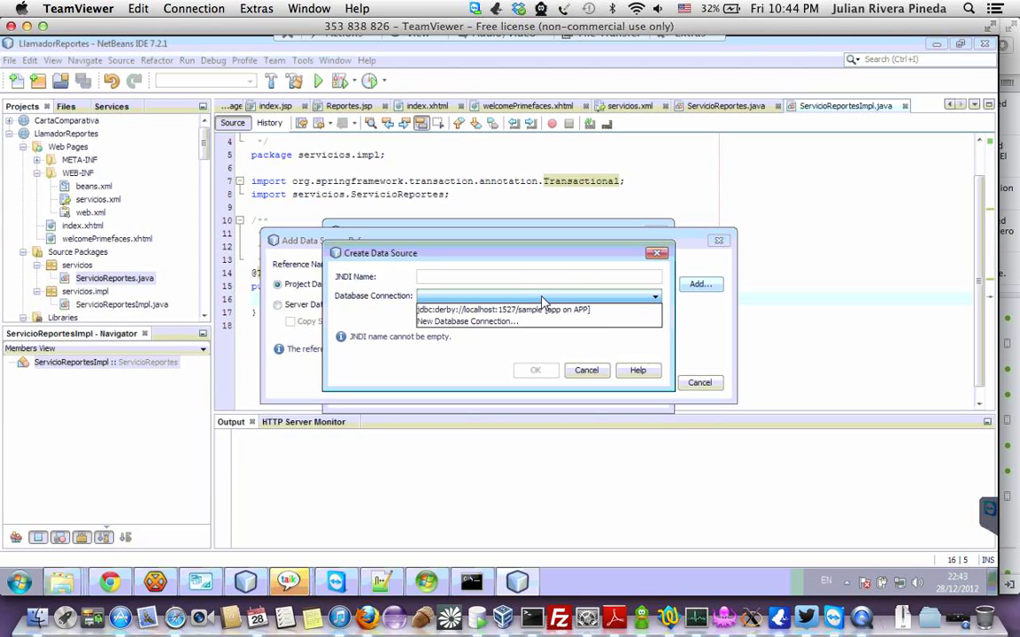
left_click(654, 345)
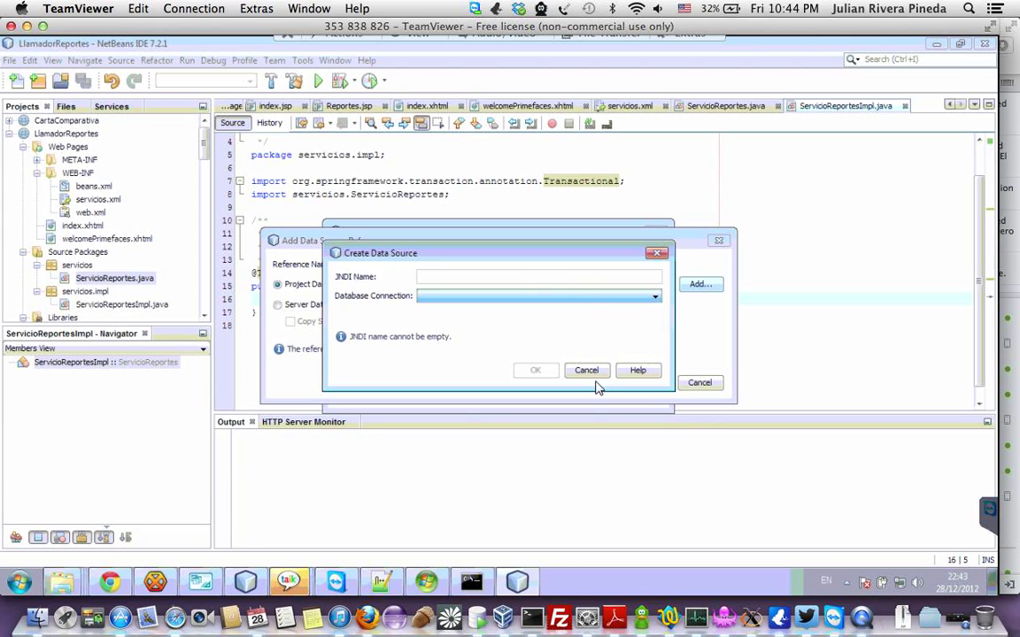
left_click(587, 371)
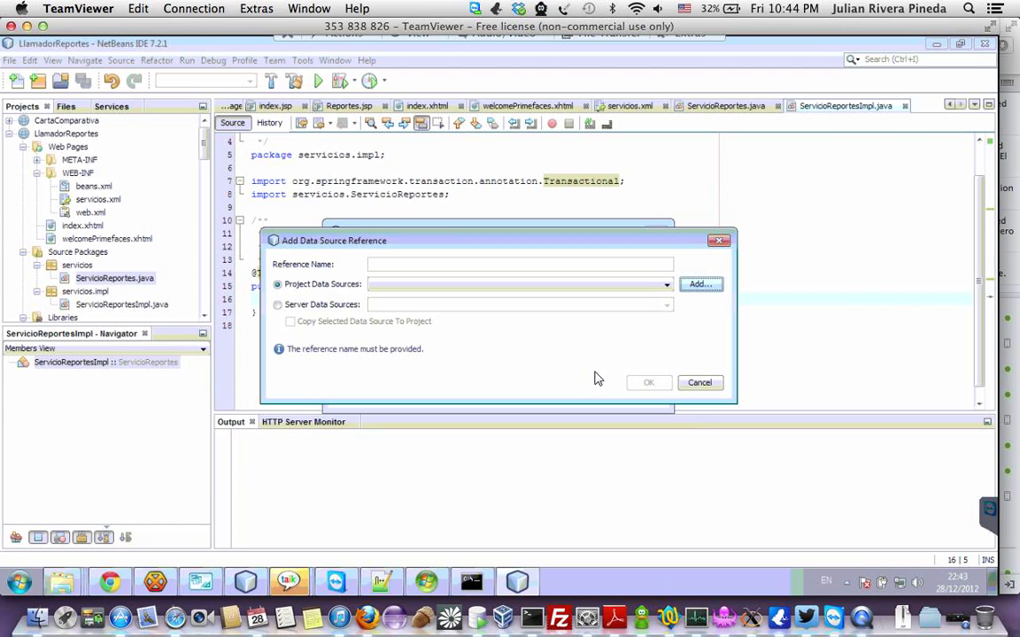
left_click(697, 383)
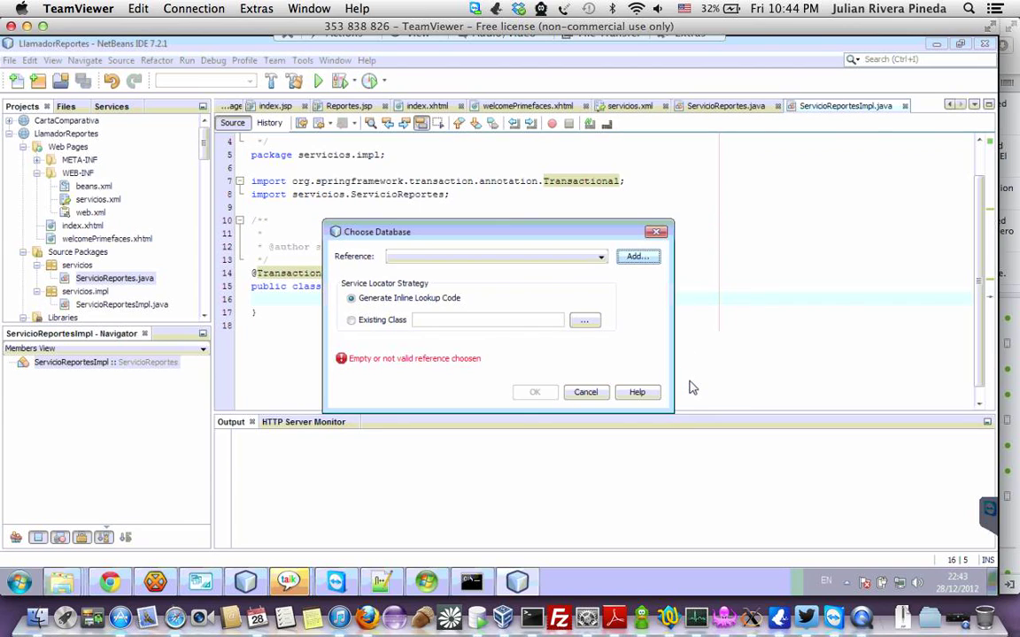
left_click(598, 395)
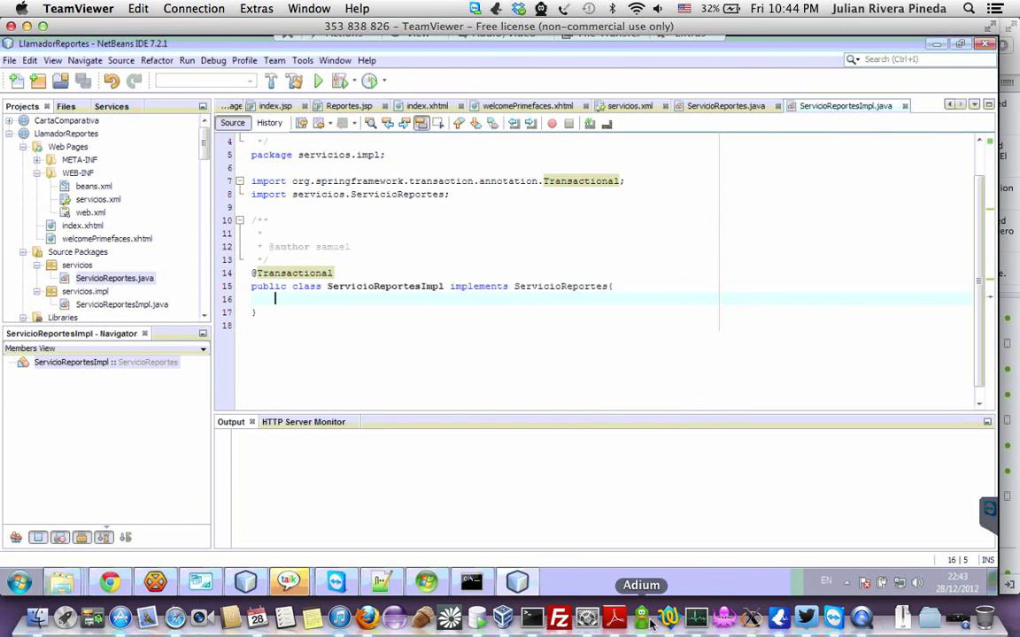
left_click(649, 620)
Step: Send 'como se llama su base de datos' and ask whether a user owning it was created
type("como se llama su base de datos ?")
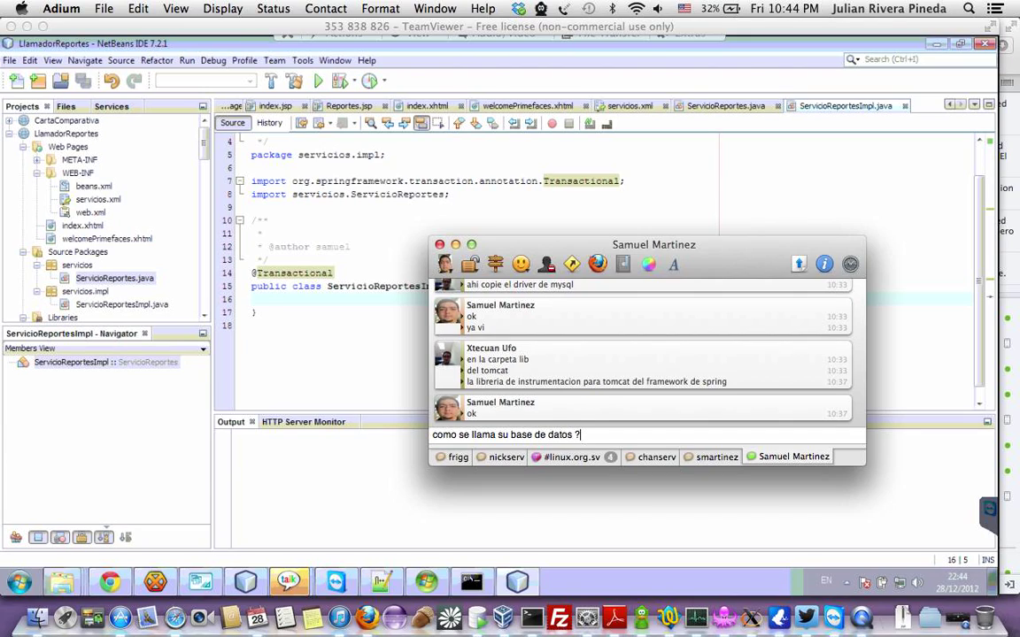
key("Return")
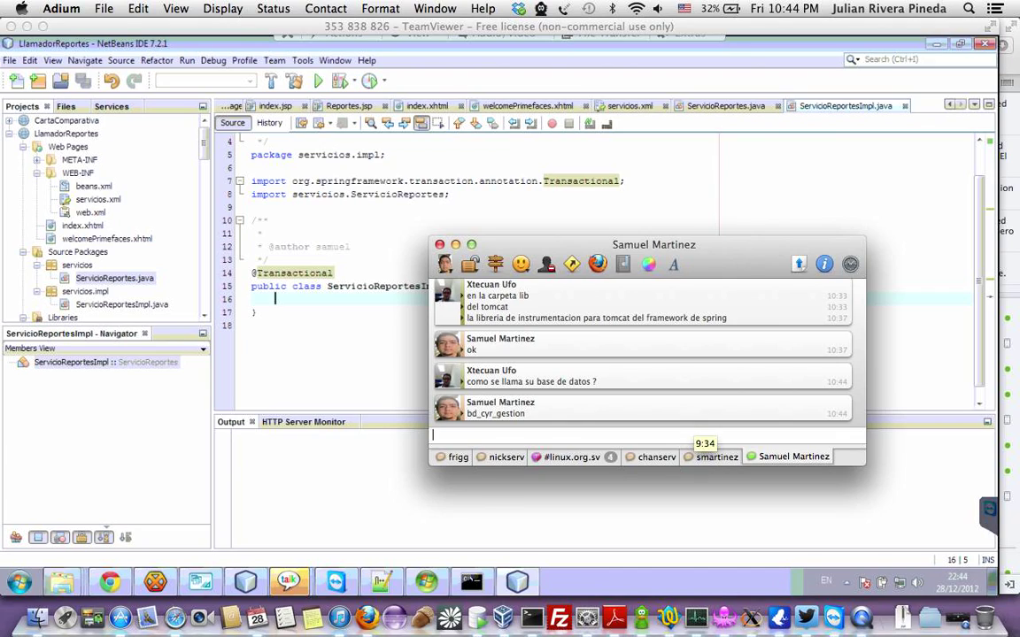
type("y le ")
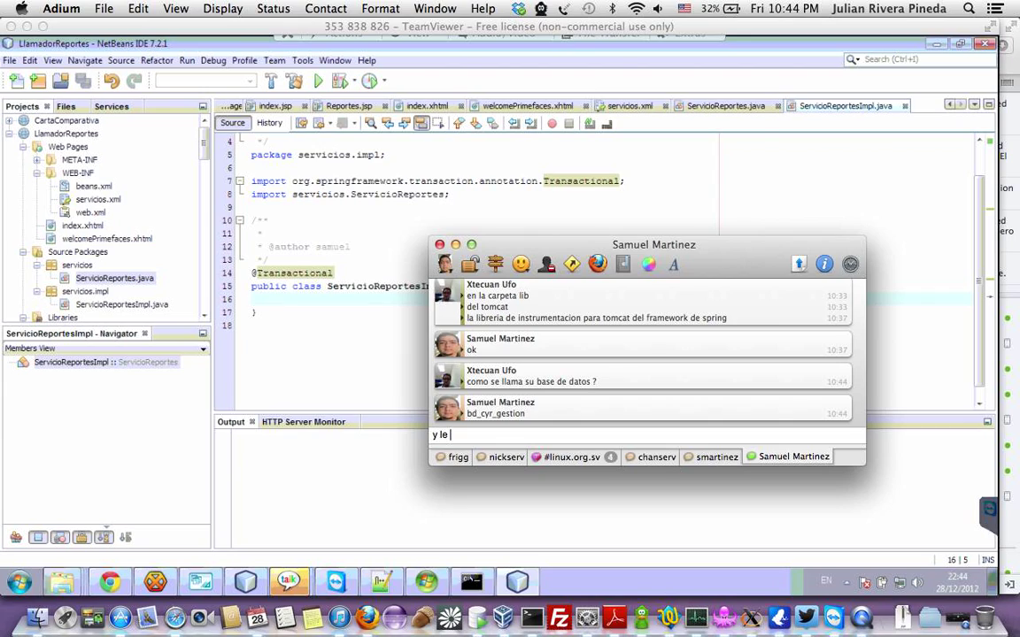
type("ha creado un usuario")
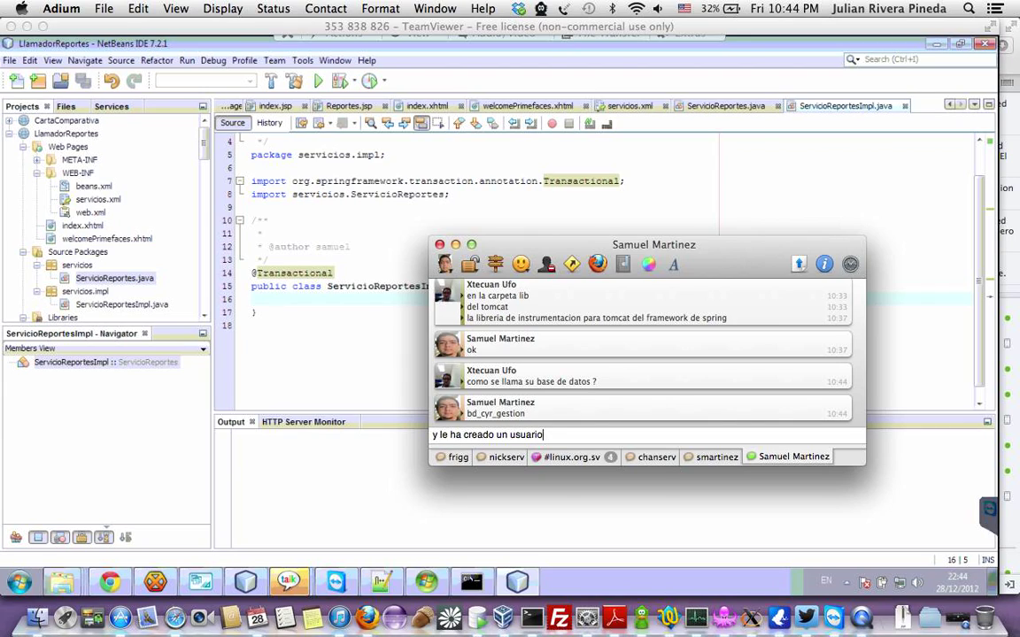
type(" que es el duenno de esa misma ?")
key("Return")
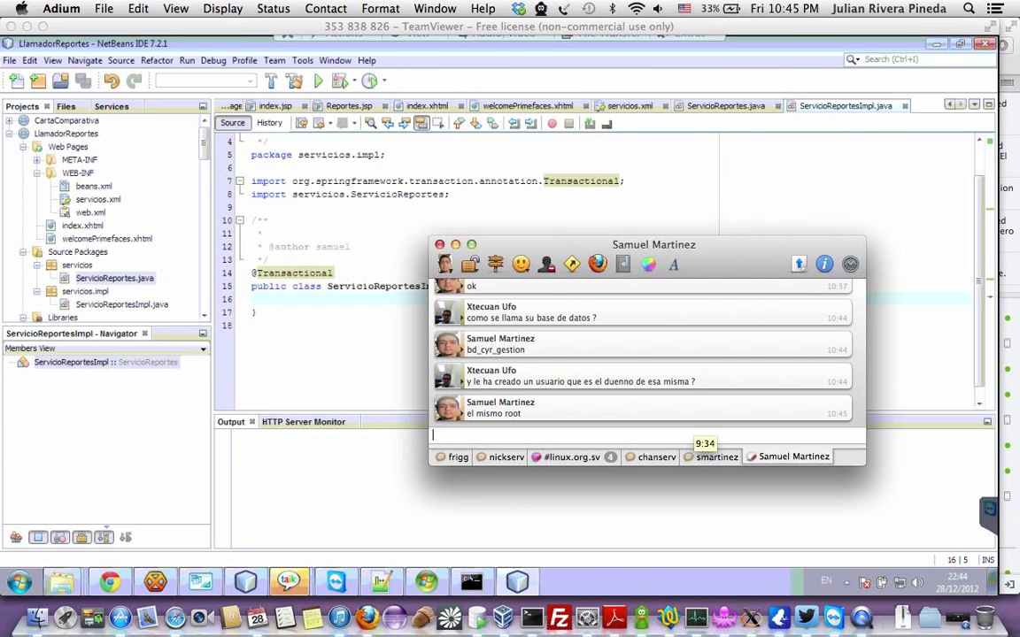
Step: Send 'por seguridad se sugiere un usuario administrador solo de esa base' and 'es la mejor paractica'
type("por")
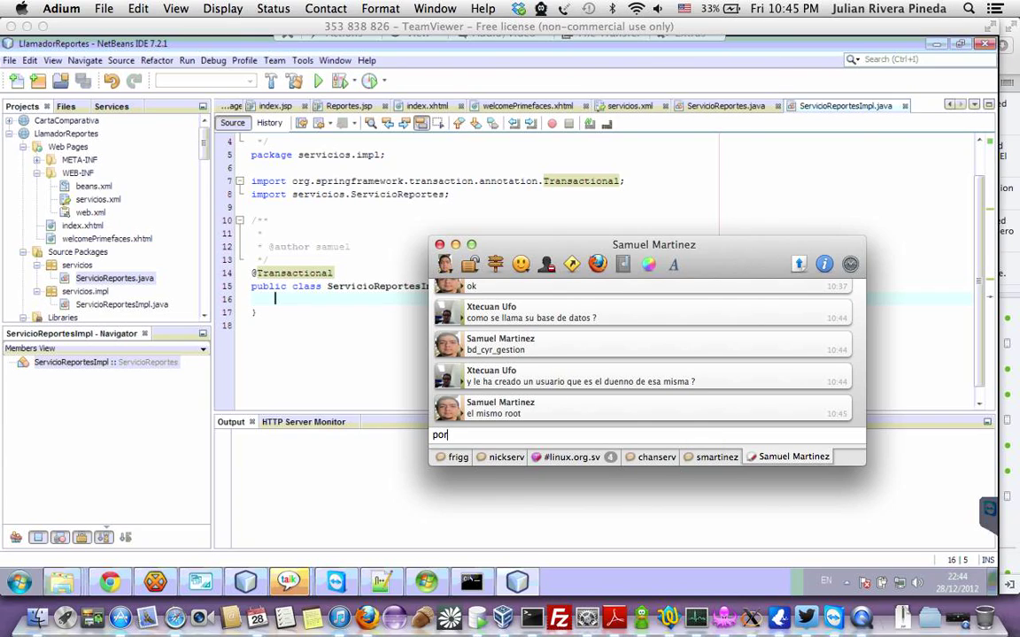
type(" seguridad se sugiere un usuarip")
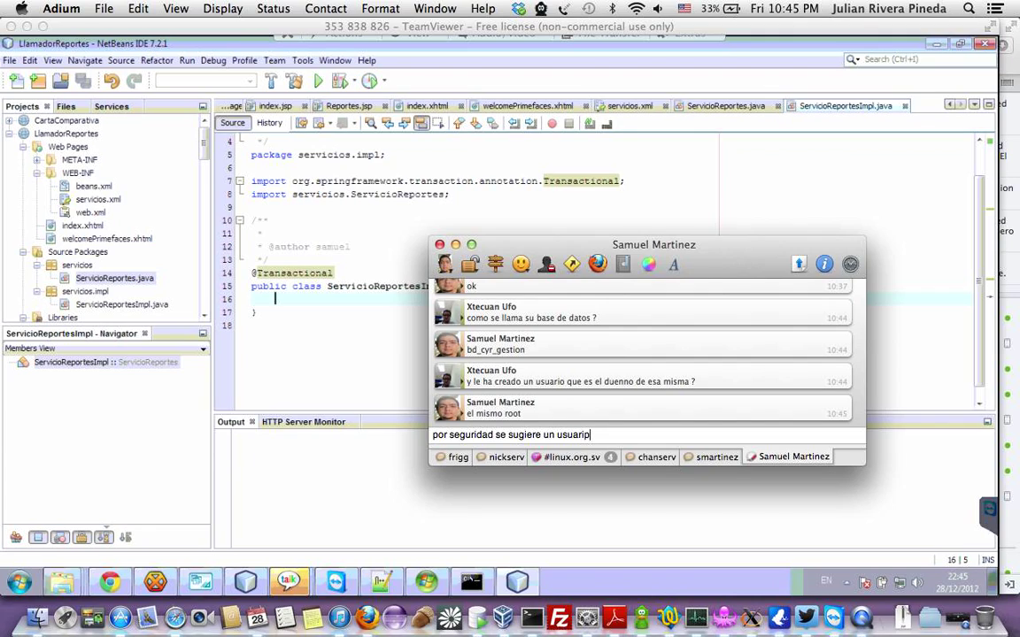
key("BackSpace")
type("o administrador solo")
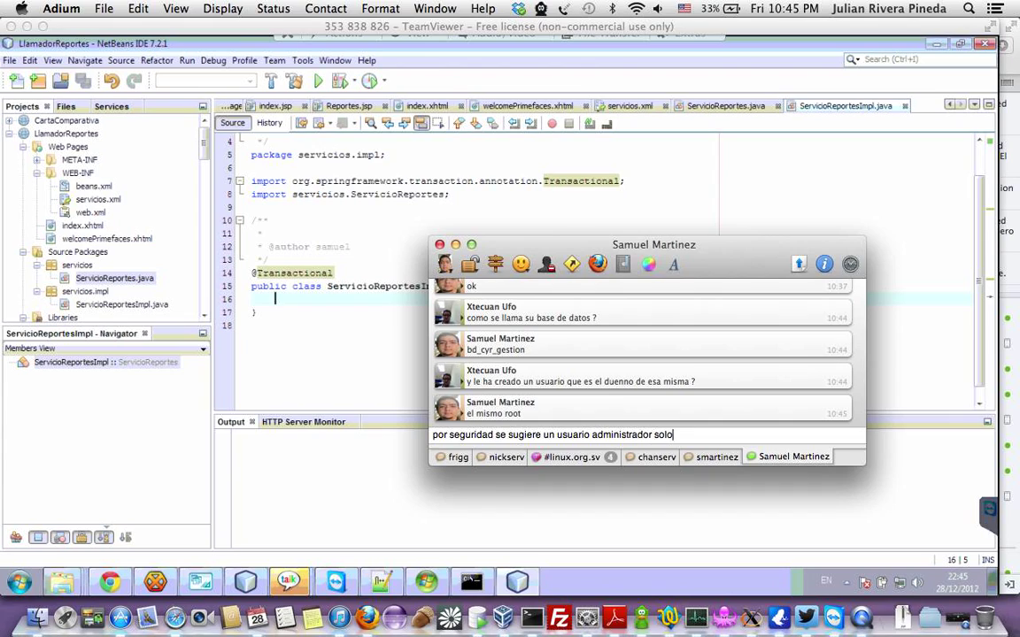
type(" de esa base")
key("Return")
type("es la mej")
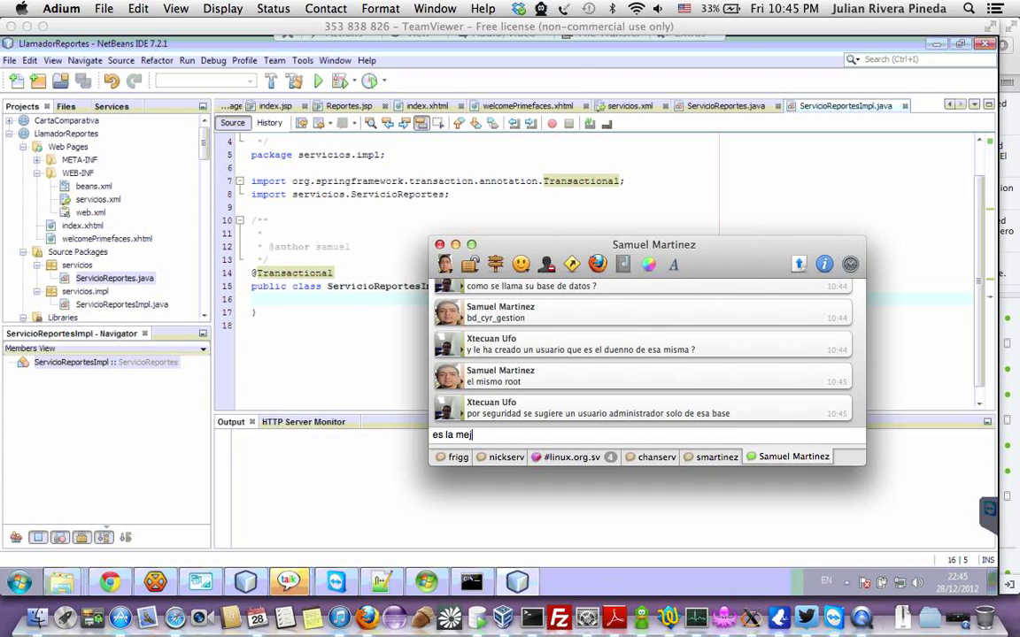
type("or paractica")
key("Return")
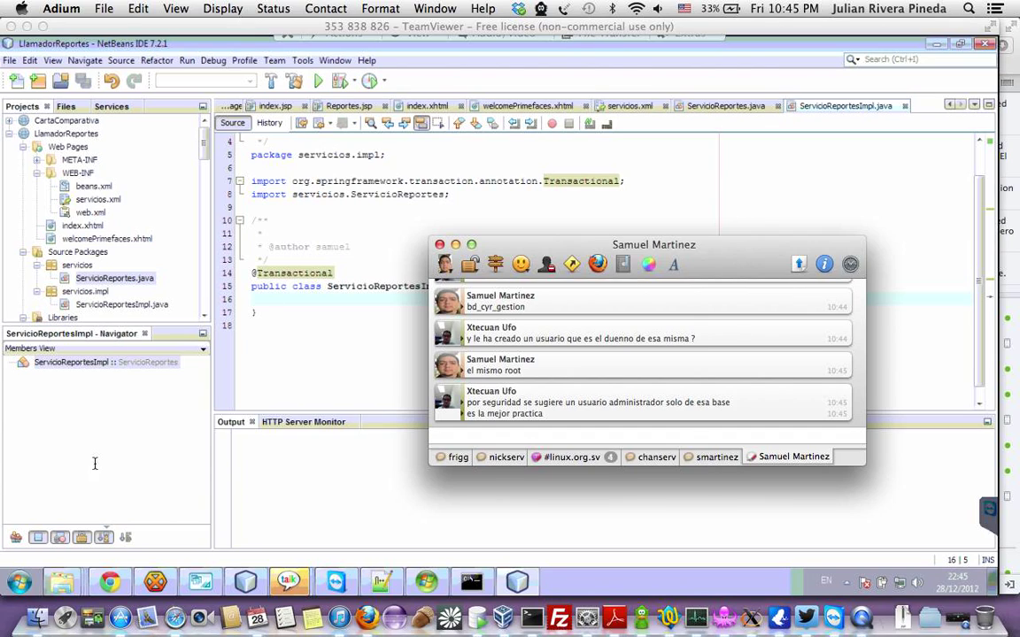
left_click(26, 584)
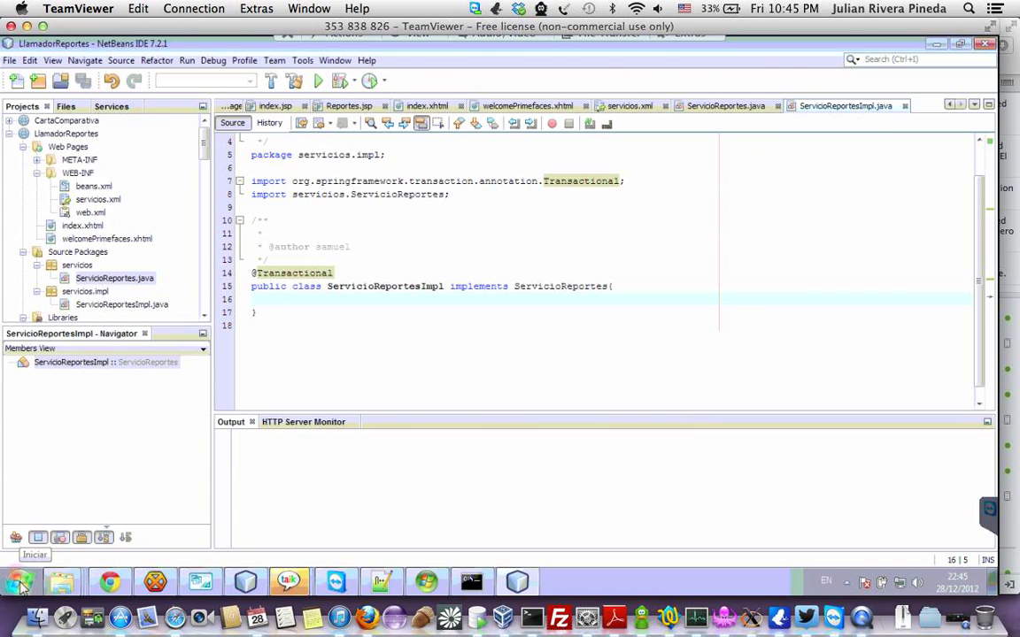
Step: Launch MySQL Workbench 5.2 CE from a Start search for 'mysql' and expand bd_cyr_gestion
left_click(21, 585)
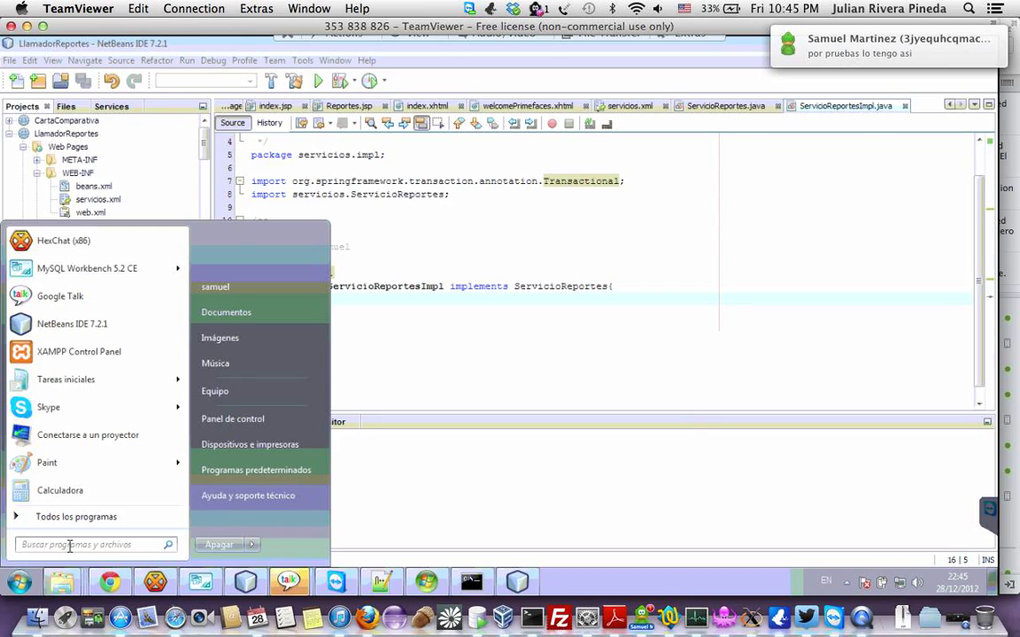
left_click(69, 547)
type("mysql")
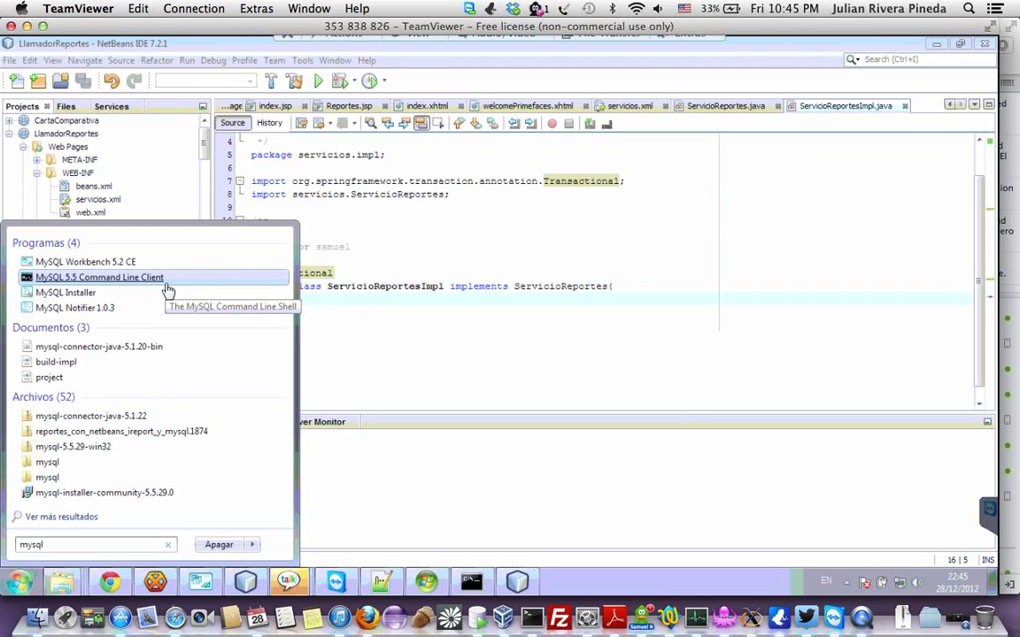
left_click(130, 262)
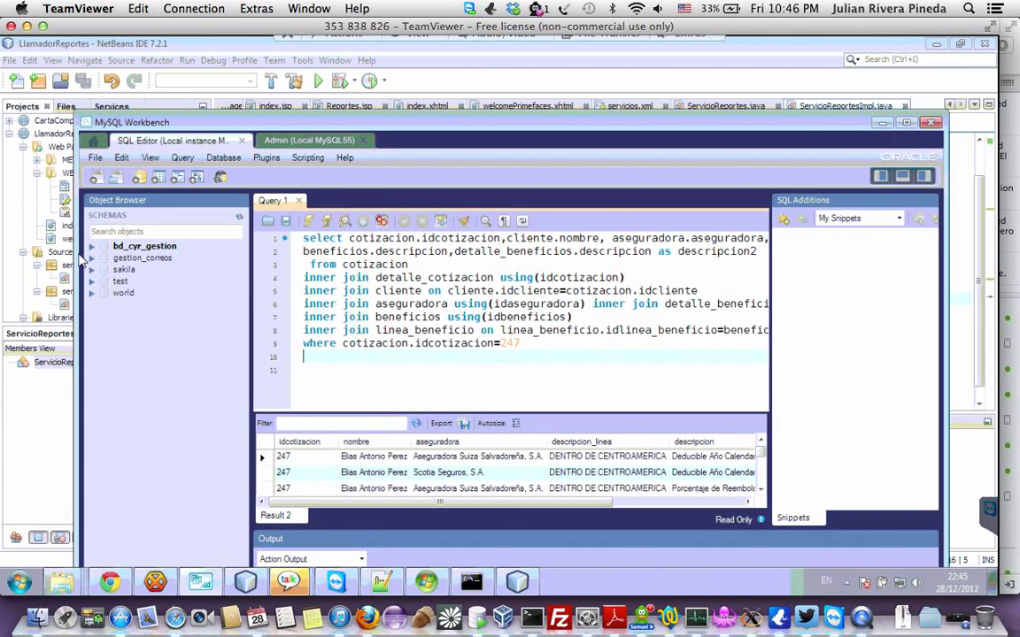
left_click(135, 249)
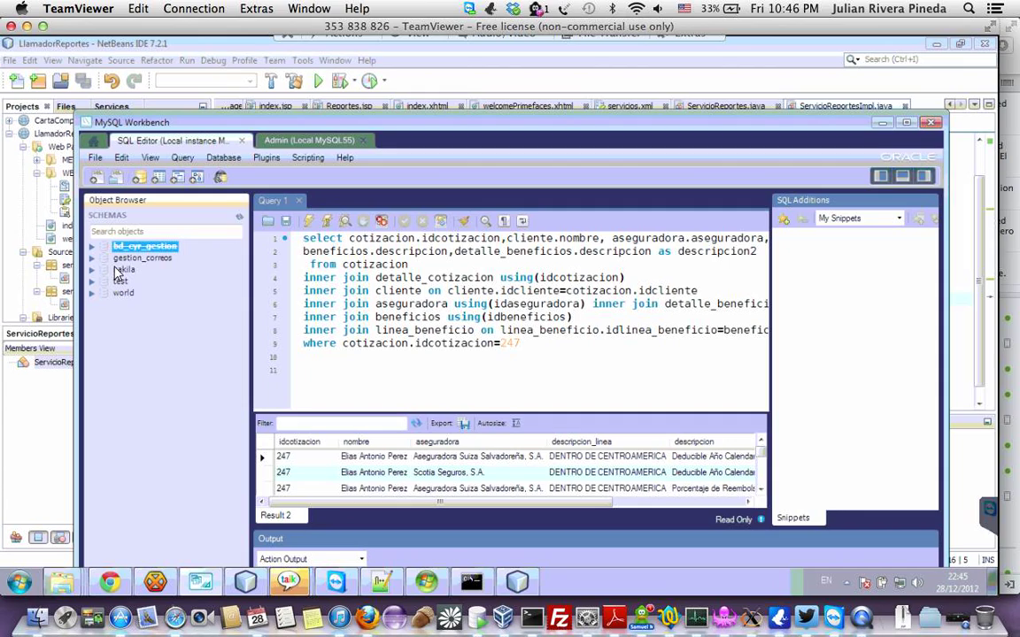
left_click(91, 247)
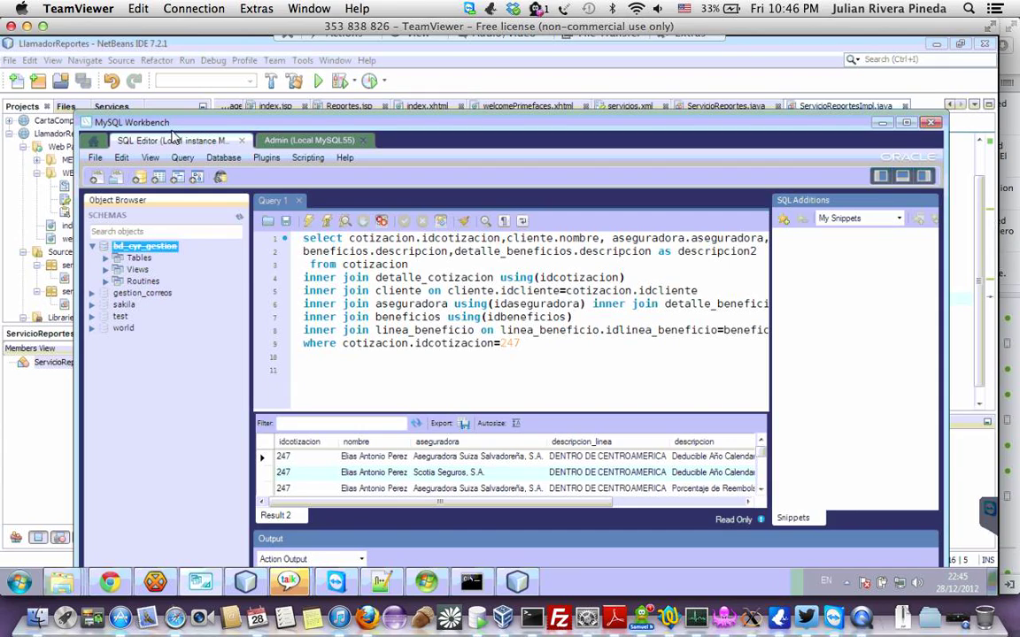
Step: On the Admin tab's Users and Privileges page, add a new account (newuser, host %)
left_click(296, 142)
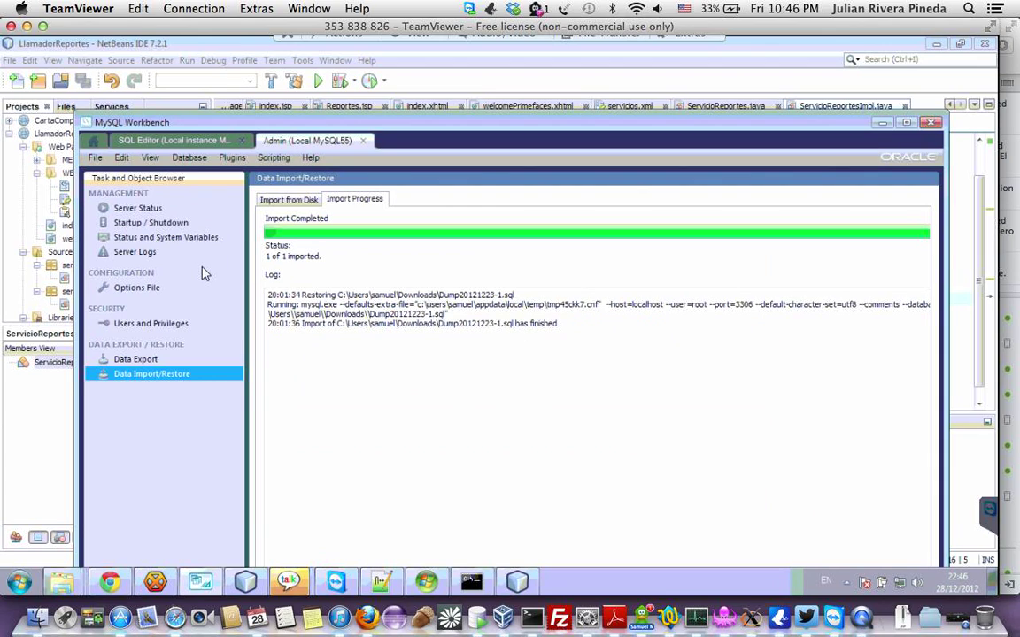
left_click(155, 326)
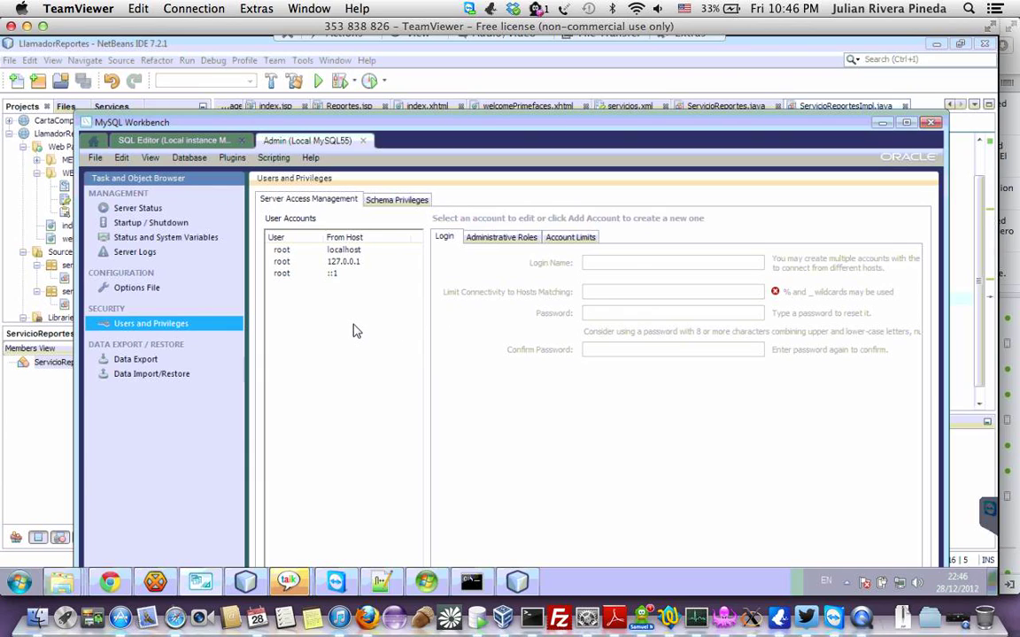
left_click(906, 124)
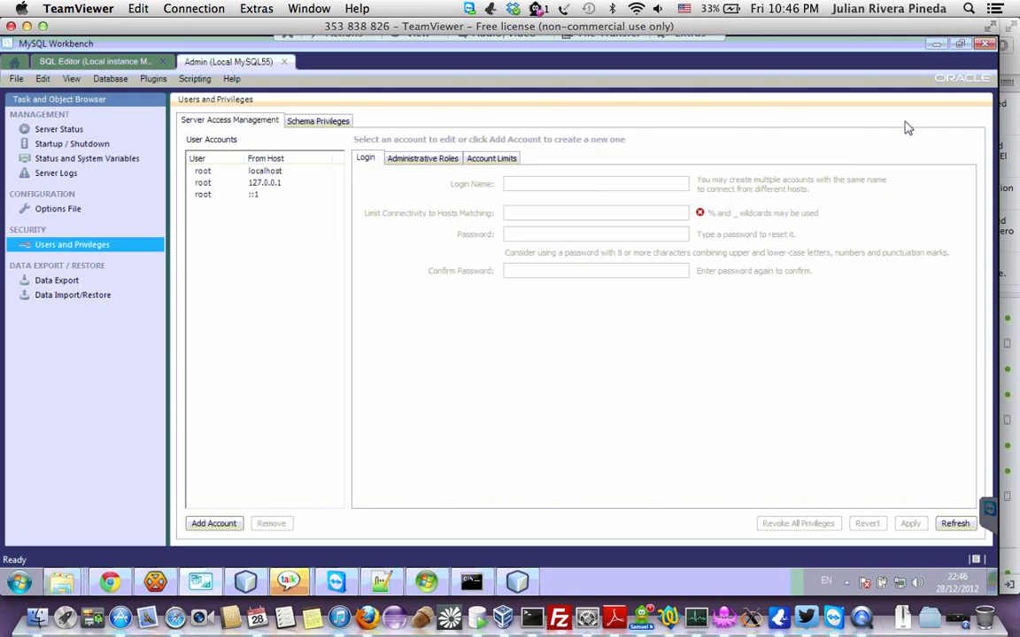
left_click(217, 524)
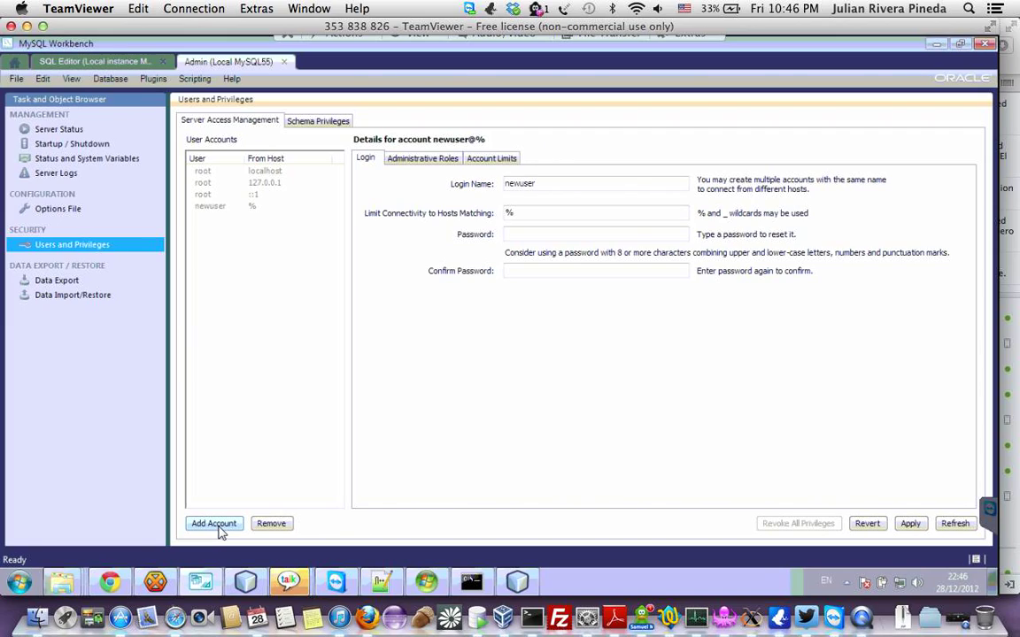
Step: Rename the new account's login name to admin and enter and confirm its password
left_click(577, 187)
left_click(416, 136)
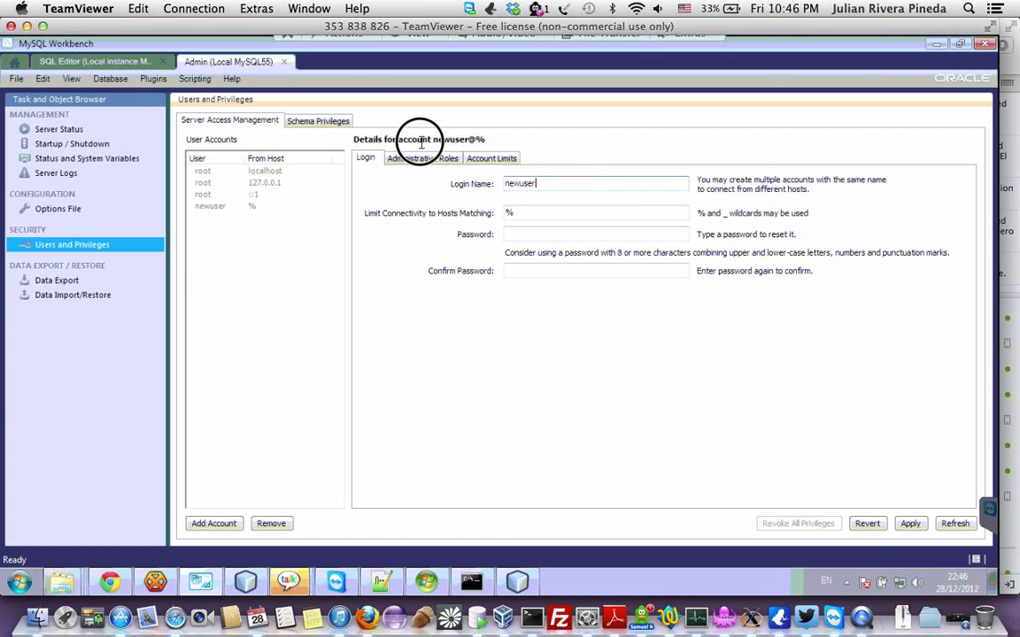
type("admin")
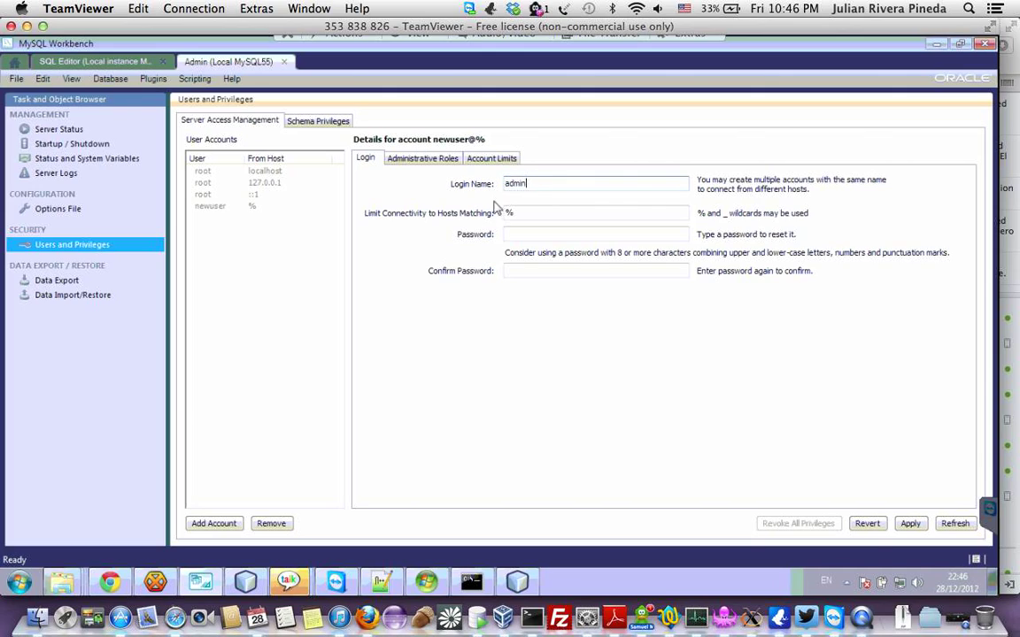
left_click(518, 236)
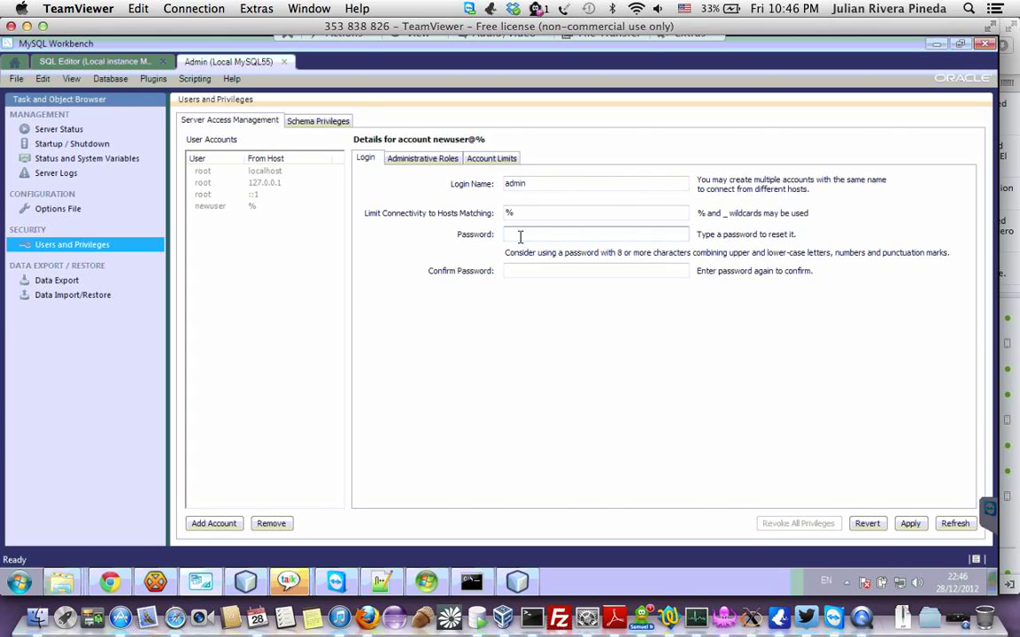
type("*******")
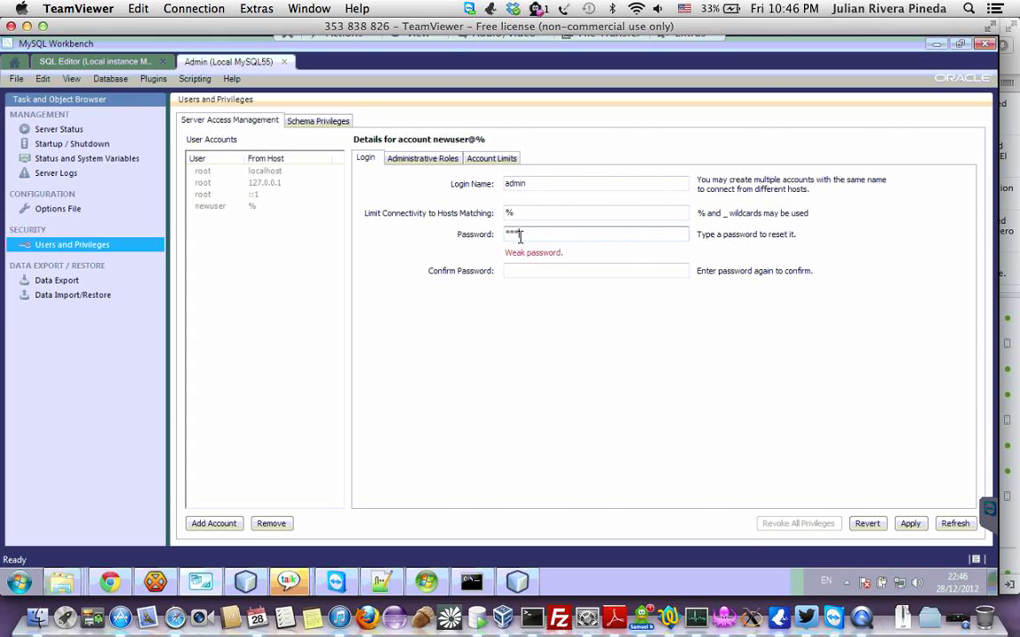
left_click(565, 271)
type("********")
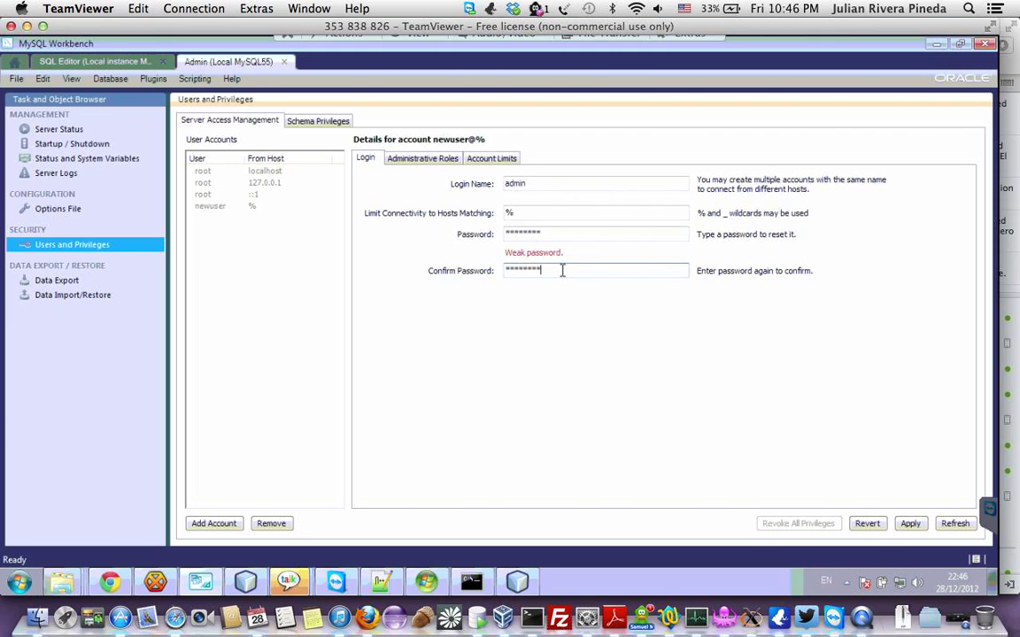
Step: Review the account's administrative roles, its connection limits and root's schema privileges
left_click(432, 161)
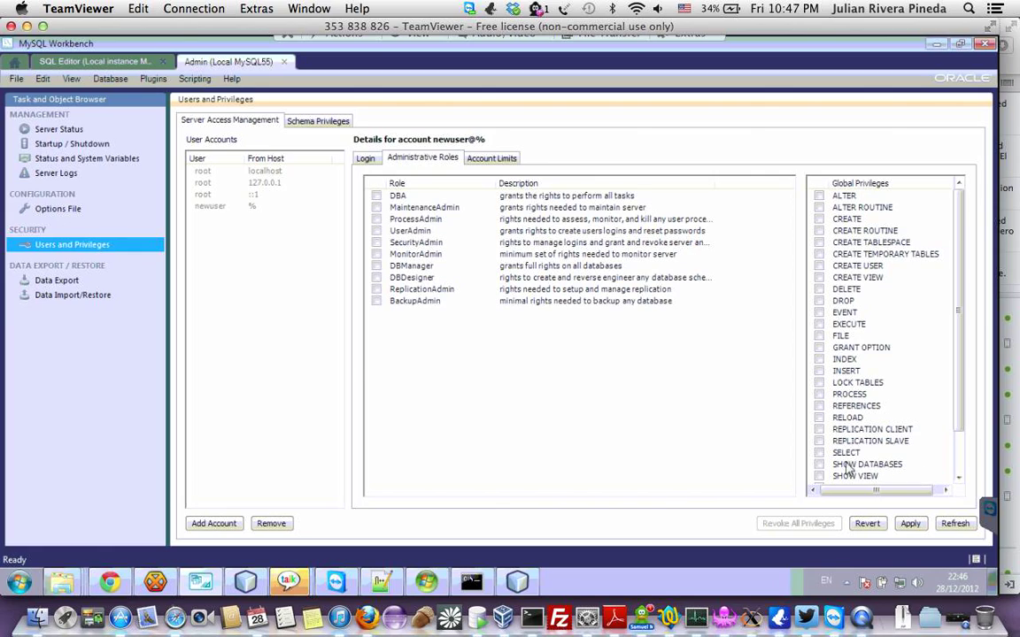
left_click(488, 161)
left_click(425, 159)
left_click(320, 124)
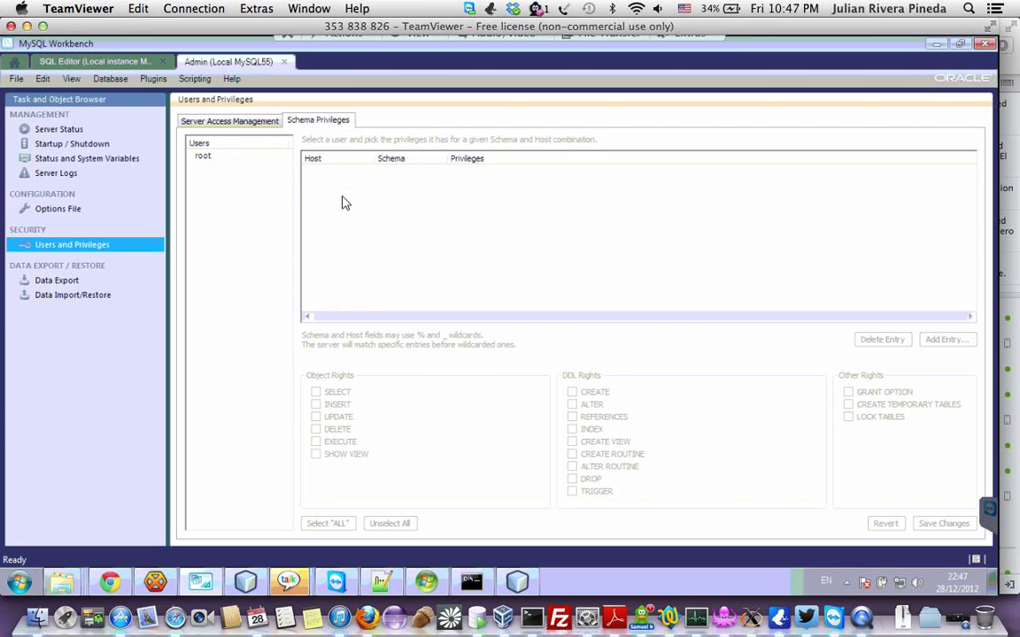
left_click(211, 159)
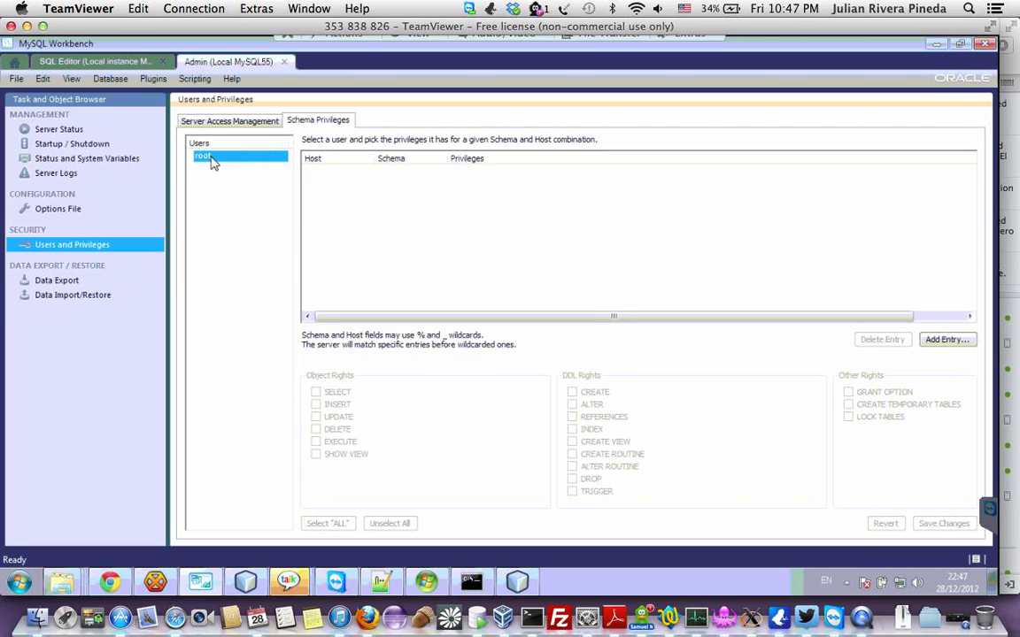
left_click(228, 118)
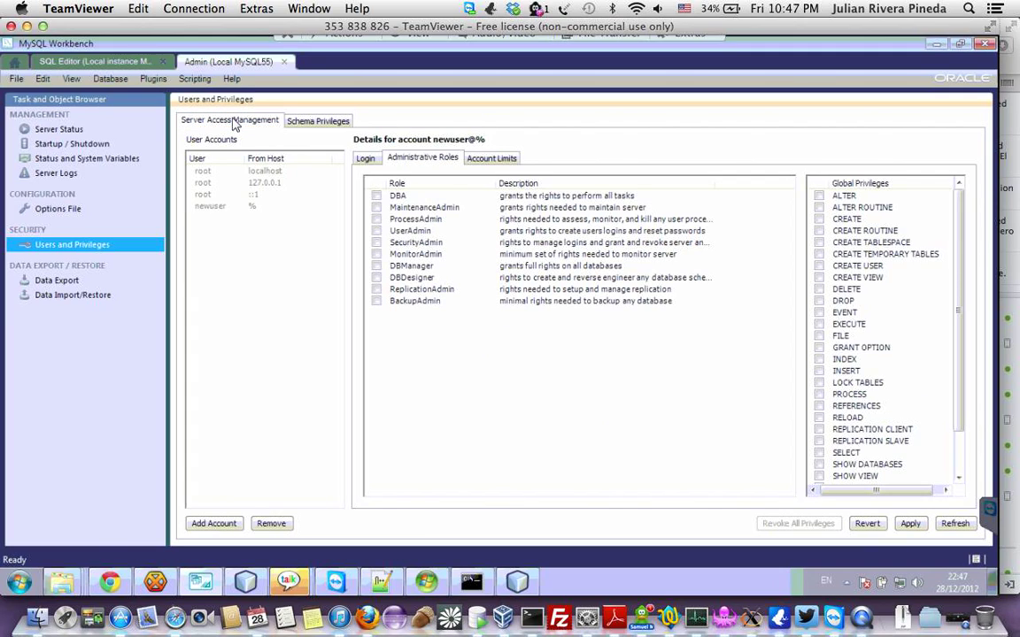
left_click(207, 205)
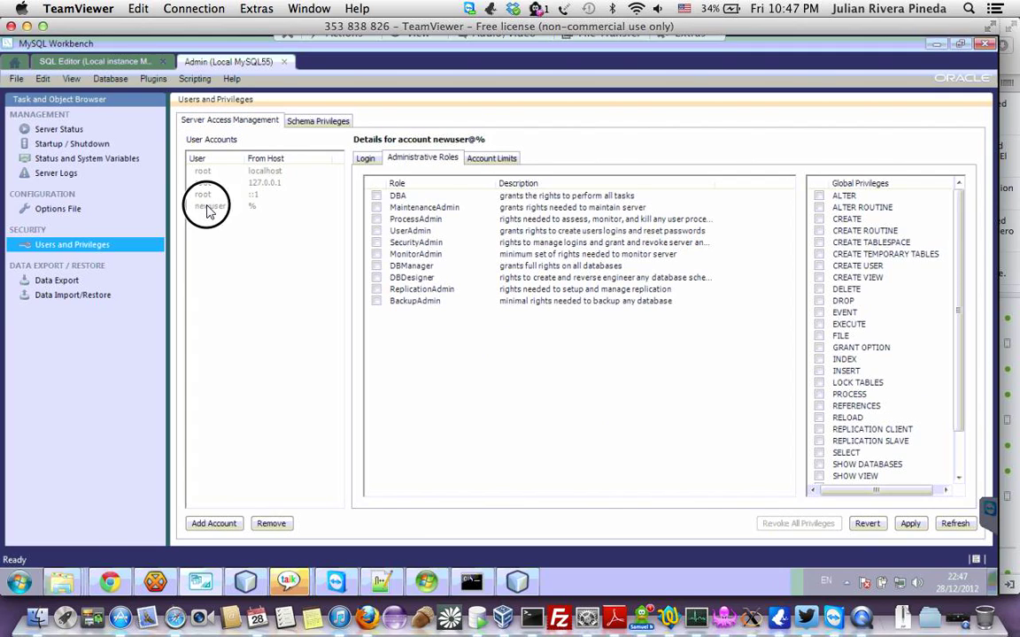
left_click(364, 158)
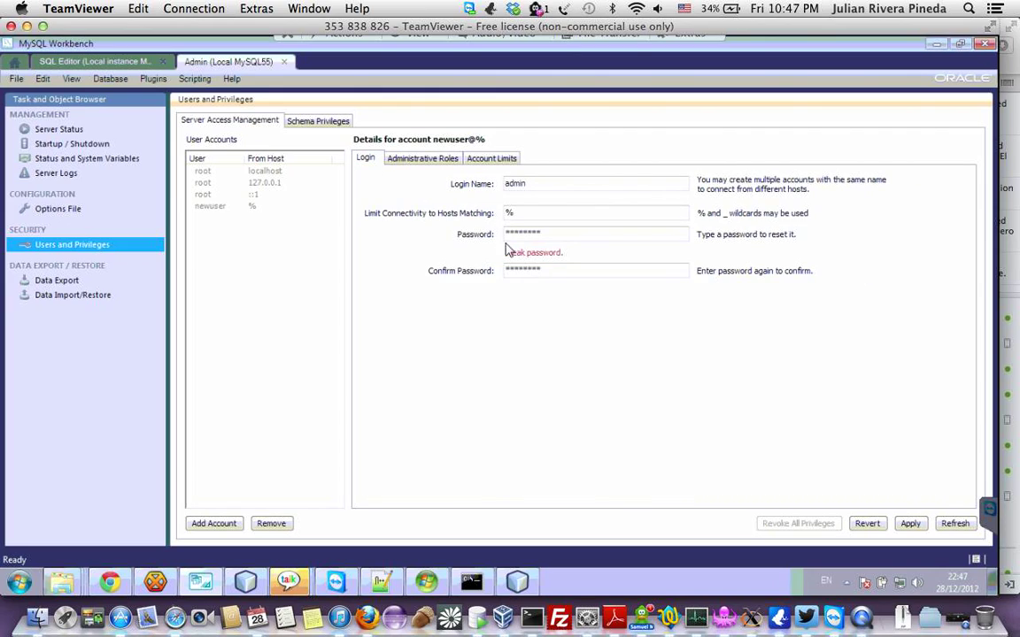
Step: Apply the admin@% account, then view its roles and the Schema Privileges page
left_click(911, 523)
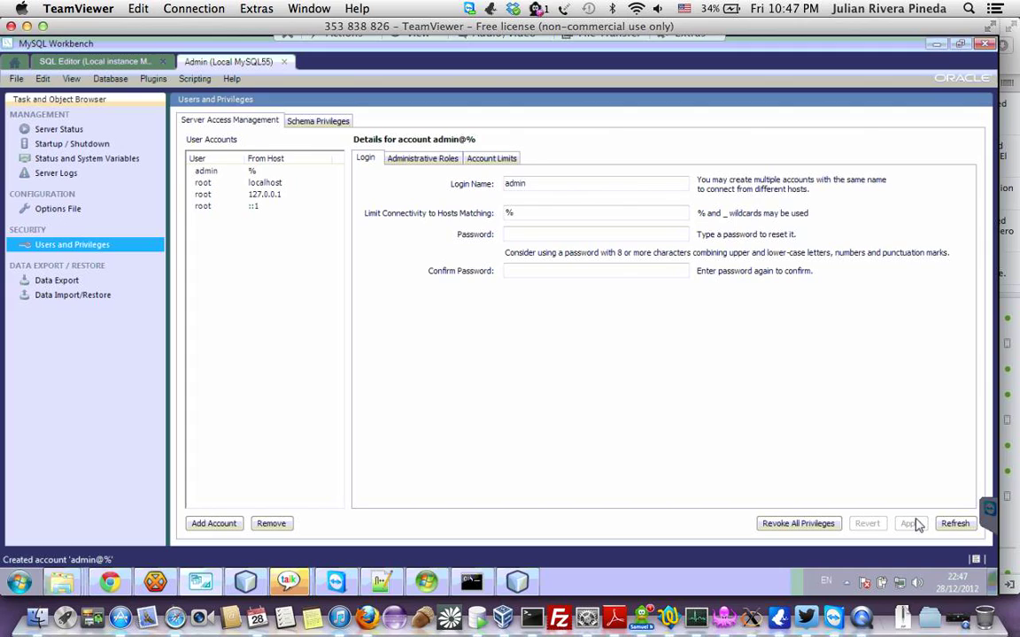
left_click(204, 172)
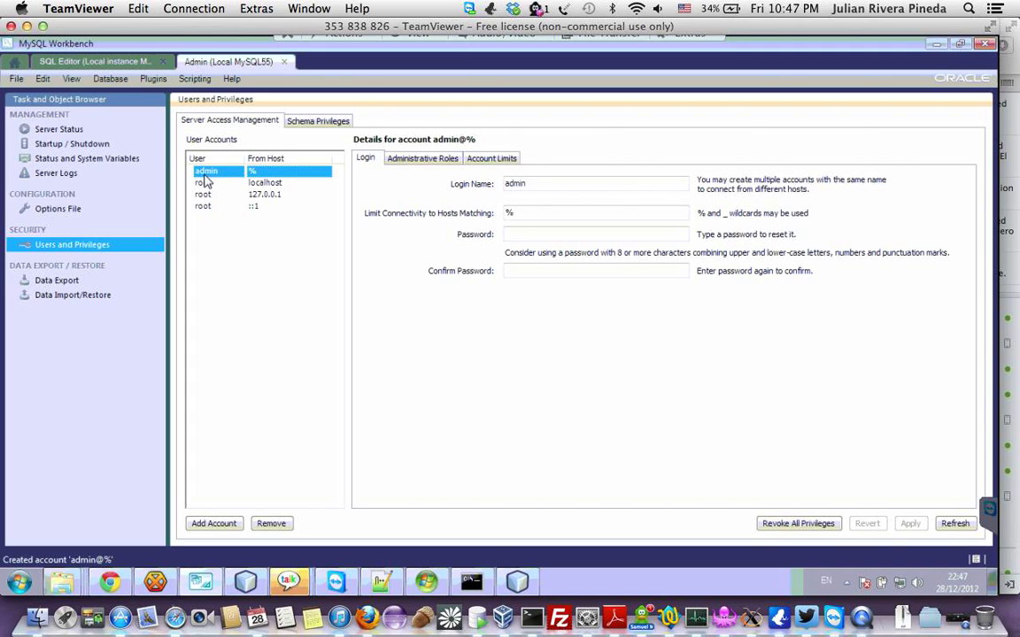
left_click(395, 157)
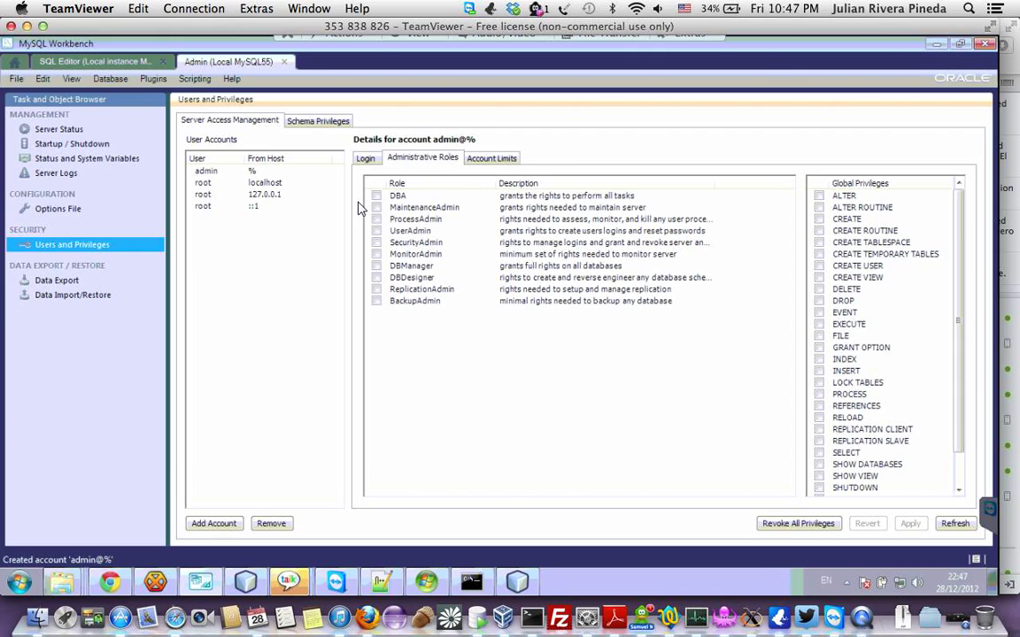
left_click(301, 122)
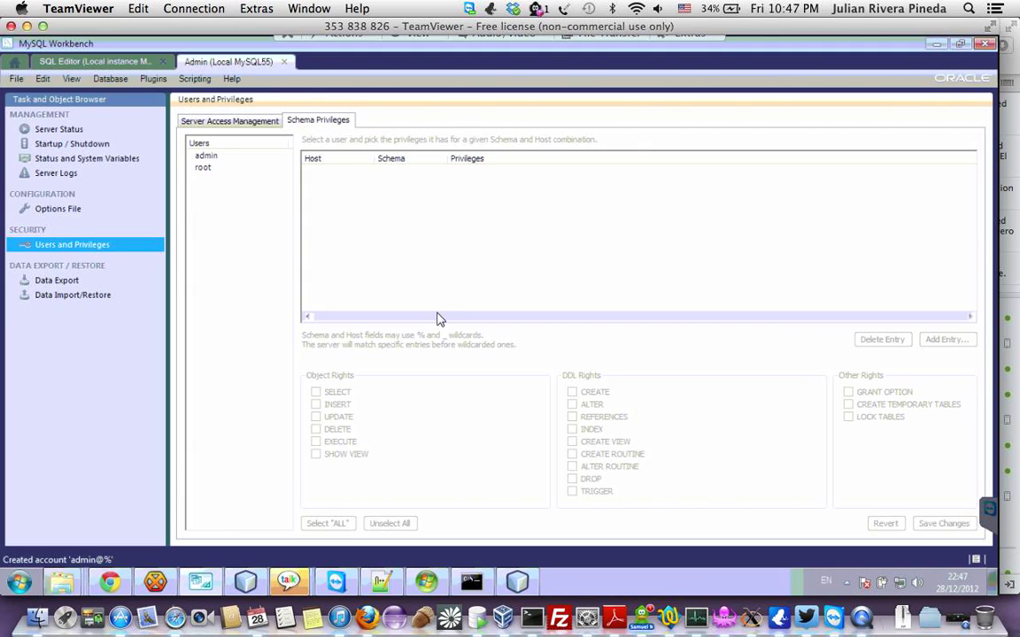
Step: Inspect the bd_cyr_gestion schema's context menu in the SQL Editor without choosing anything
left_click(130, 65)
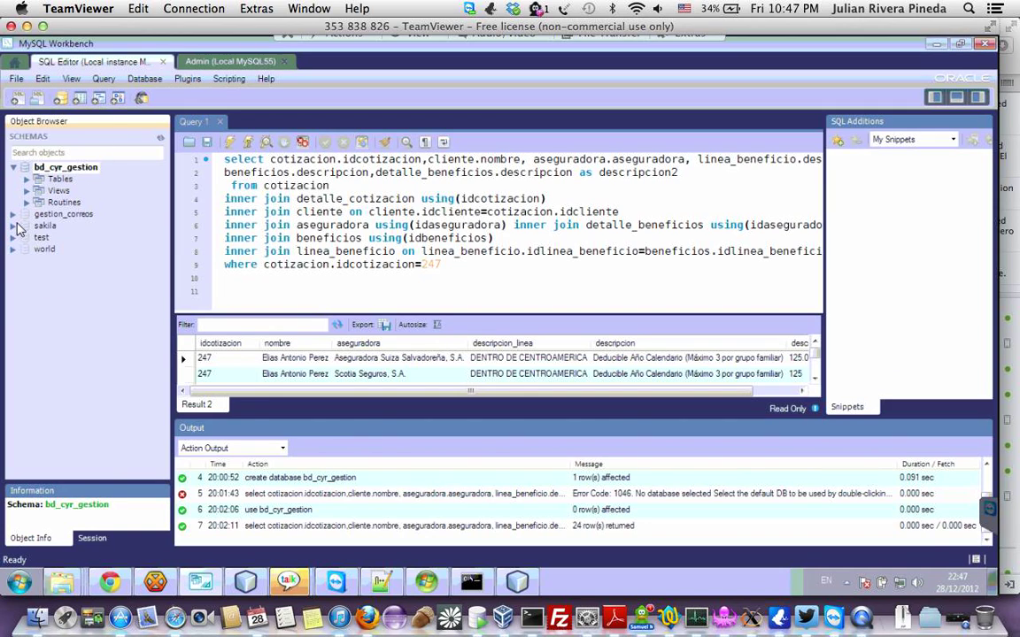
left_click(69, 168)
right_click(71, 171)
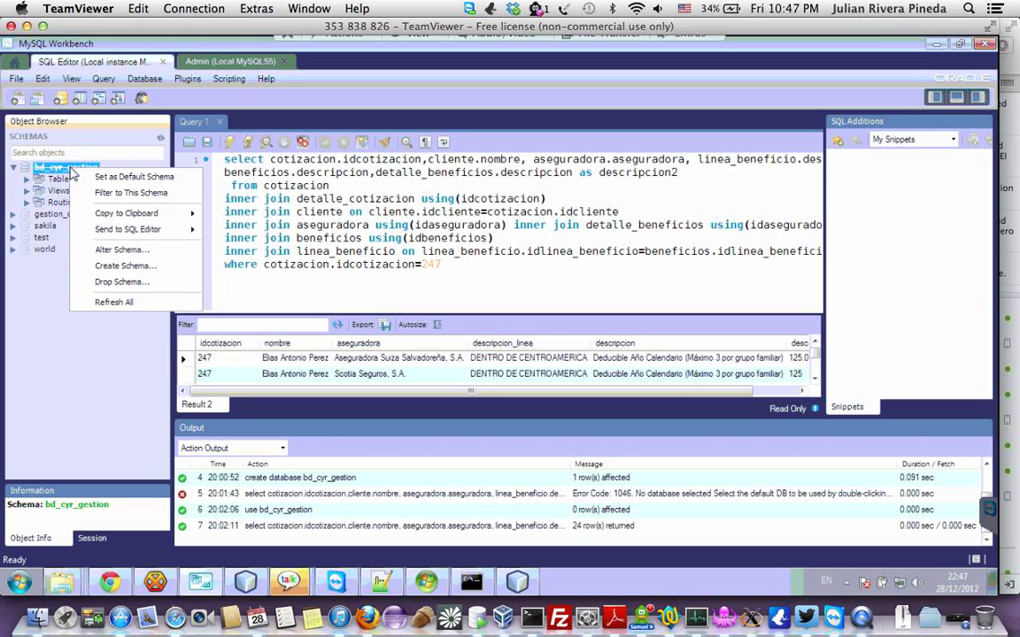
left_click(50, 168)
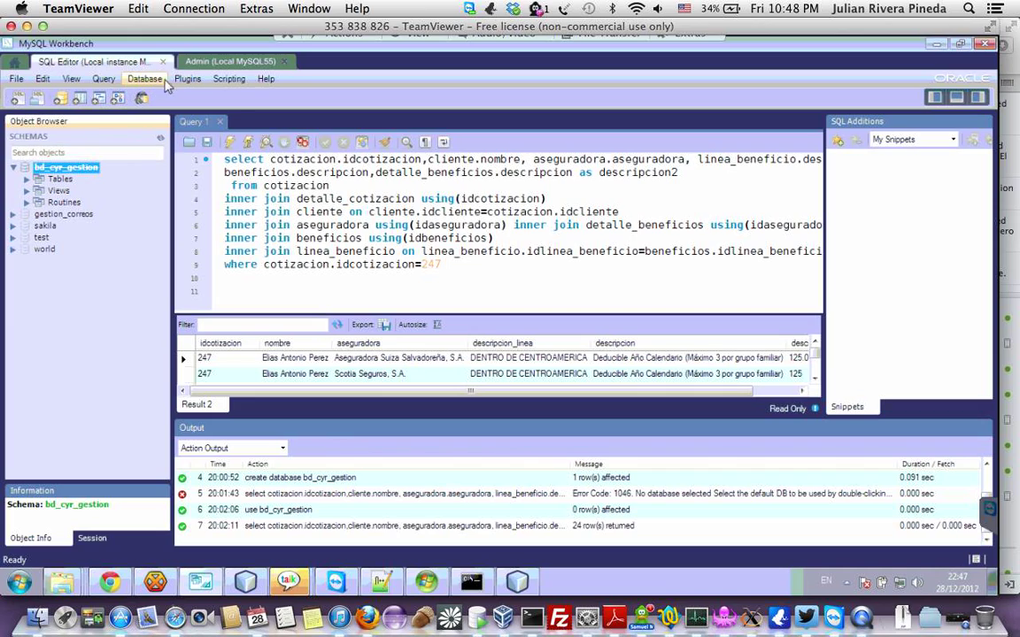
Step: Back in Admin, select the admin user and add a new schema privilege entry
left_click(189, 59)
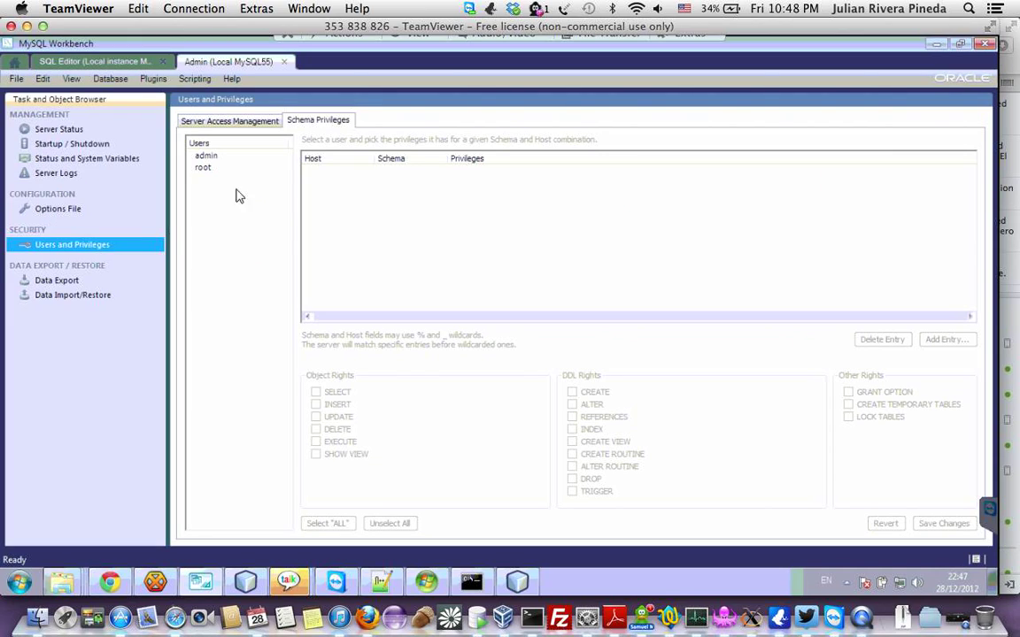
left_click(206, 157)
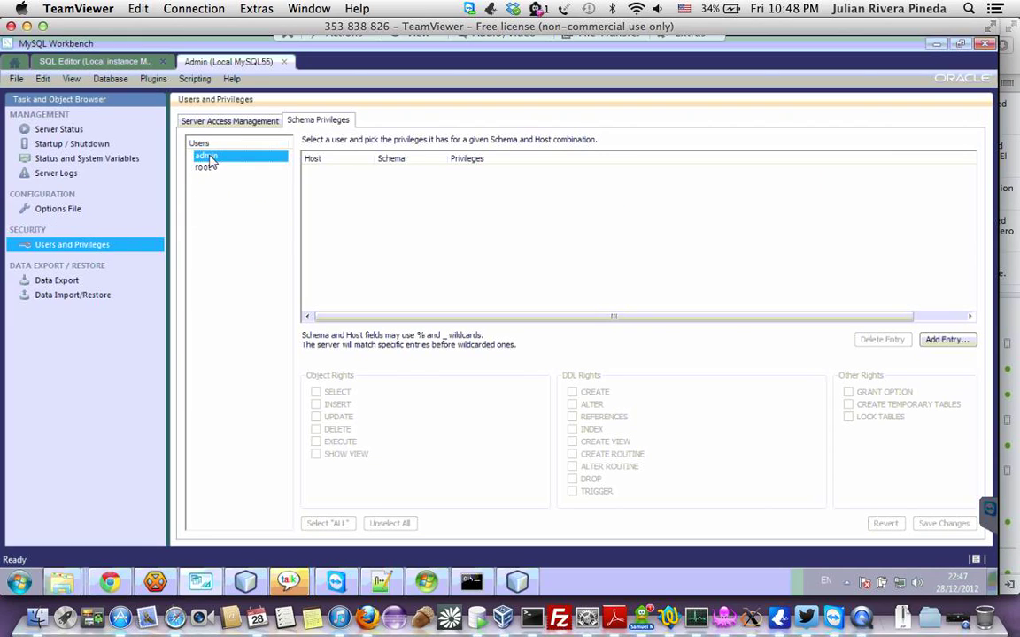
left_click(936, 341)
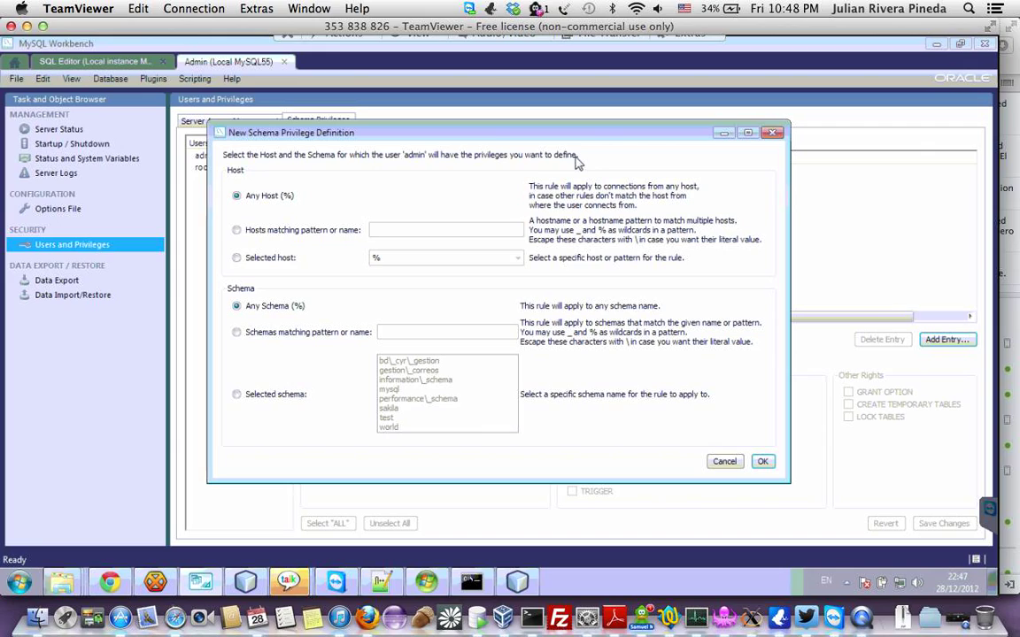
Step: Limit admin's new privilege entry to the selected schema bd_cyr_gestion
left_click(276, 398)
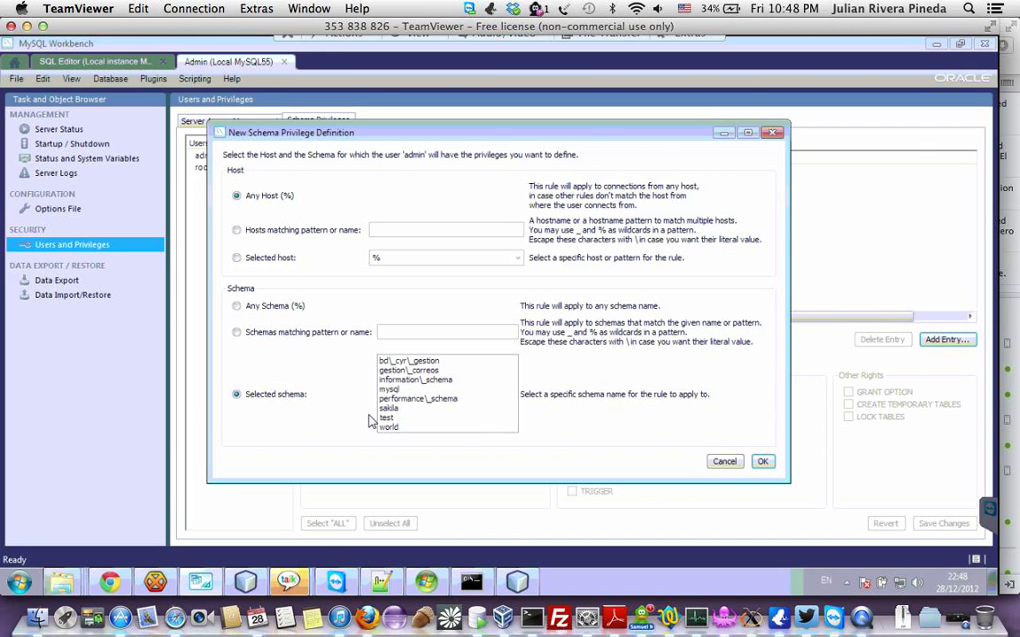
left_click(429, 362)
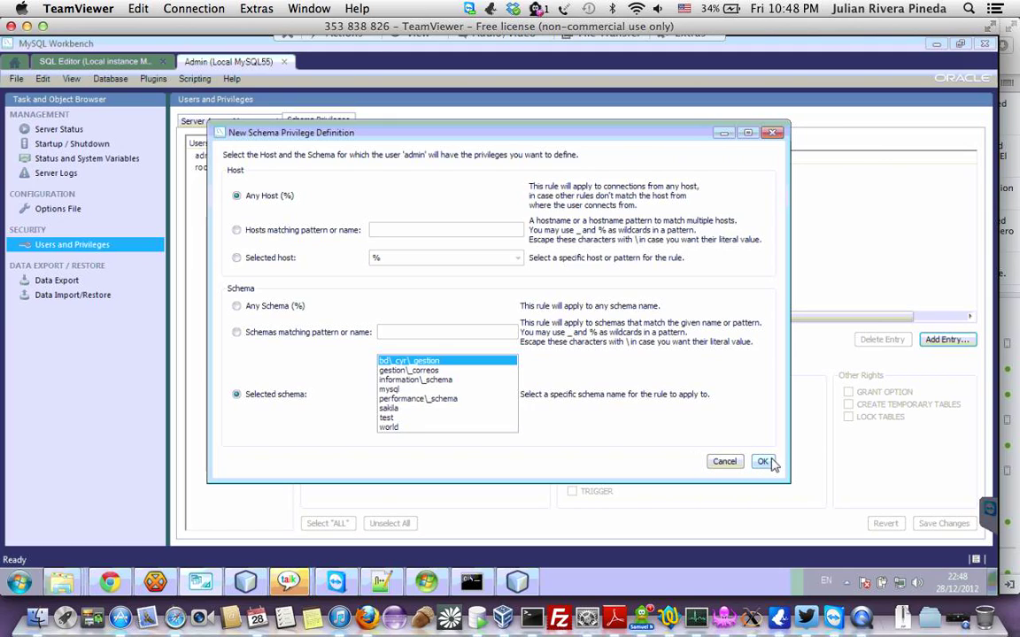
left_click(763, 462)
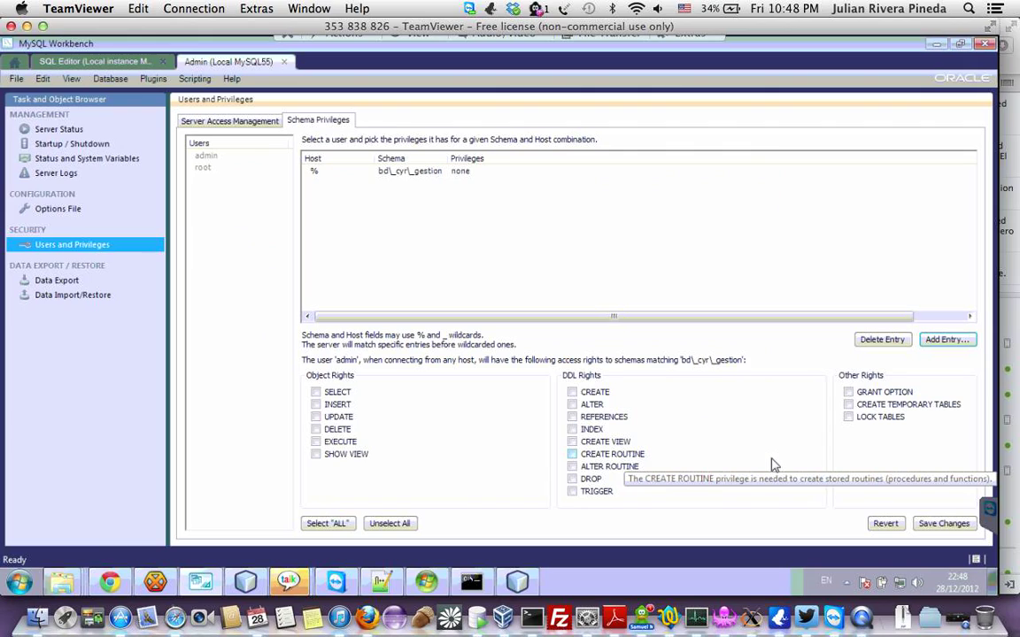
Step: Grant all rights on bd_cyr_gestion to the new entry and save the changes
left_click(478, 176)
left_click(478, 174)
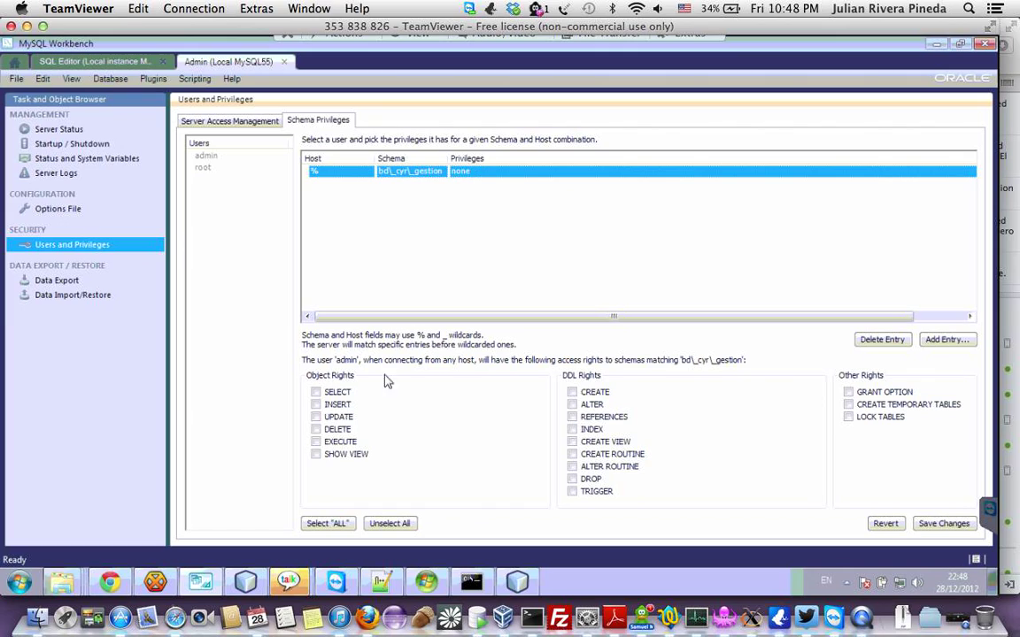
left_click(336, 524)
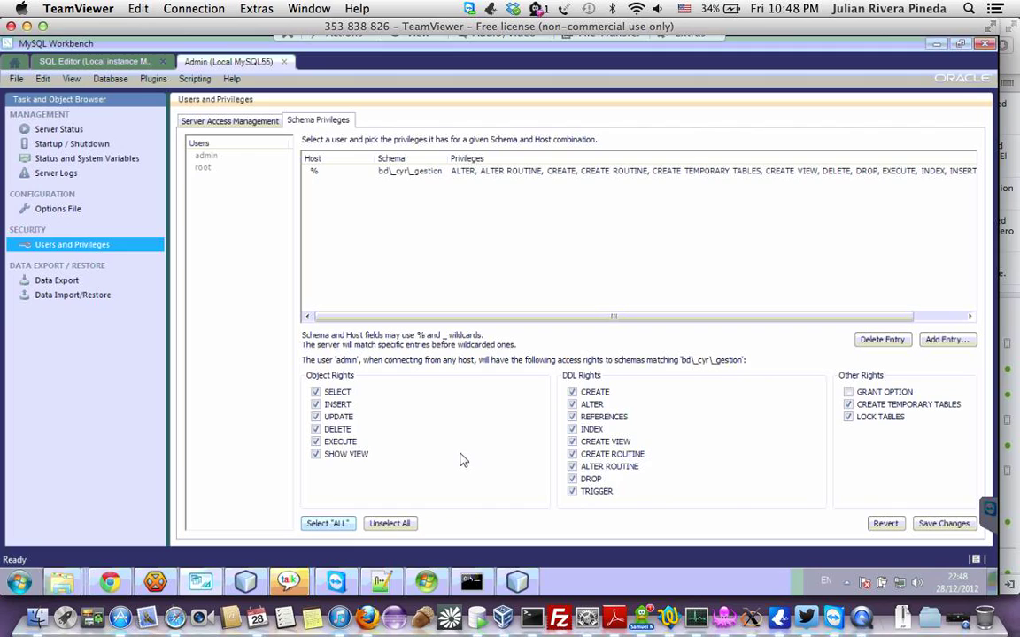
left_click(945, 523)
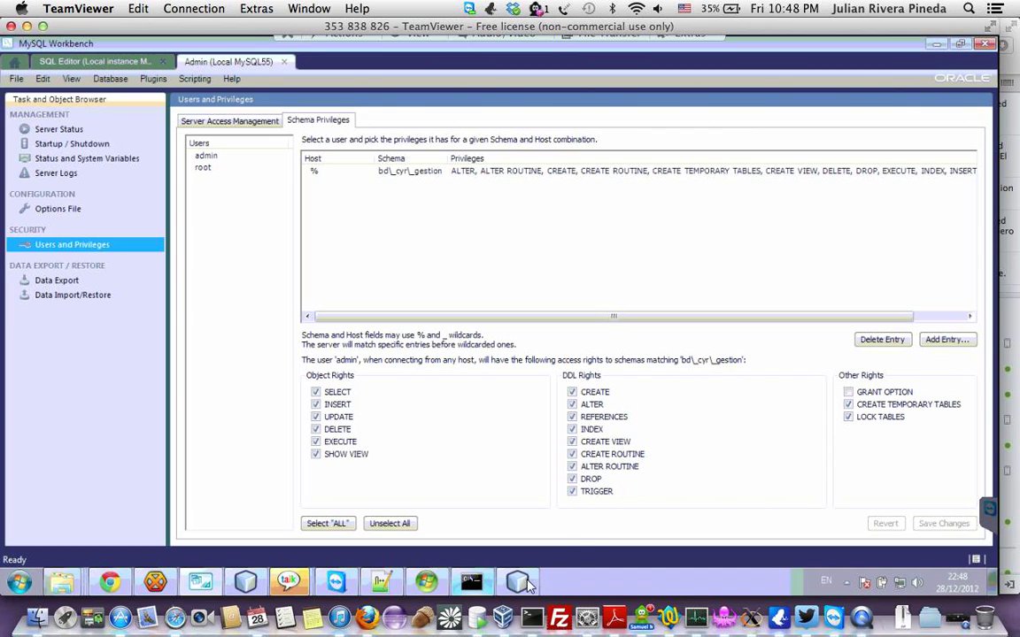
Step: Message the contact 'ya te cree el usuario' and 'para las conexiones' in Adium
left_click(648, 617)
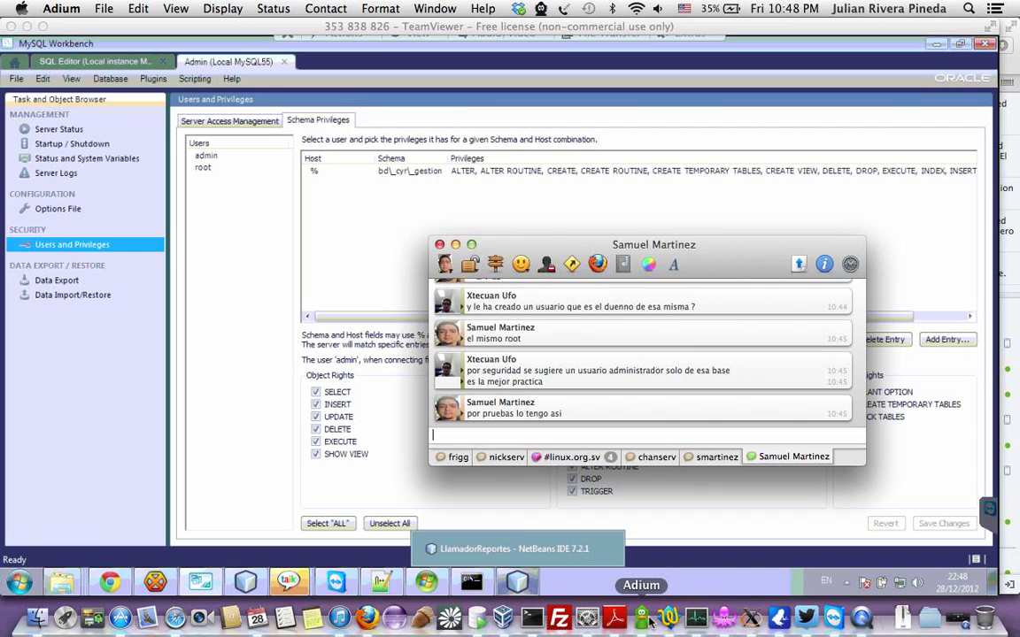
type("y")
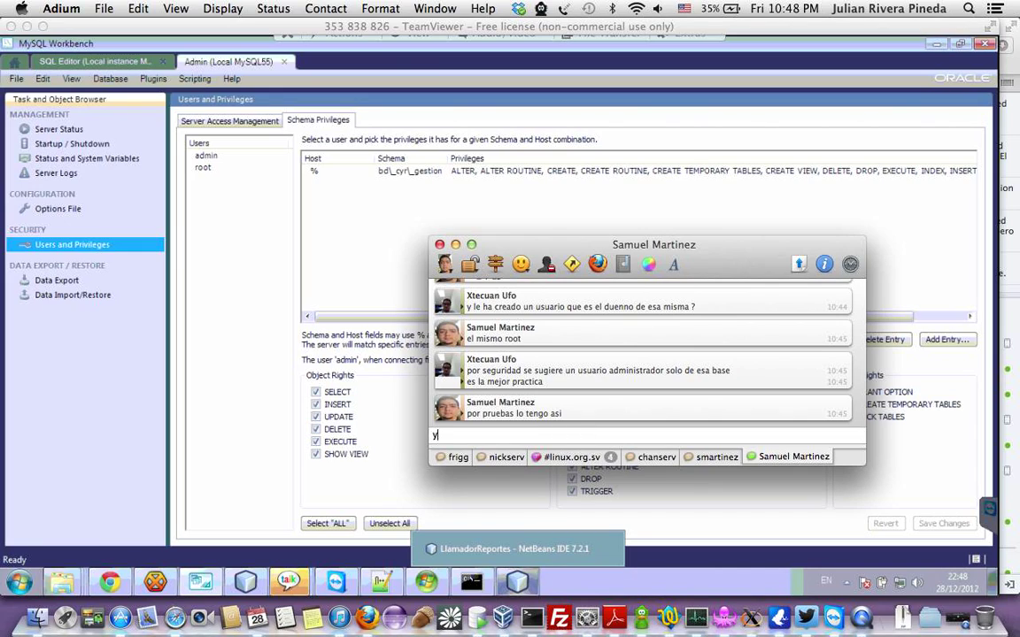
type("a te cree el usuariop")
key("Return")
type("pa")
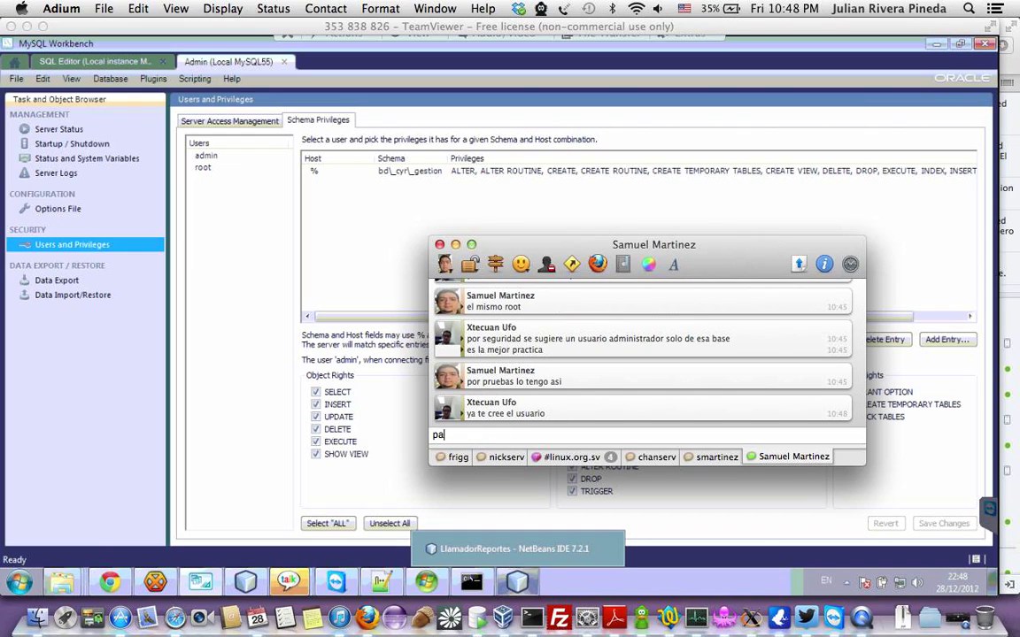
type("ra las conexiones")
key("Return")
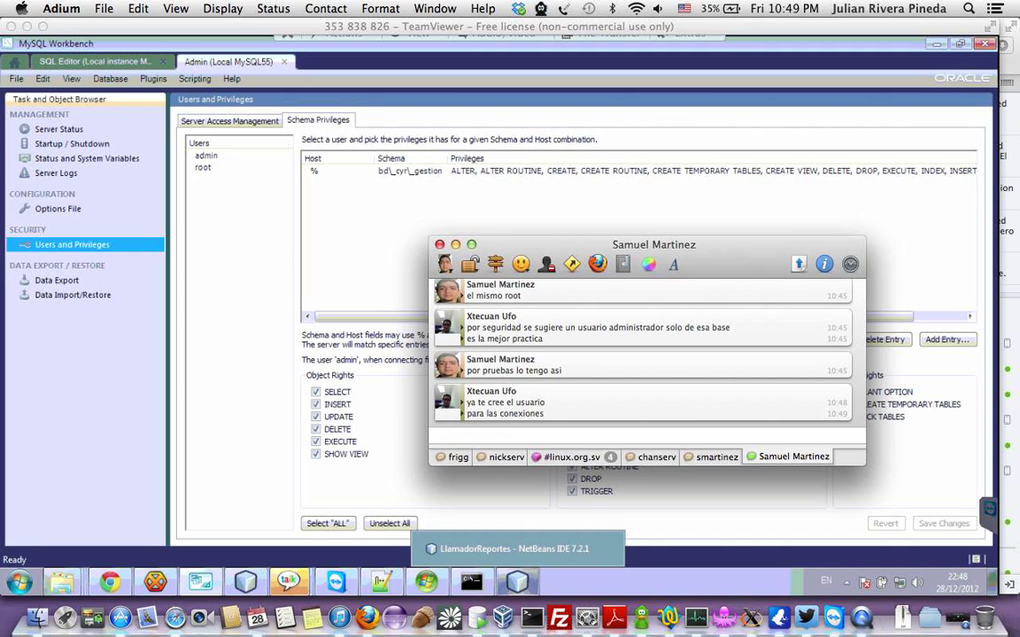
Step: Send the contact the admin user name and its password, then return to the remote desktop
key("BackSpace")
key("BackSpace")
key("BackSpace")
key("Return")
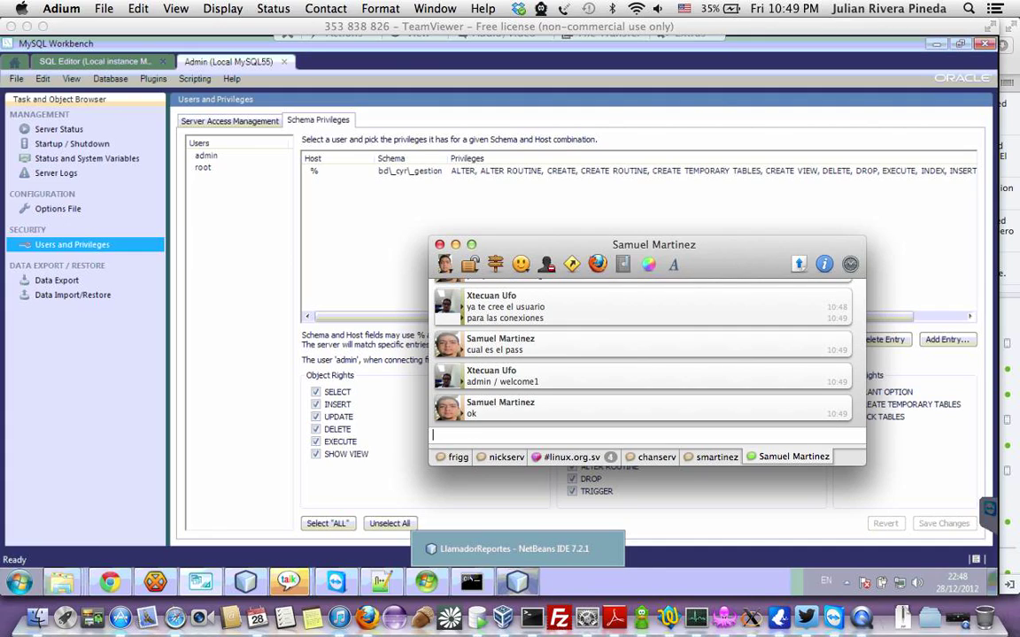
left_click(521, 551)
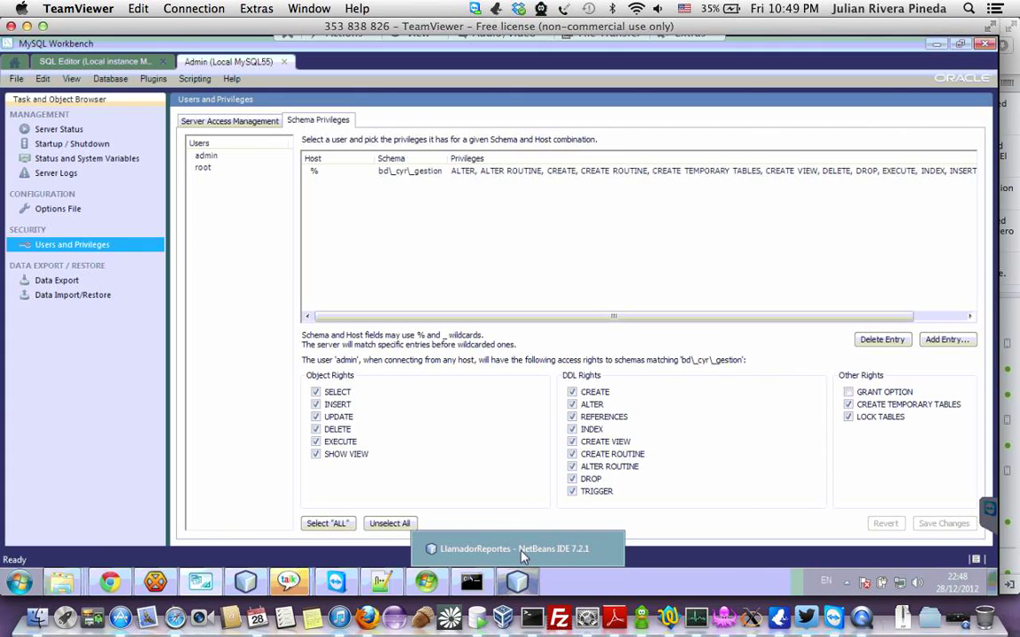
Step: From Services > Databases > Drivers, choose Connect Using on MySQL (Connector/J driver)
left_click(521, 553)
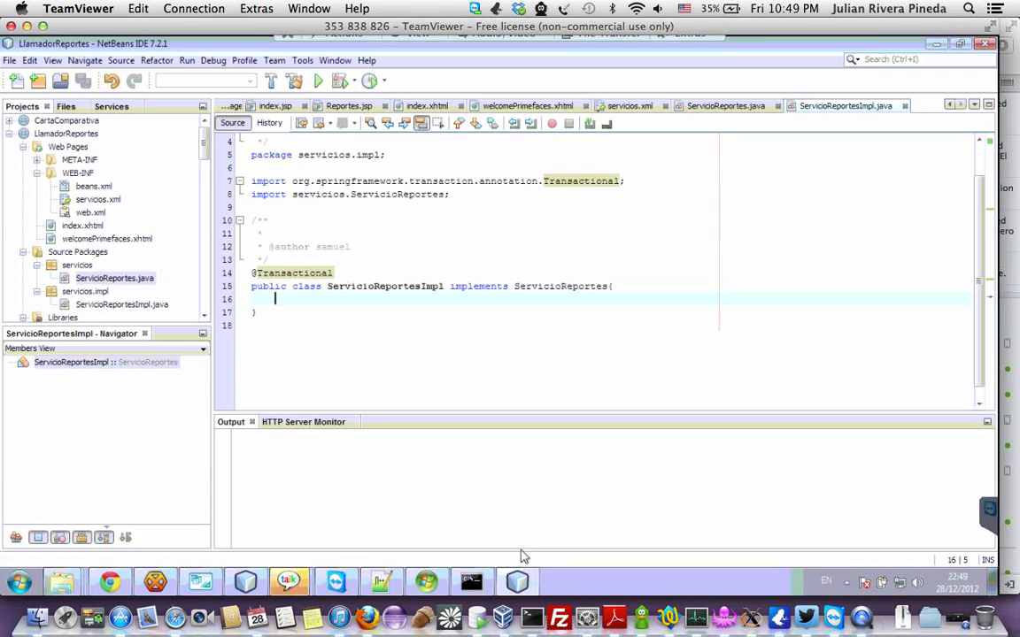
left_click(112, 107)
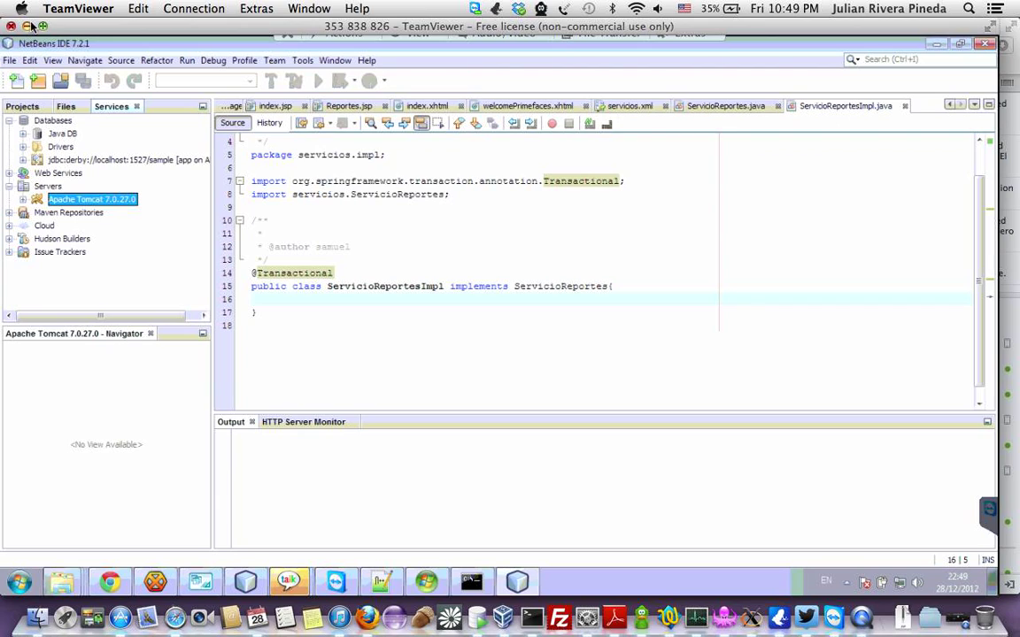
left_click(22, 146)
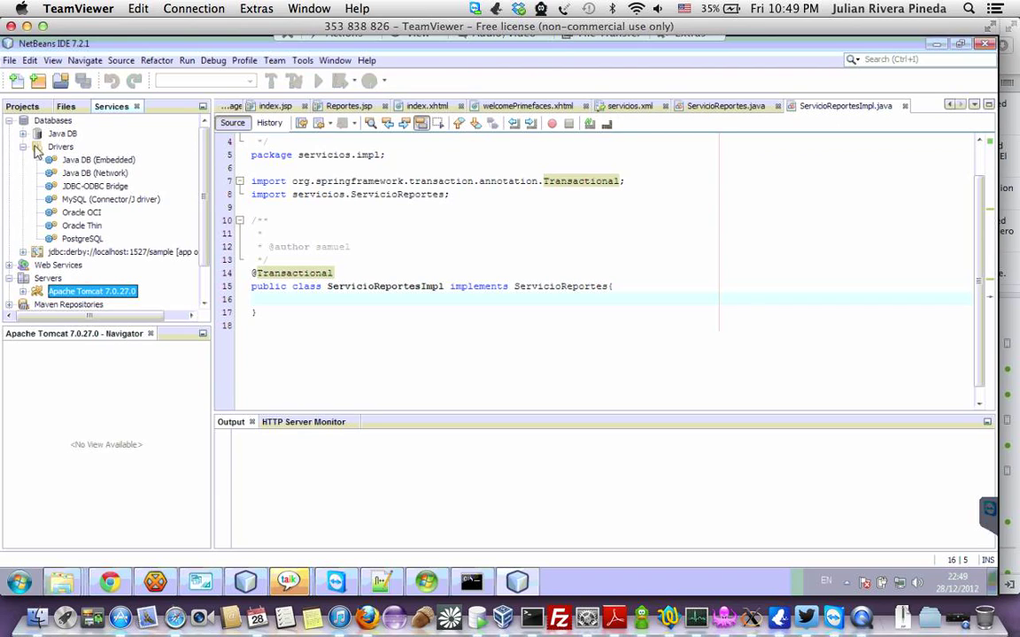
left_click(98, 200)
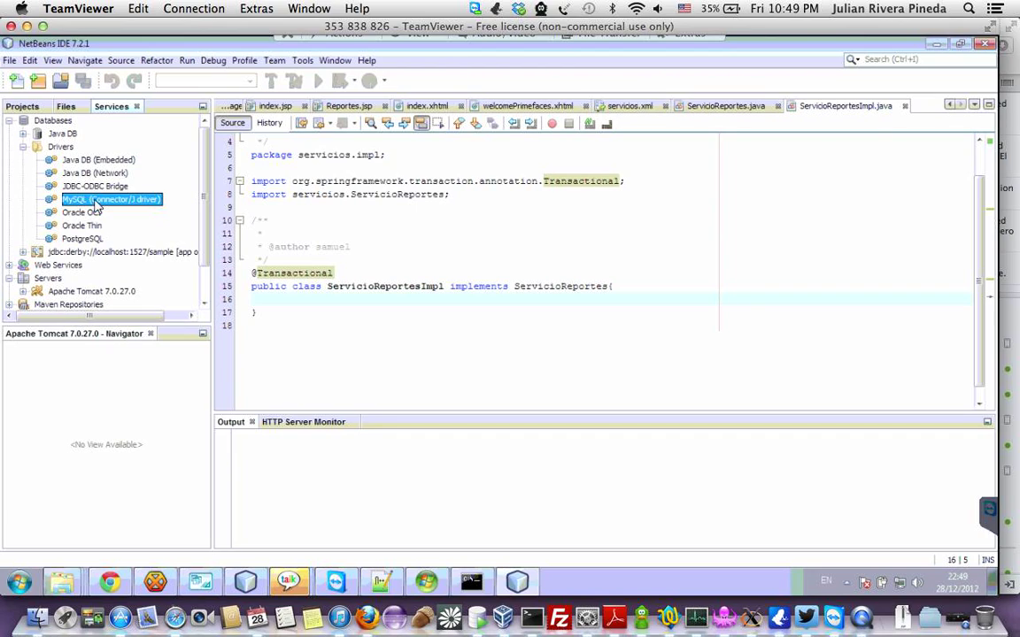
right_click(98, 206)
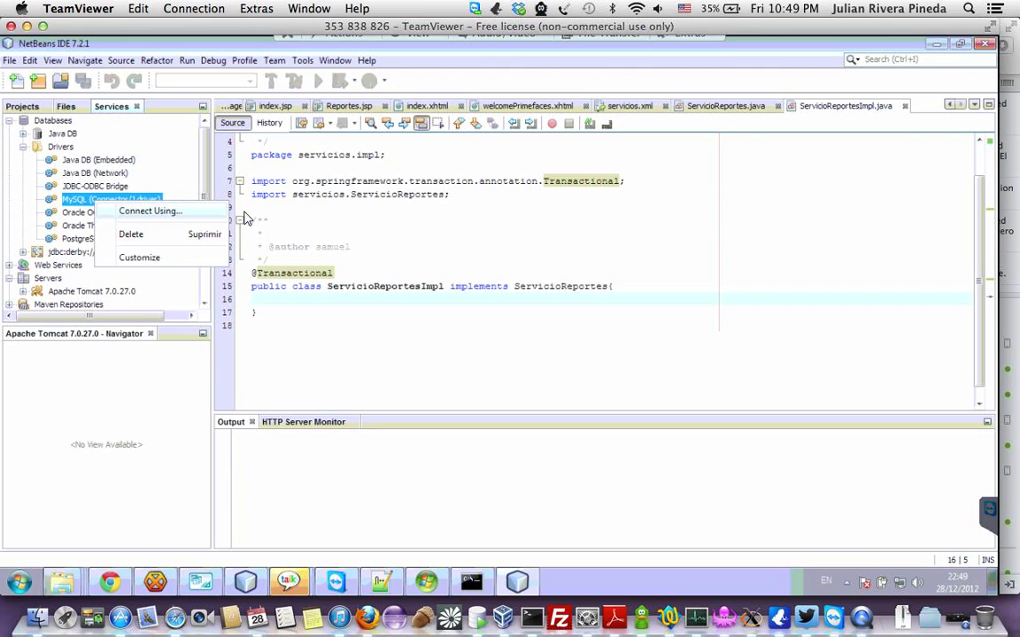
key("Return")
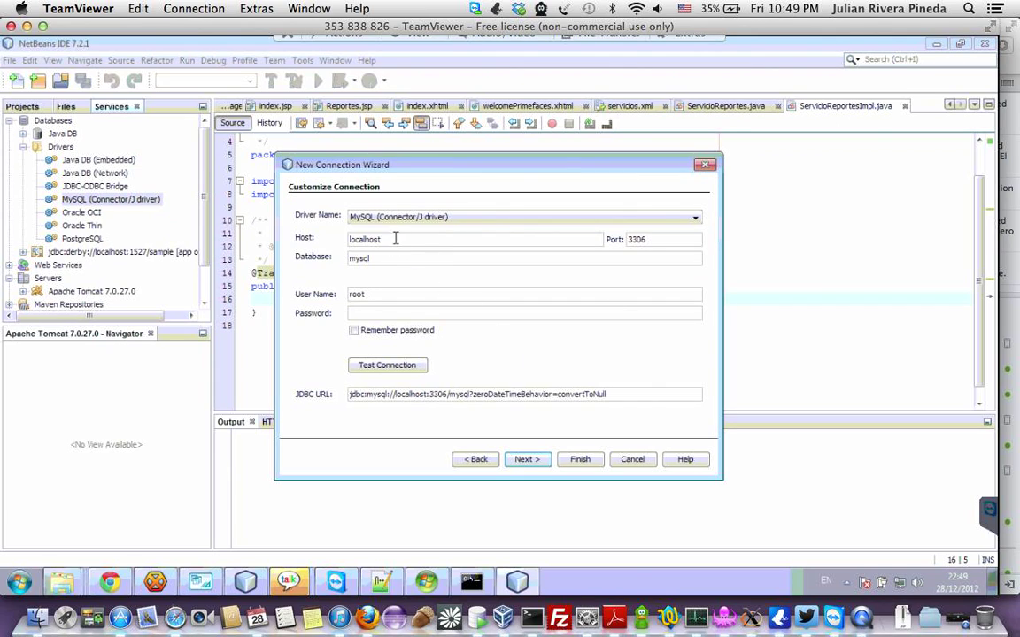
Step: Clear the default mysql database name and copy bd_cyr_gestion from the chat
left_click_drag(391, 259, 285, 250)
key("BackSpace")
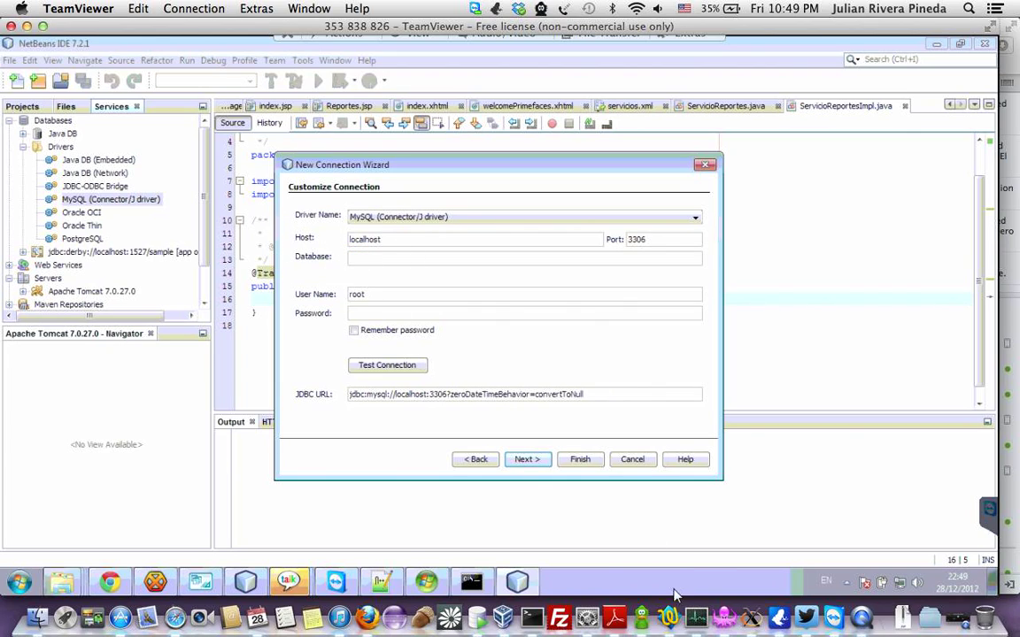
left_click(642, 619)
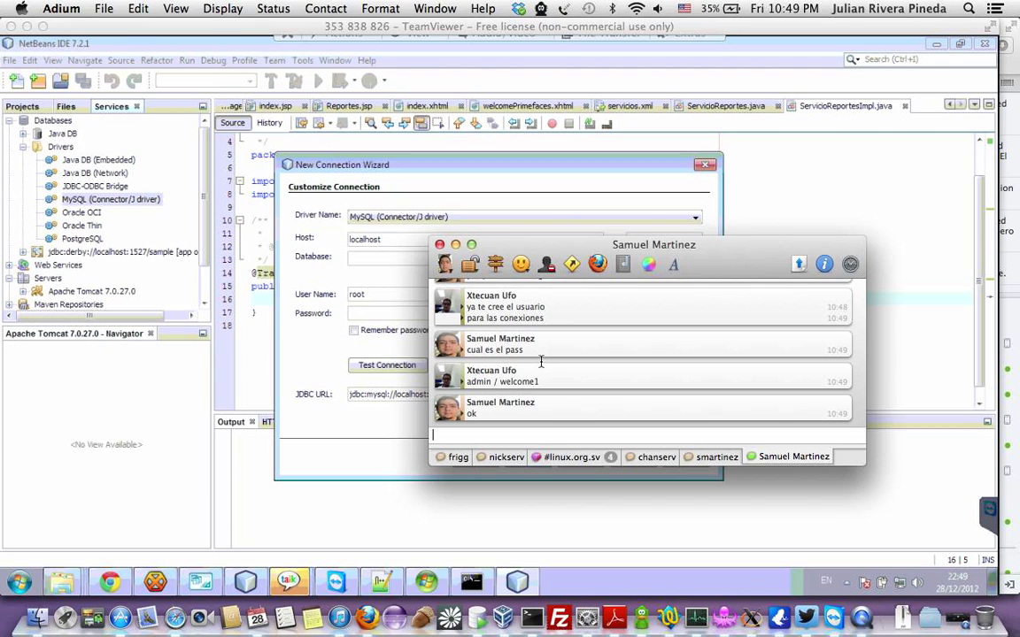
scroll(541, 361, "up", 10)
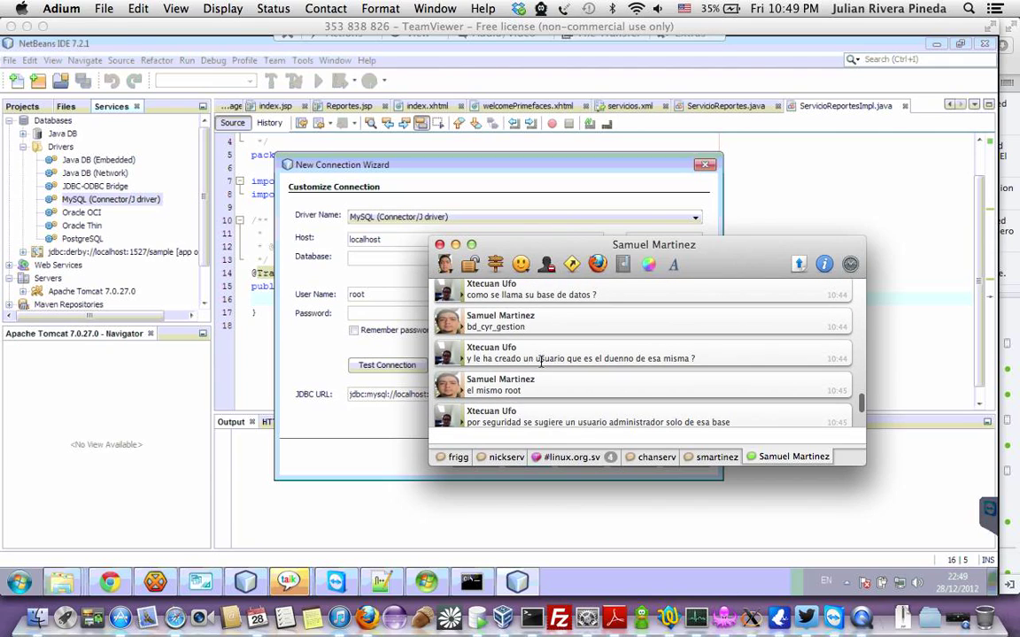
left_click_drag(466, 326, 539, 327)
right_click(510, 330)
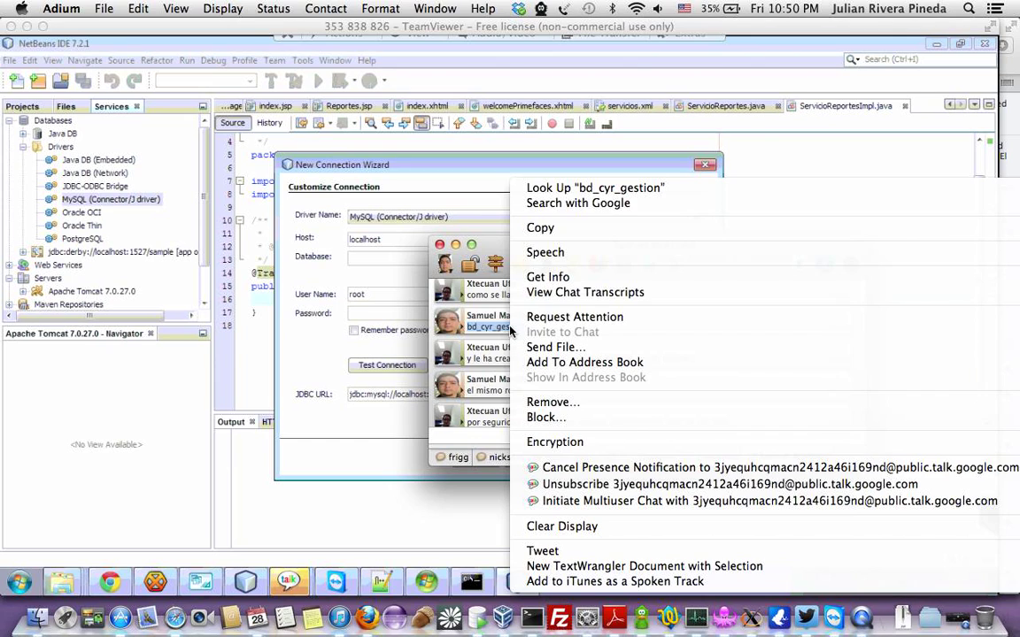
left_click(542, 229)
Step: Enter bd_cyr_gestion as the wizard's Database name
left_click(375, 258)
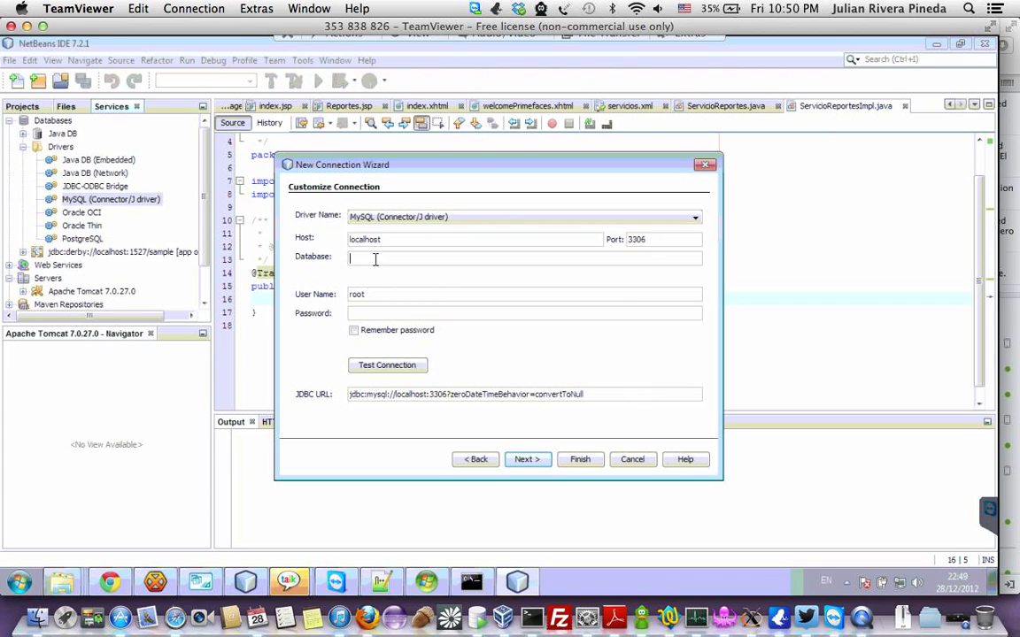
type("ServicioReportes")
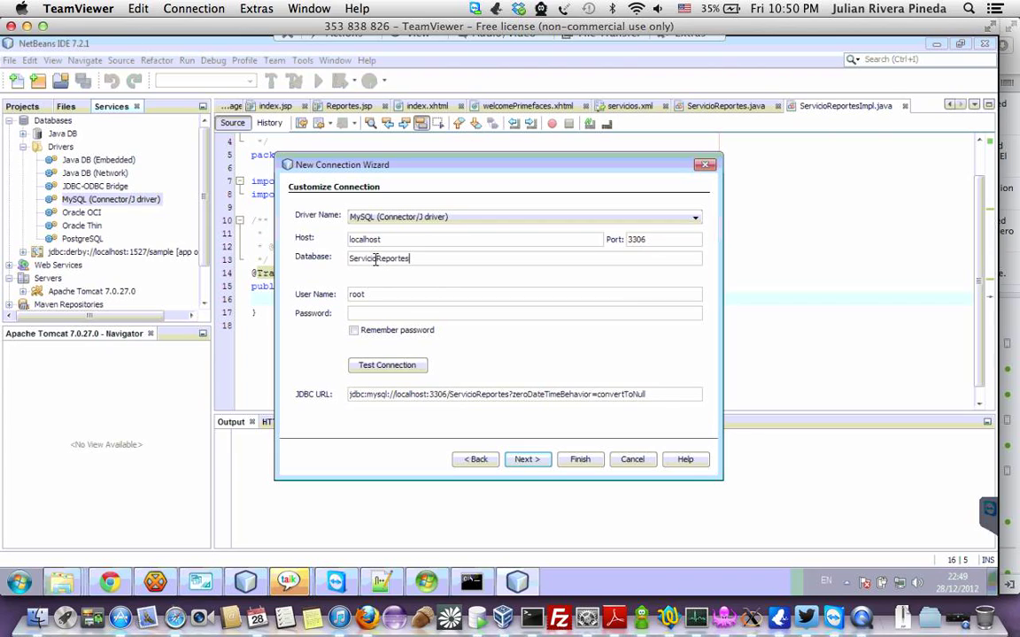
key("BackSpace")
key("BackSpace")
key("BackSpace")
key("BackSpace")
key("BackSpace")
key("BackSpace")
key("BackSpace")
key("BackSpace")
key("BackSpace")
key("BackSpace")
key("BackSpace")
key("BackSpace")
key("BackSpace")
key("BackSpace")
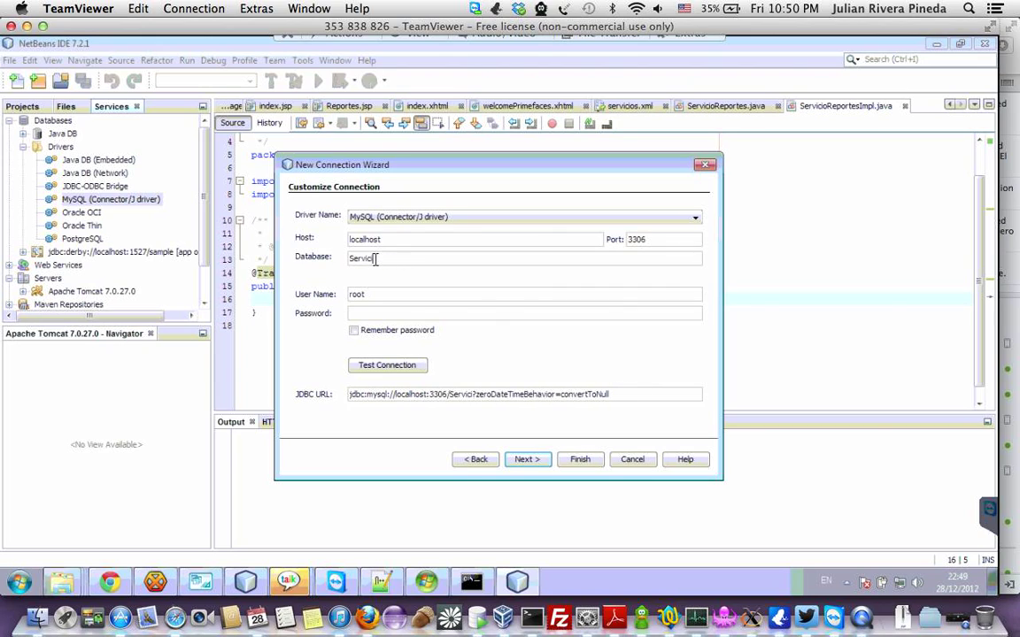
key("BackSpace")
key("BackSpace")
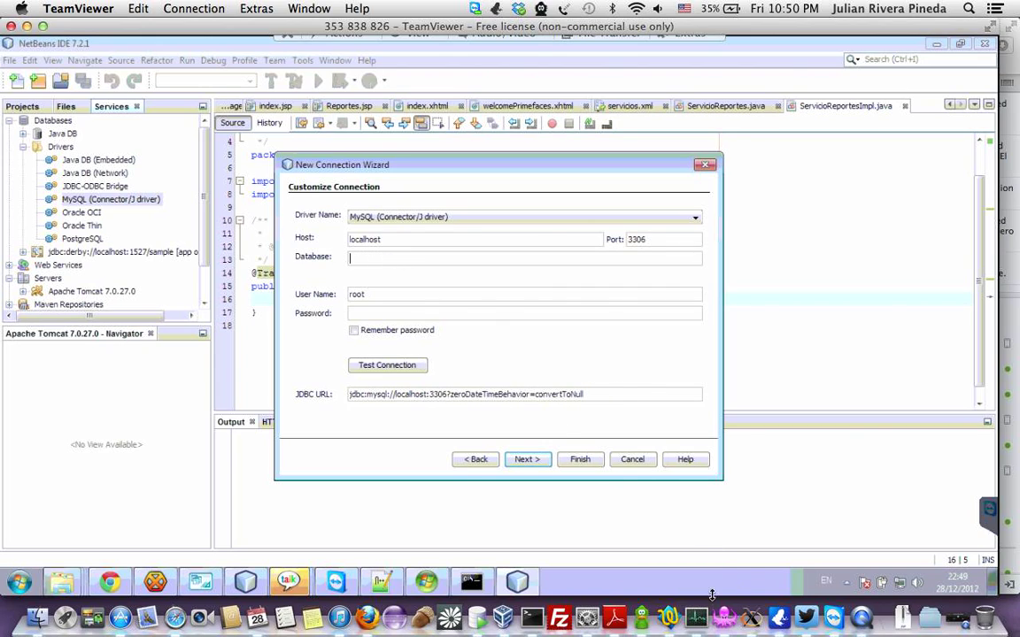
left_click(651, 624)
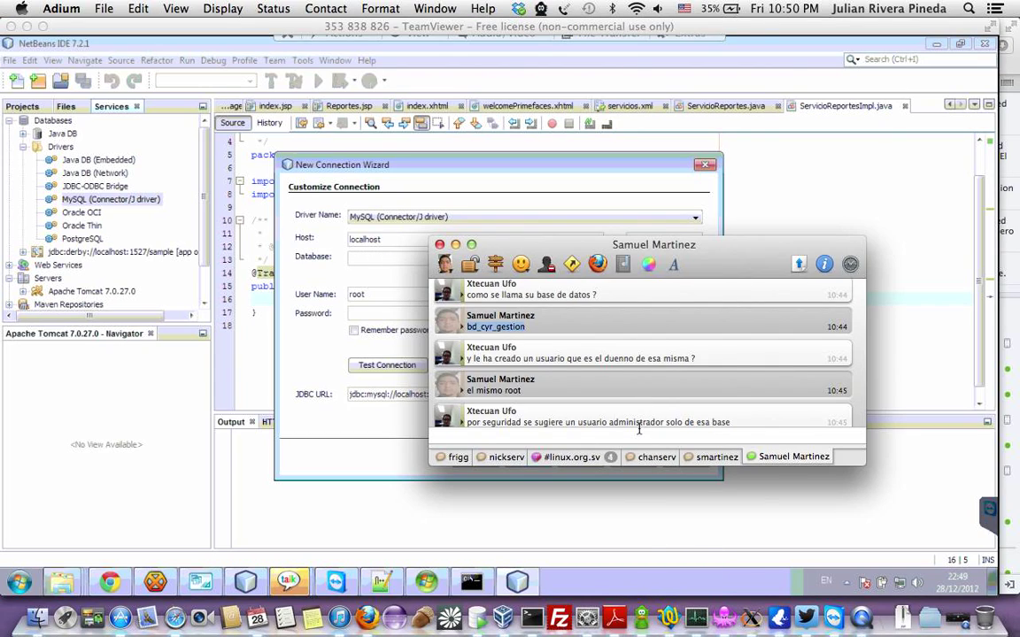
left_click(368, 264)
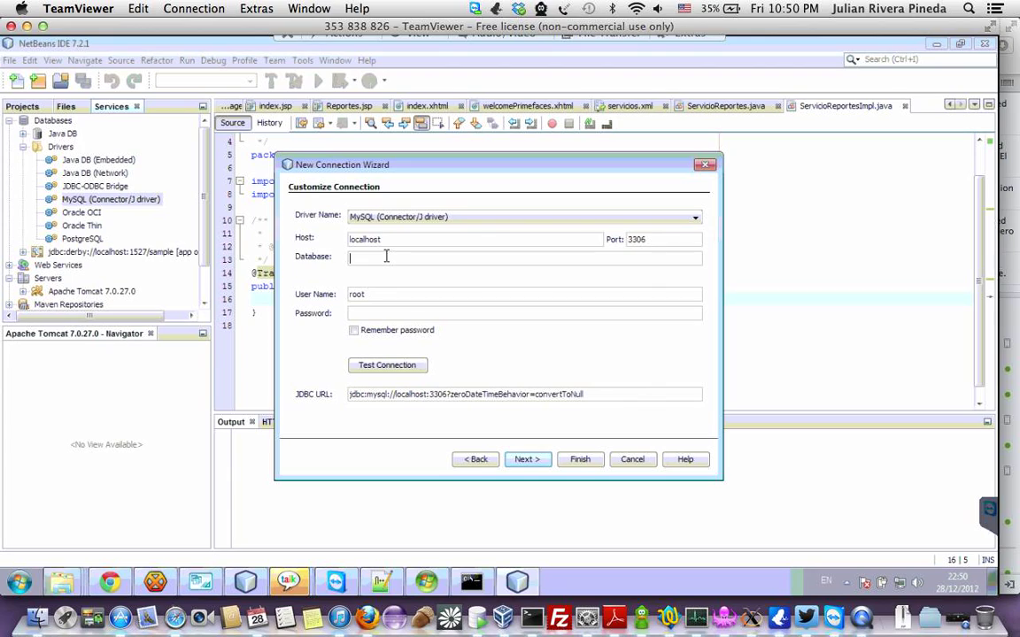
type("bd")
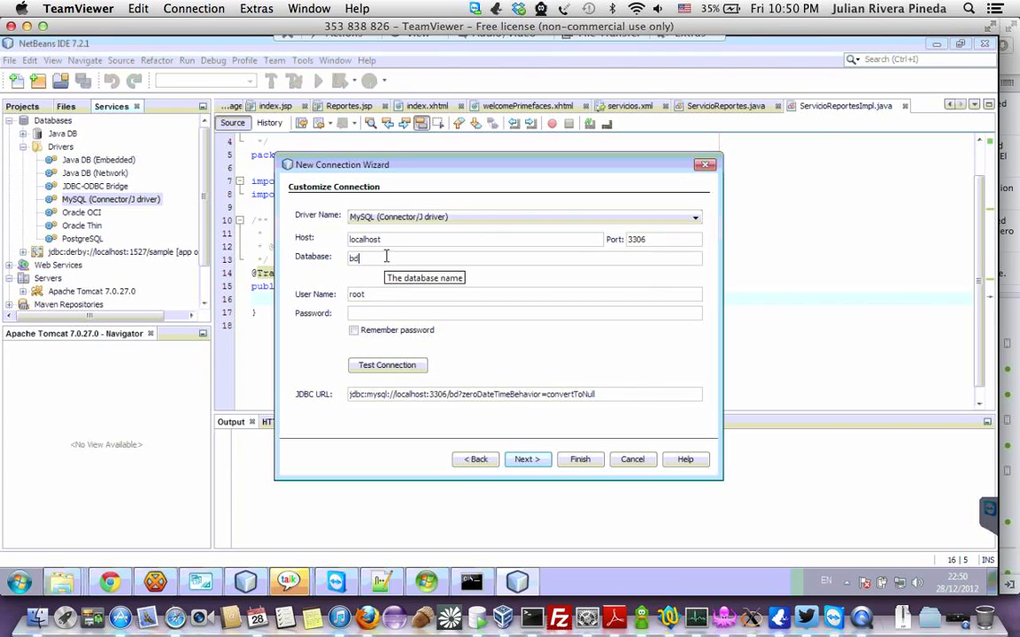
type("_cyr")
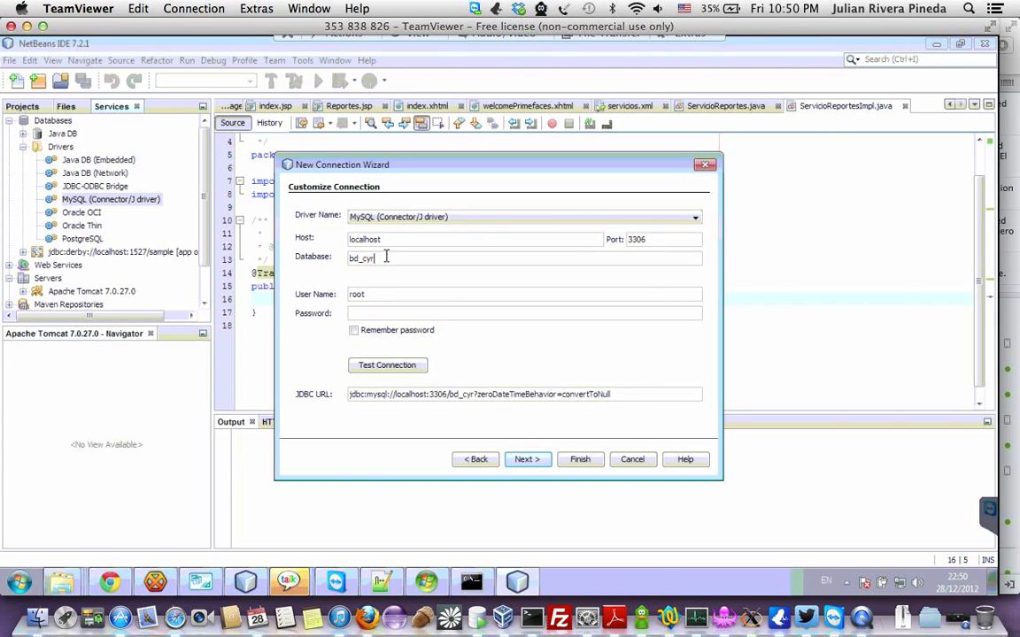
type("_gestion")
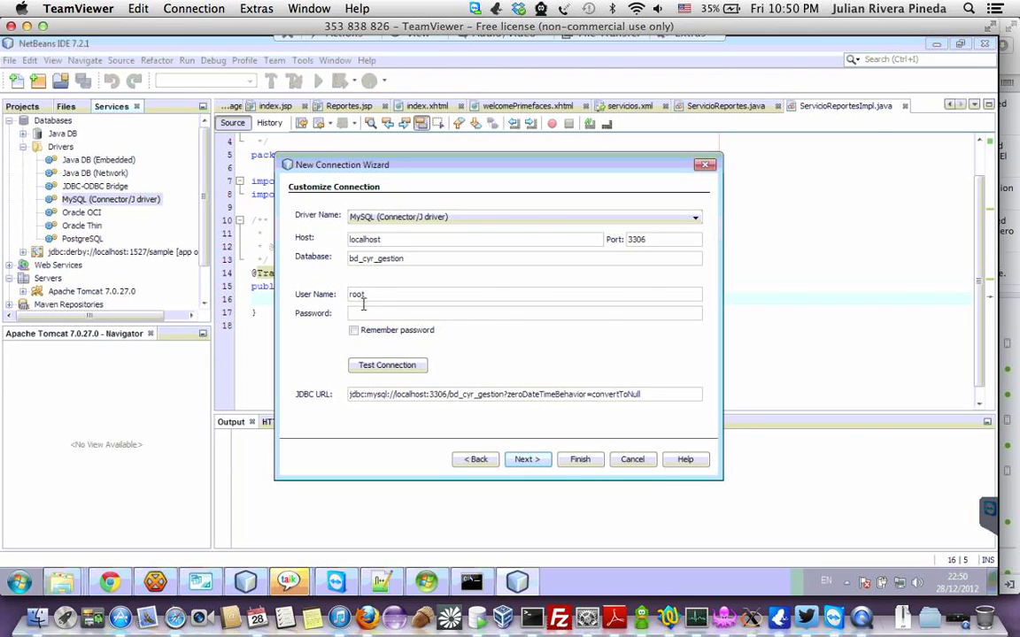
Step: Set User Name to admin, tick Remember password, and test the connection
left_click(377, 294)
key("ctrl+a")
type("a")
type("•••")
type("•")
left_click(379, 331)
left_click(377, 365)
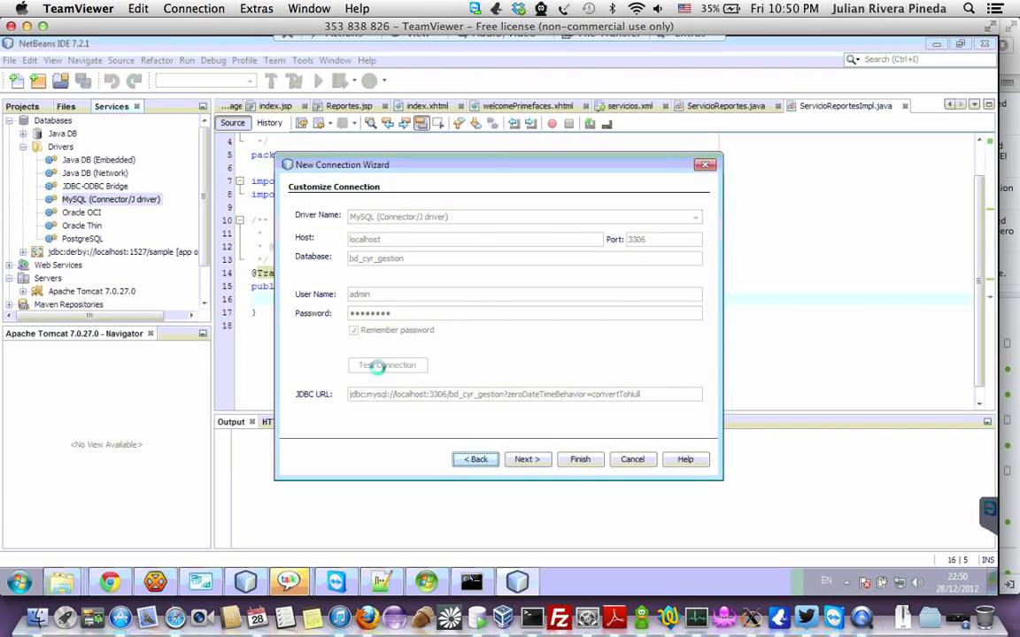